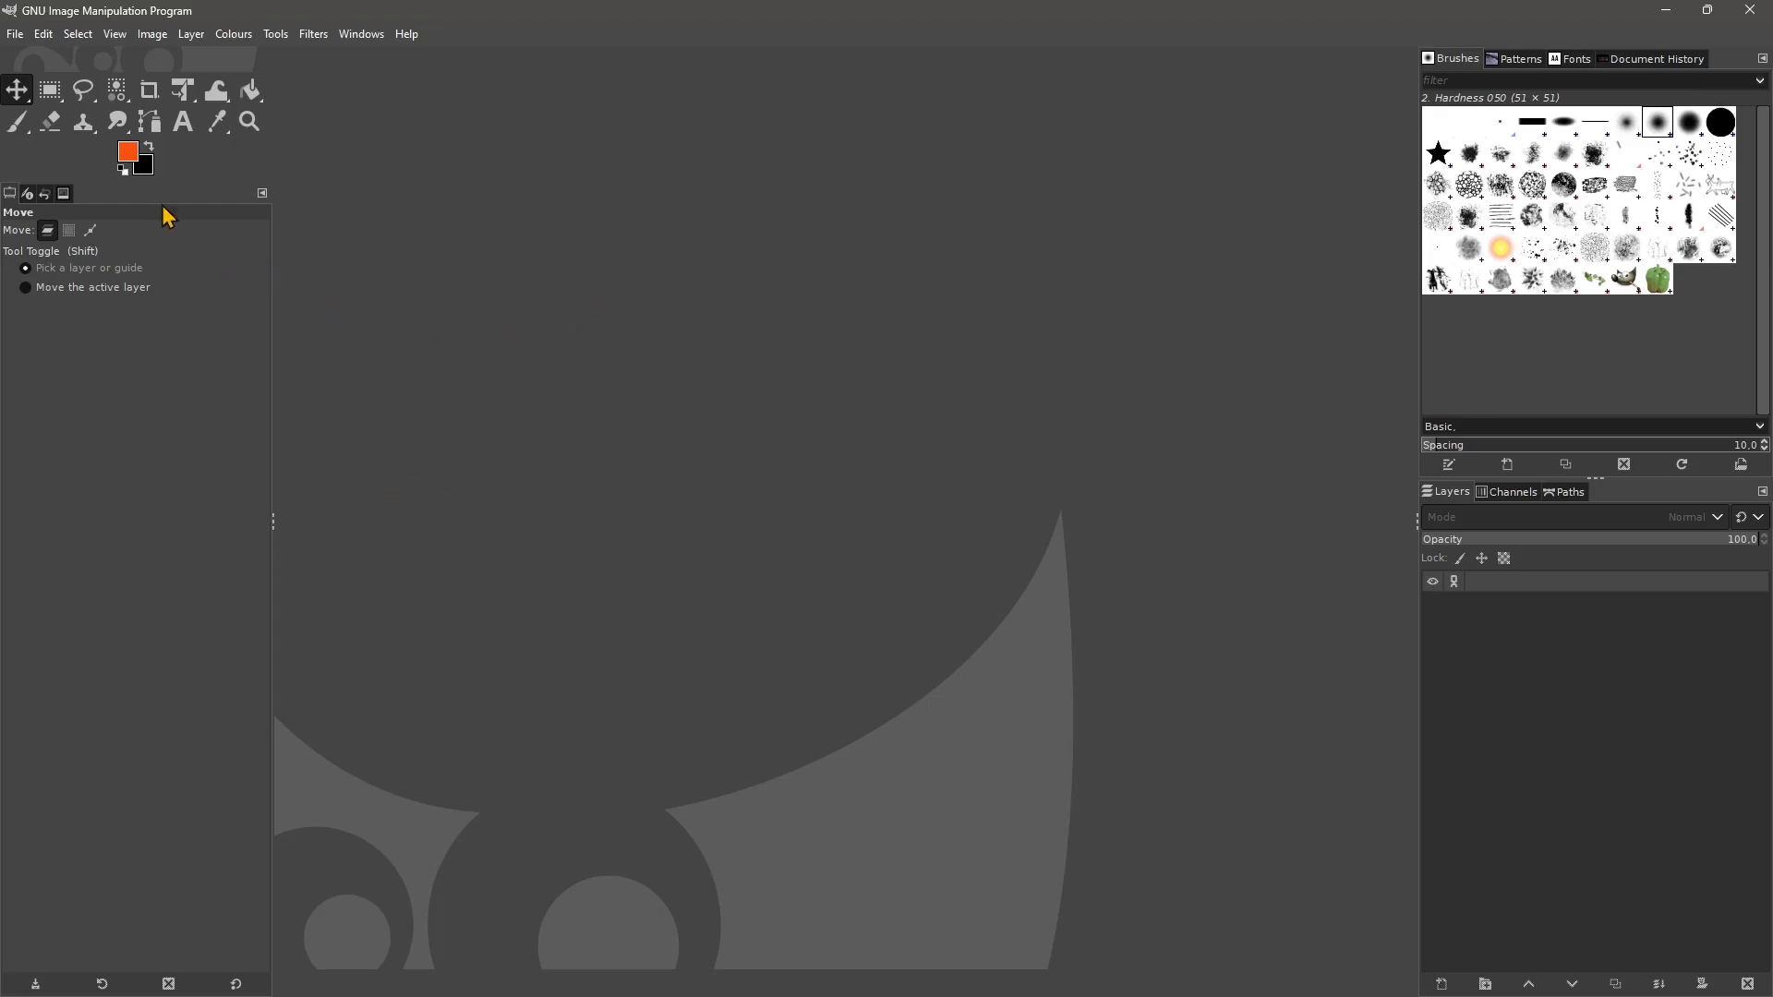
# Create a new 1920 × 1080 px image with the default settings.
pyautogui.click(19, 33)
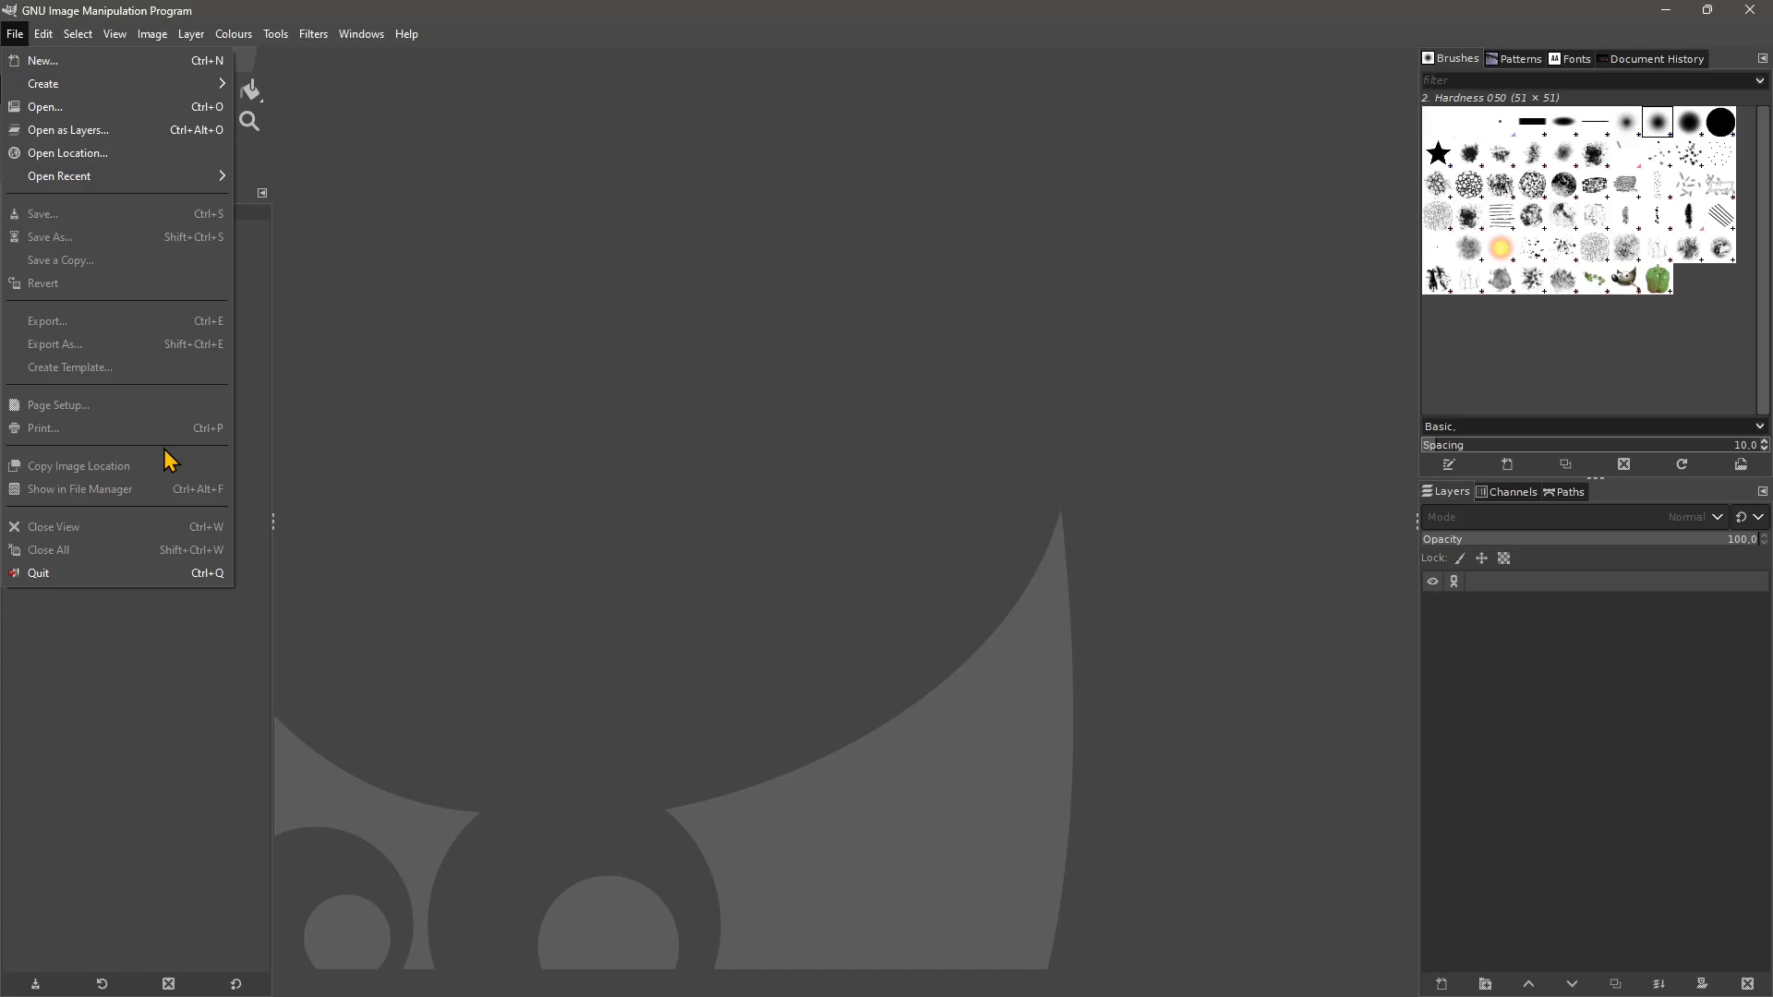
pyautogui.click(66, 71)
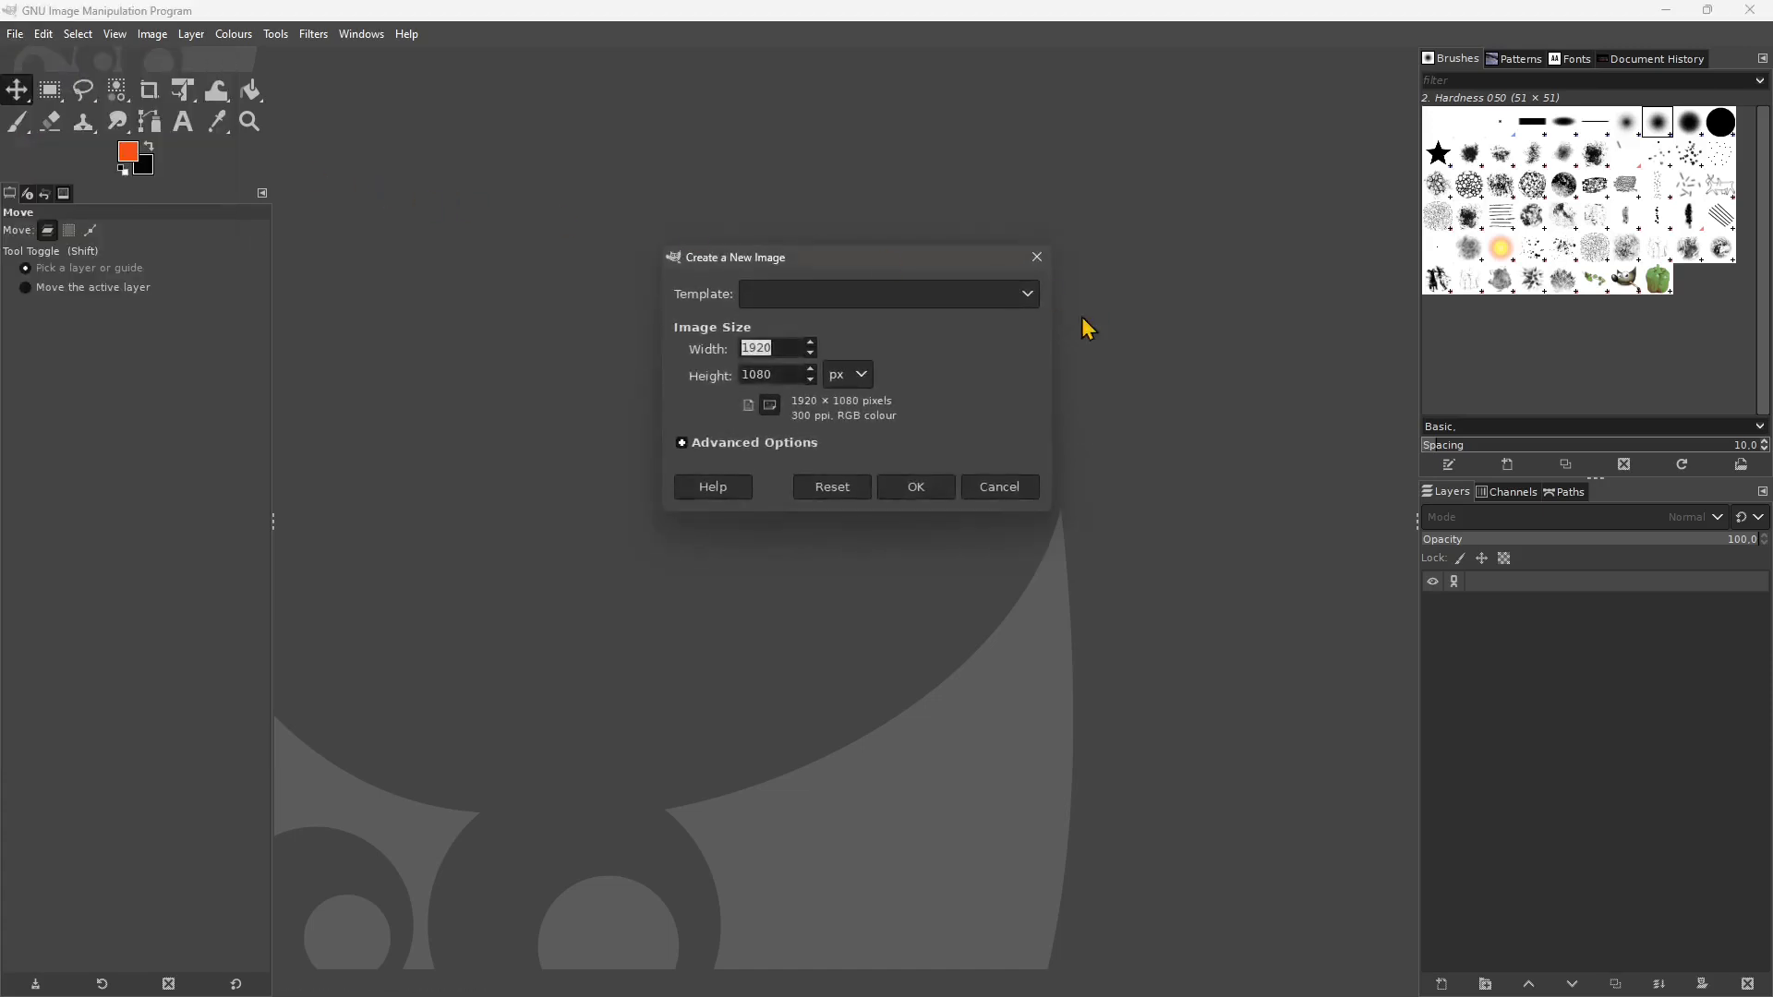
pyautogui.moveTo(804, 268); pyautogui.dragTo(790, 227)
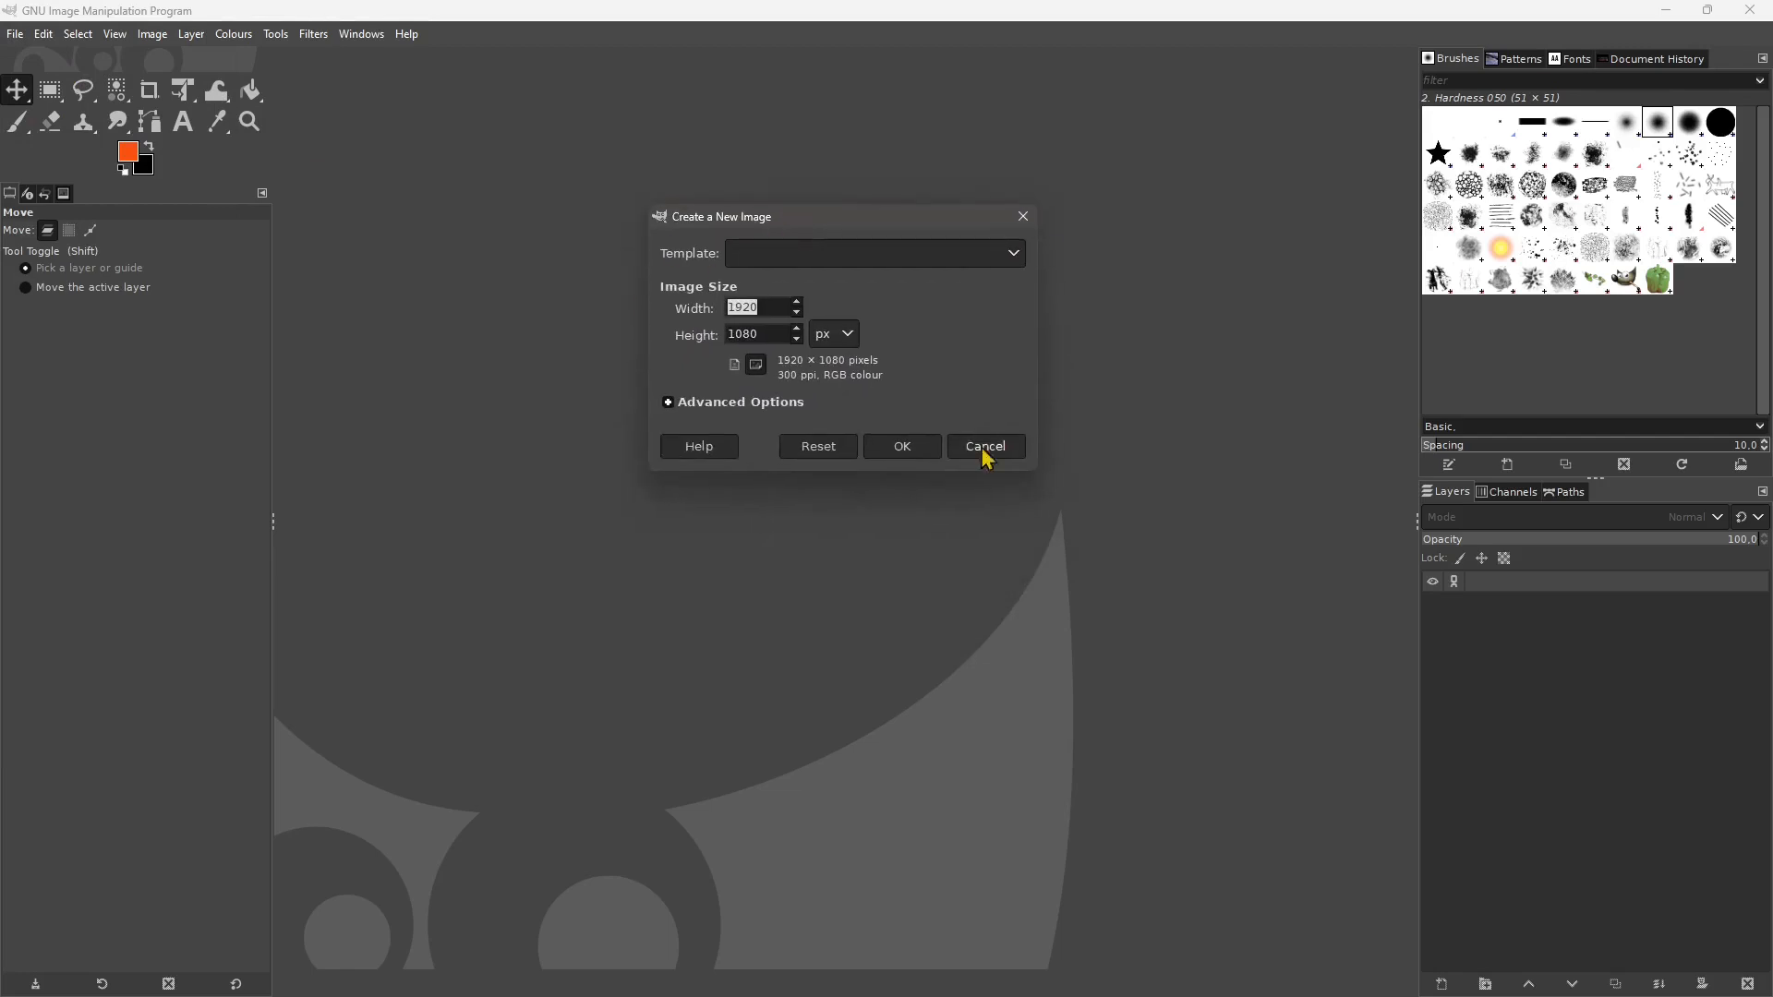
pyautogui.click(826, 449)
pyautogui.click(901, 452)
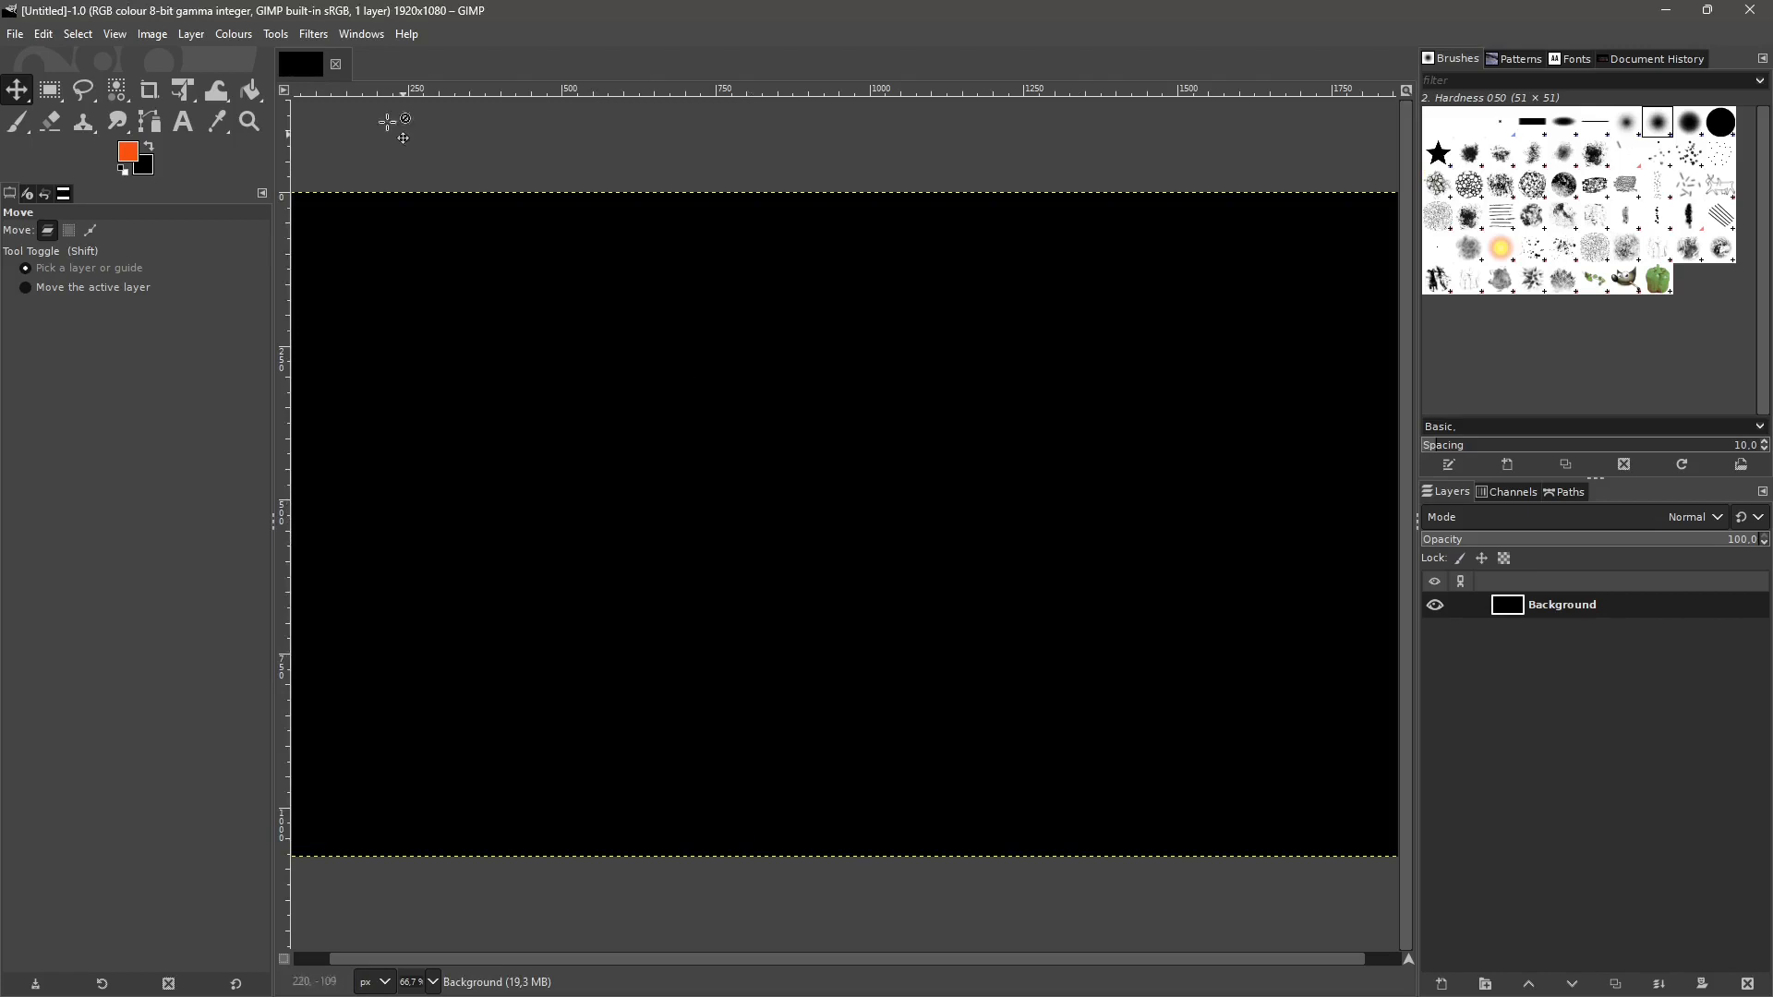
# Open the recently used image gimp.png alongside the untitled black image, and return to the black image.
pyautogui.click(9, 37)
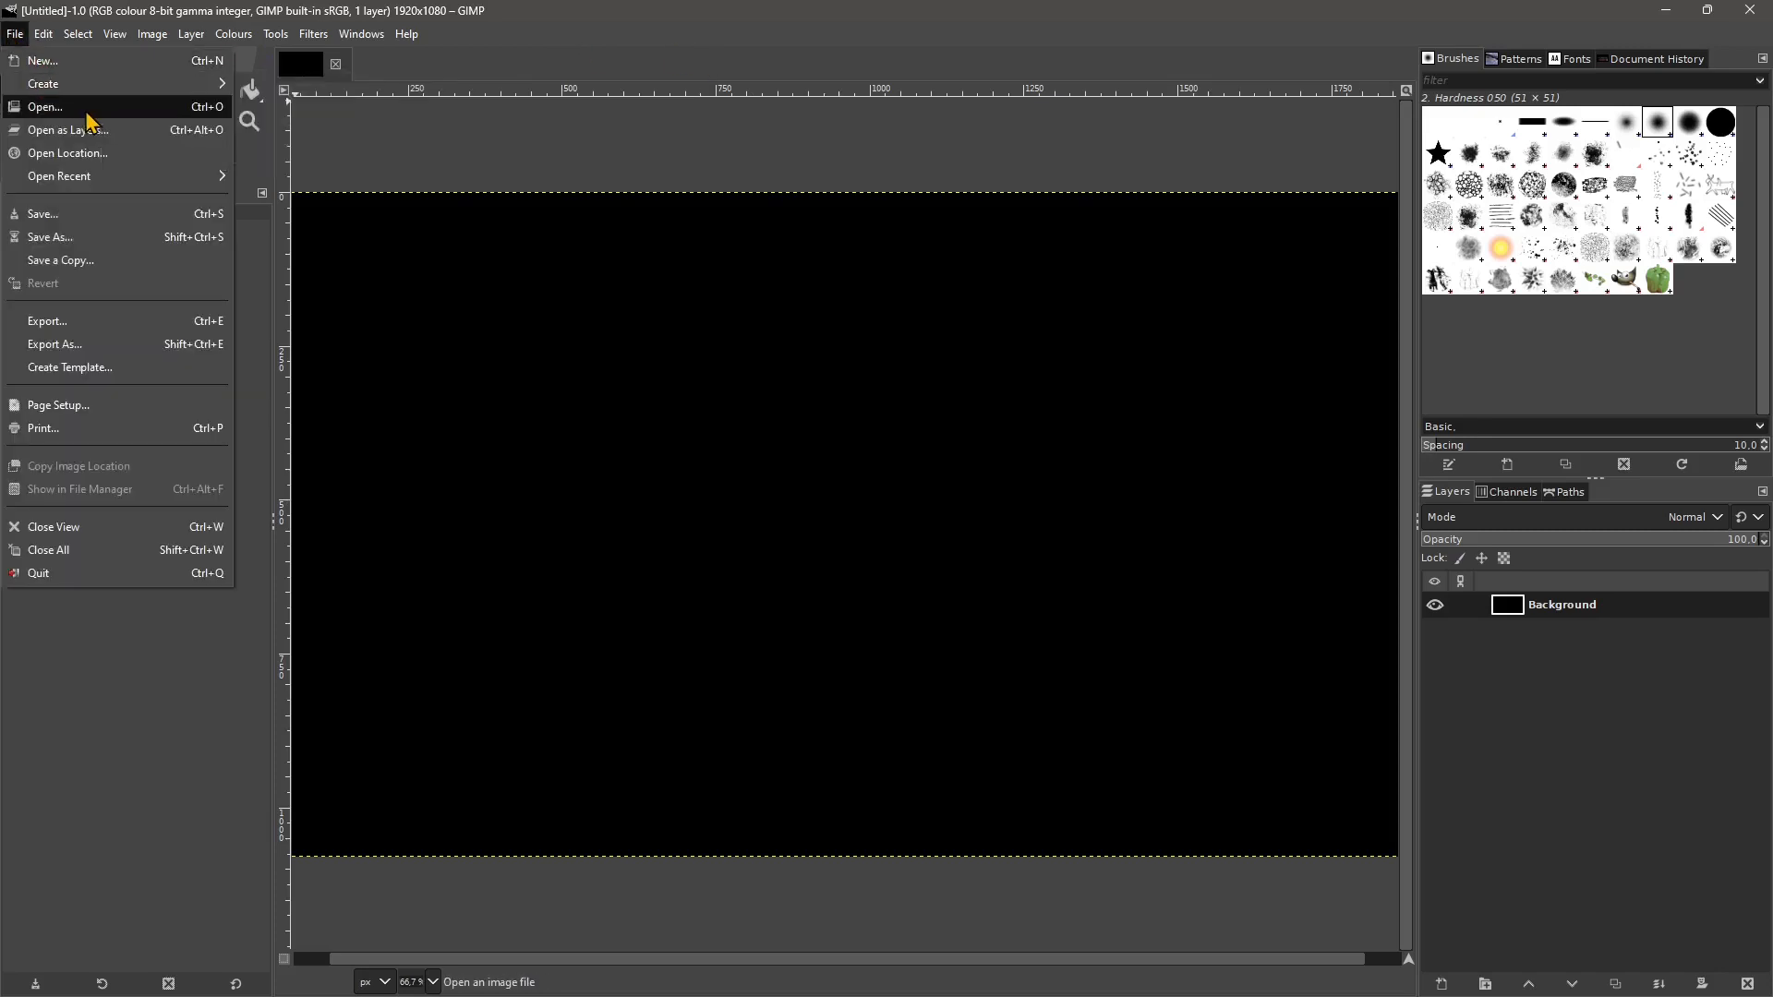
pyautogui.moveTo(85, 181)
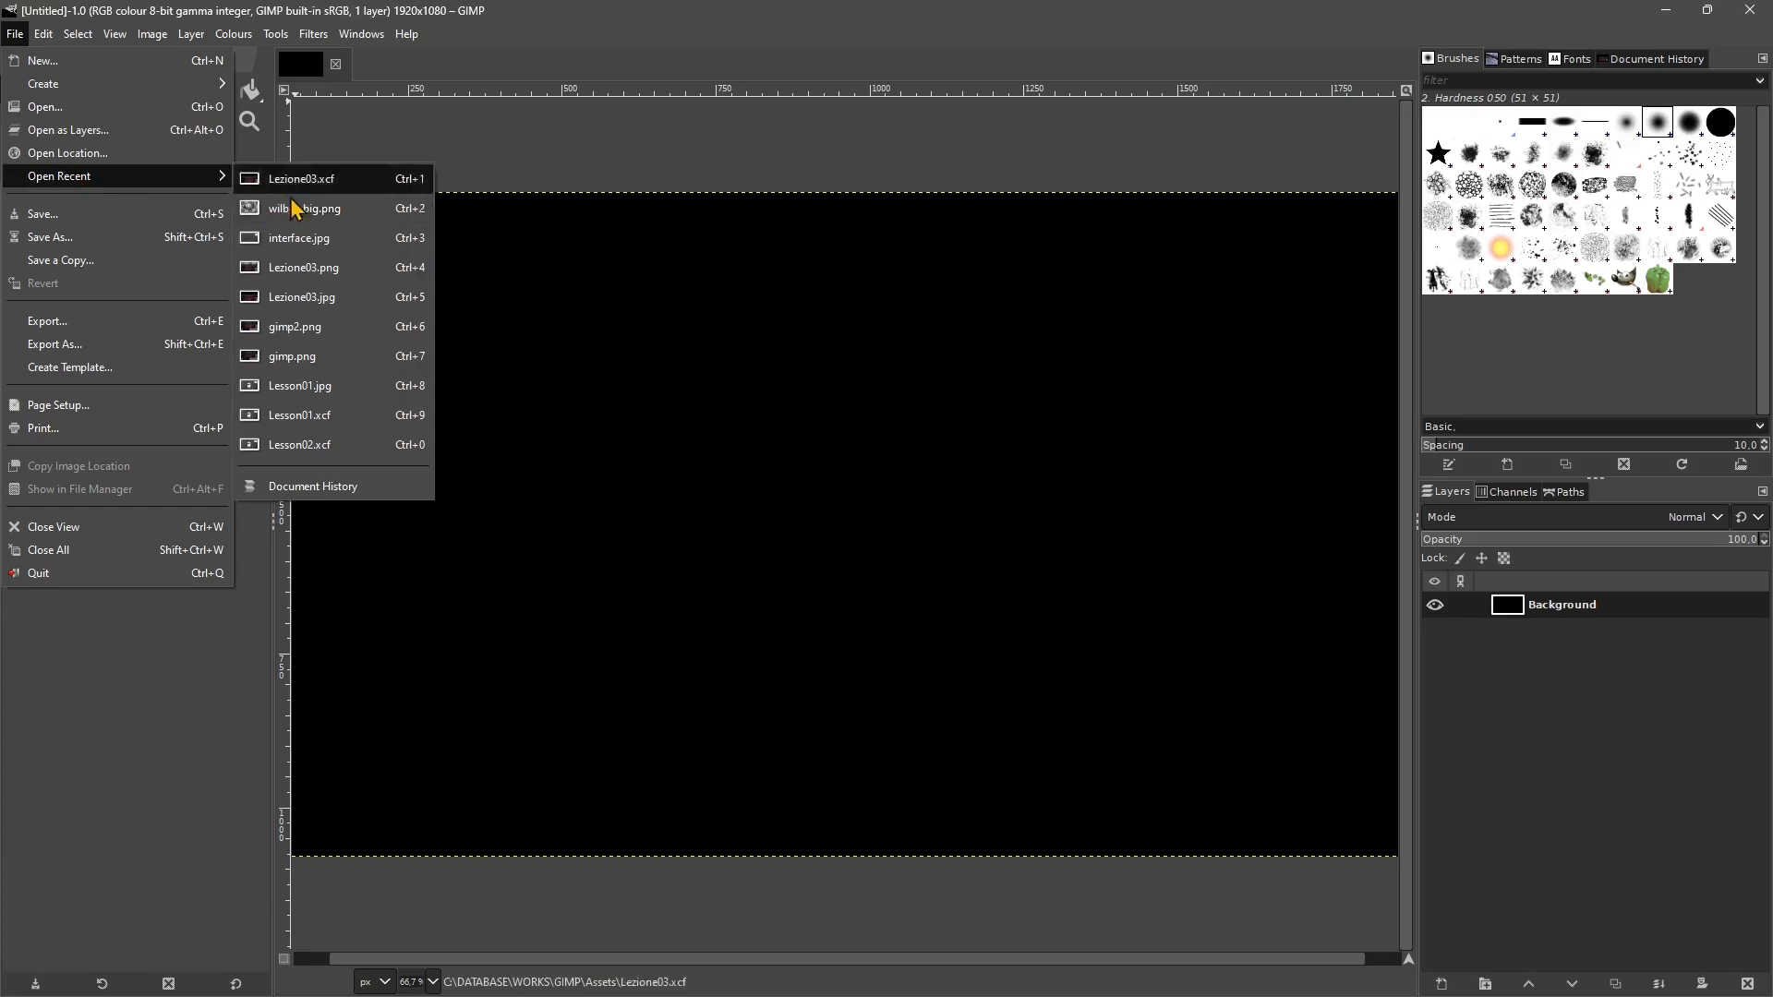
pyautogui.click(338, 356)
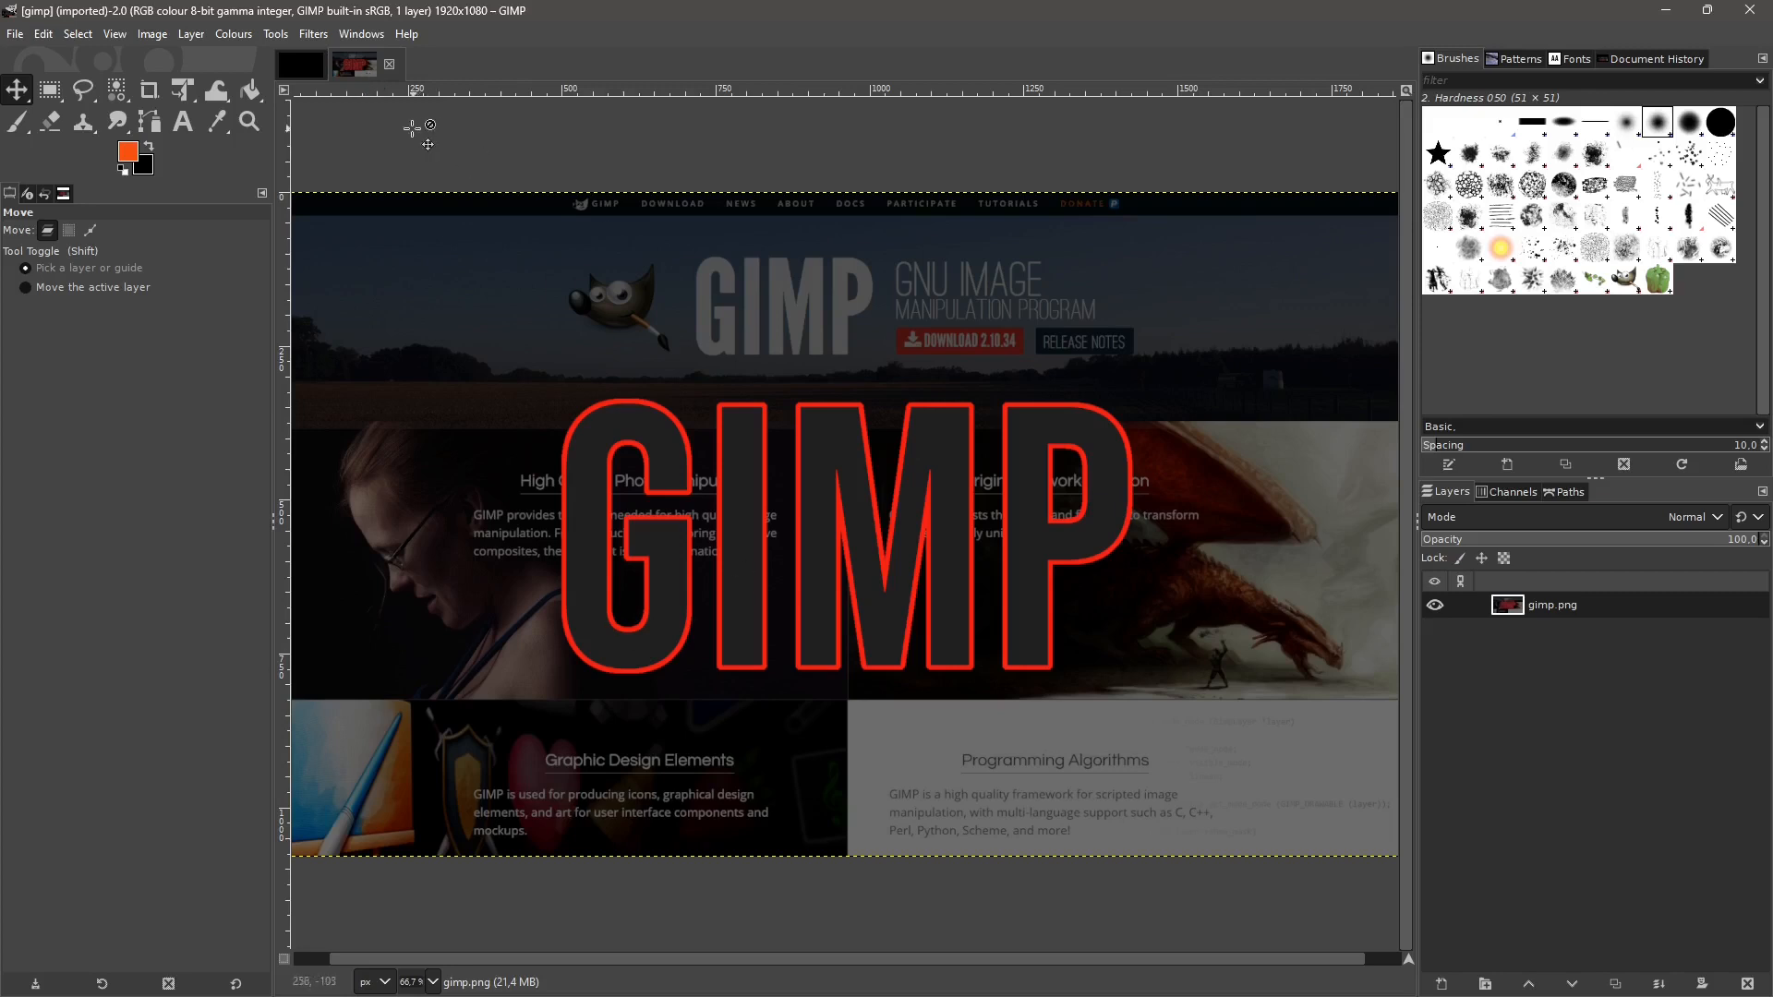
pyautogui.hotkey('alt', '1')
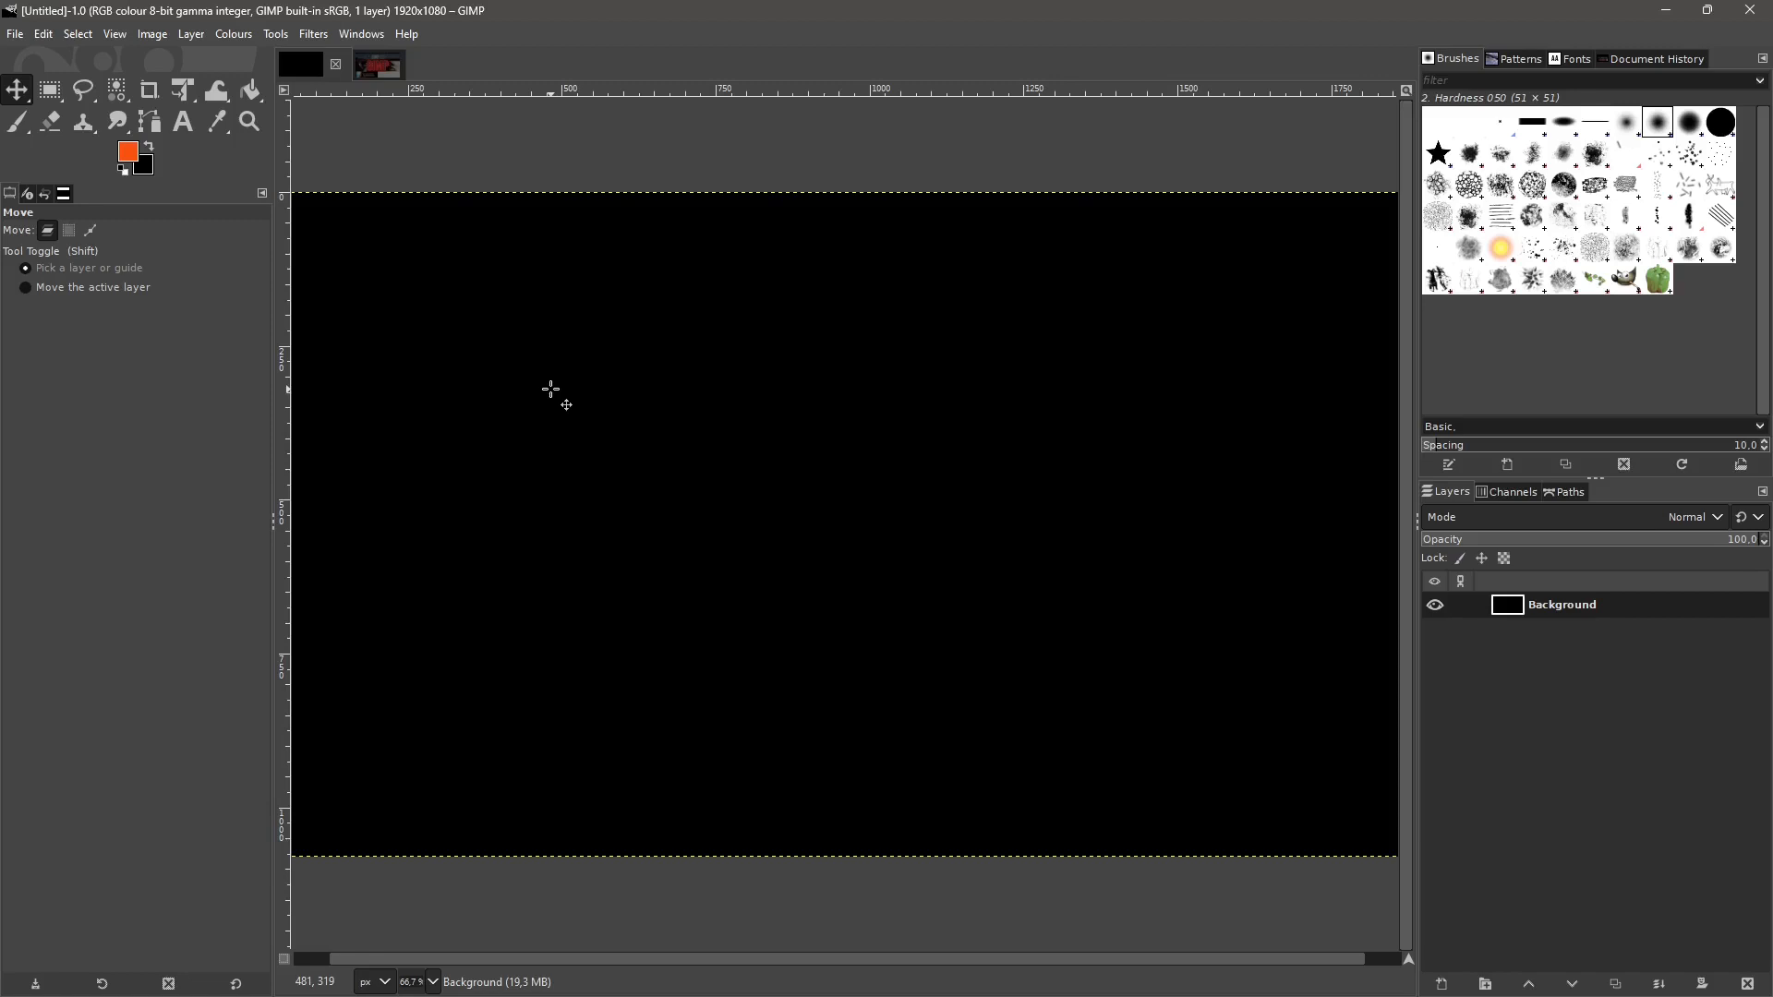
pyautogui.click(378, 66)
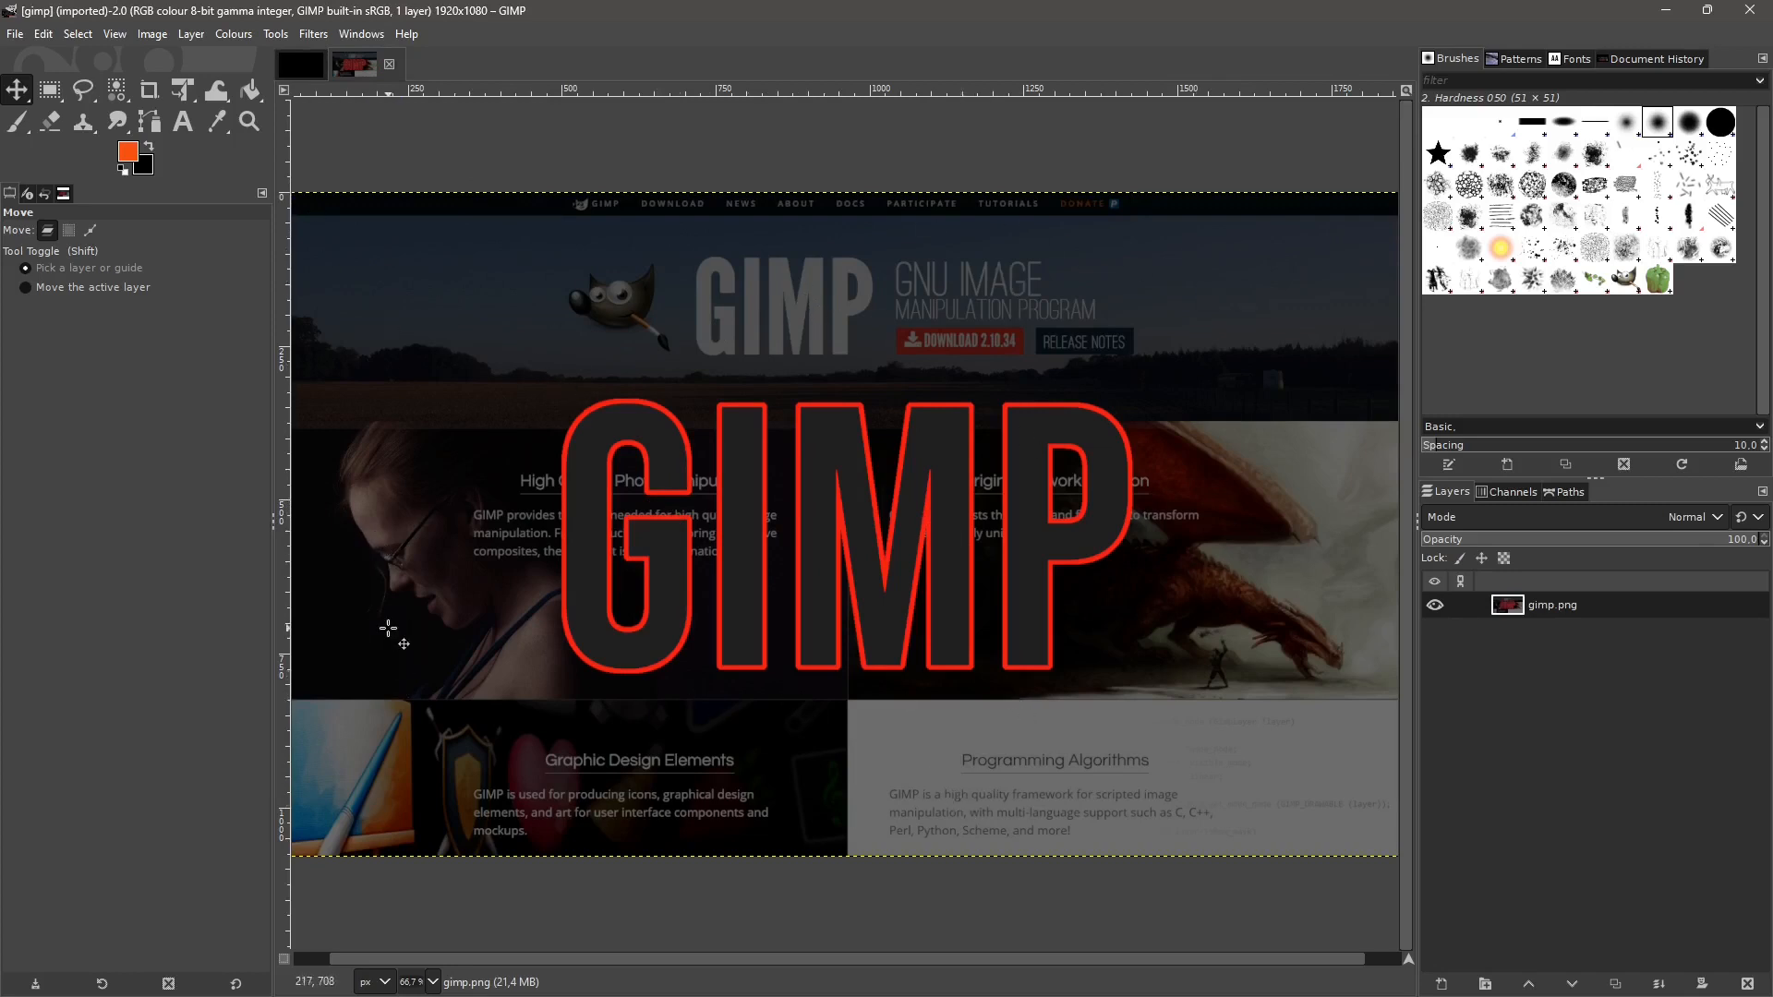
pyautogui.click(298, 70)
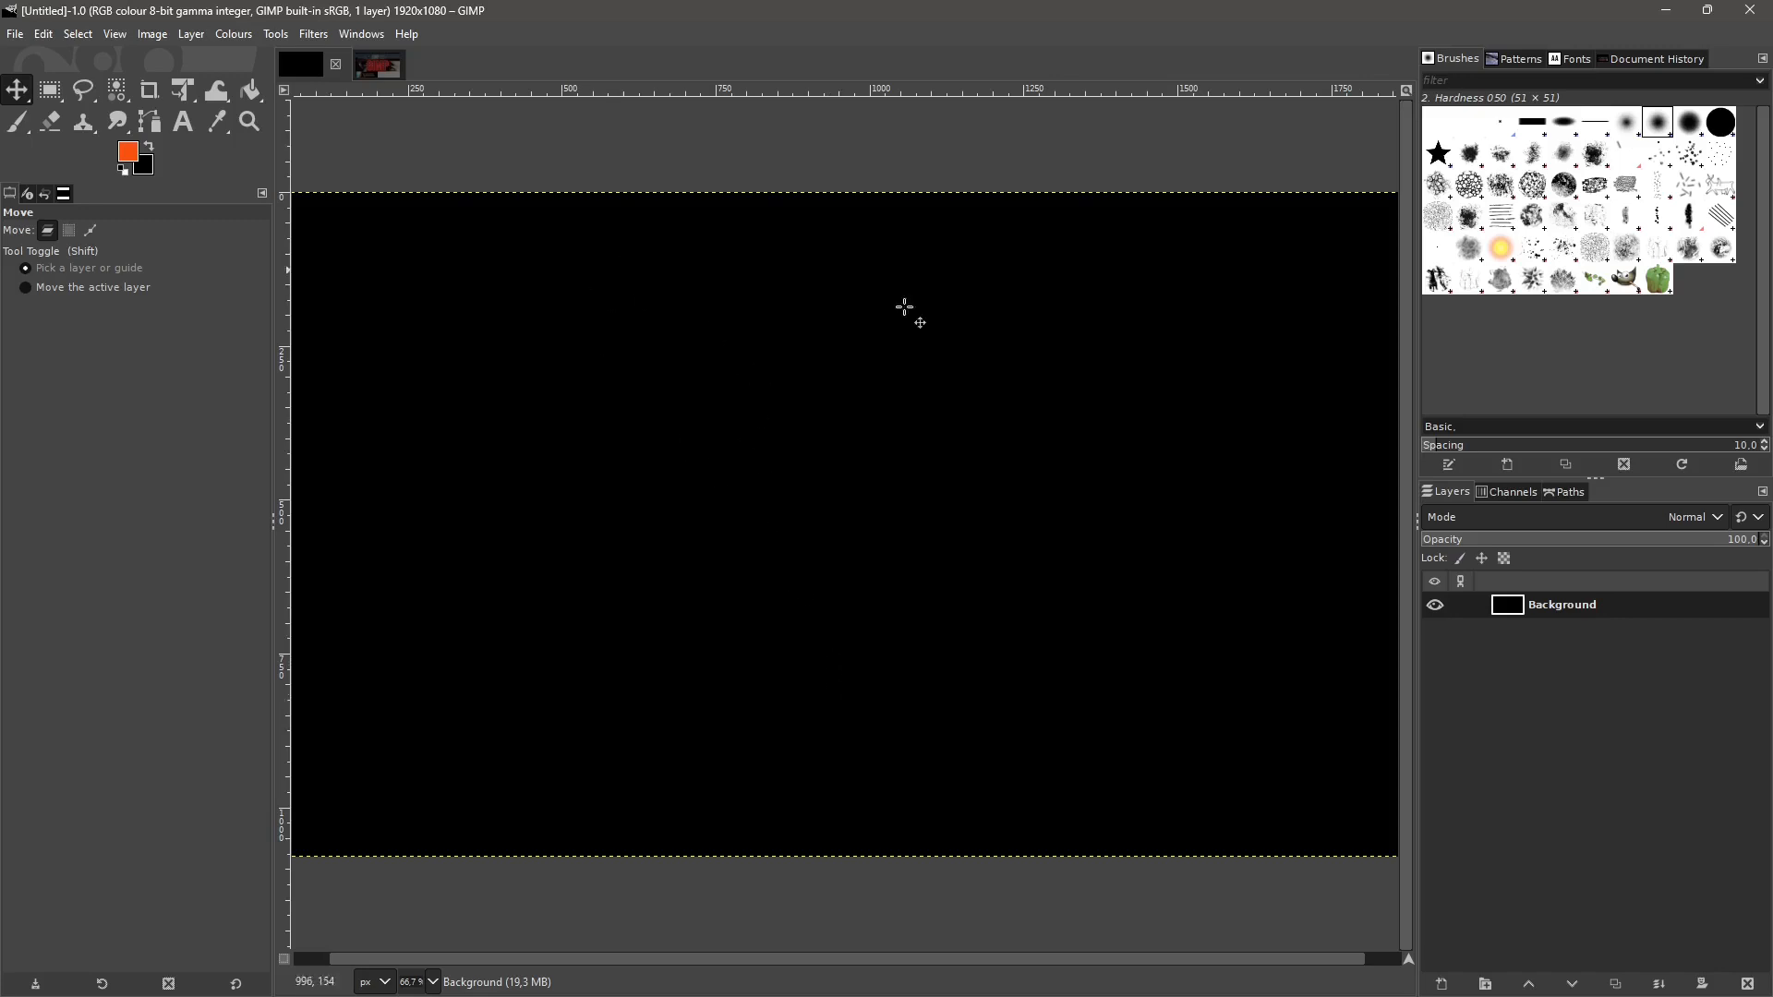
# Open Lezione03.png as a separate image, view the other open images, and return to the untitled black image.
pyautogui.click(15, 35)
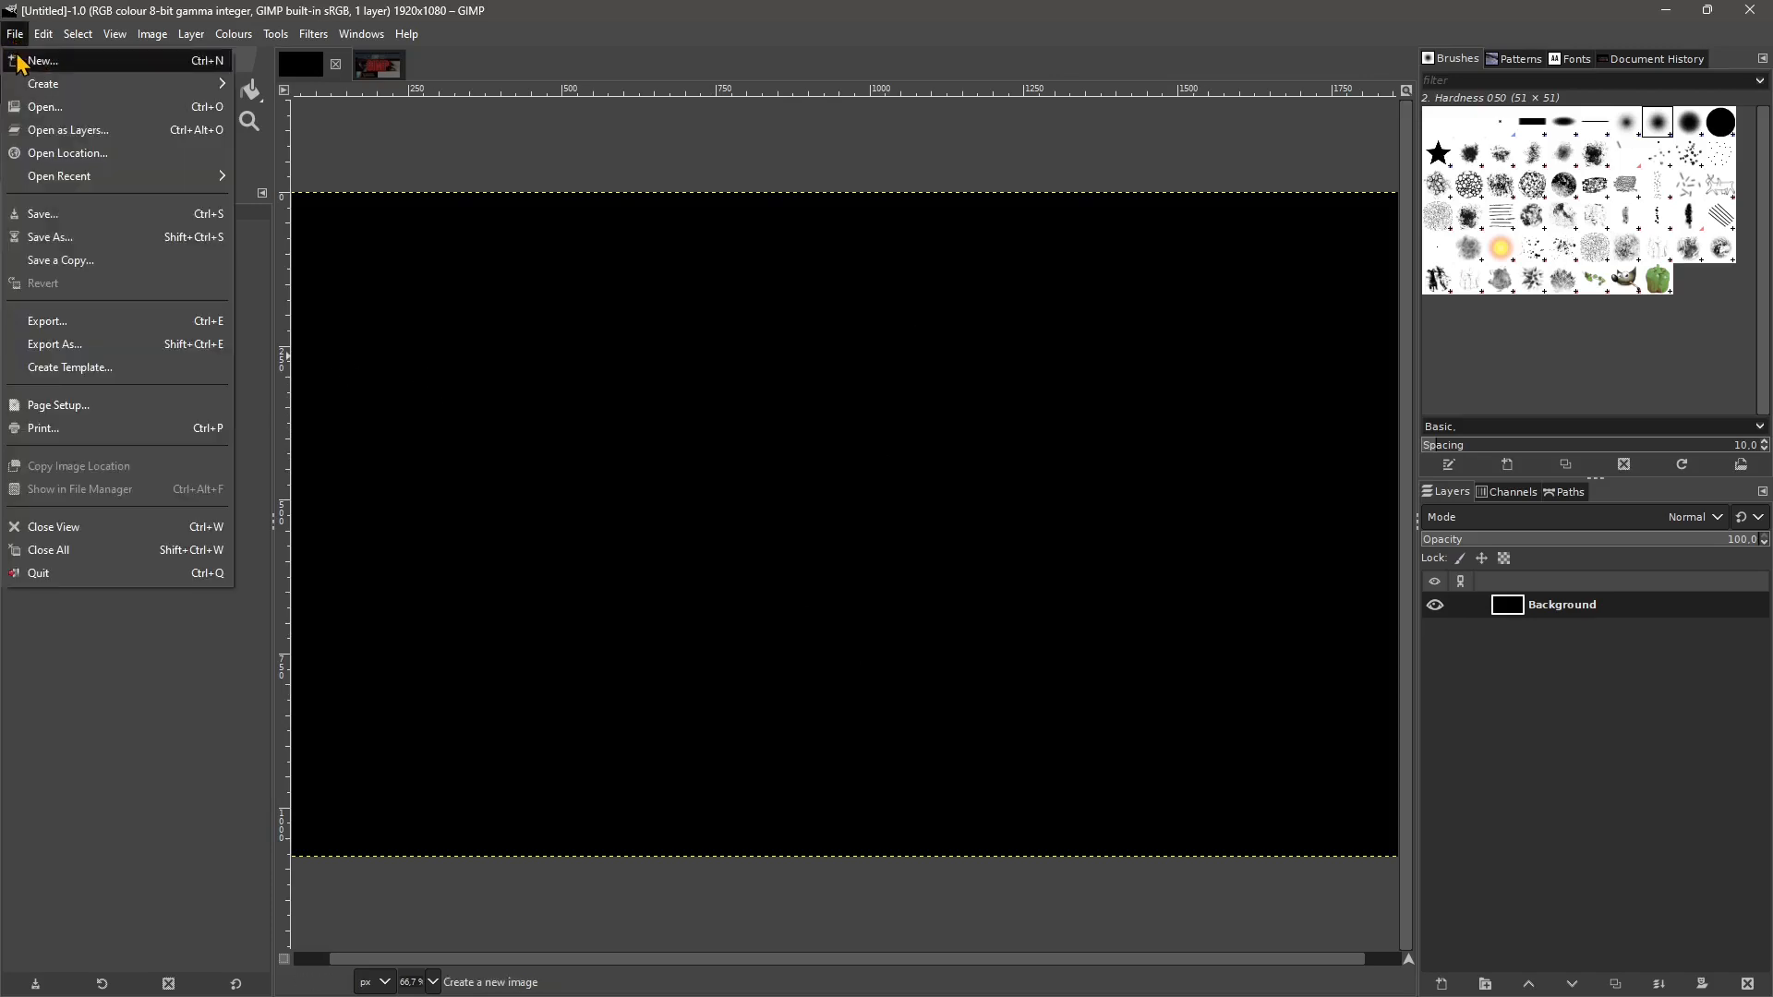
pyautogui.click(56, 124)
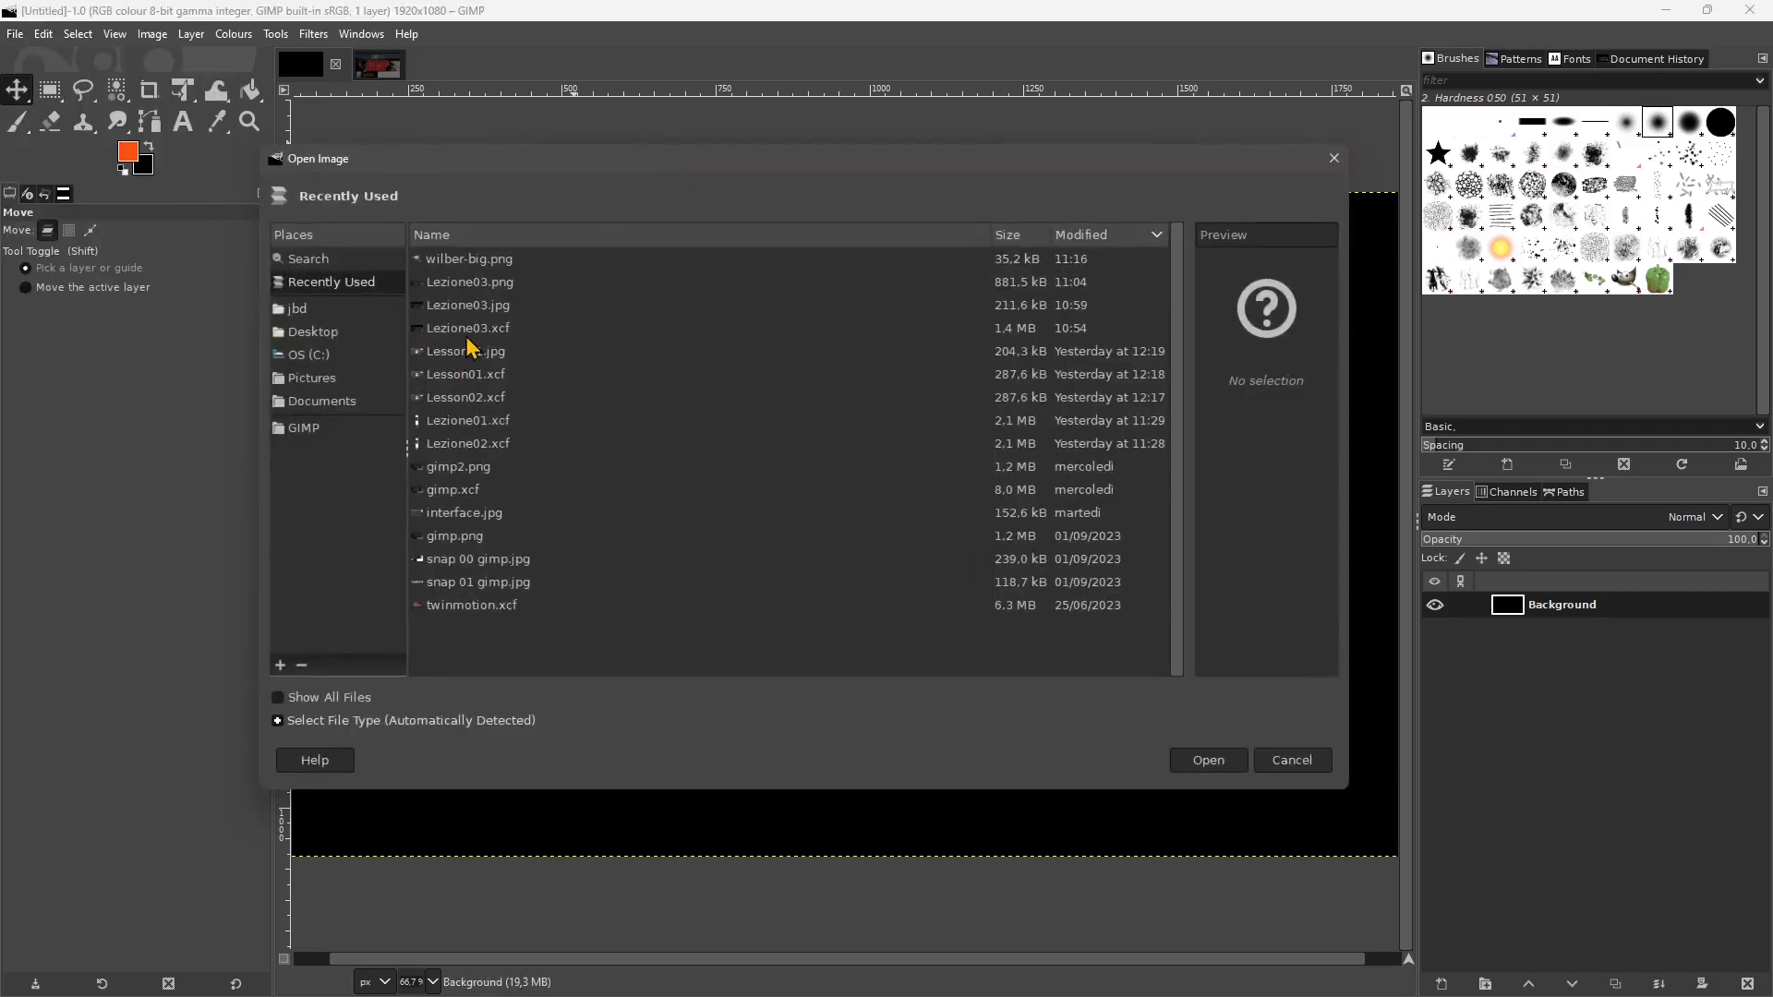
pyautogui.click(477, 282)
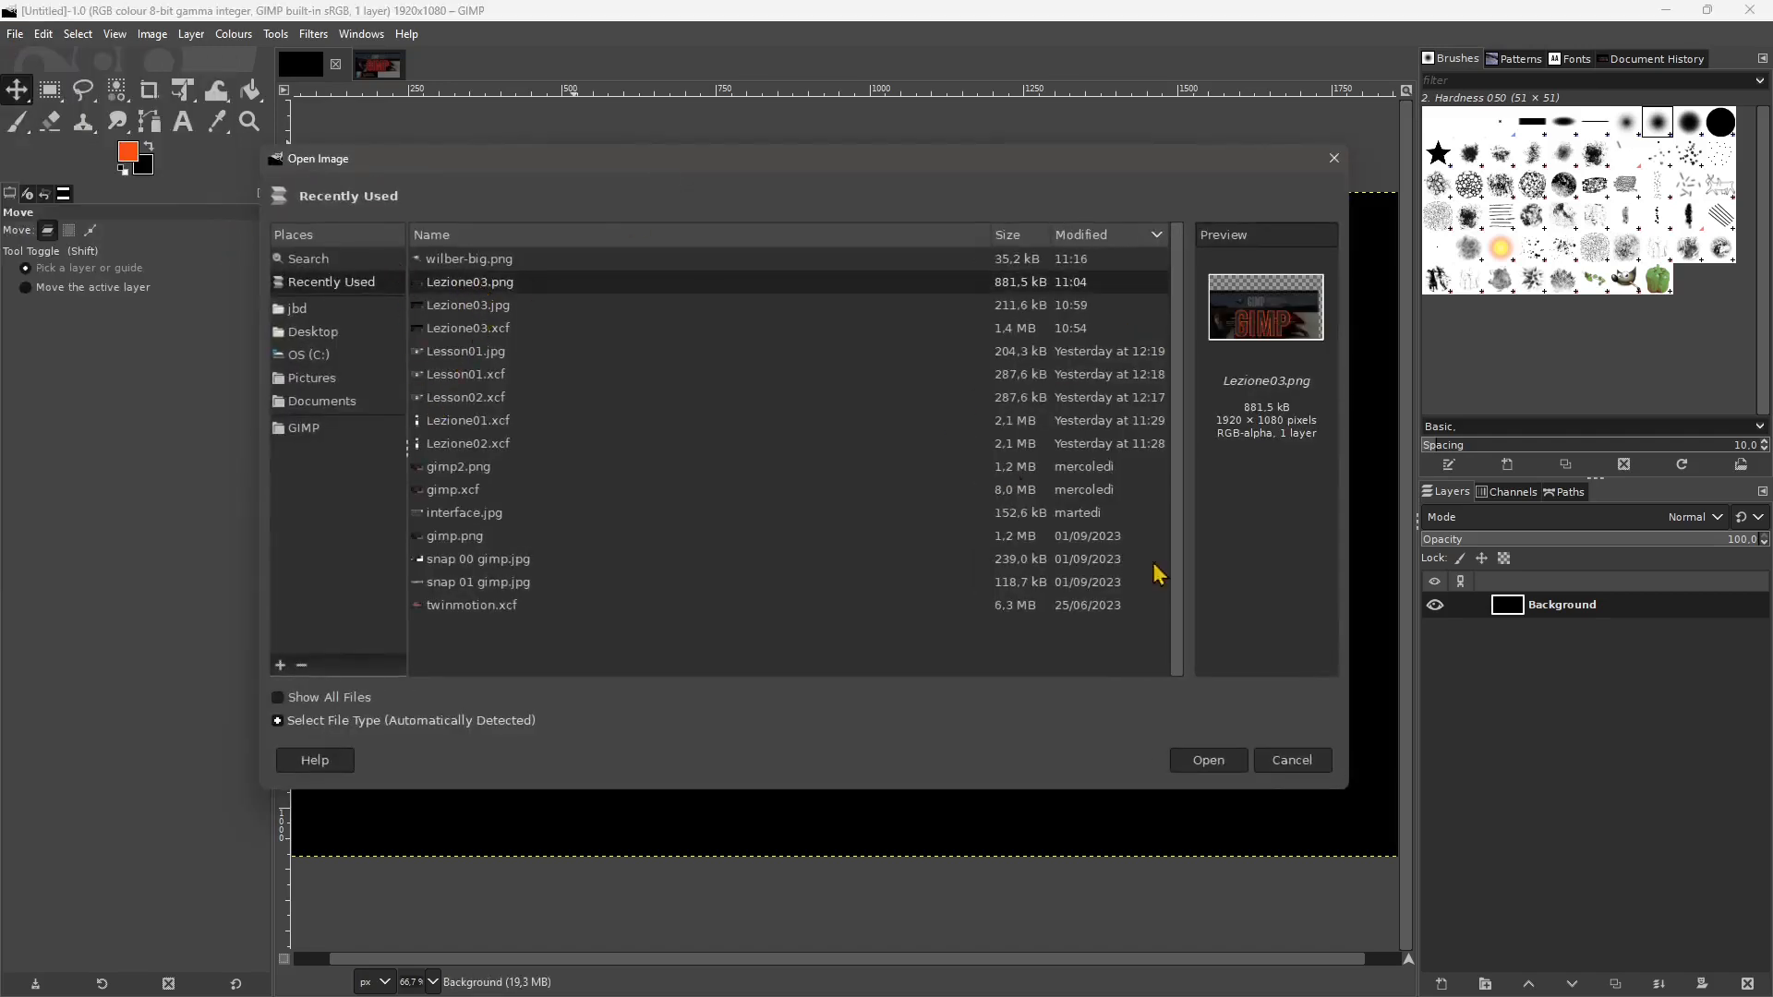
pyautogui.click(1226, 767)
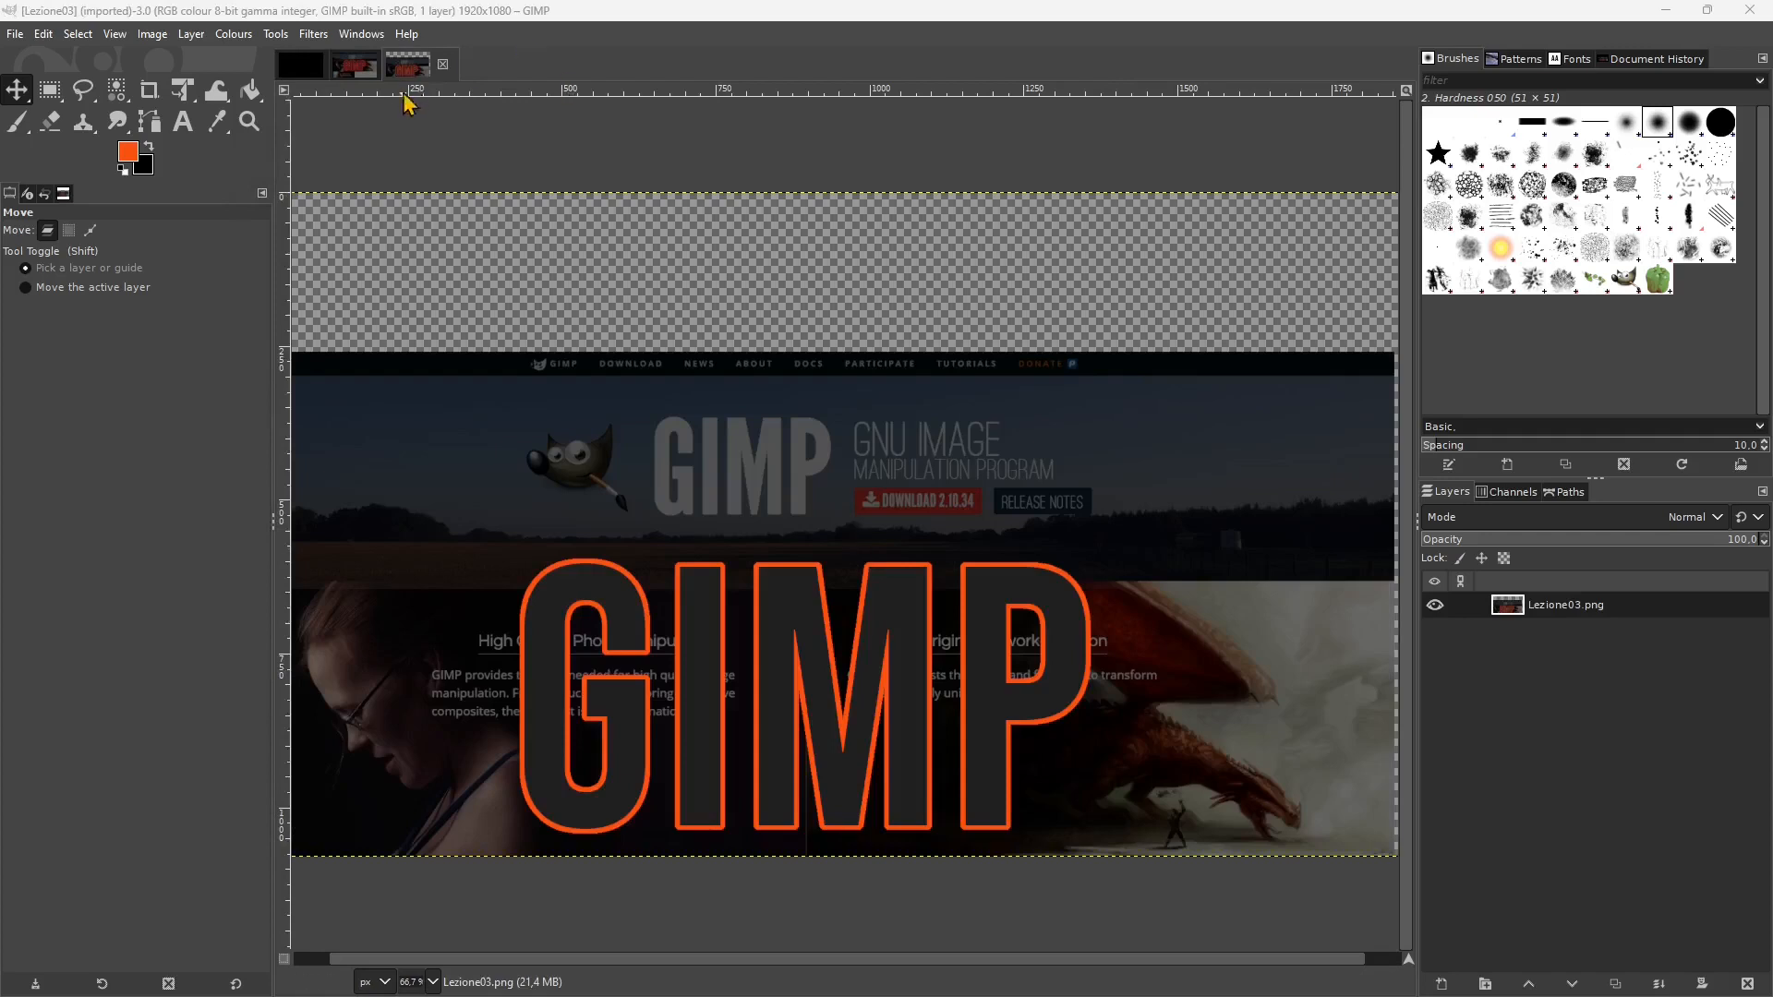
pyautogui.click(308, 72)
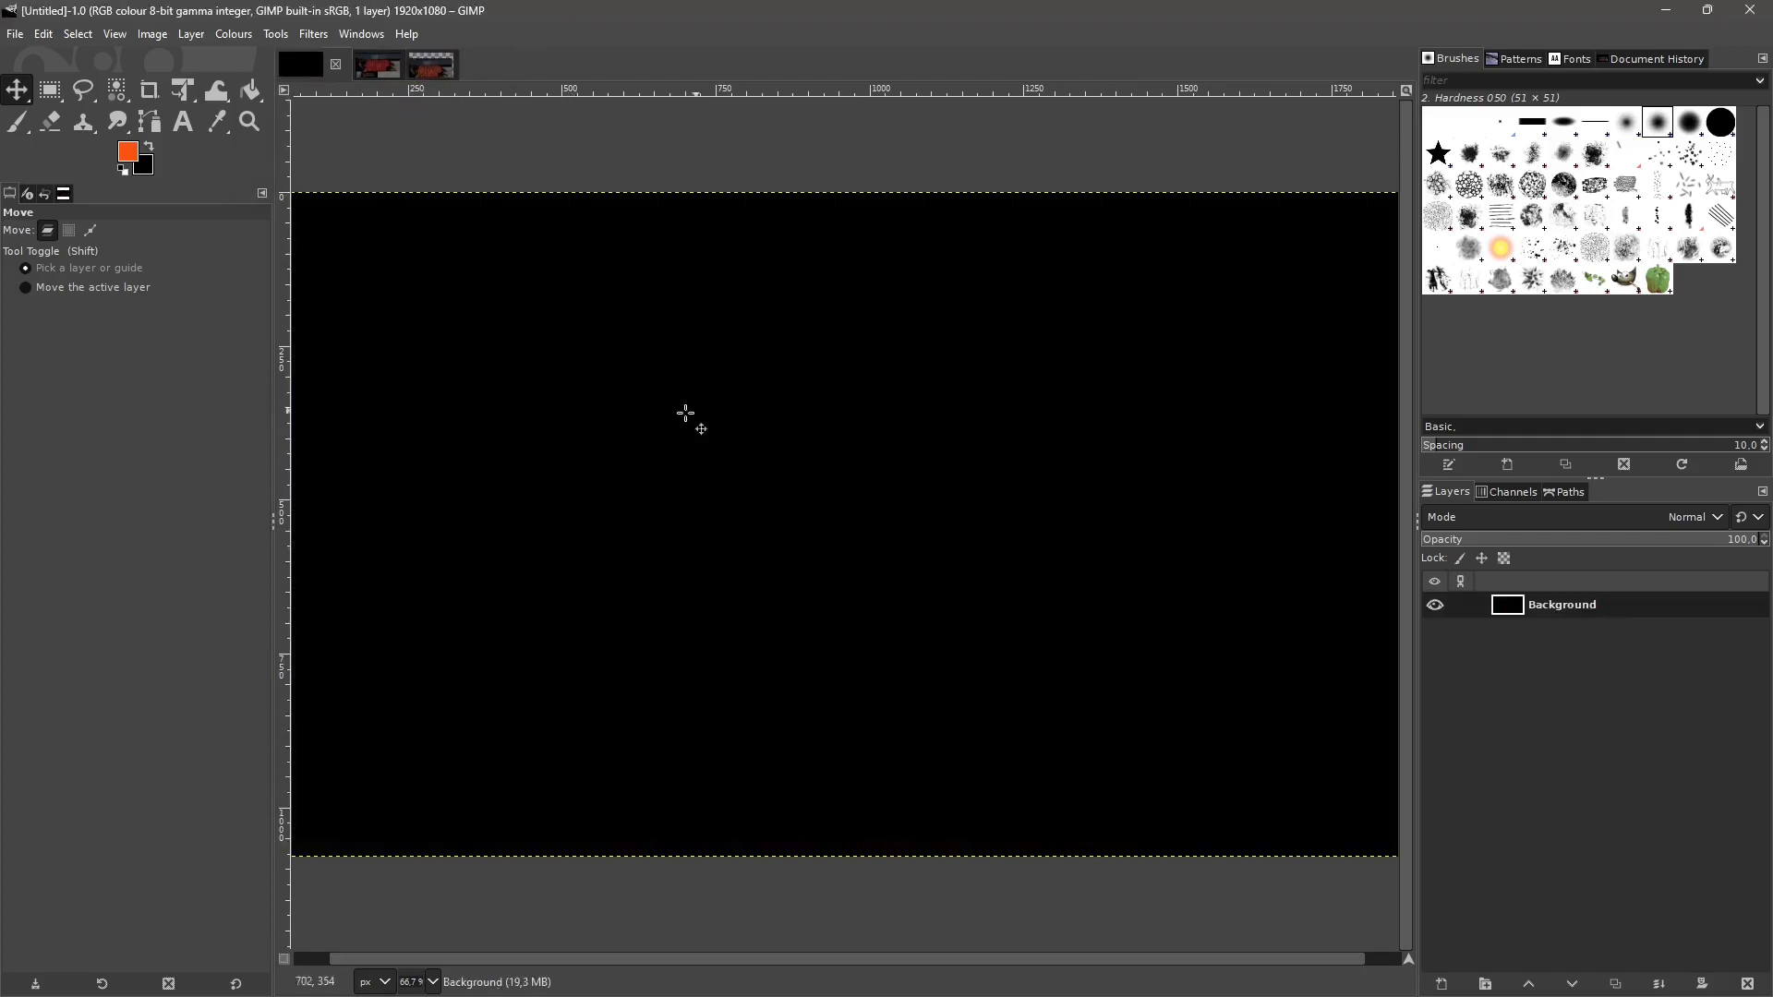
pyautogui.click(427, 71)
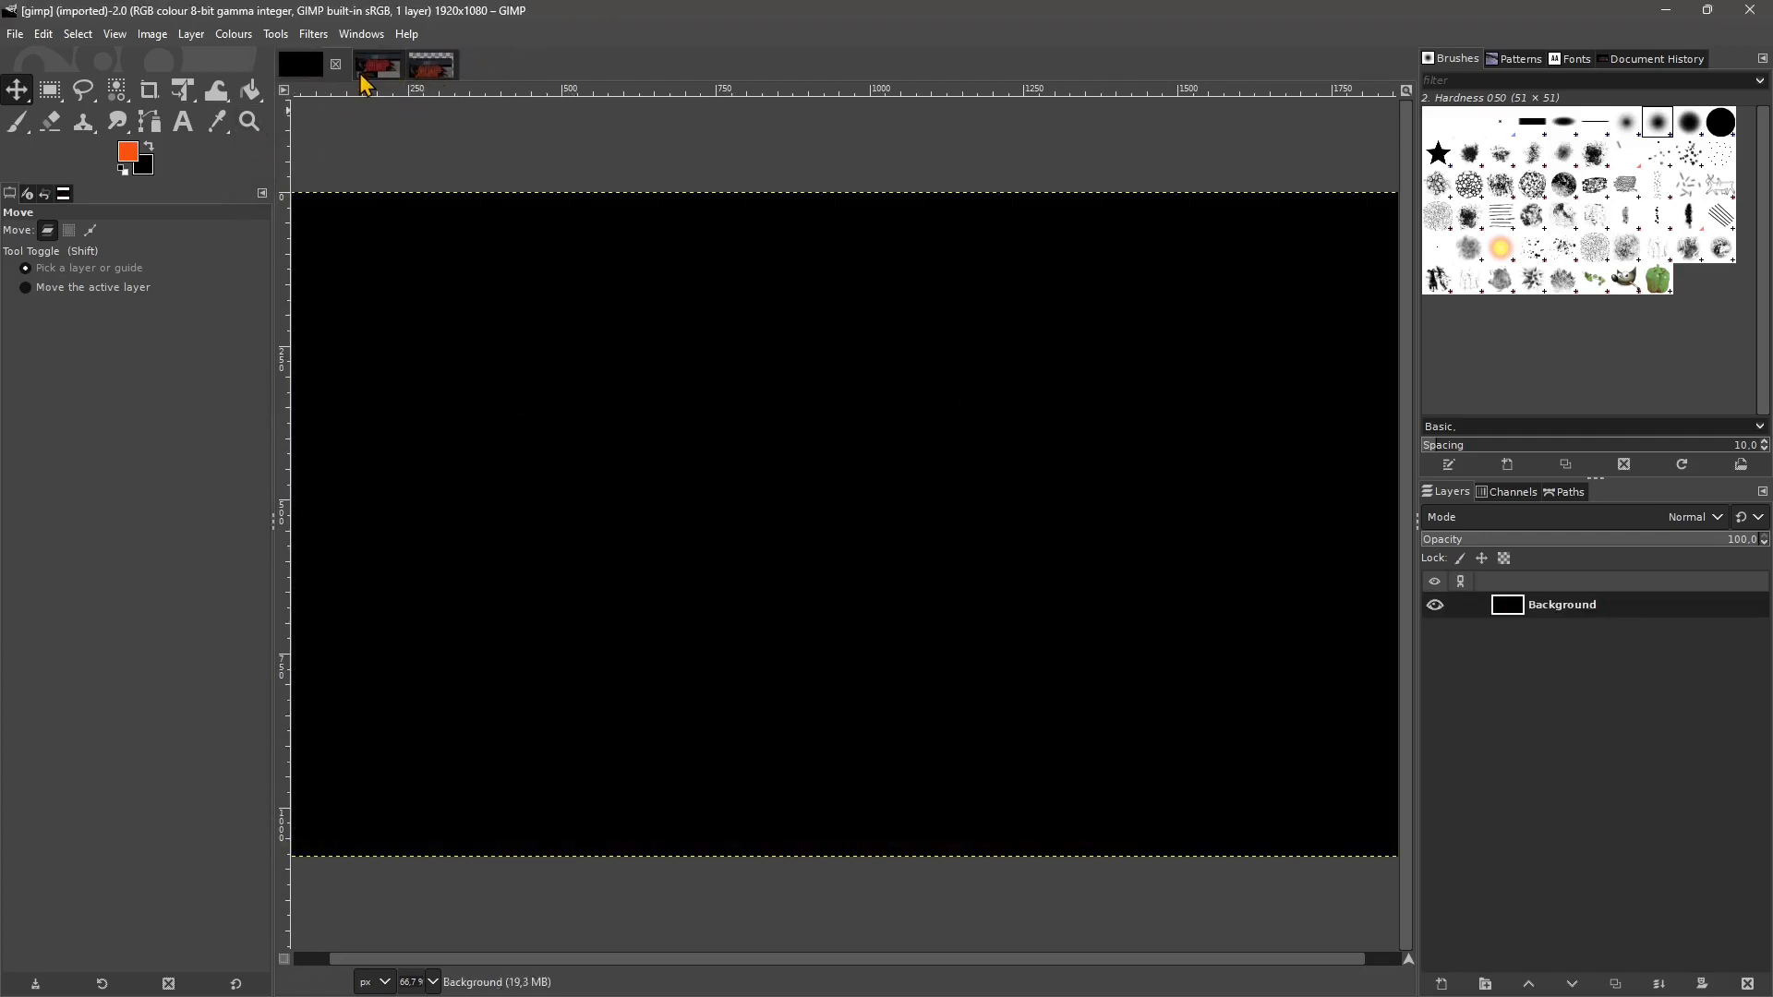
pyautogui.click(424, 72)
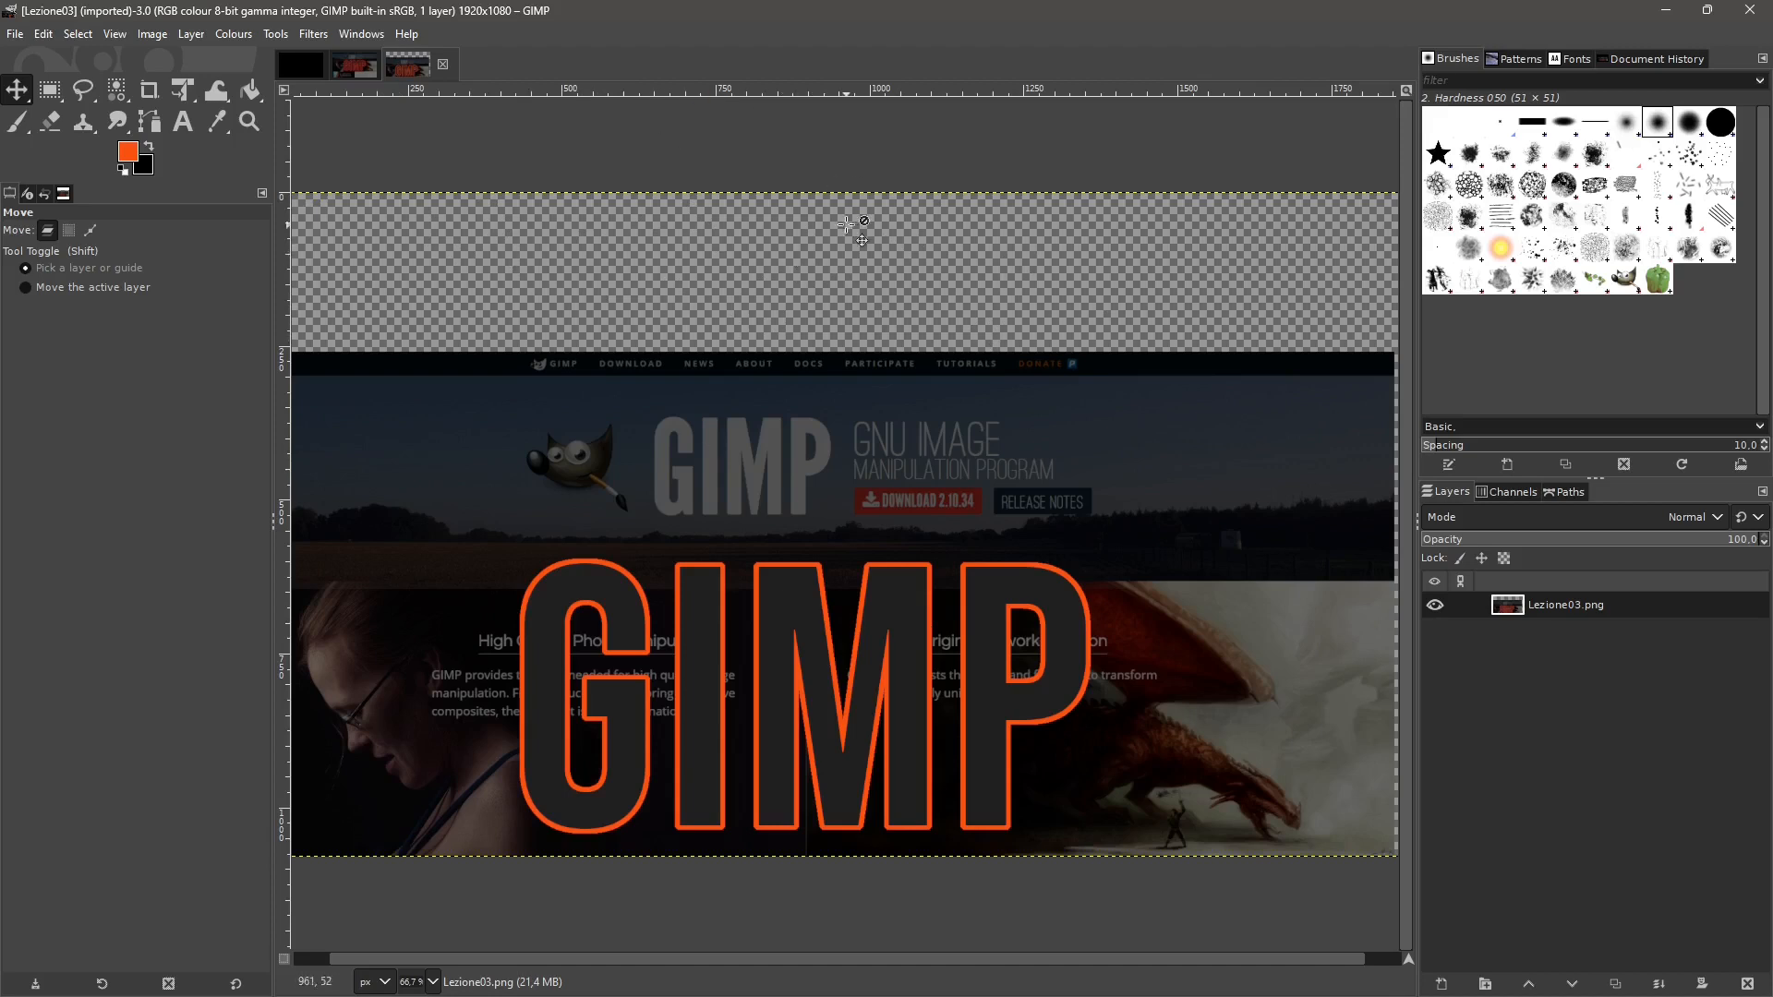
pyautogui.click(293, 64)
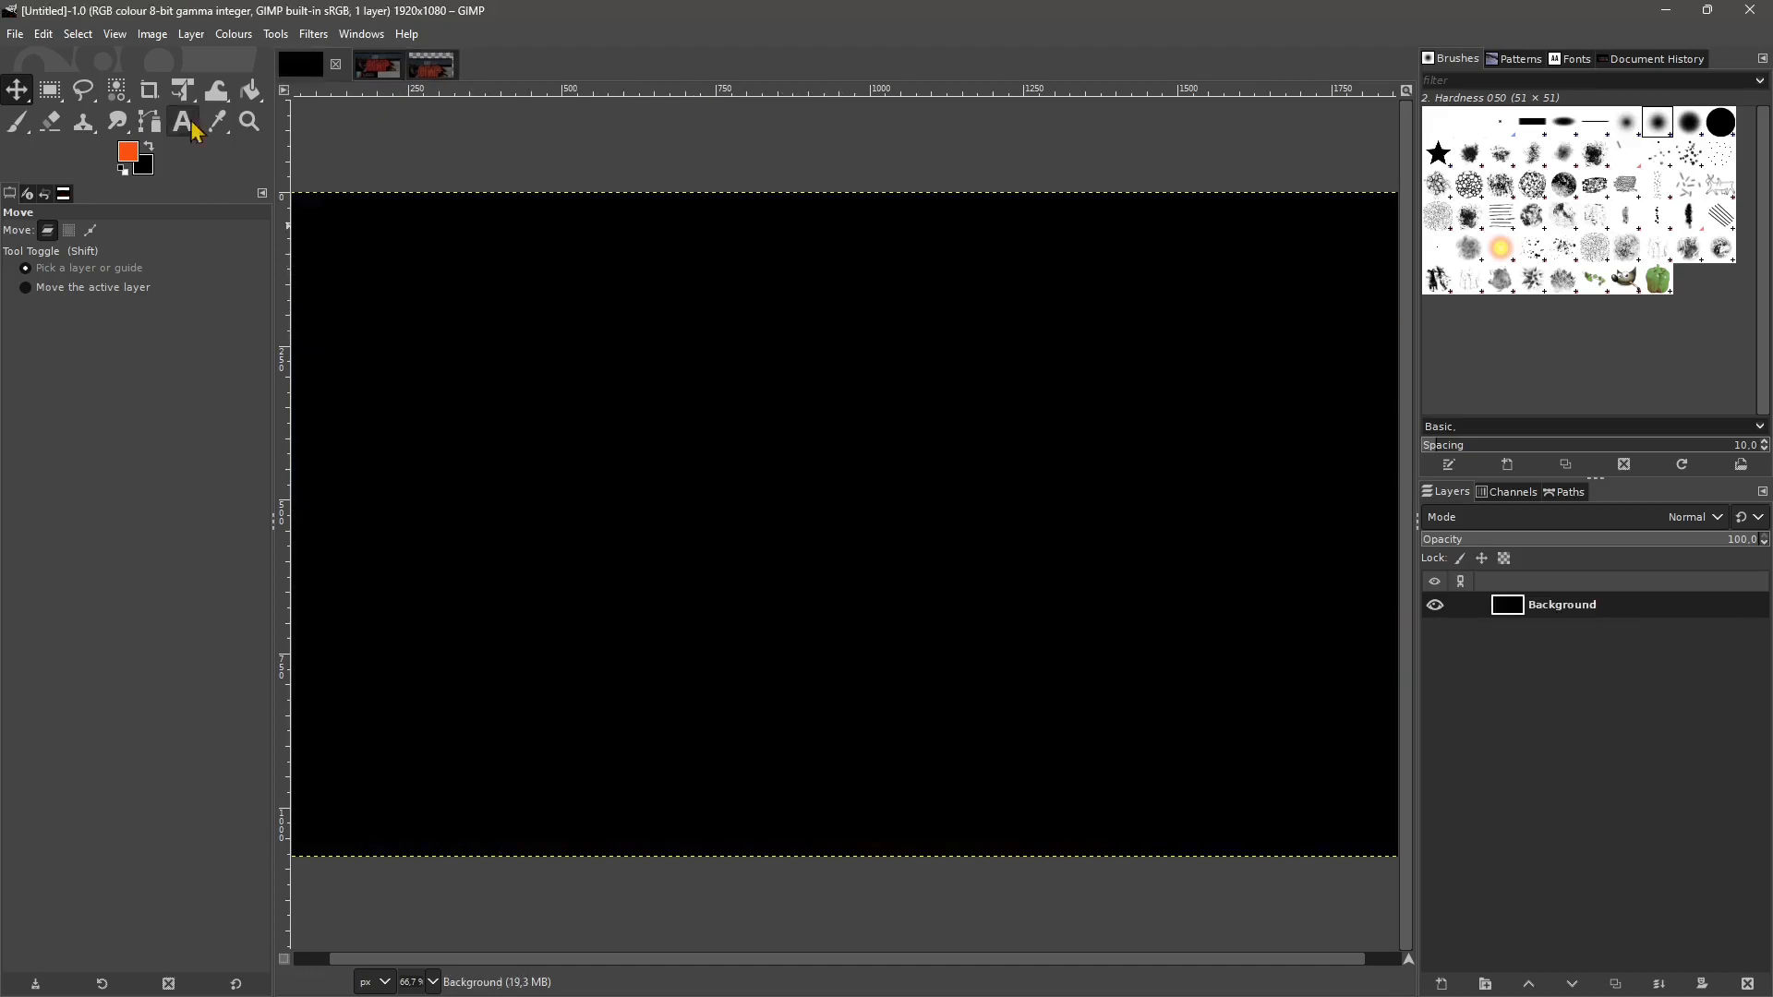
# Add Lesson02.xcf from the Assets folder as a layer in the untitled black image.
pyautogui.click(15, 34)
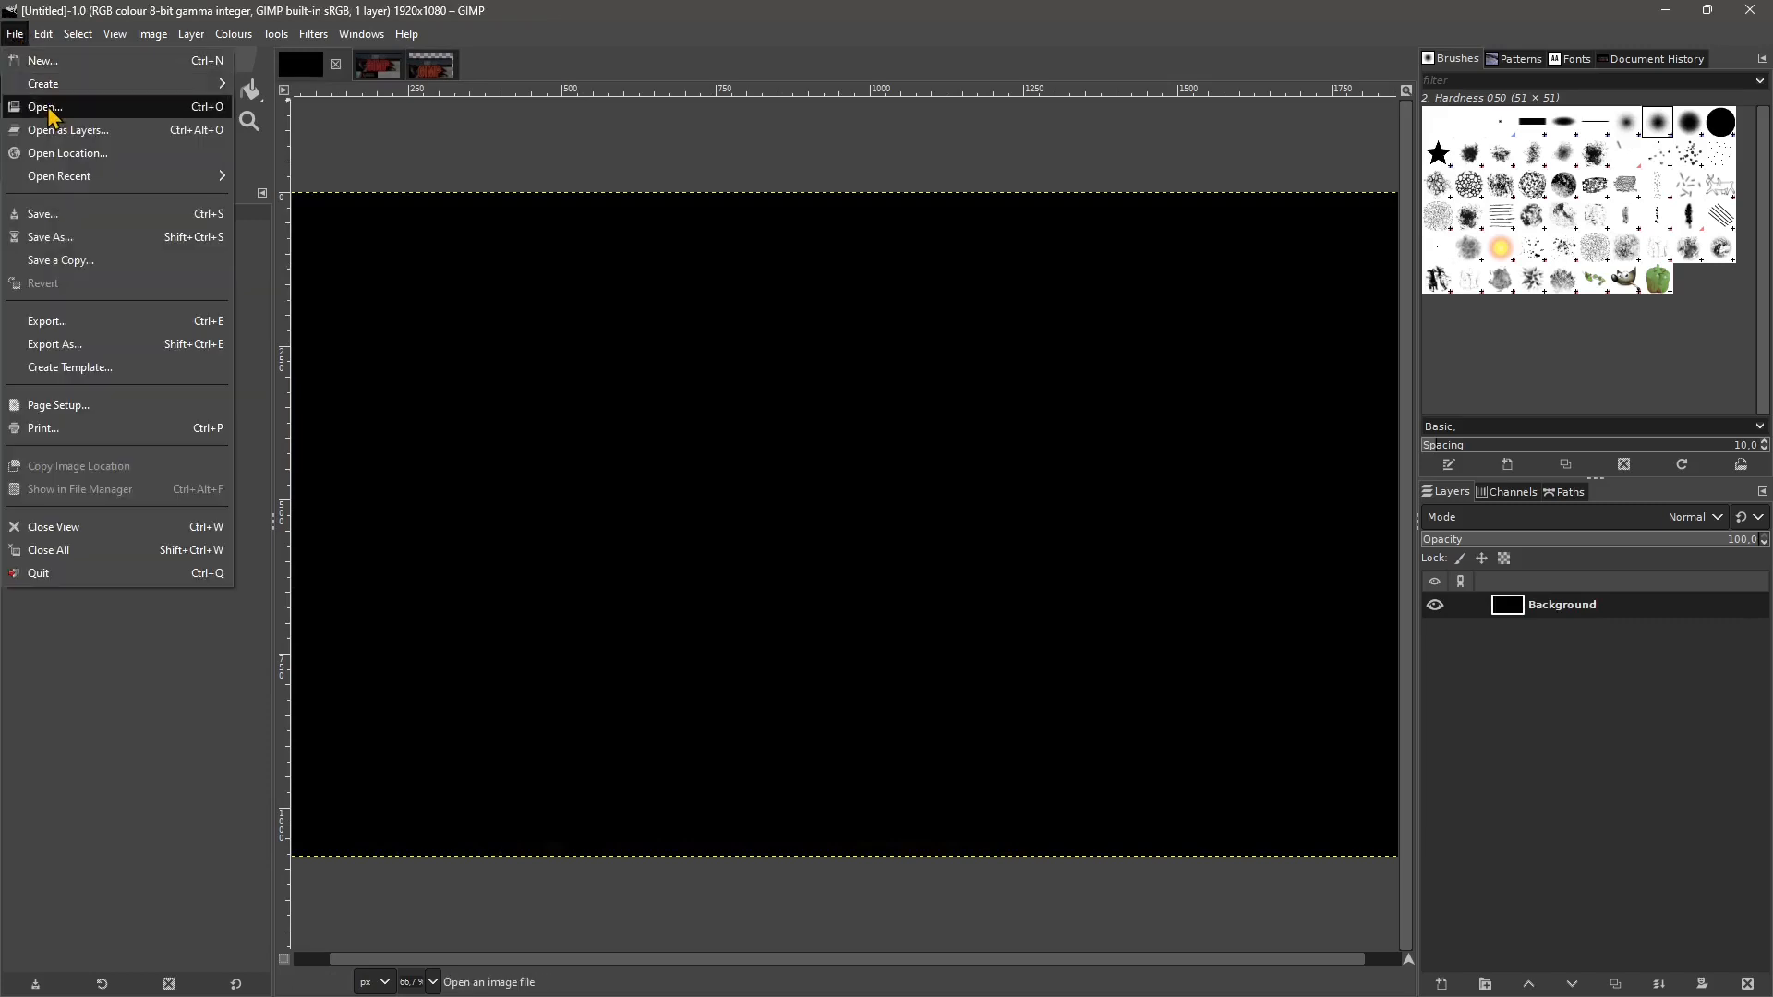
pyautogui.moveTo(112, 188)
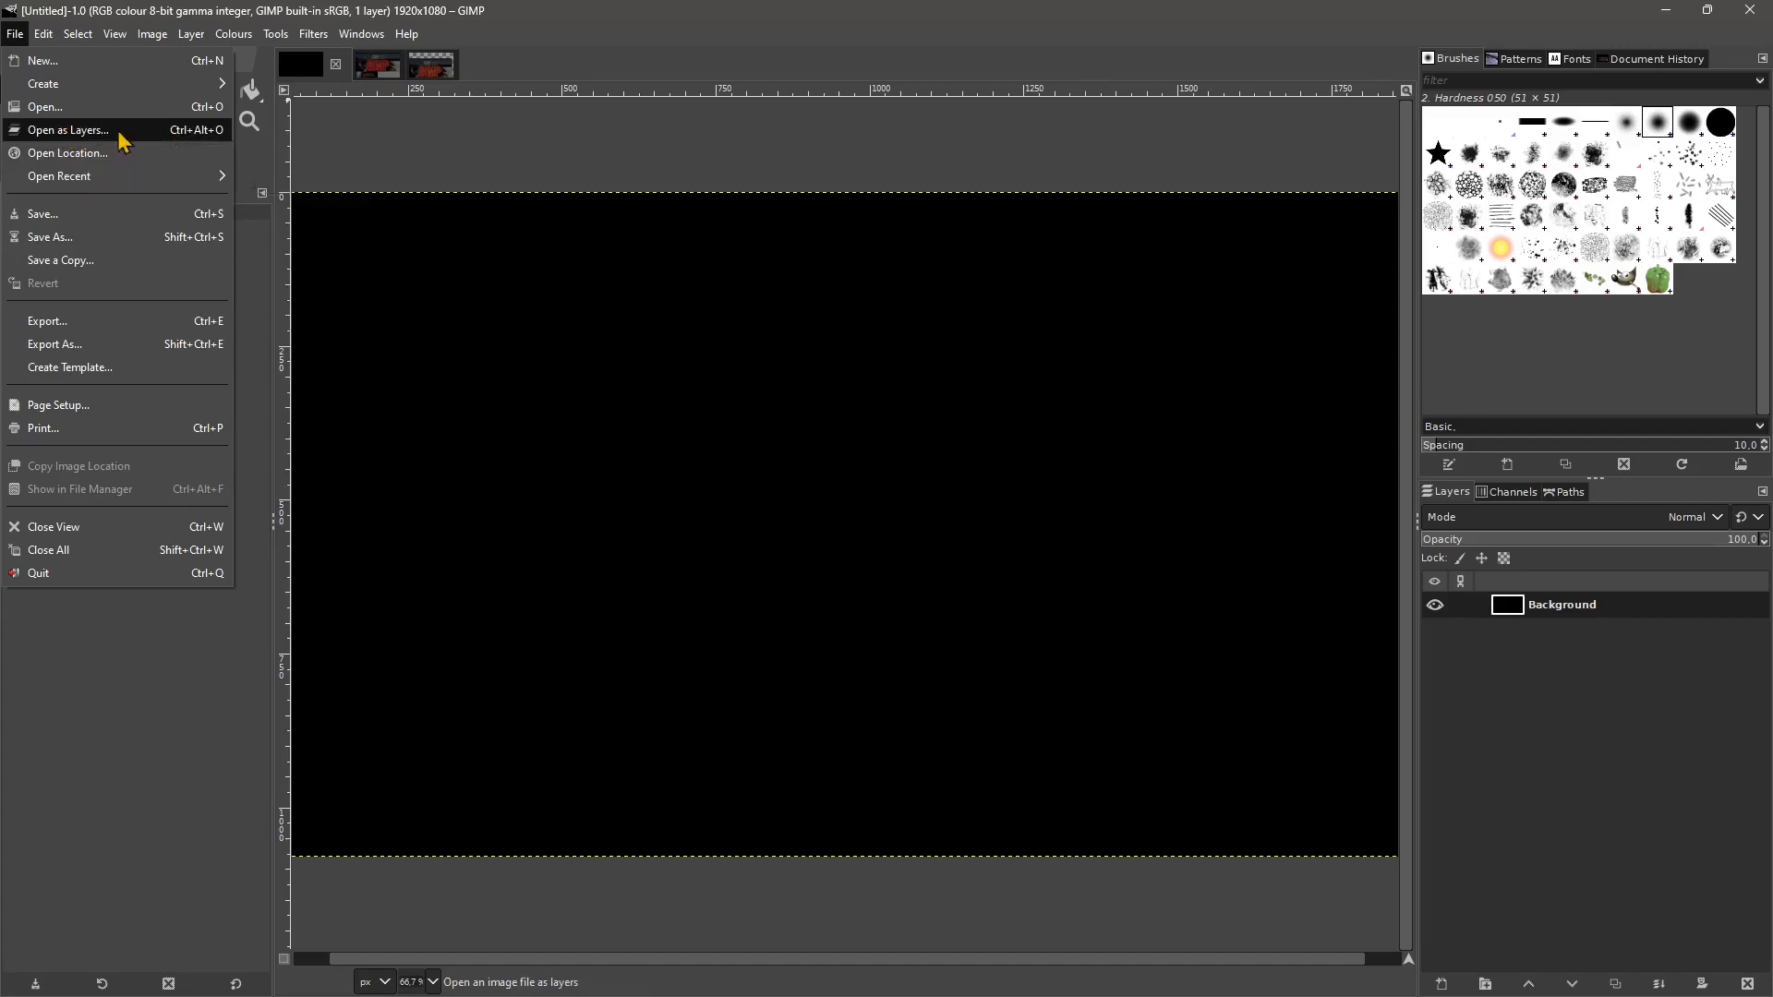
pyautogui.click(68, 136)
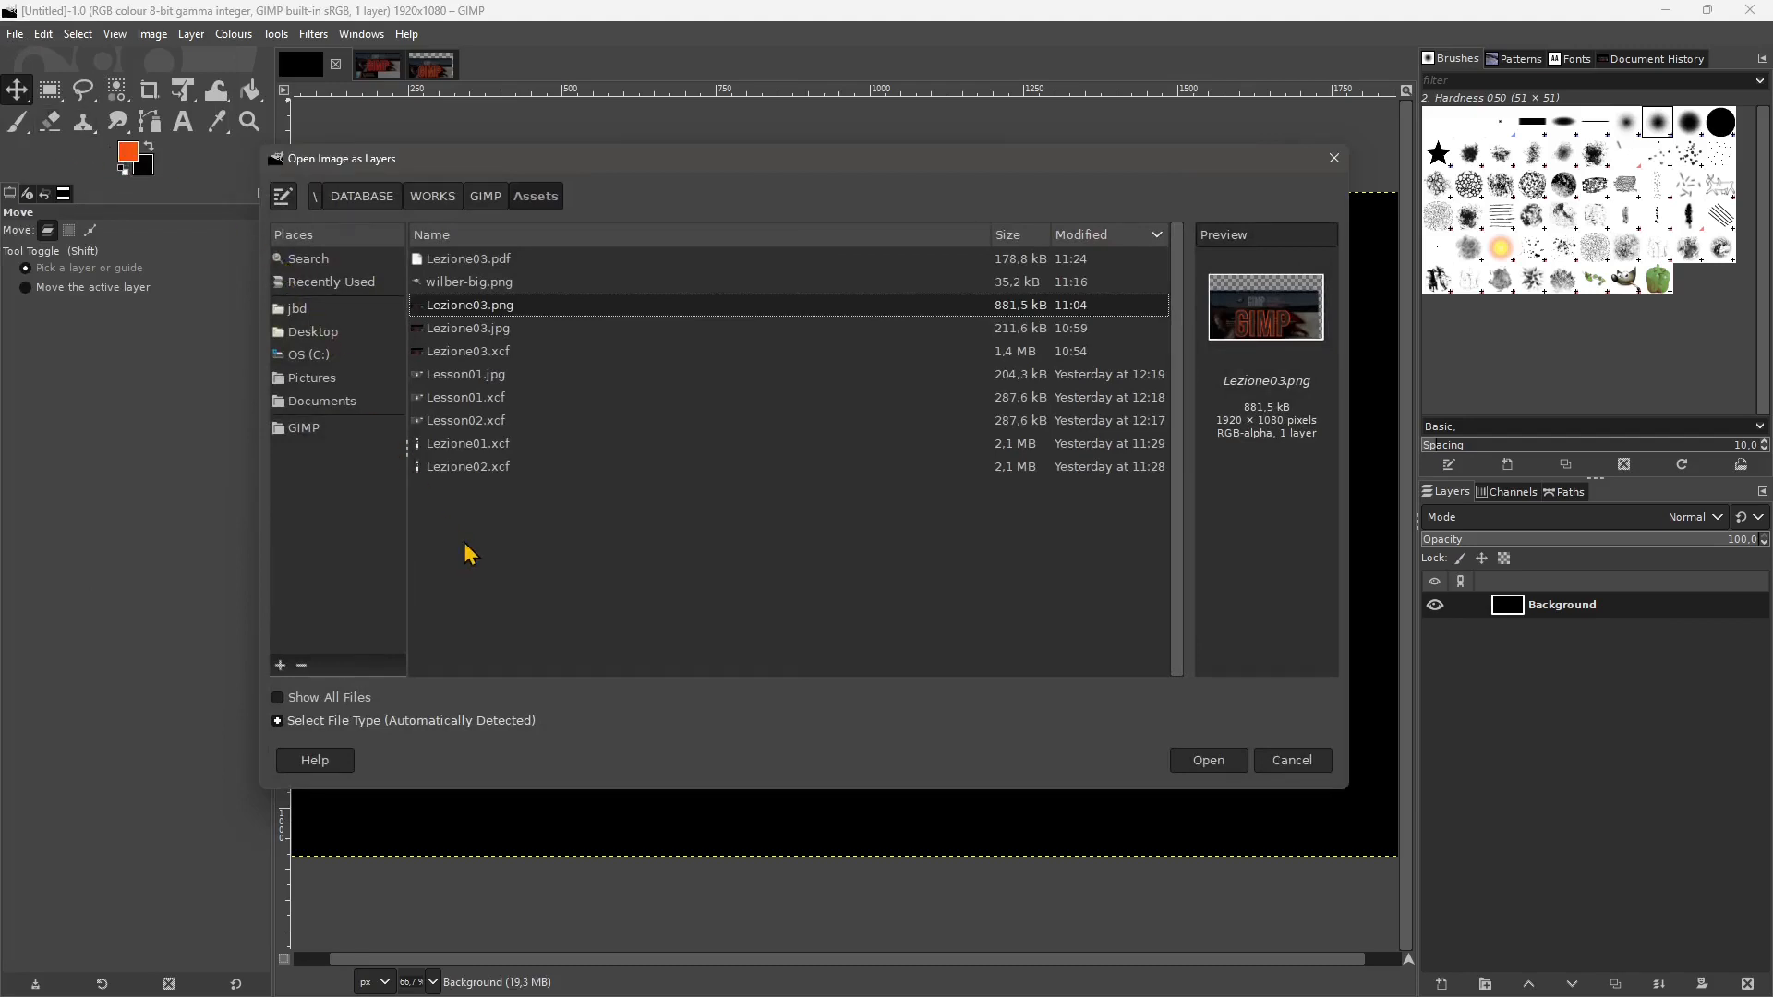
pyautogui.click(490, 376)
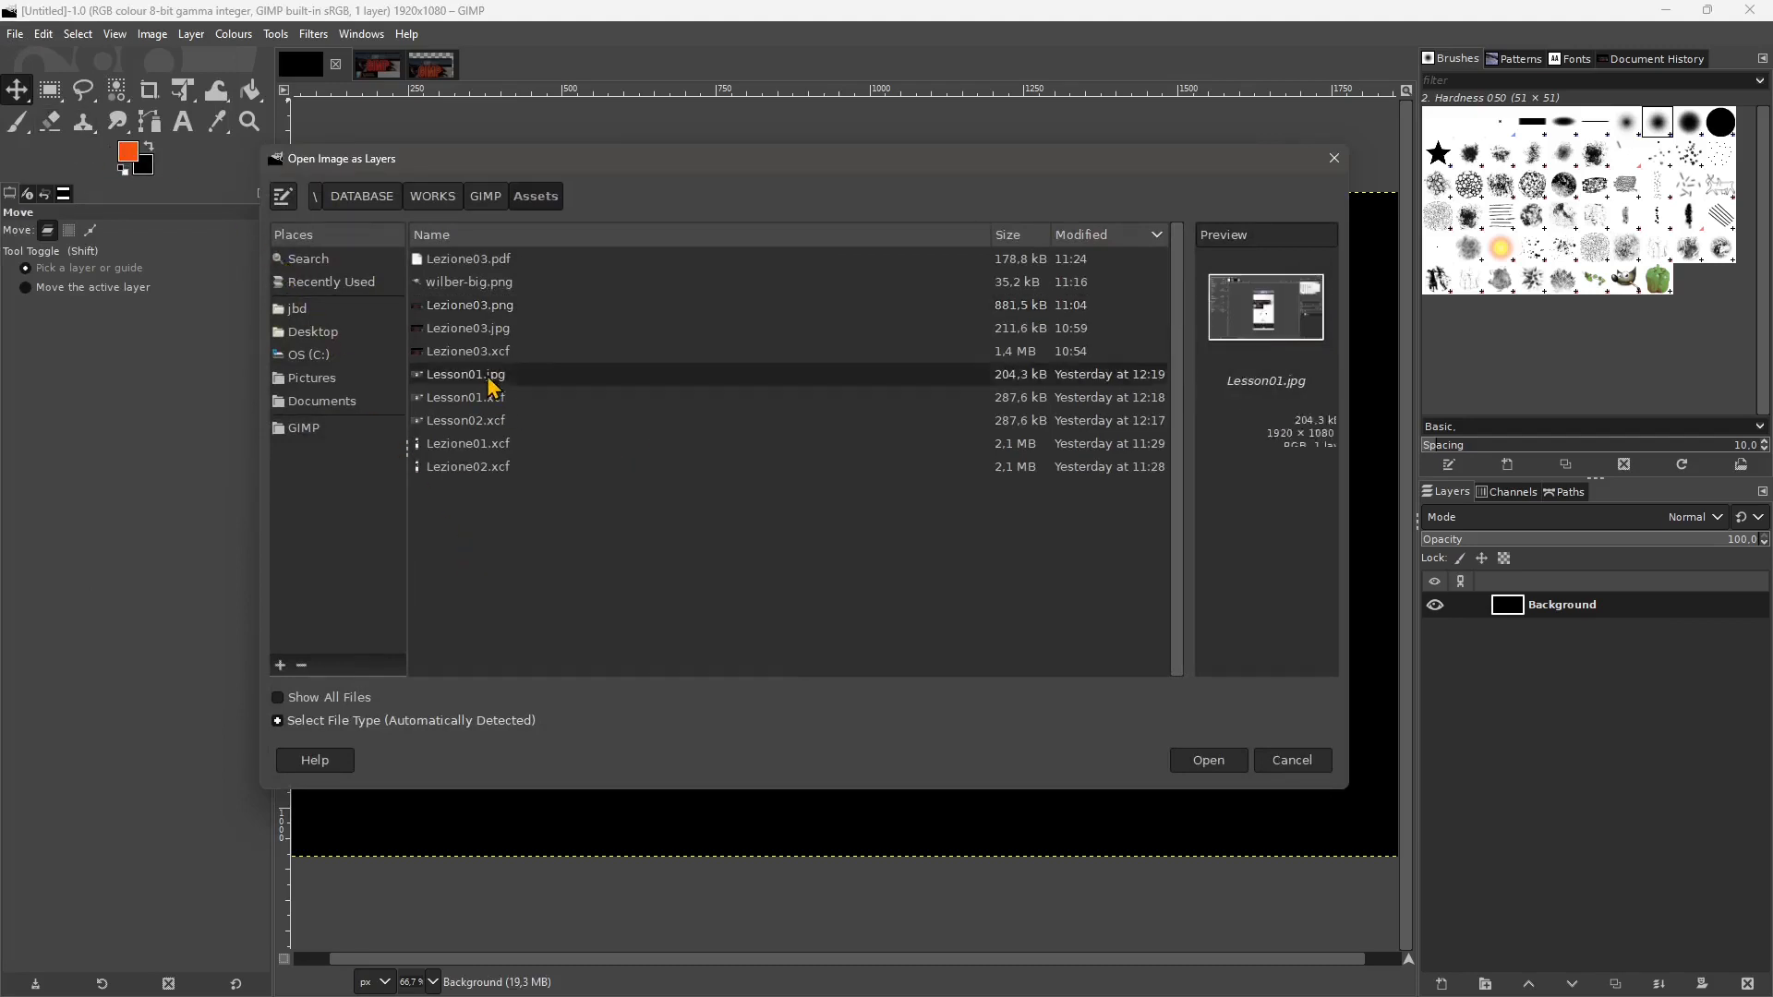
pyautogui.click(492, 426)
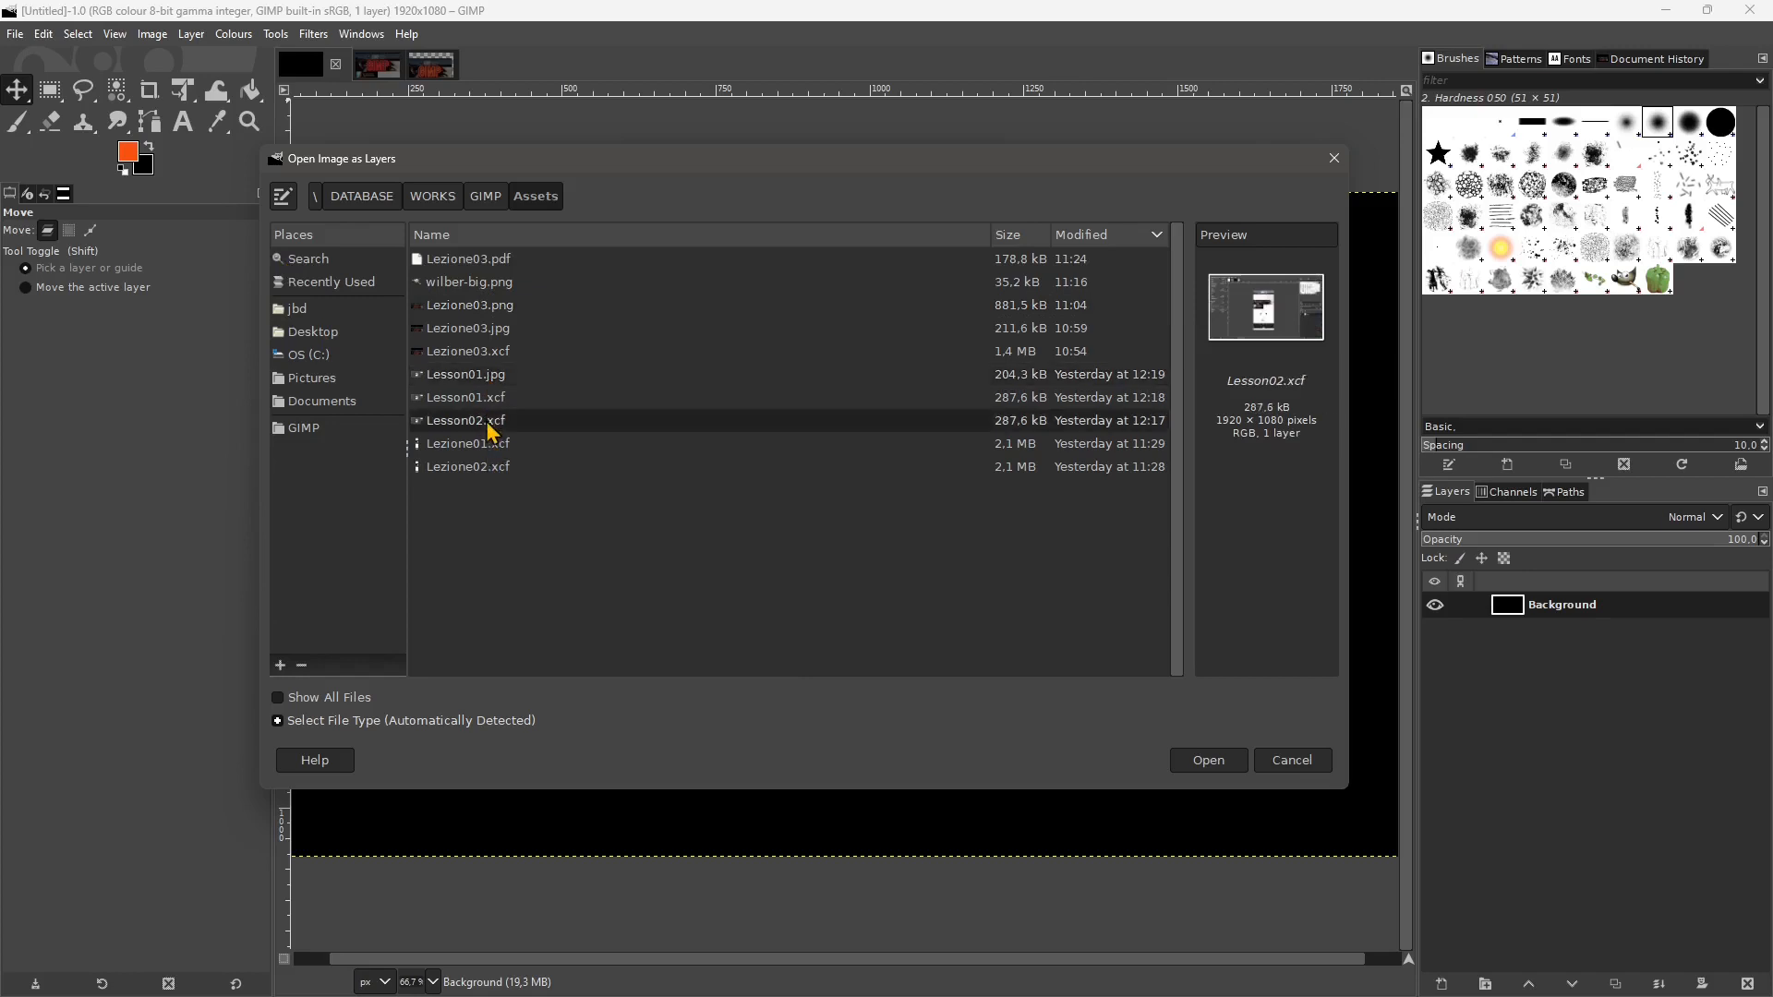
pyautogui.click(487, 447)
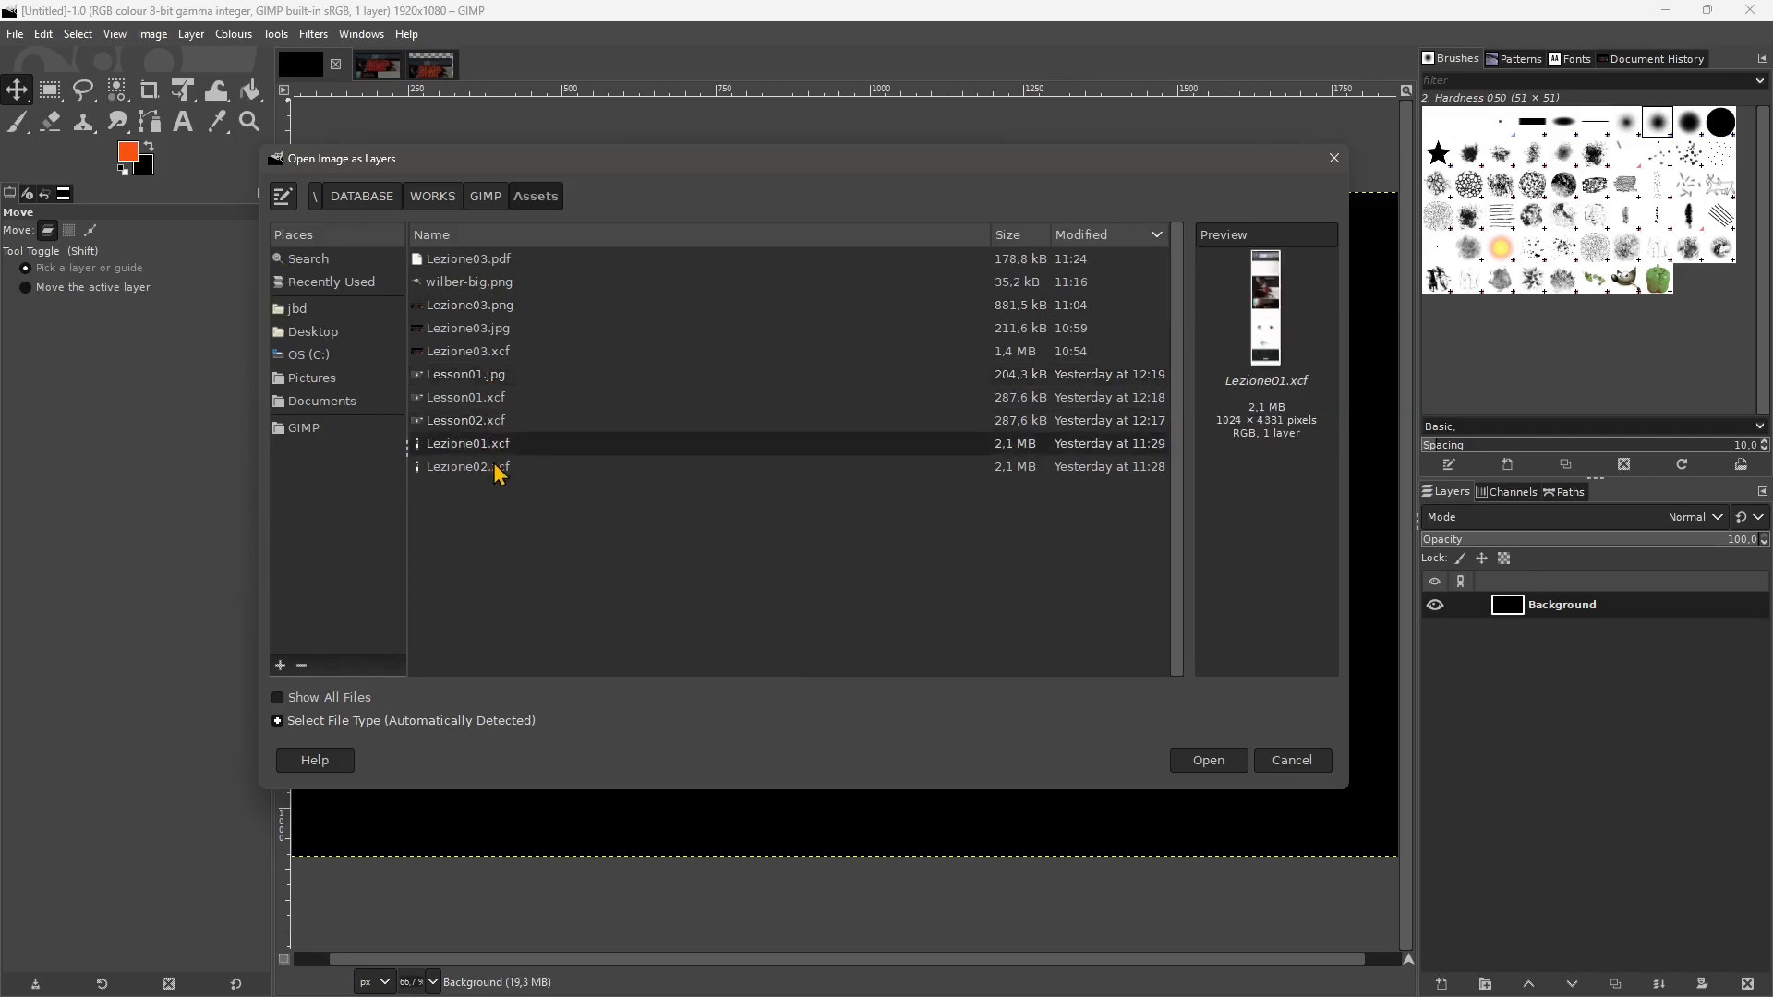
pyautogui.click(489, 423)
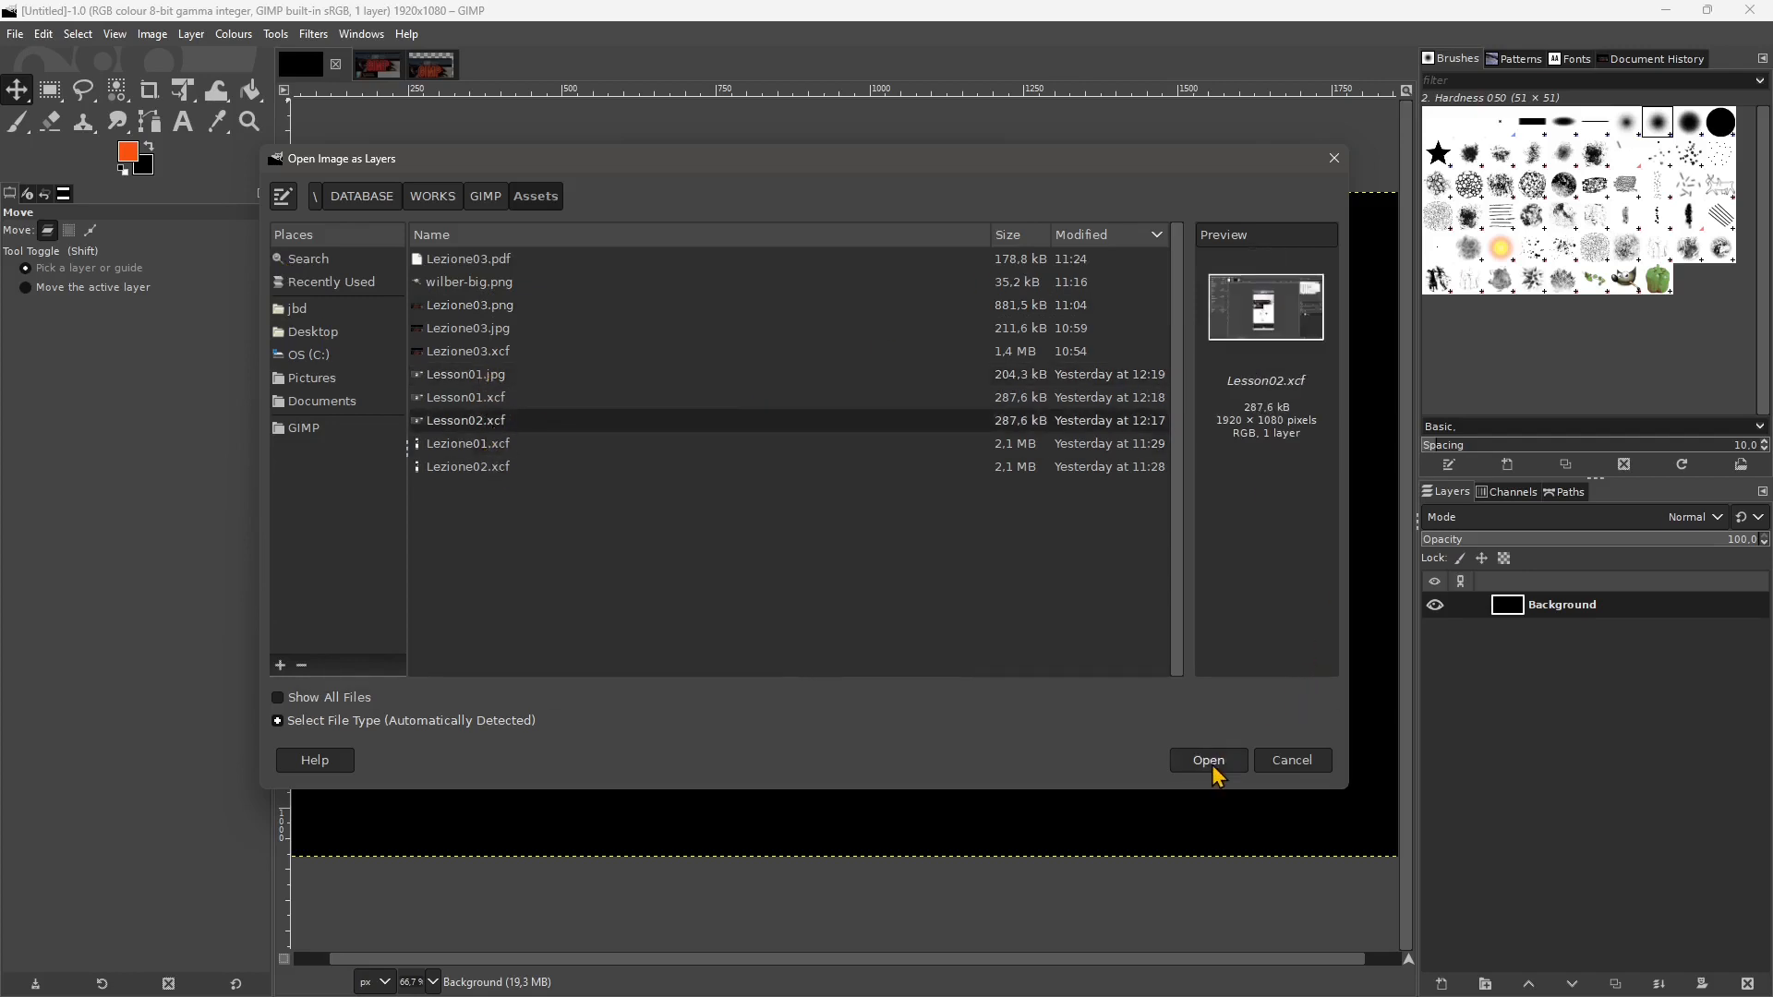
pyautogui.click(1209, 767)
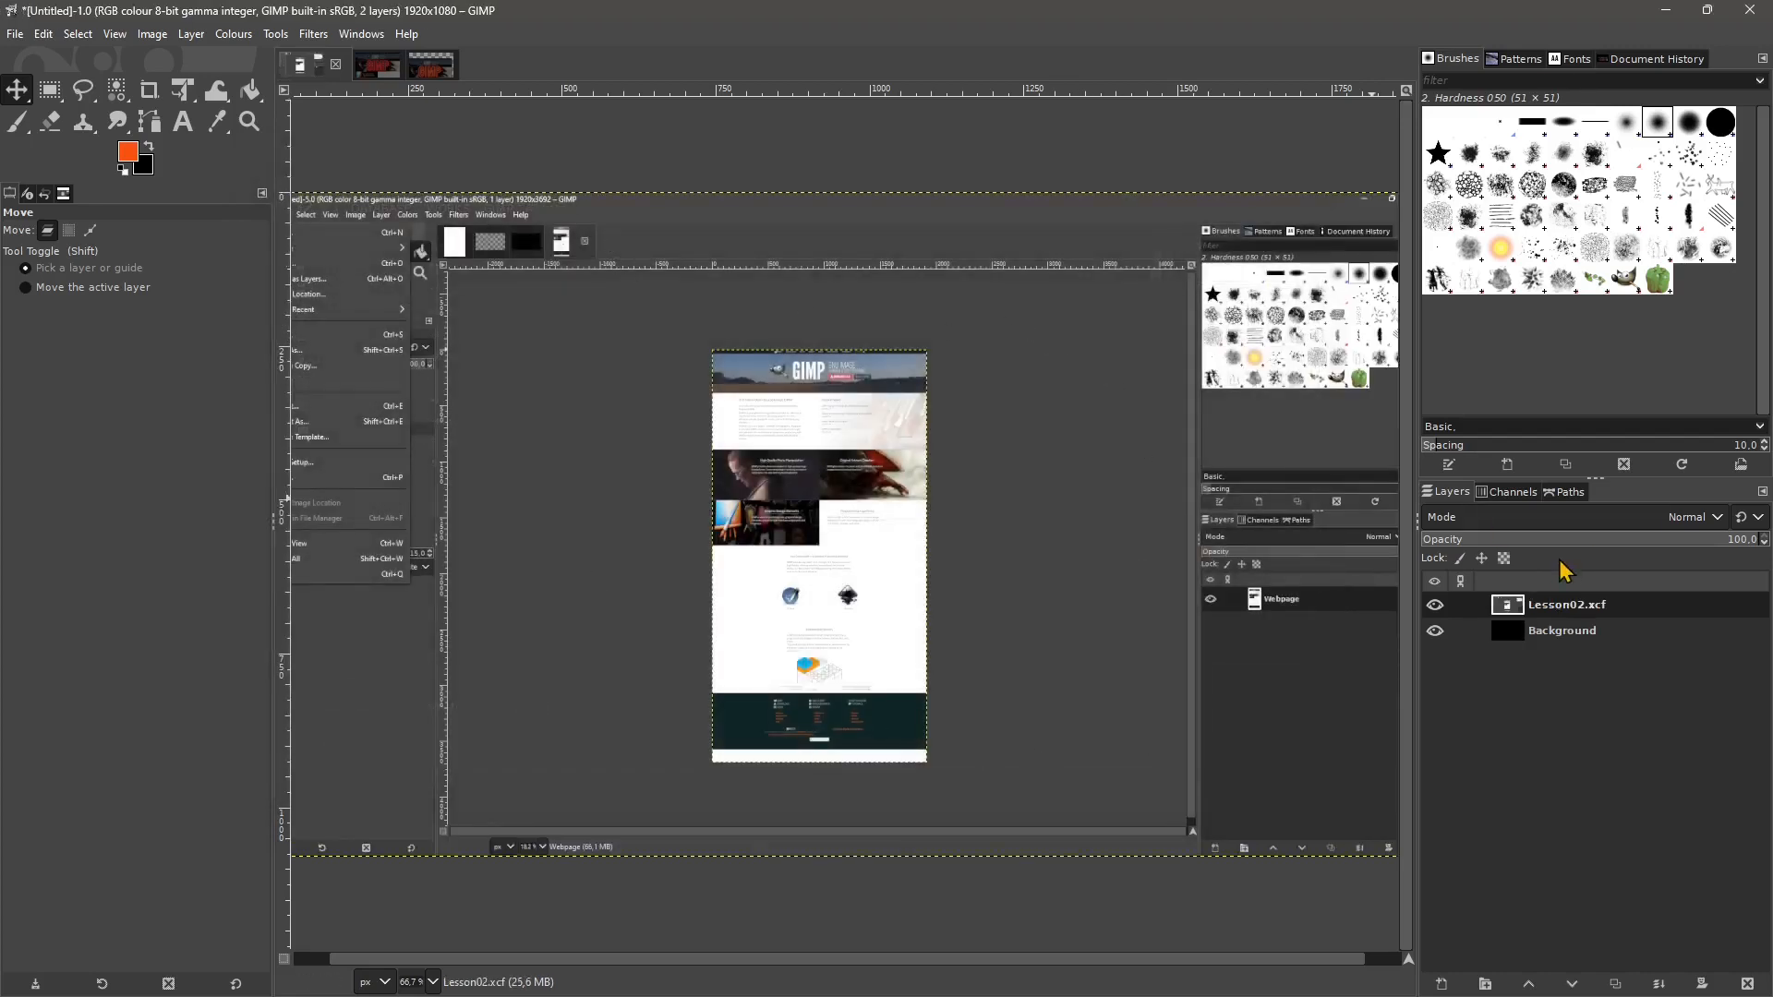
# Move the Background layer above the Lesson02.xcf layer, and put it back below.
pyautogui.click(1606, 635)
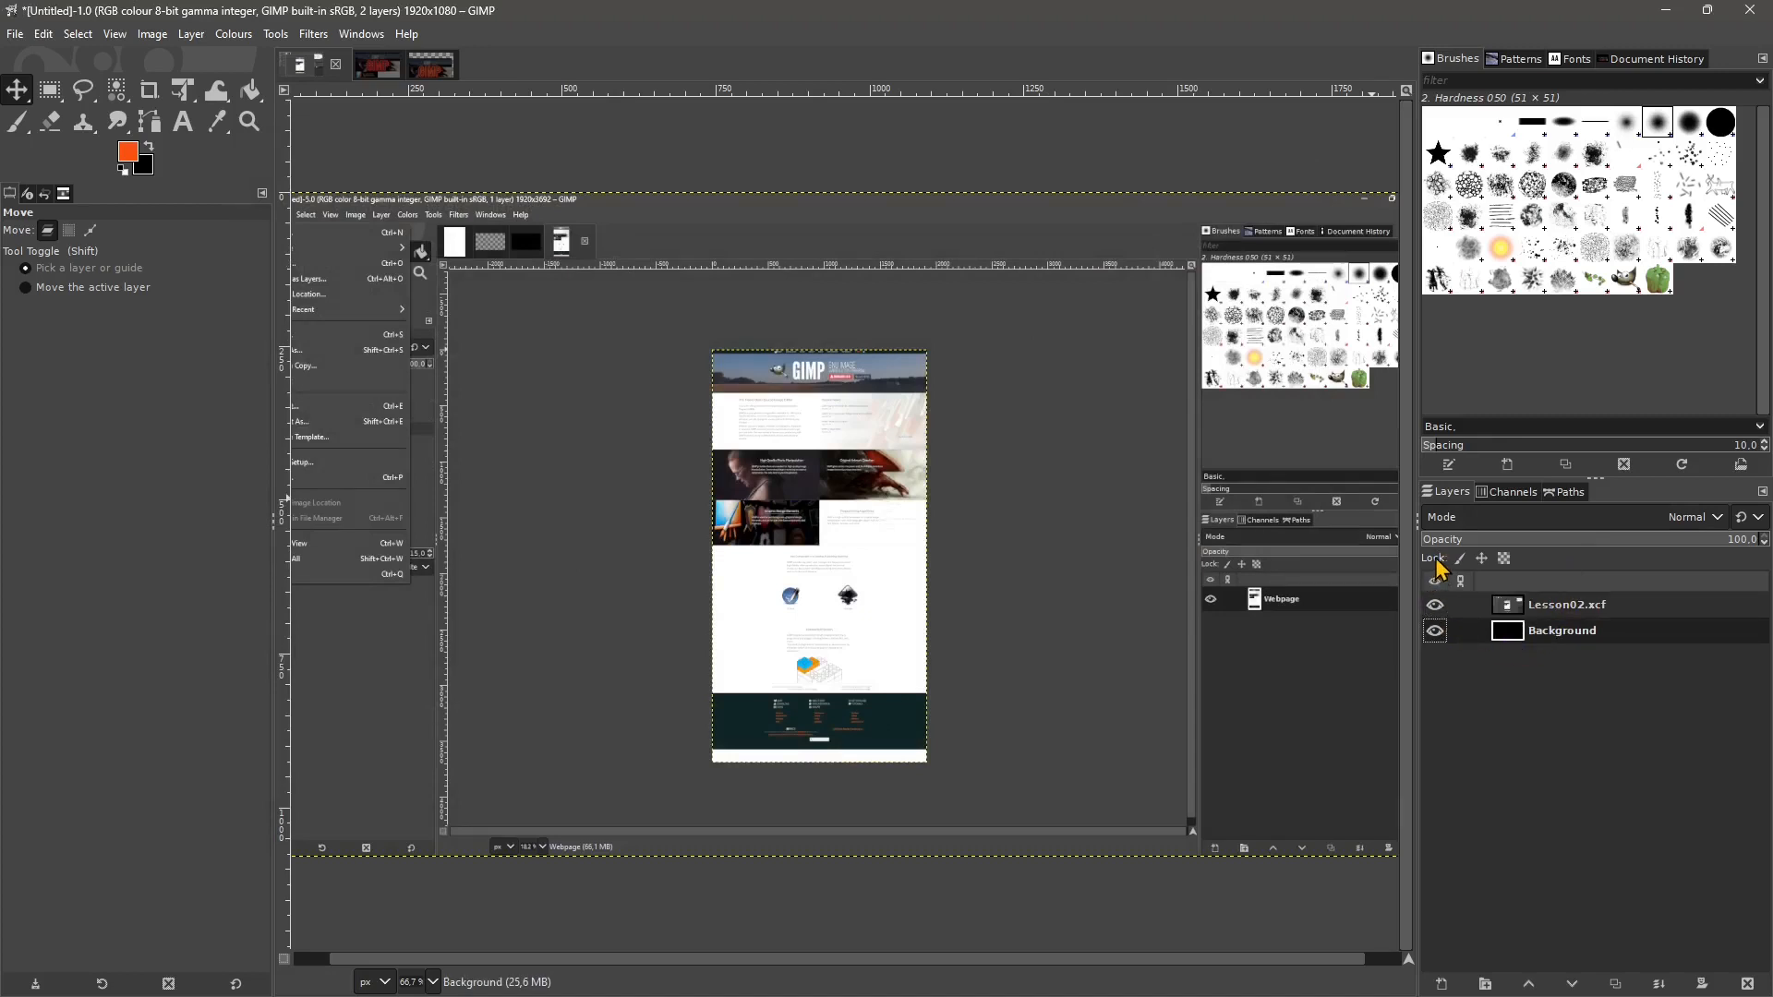
pyautogui.click(1551, 614)
pyautogui.click(1557, 635)
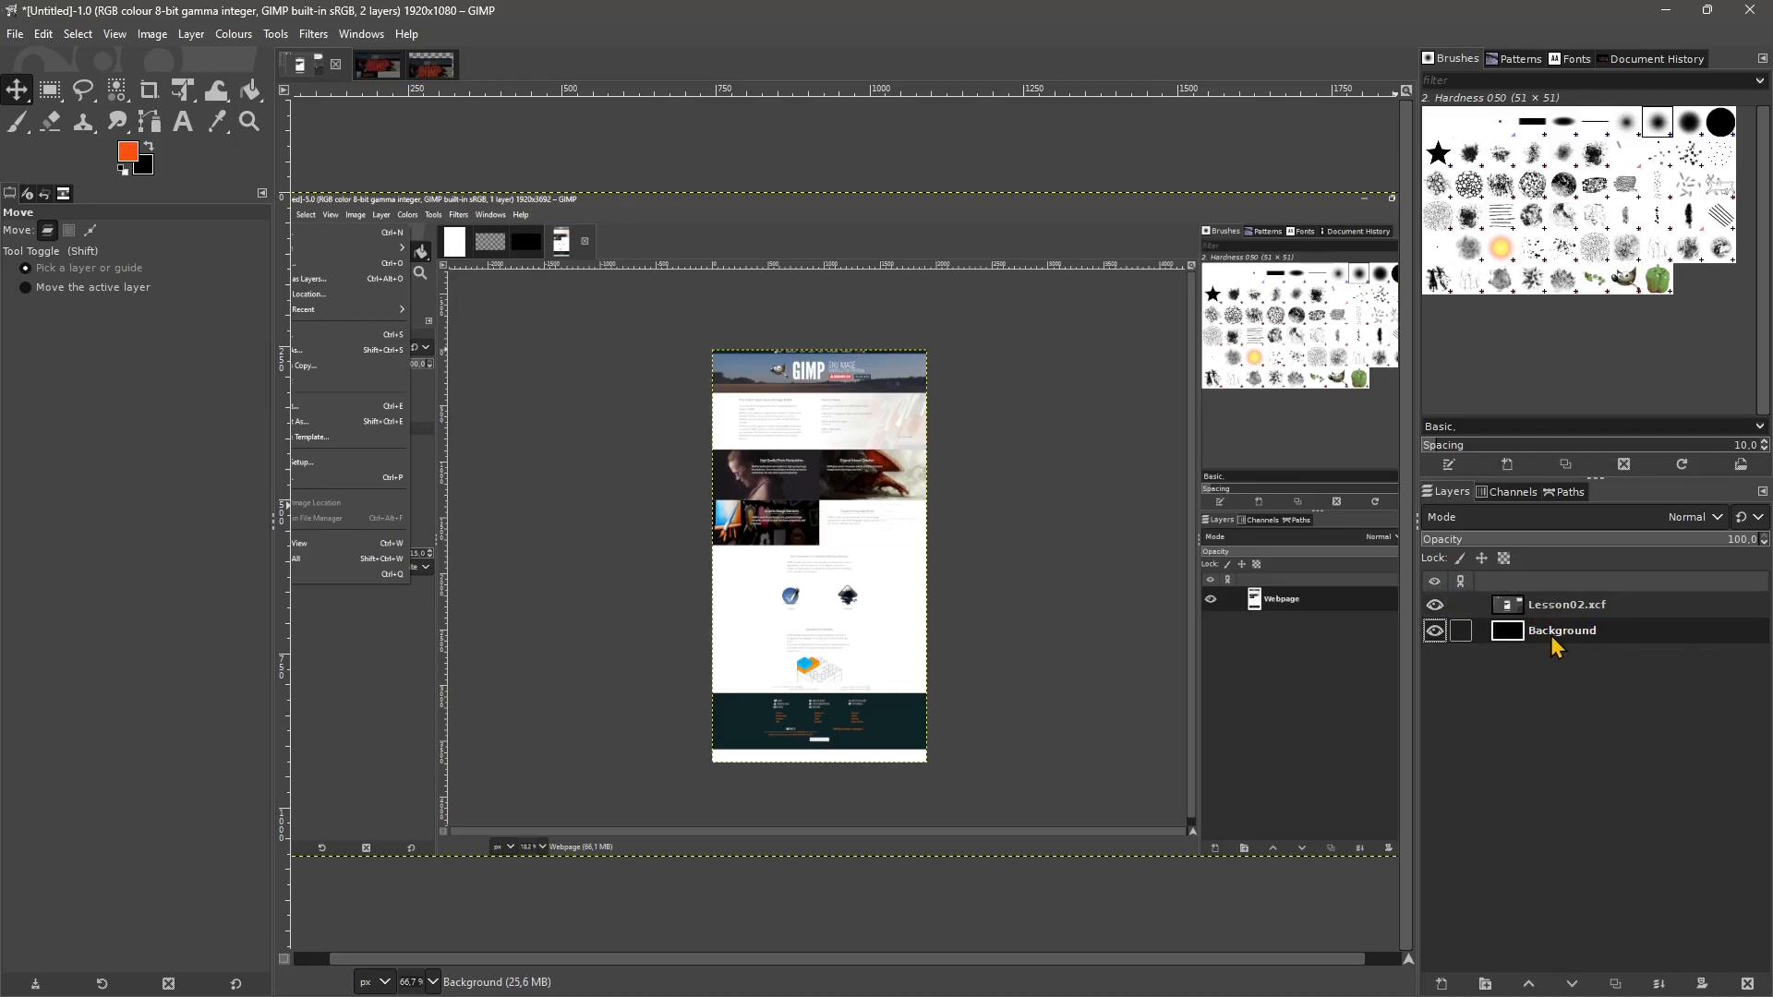
pyautogui.moveTo(1553, 637); pyautogui.dragTo(1557, 605)
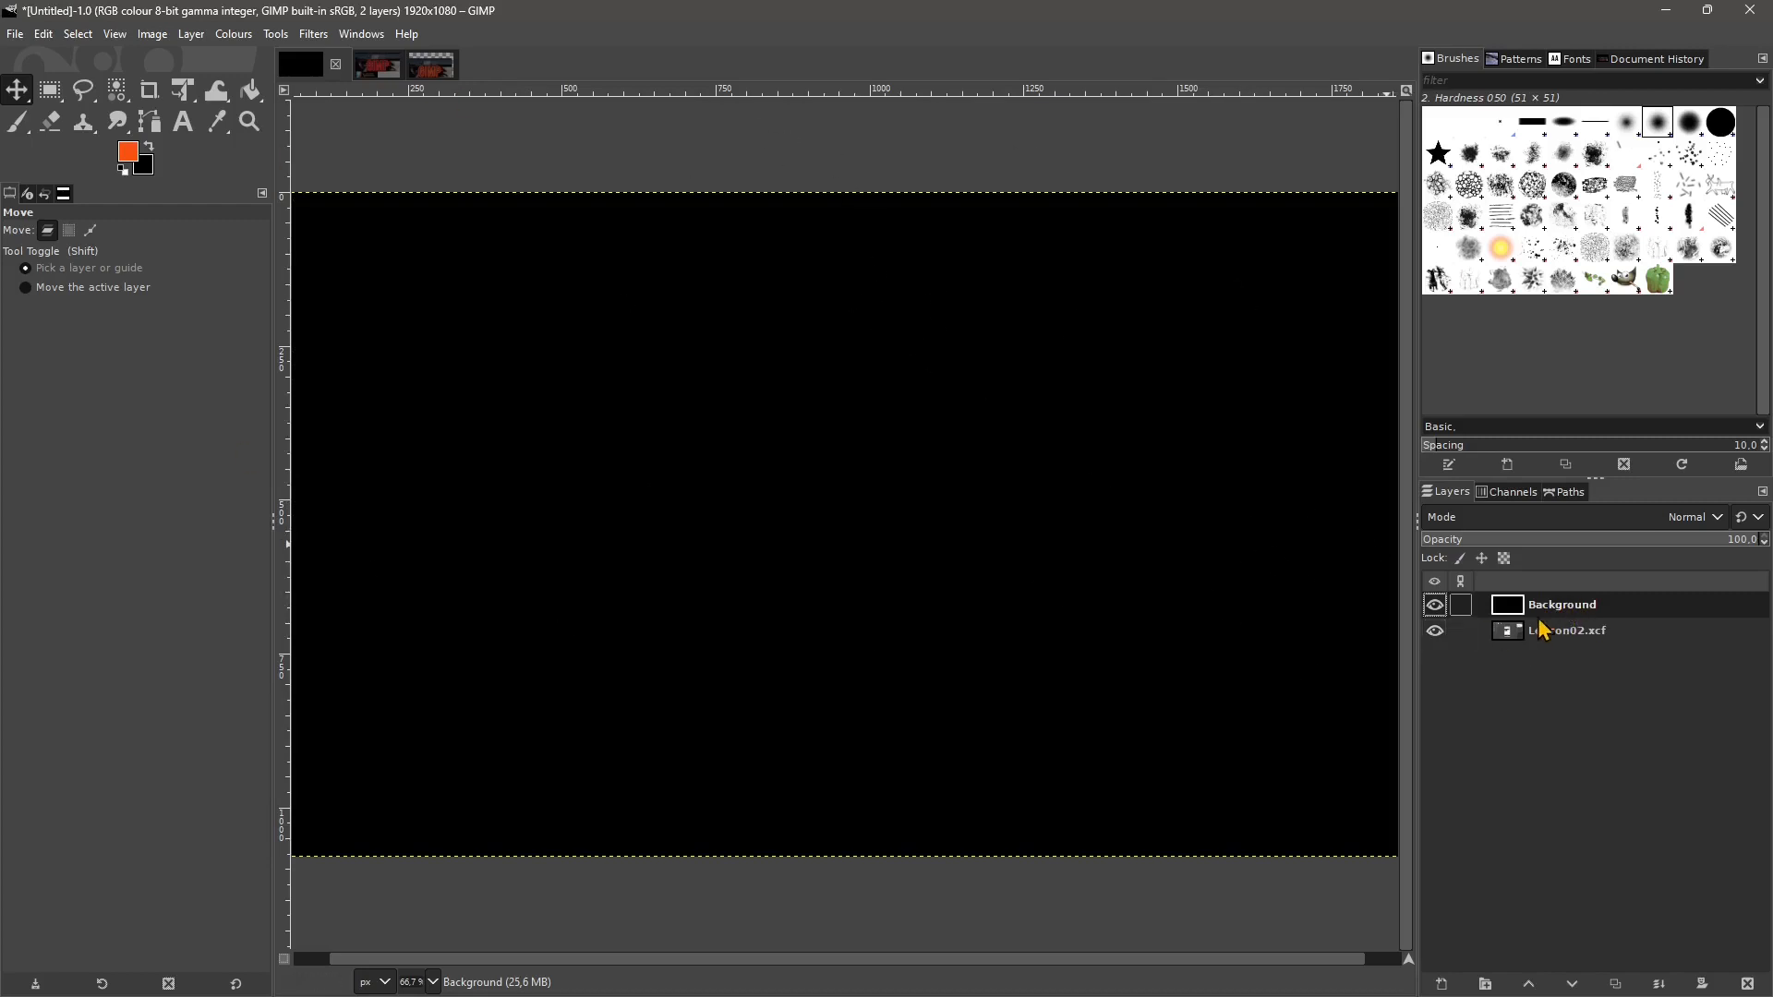
pyautogui.moveTo(1557, 612); pyautogui.dragTo(1555, 652)
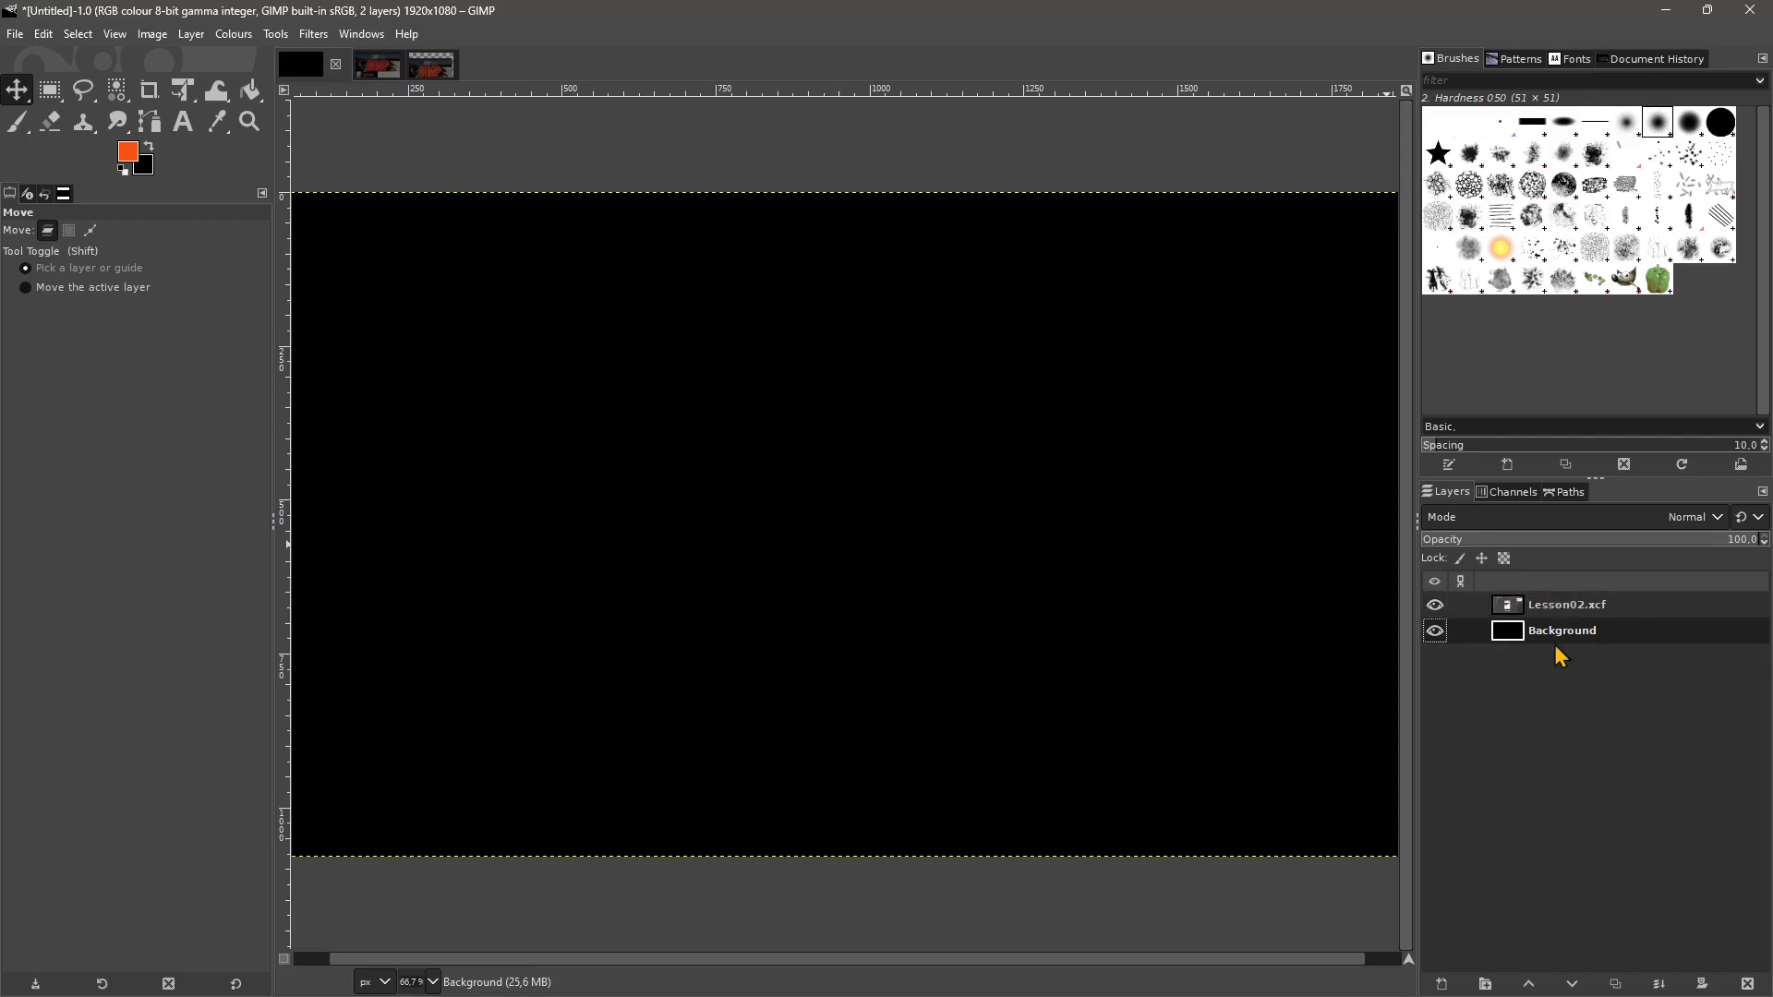
# Hide and reshow the Lesson02.xcf layer, and move it down and left to uncover part of the black background.
pyautogui.click(1542, 615)
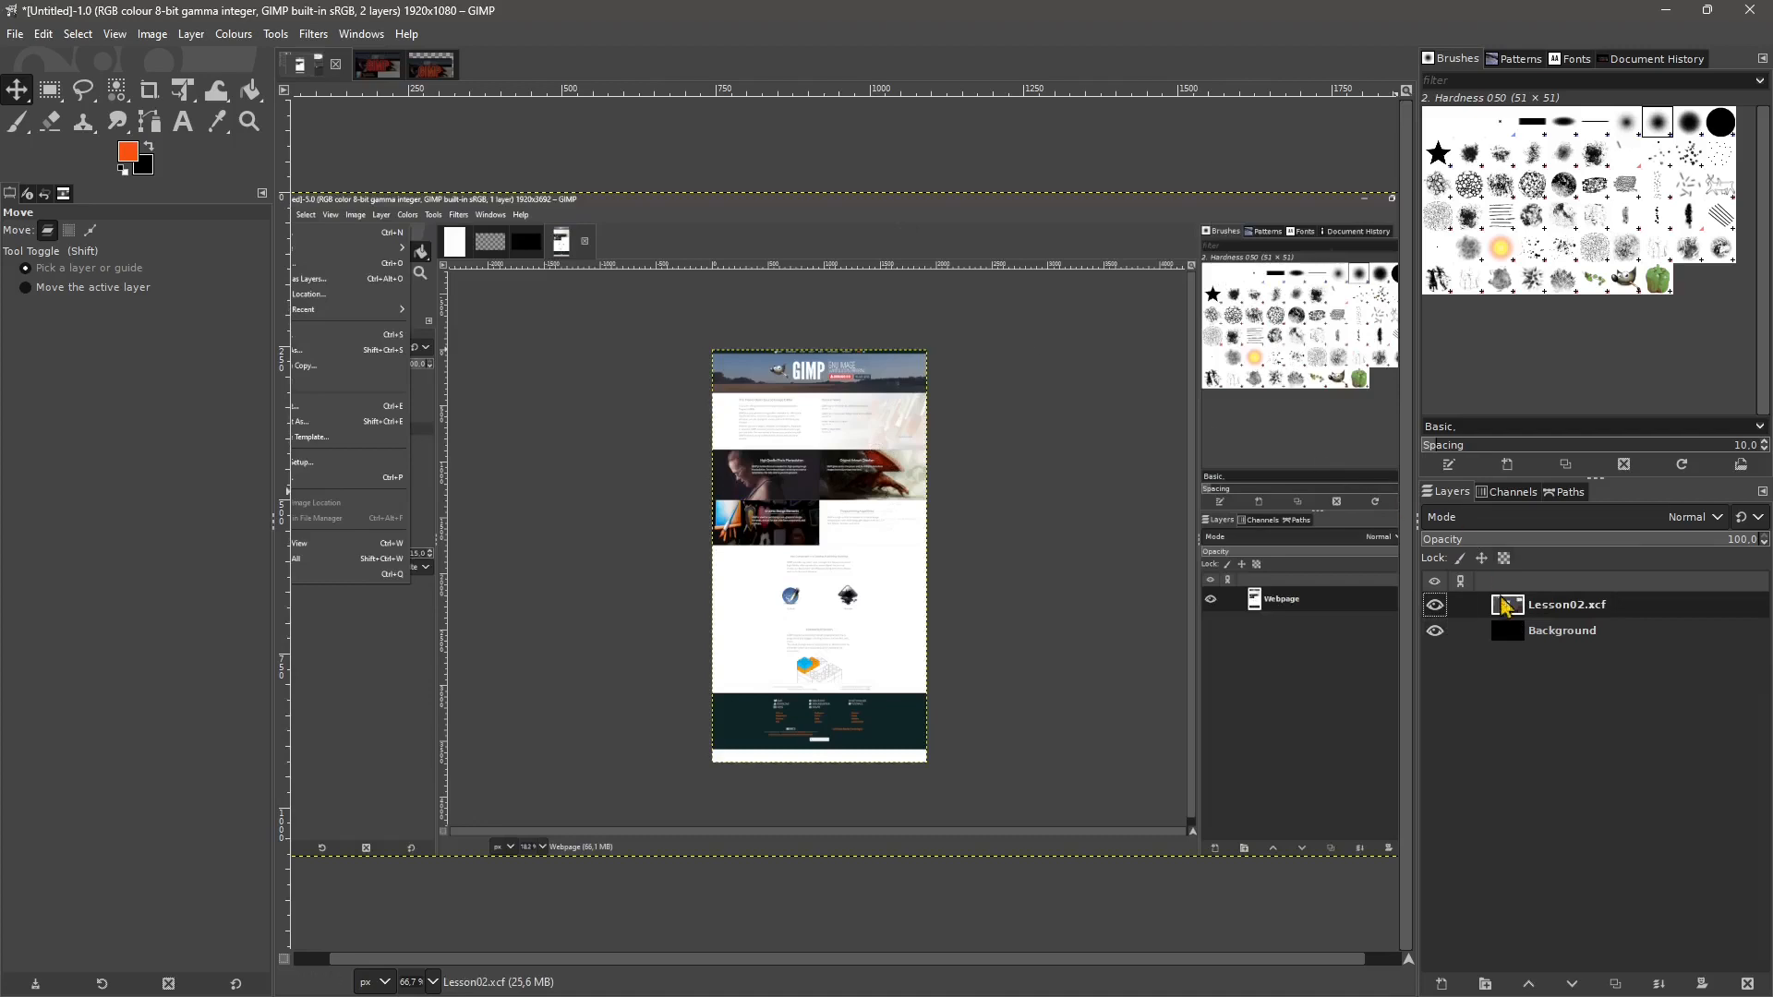
pyautogui.click(1434, 610)
pyautogui.click(1433, 610)
pyautogui.click(1433, 612)
pyautogui.click(1433, 611)
pyautogui.moveTo(679, 373); pyautogui.dragTo(610, 471)
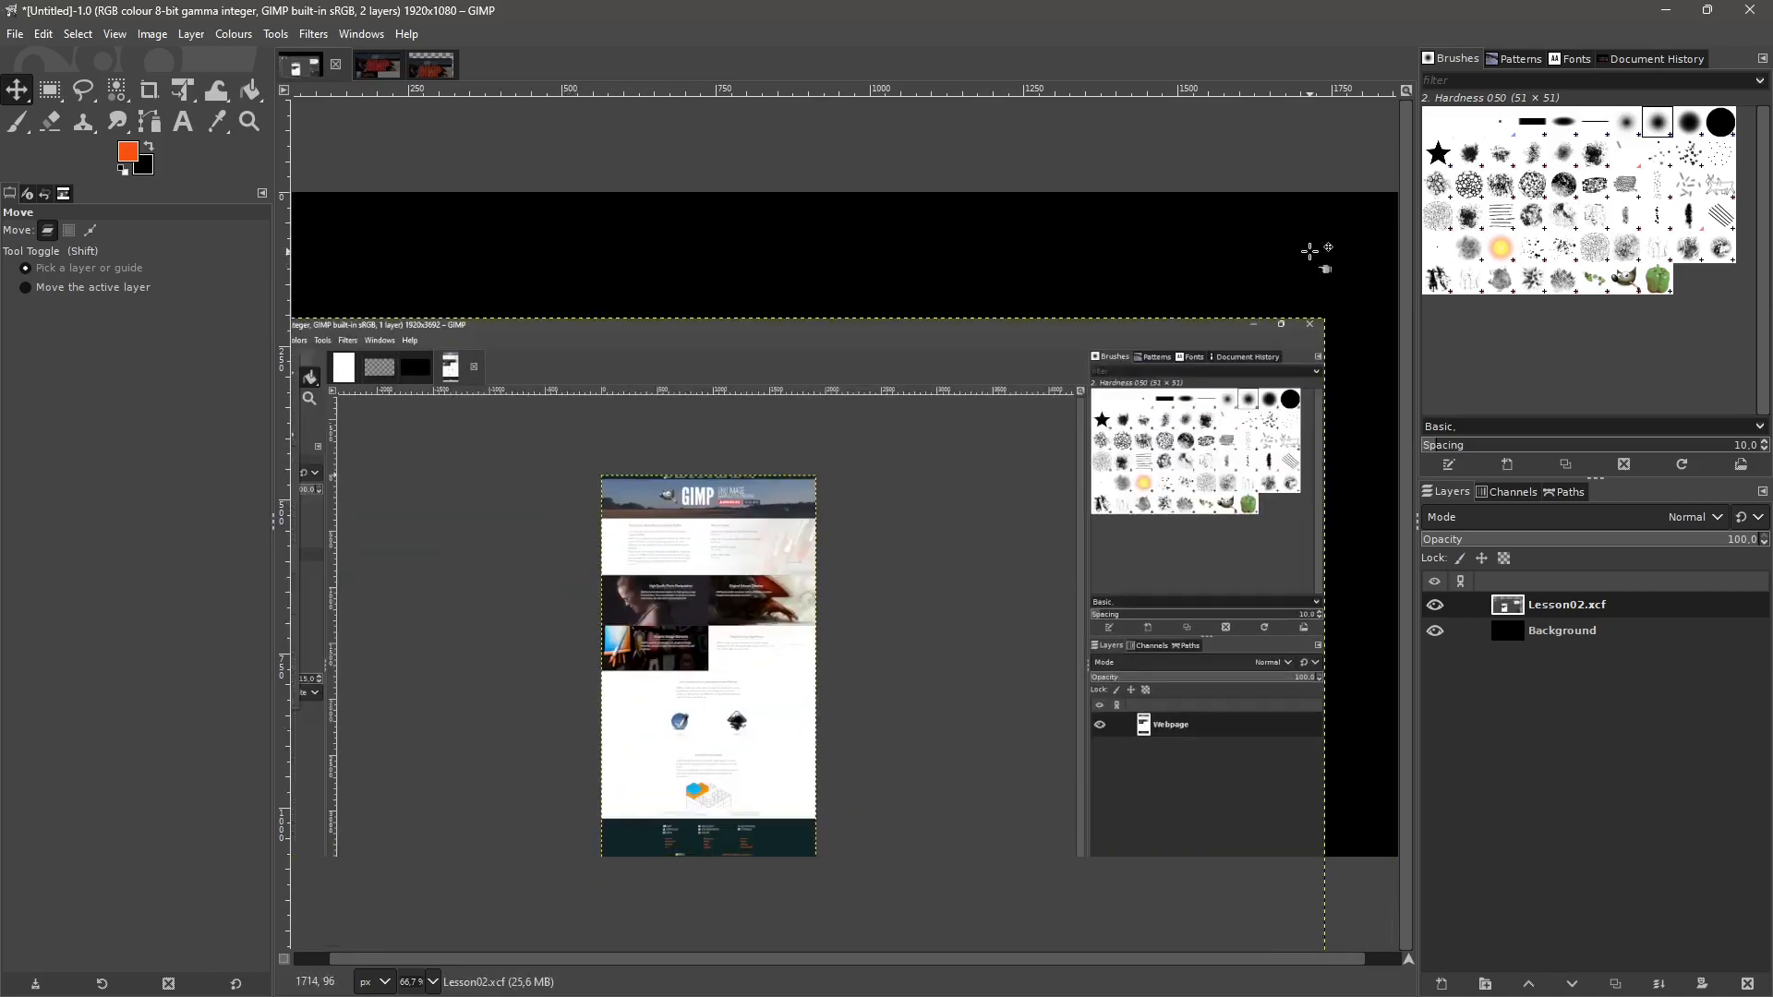
# Hide and reshow the Background layer, and move the Lesson02.xcf layer down so it starts near the middle of the canvas height.
pyautogui.click(1435, 632)
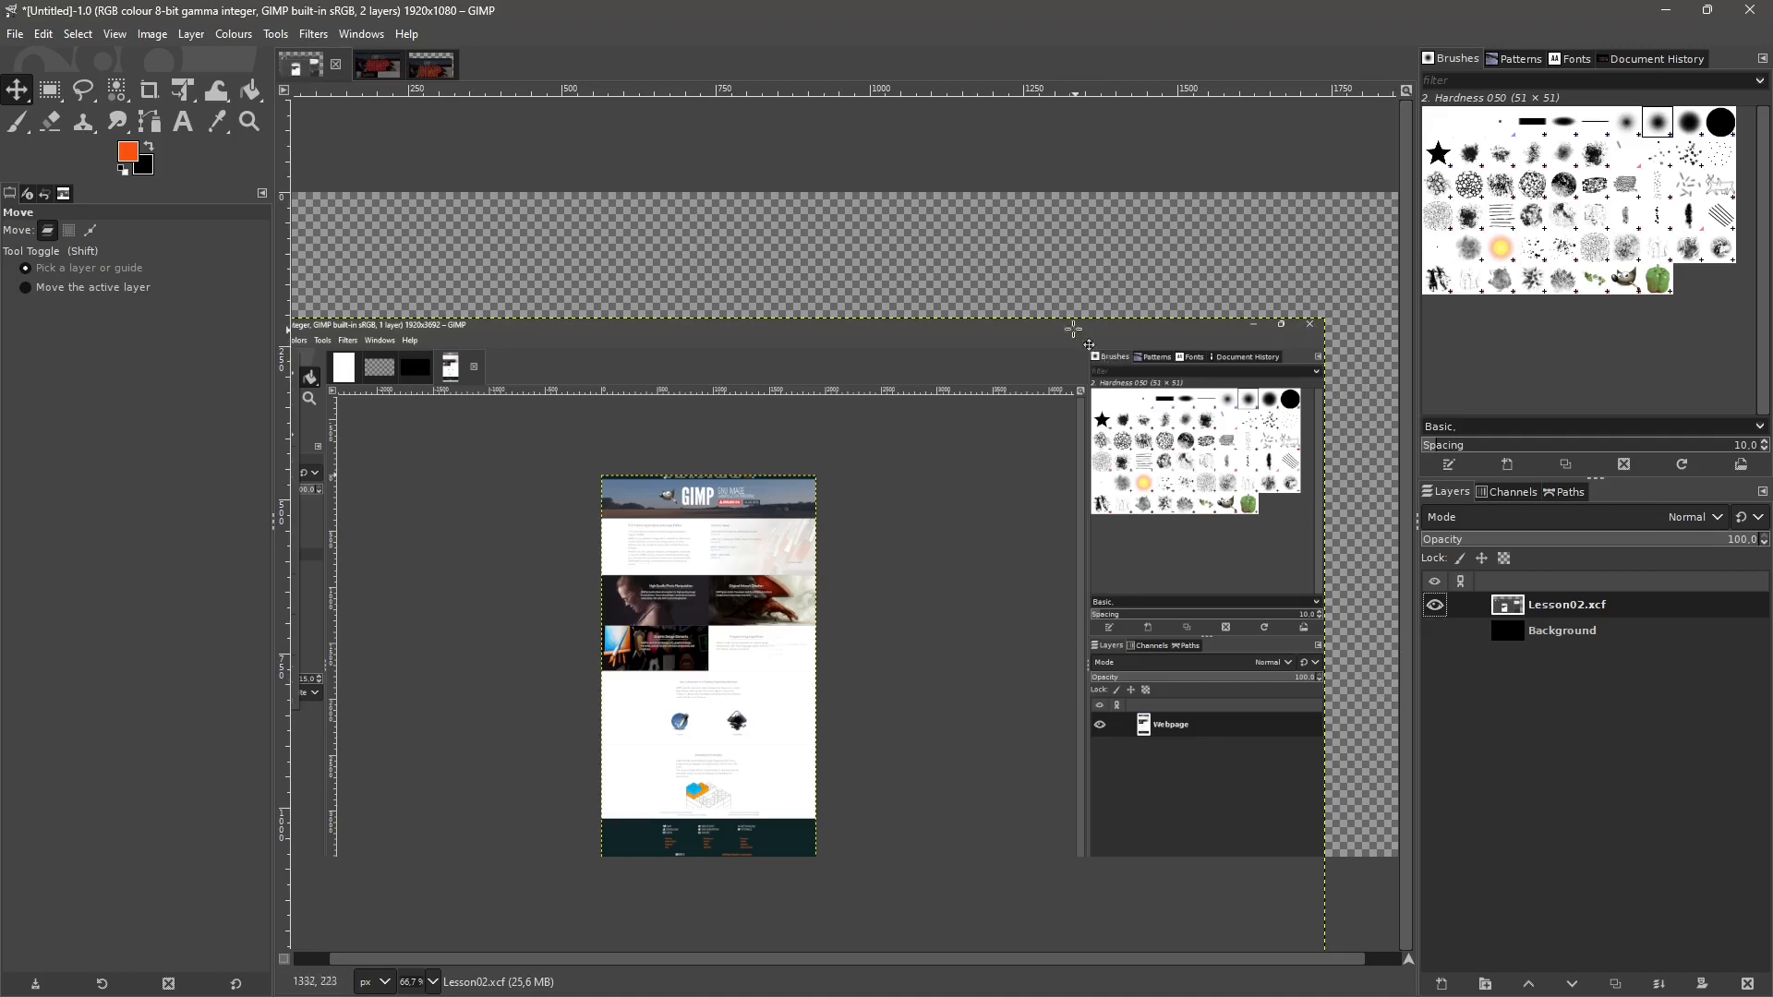
pyautogui.click(1435, 631)
pyautogui.moveTo(792, 314); pyautogui.dragTo(892, 518)
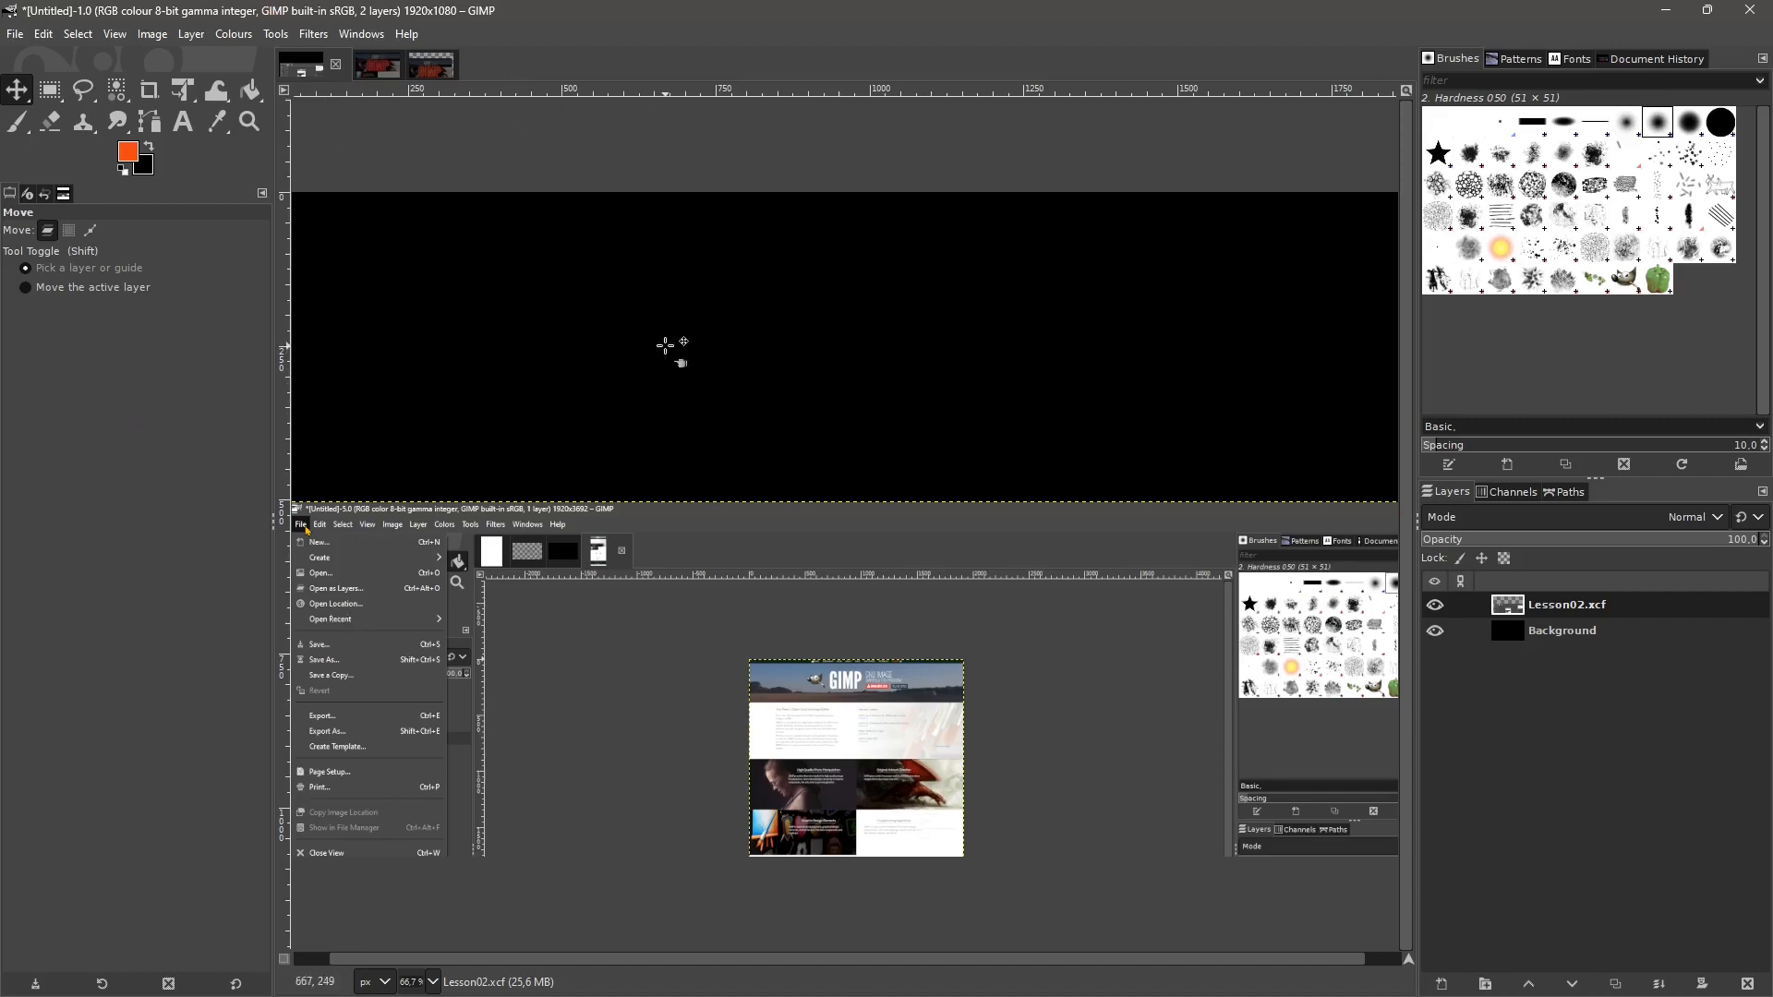
pyautogui.click(283, 90)
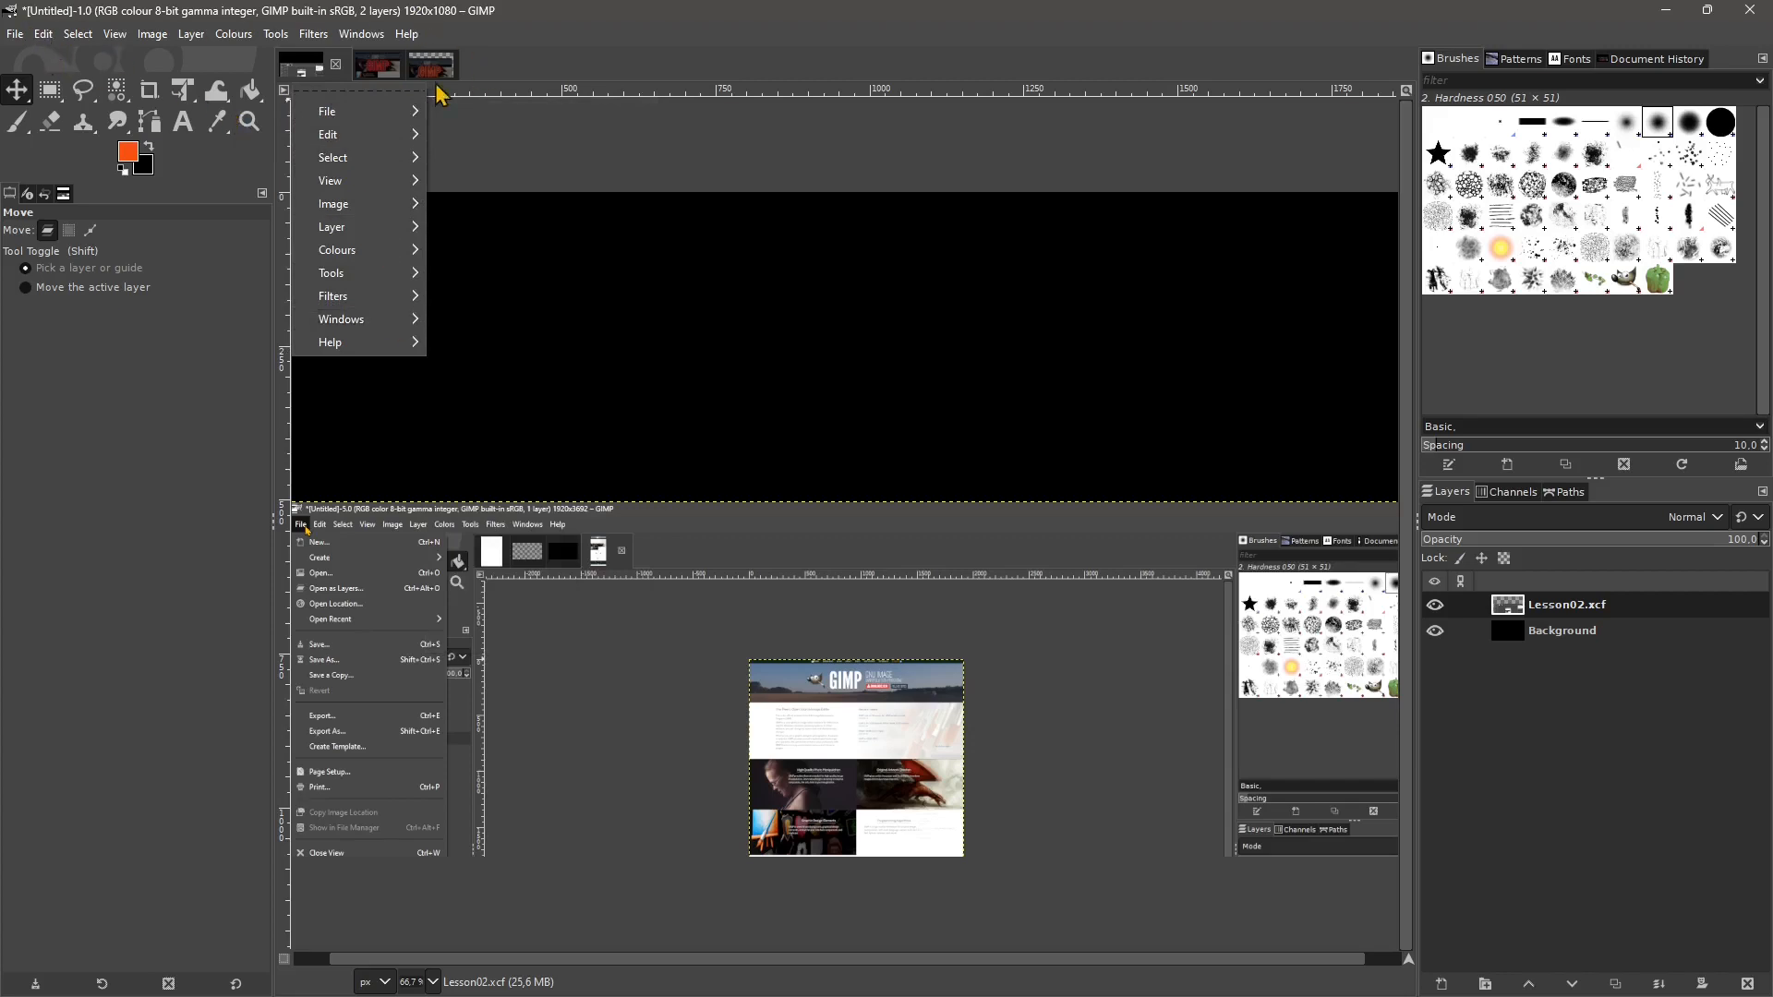
pyautogui.click(559, 95)
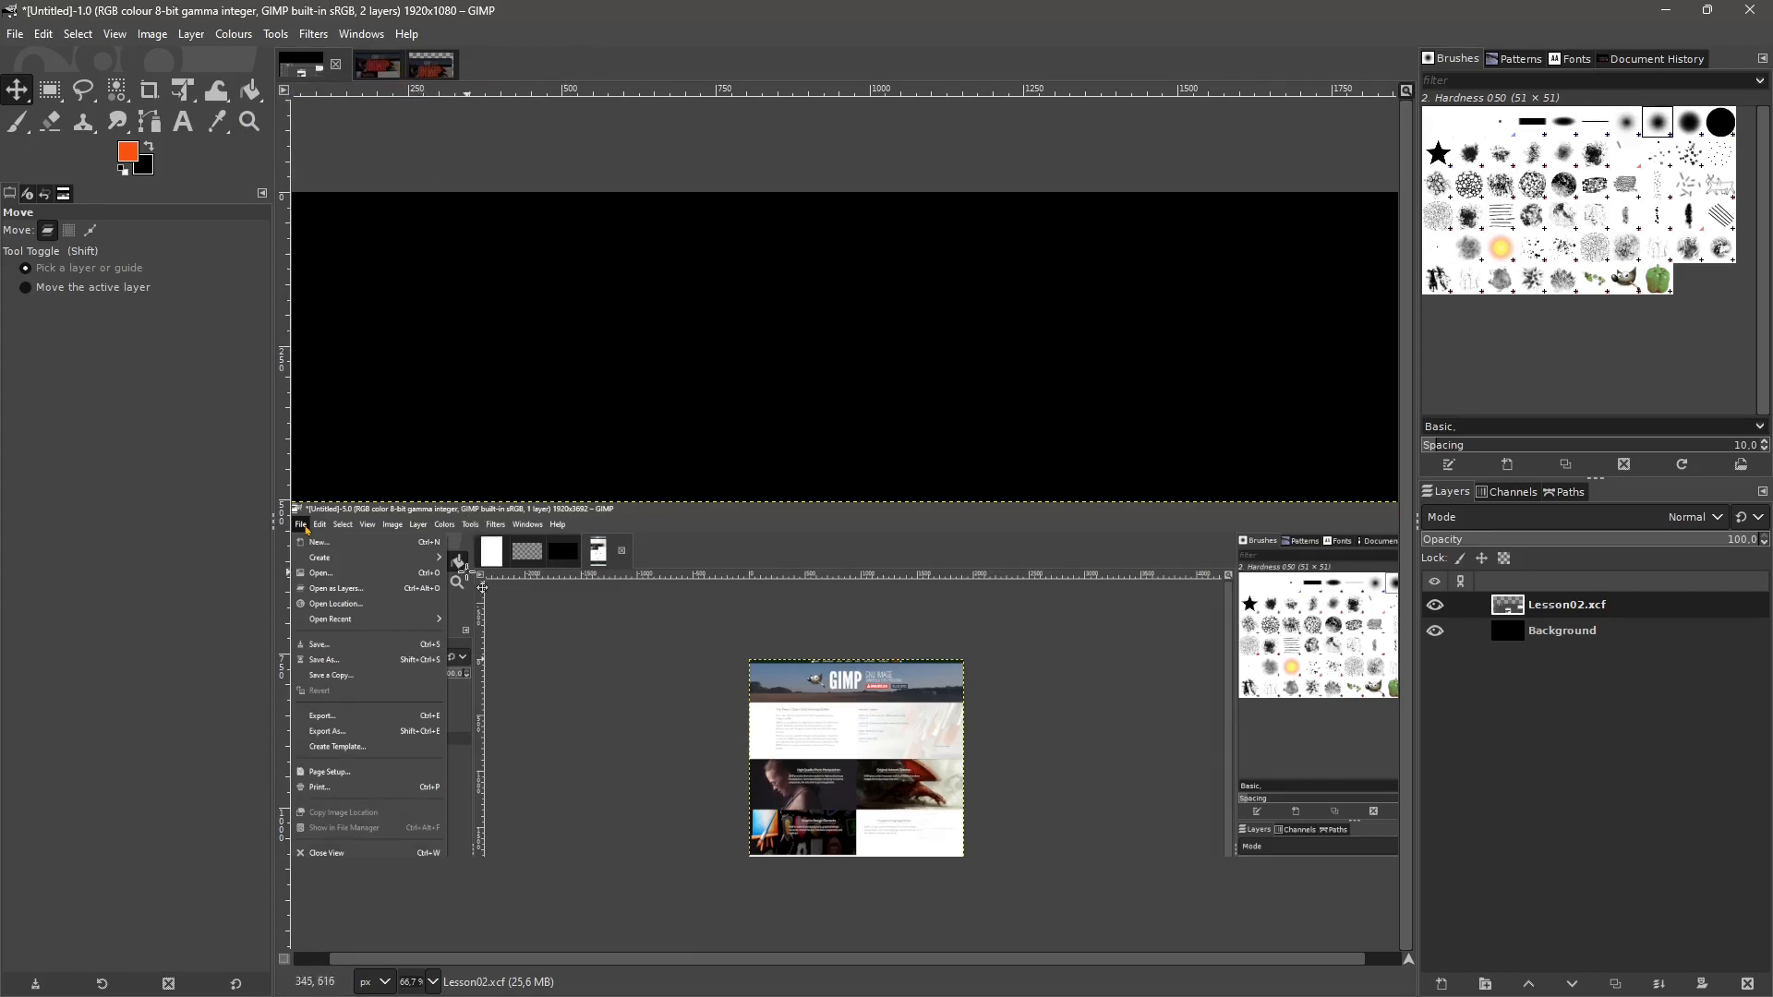
# Switch the ruler units to inches and feet, and set them back to pixels.
pyautogui.click(375, 985)
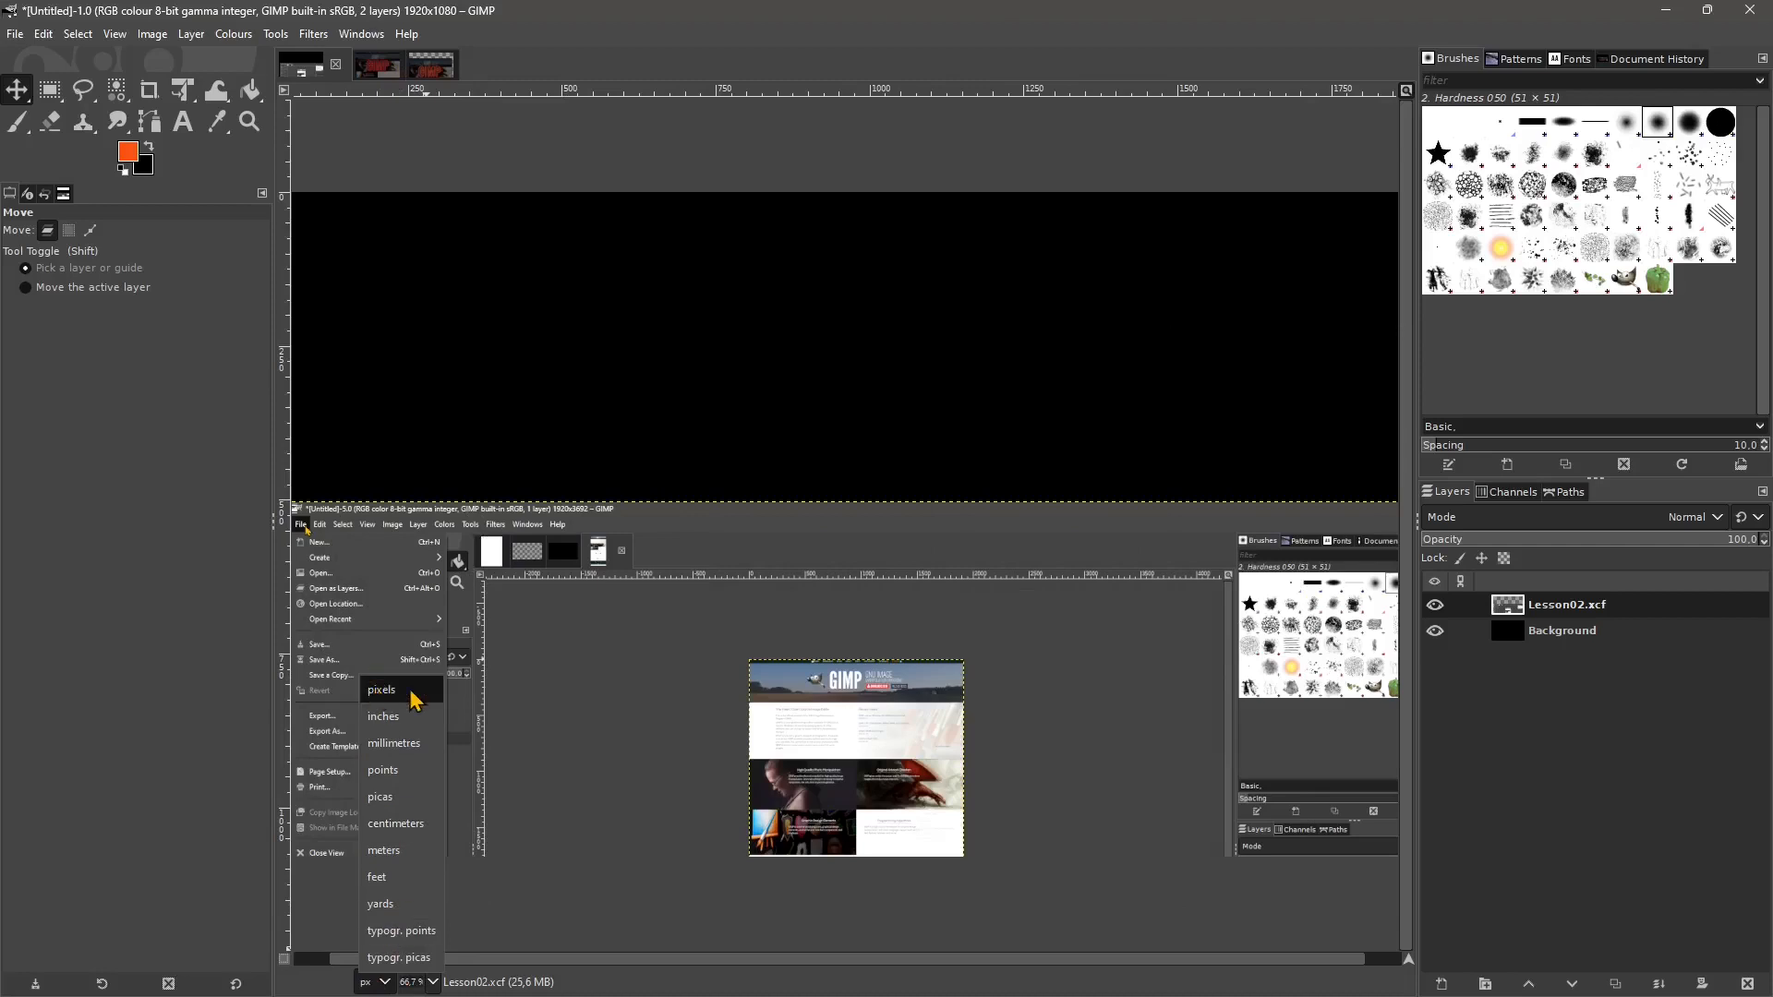
pyautogui.click(406, 717)
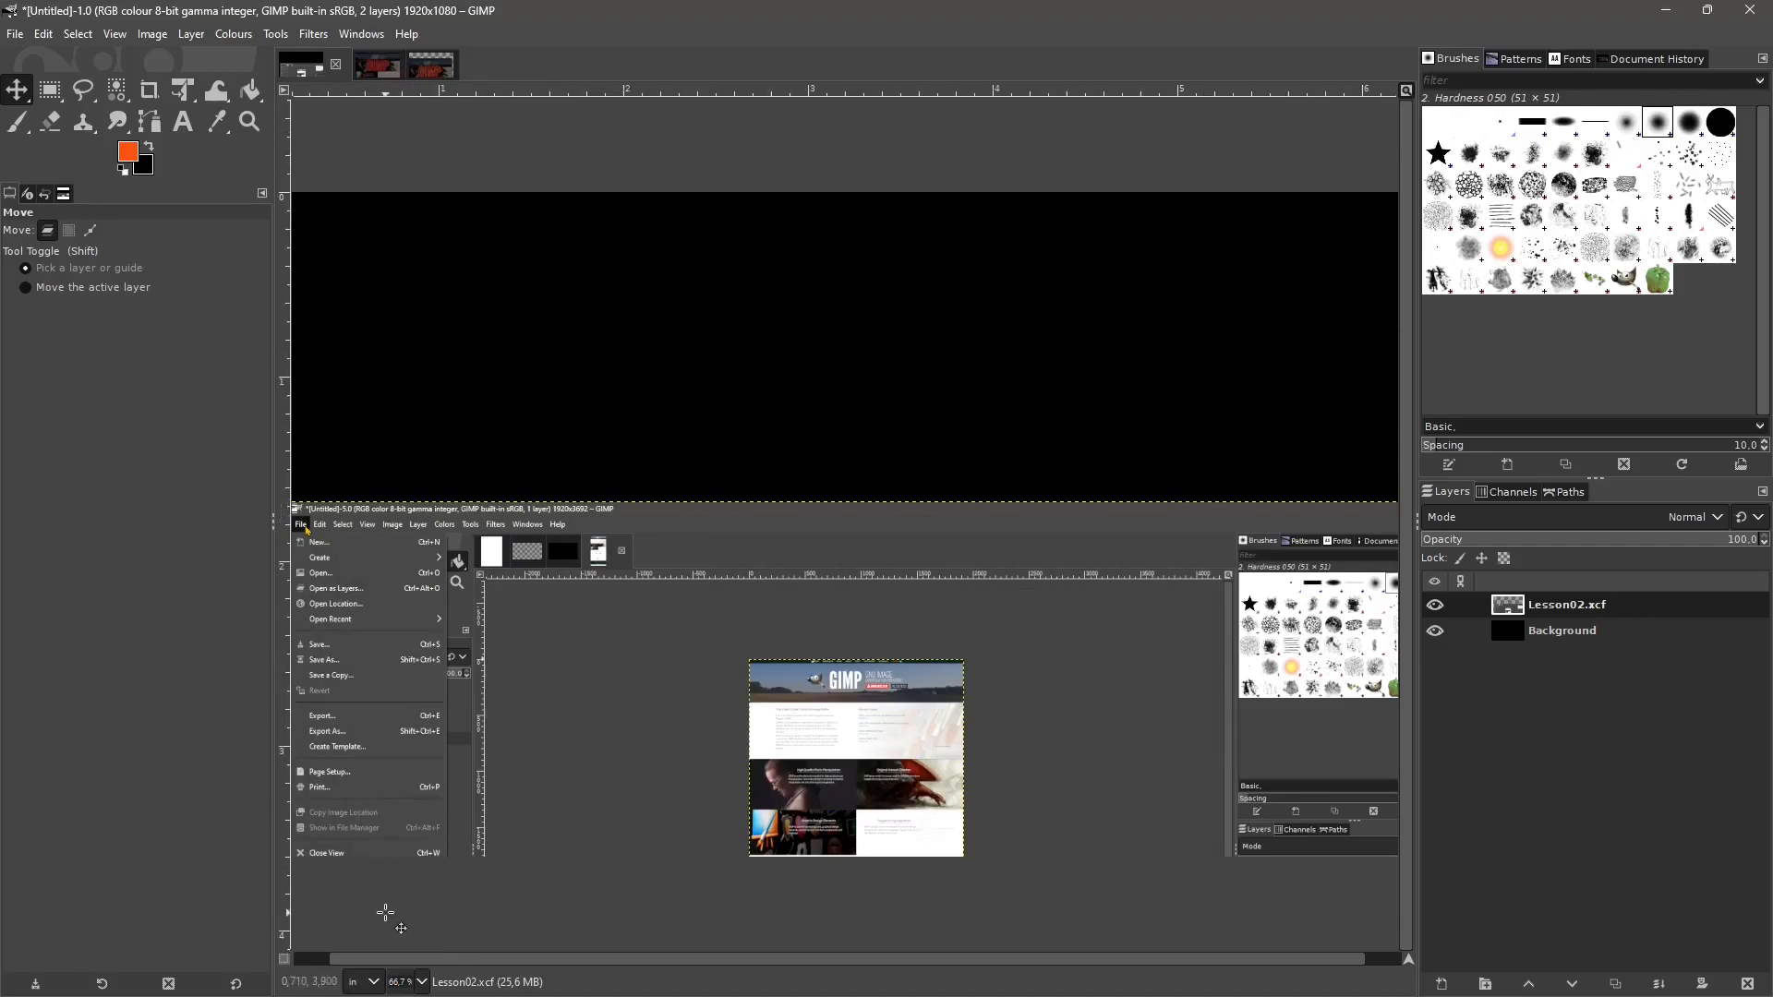
pyautogui.click(375, 984)
pyautogui.click(392, 878)
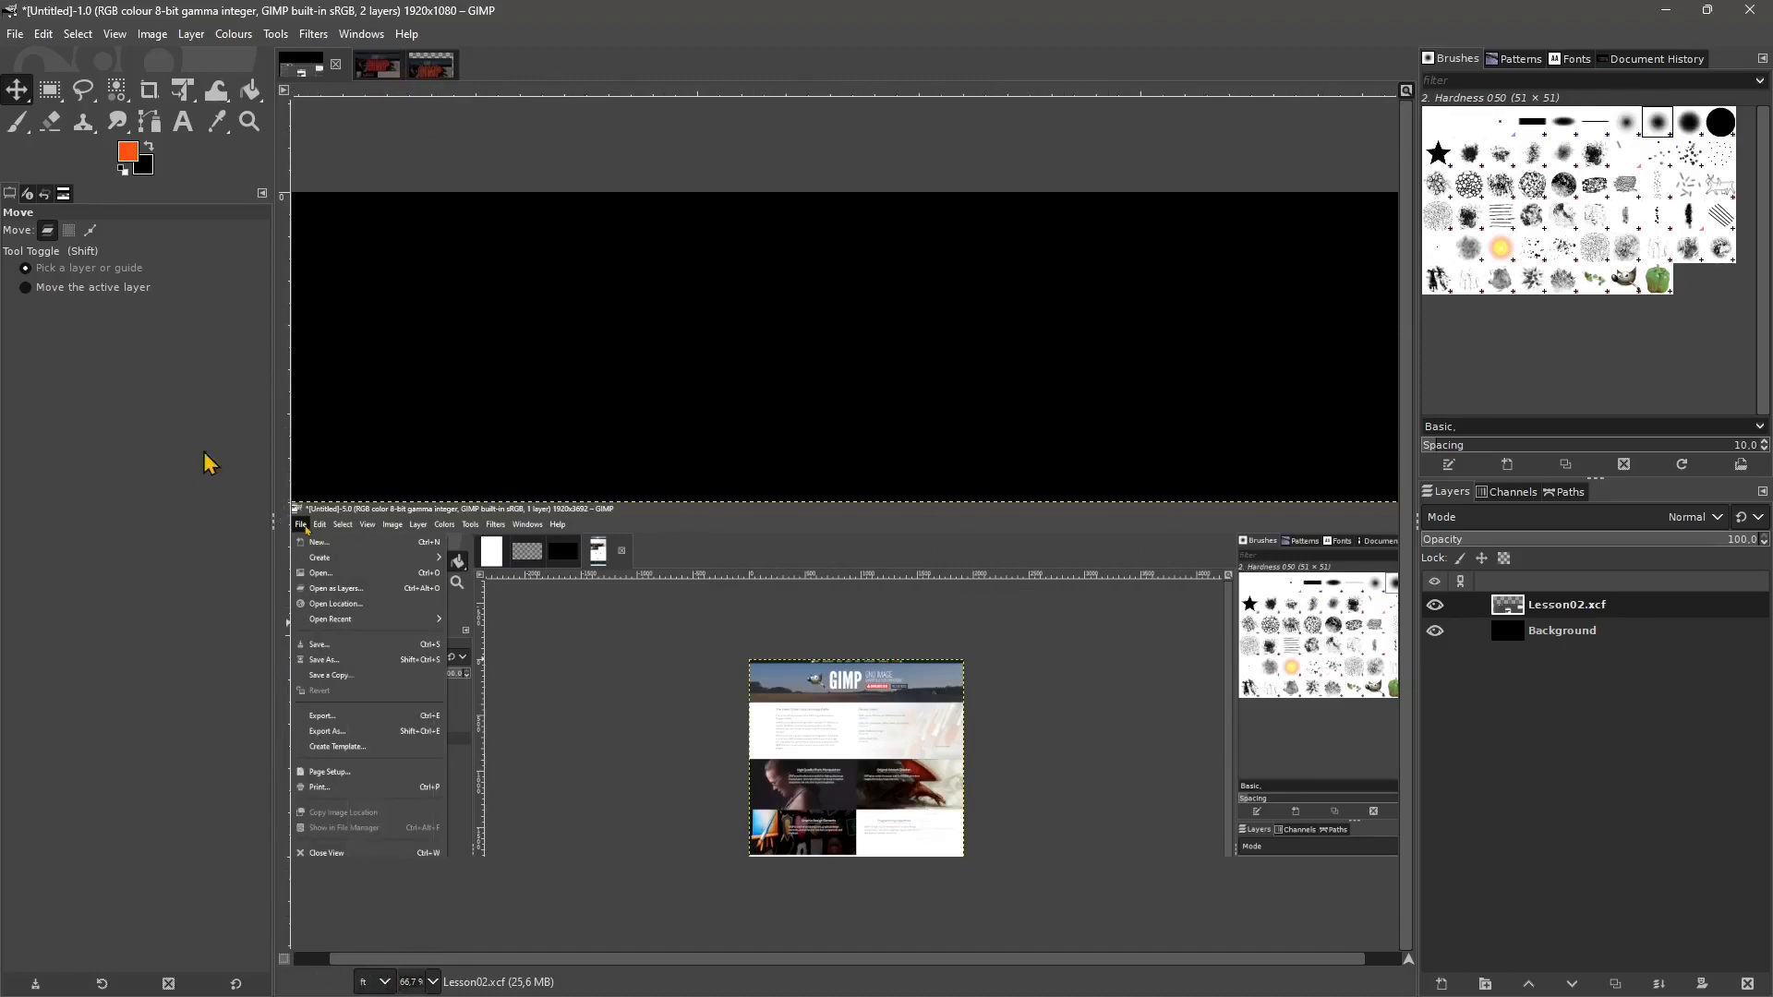
pyautogui.click(378, 984)
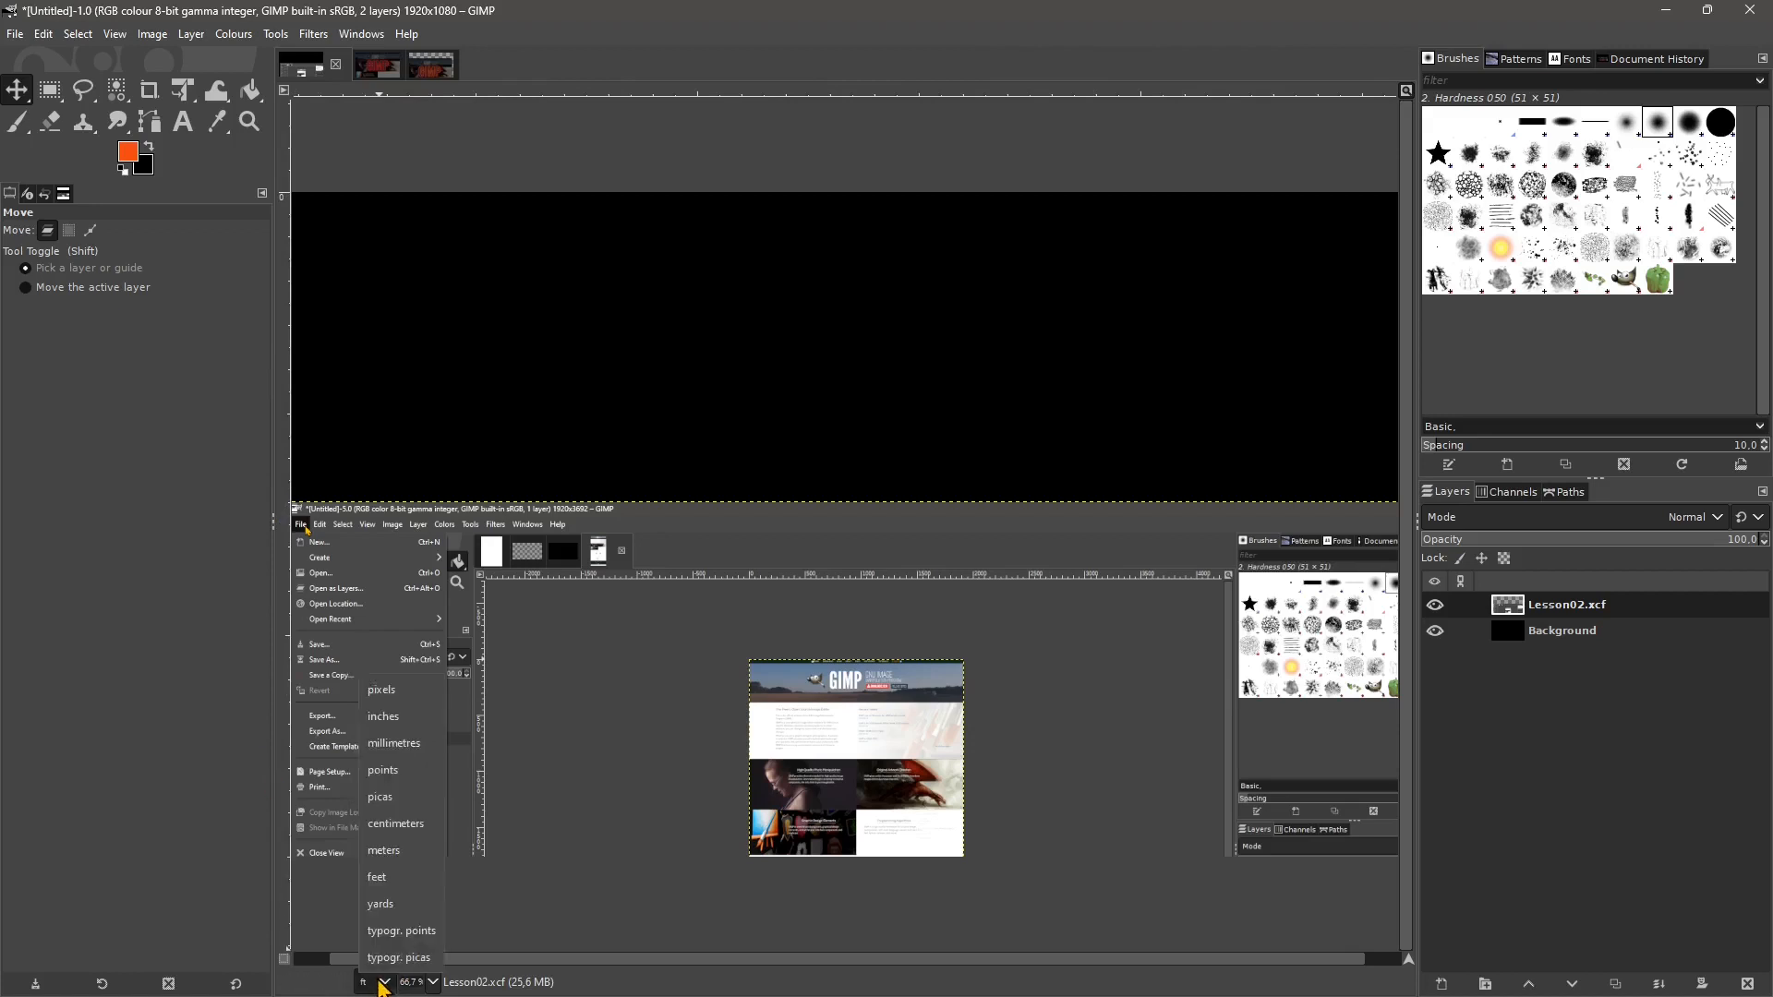
pyautogui.click(398, 700)
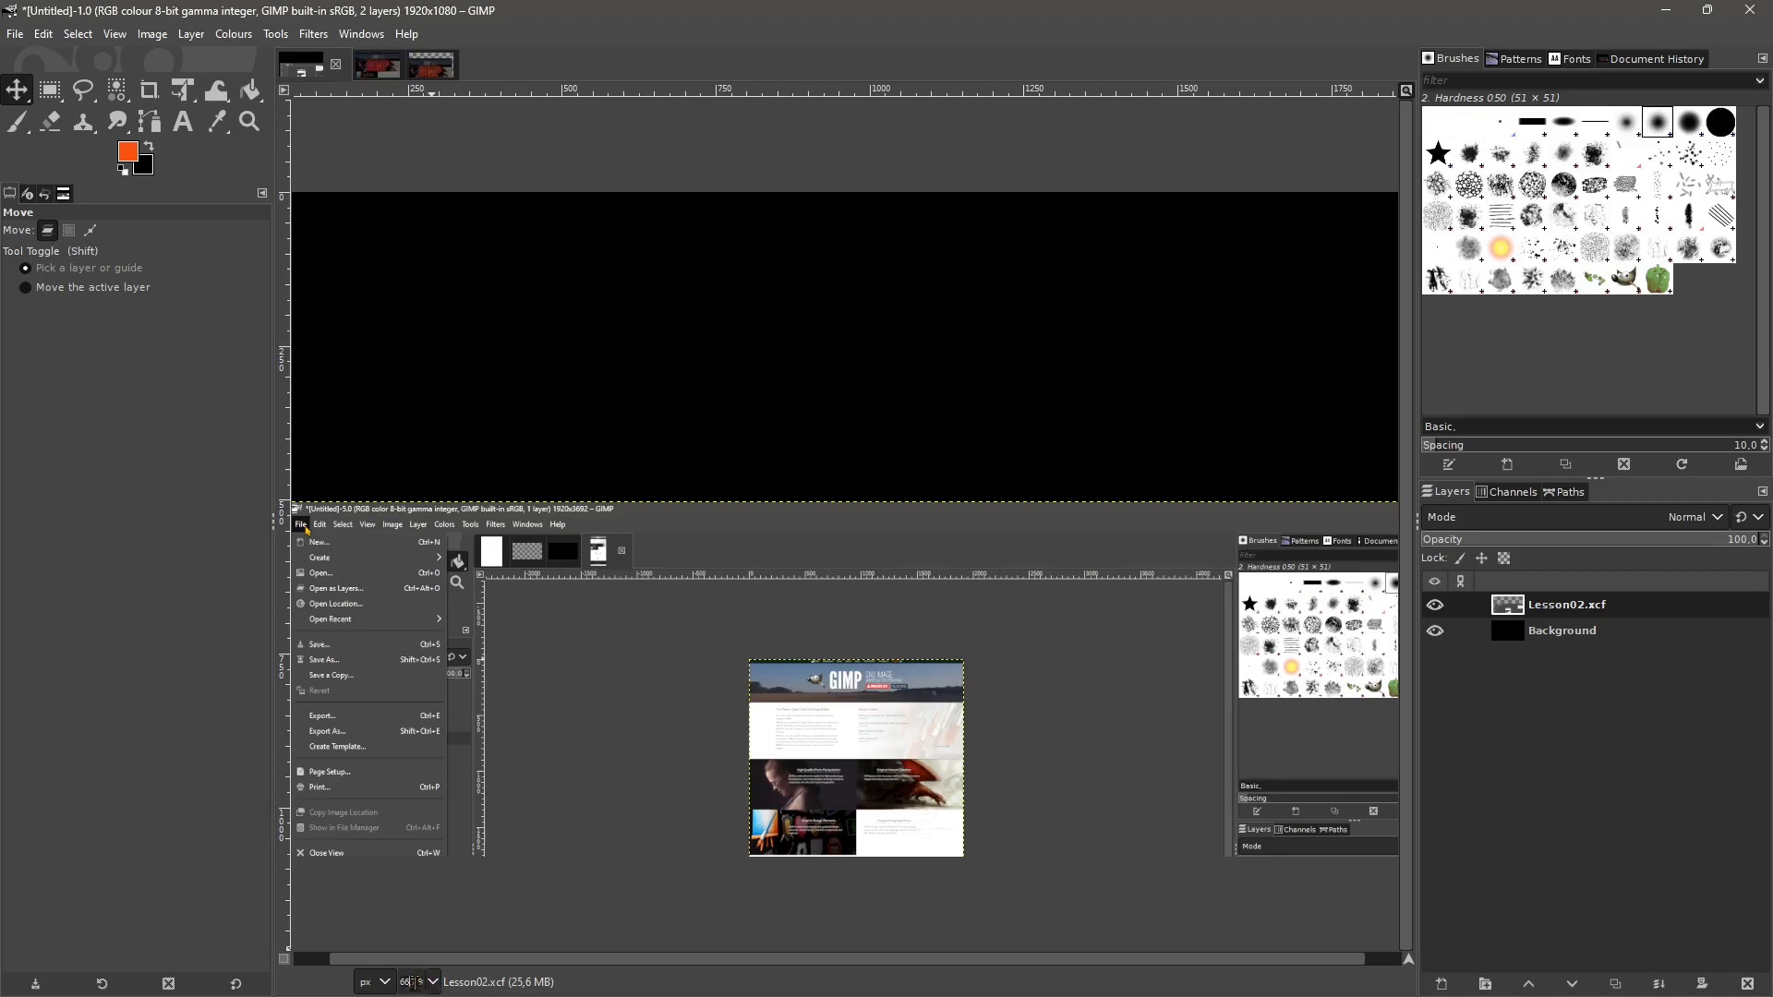
# Set the view zoom to 50% and move the Lesson02.xcf layer slightly up.
pyautogui.click(433, 983)
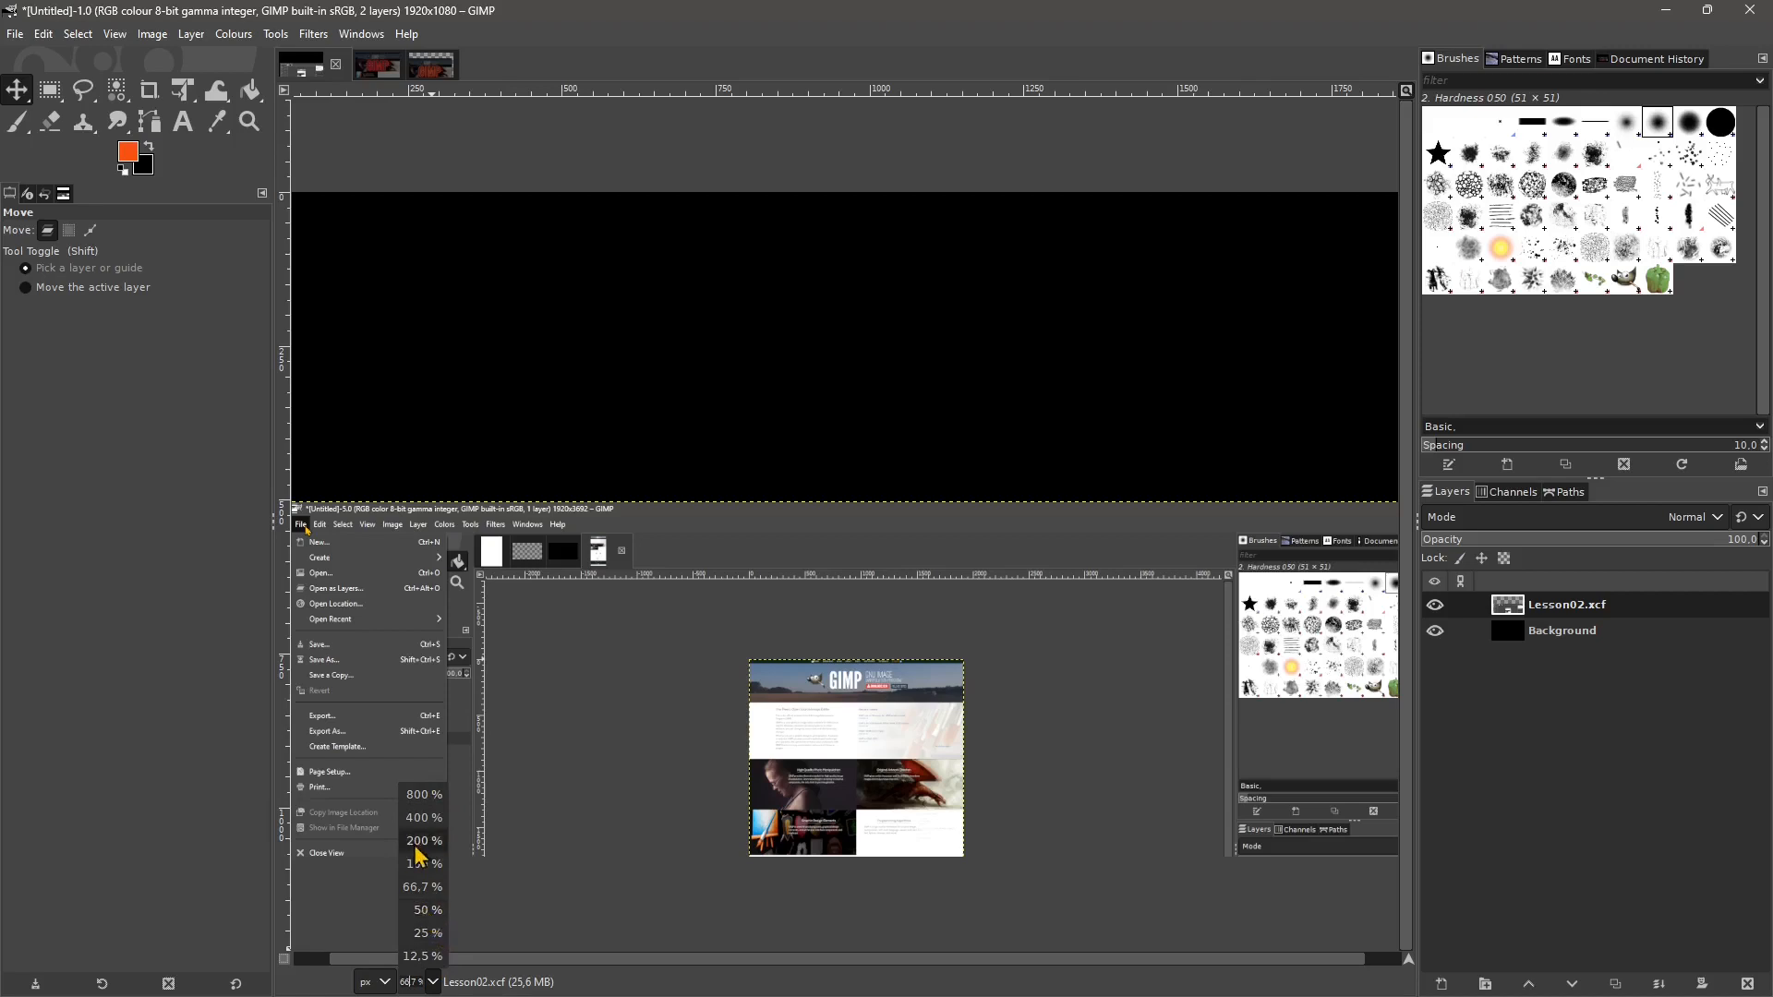
pyautogui.click(427, 911)
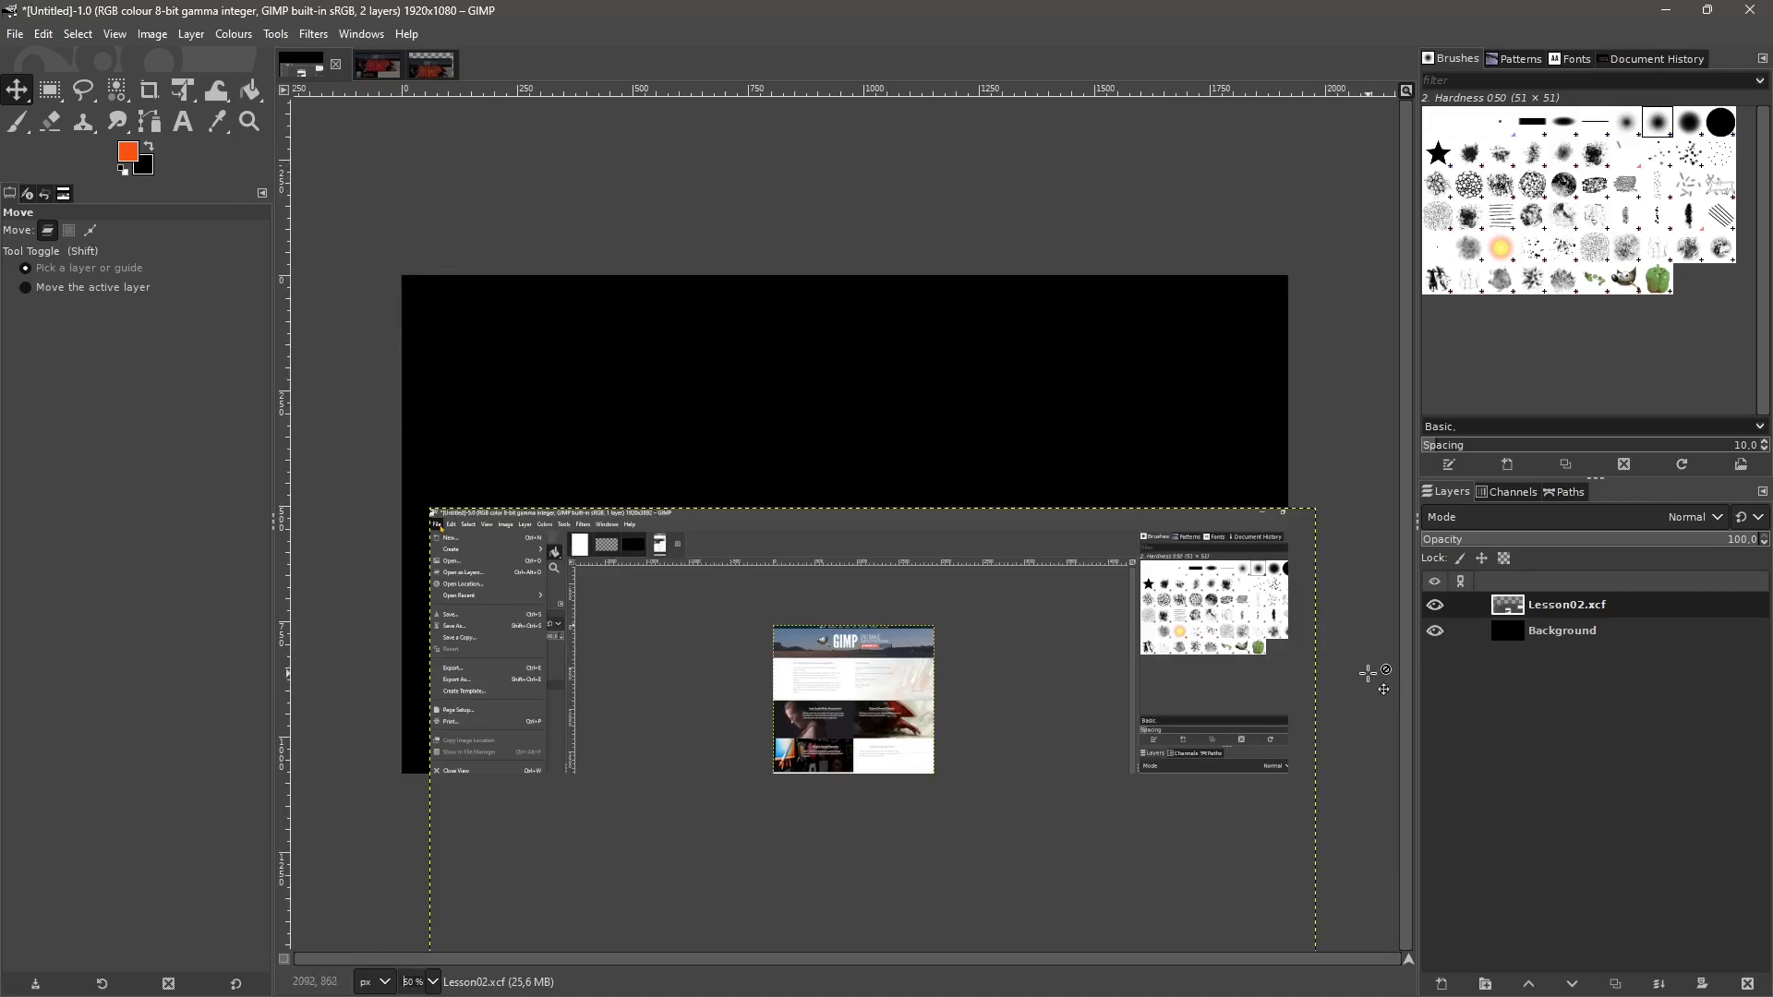
pyautogui.moveTo(1208, 611); pyautogui.dragTo(711, 644)
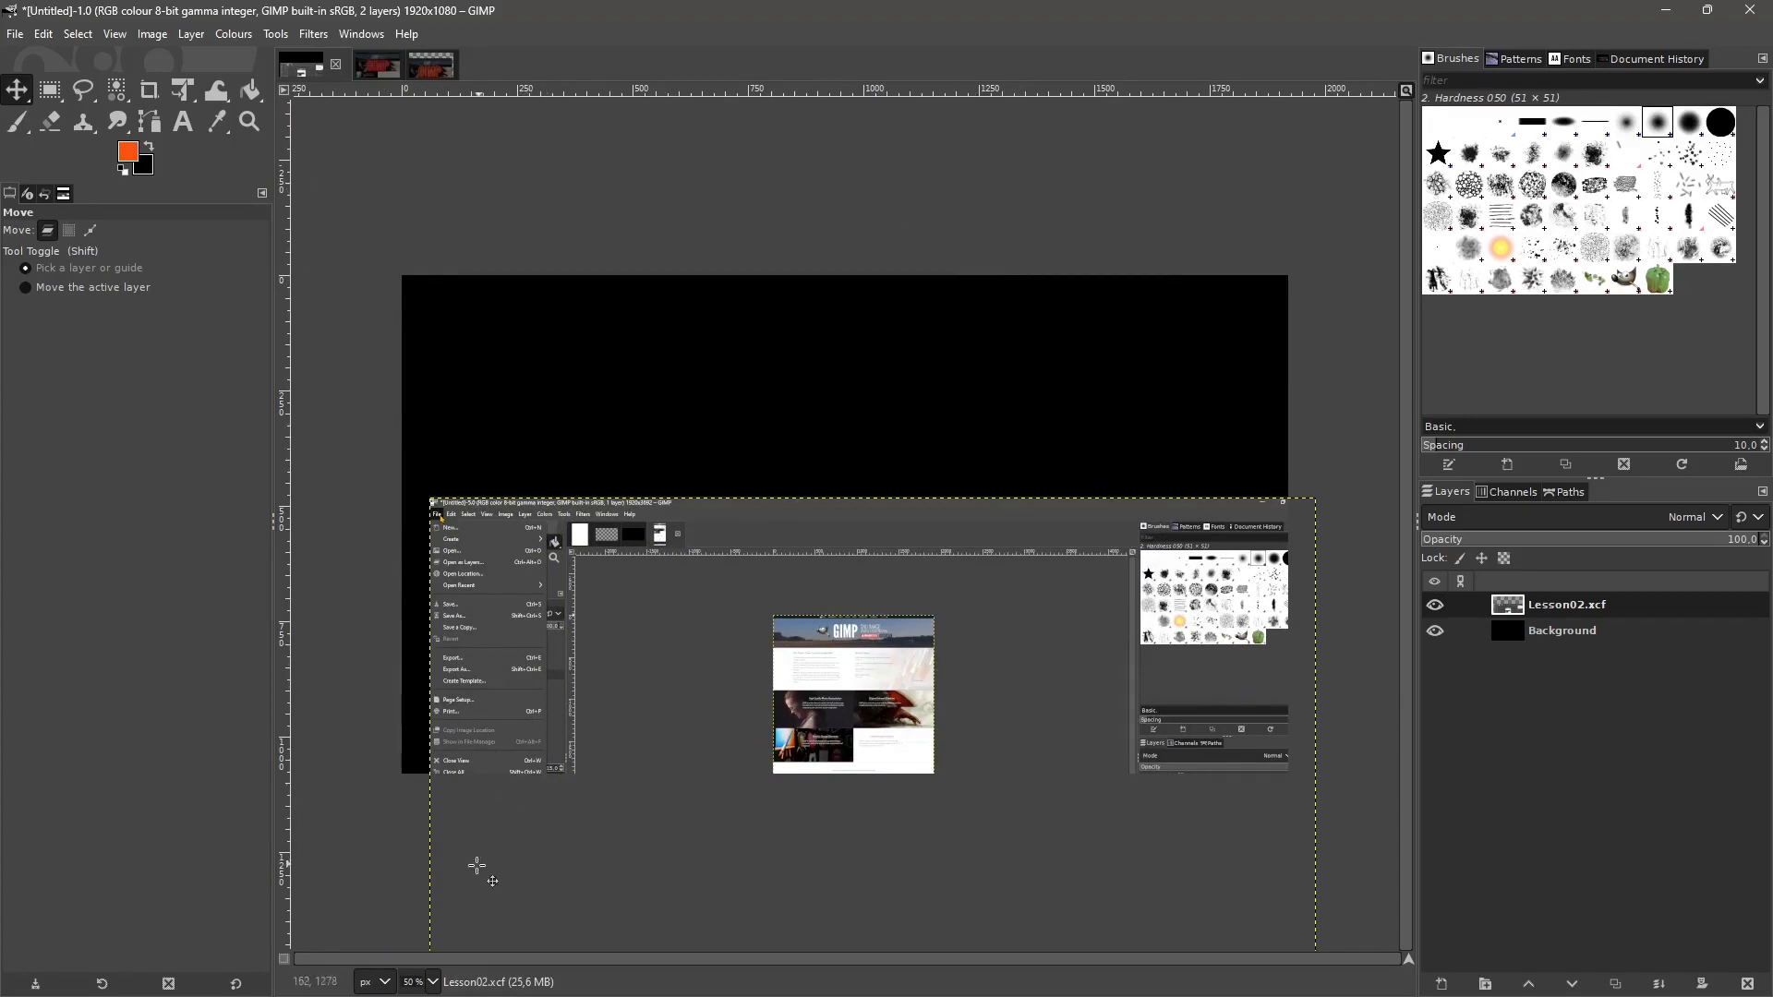
# Zoom the image to 100% and scroll the canvas vertically and horizontally.
pyautogui.click(432, 982)
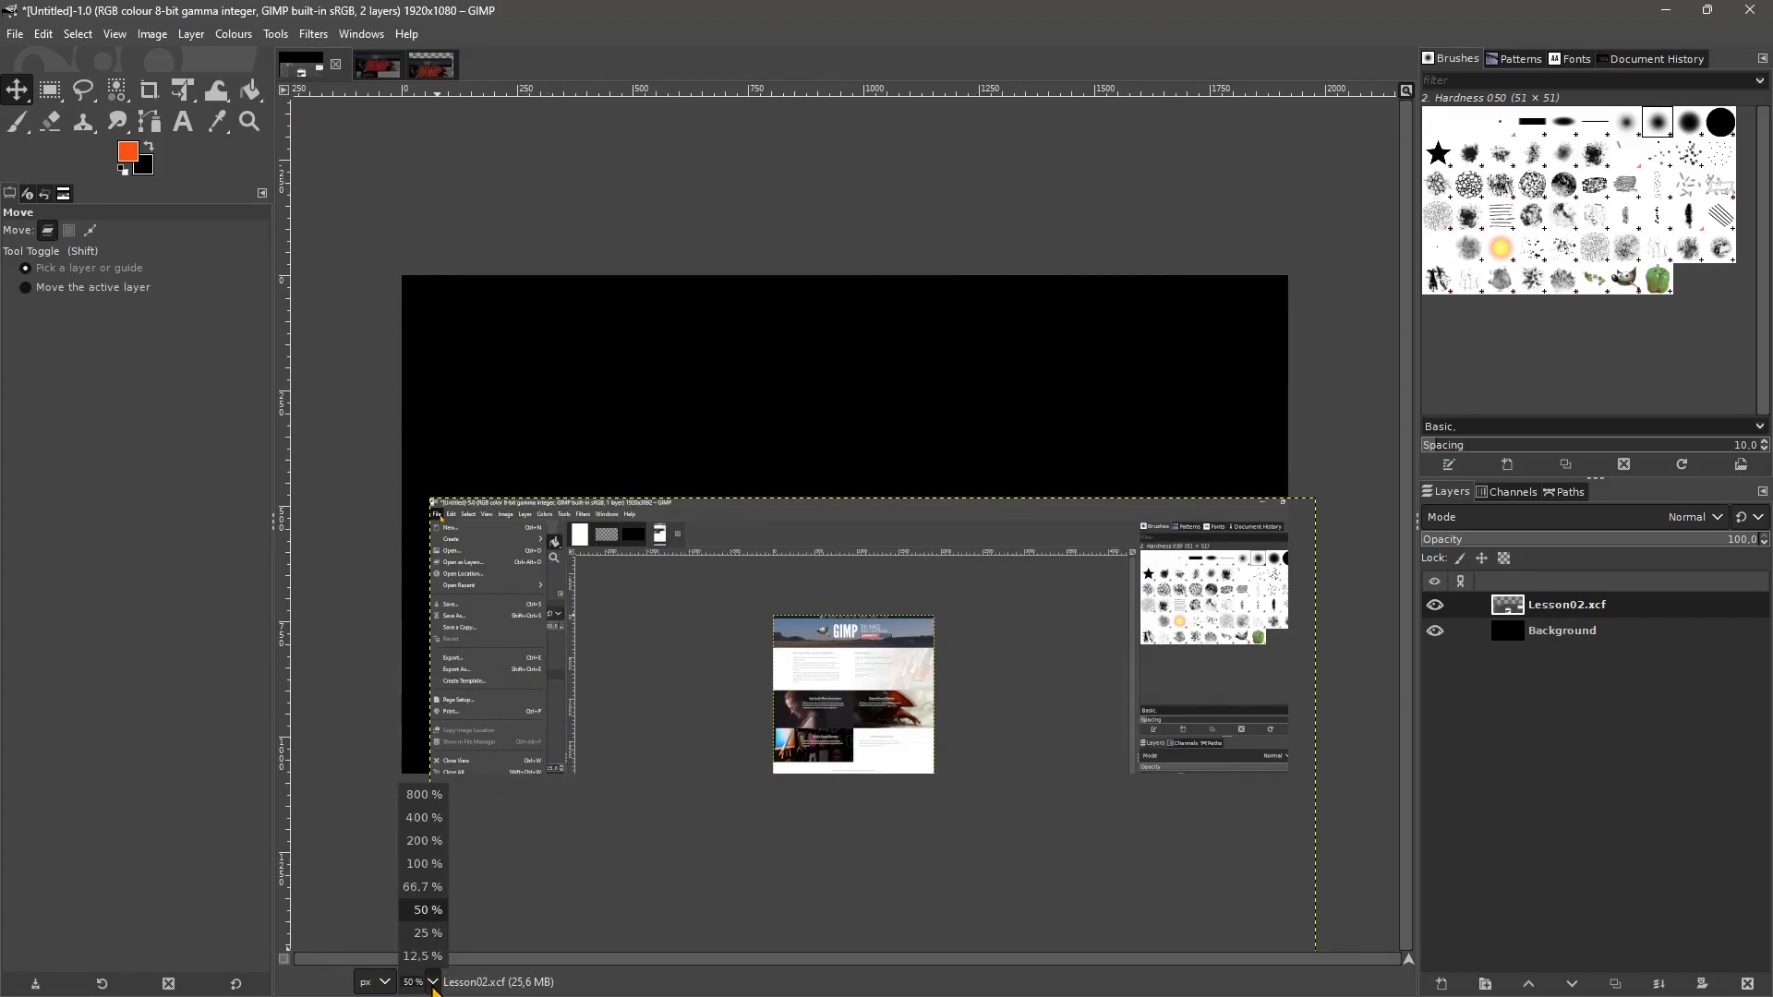
pyautogui.click(434, 868)
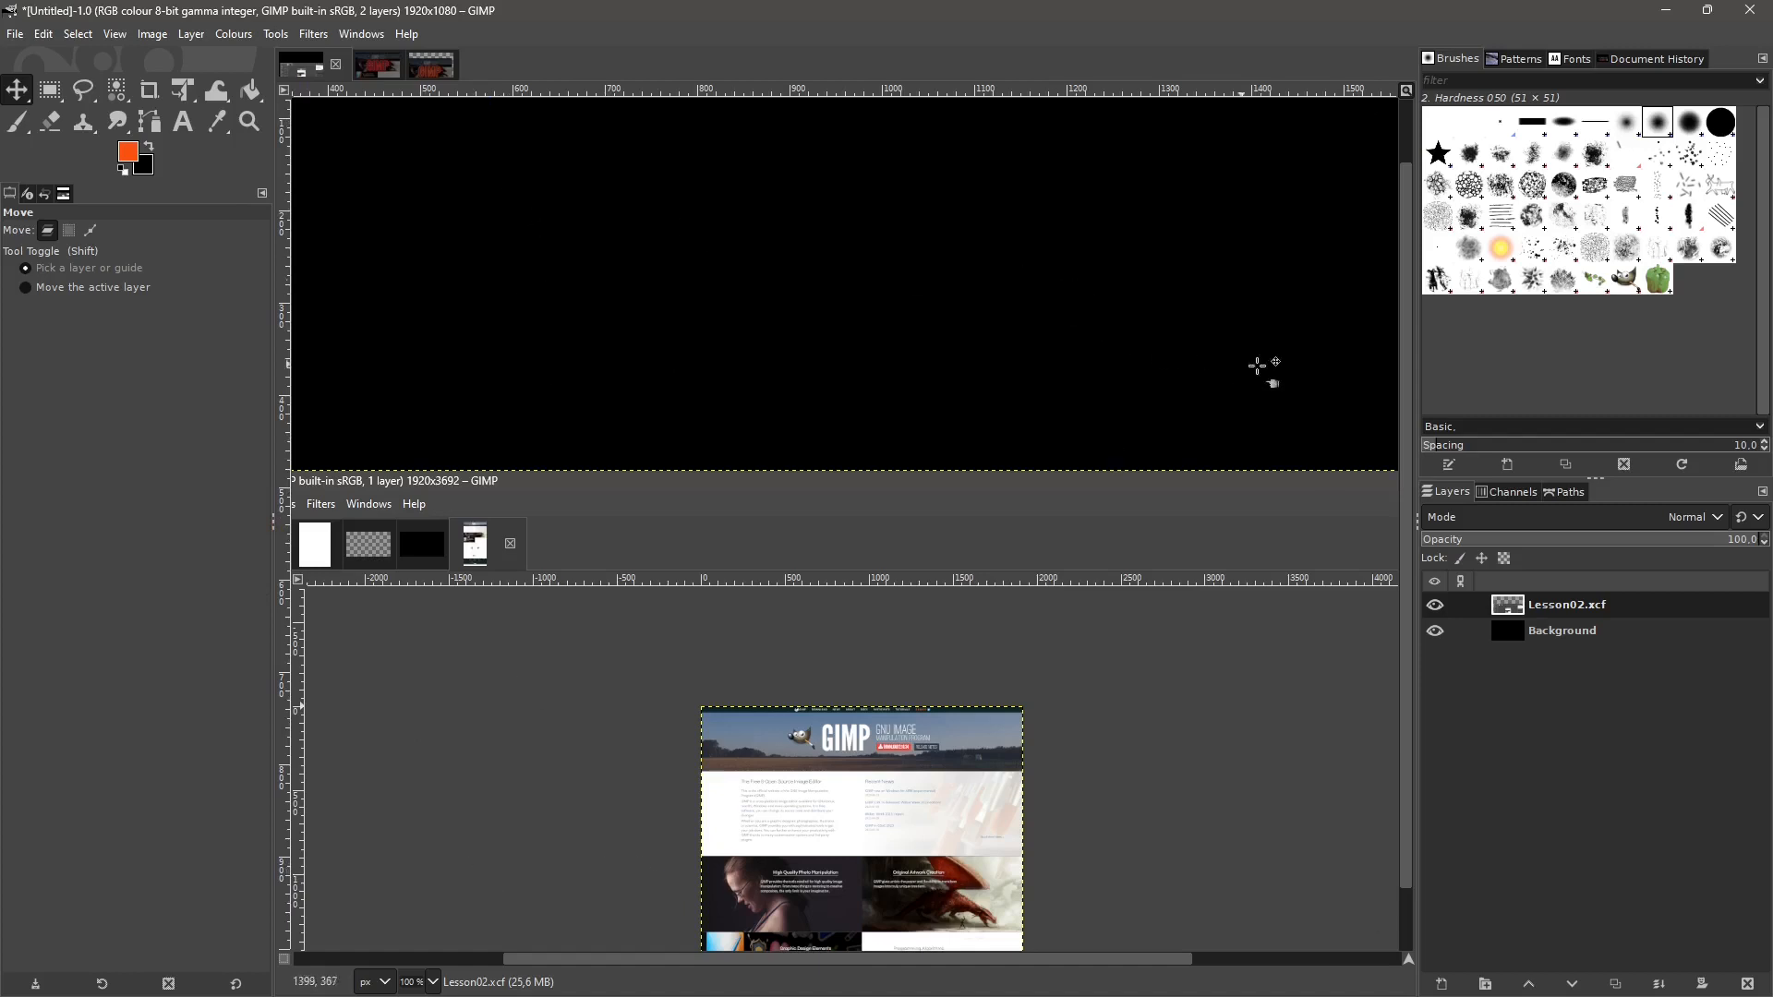
pyautogui.moveTo(1408, 264); pyautogui.dragTo(1392, 350)
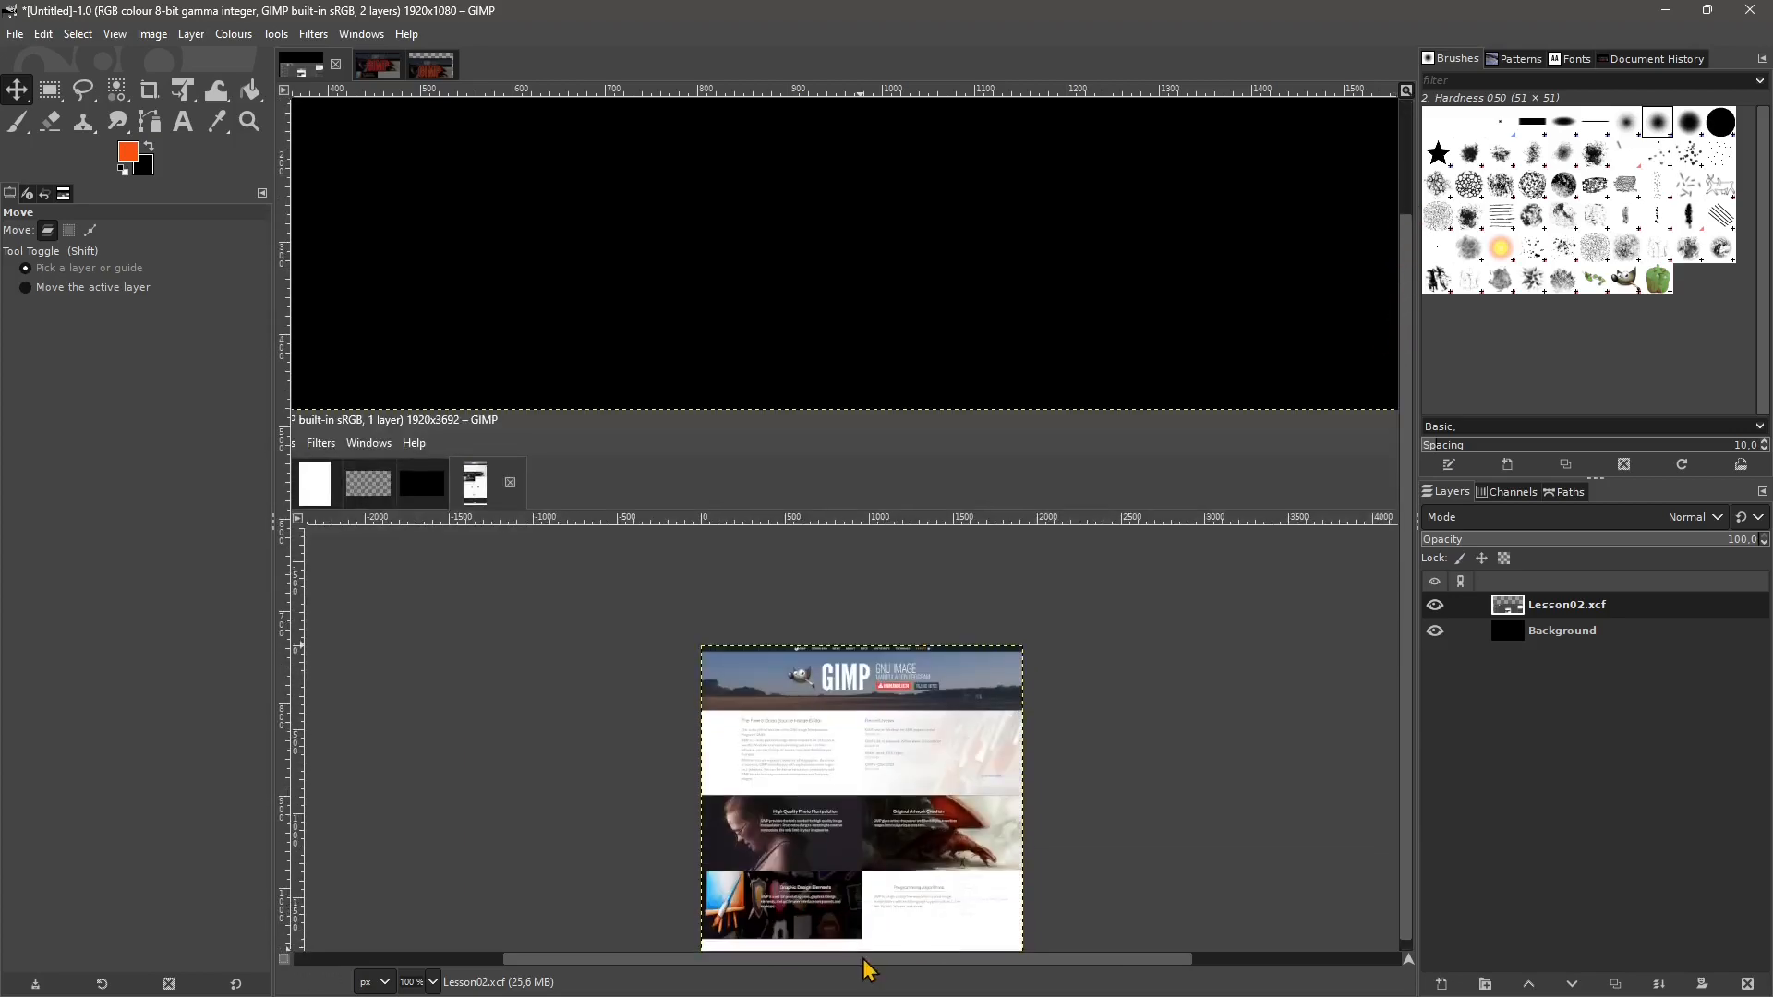
pyautogui.moveTo(868, 961)
pyautogui.mouseDown()
pyautogui.moveTo(1076, 979)
pyautogui.moveTo(674, 983)
pyautogui.moveTo(942, 982)
pyautogui.moveTo(738, 969)
pyautogui.moveTo(827, 965)
pyautogui.moveTo(960, 979)
pyautogui.moveTo(871, 979)
pyautogui.mouseUp()
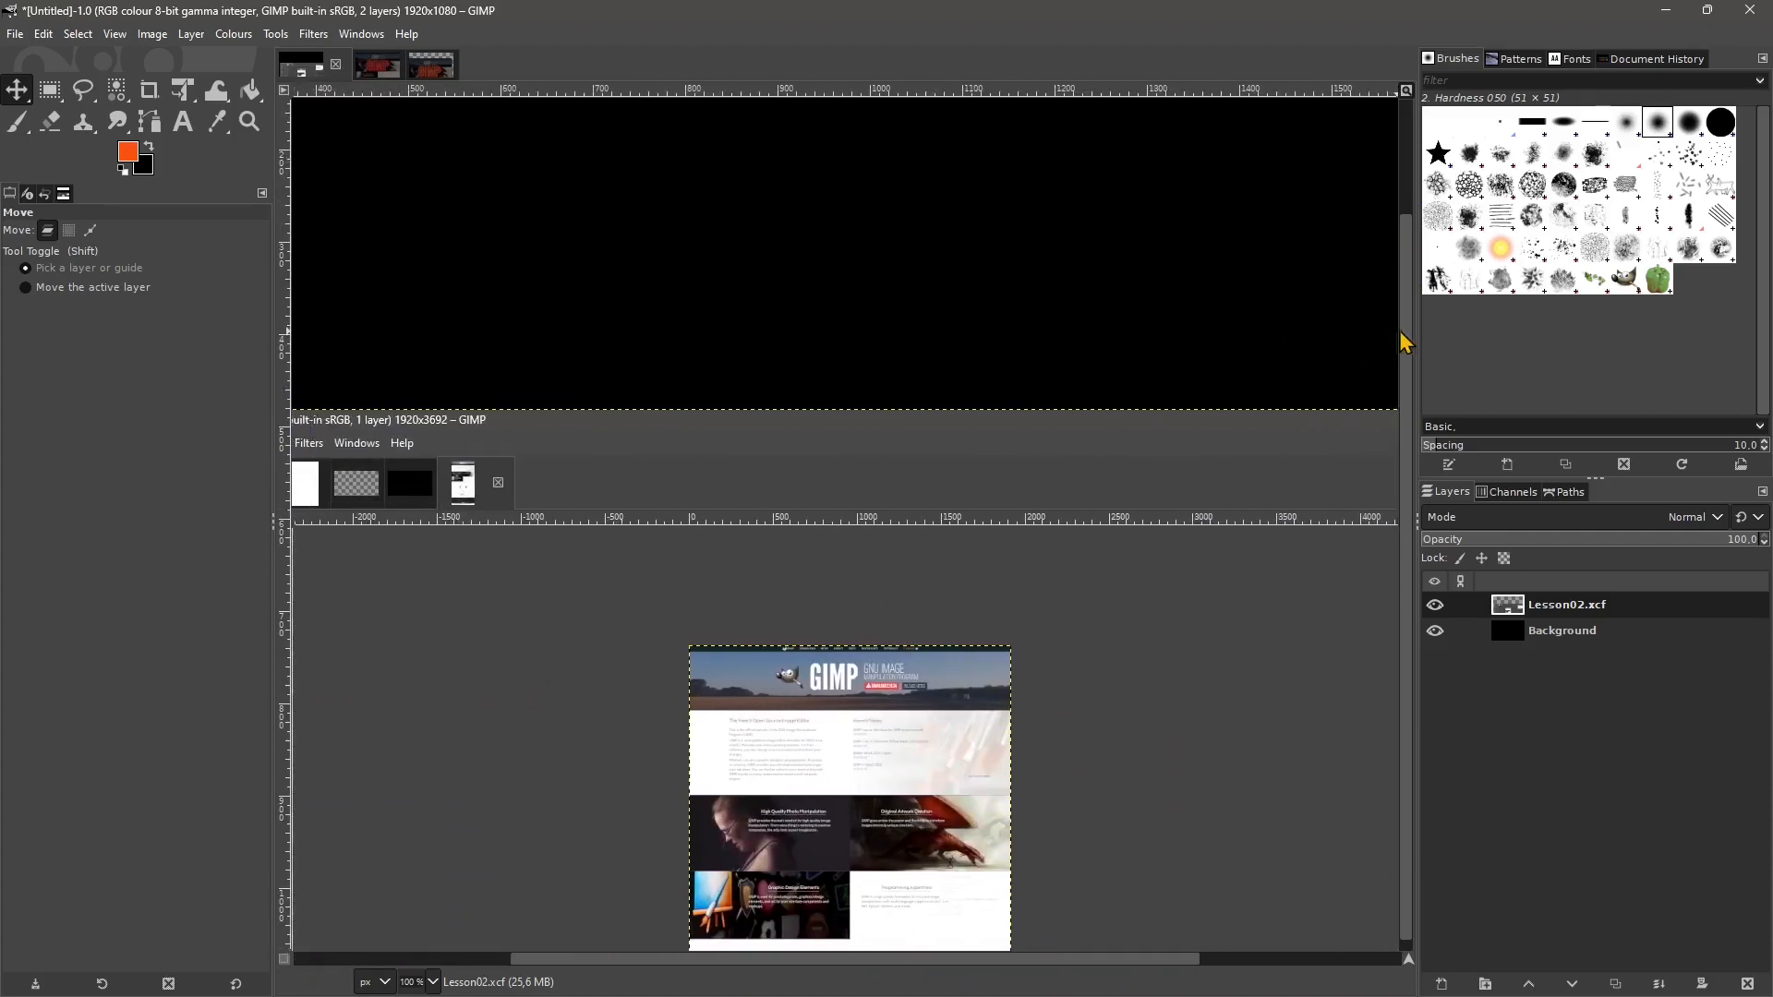
# Inspect the image at 200% and 800% zoom, and return the view to 50%.
pyautogui.click(433, 991)
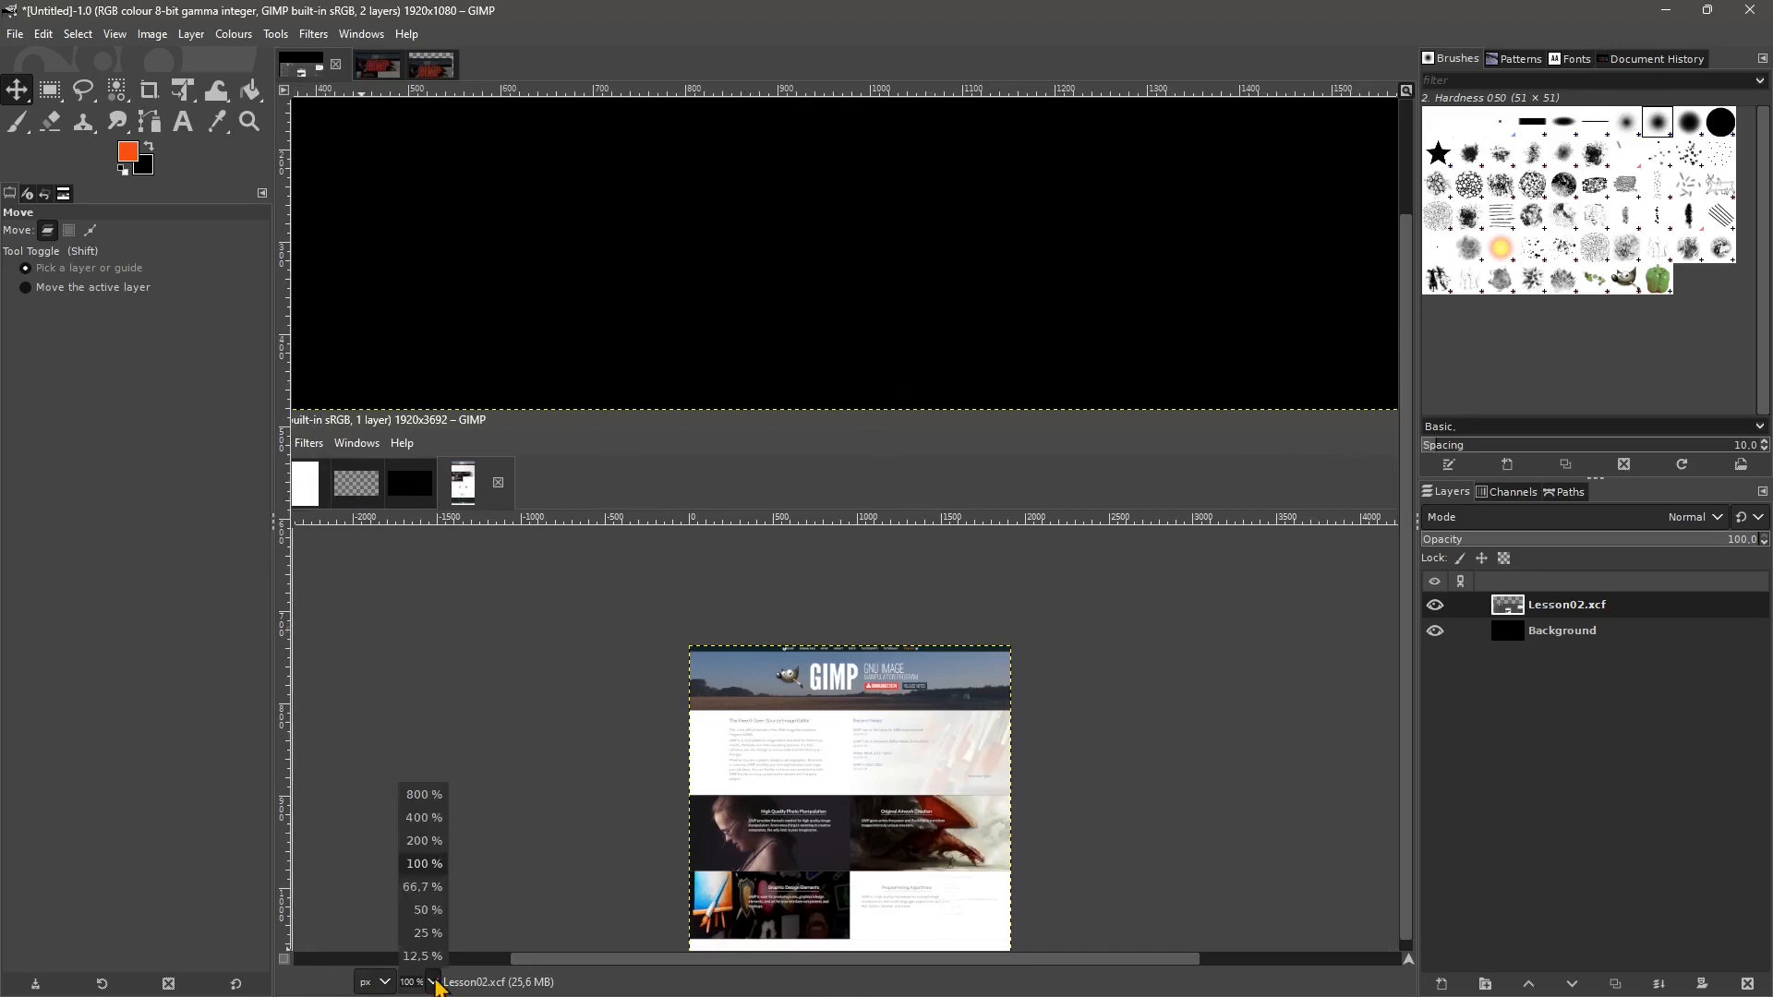
pyautogui.click(433, 844)
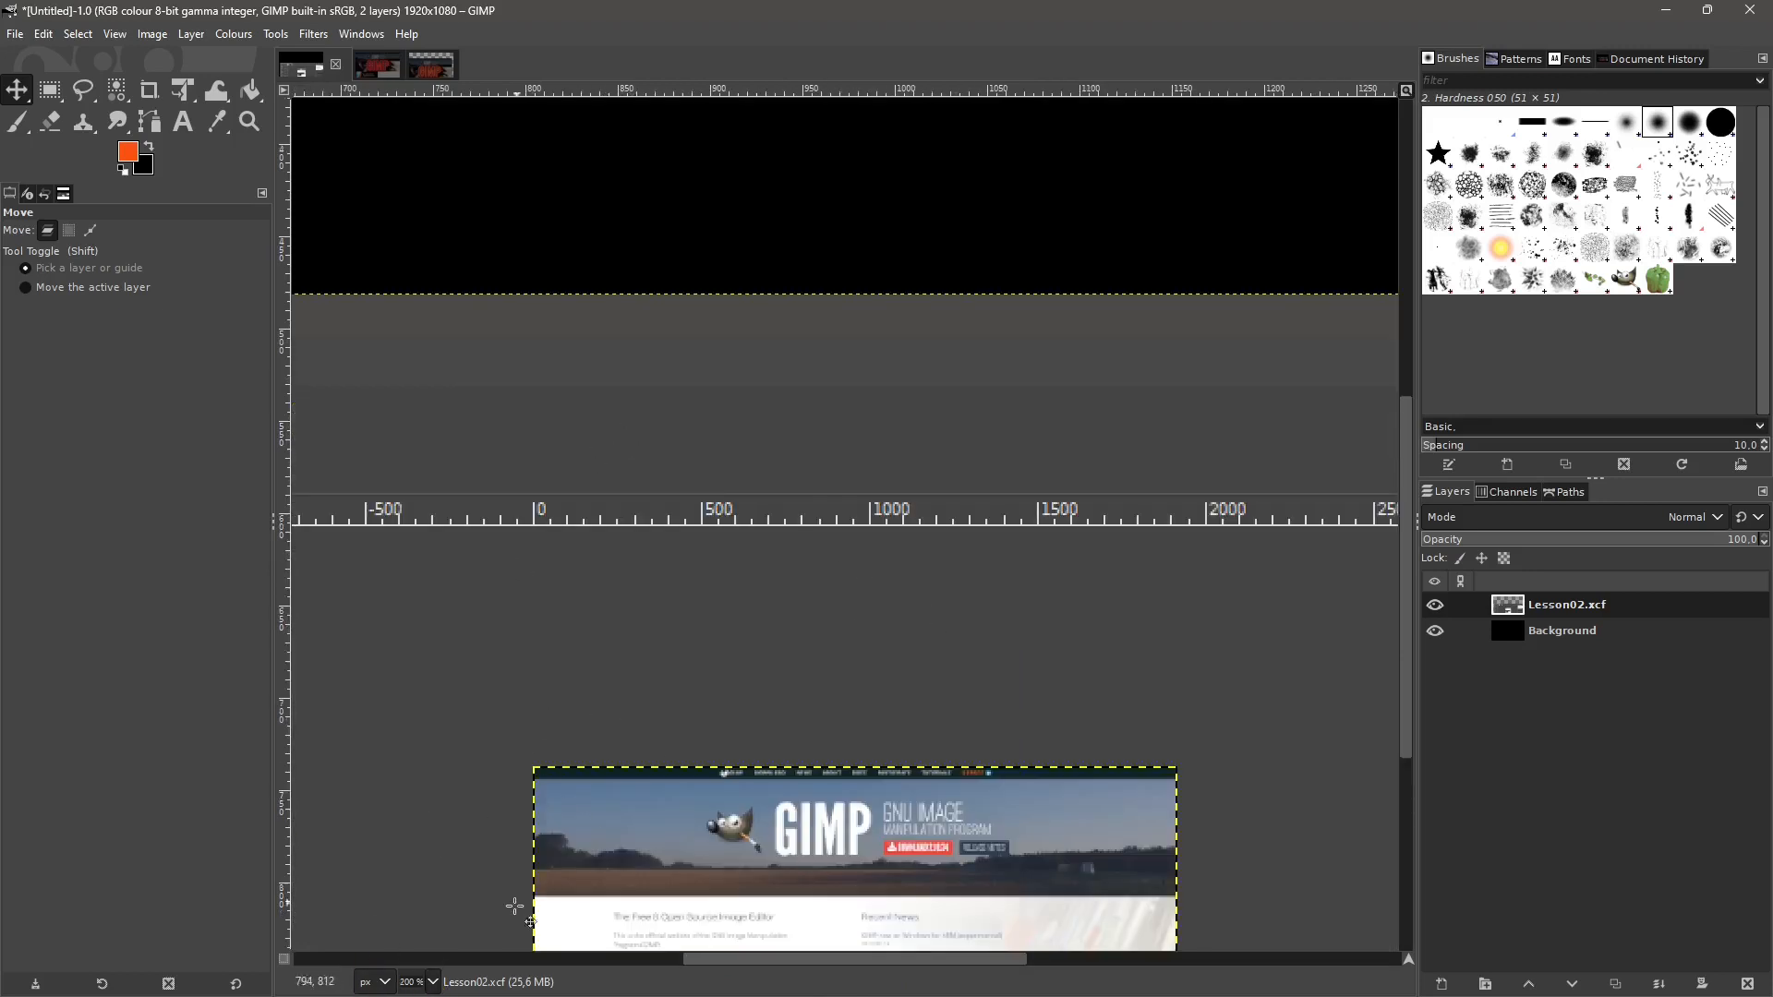
pyautogui.click(440, 983)
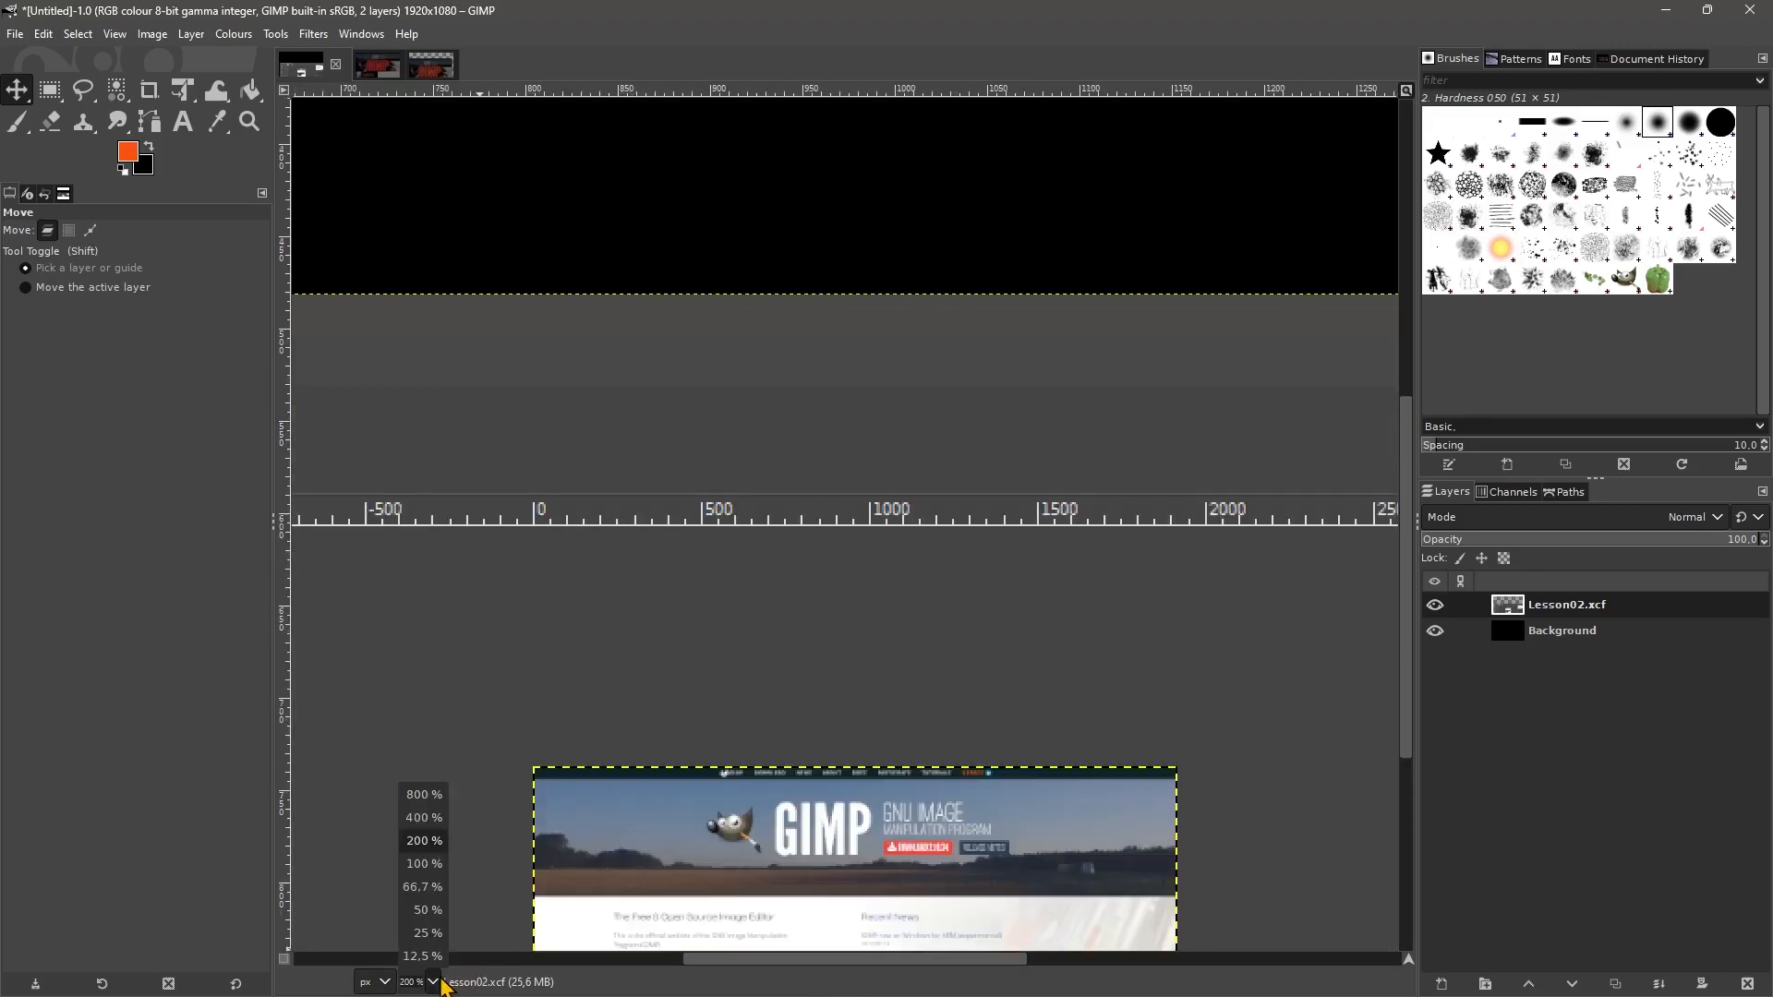
pyautogui.click(424, 796)
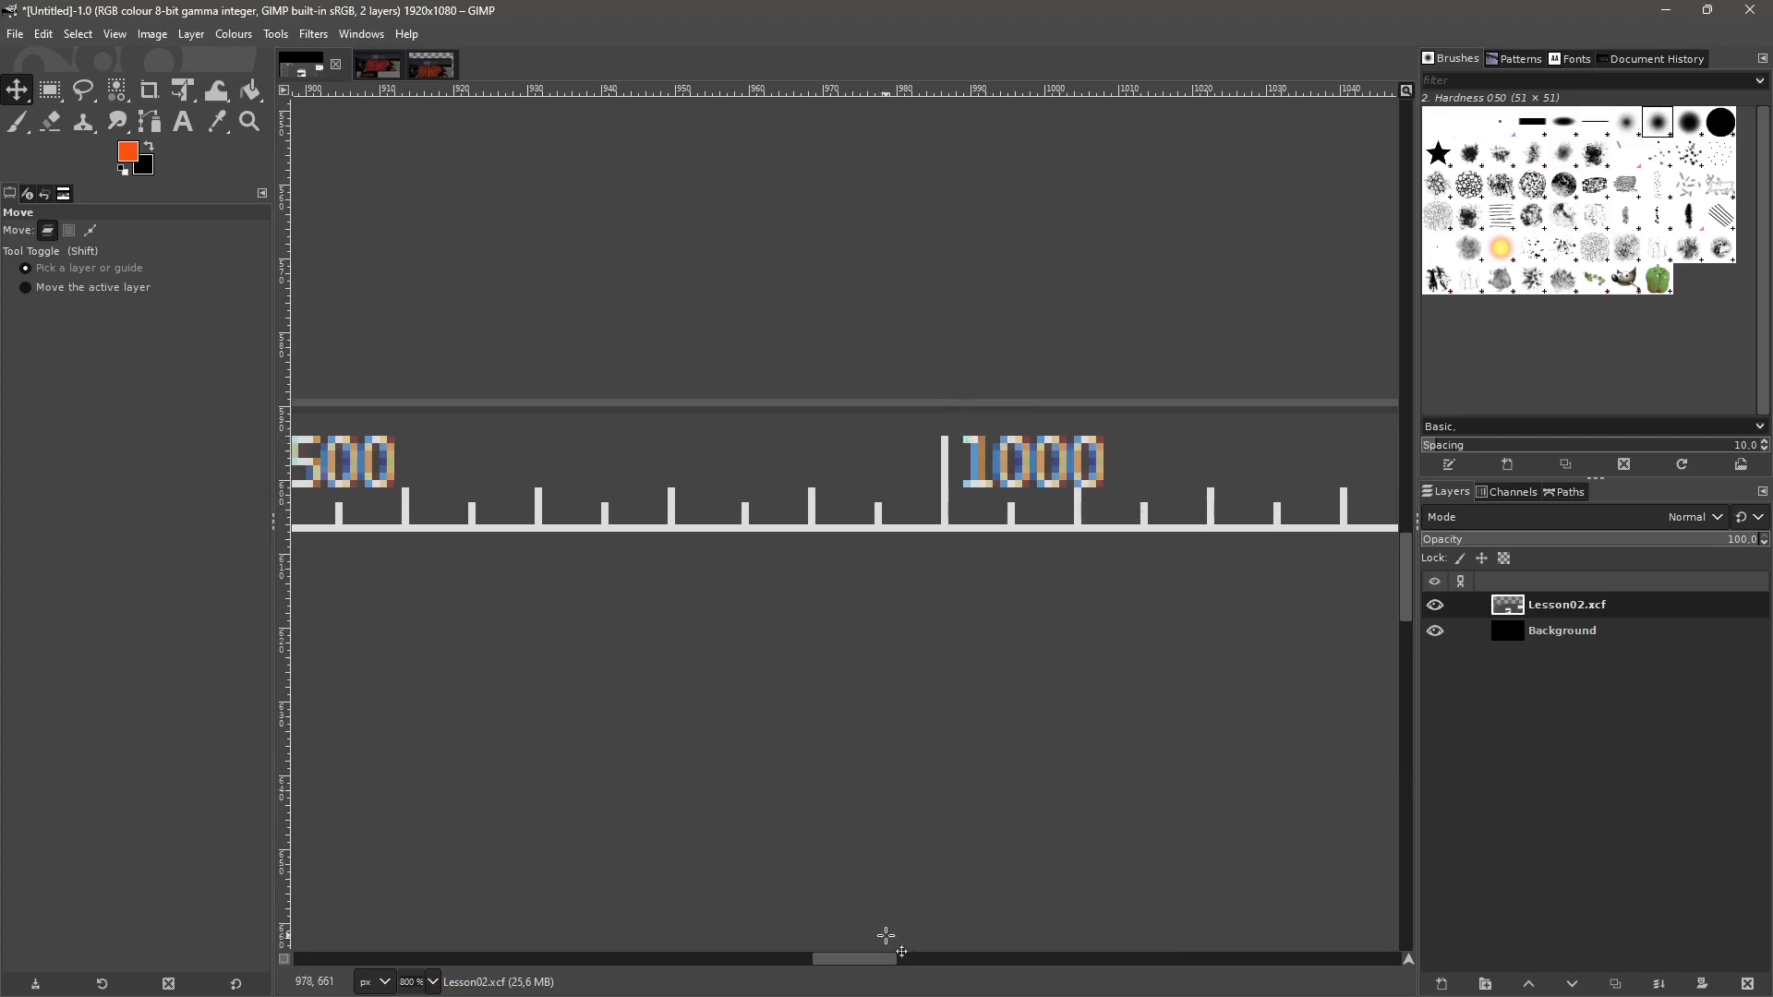
pyautogui.moveTo(889, 960); pyautogui.dragTo(678, 966)
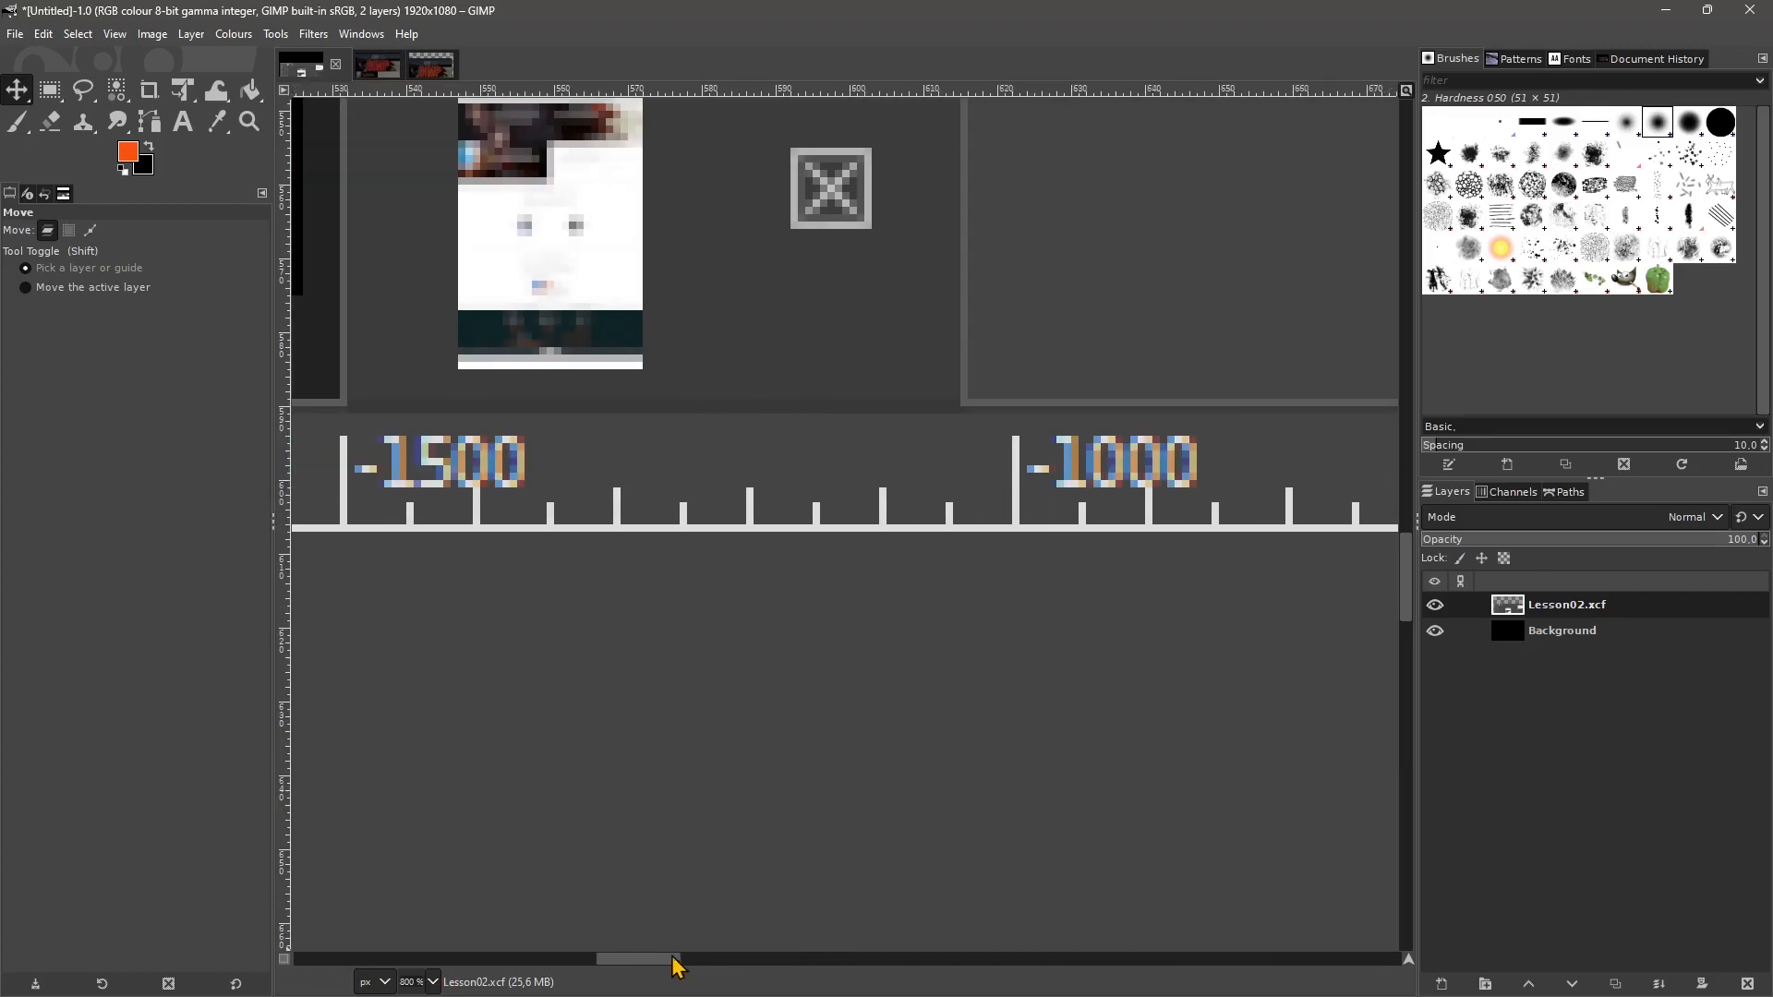
pyautogui.click(436, 982)
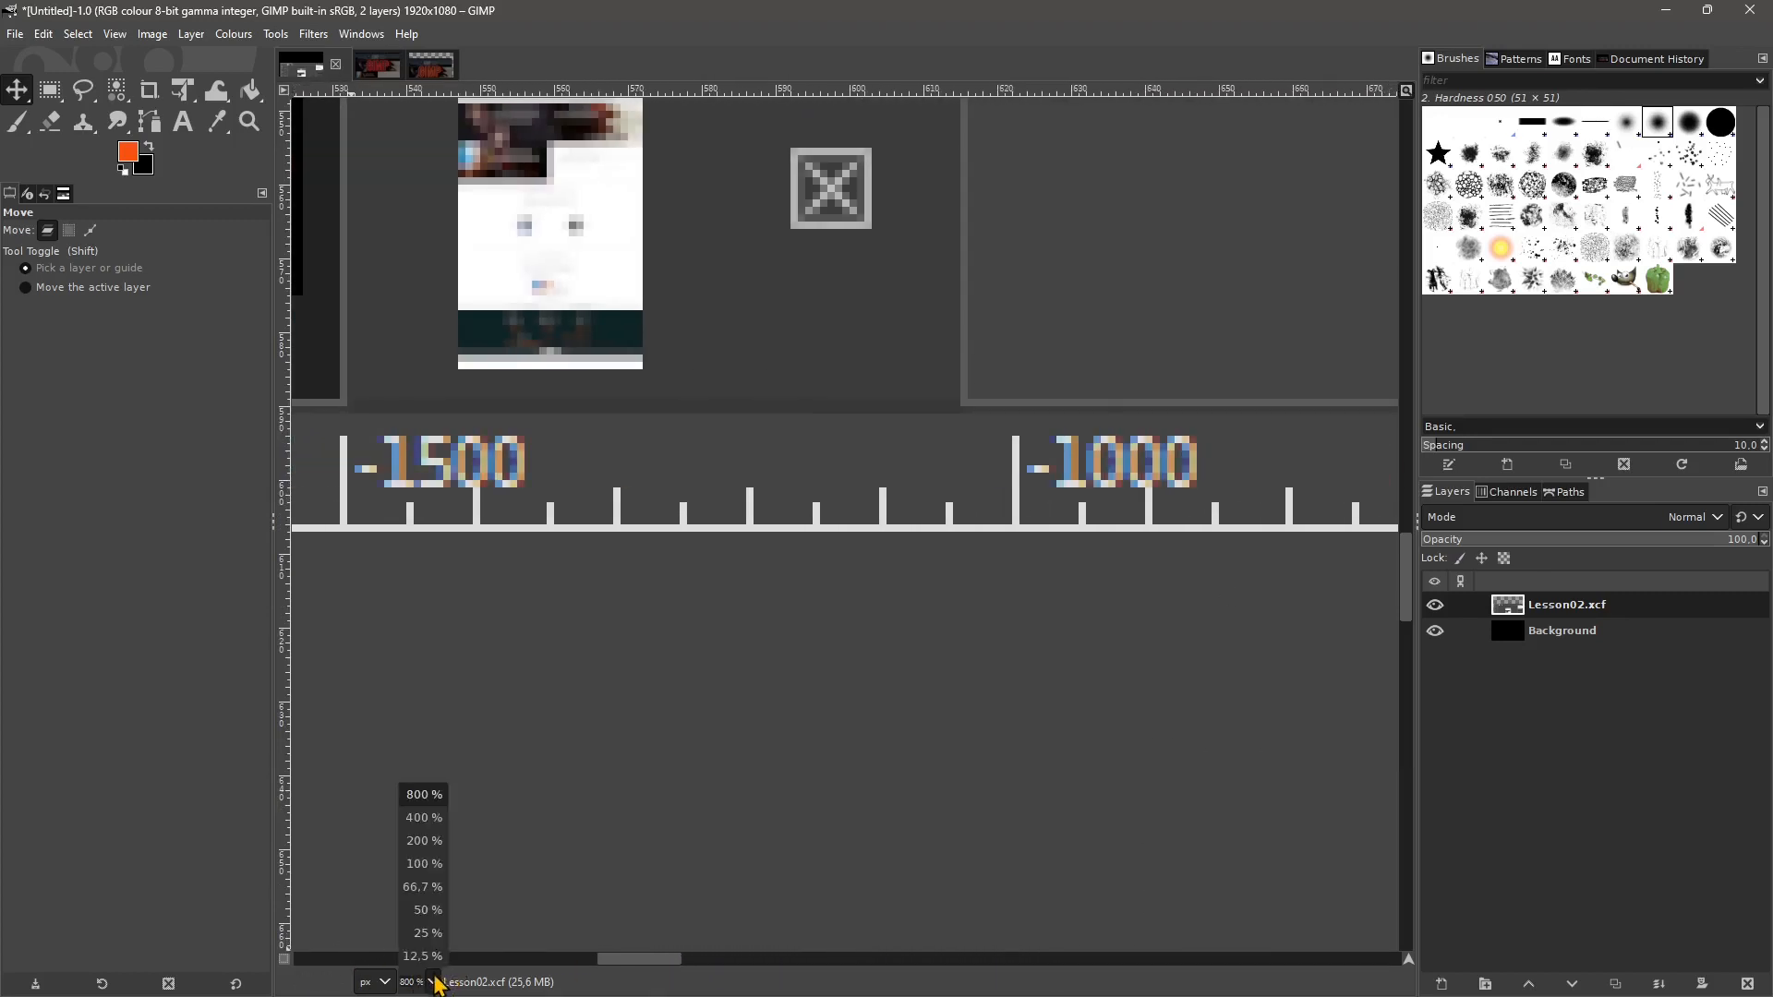
pyautogui.click(434, 924)
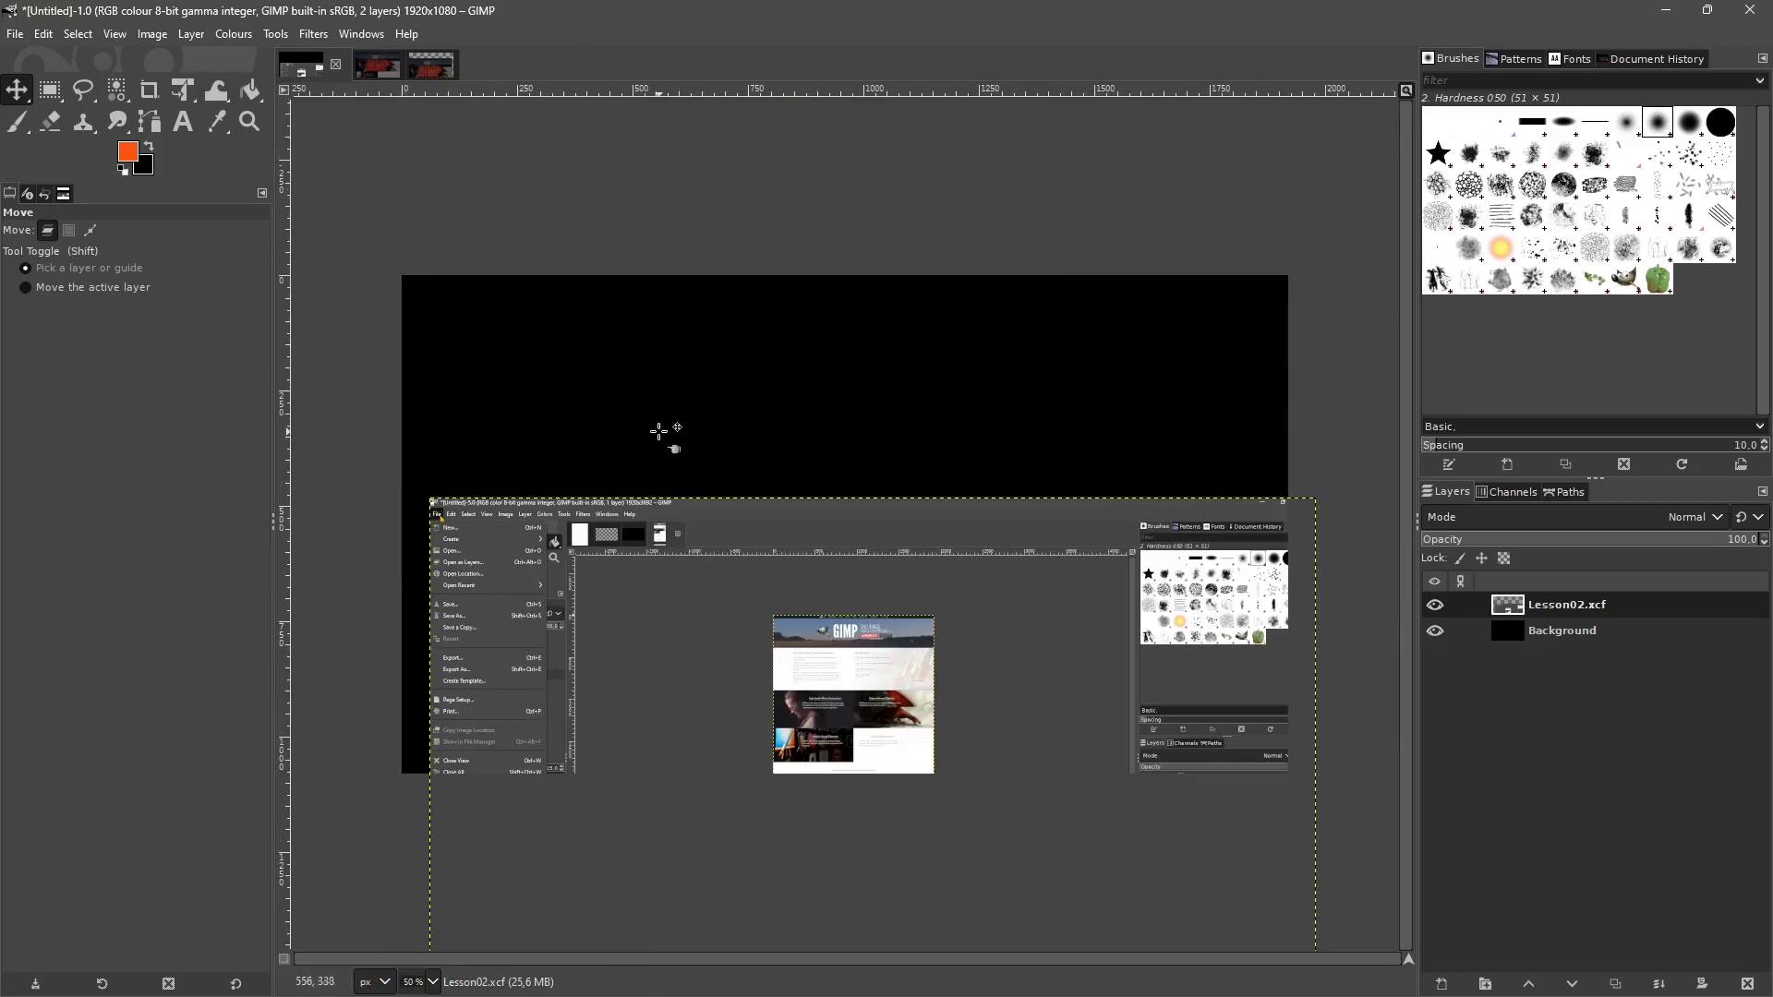
pyautogui.click(14, 34)
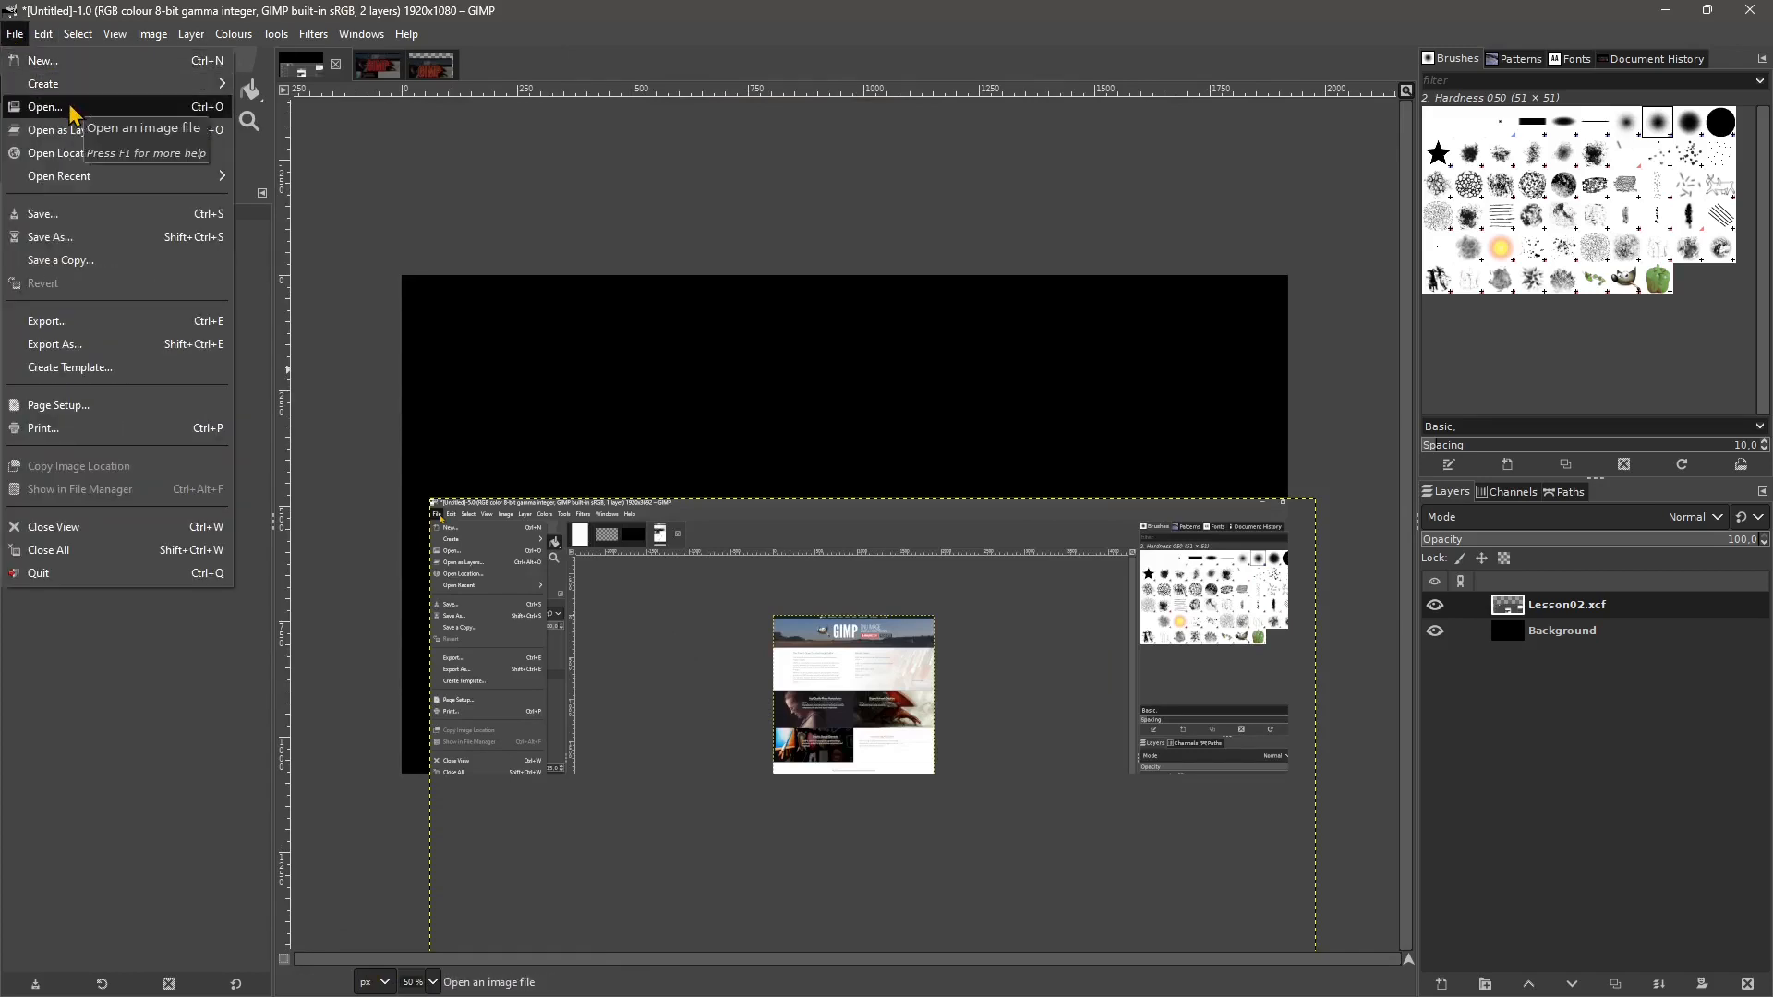
pyautogui.moveTo(48, 90)
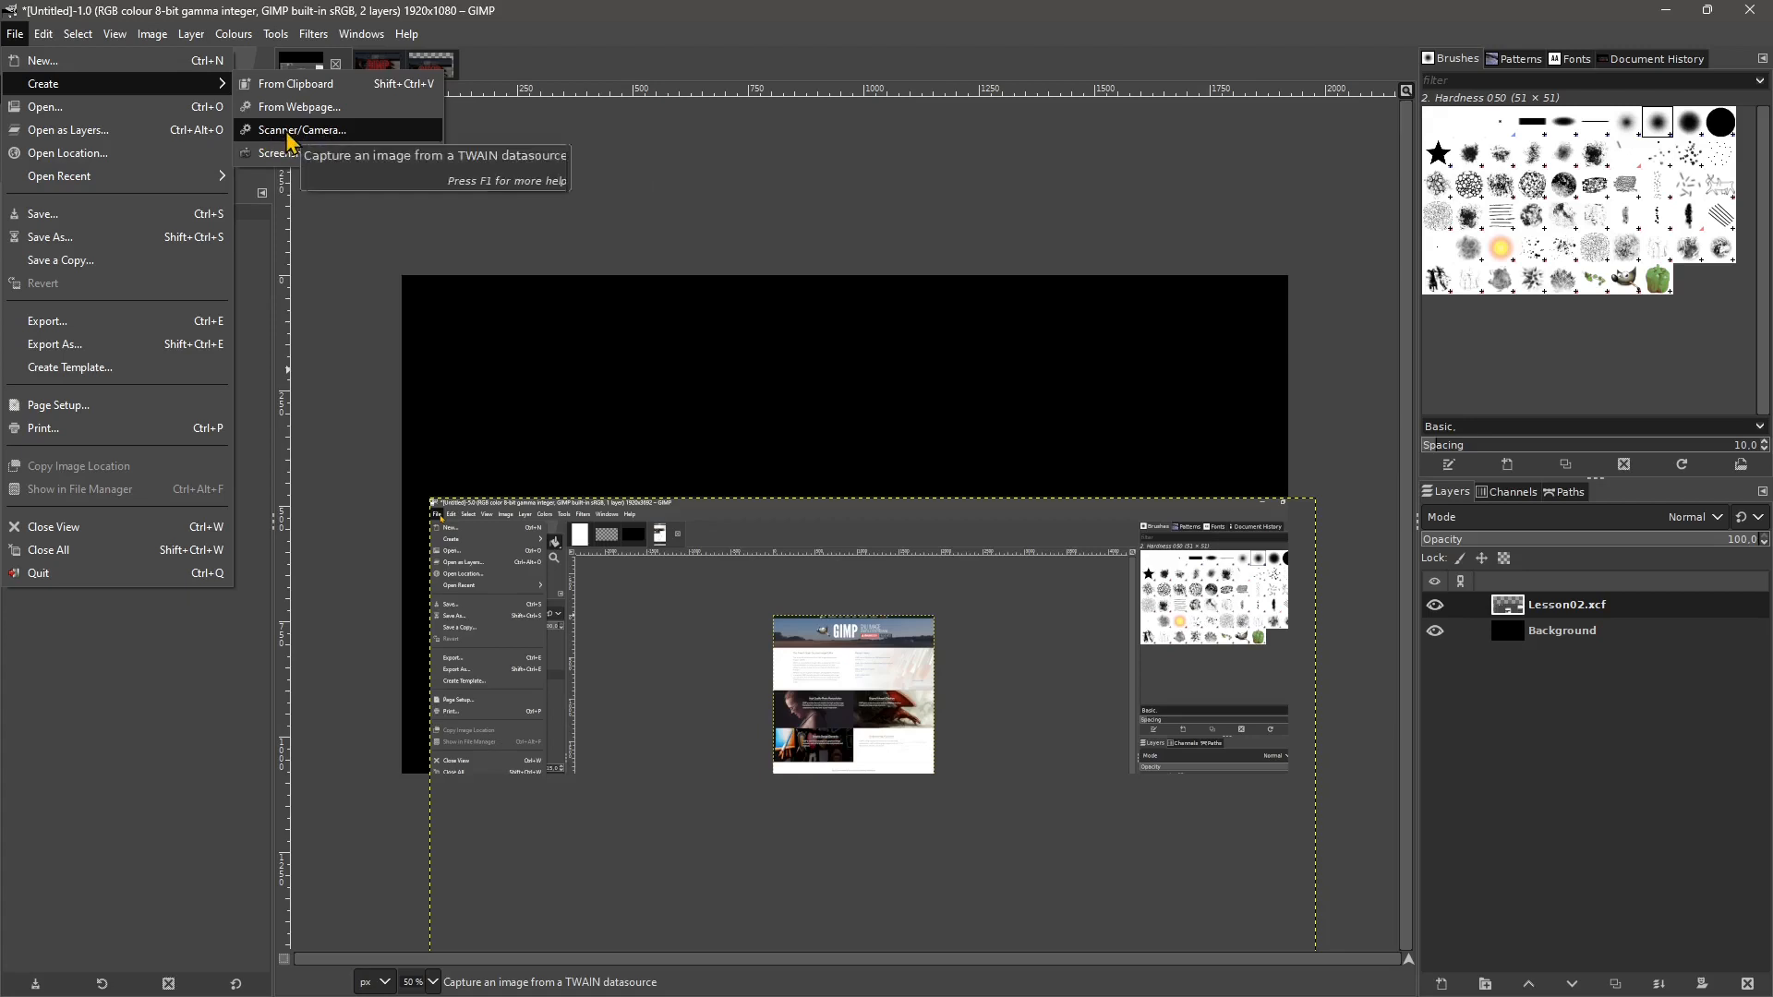
pyautogui.click(751, 41)
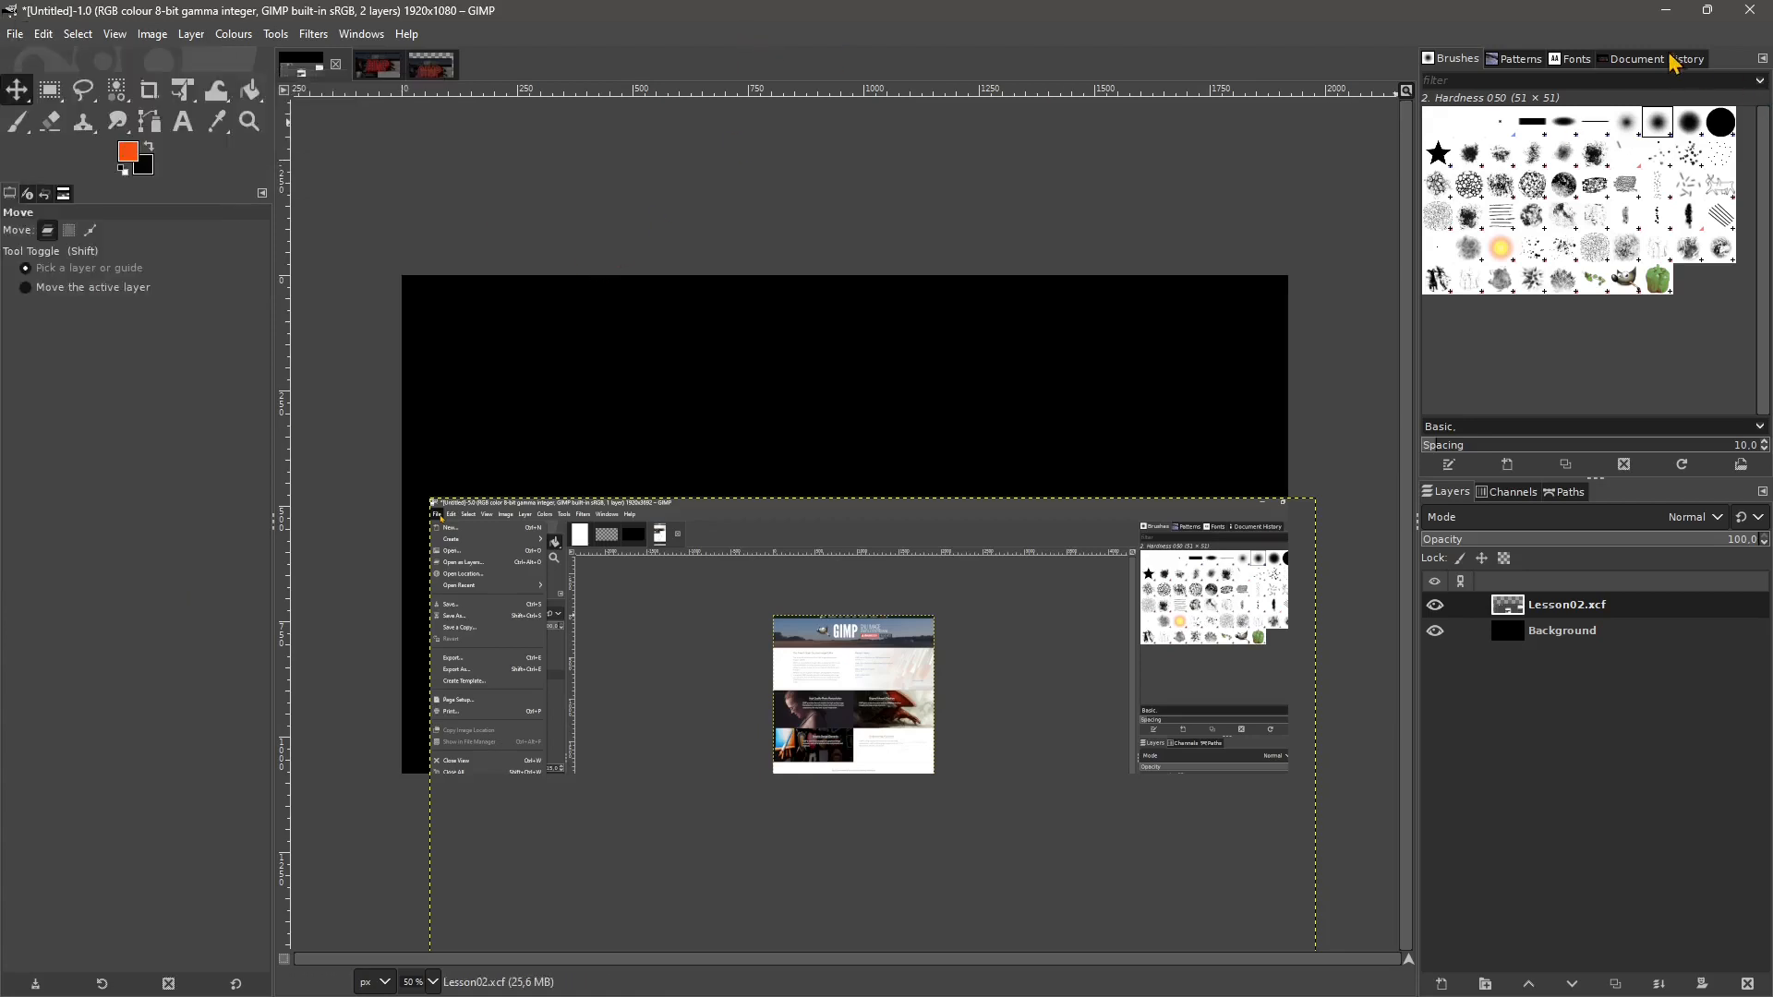
# Minimise GIMP to reach the browser, and look through the gimp.org home page, ending back at its top.
pyautogui.click(1667, 11)
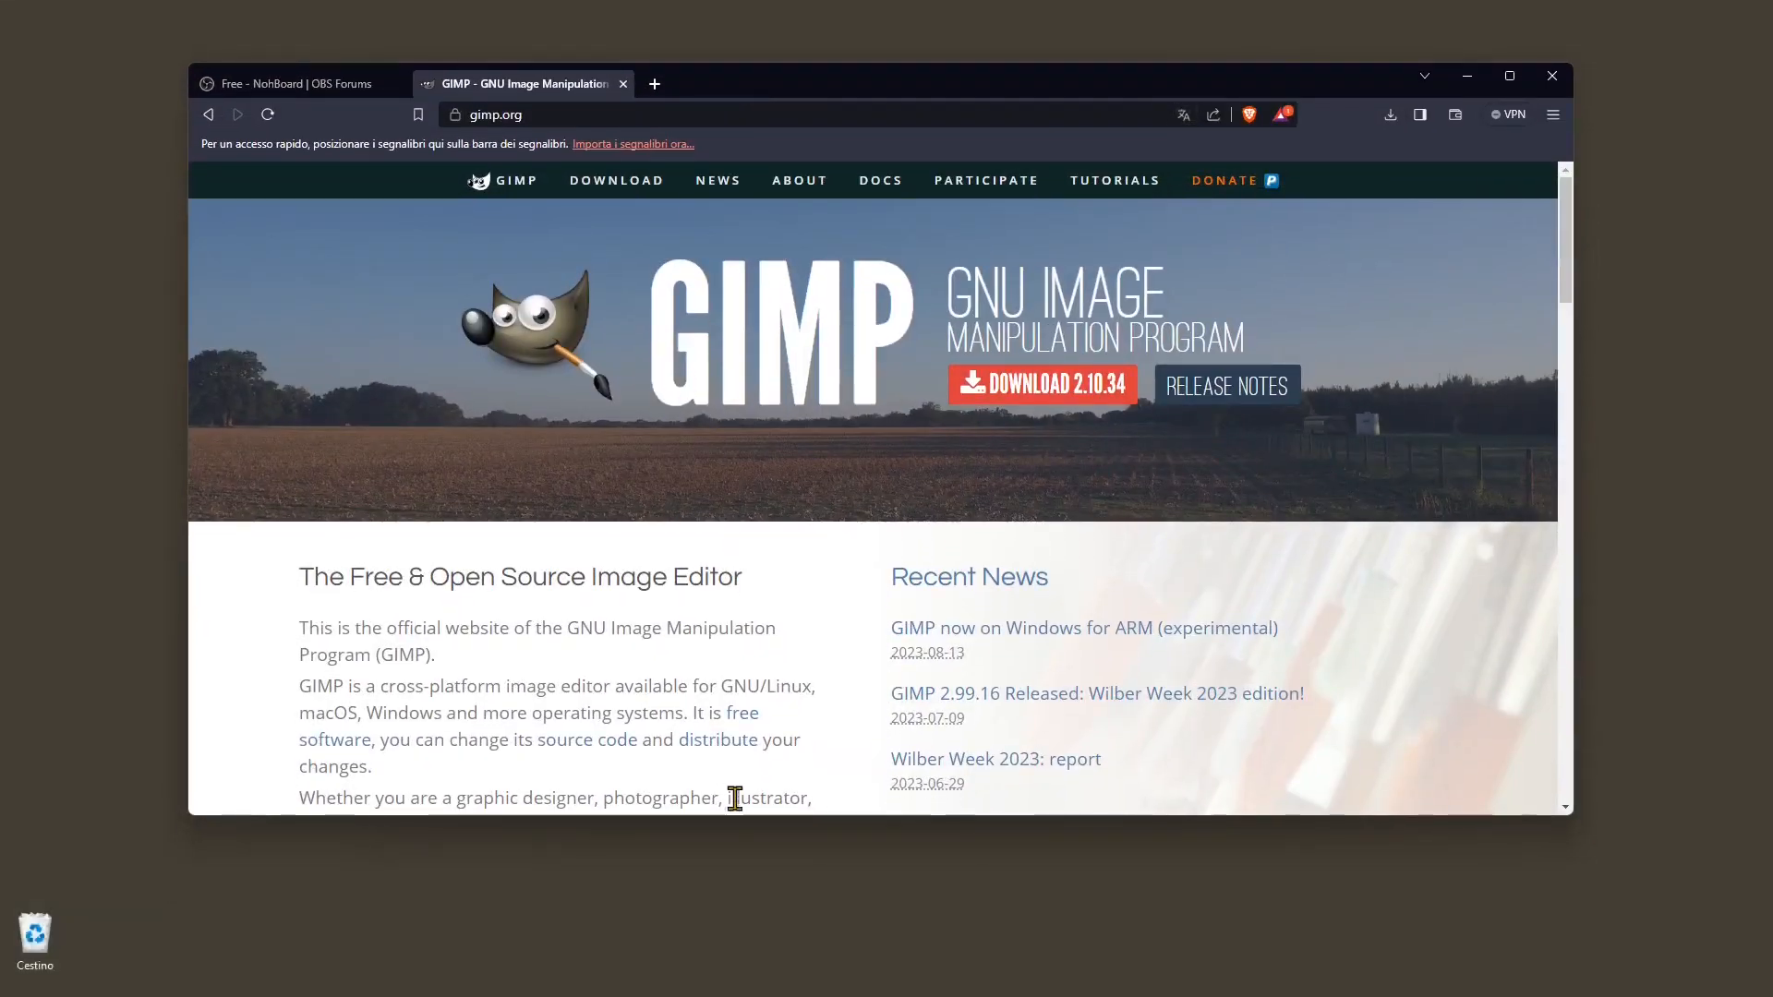
pyautogui.moveTo(734, 798); pyautogui.dragTo(739, 831)
pyautogui.scroll(10, 791, 594)
pyautogui.click(1263, 589)
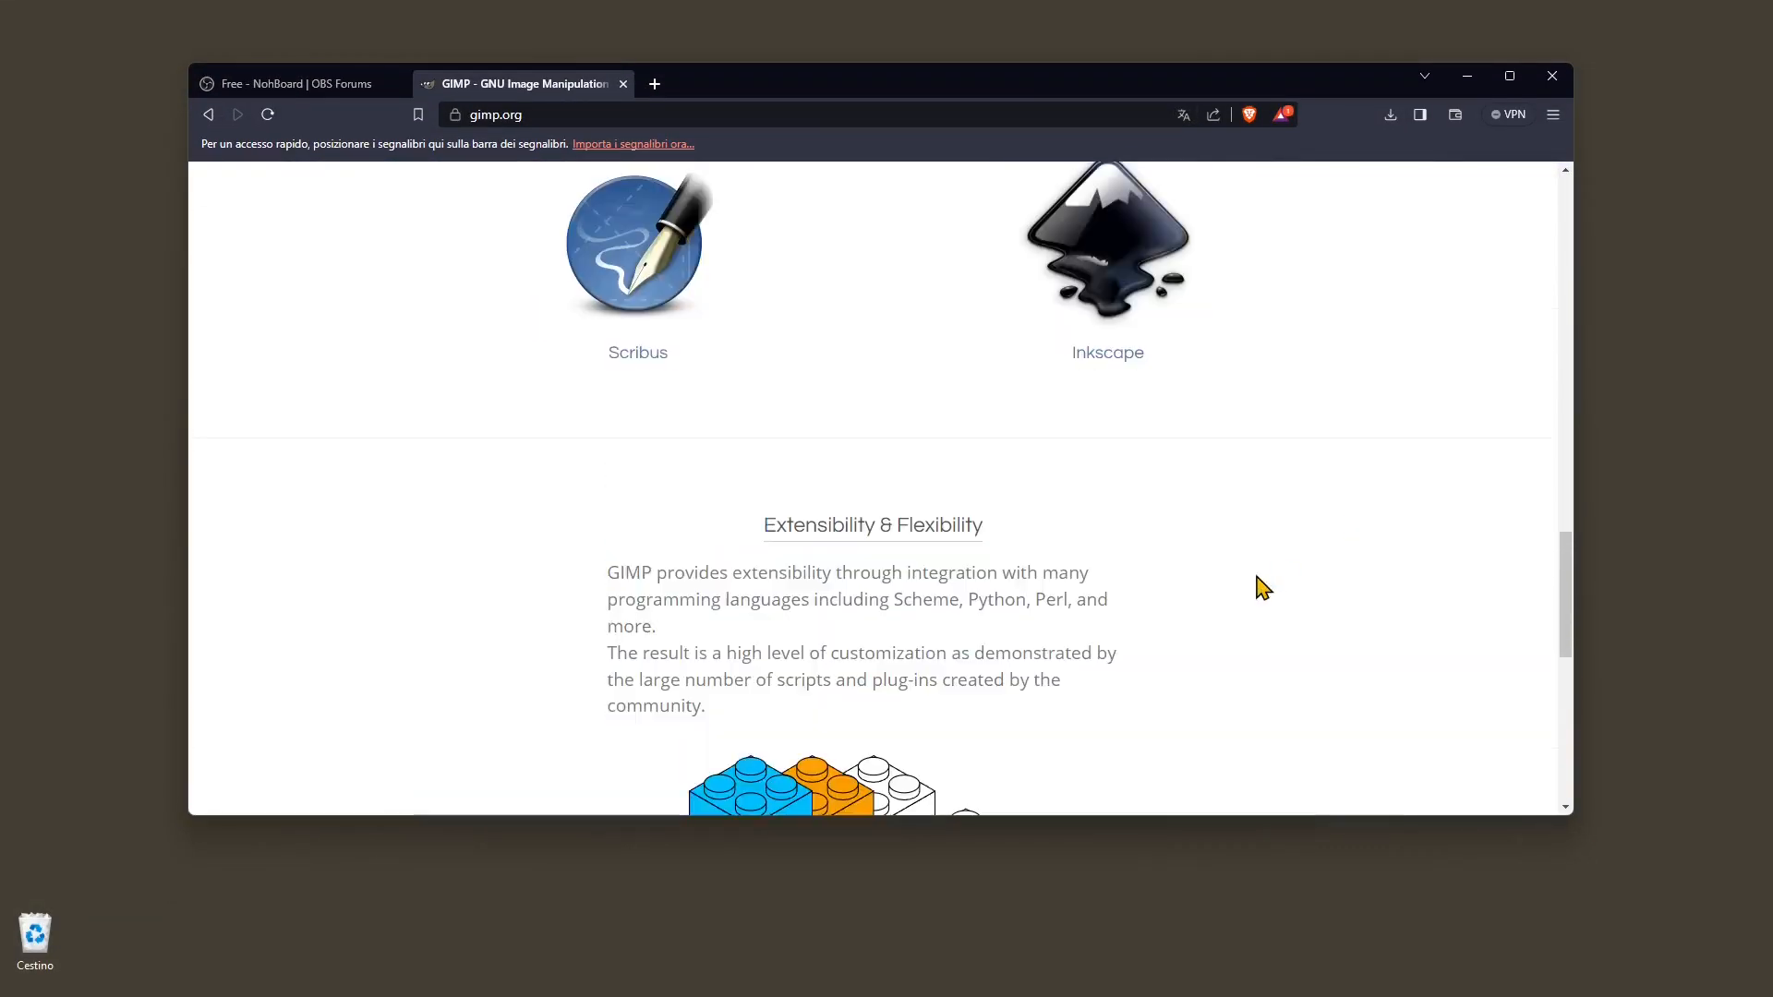
pyautogui.moveTo(1565, 591); pyautogui.dragTo(1574, 231)
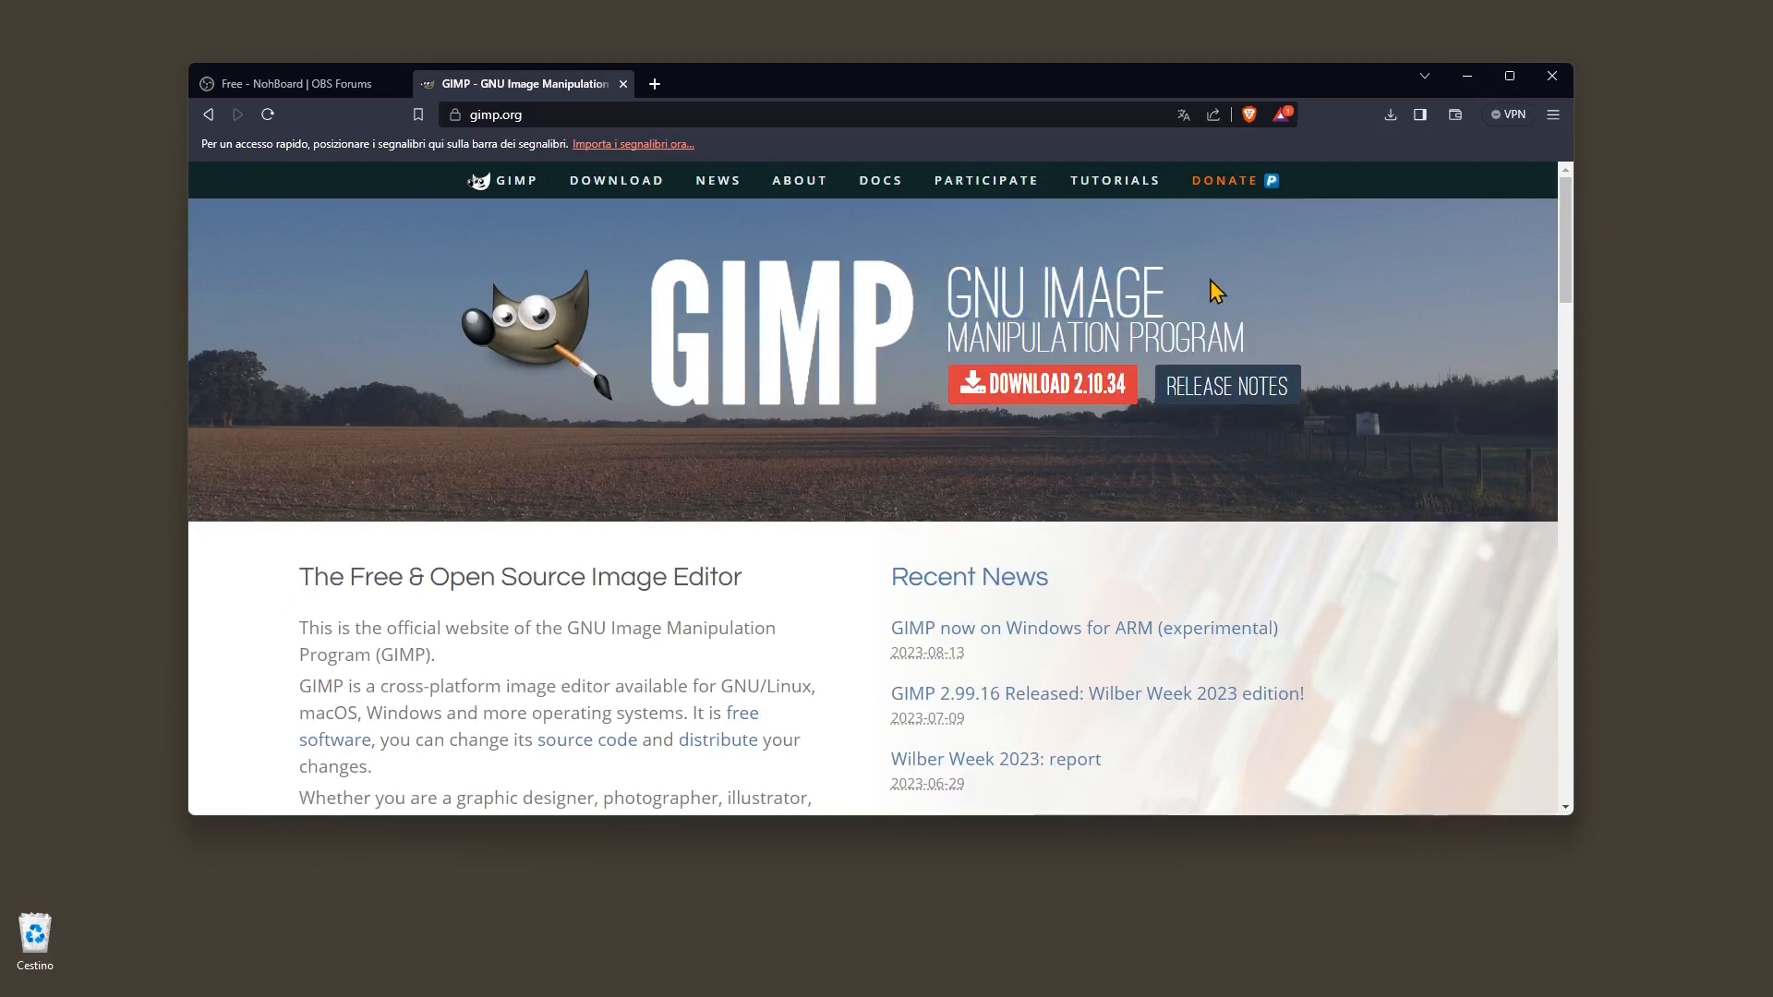
pyautogui.moveTo(1217, 291); pyautogui.dragTo(1154, 750)
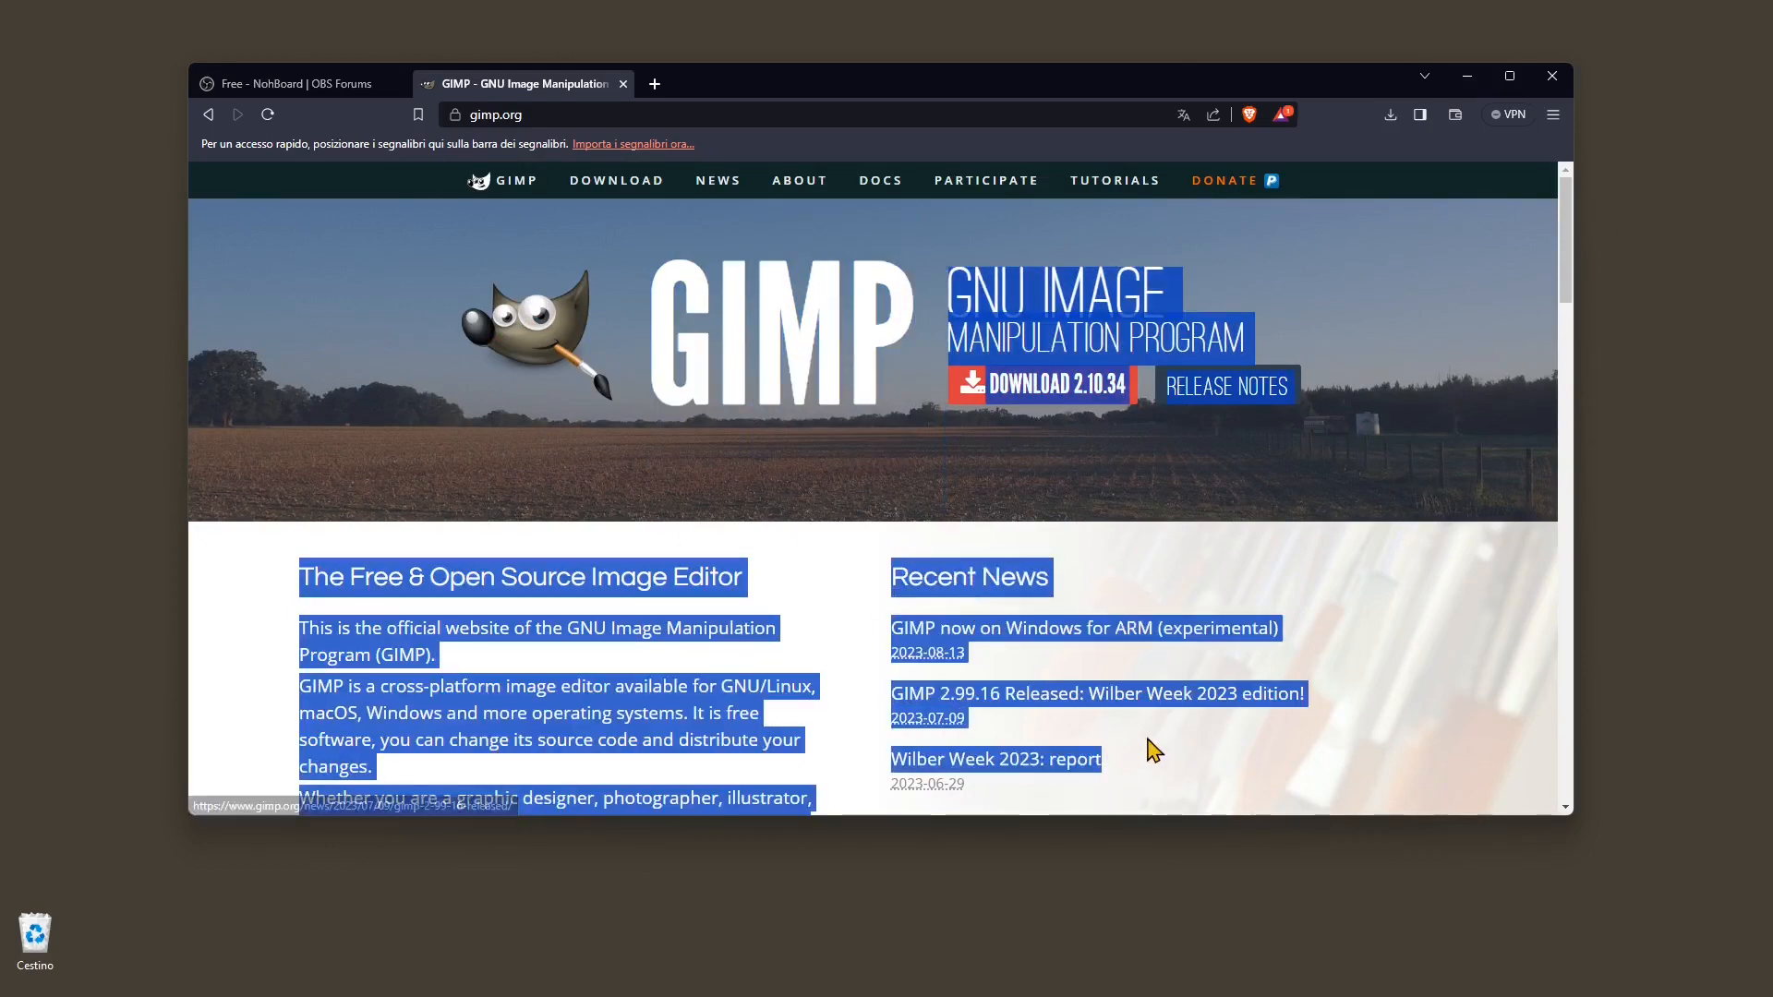
pyautogui.moveTo(932, 462); pyautogui.dragTo(466, 356)
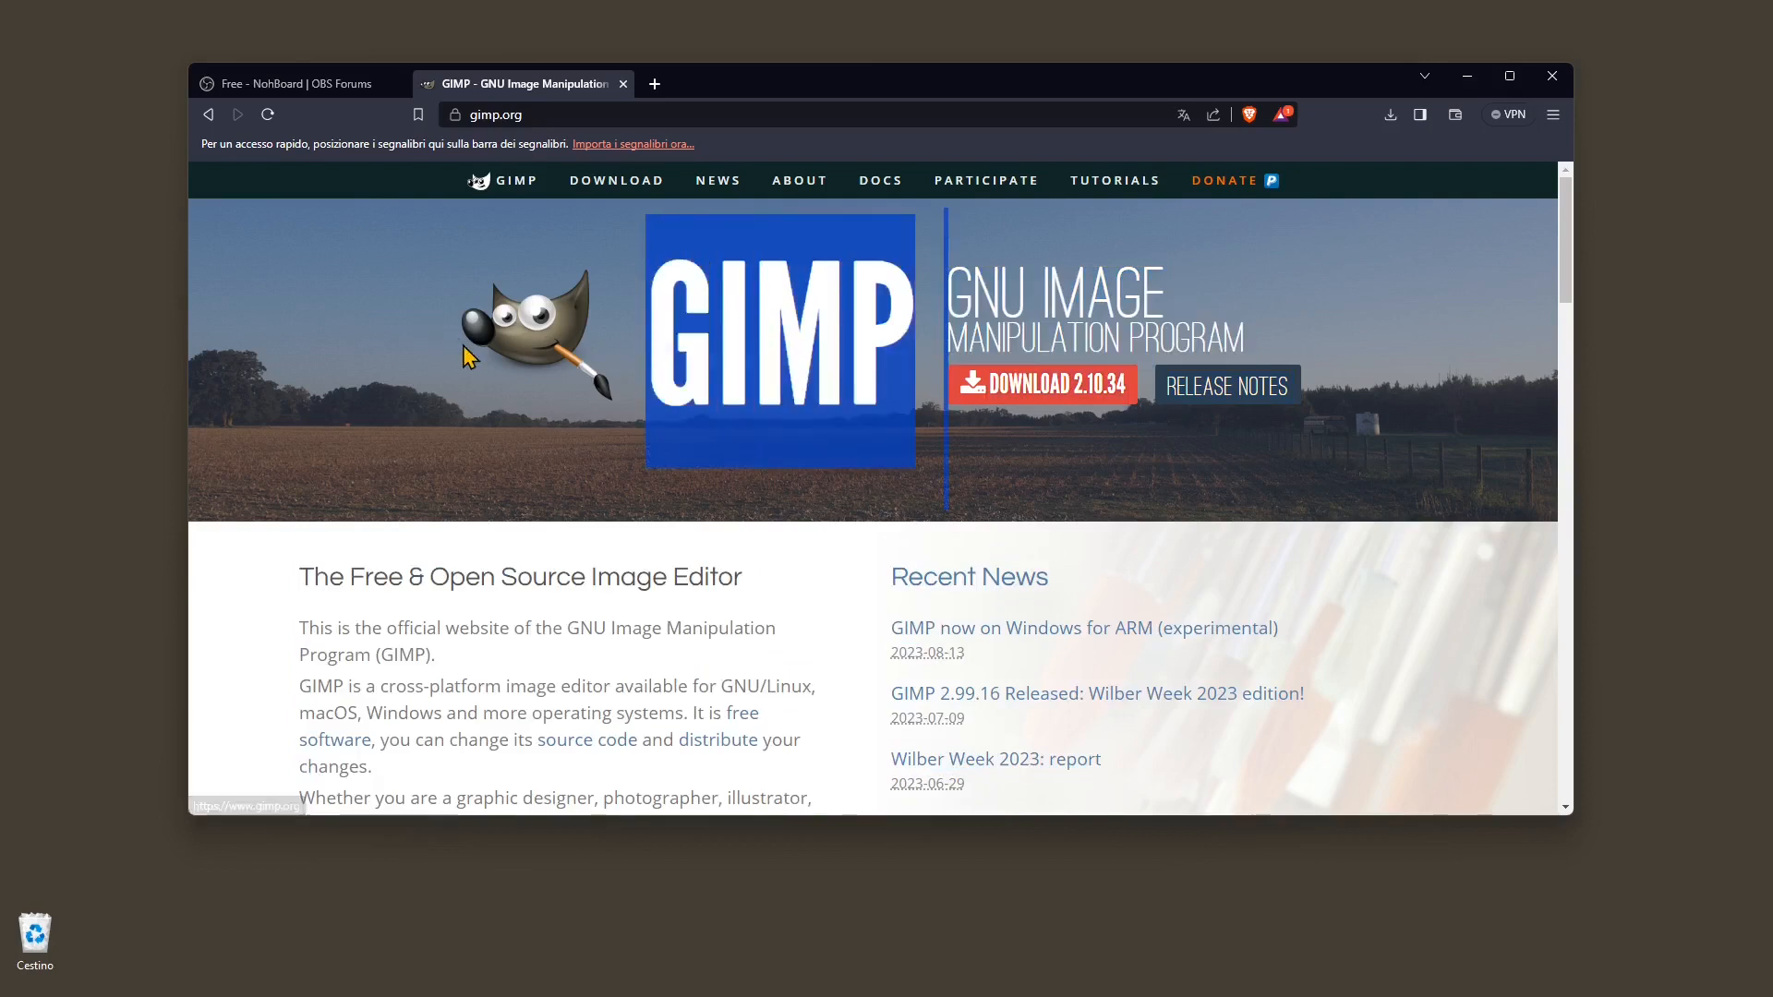
pyautogui.click(497, 445)
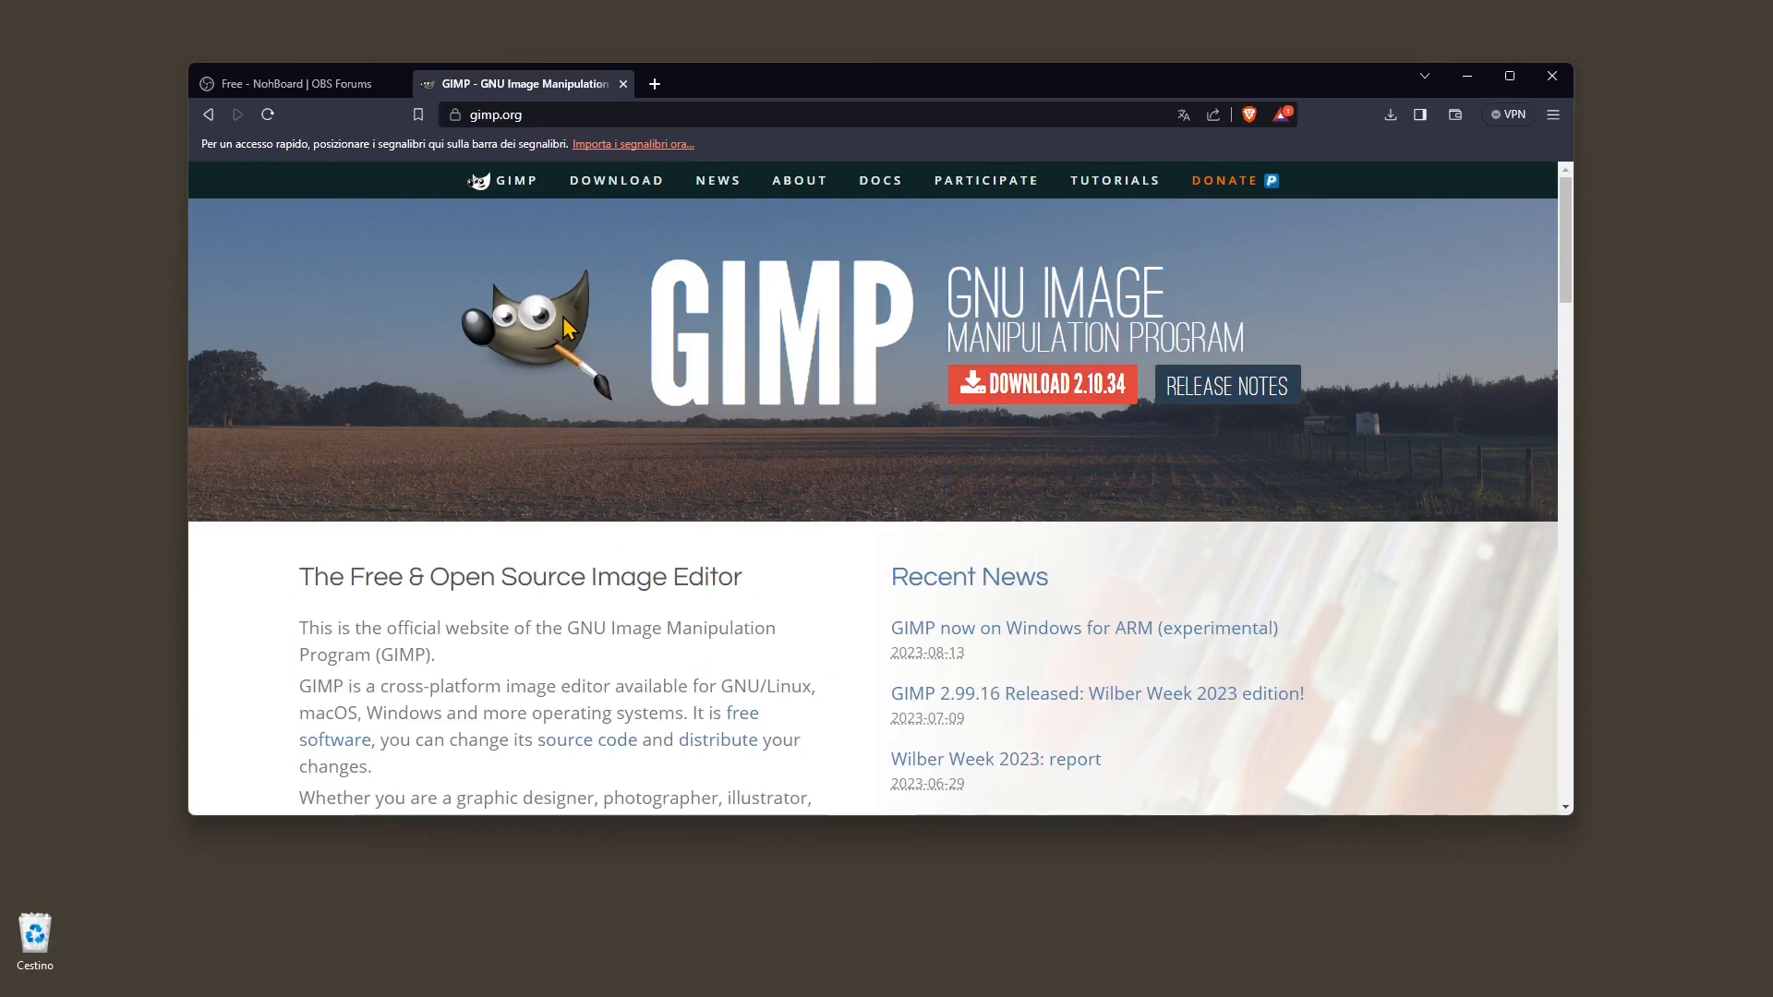
pyautogui.moveTo(419, 318); pyautogui.dragTo(495, 369)
# Save the mascot image from the gimp.org banner as PNG wilber-big in the Assets folder, replacing the existing file.
pyautogui.rightClick(536, 323)
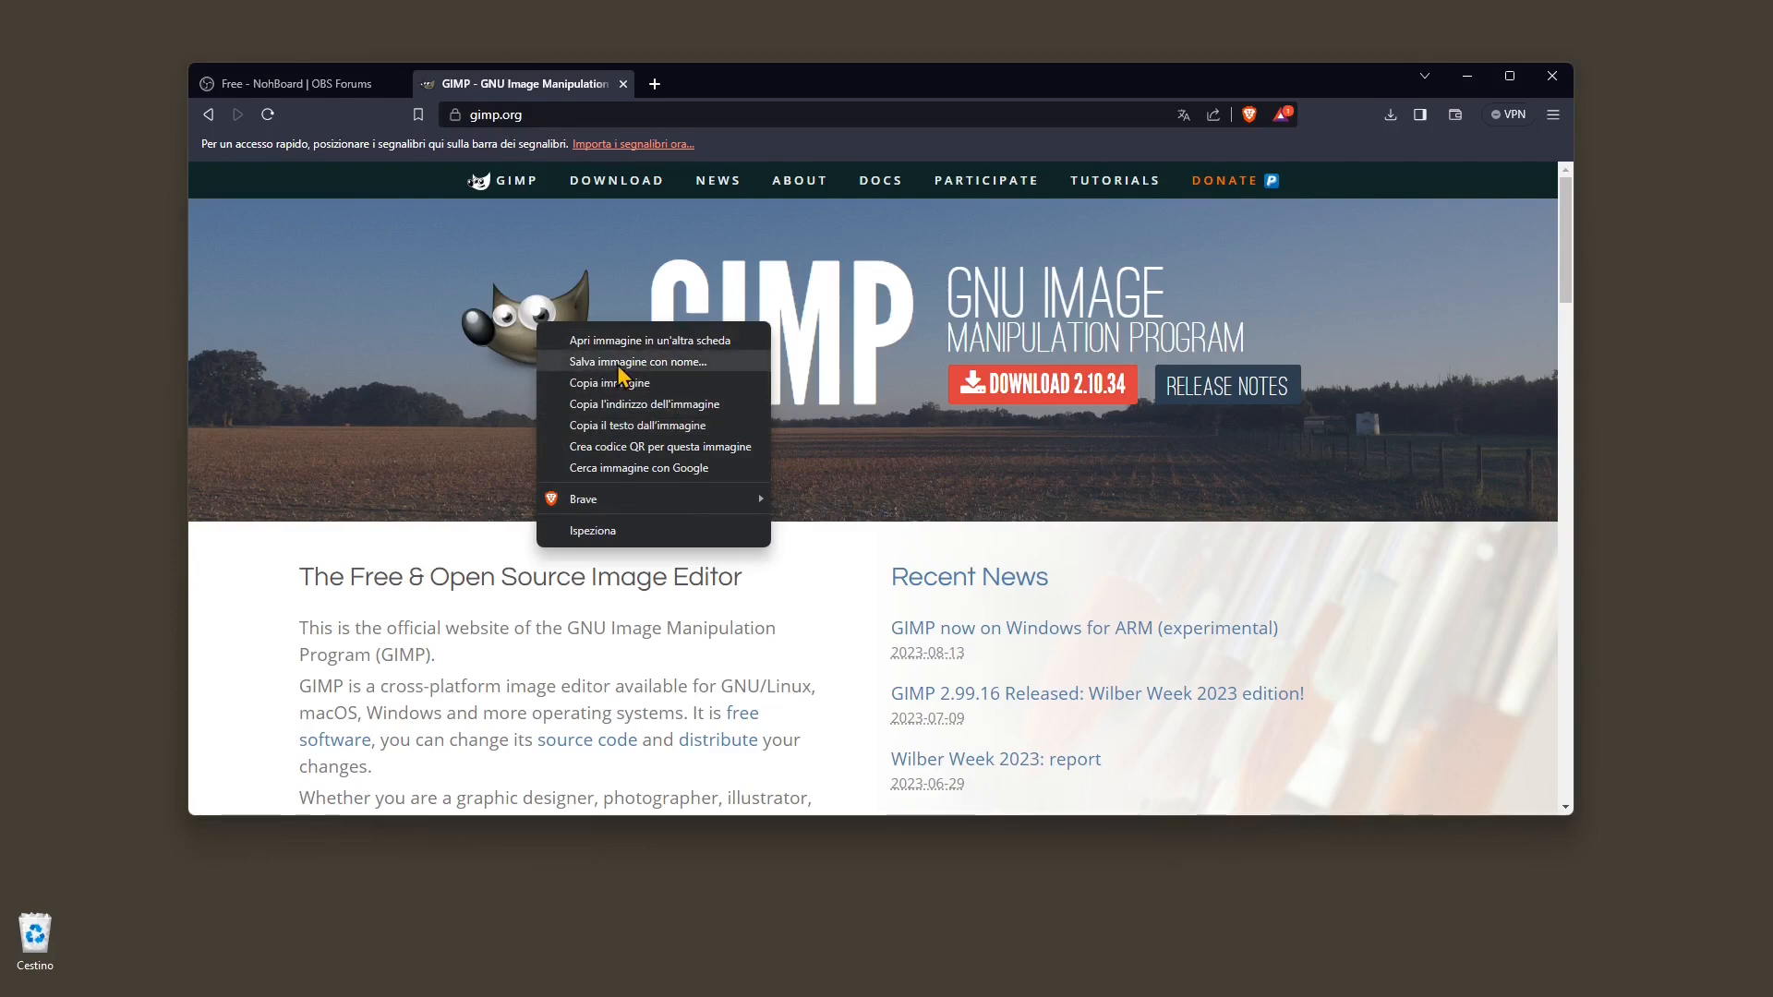
pyautogui.click(619, 365)
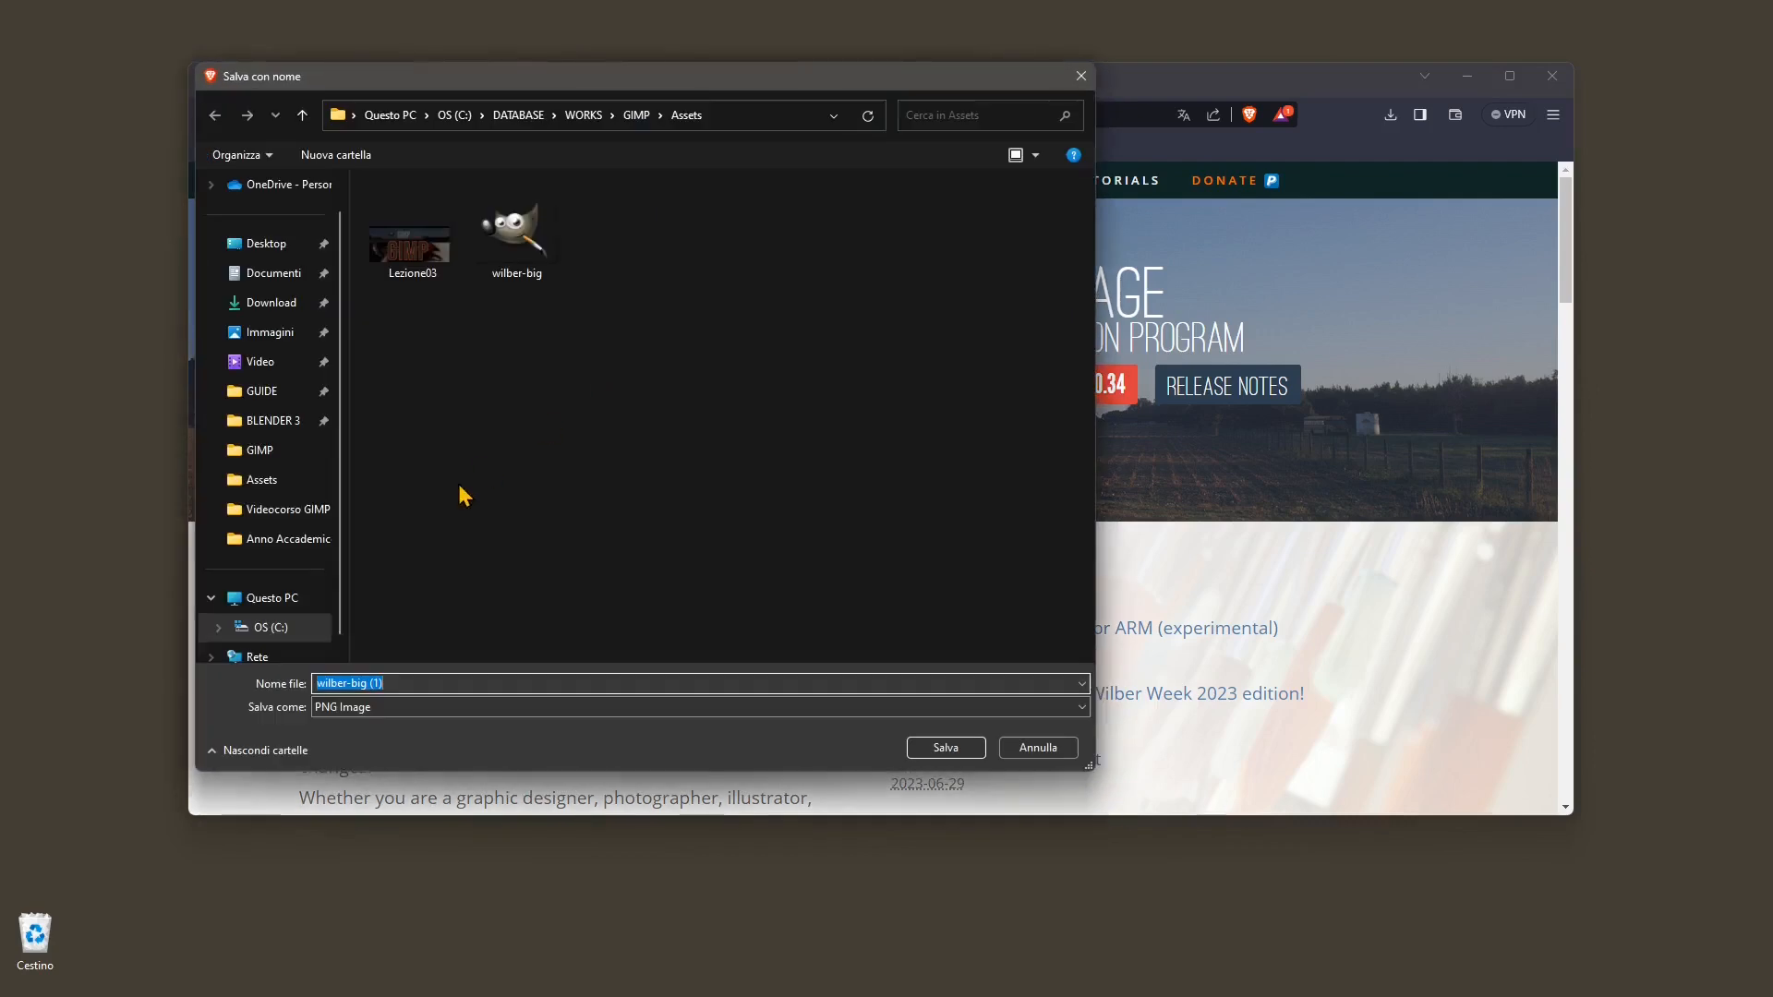
pyautogui.click(534, 270)
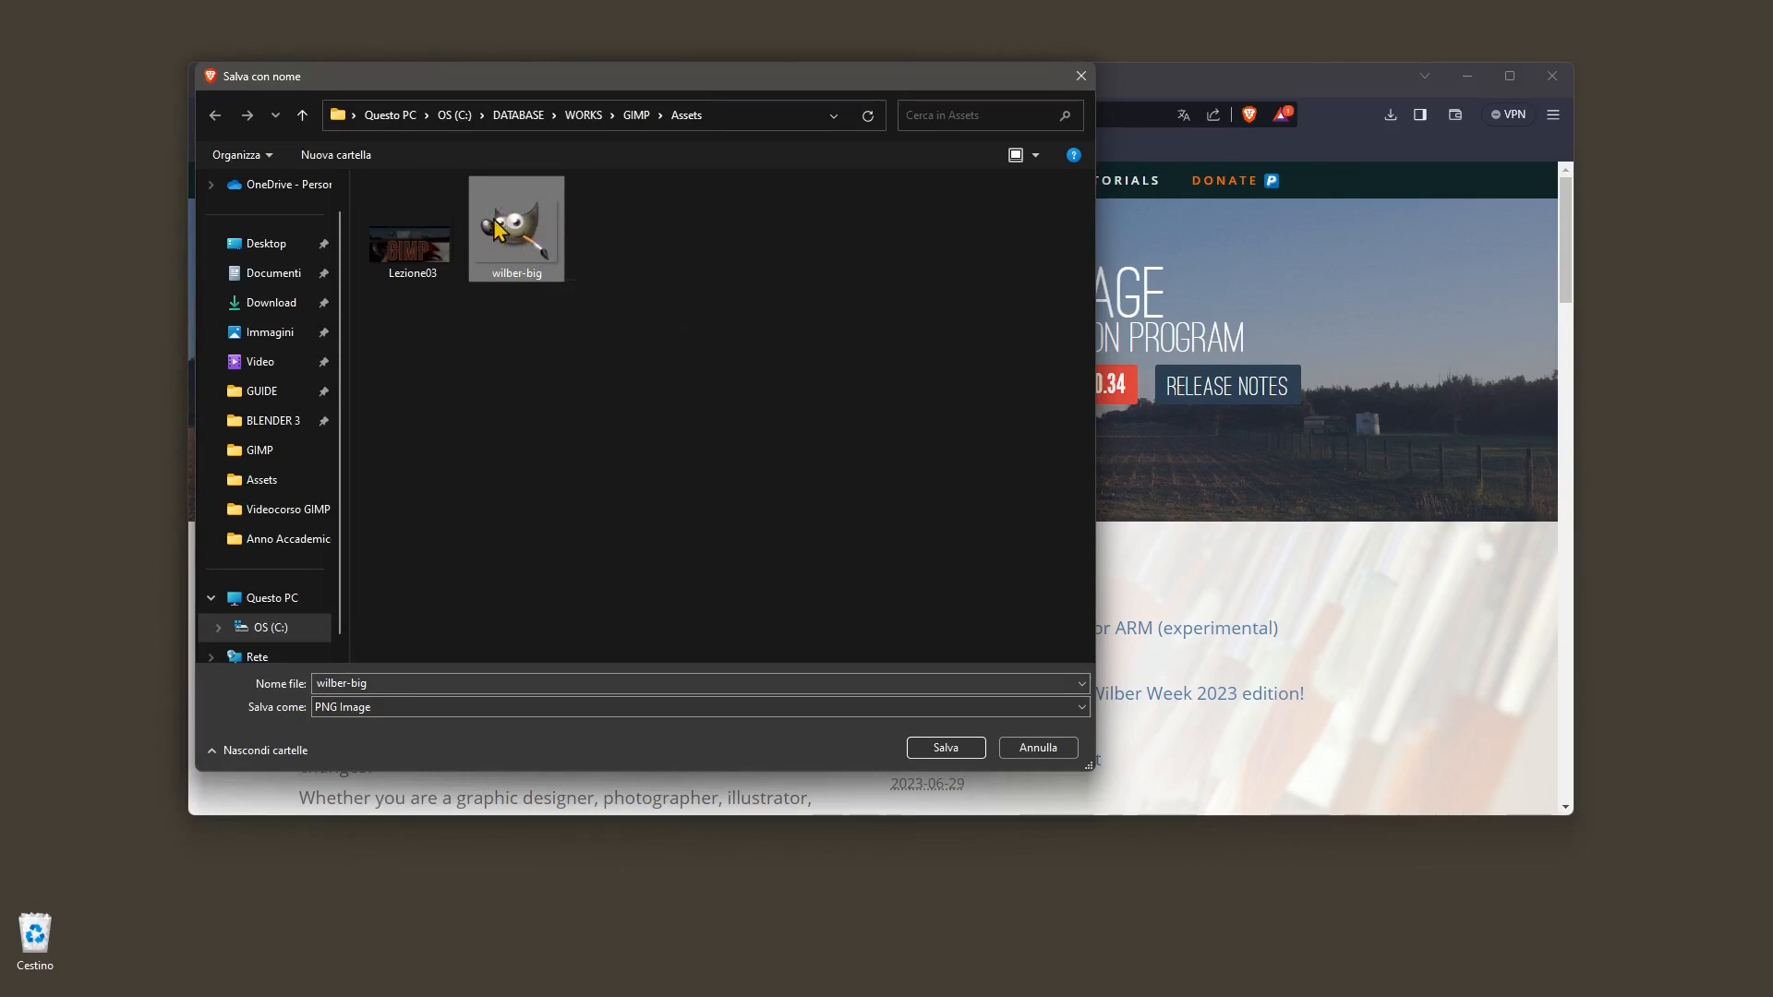
pyautogui.click(344, 708)
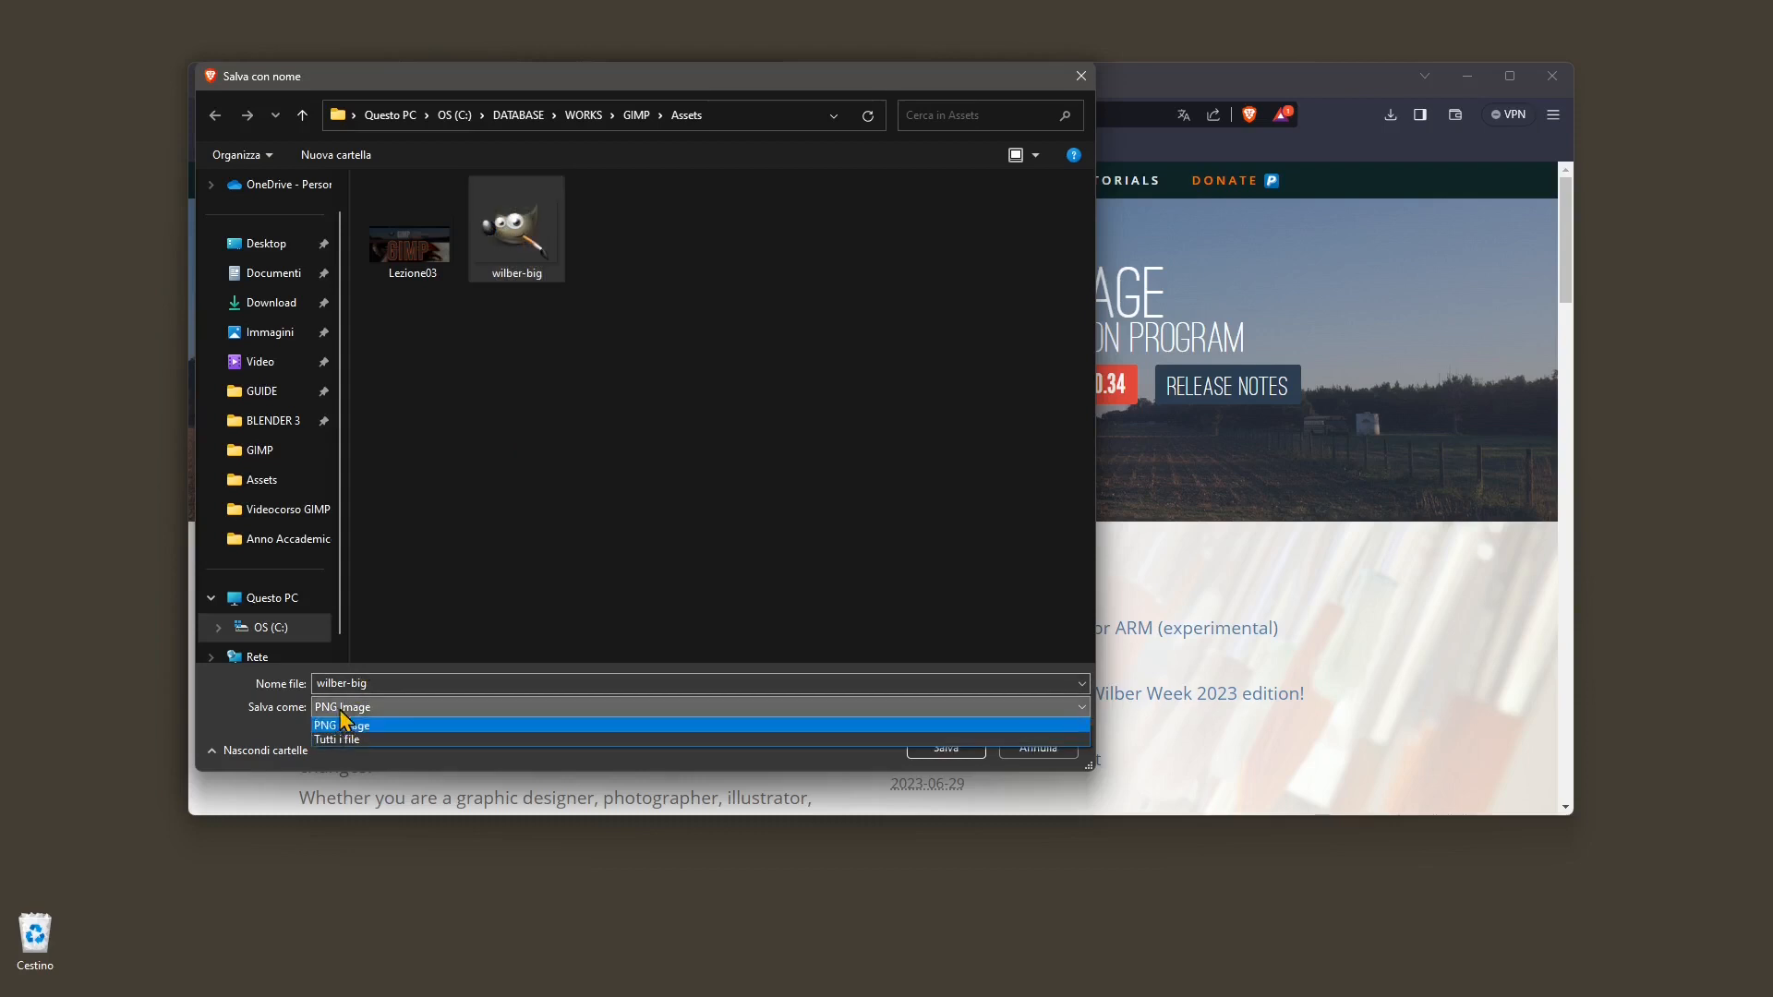
pyautogui.click(346, 726)
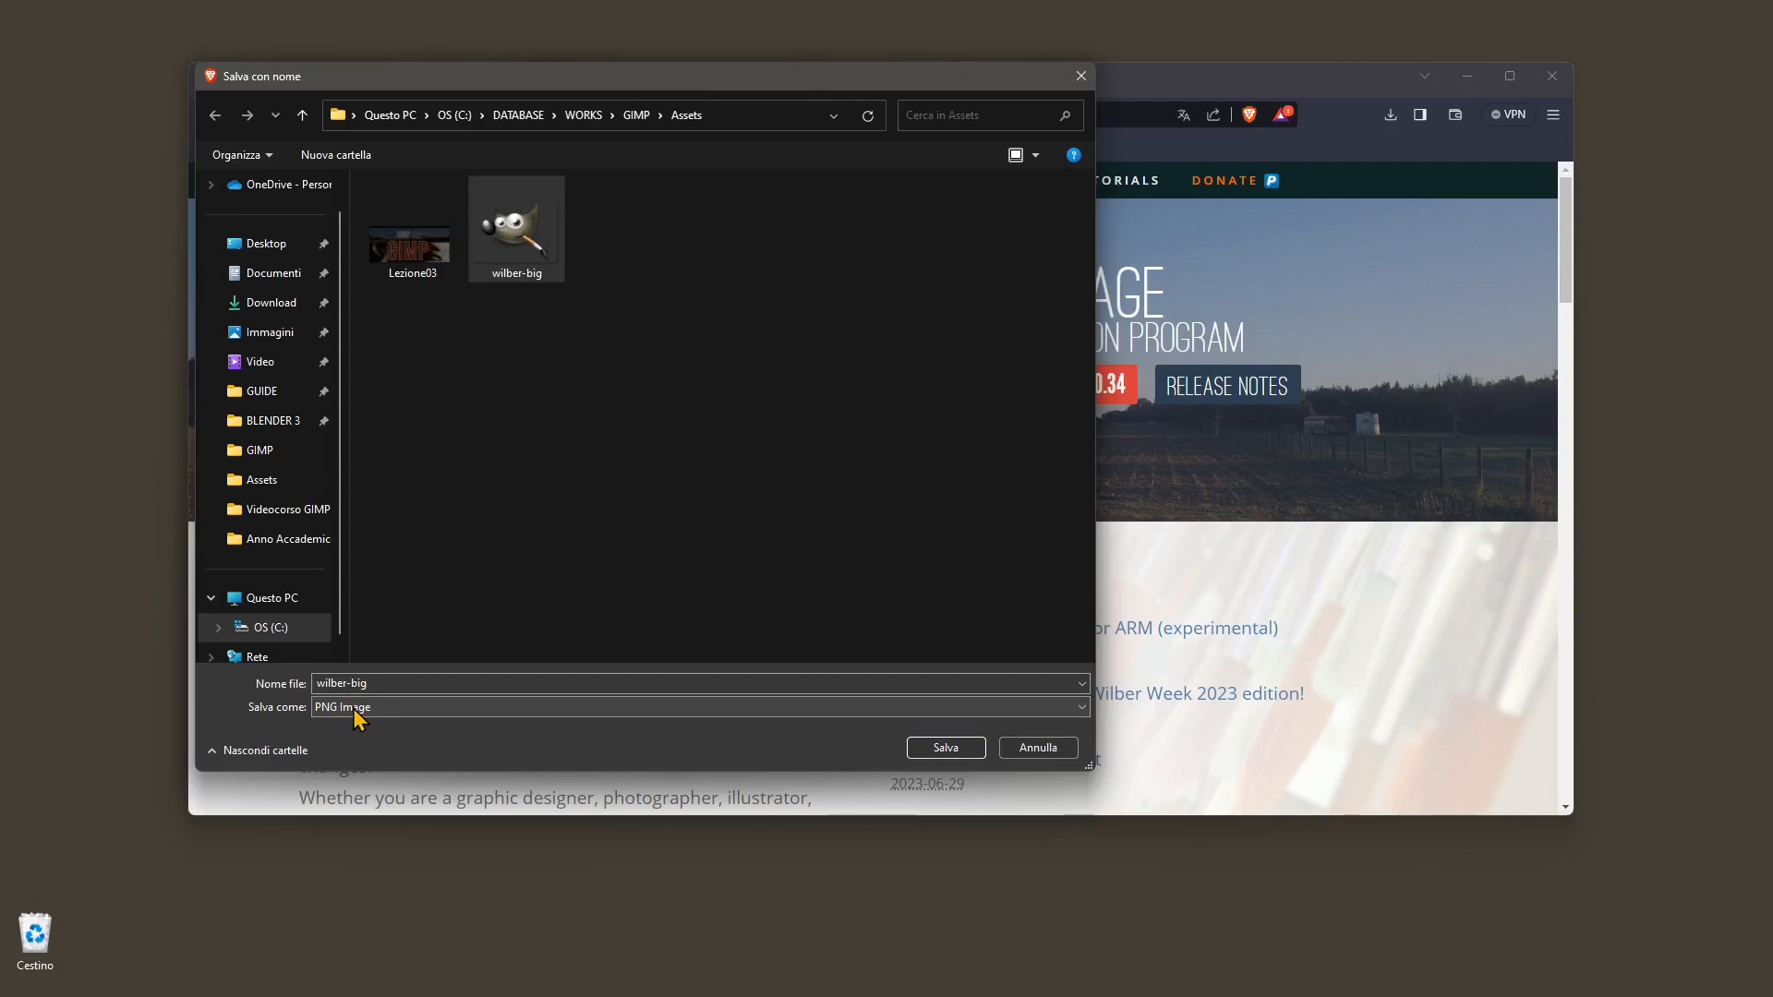
pyautogui.click(543, 231)
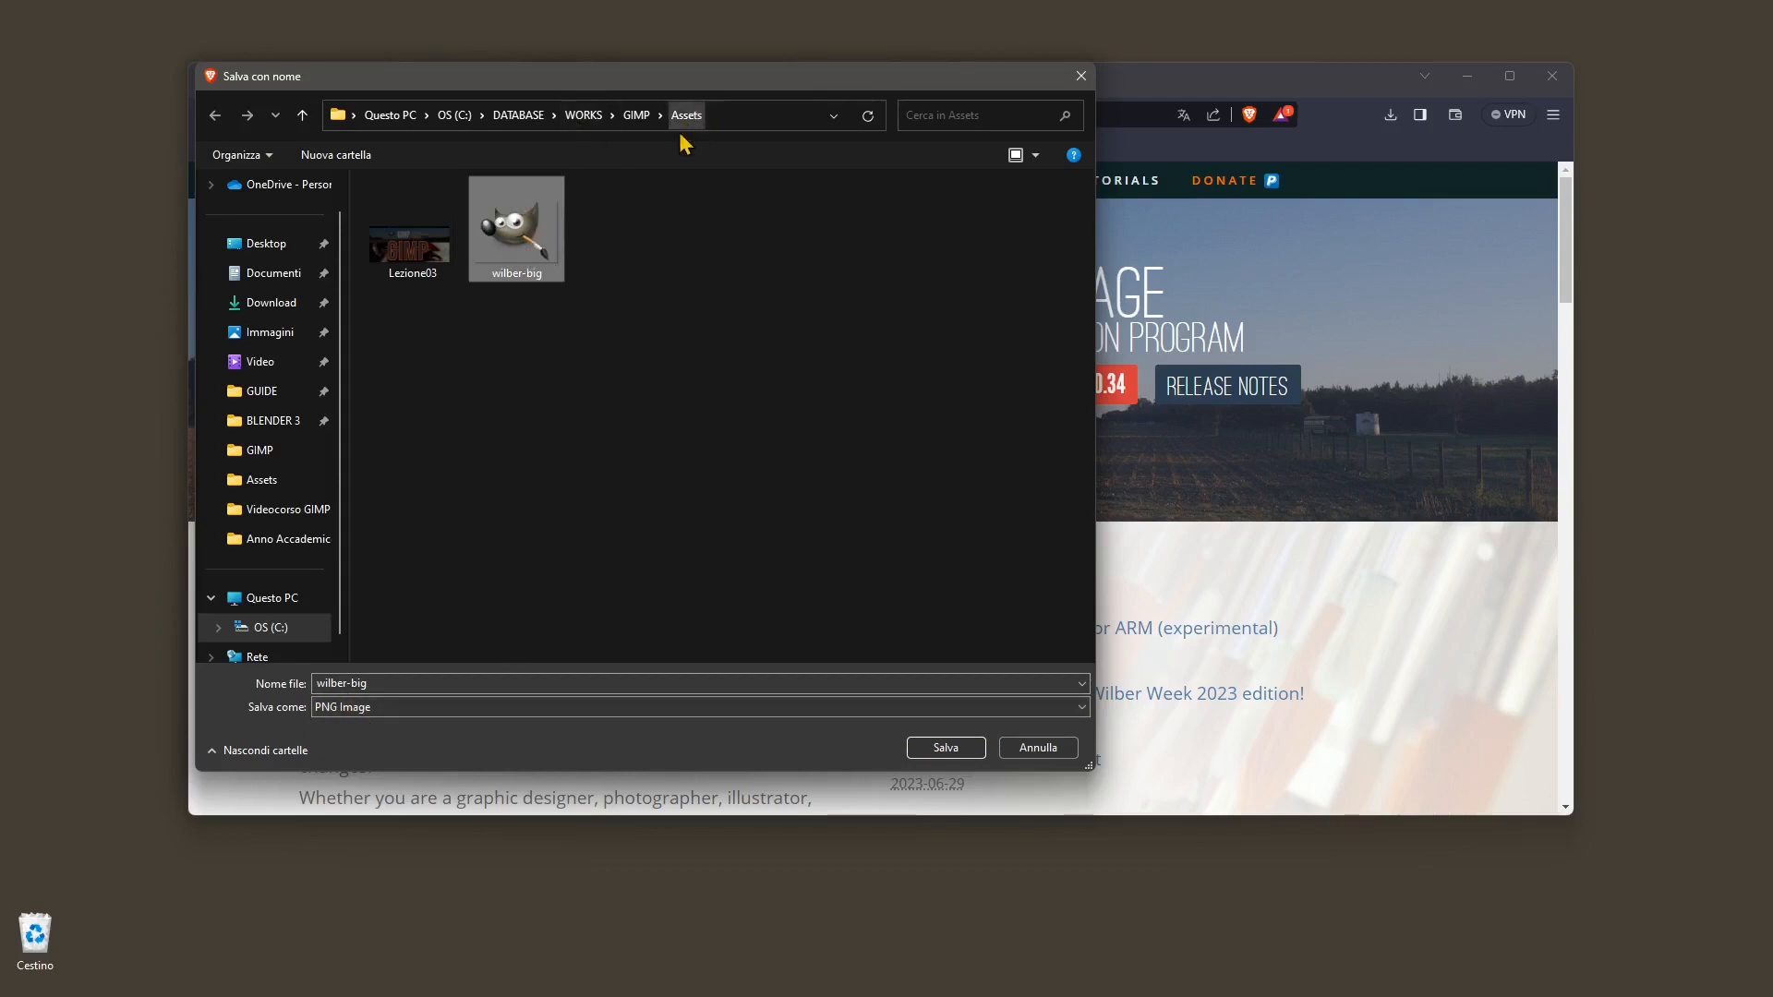
pyautogui.click(942, 748)
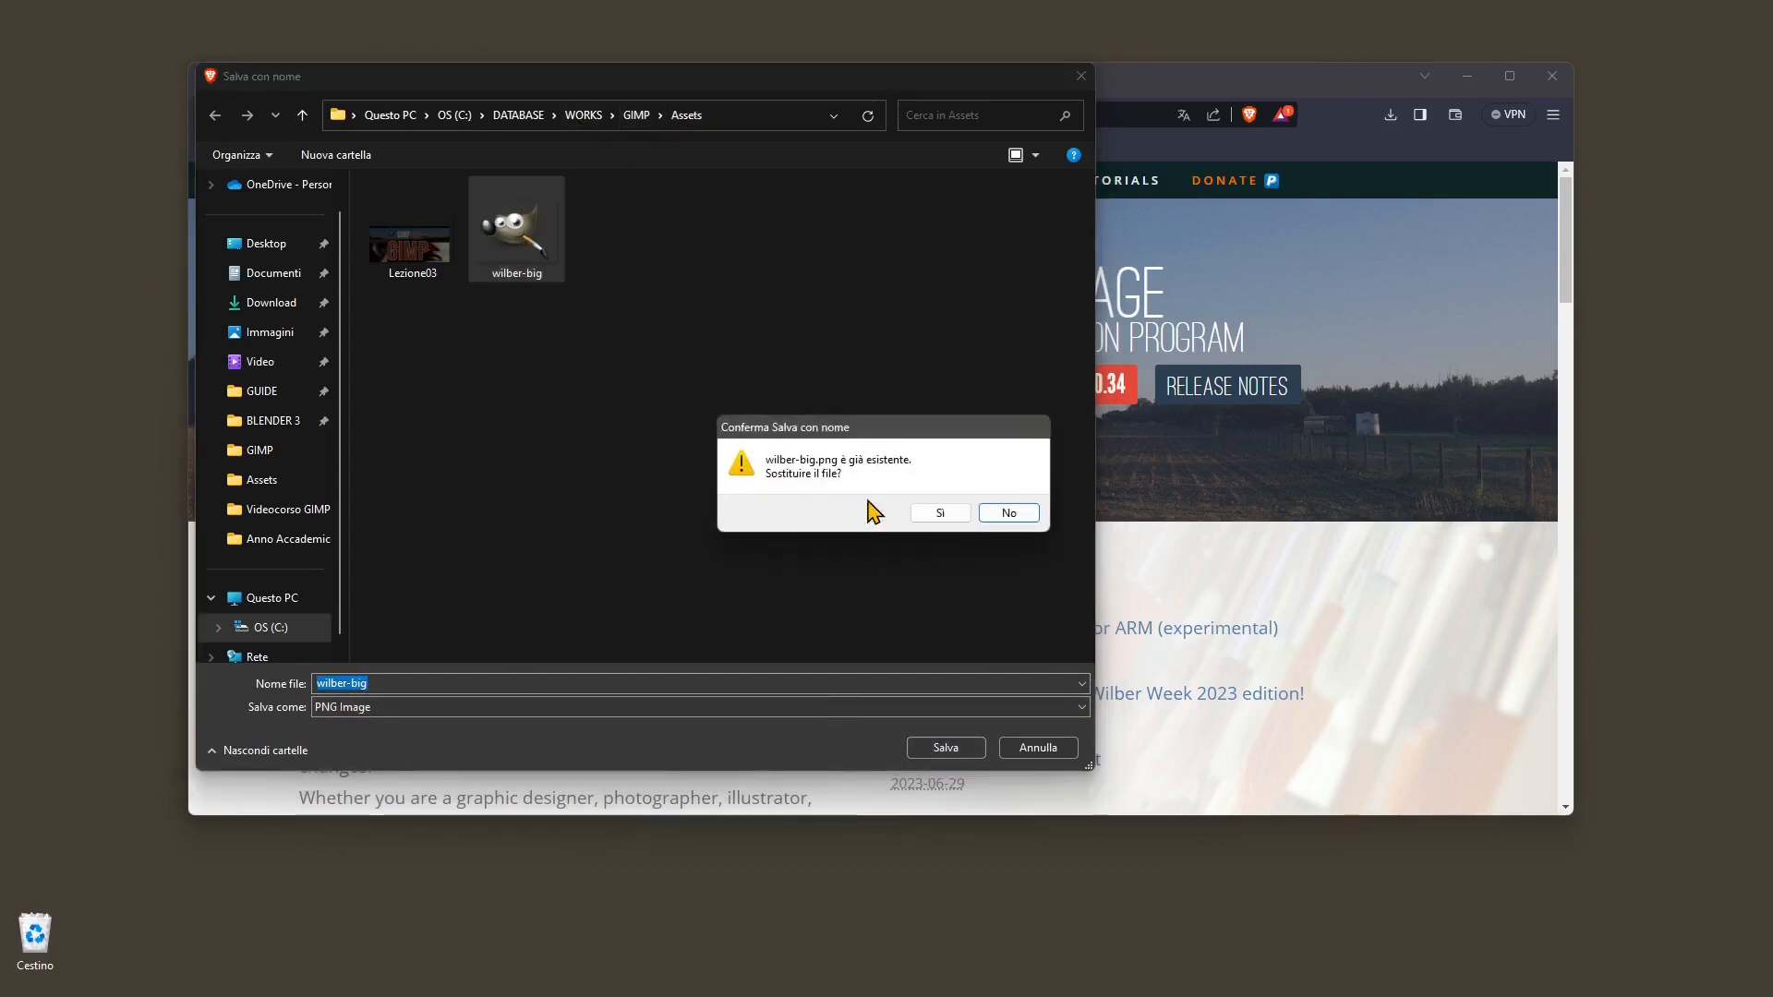
pyautogui.click(940, 512)
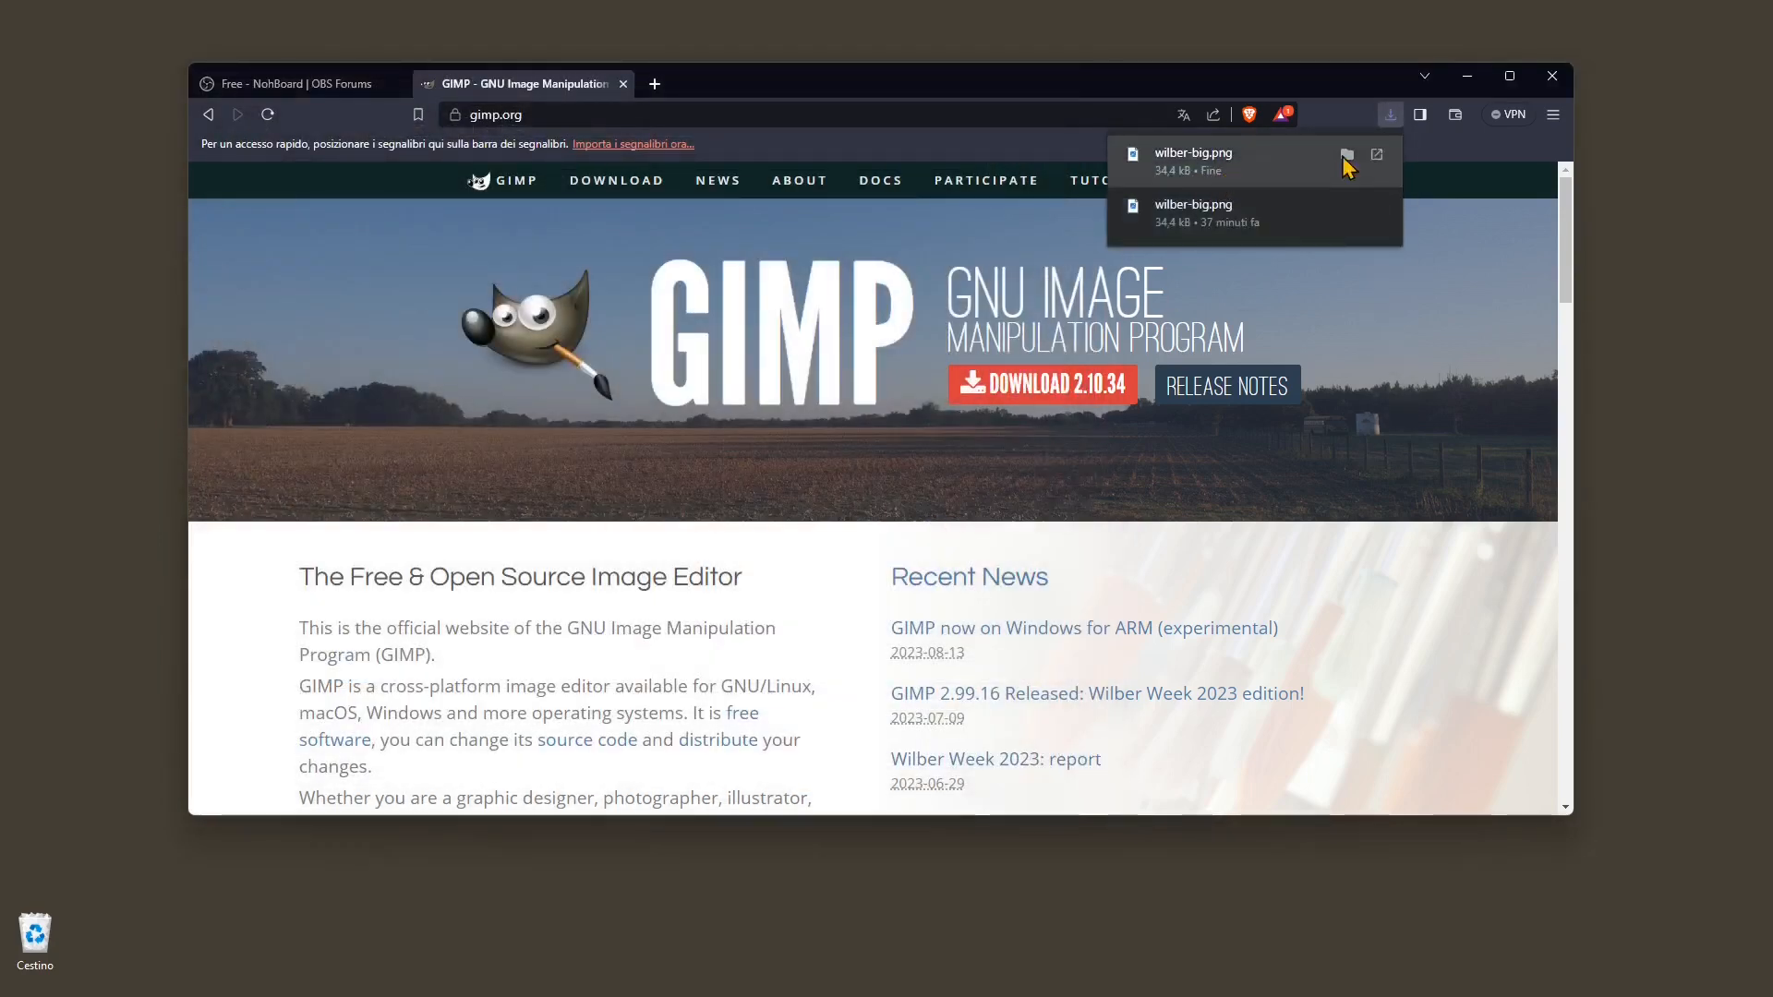
pyautogui.click(1347, 113)
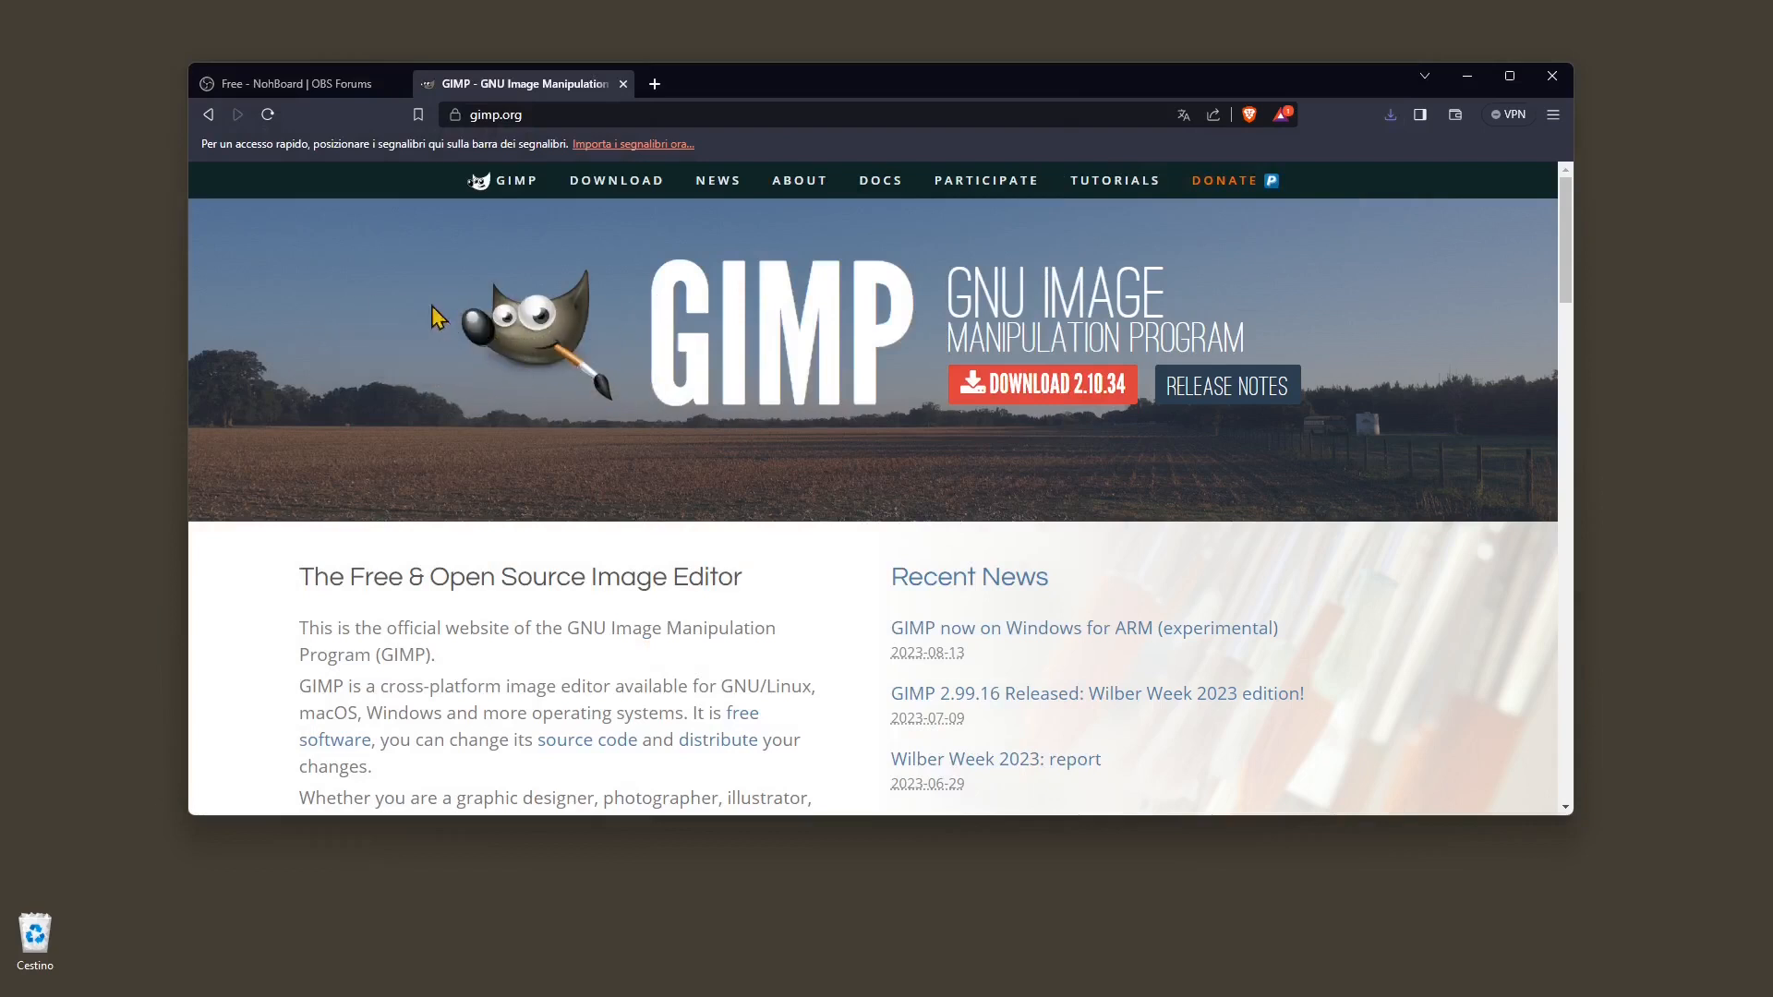
# Copy the mascot image in the gimp.org banner to the clipboard.
pyautogui.doubleClick(562, 374)
pyautogui.rightClick(542, 329)
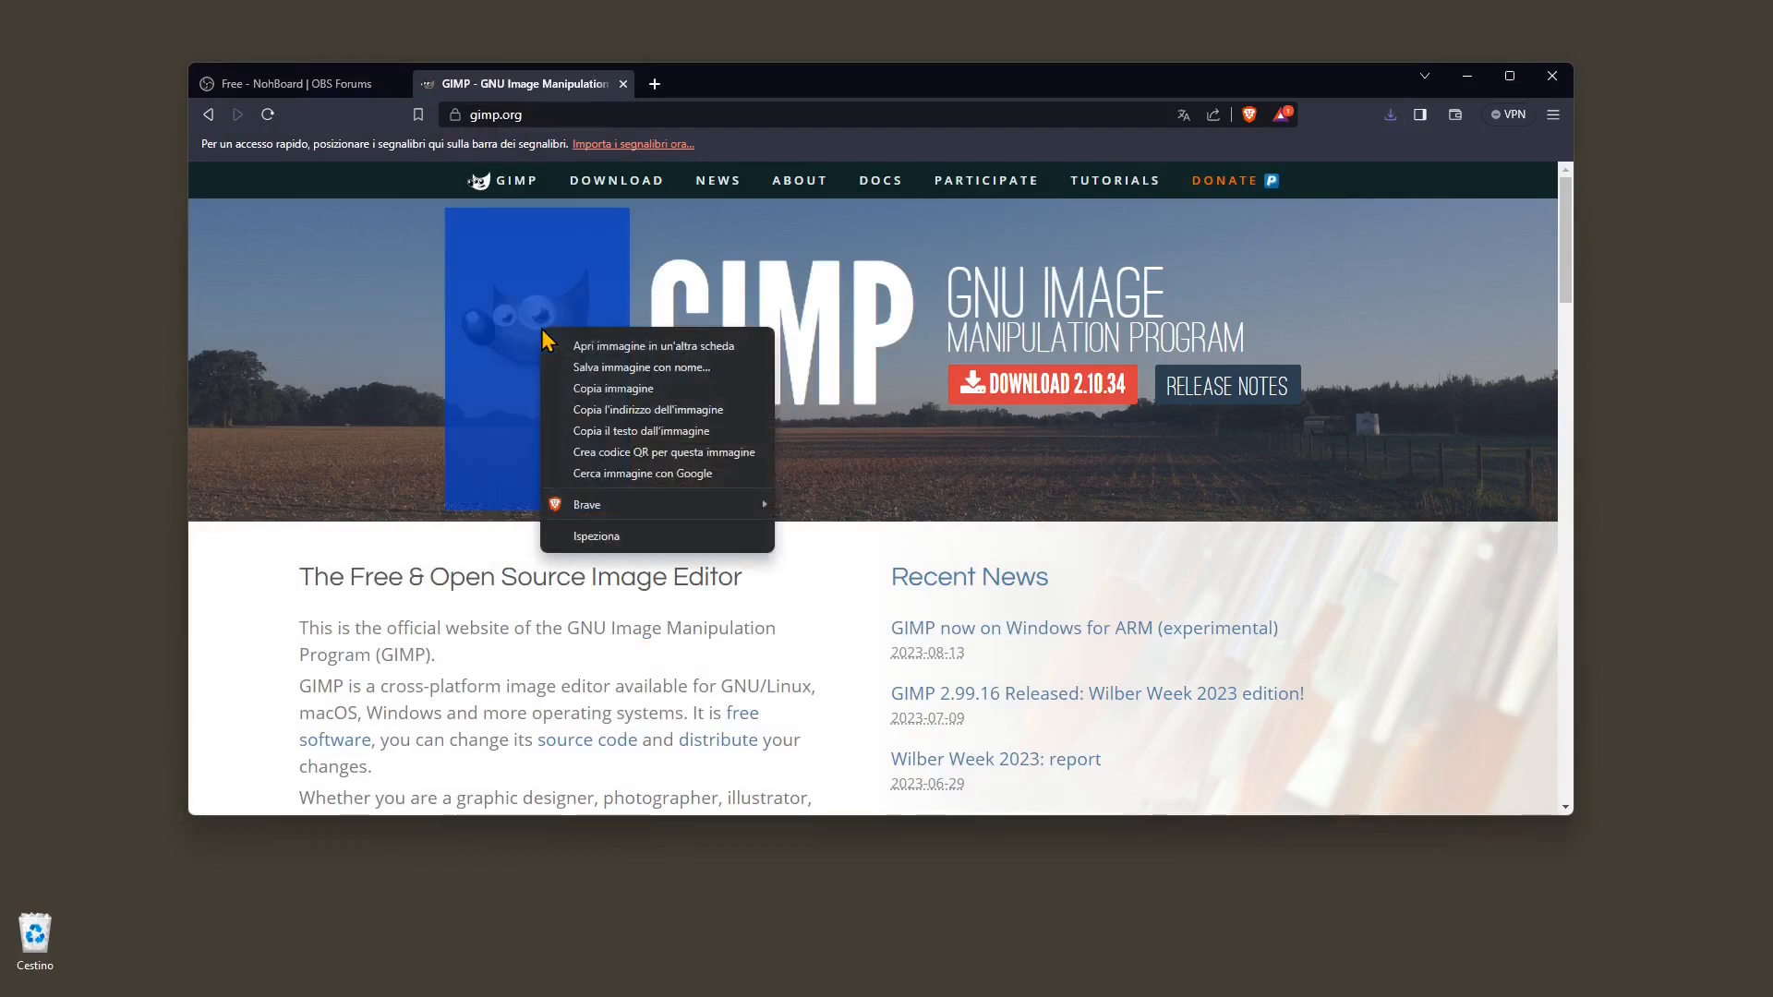
pyautogui.click(613, 389)
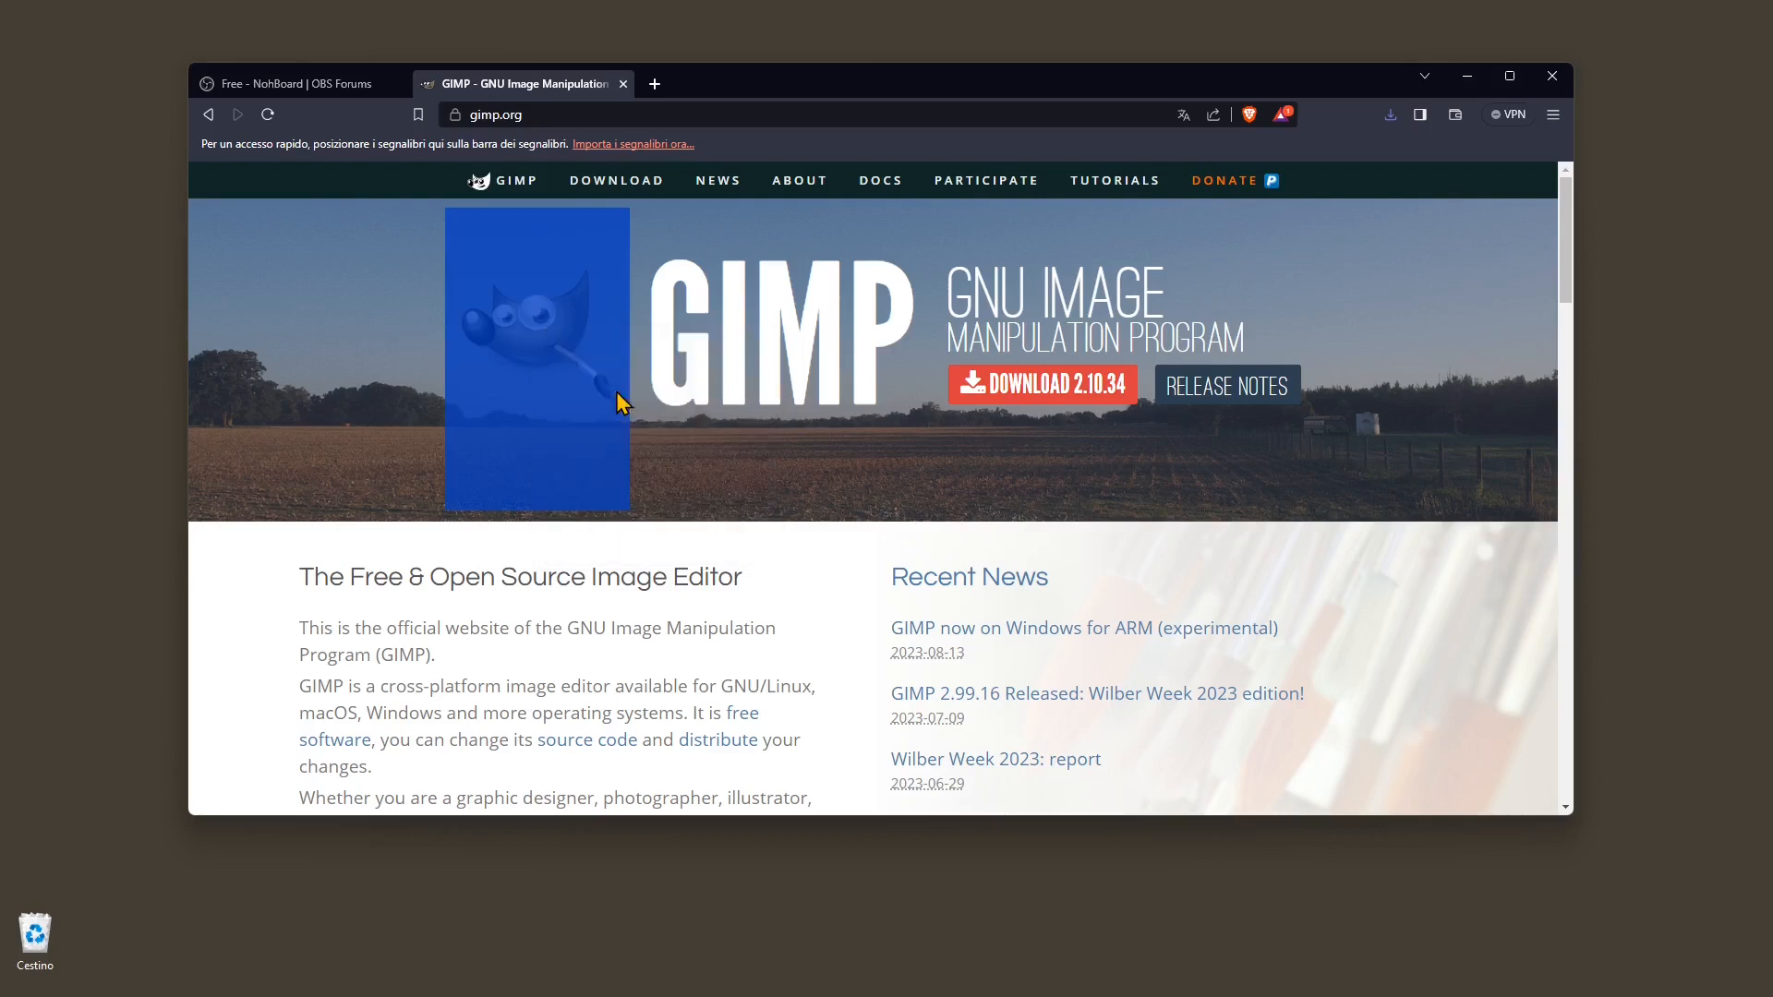
# Open the mascot image's own address in a new browser tab and copy its full URL.
pyautogui.rightClick(530, 334)
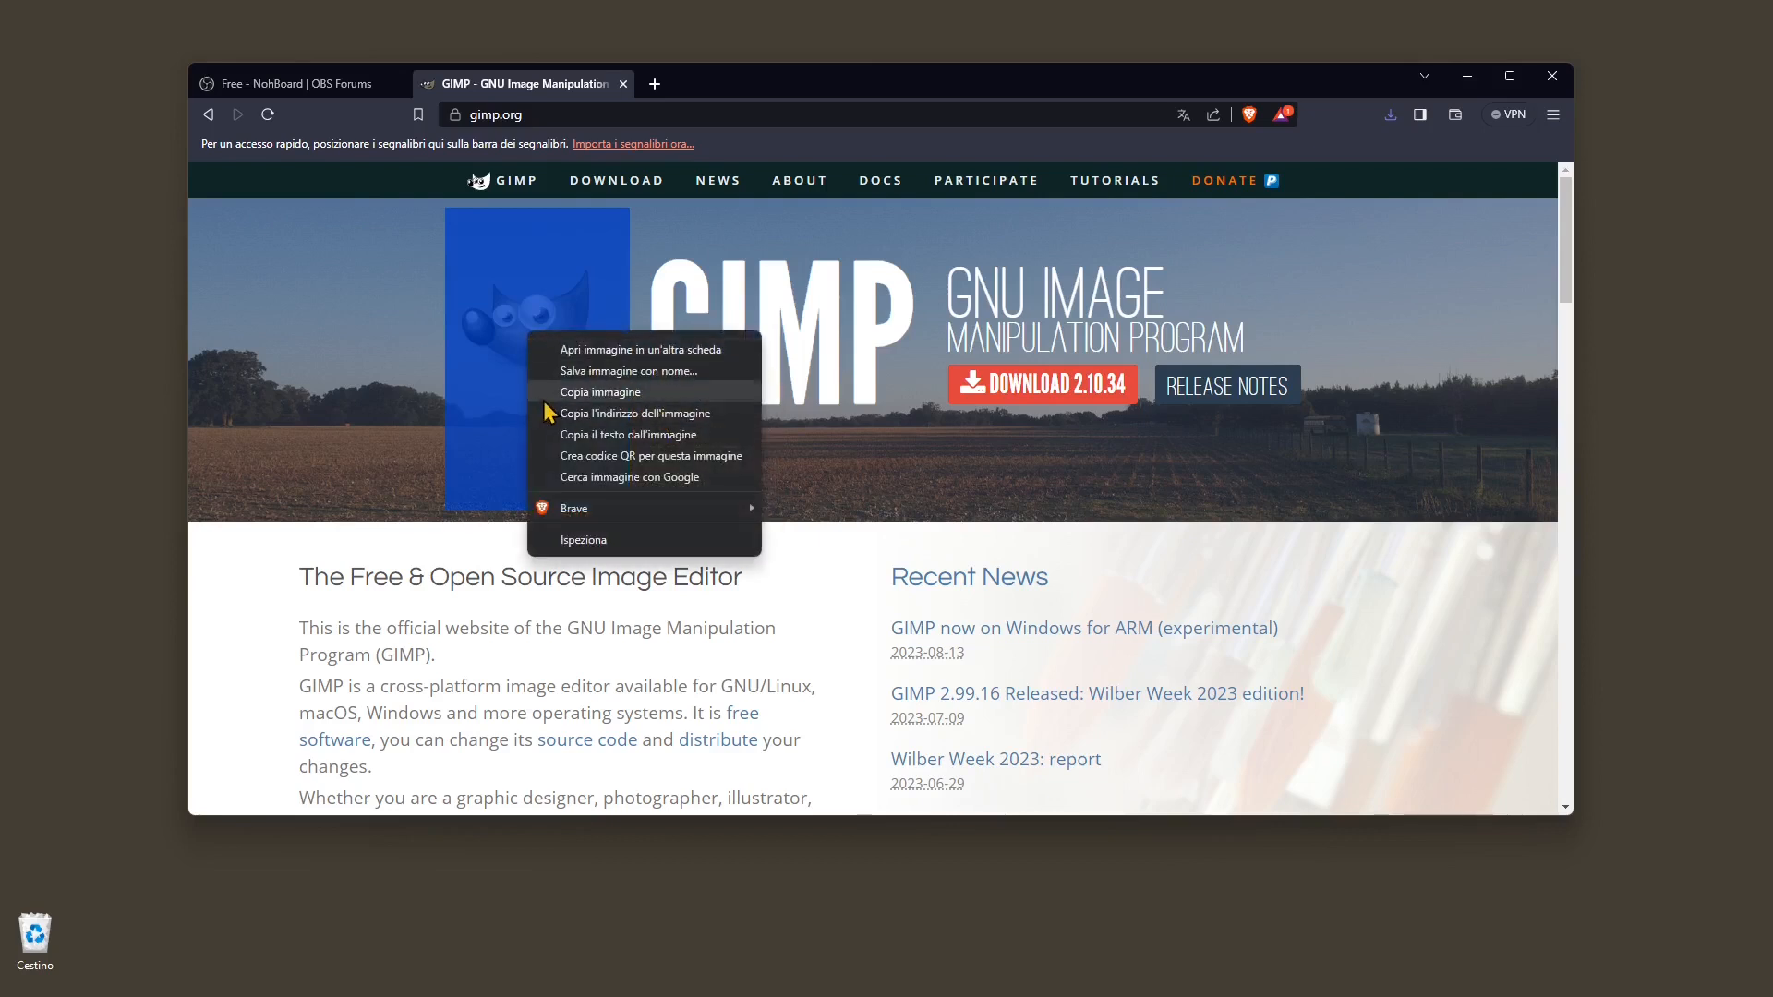
pyautogui.click(611, 422)
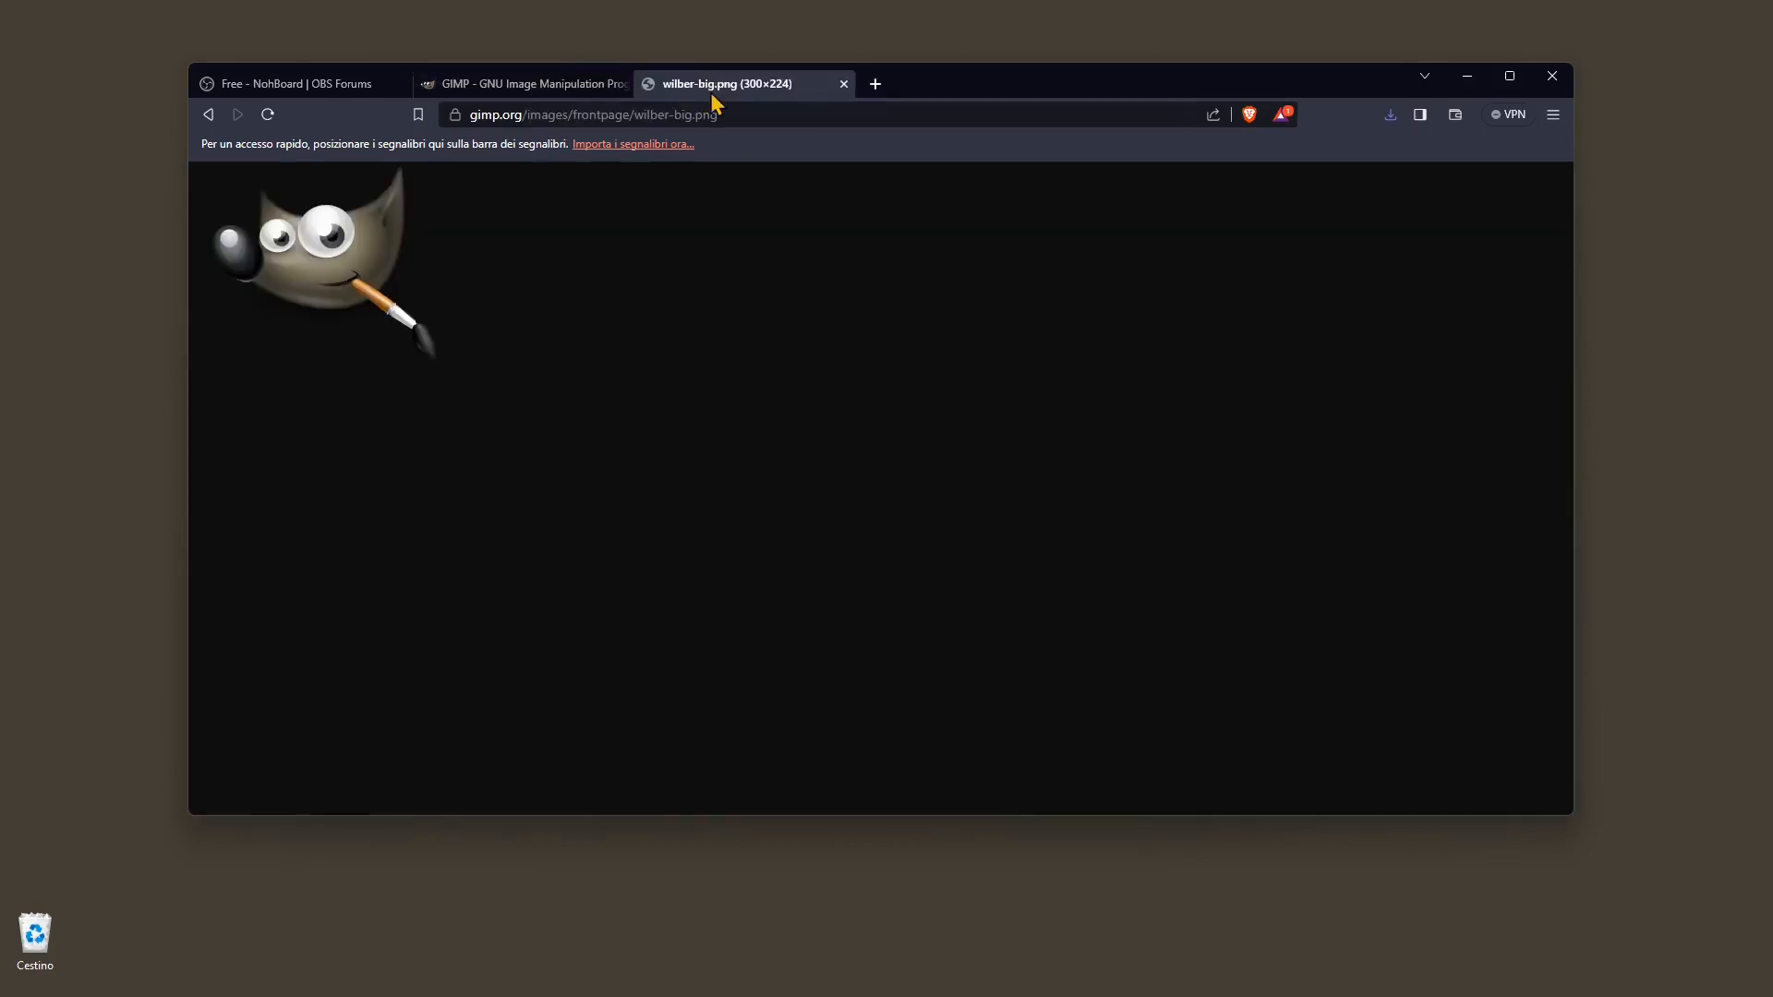
pyautogui.click(698, 117)
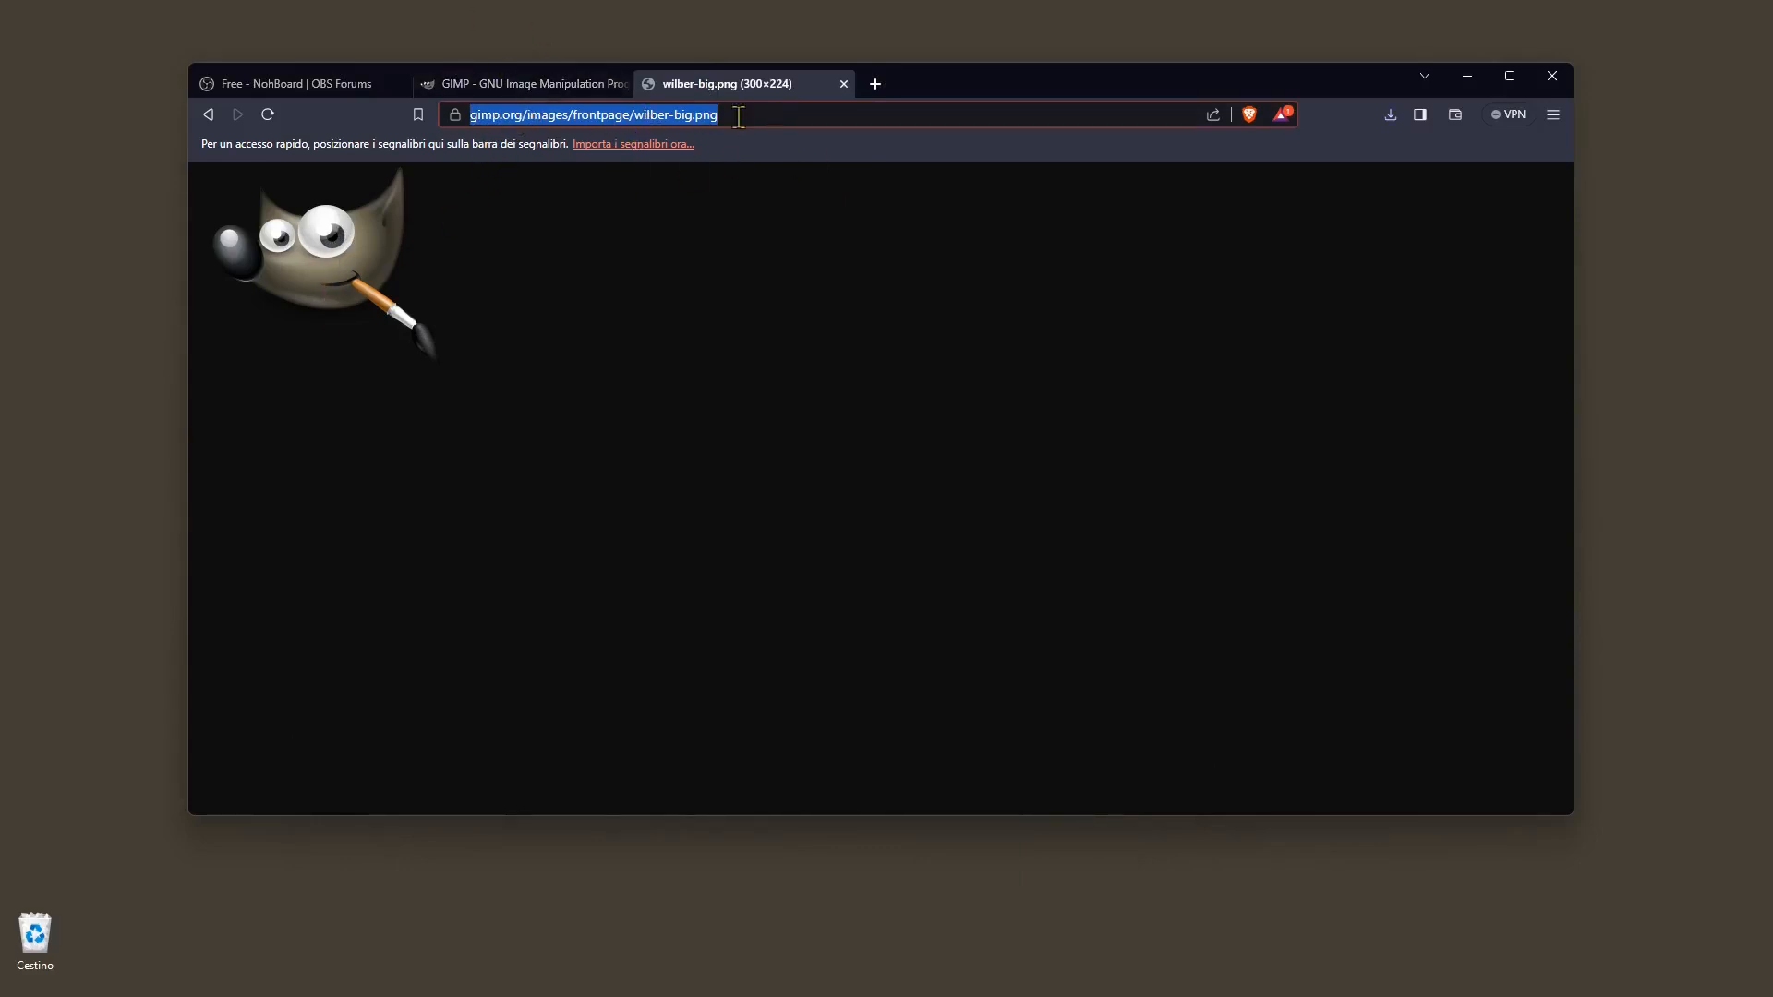
pyautogui.click(689, 118)
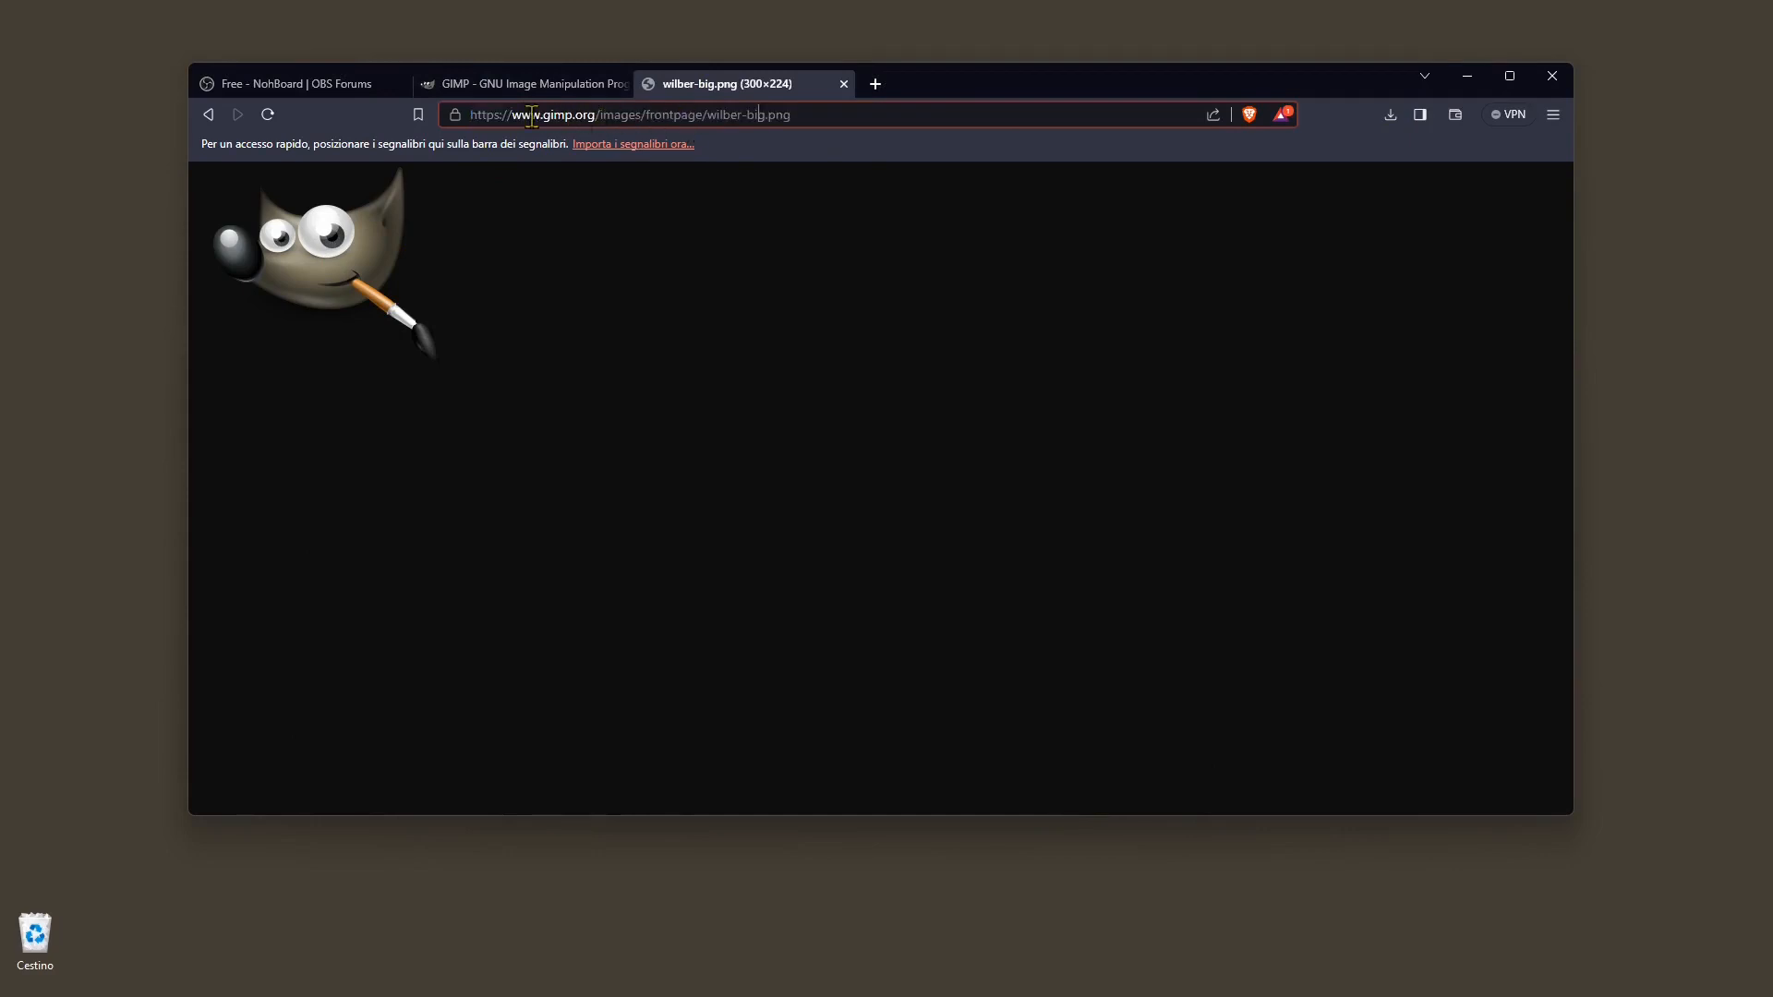
pyautogui.moveTo(468, 115); pyautogui.dragTo(795, 132)
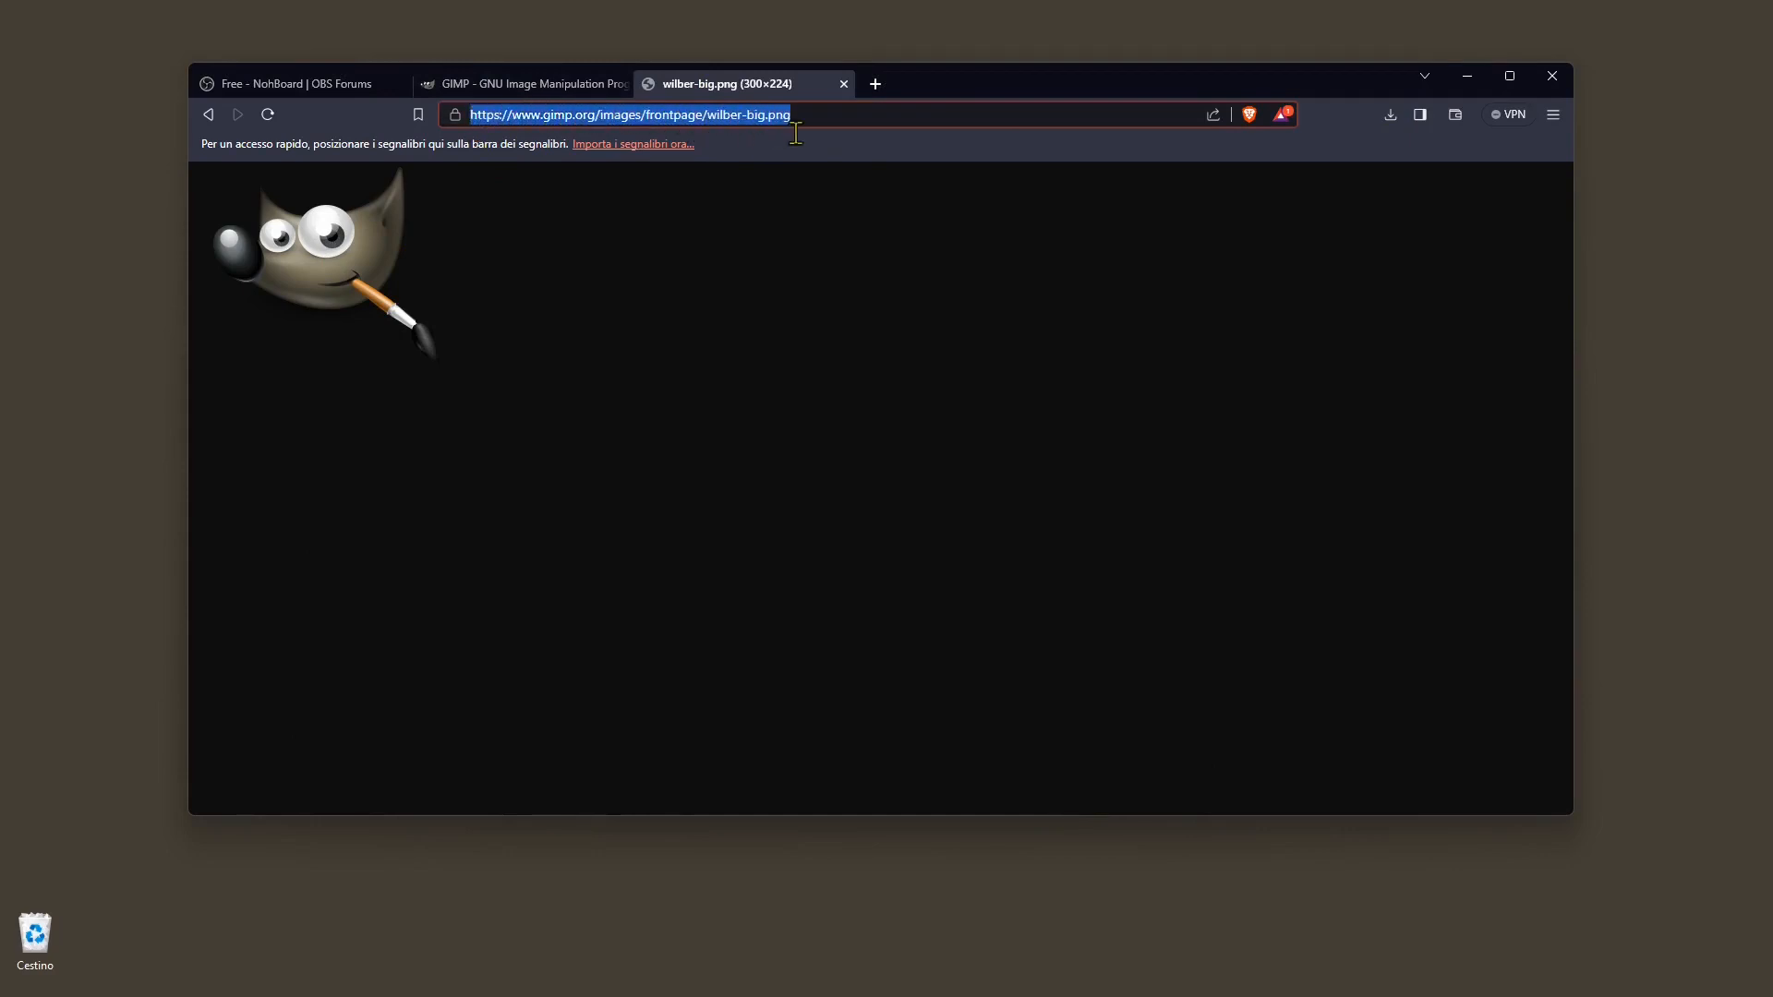
pyautogui.rightClick(594, 121)
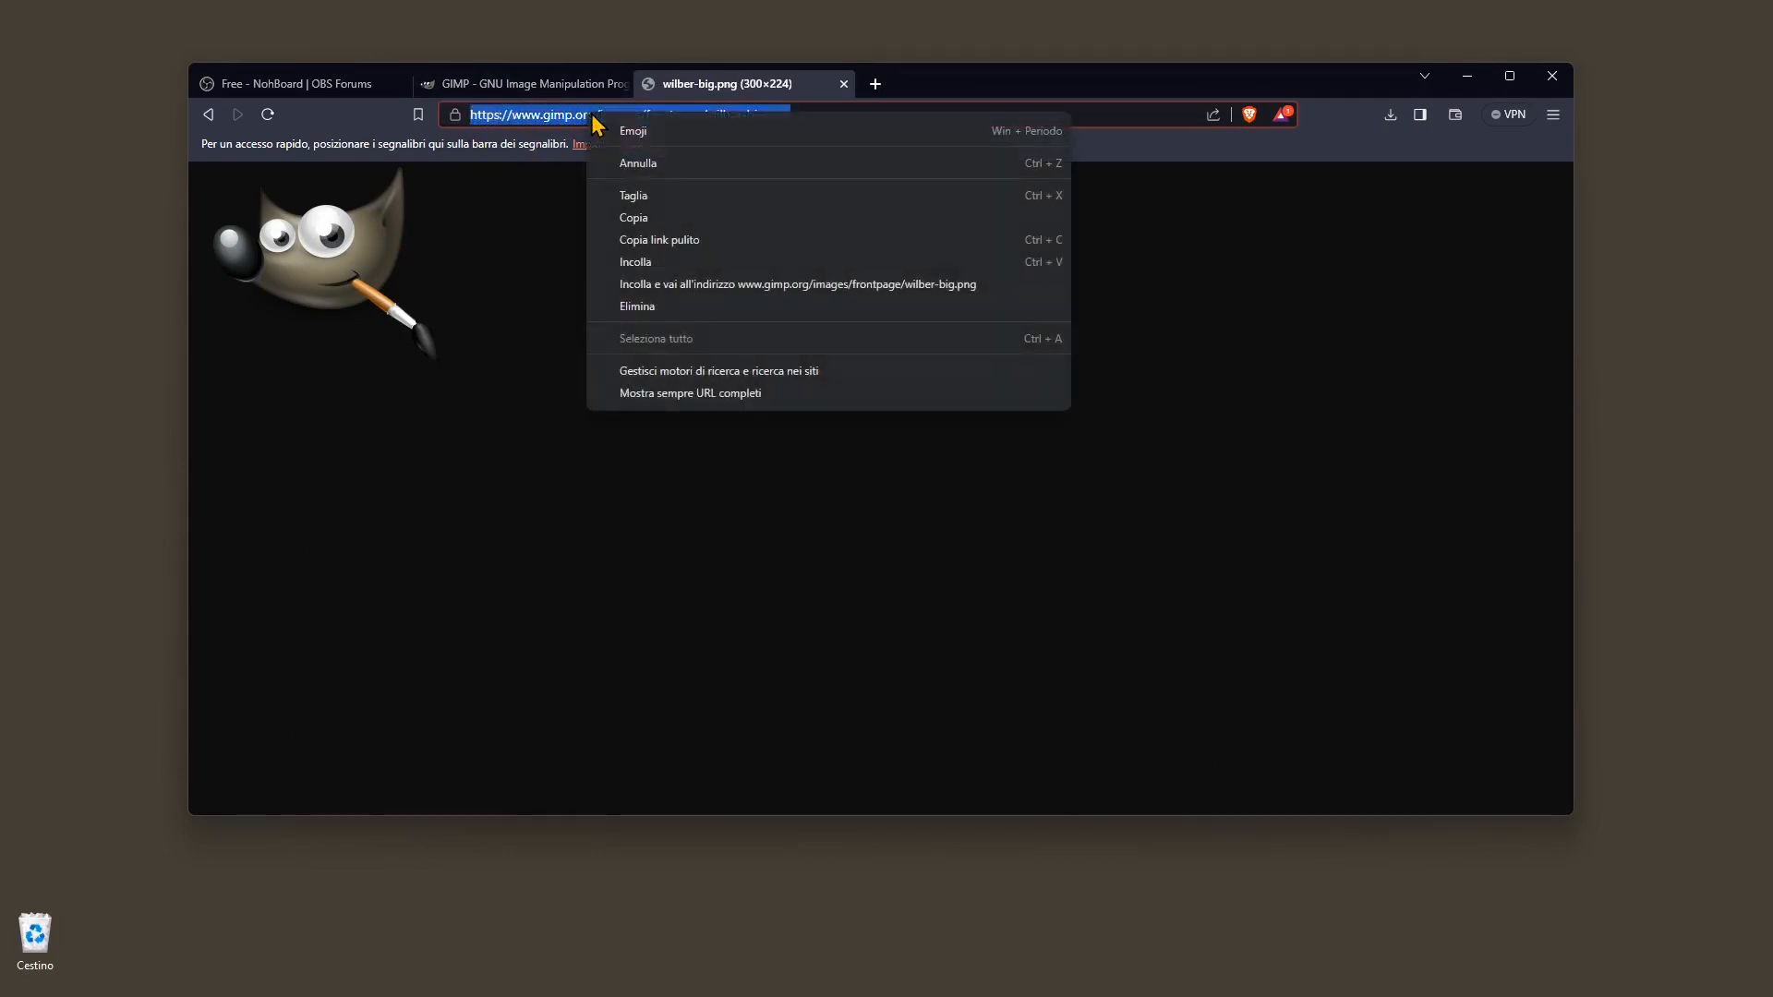
pyautogui.click(641, 221)
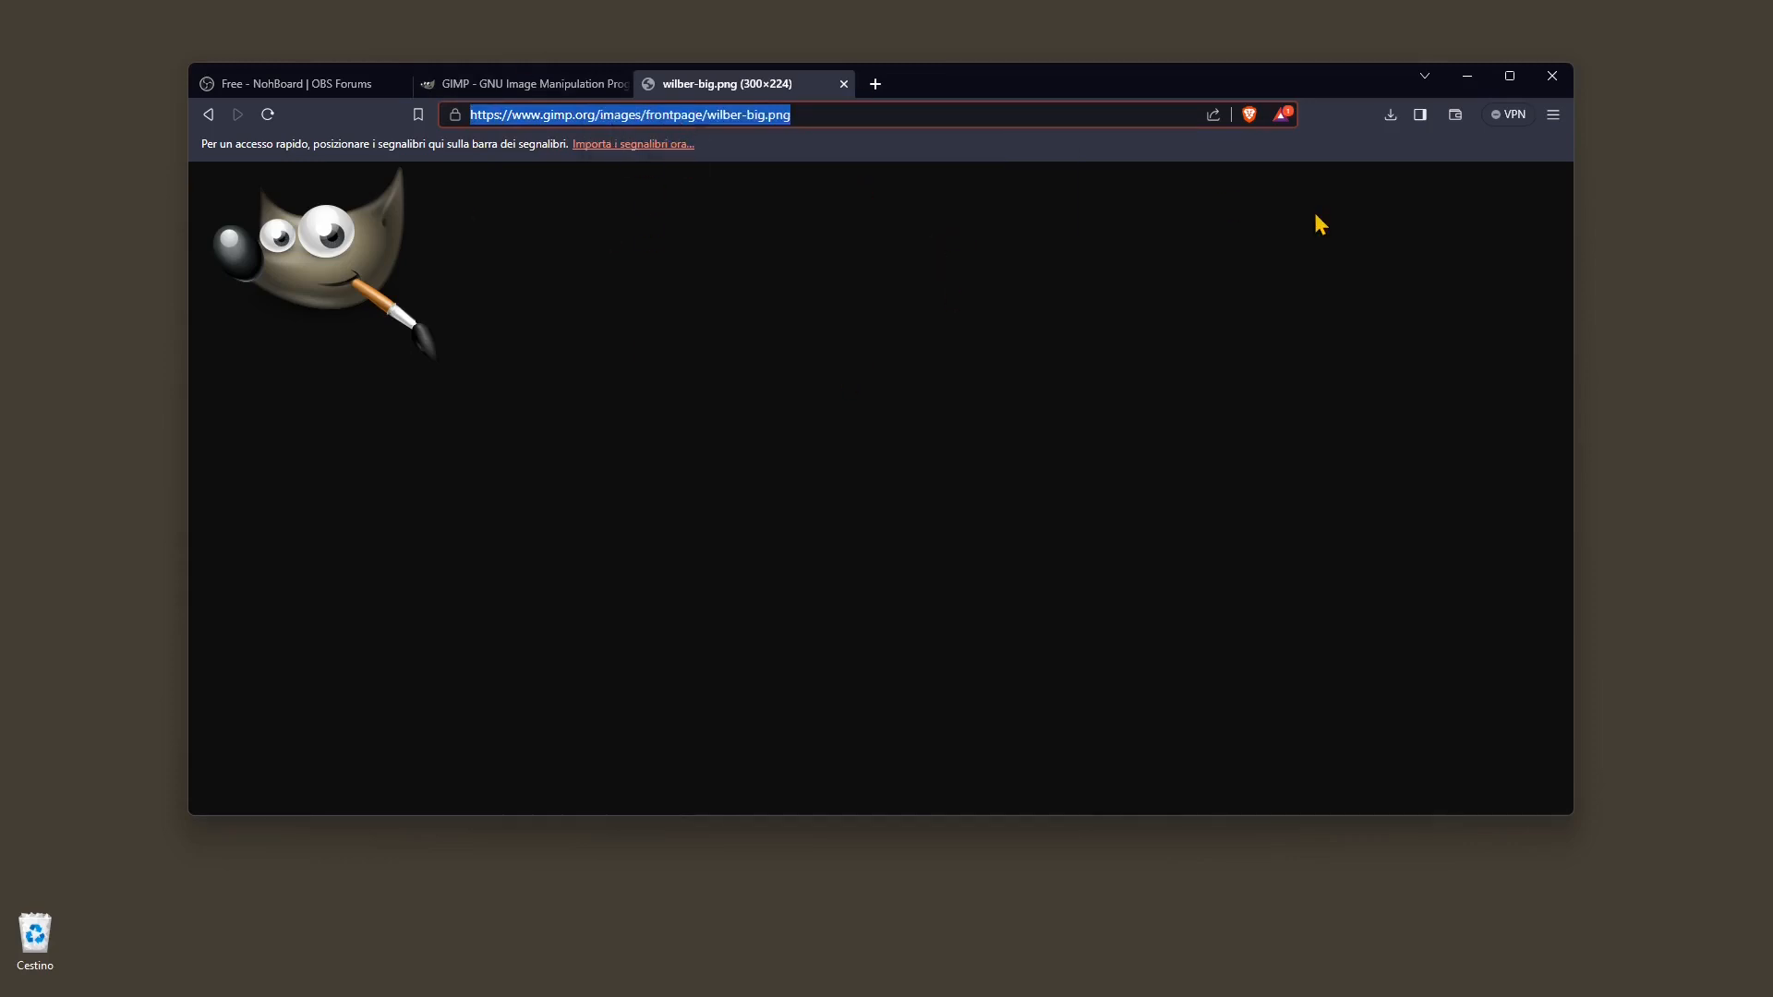
# Return to the GIMP home page and copy its banner mascot image itself to the clipboard.
pyautogui.click(518, 94)
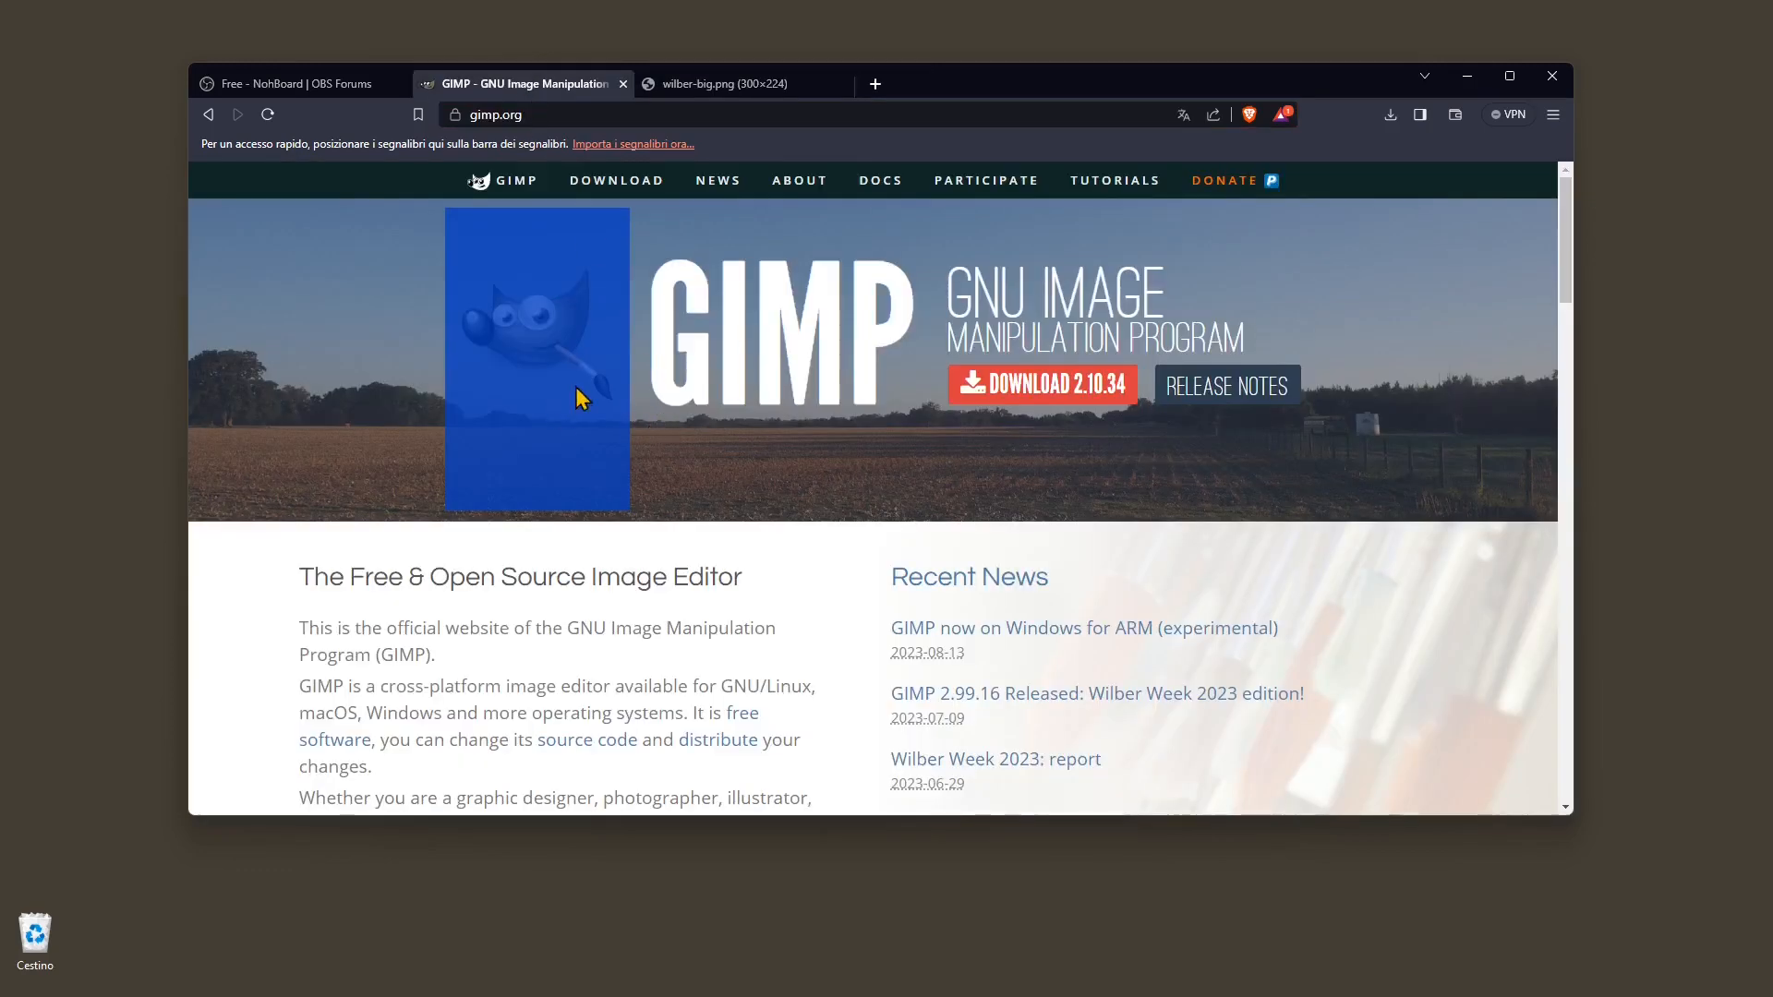
pyautogui.rightClick(552, 344)
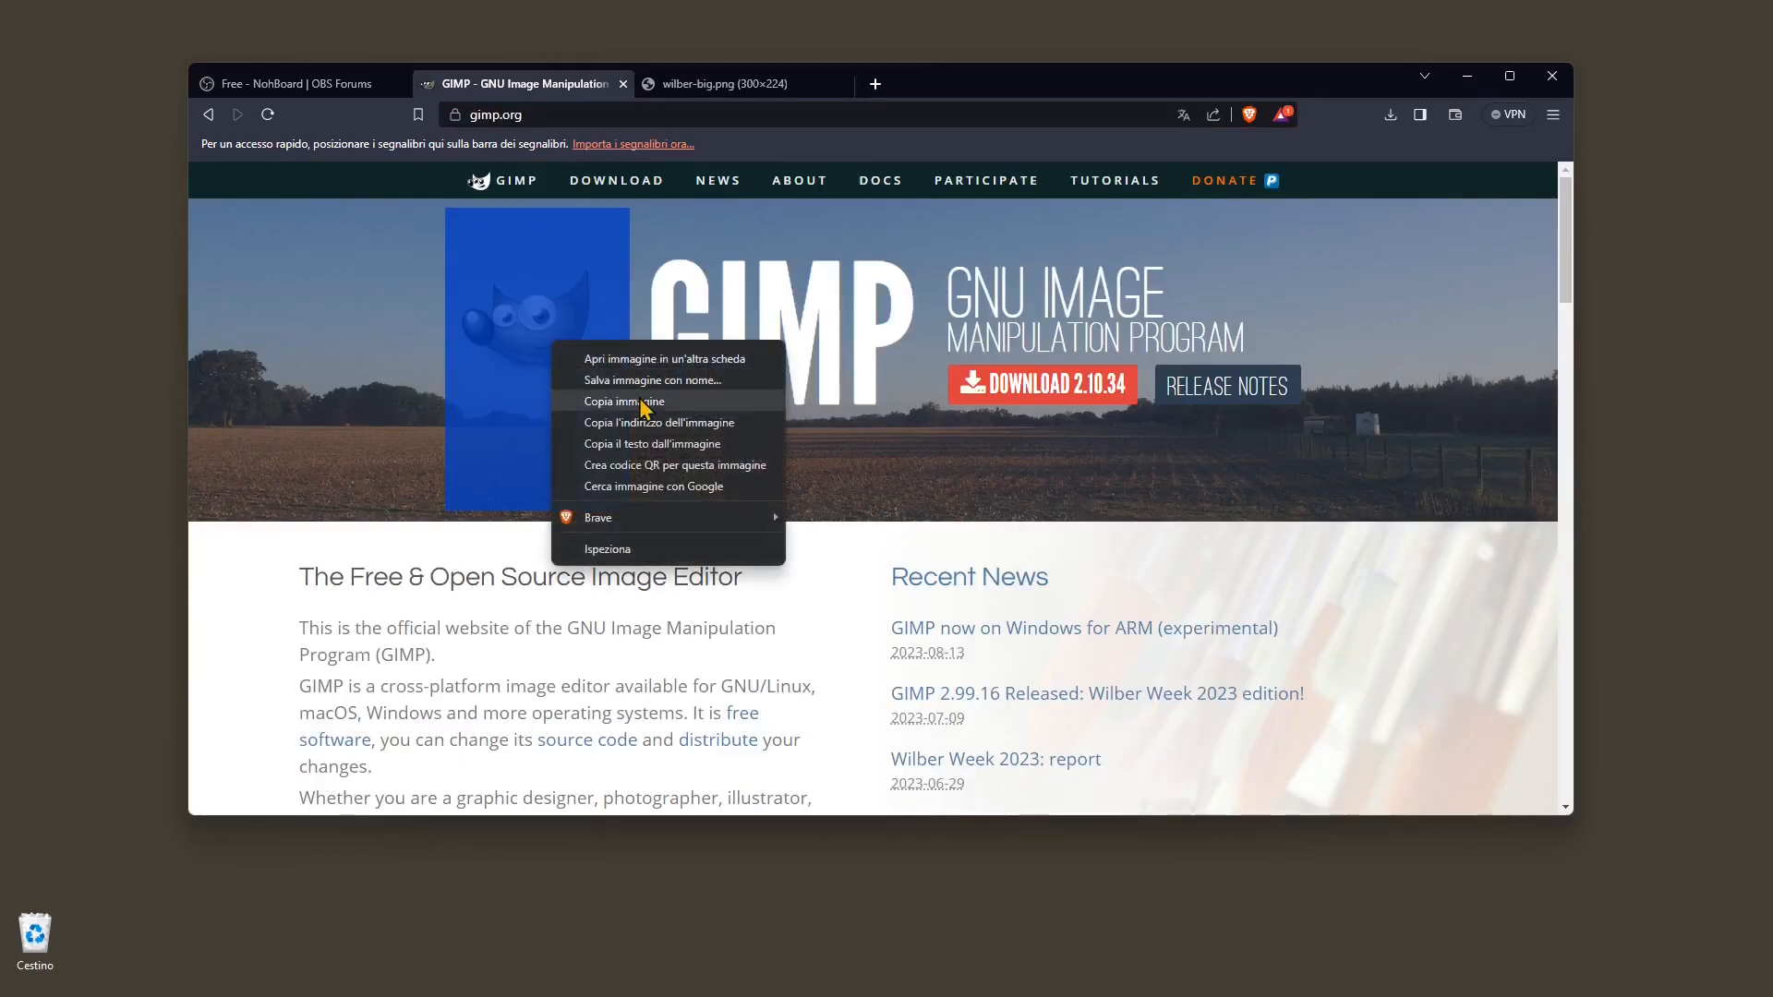
pyautogui.click(595, 400)
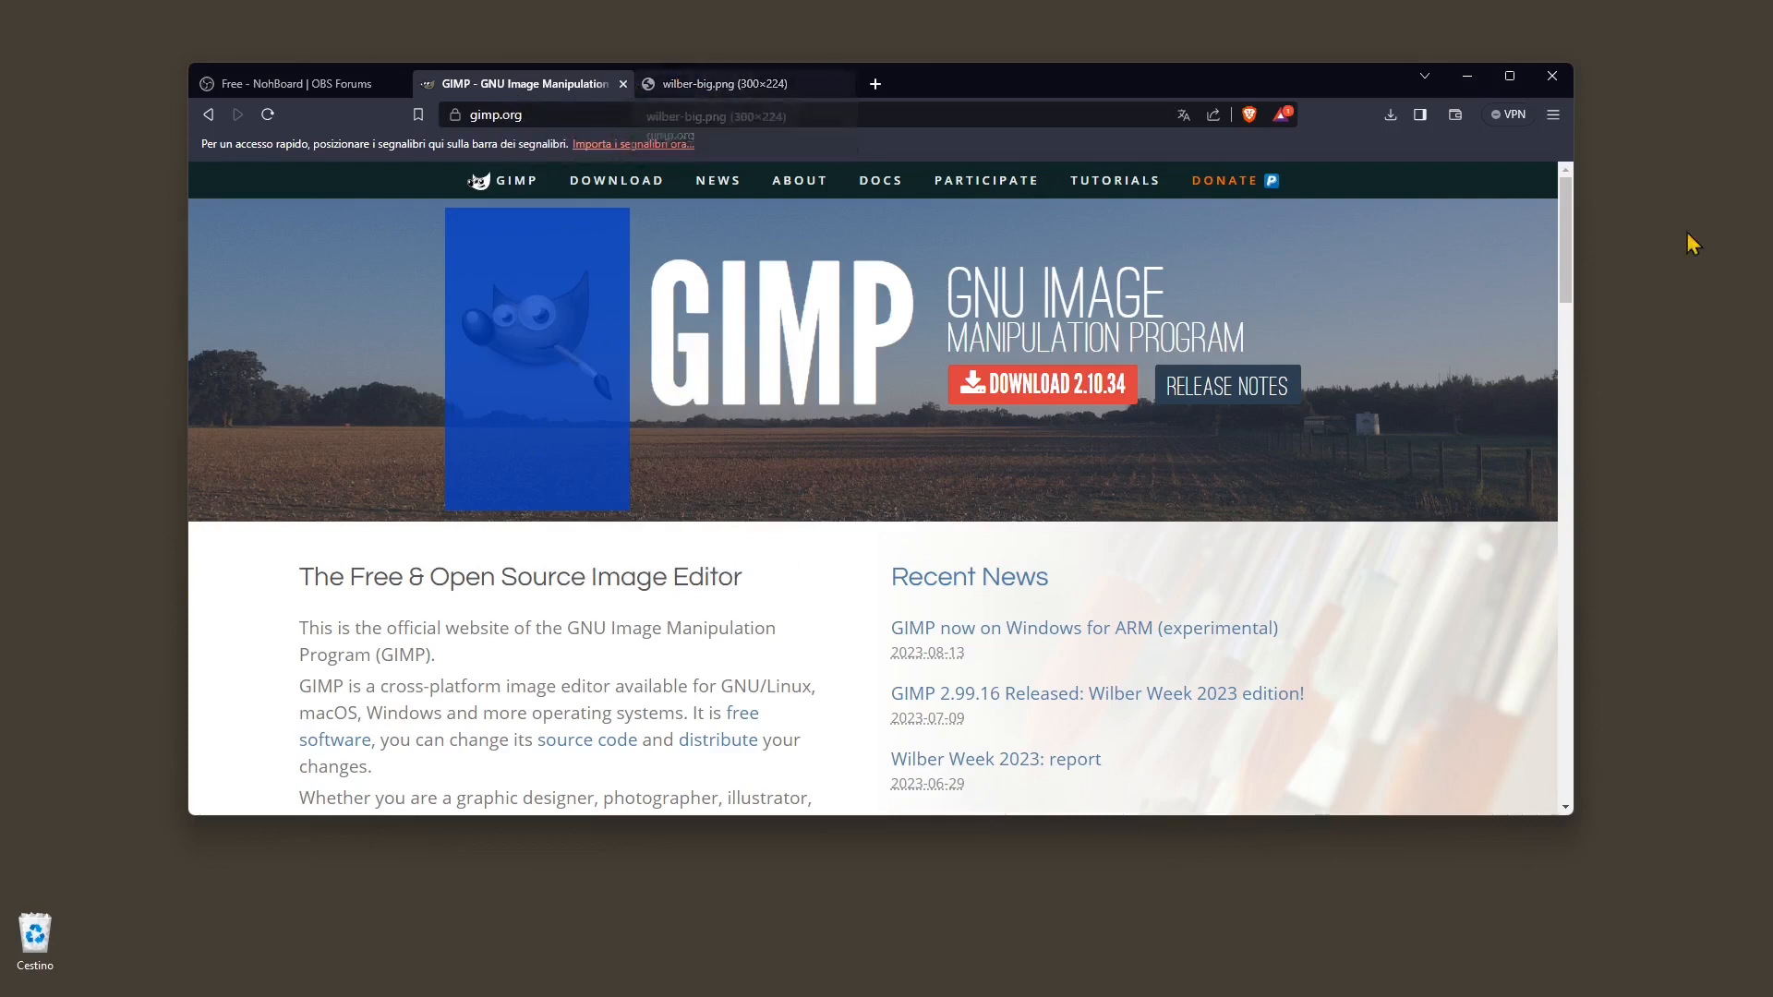
# Switch back to GIMP, paste the mascot image and anchor it to the Lesson02.xcf layer.
pyautogui.click(1468, 80)
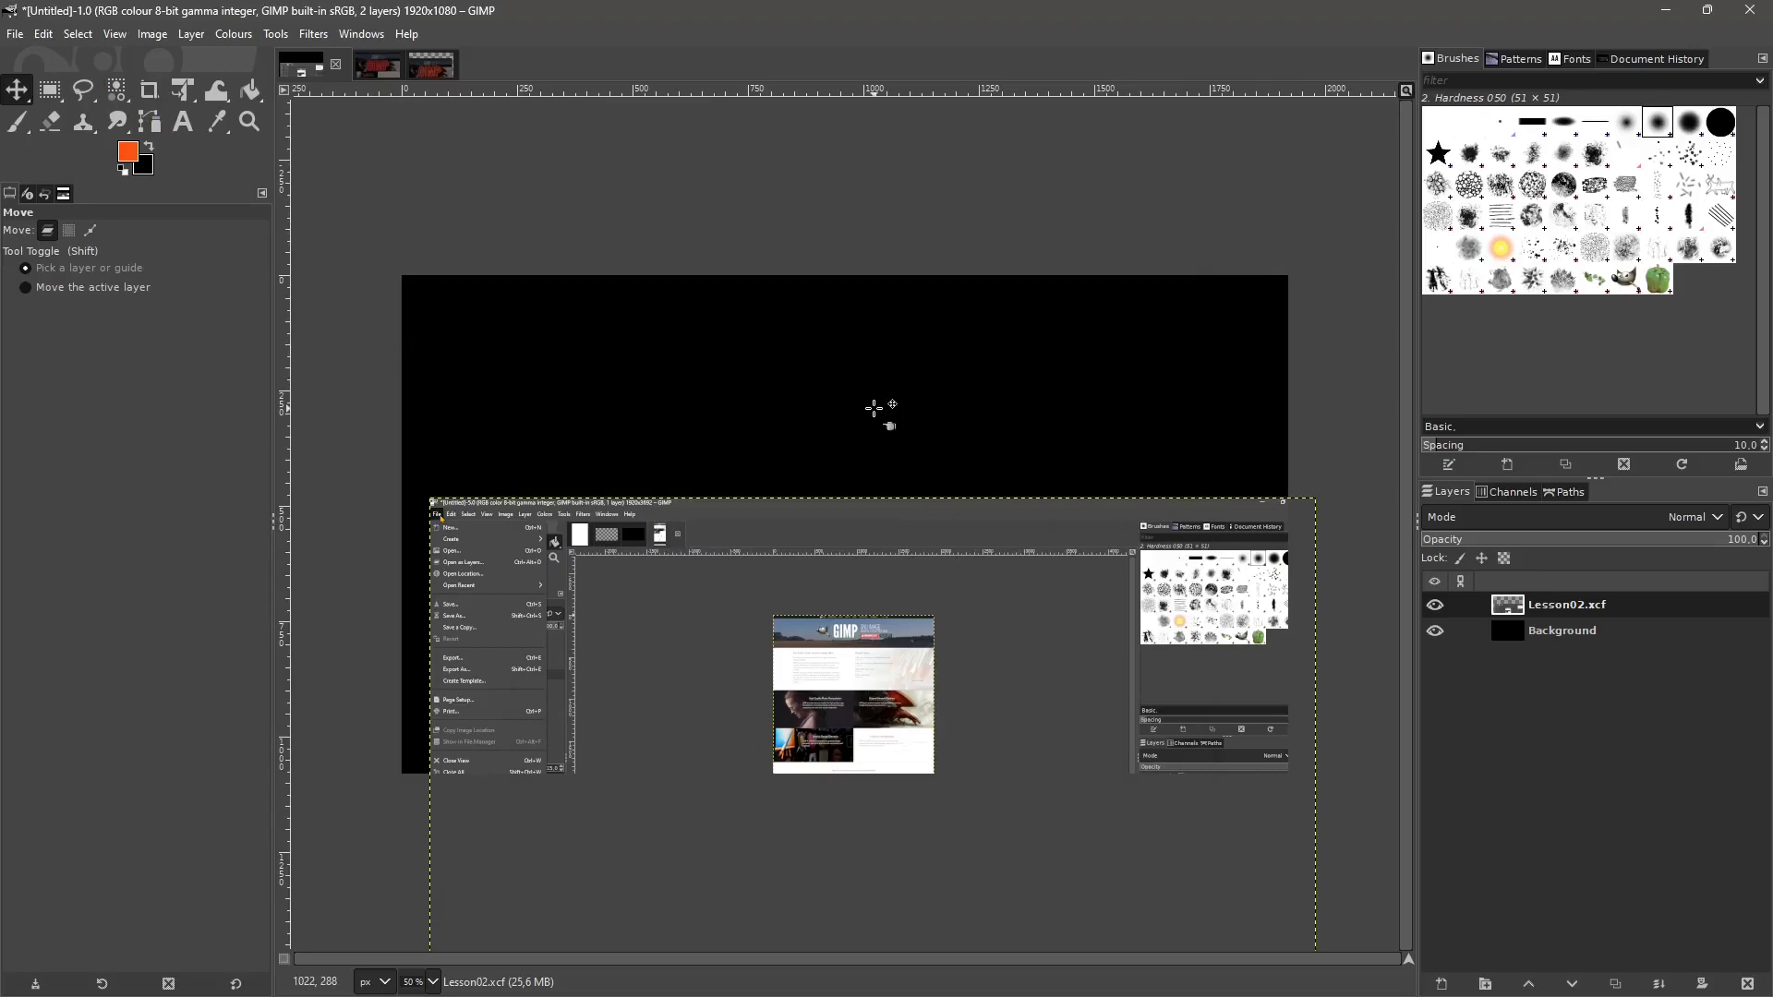
pyautogui.hotkey('ctrl', 'v')
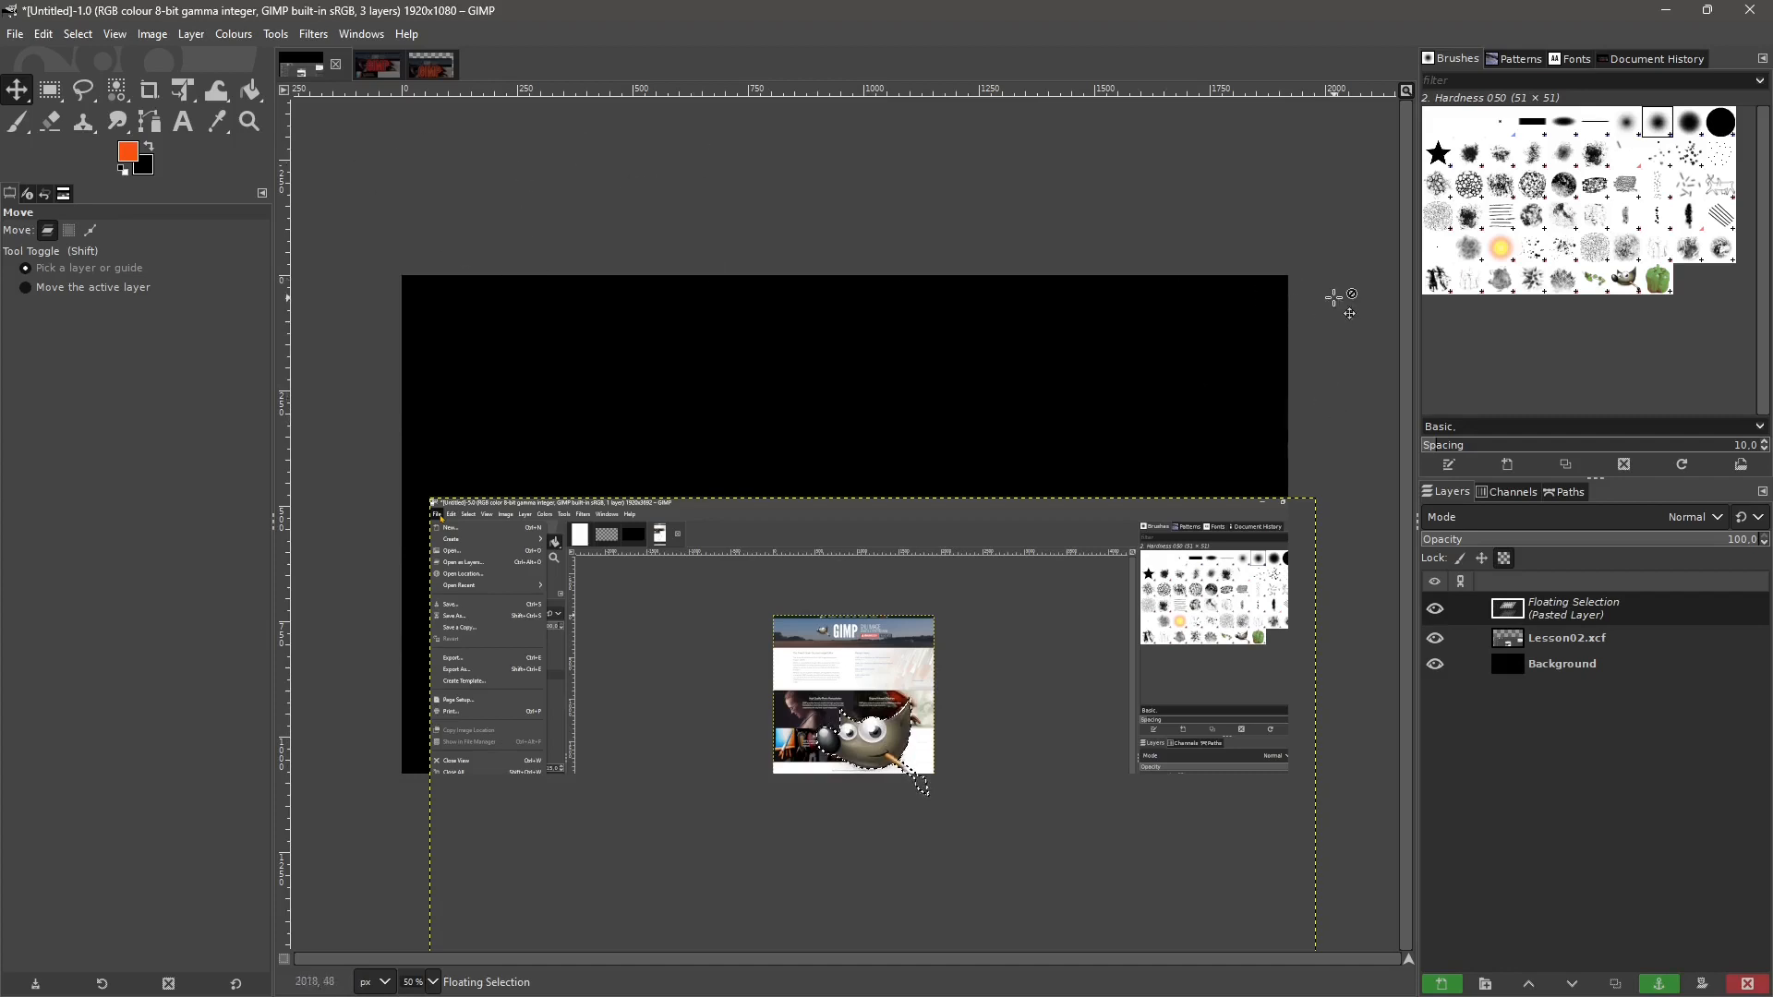
pyautogui.click(977, 746)
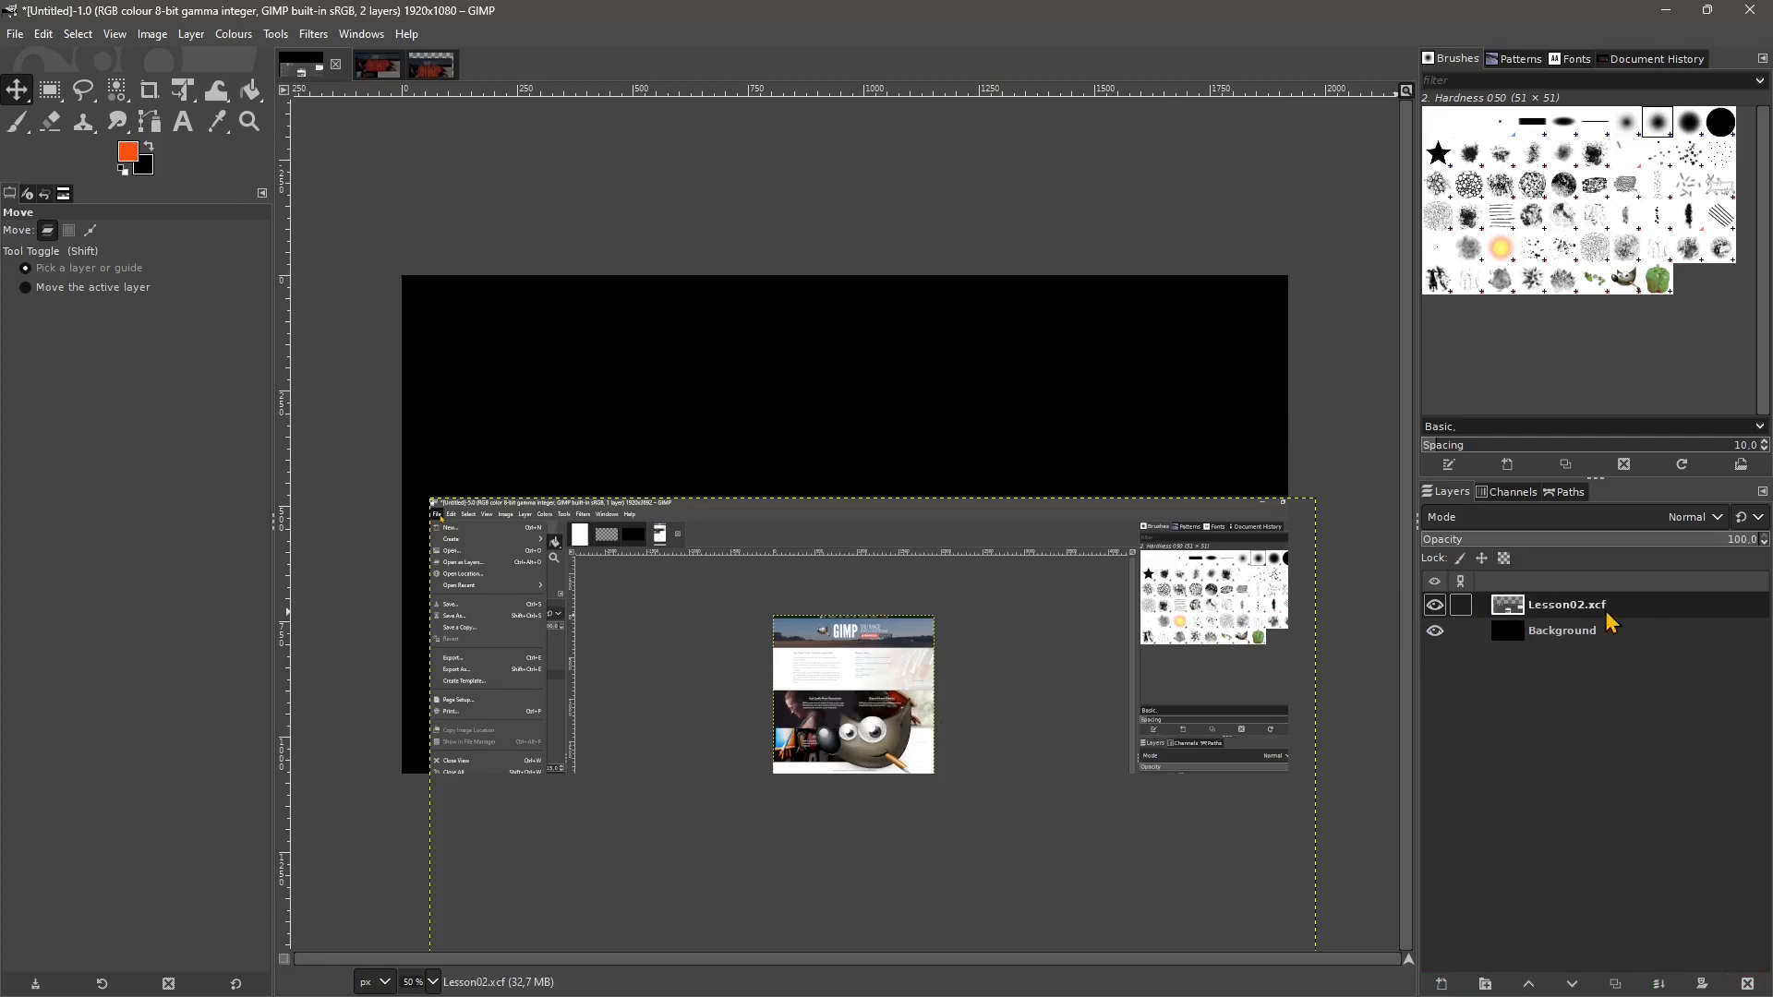
# Toggle the visibility of the Lesson02.xcf layer several times to check the pasted mascot, leaving the layer visible.
pyautogui.click(1435, 605)
pyautogui.click(1435, 605)
pyautogui.click(1435, 604)
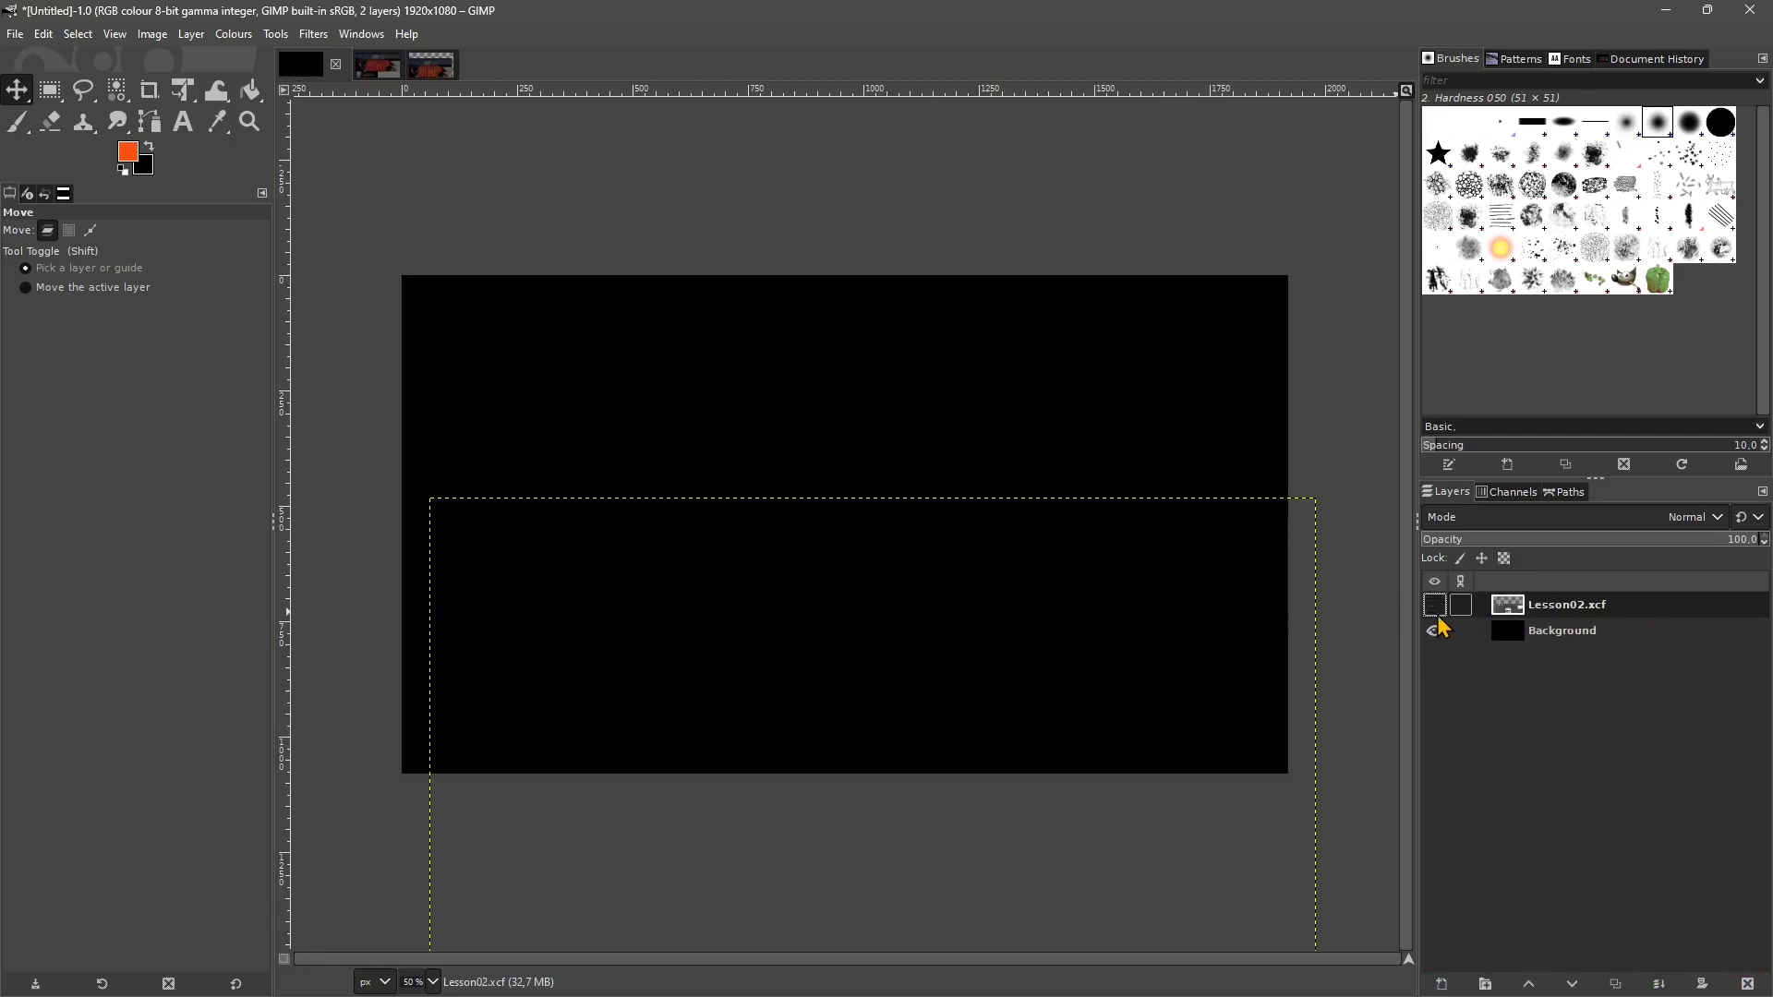
pyautogui.click(1435, 605)
pyautogui.click(1435, 607)
pyautogui.click(1435, 606)
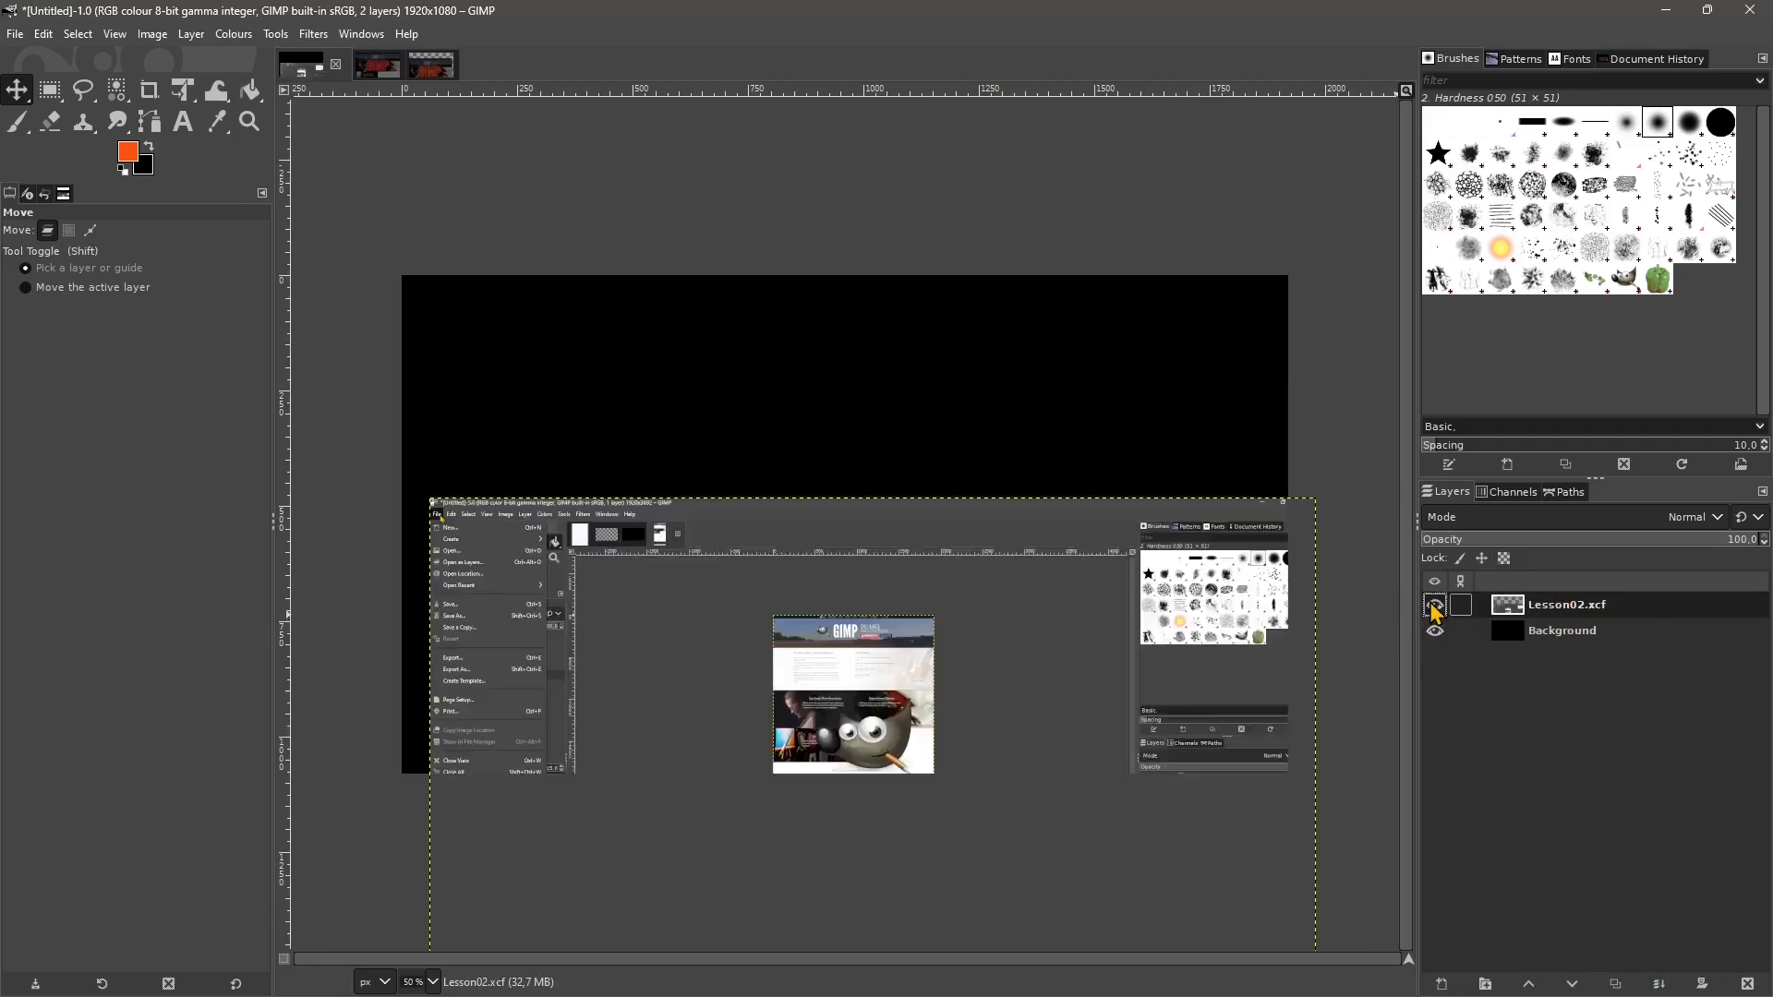
pyautogui.click(1435, 607)
pyautogui.click(1435, 607)
pyautogui.click(1435, 606)
pyautogui.click(1435, 606)
# Create a new image from the mascot picture in the clipboard.
pyautogui.click(48, 41)
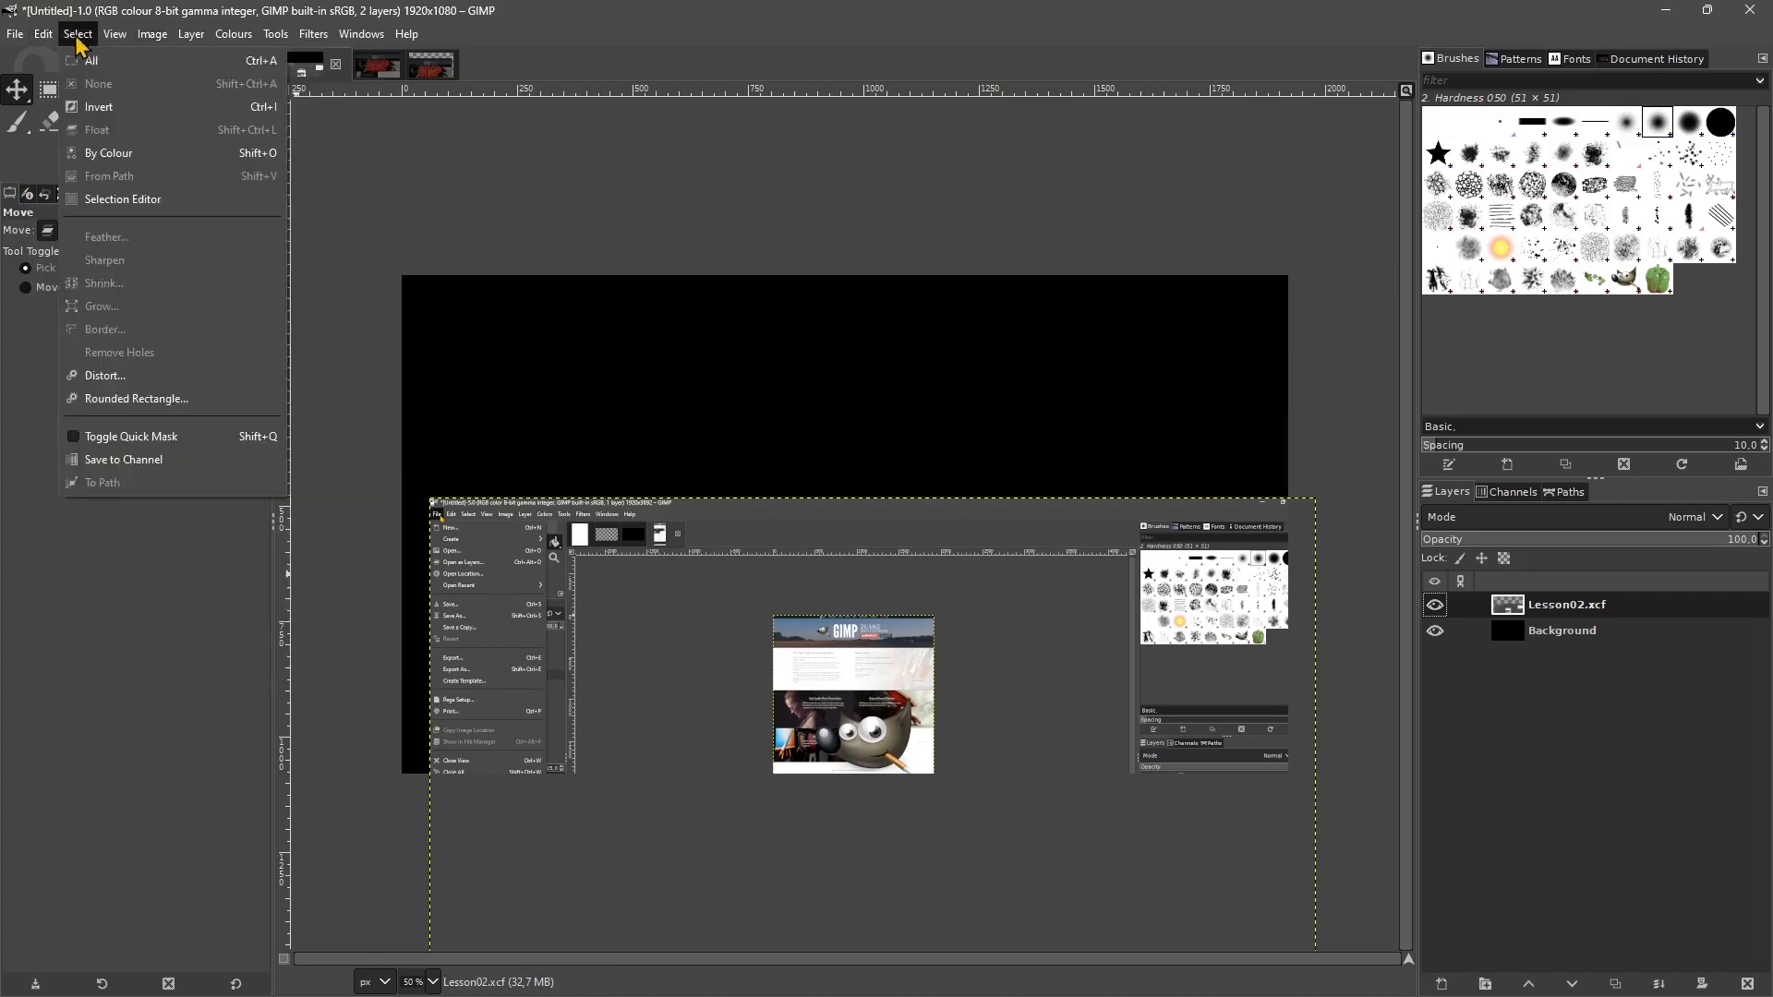
pyautogui.moveTo(20, 39)
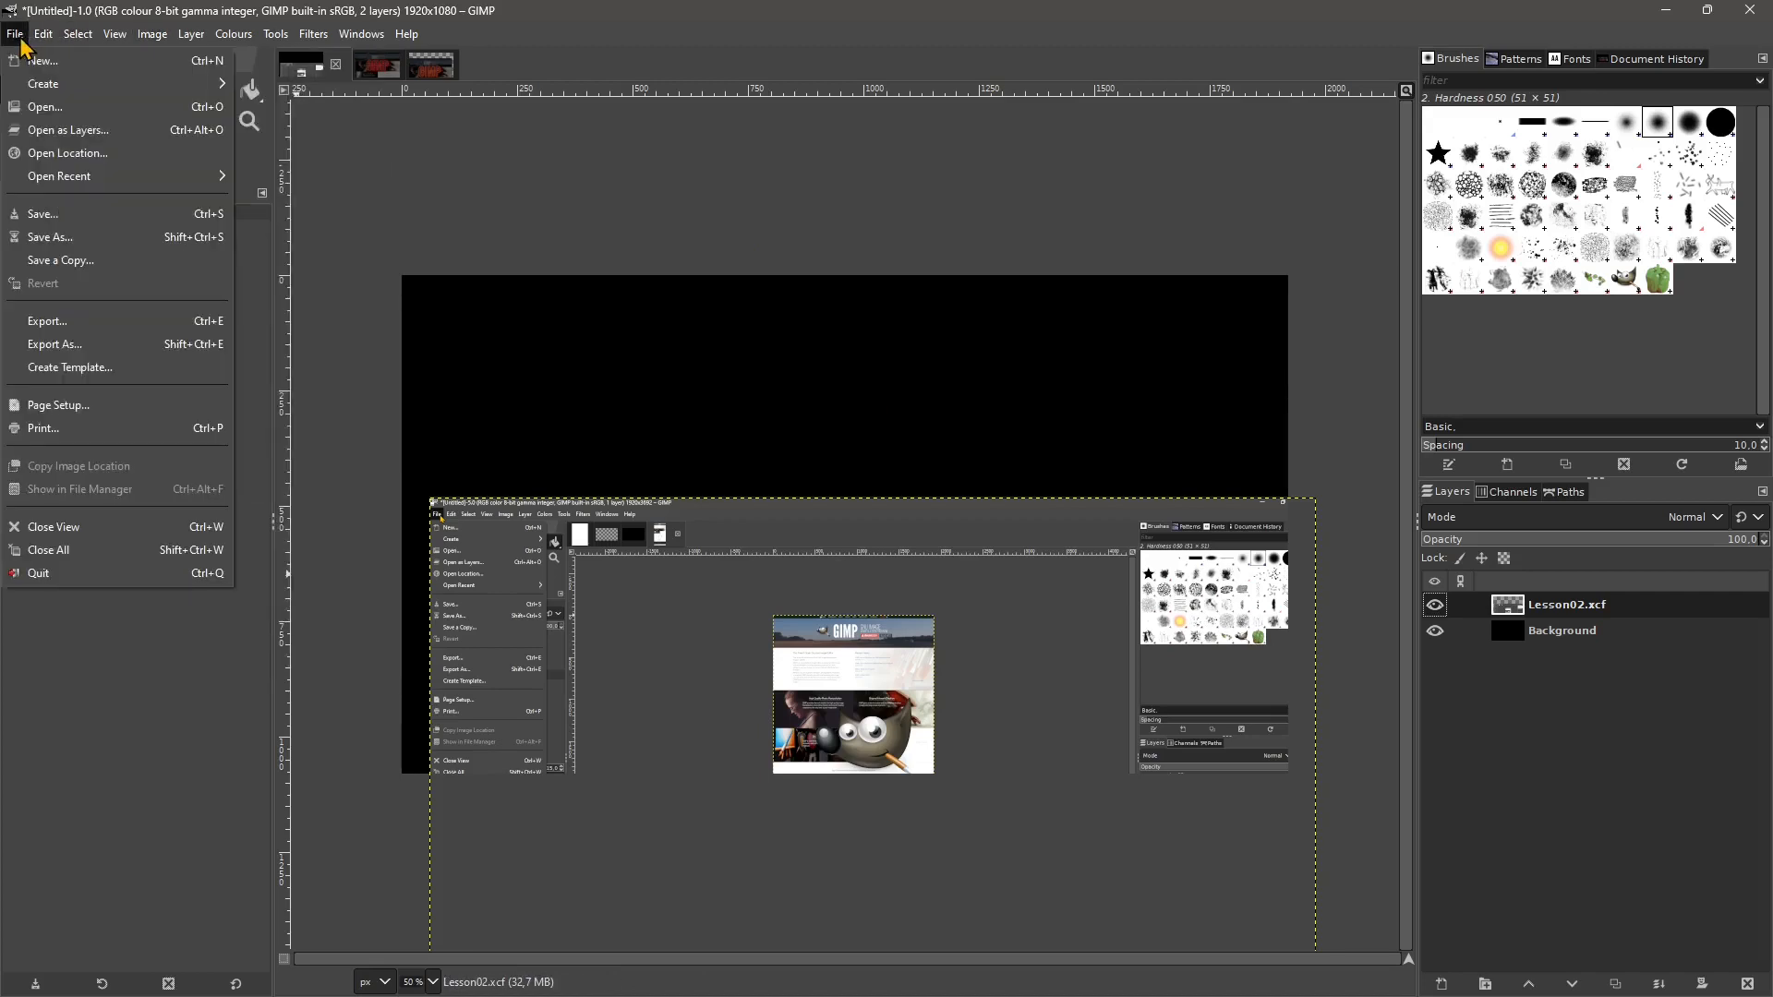
pyautogui.moveTo(31, 85)
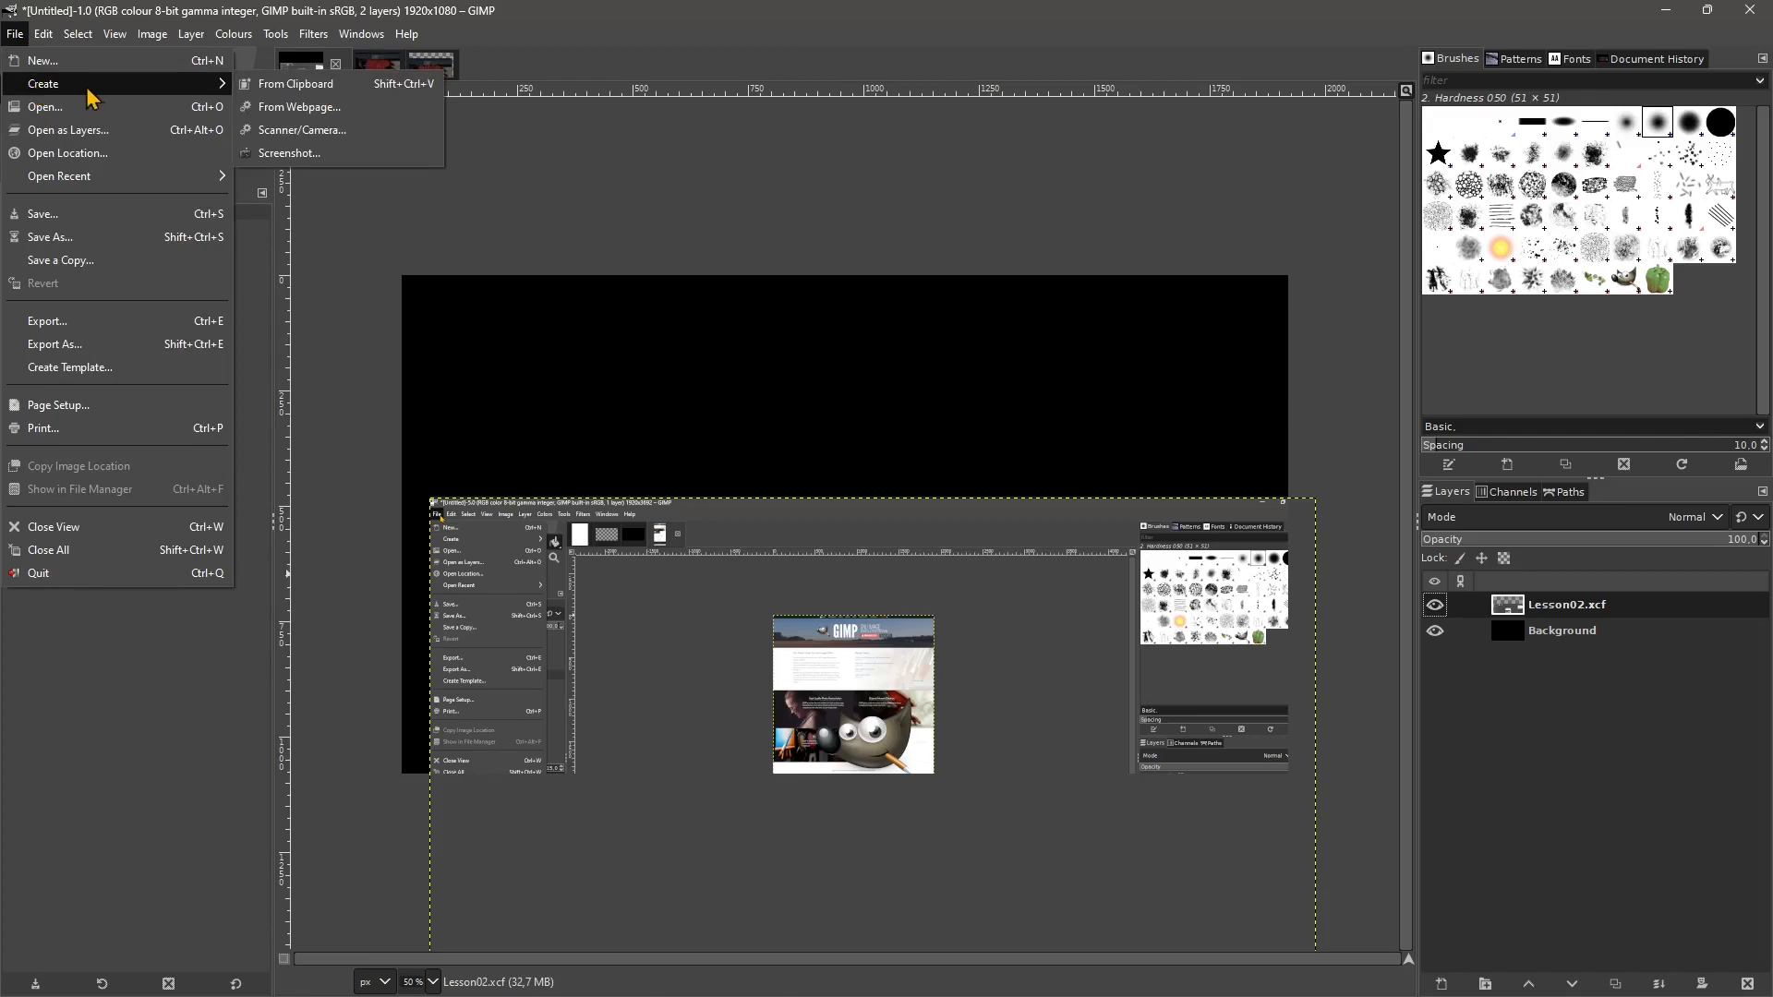
pyautogui.click(382, 93)
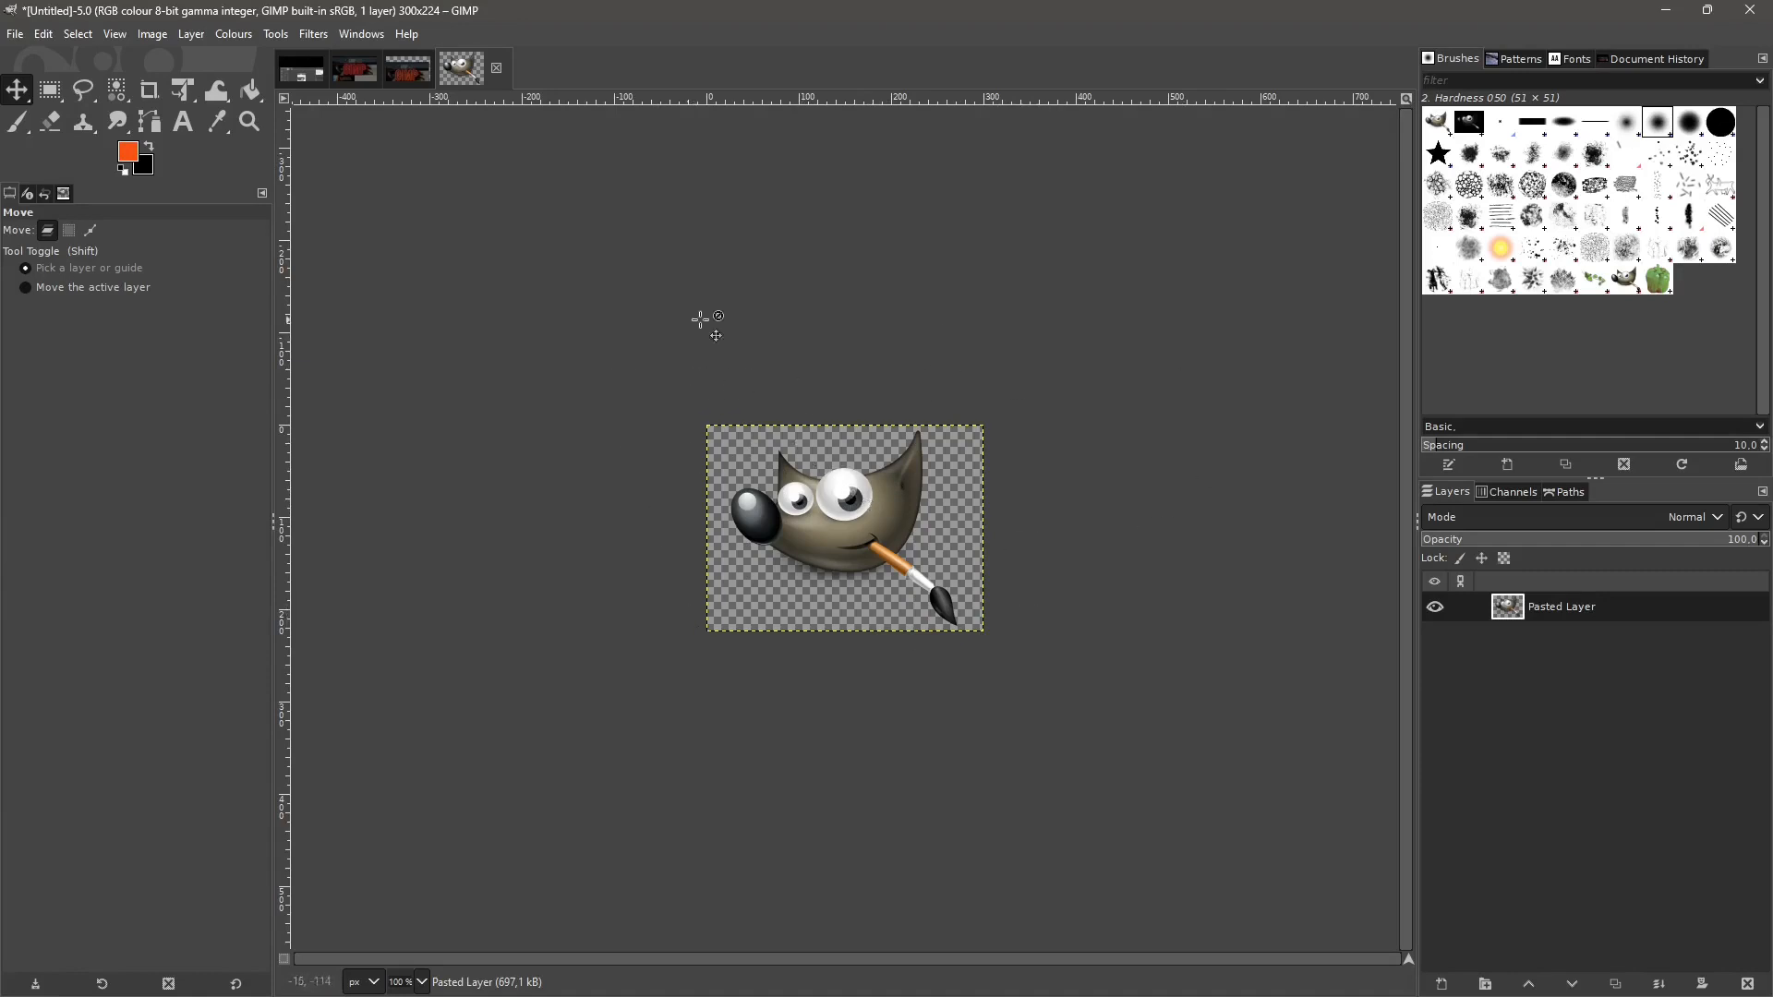
# Create a template named LogoSize from the mascot image.
pyautogui.click(16, 35)
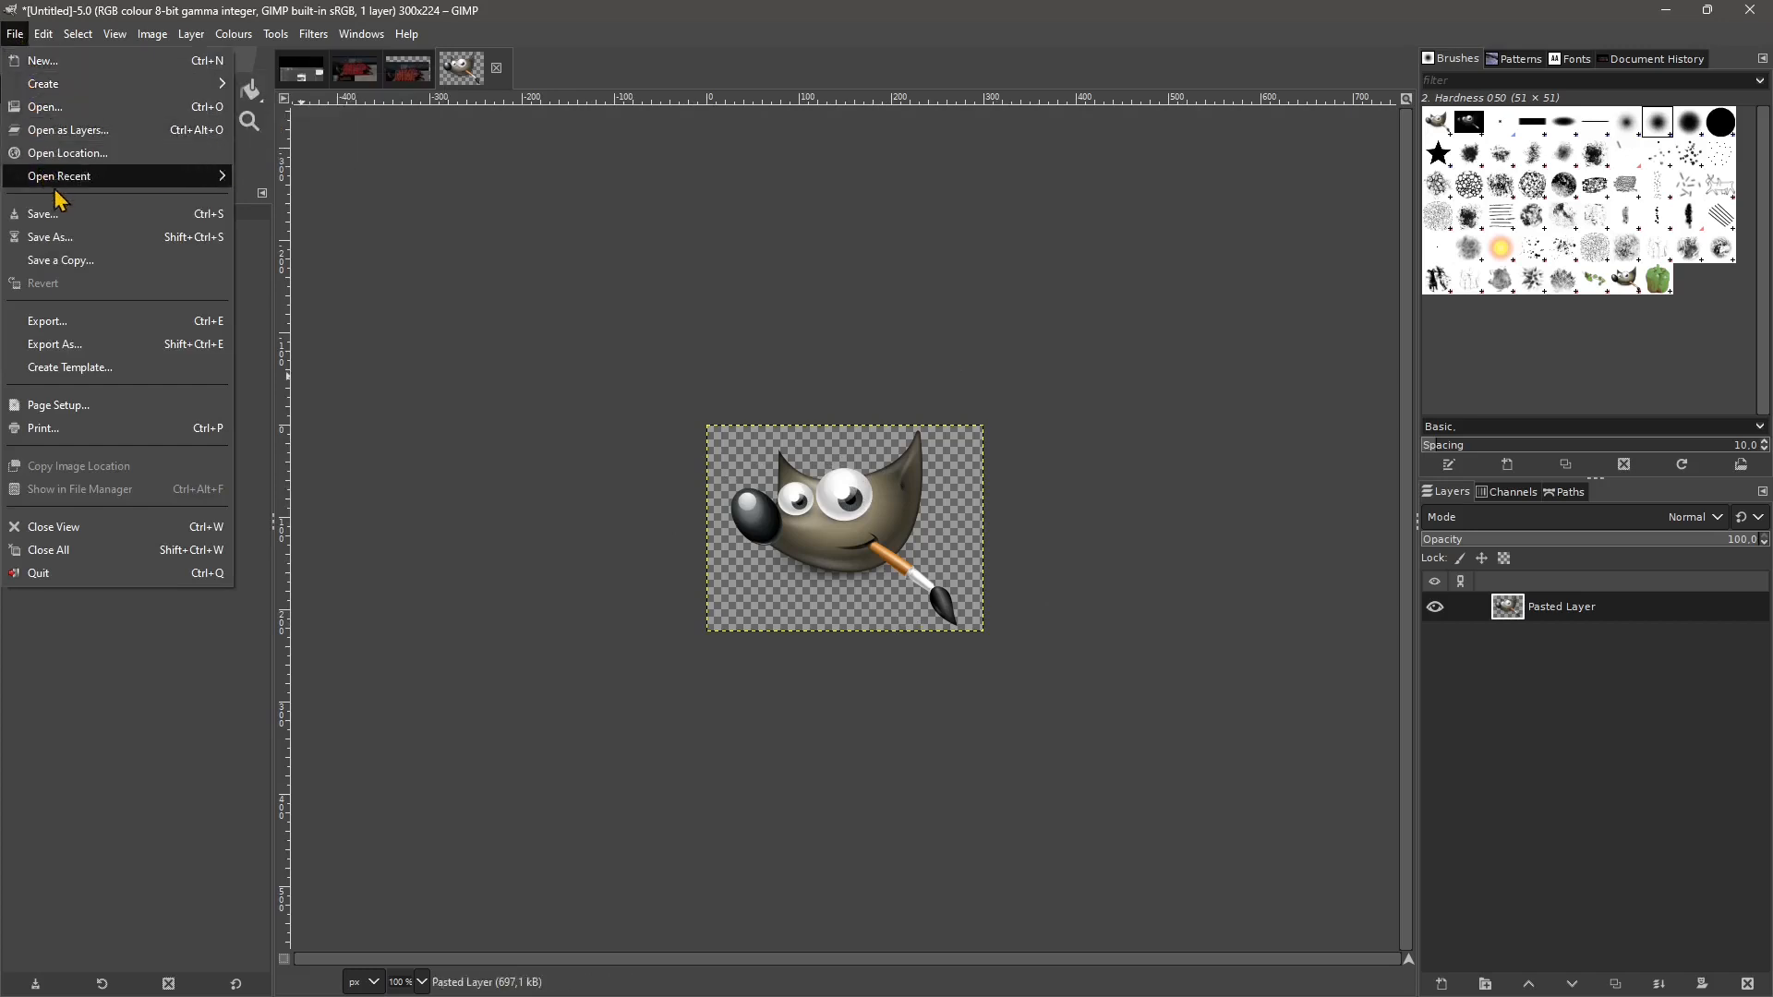
pyautogui.click(61, 368)
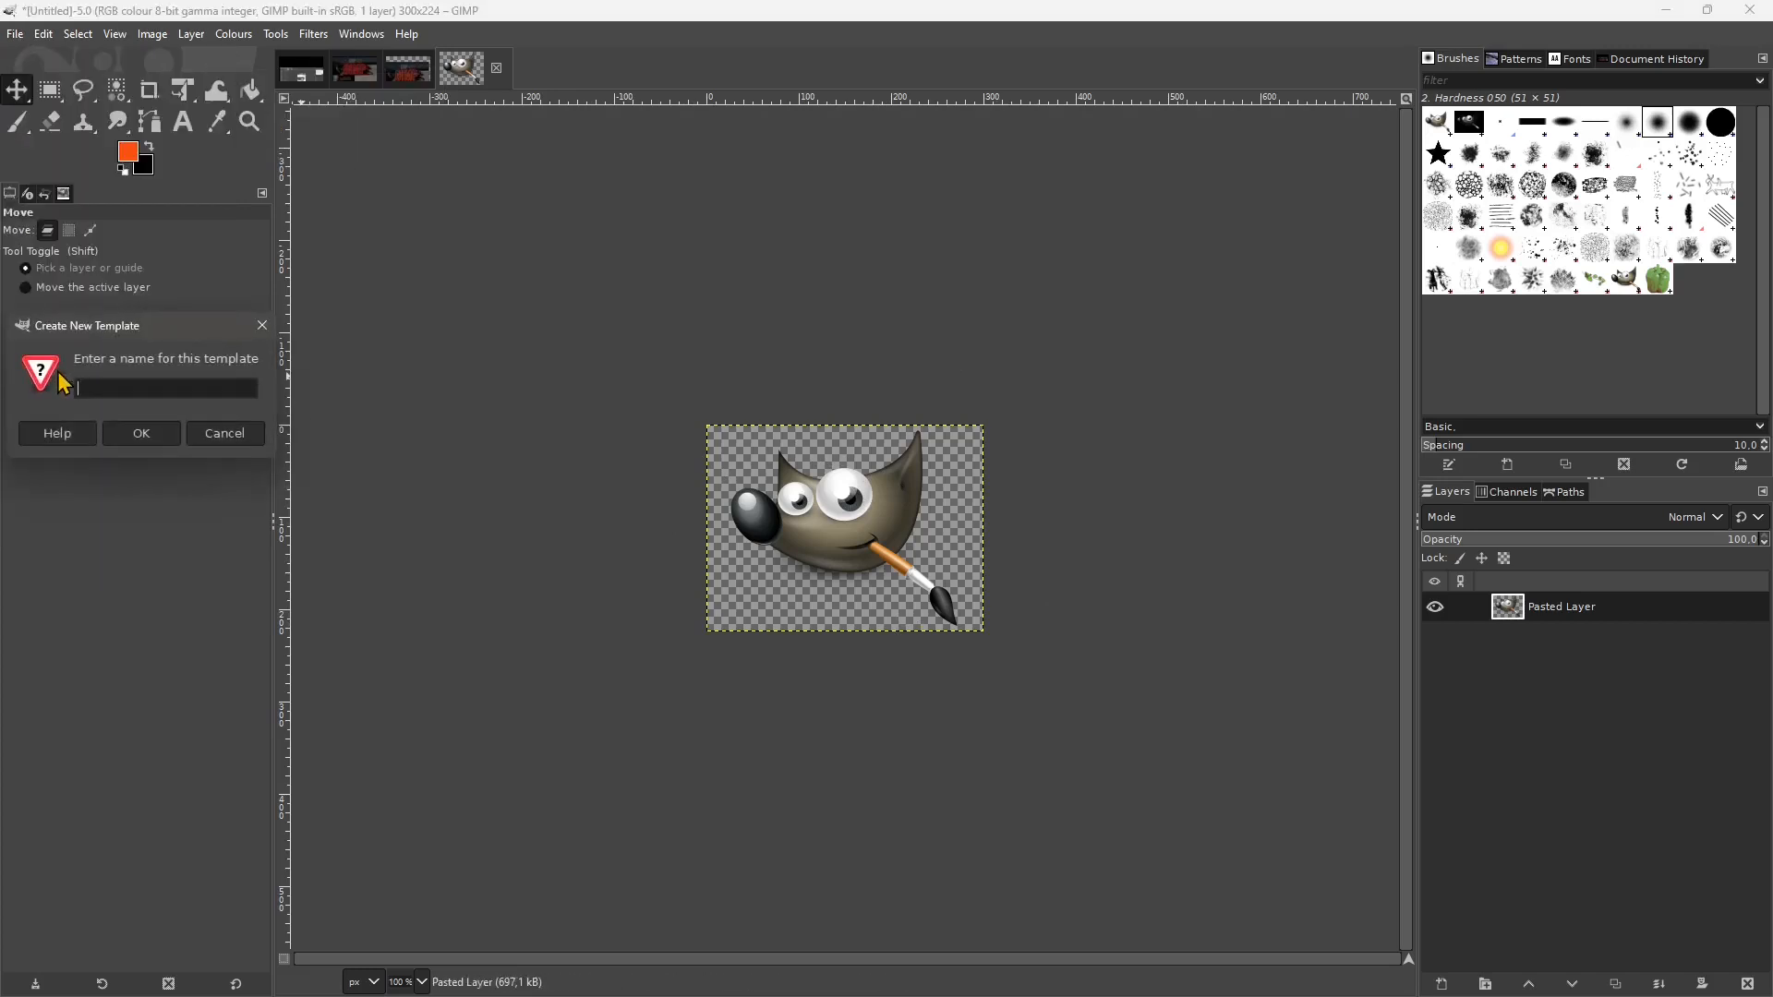
pyautogui.click(164, 433)
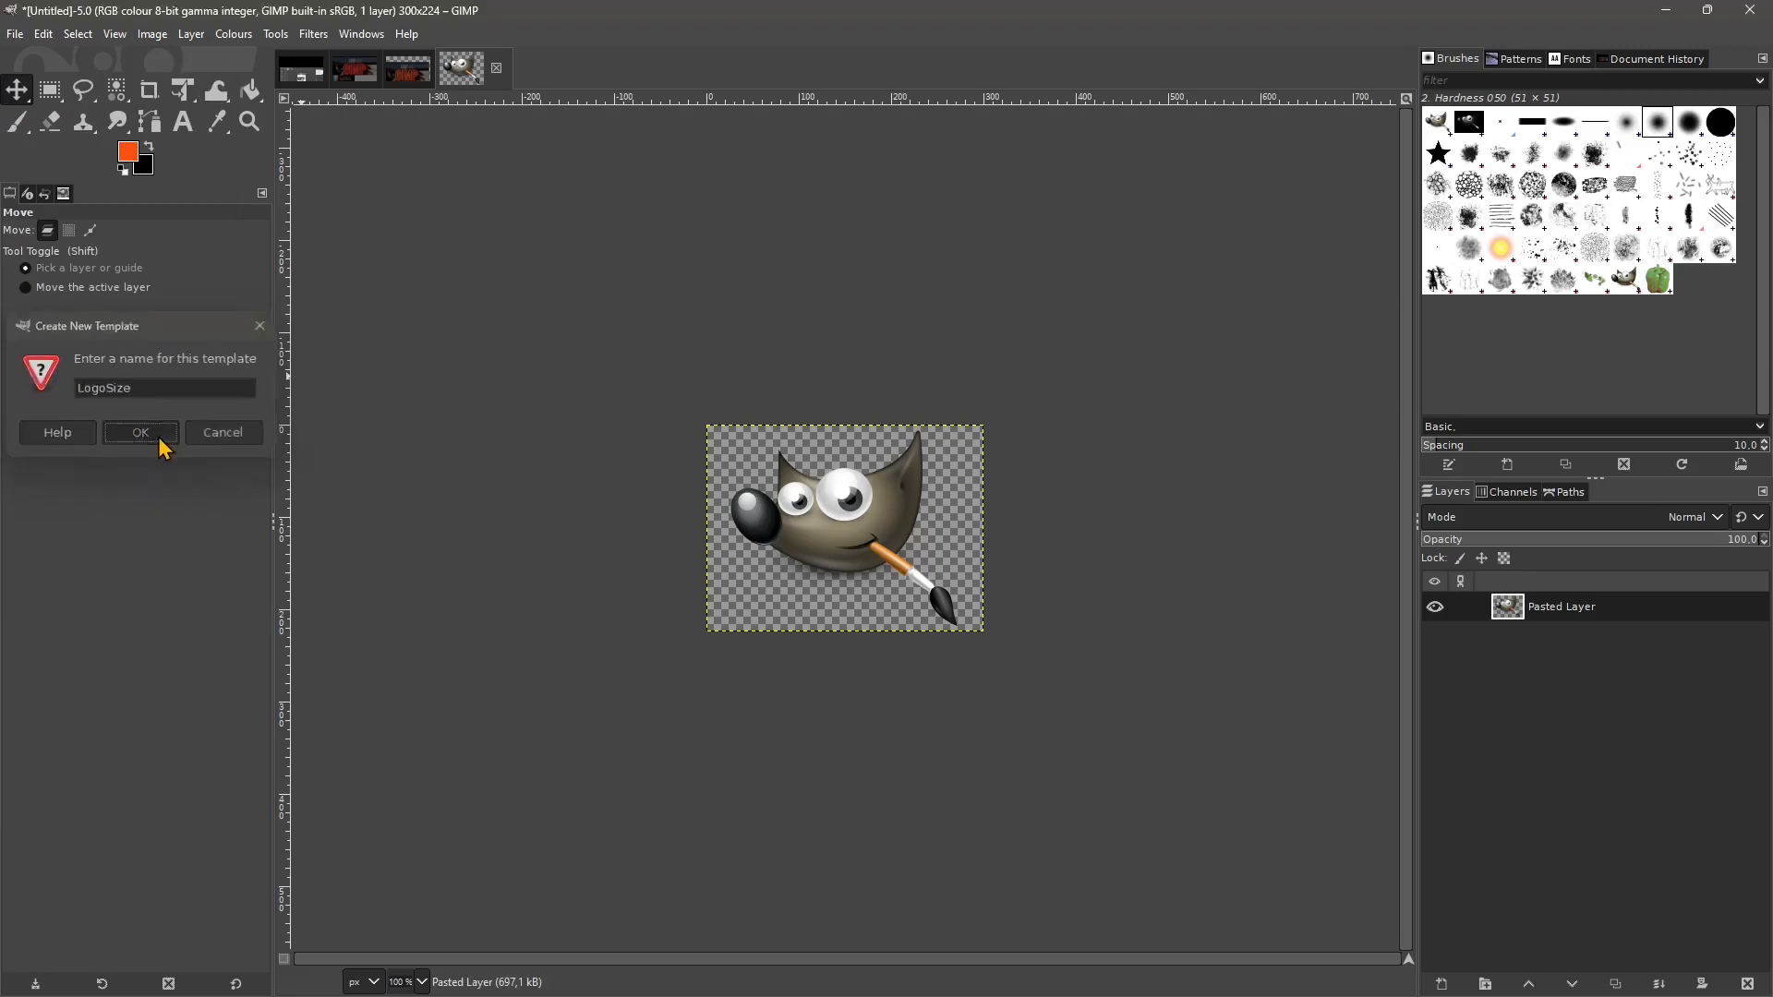
# Create a new image from the LogoSize template.
pyautogui.click(16, 37)
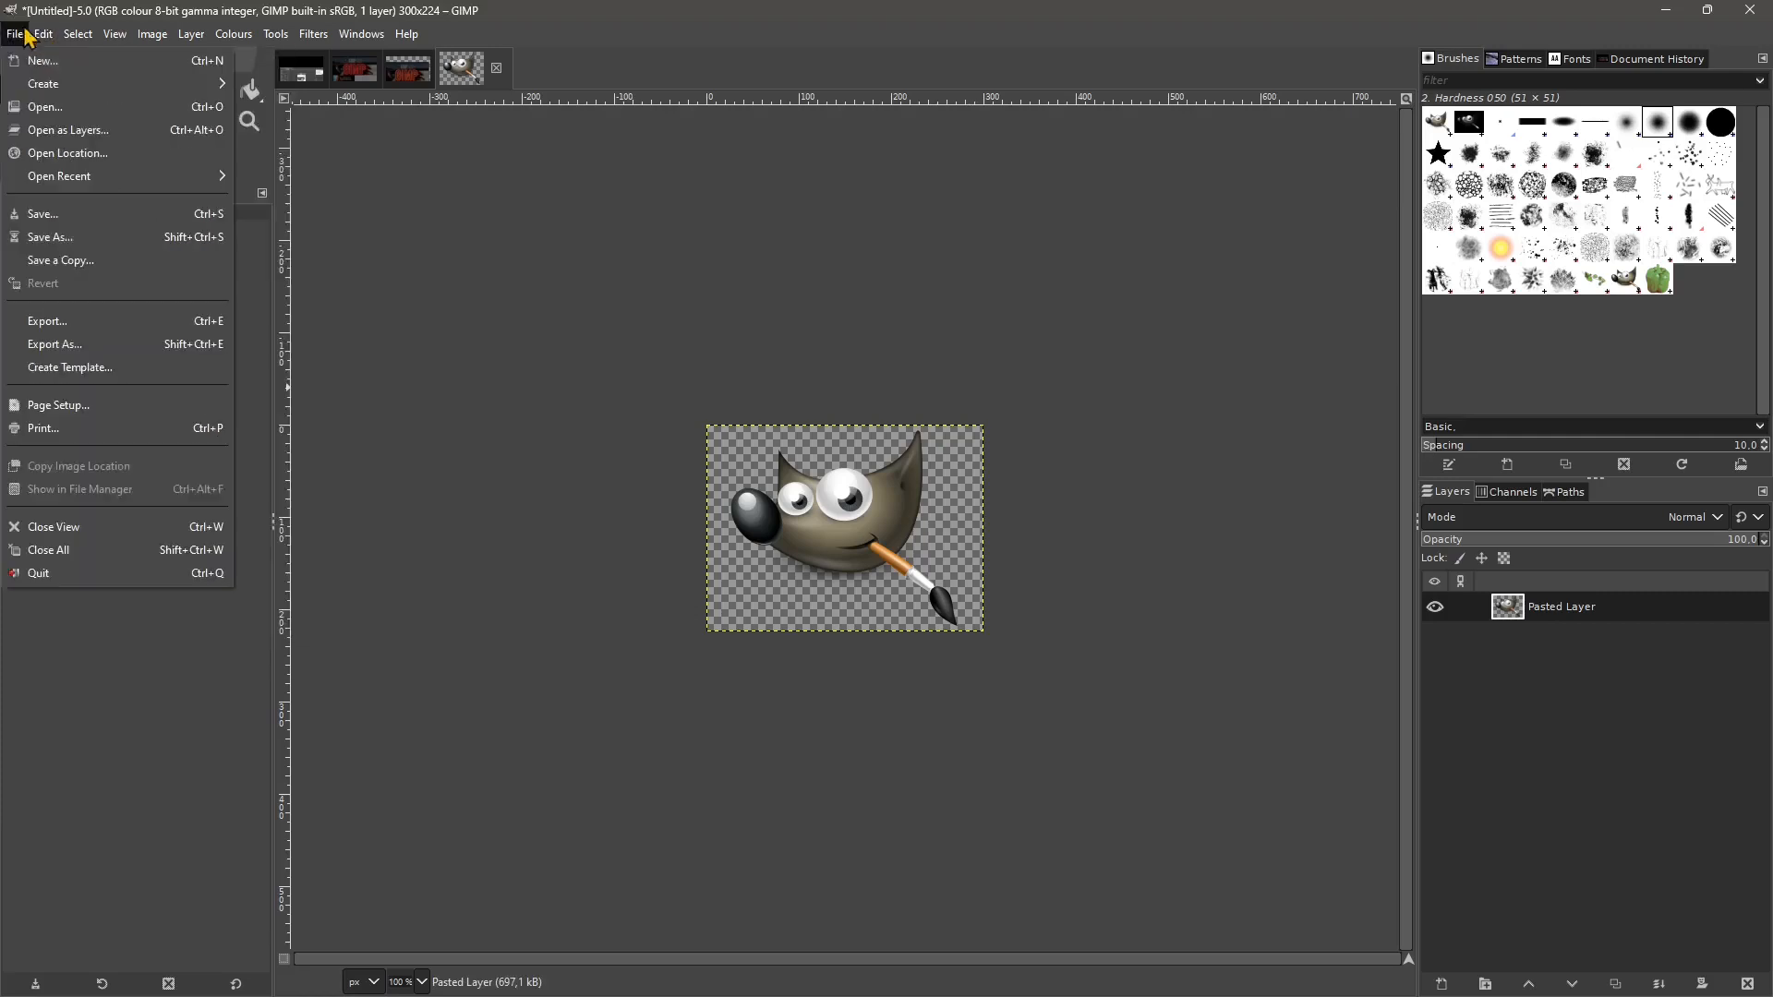
pyautogui.click(28, 61)
pyautogui.click(744, 259)
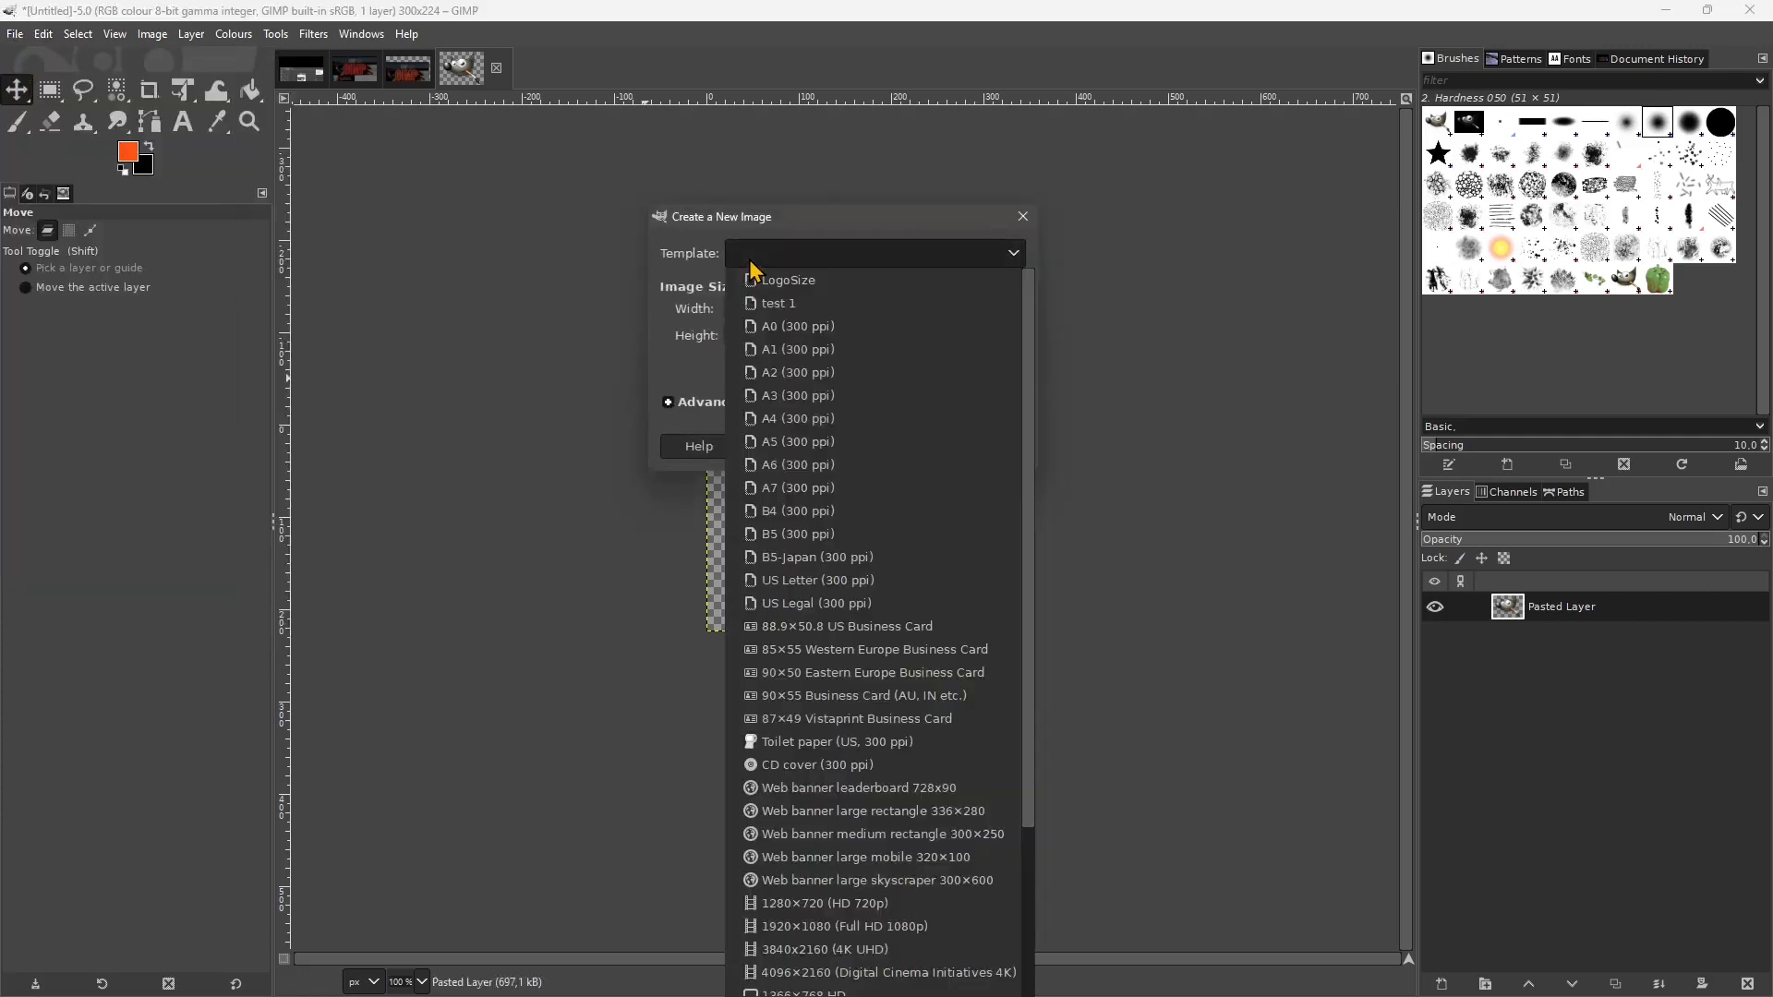
pyautogui.scroll(-3, 850, 628)
pyautogui.scroll(5, 859, 661)
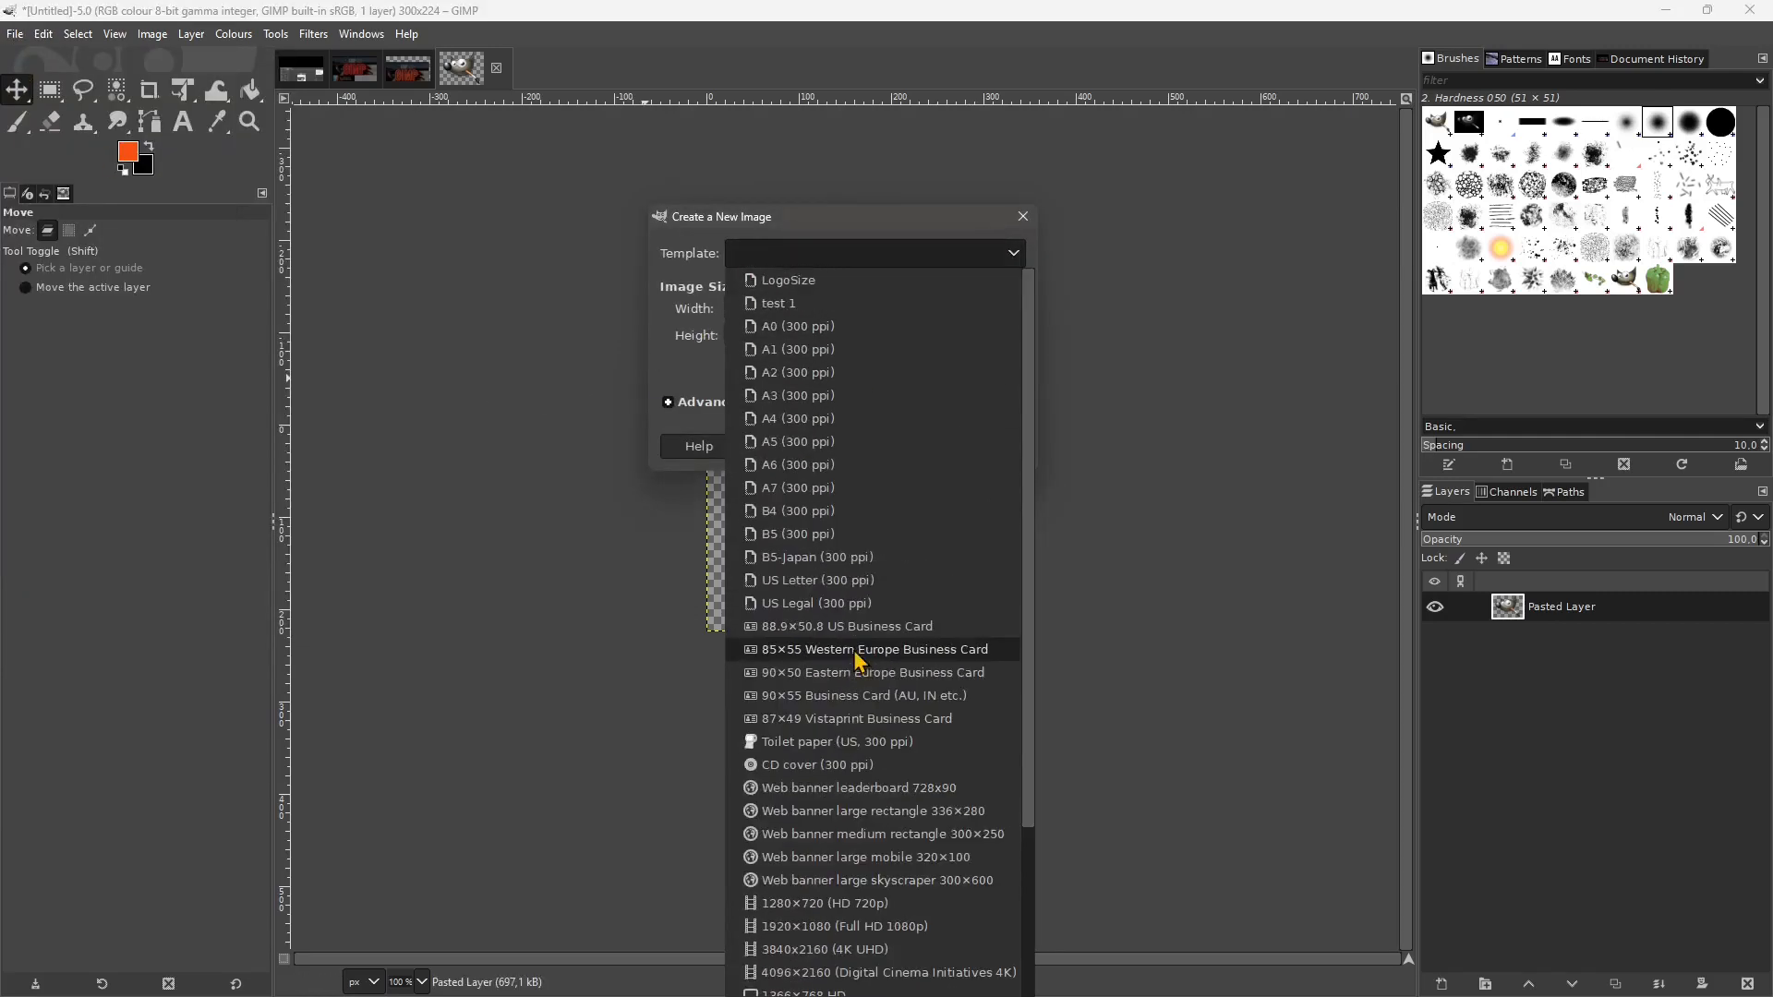
pyautogui.click(796, 278)
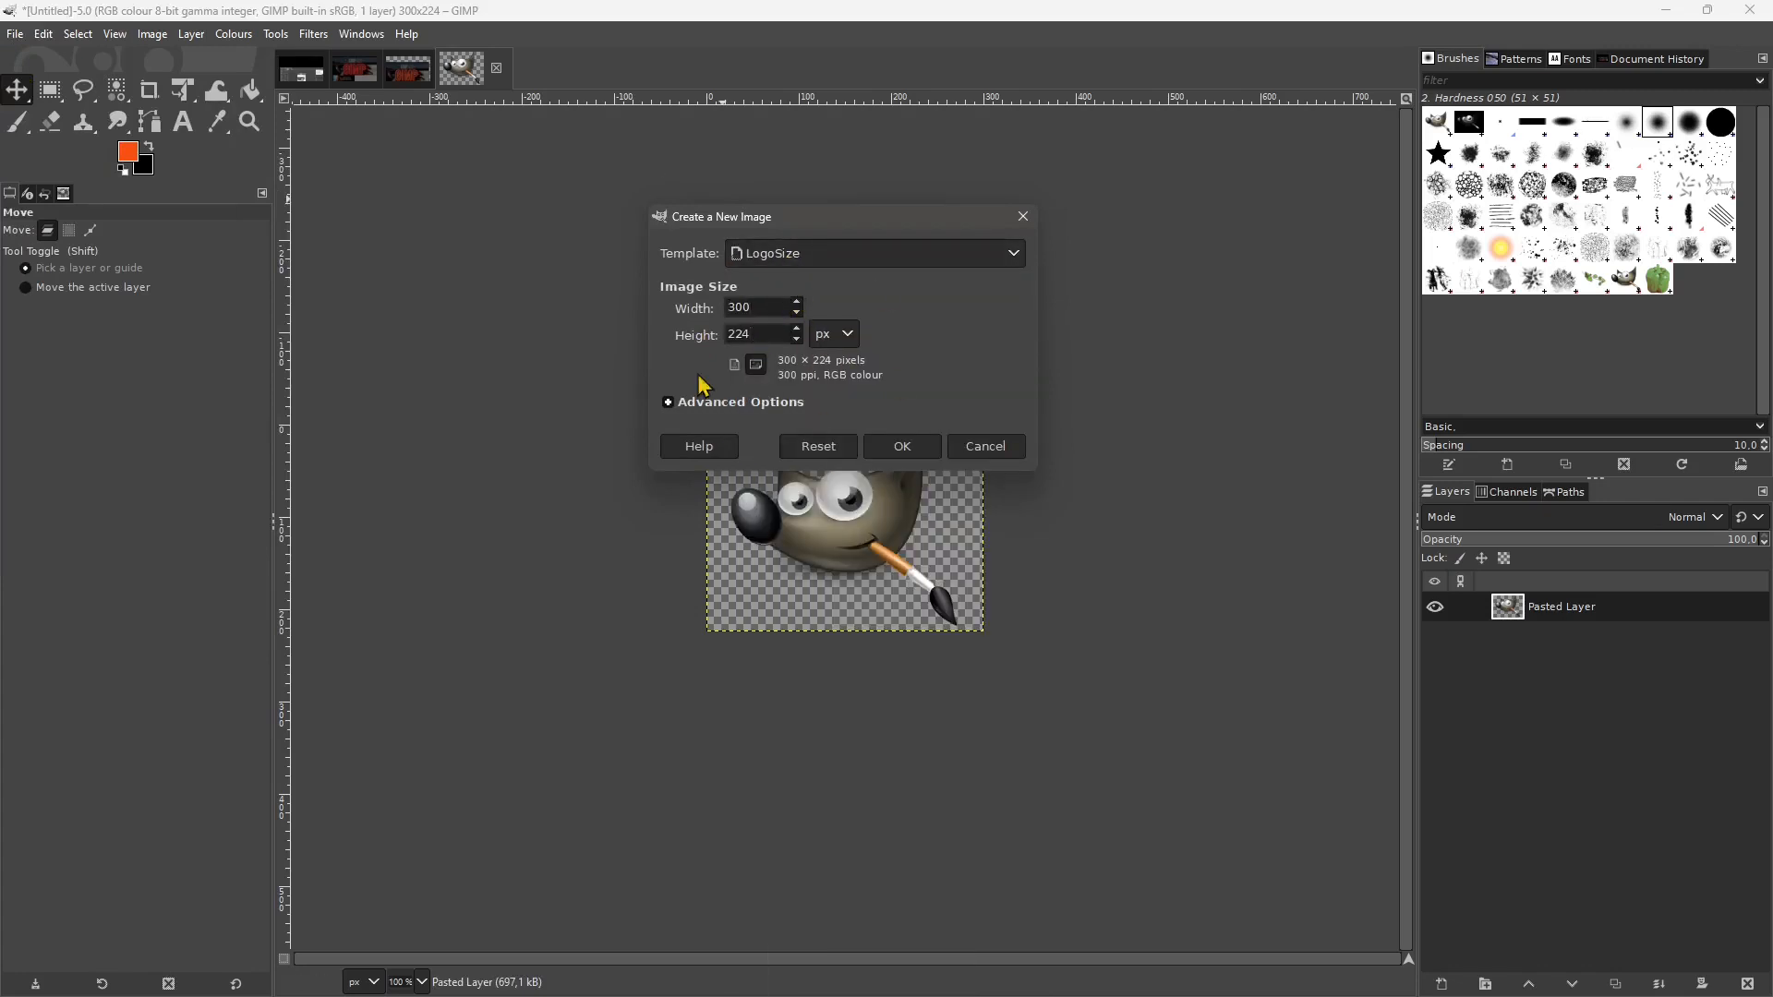
pyautogui.click(900, 447)
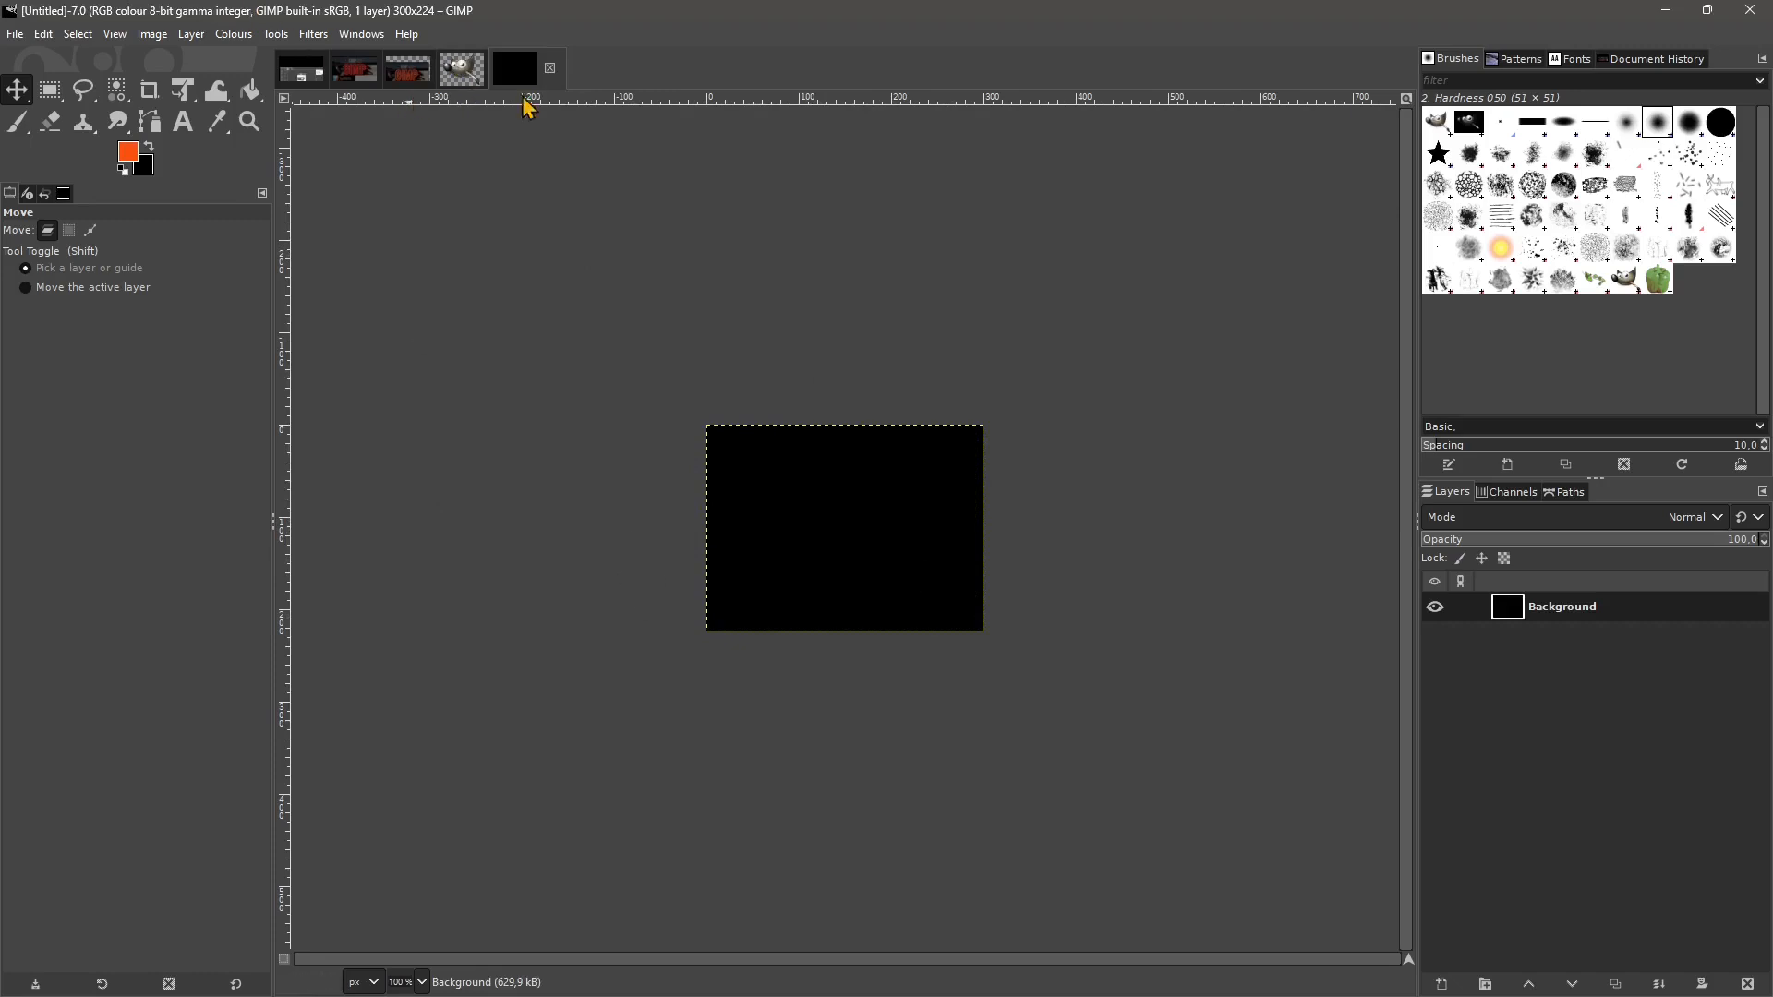
# Add a new layer above Lesson02.xcf in the 1920x1080 image and paste the mascot into it.
pyautogui.click(456, 78)
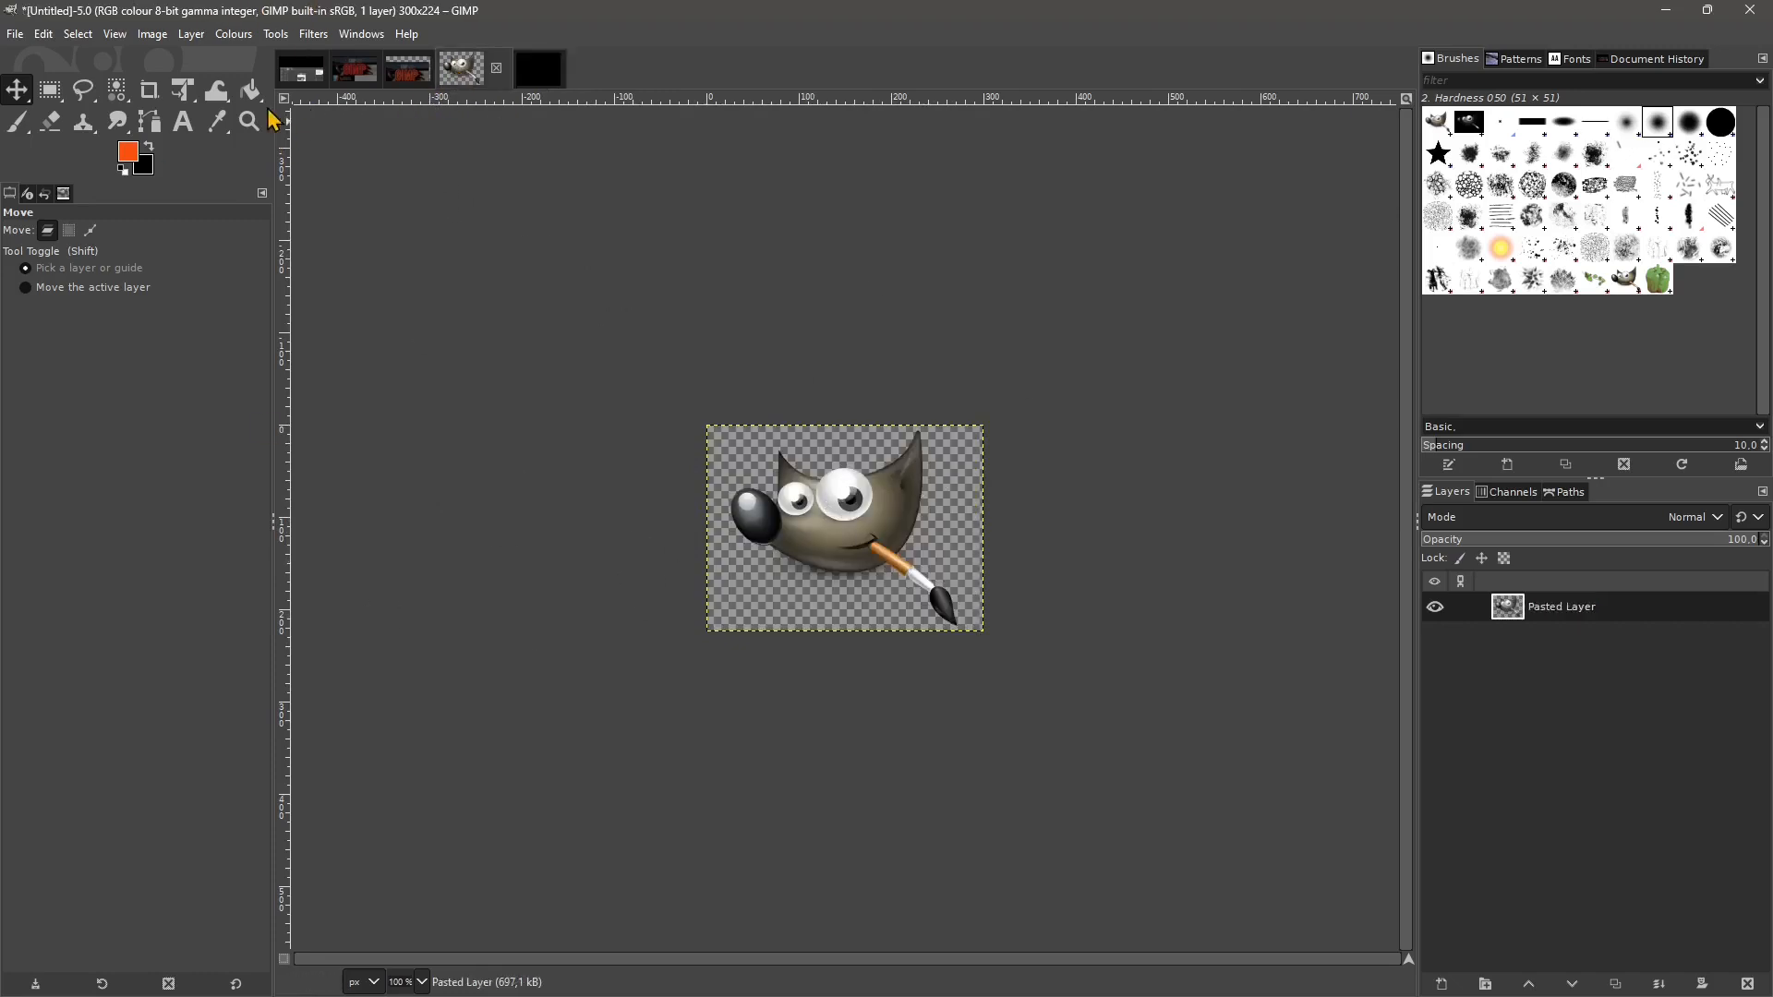
pyautogui.click(44, 35)
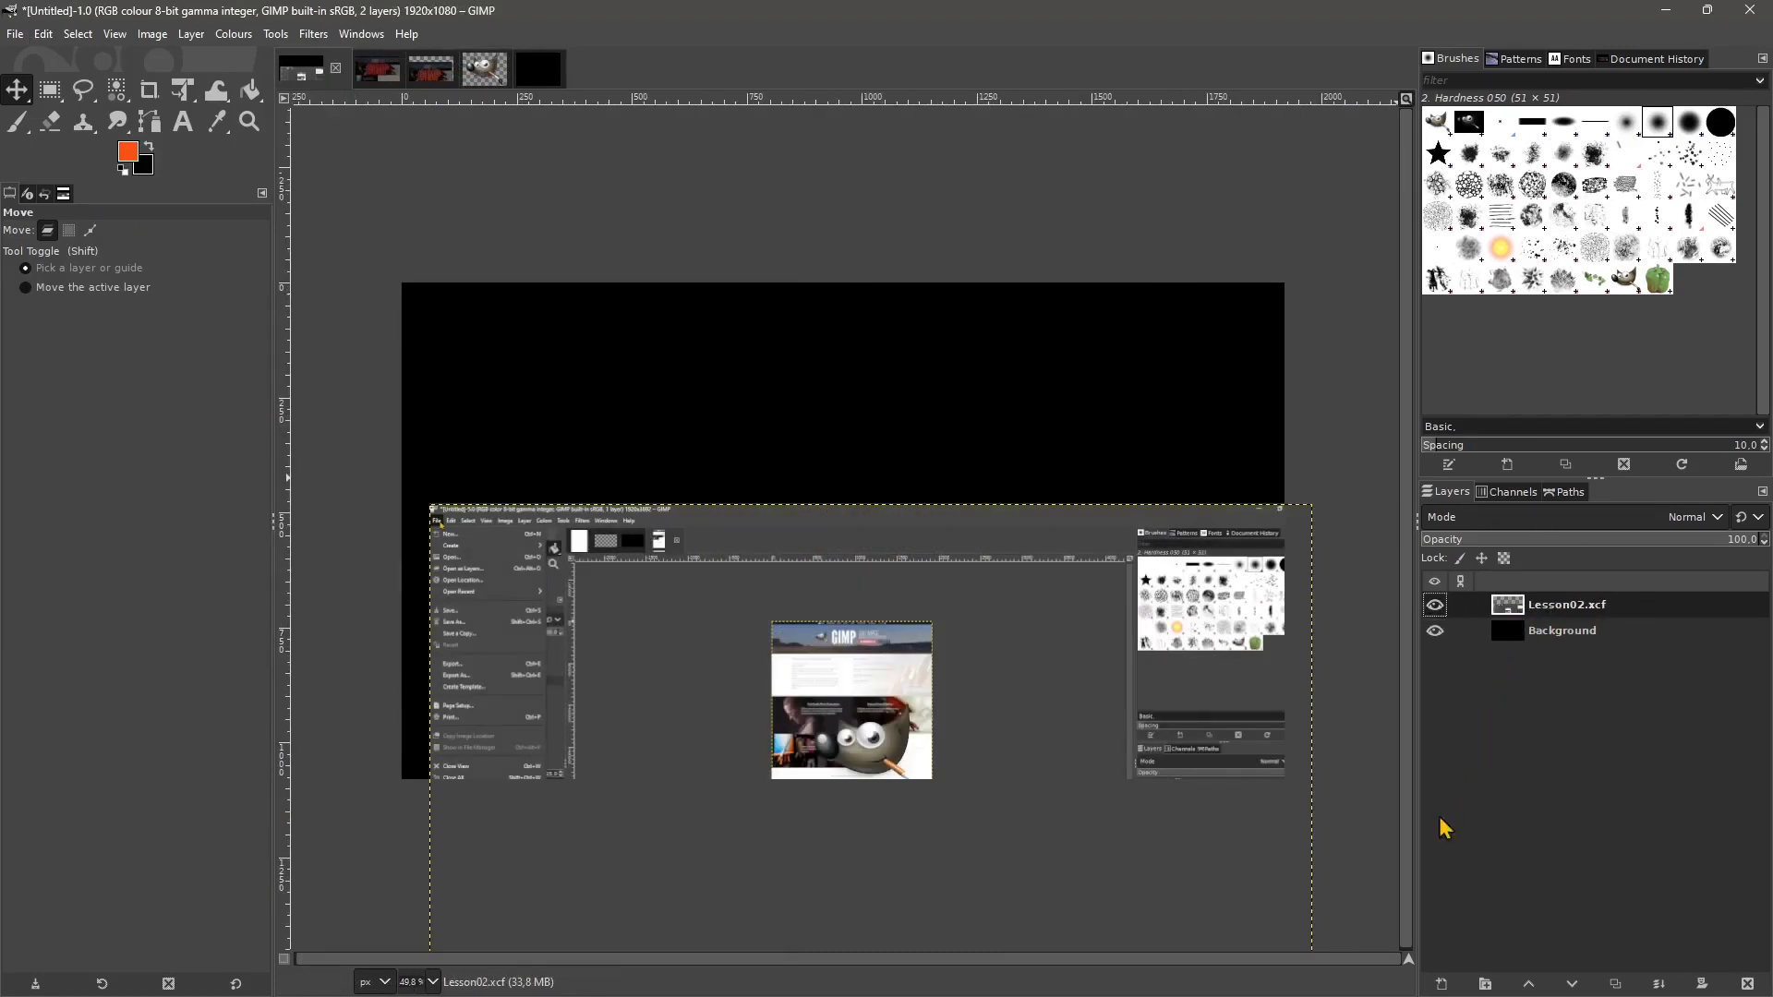
pyautogui.click(1442, 985)
pyautogui.click(1561, 966)
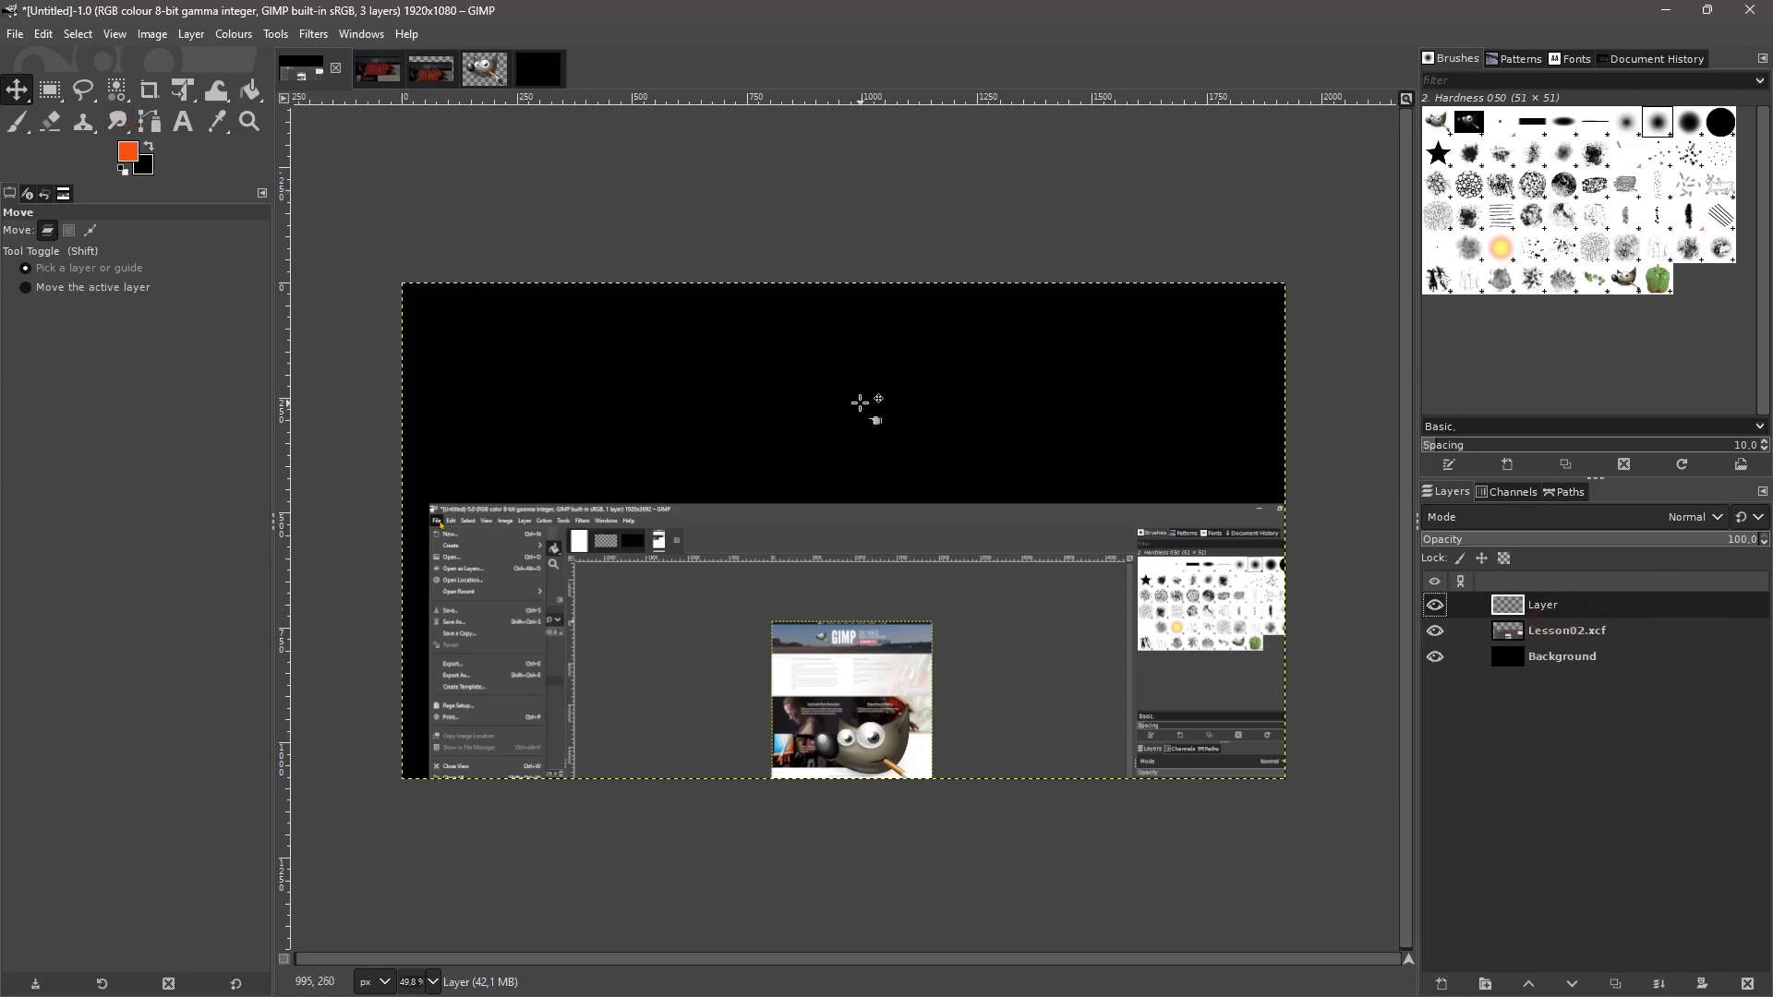
pyautogui.hotkey('ctrl', 'v')
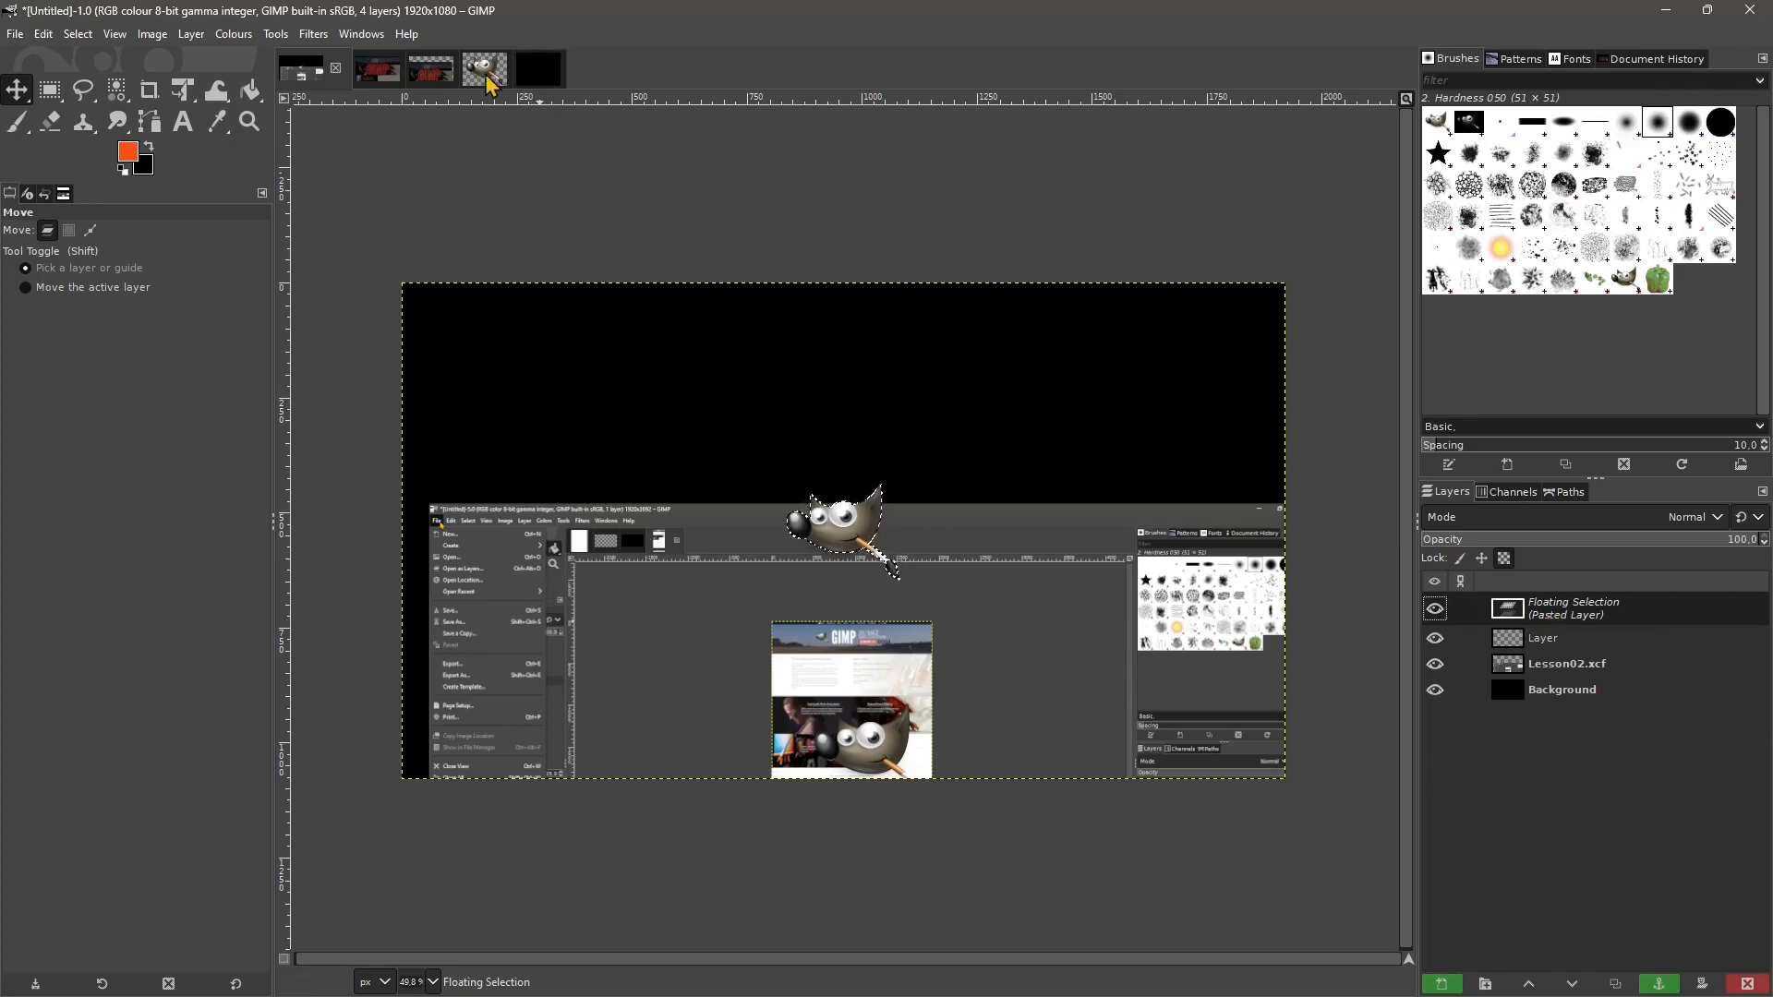
# Move the pasted mascot up onto the black area above the screenshot and anchor it to the new layer.
pyautogui.click(486, 77)
pyautogui.click(294, 74)
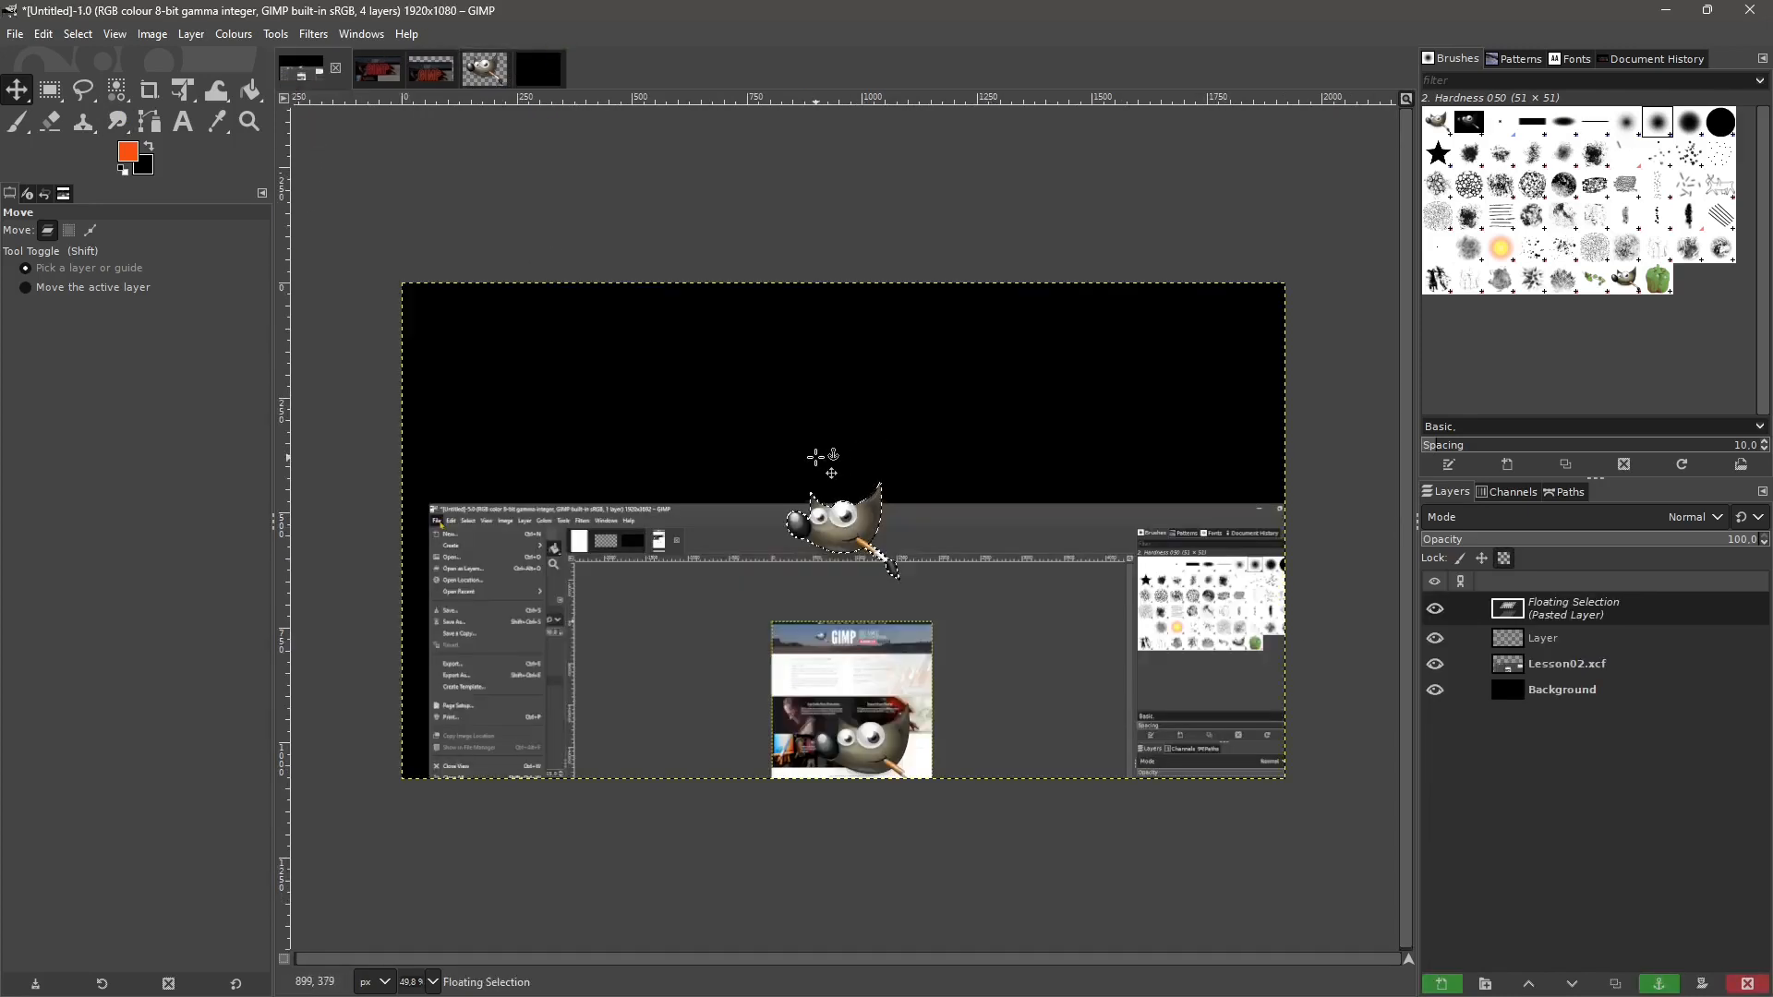
pyautogui.moveTo(845, 530); pyautogui.dragTo(846, 404)
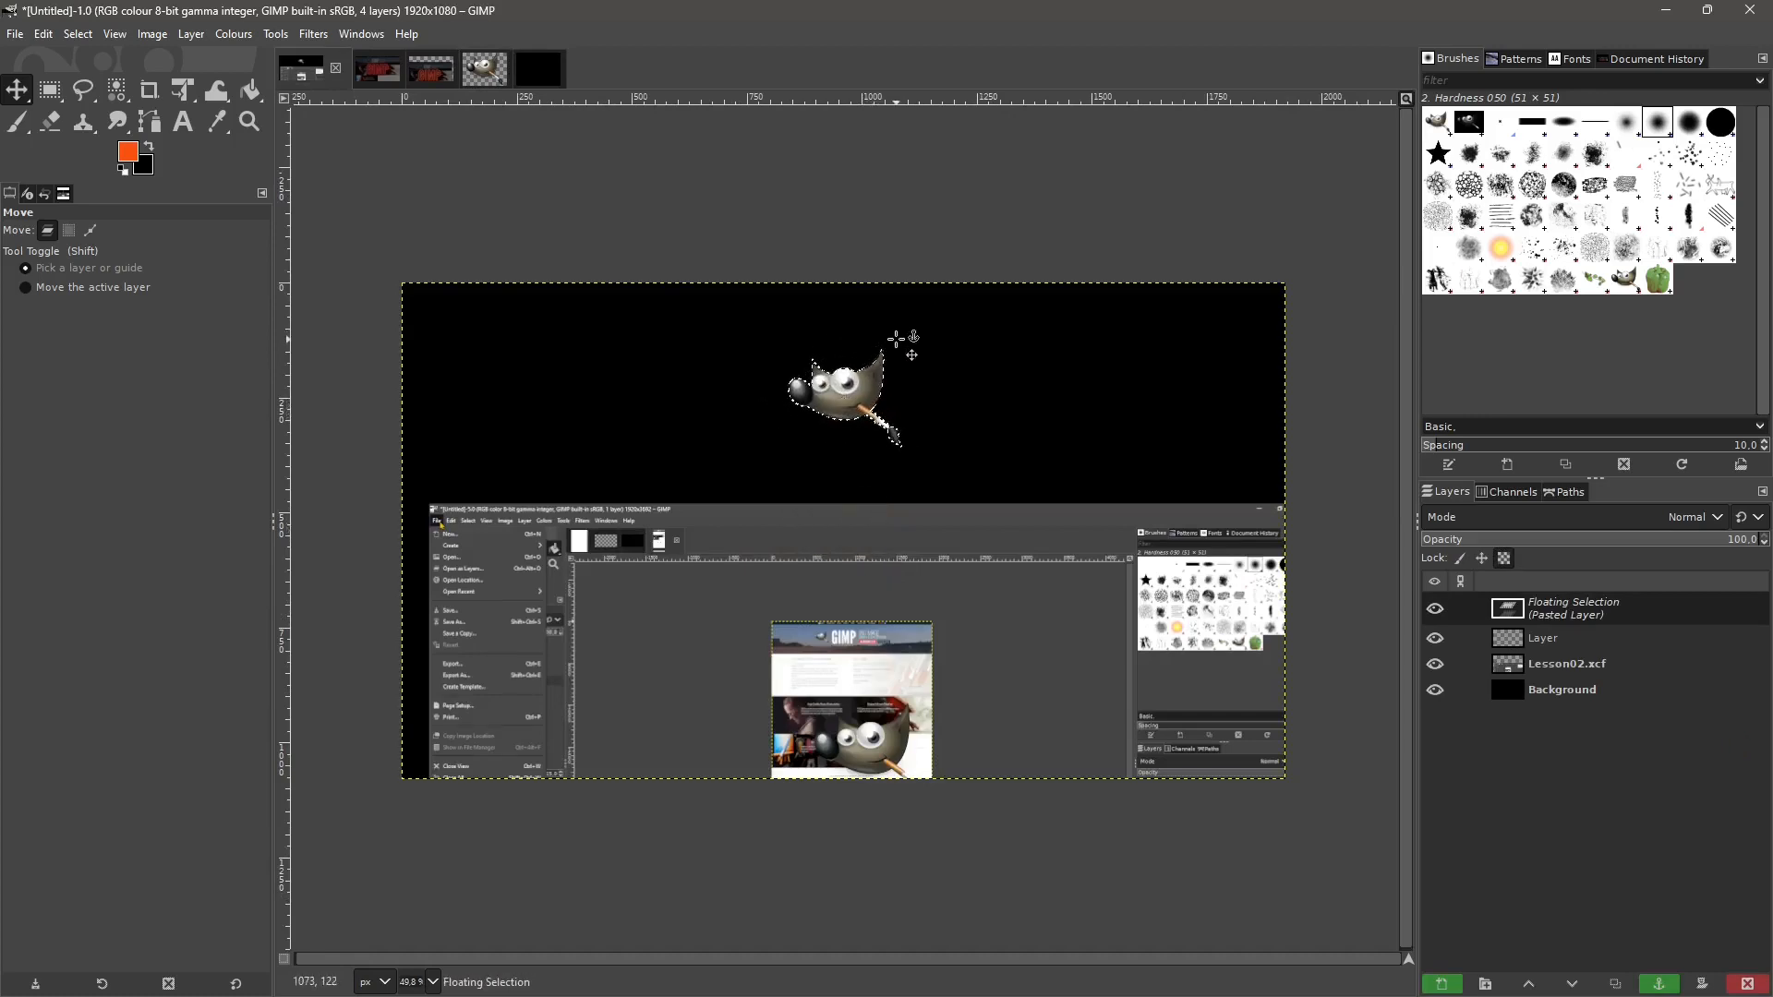
pyautogui.click(1537, 644)
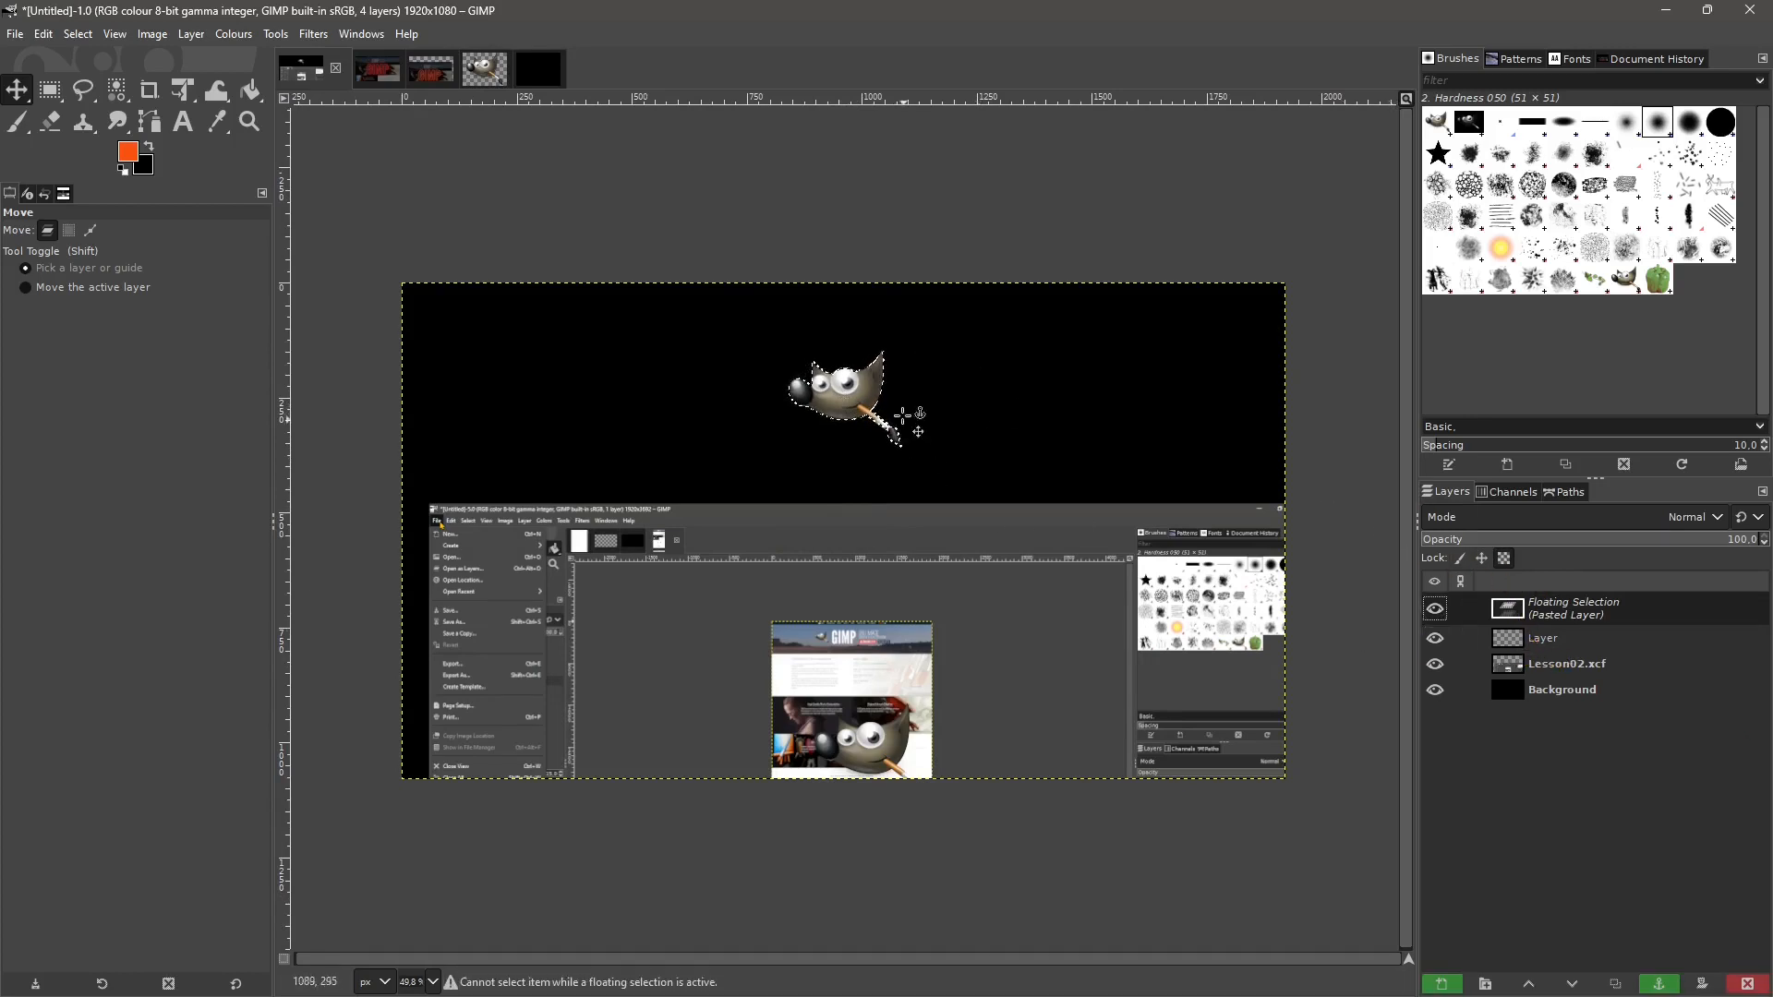
pyautogui.click(893, 372)
# Toggle the mascot layer's visibility, then move the layer down over the screenshot and back up onto the black area.
pyautogui.click(1435, 604)
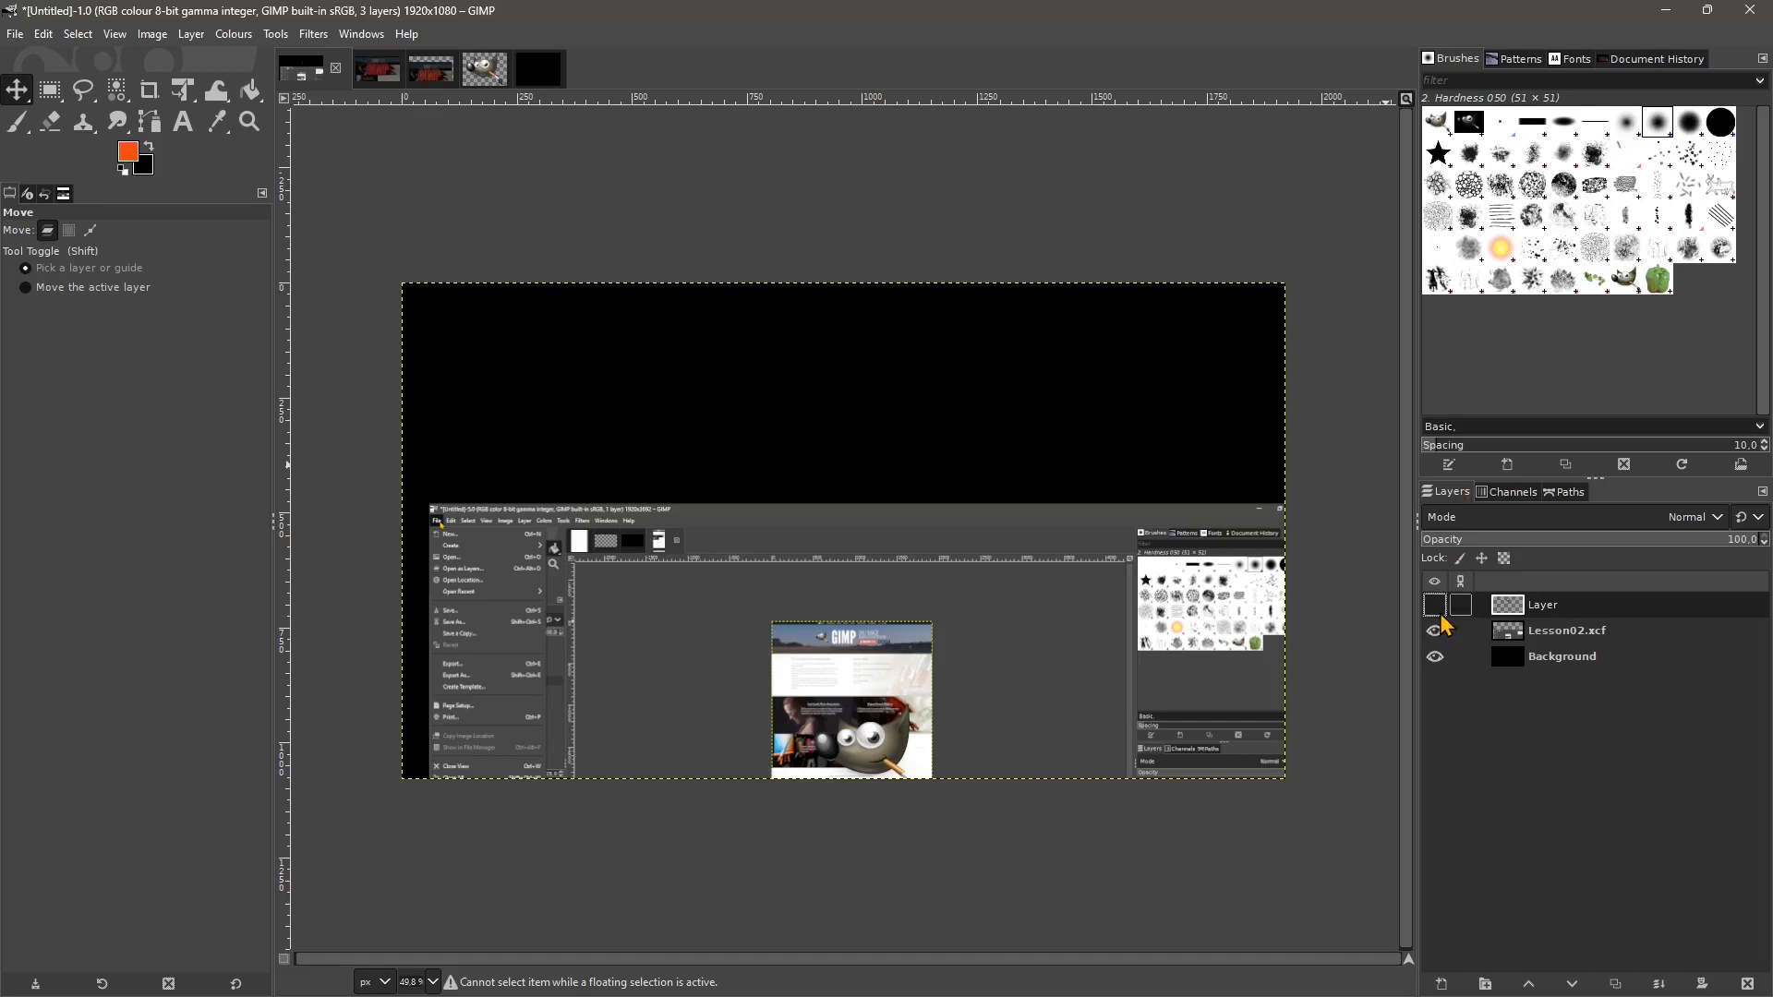
pyautogui.click(1435, 605)
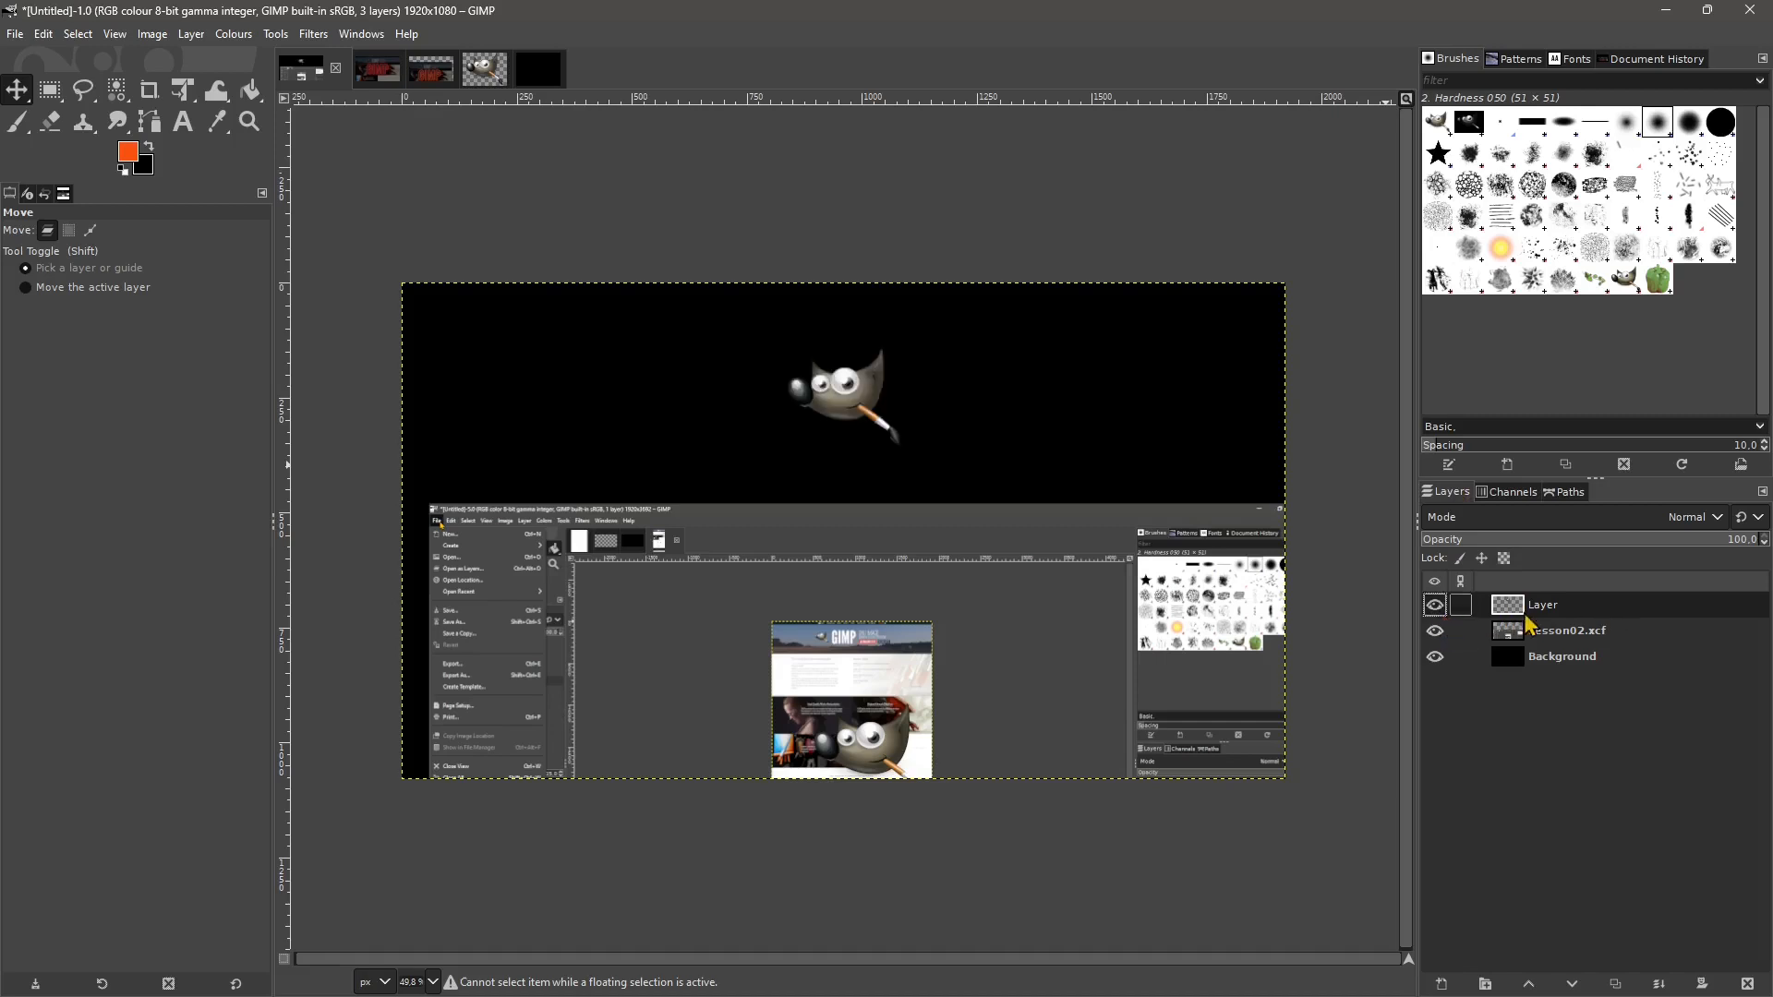
pyautogui.click(1435, 605)
pyautogui.click(1434, 605)
pyautogui.moveTo(869, 428); pyautogui.dragTo(839, 554)
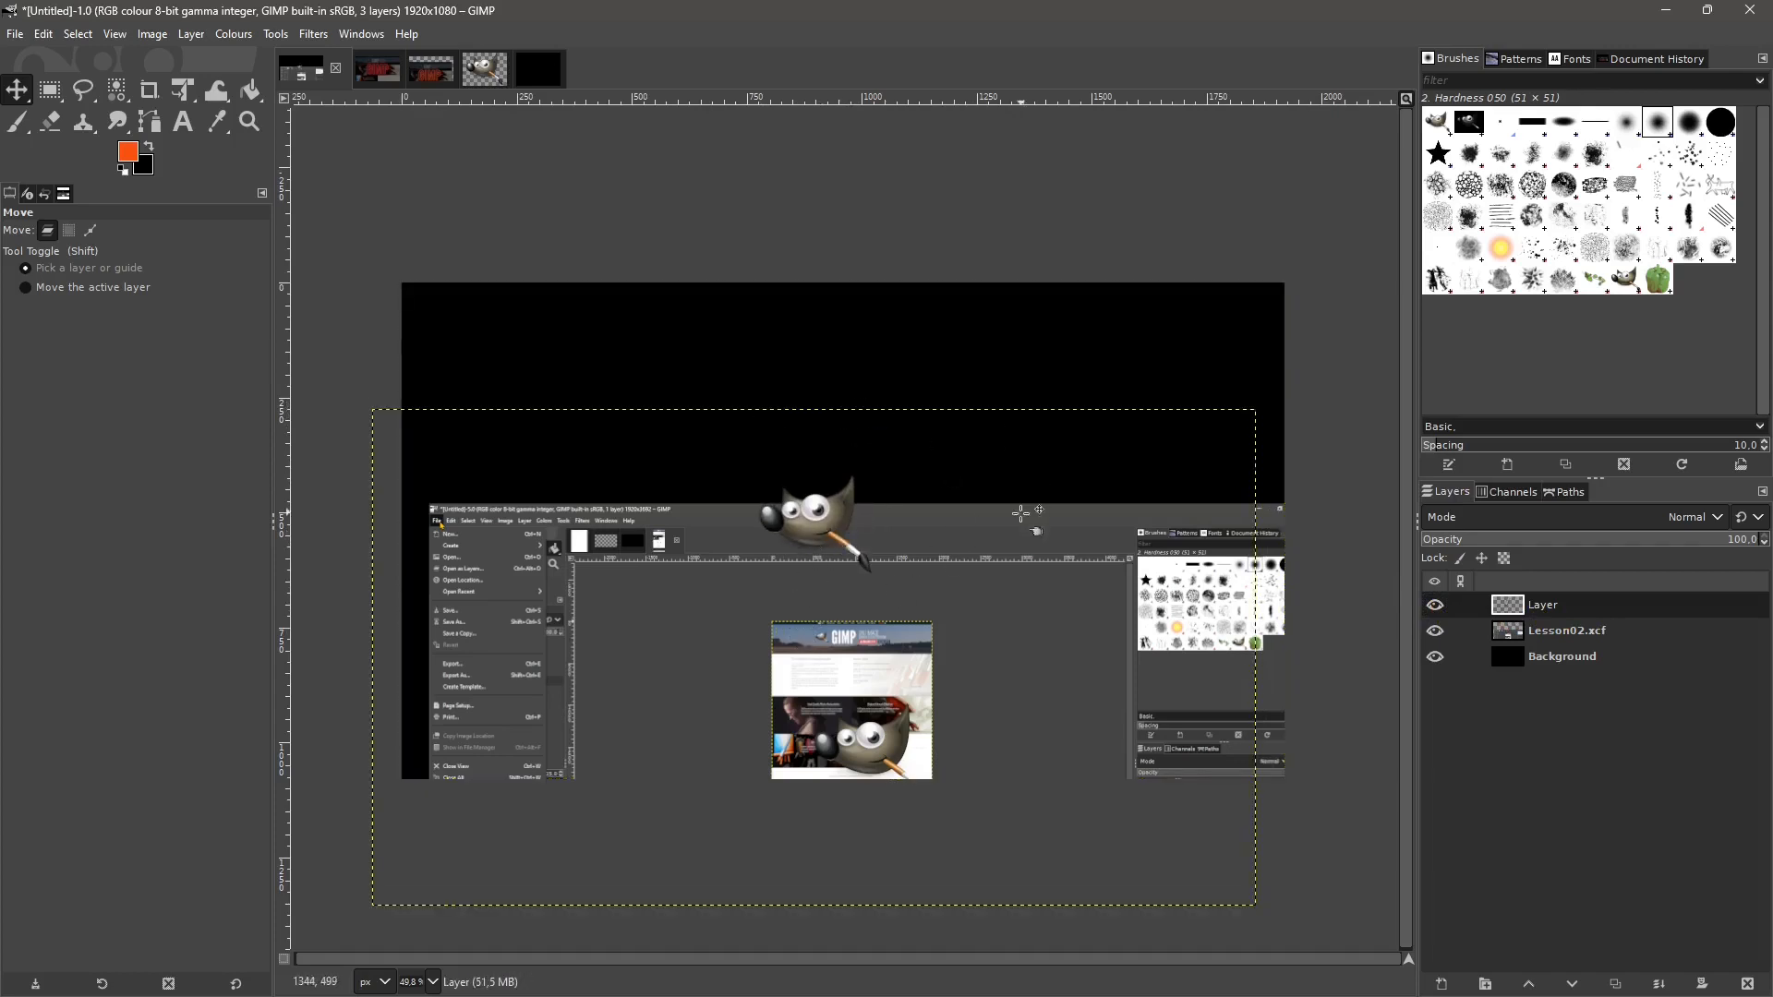
pyautogui.moveTo(812, 521); pyautogui.dragTo(847, 436)
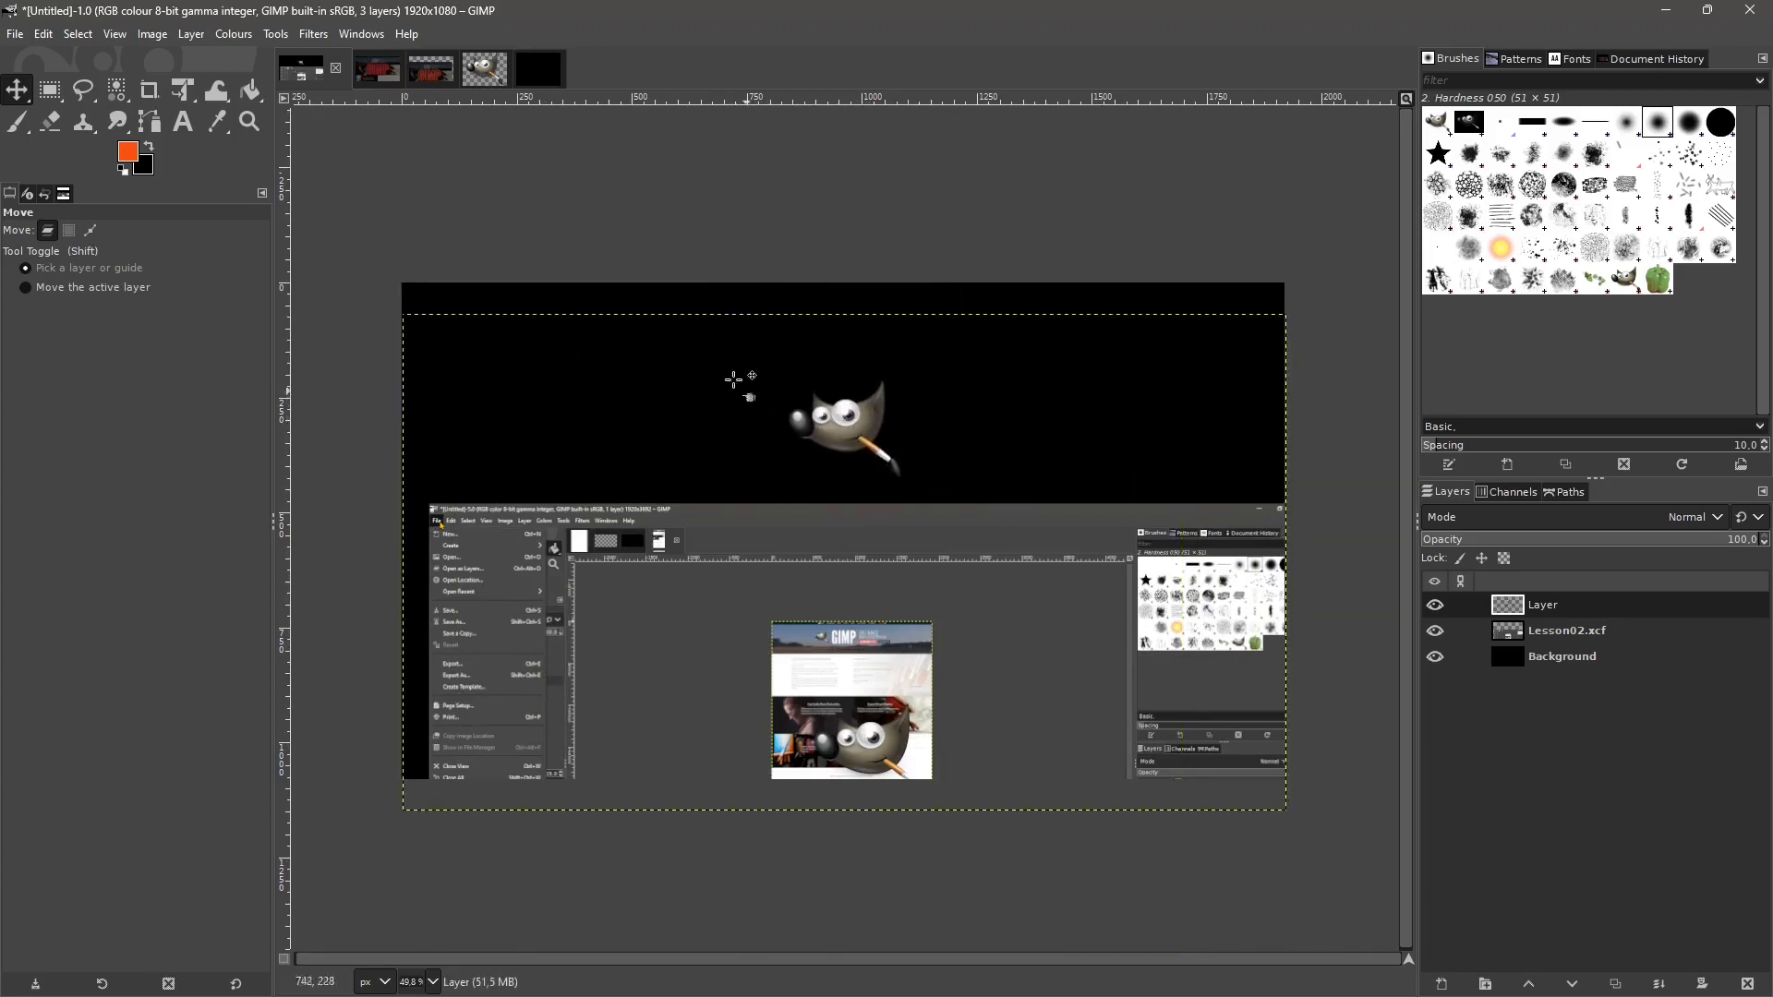
pyautogui.click(490, 74)
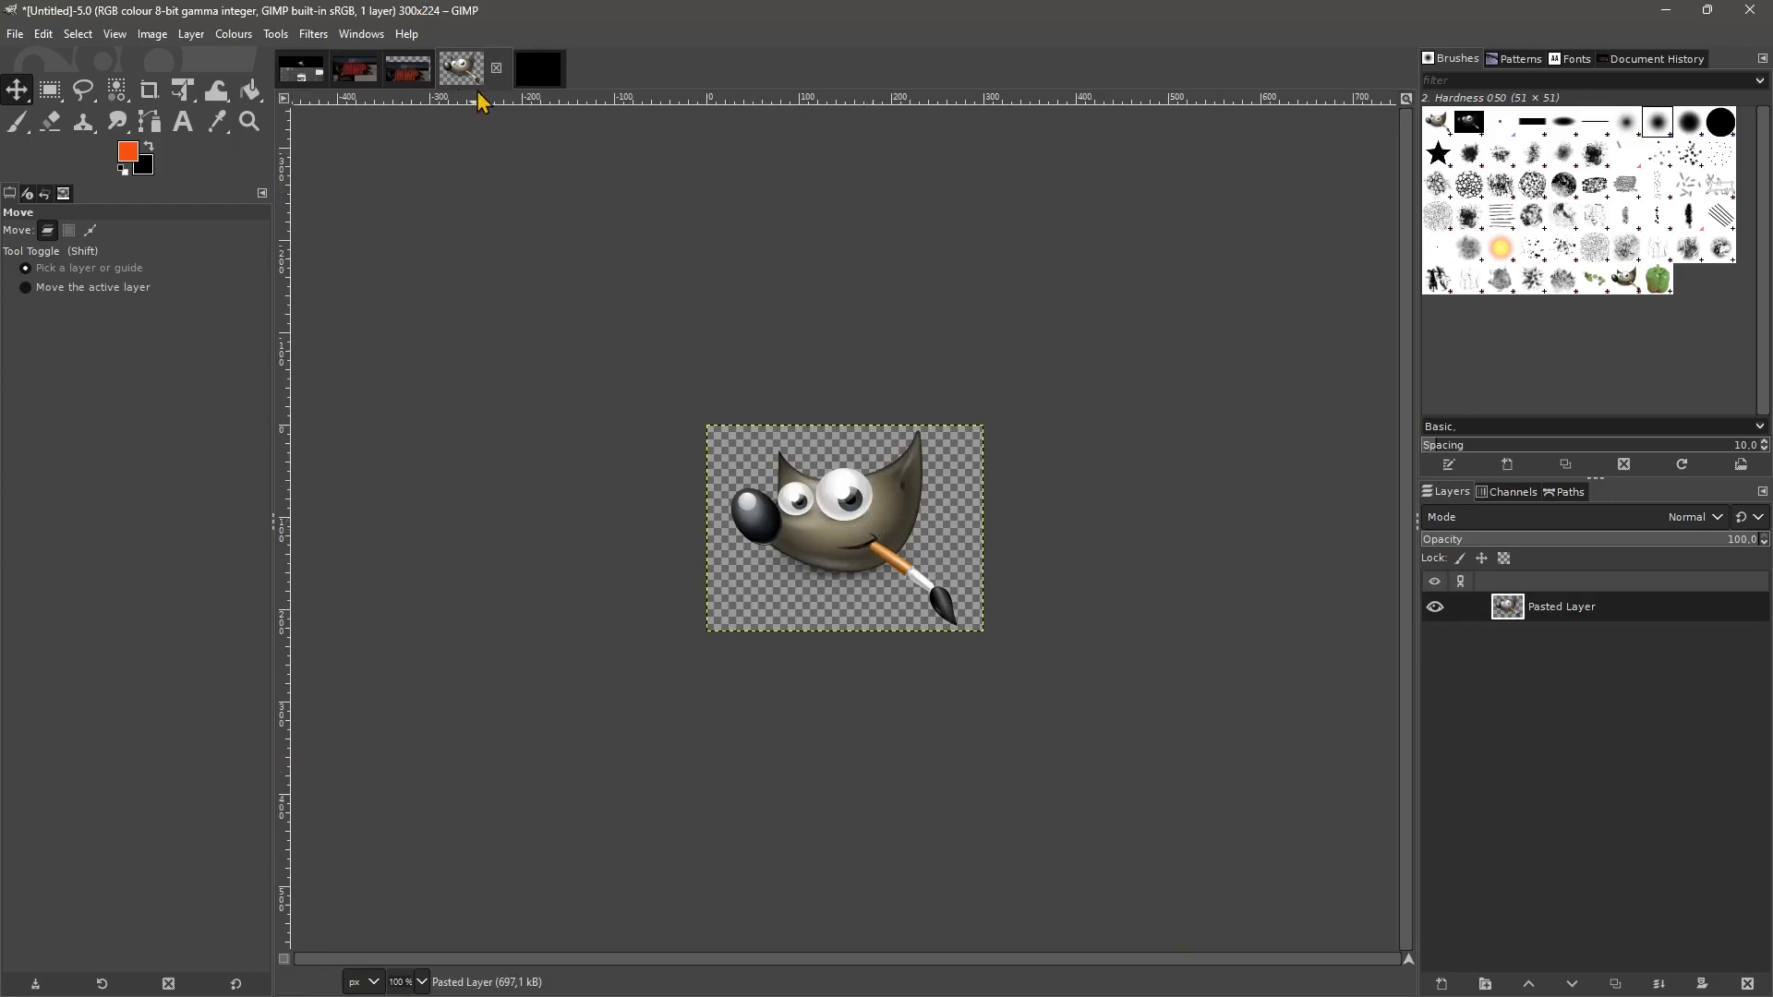
pyautogui.click(417, 76)
pyautogui.click(358, 77)
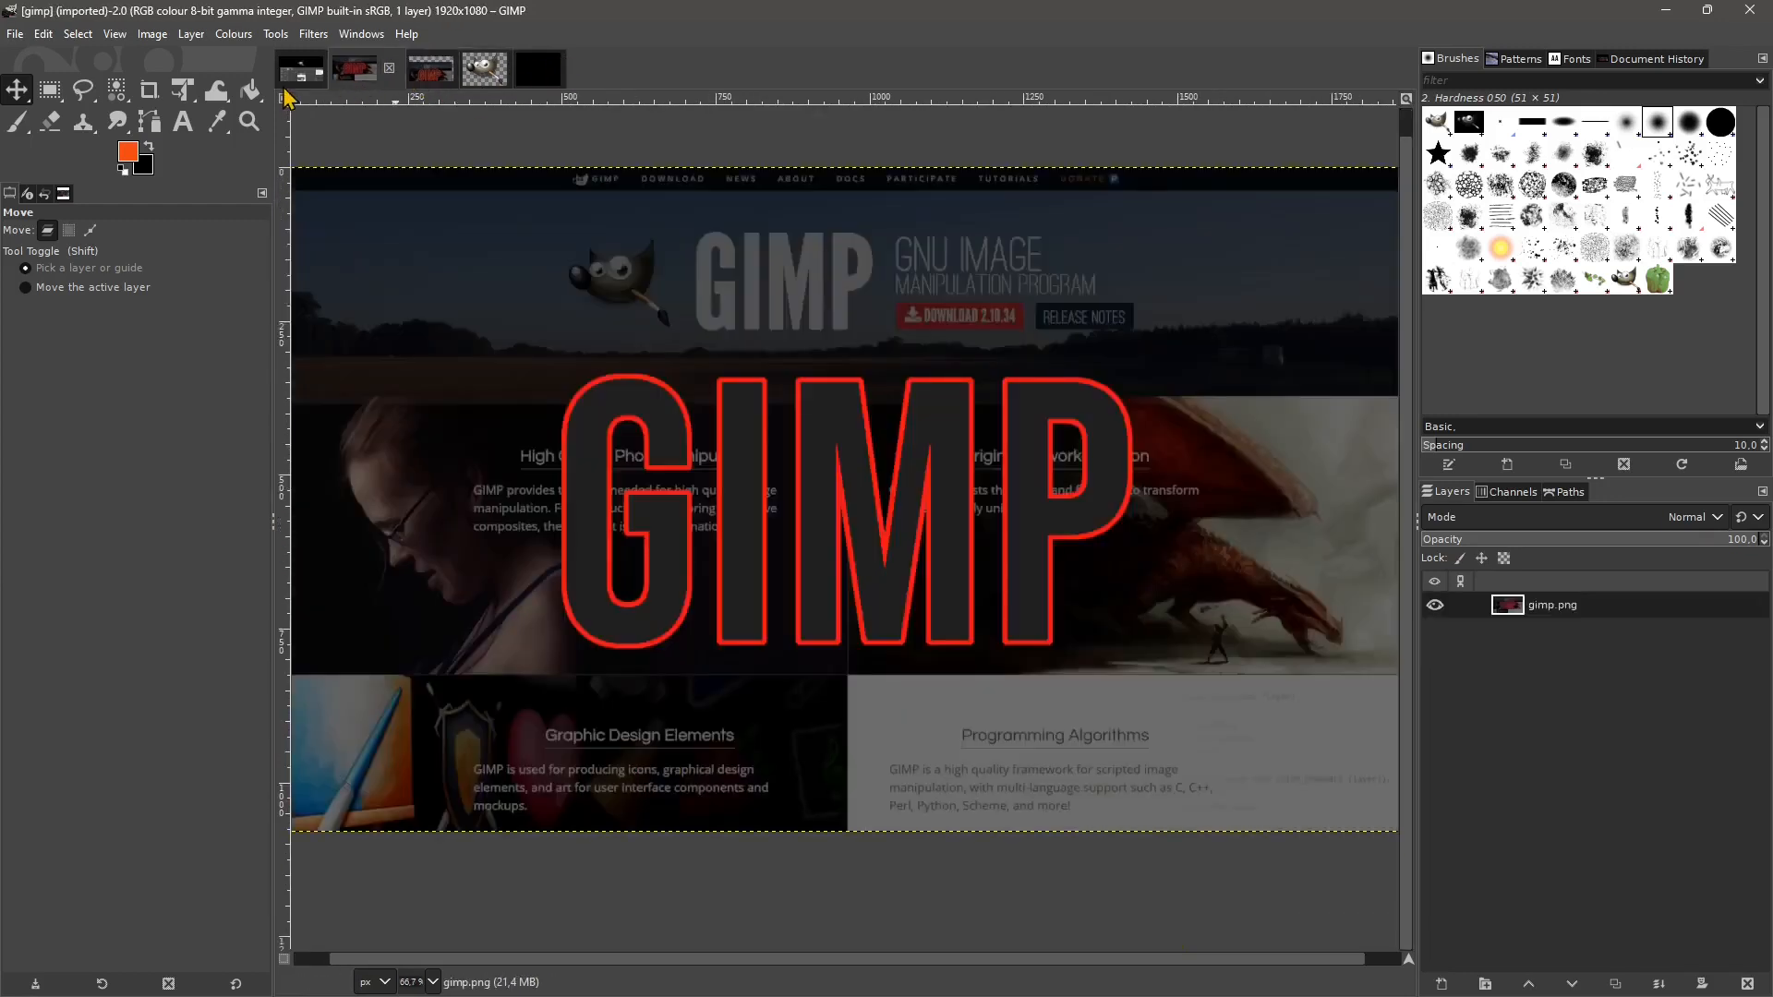
pyautogui.click(301, 70)
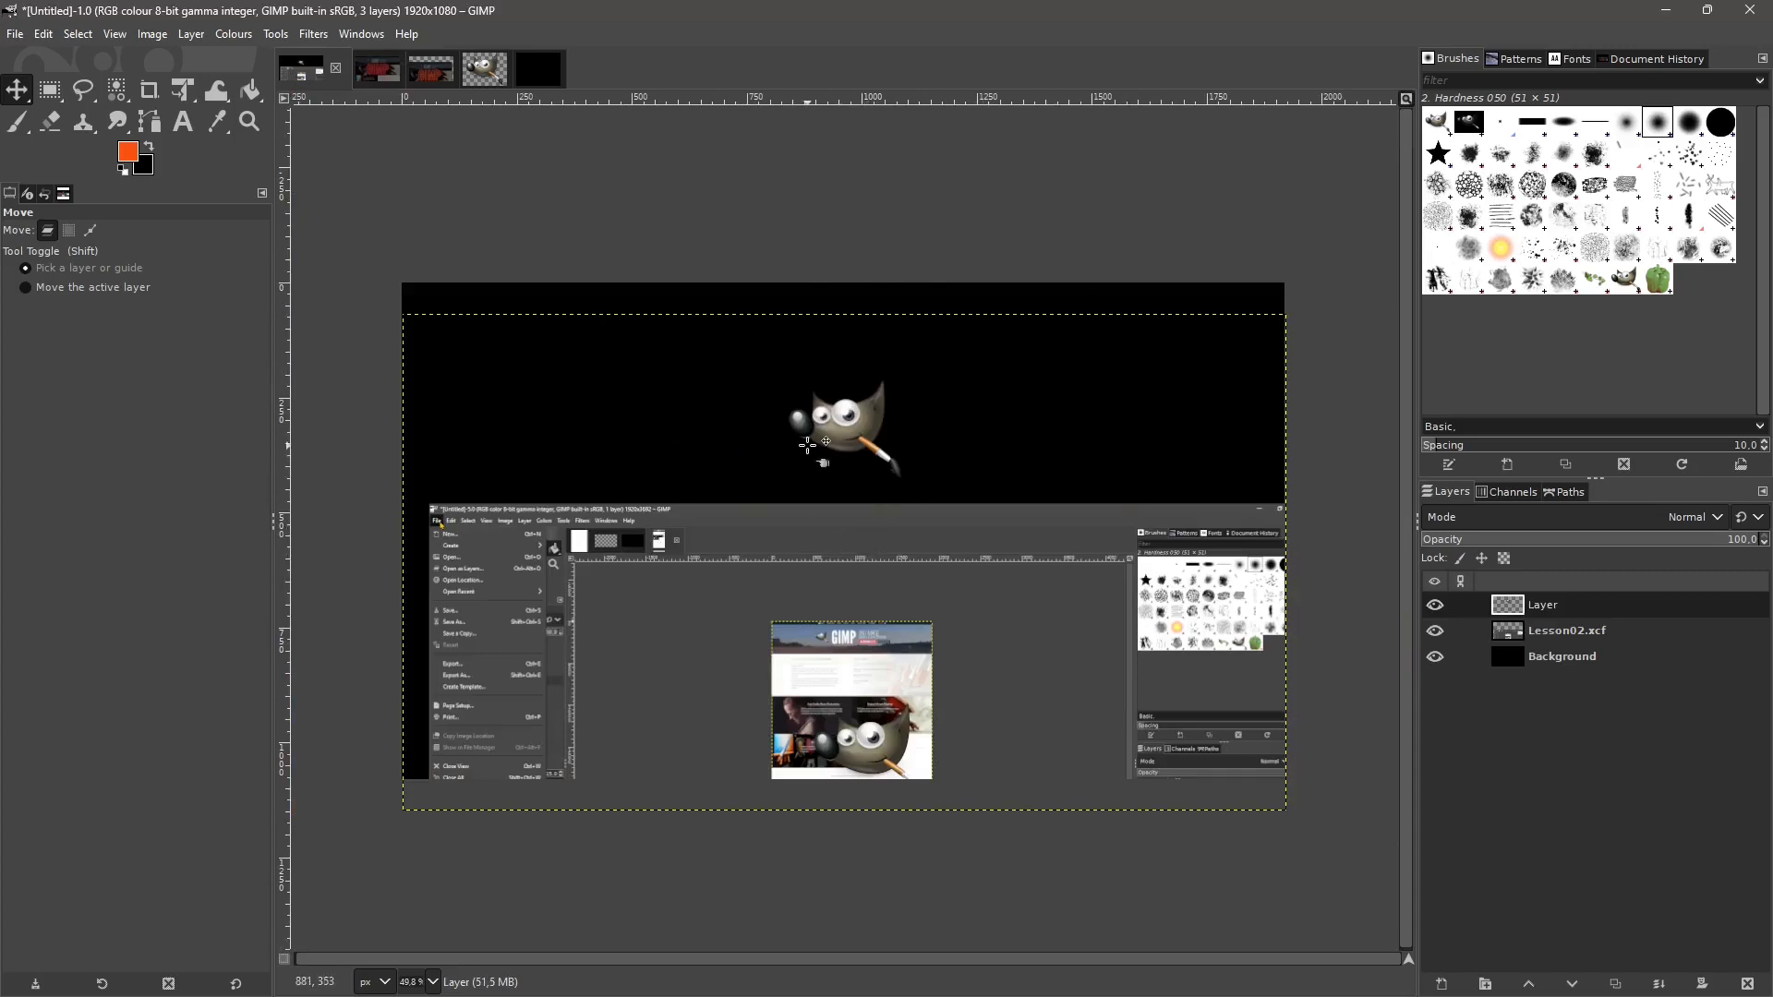
pyautogui.click(15, 34)
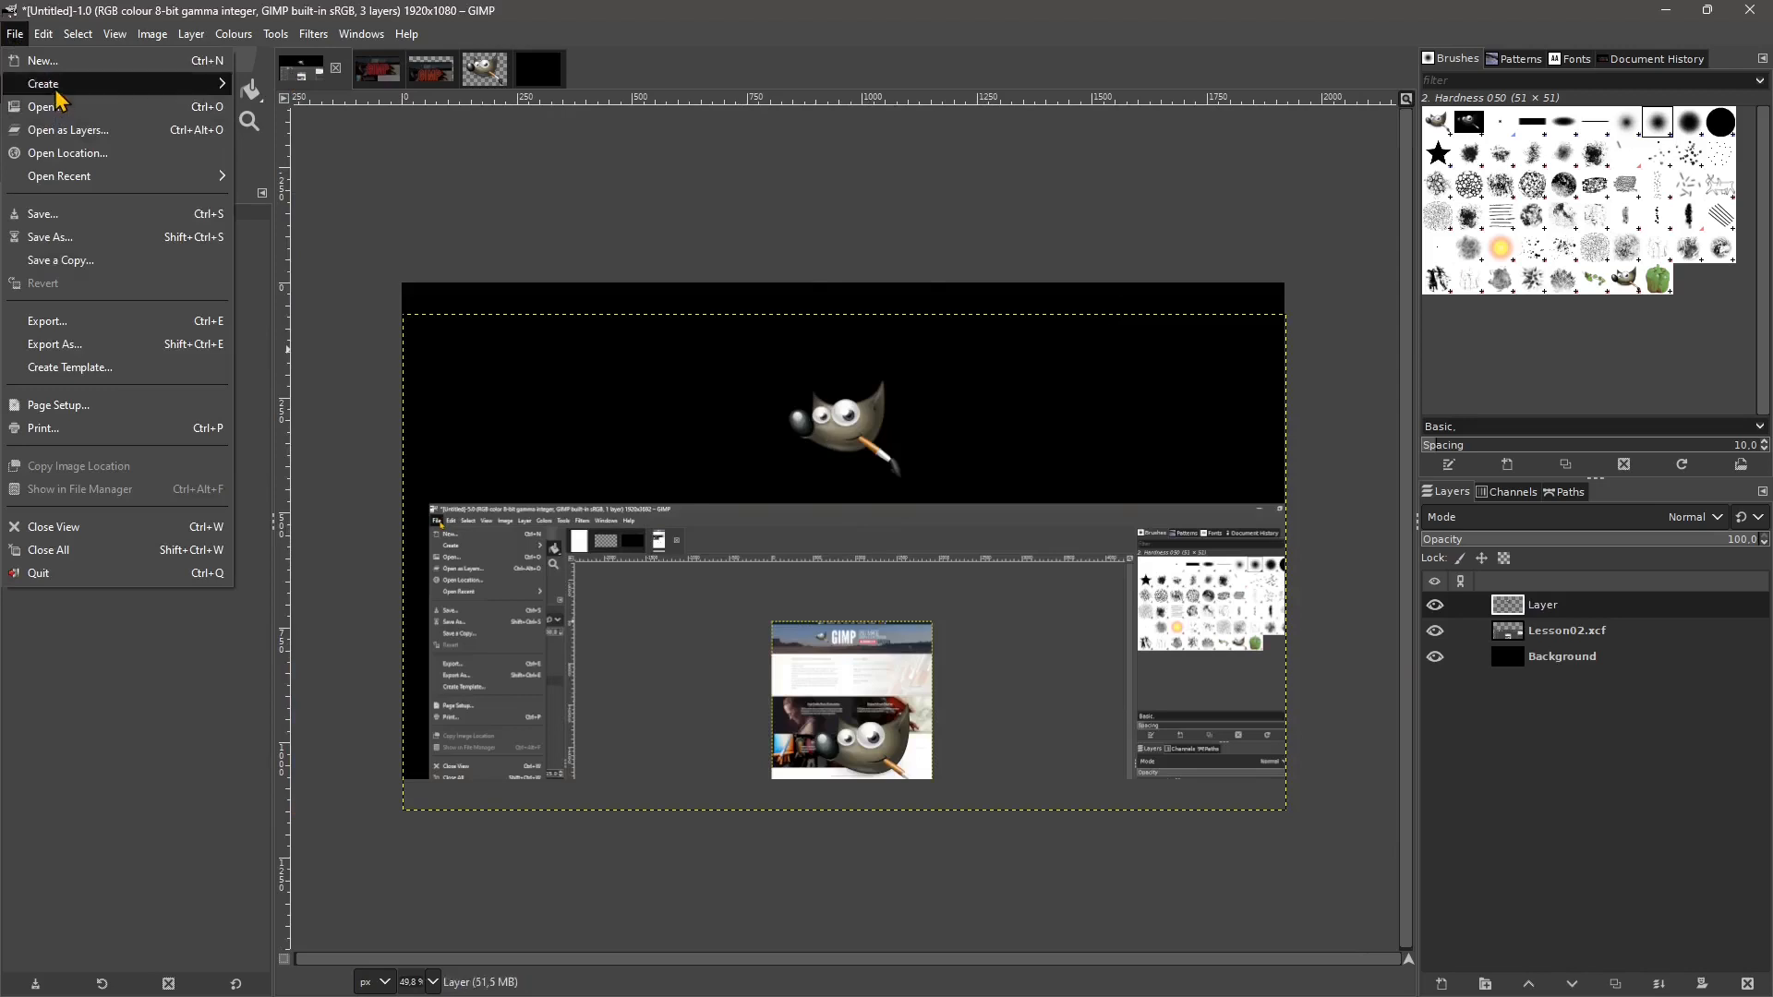
pyautogui.moveTo(139, 83)
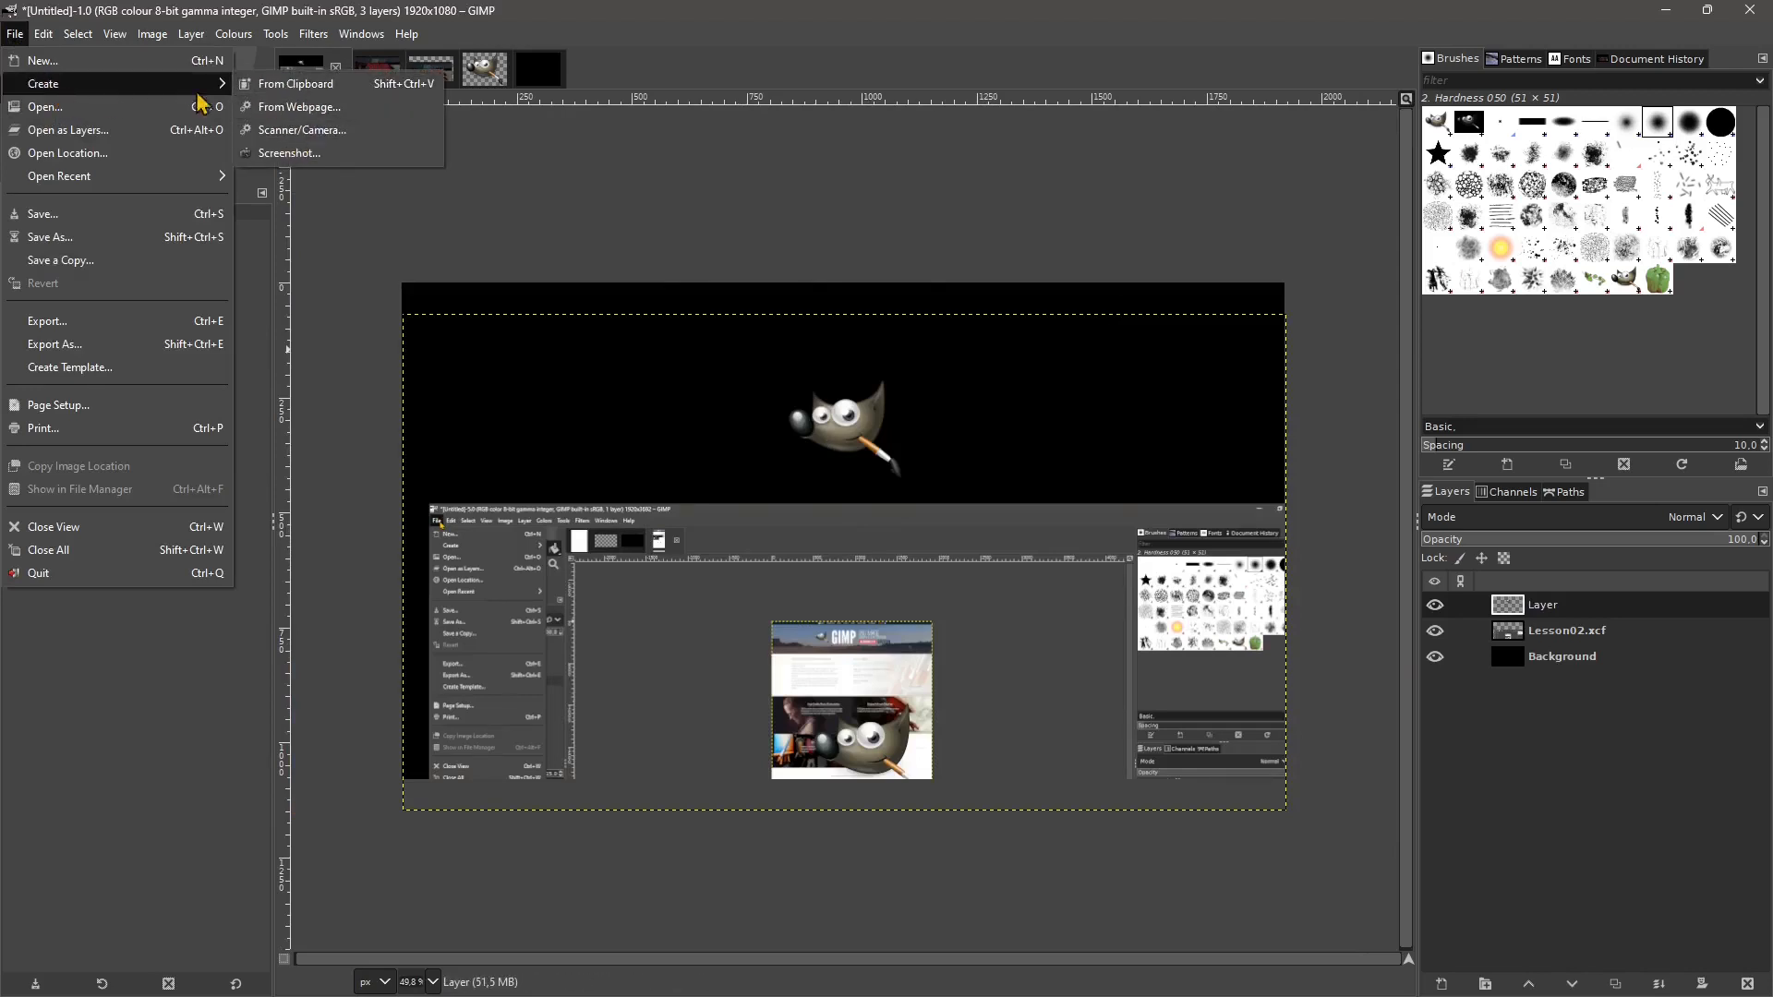
pyautogui.click(68, 155)
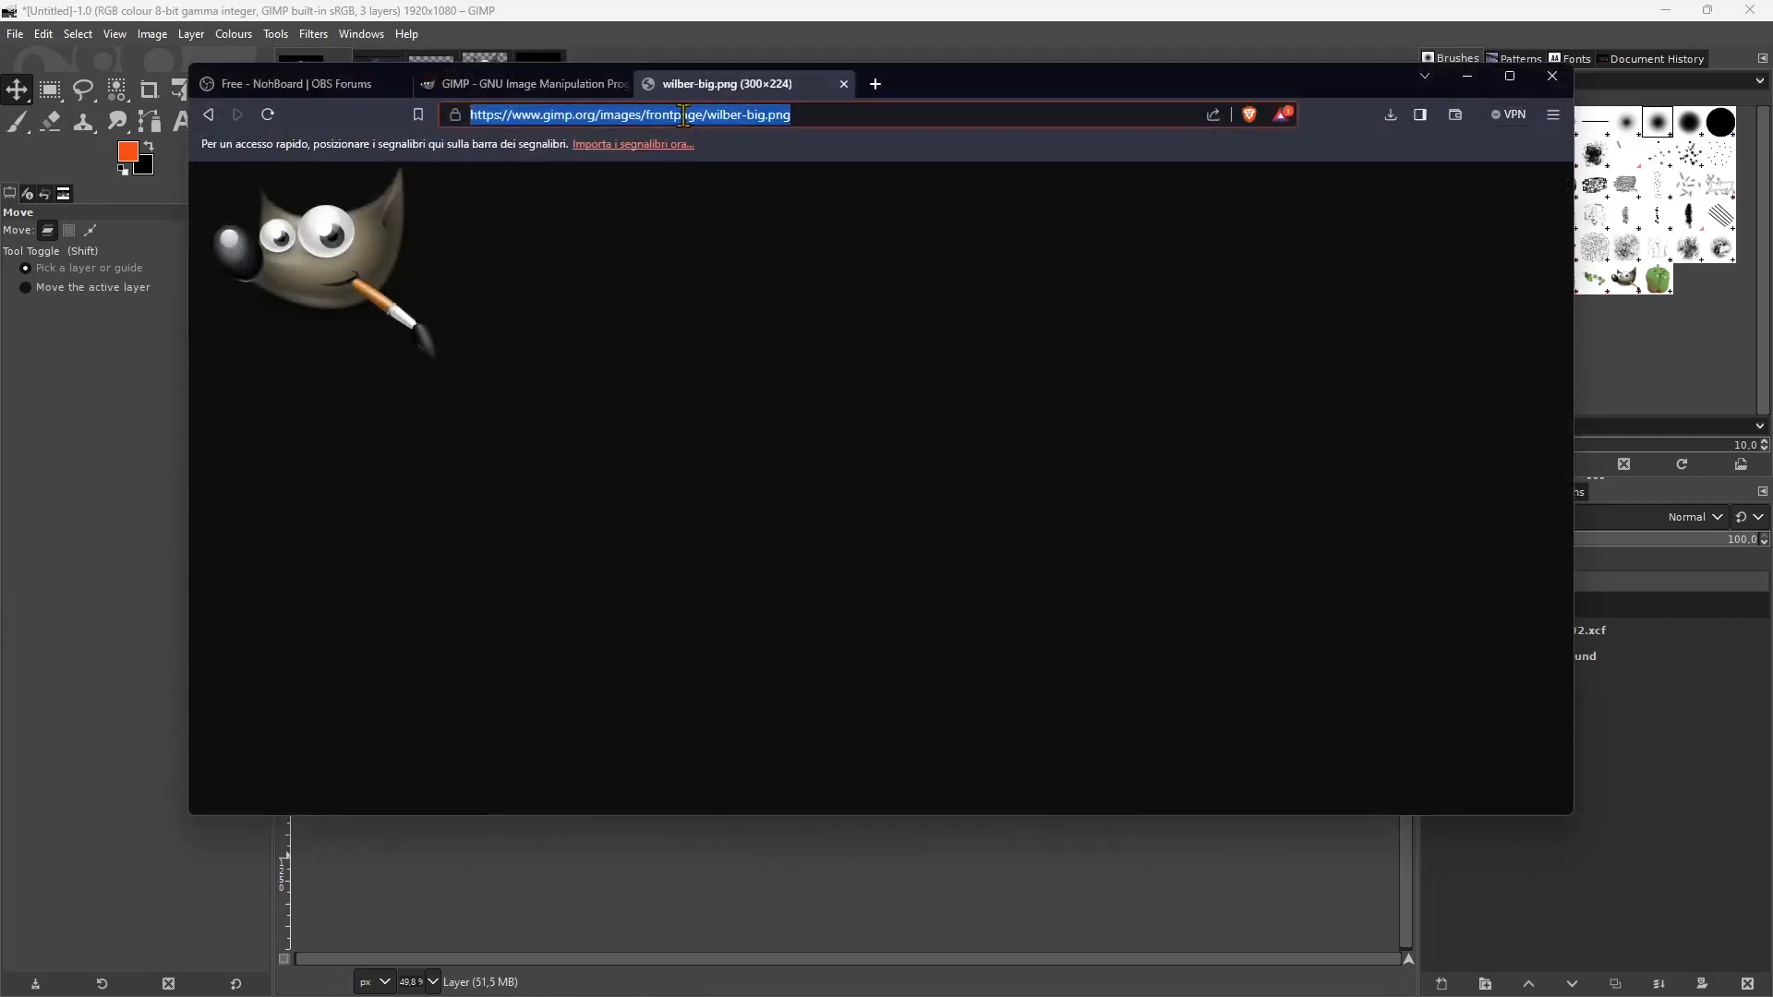
pyautogui.tripleClick(682, 116)
pyautogui.rightClick(585, 119)
pyautogui.click(667, 222)
pyautogui.click(1467, 76)
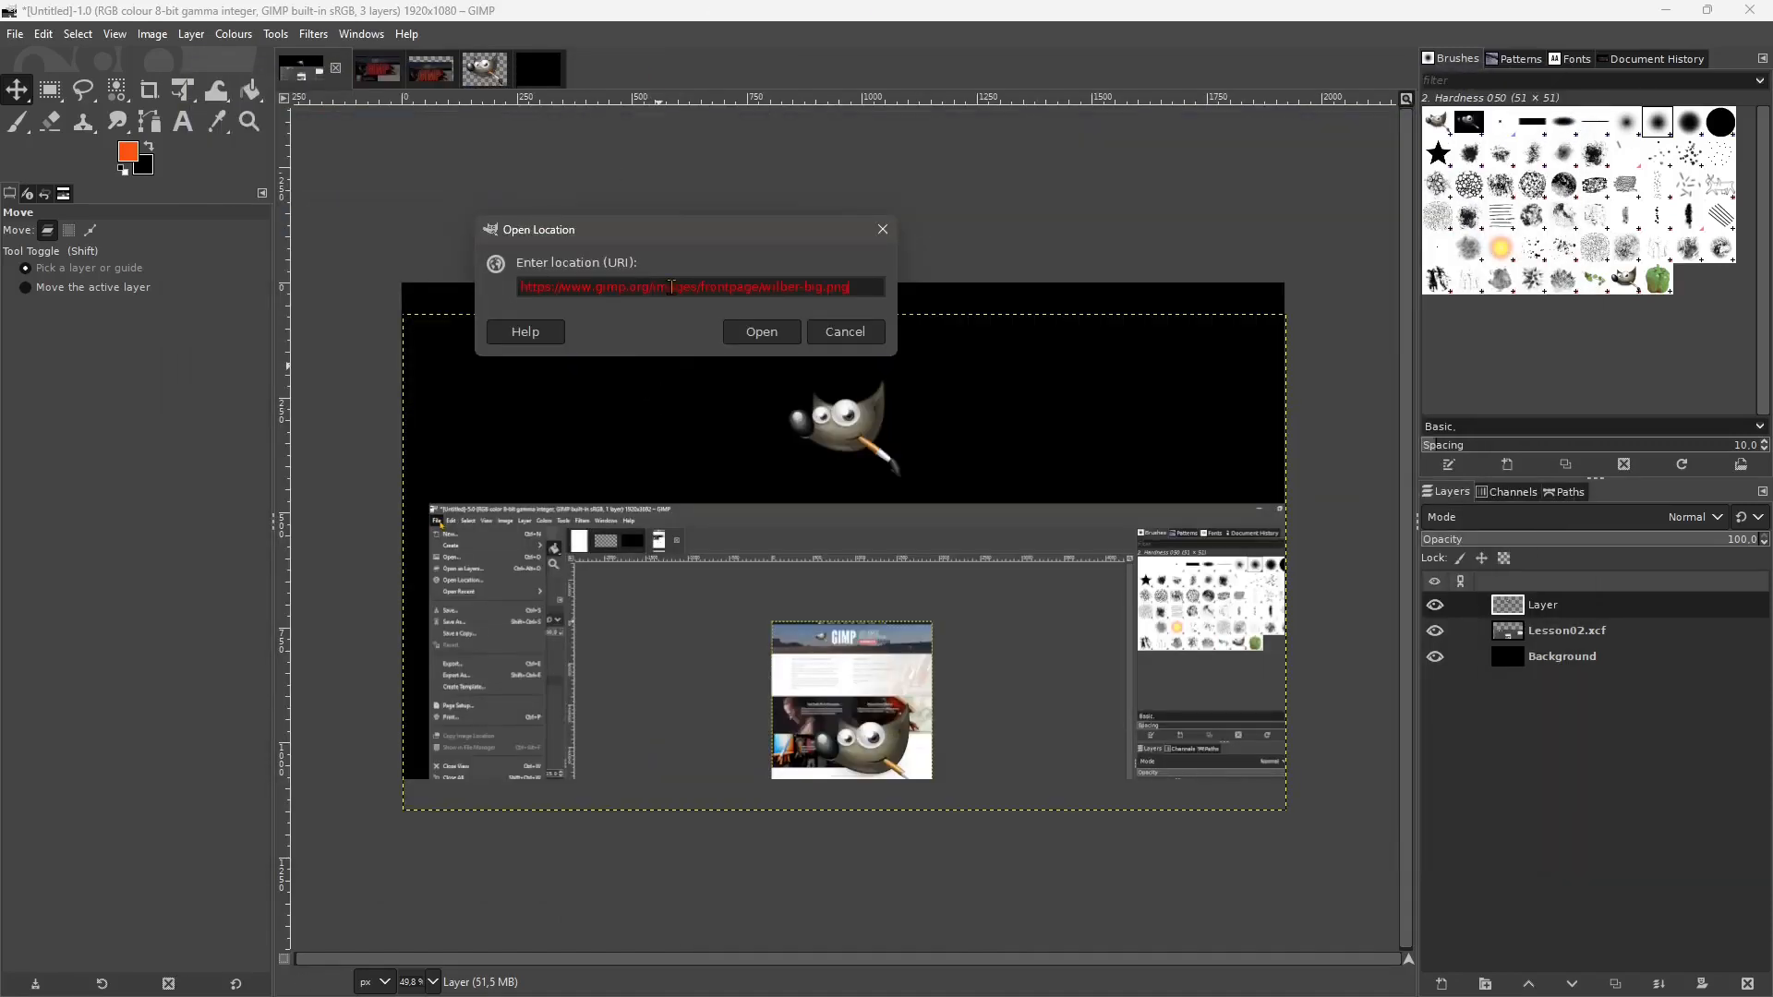
pyautogui.click(783, 335)
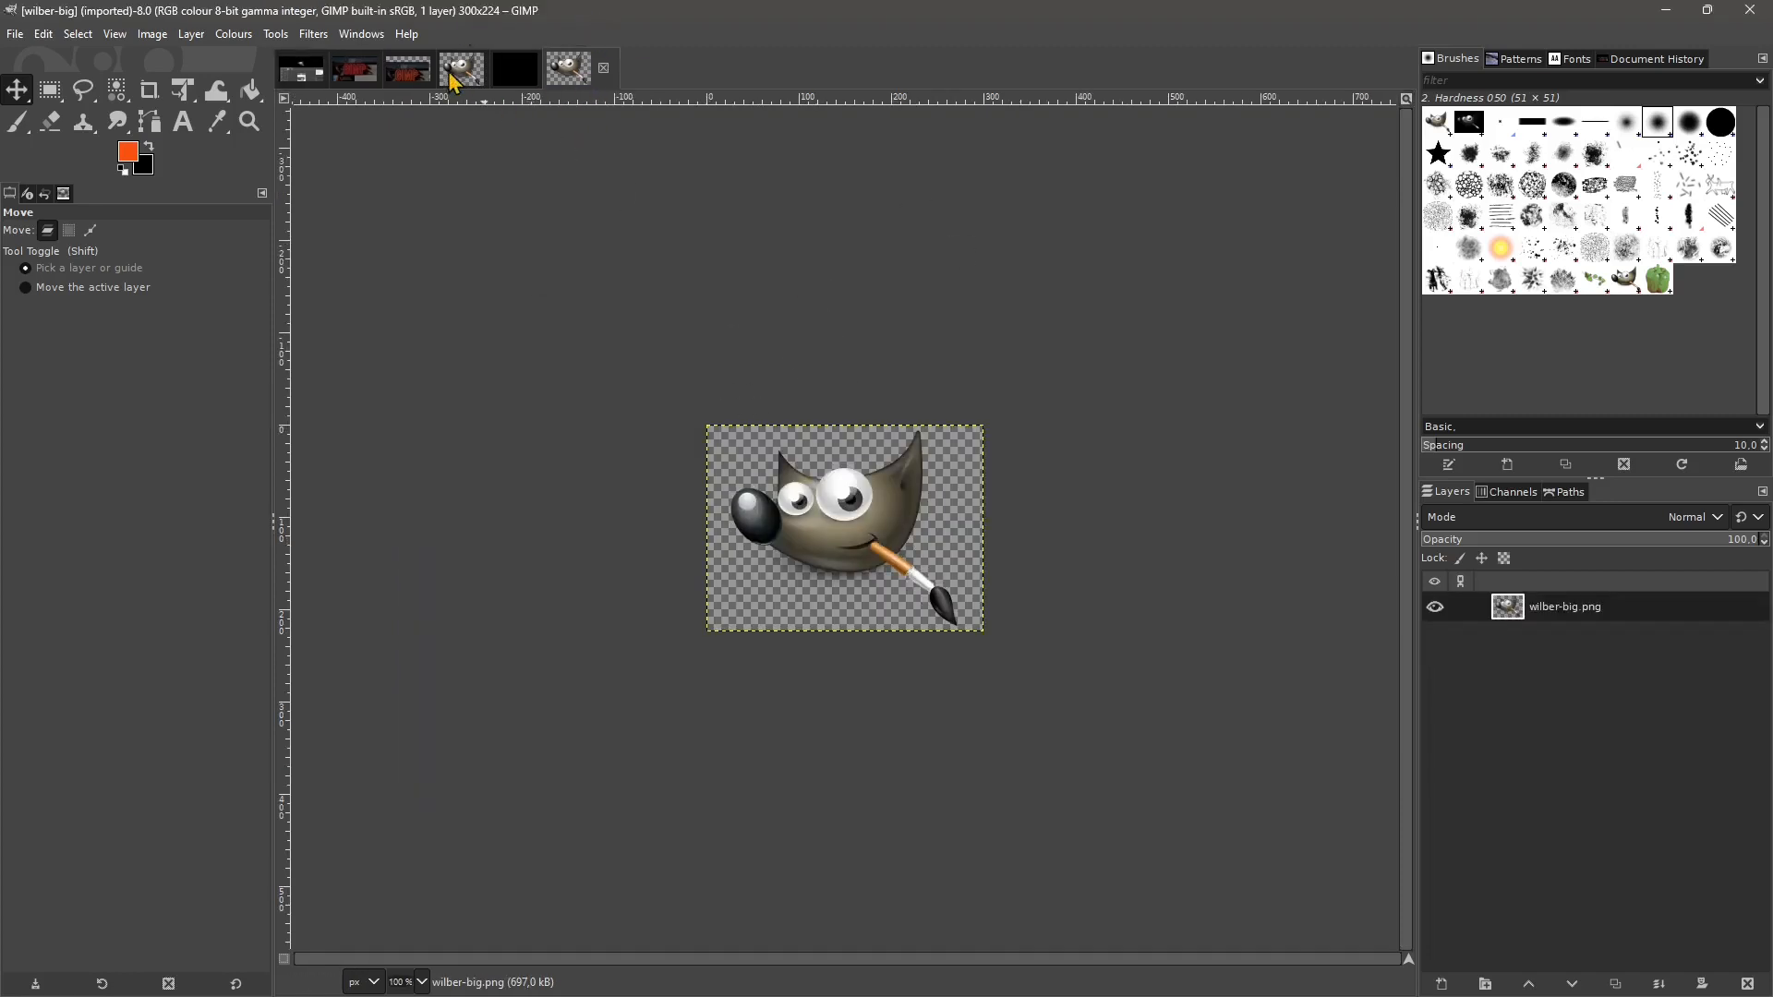
# Switch to the three-layer 1920x1080 image and start saving it as a new file.
pyautogui.click(15, 34)
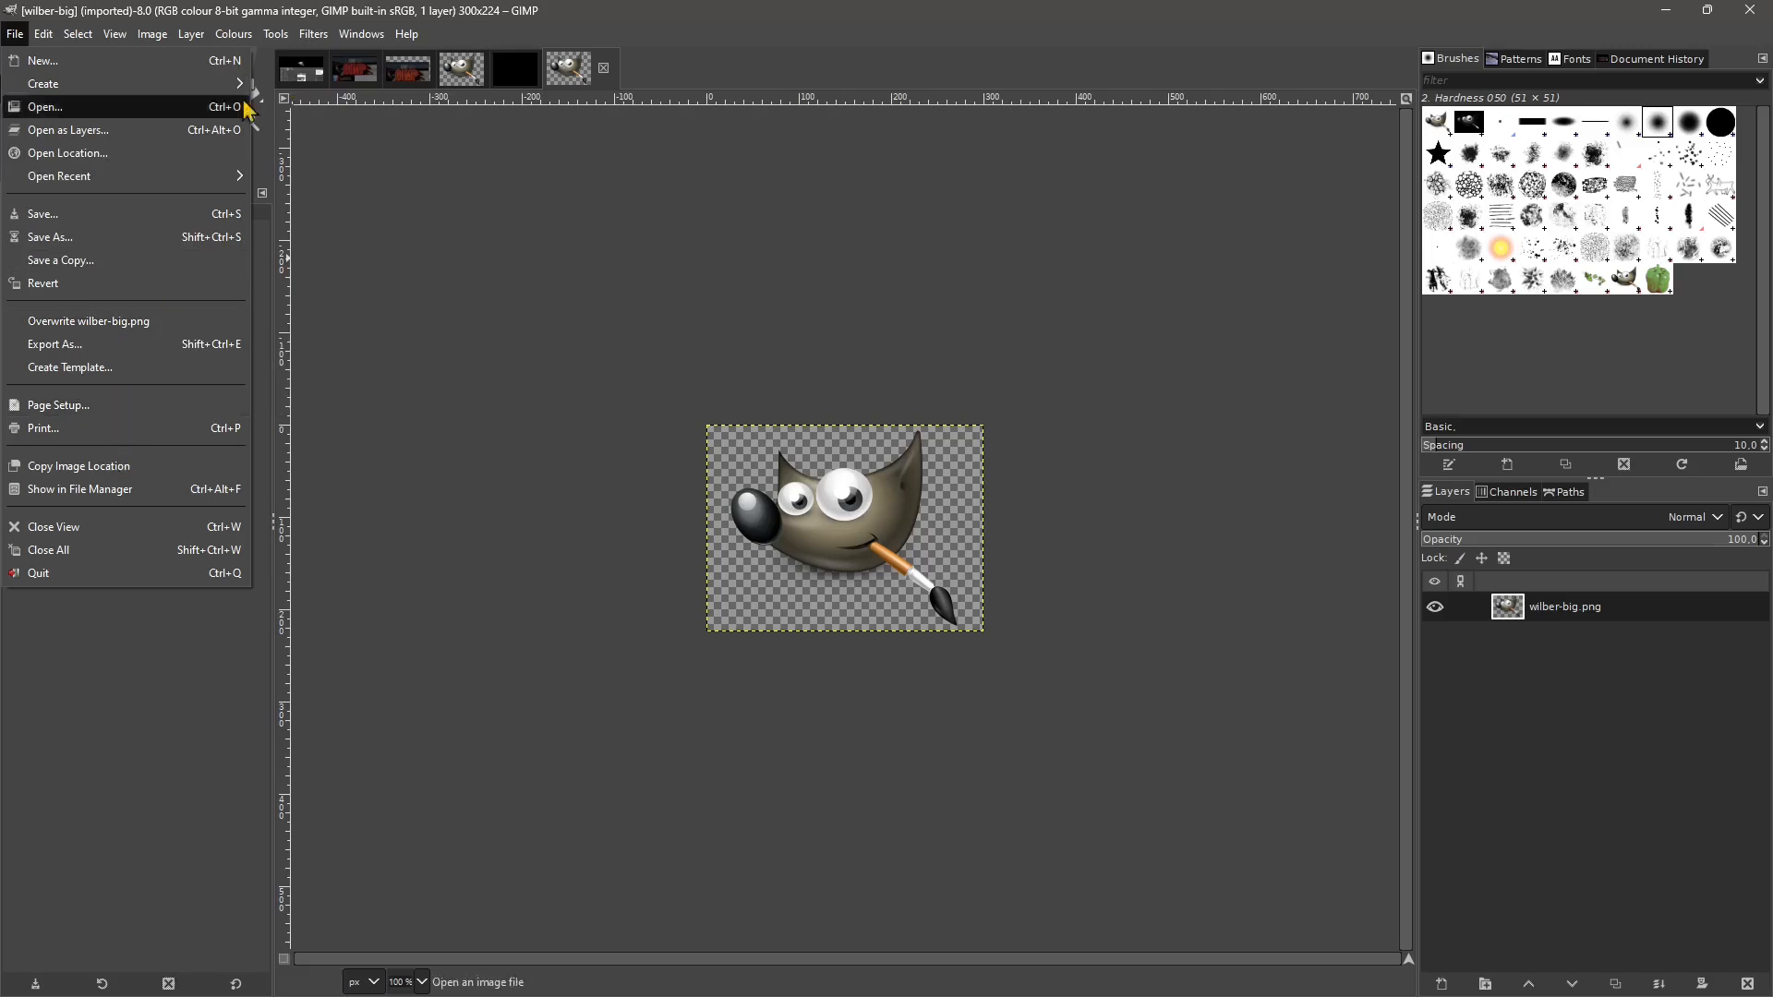
pyautogui.click(315, 73)
pyautogui.click(301, 82)
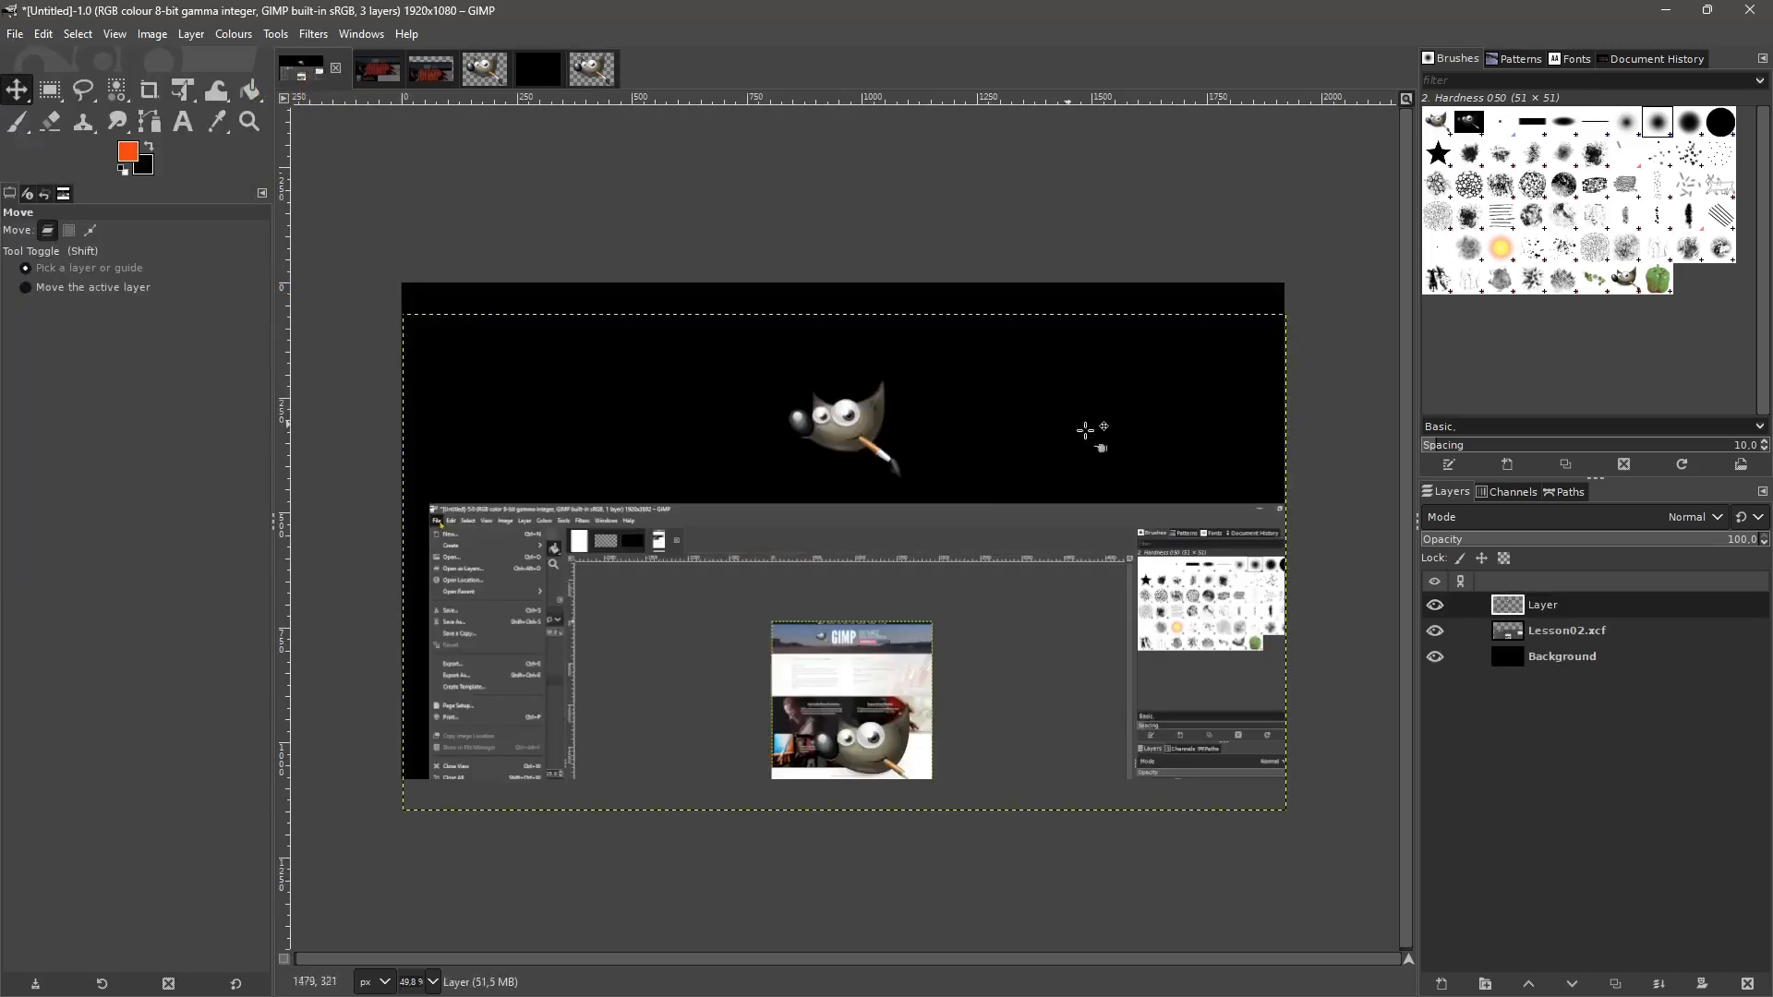
pyautogui.click(14, 35)
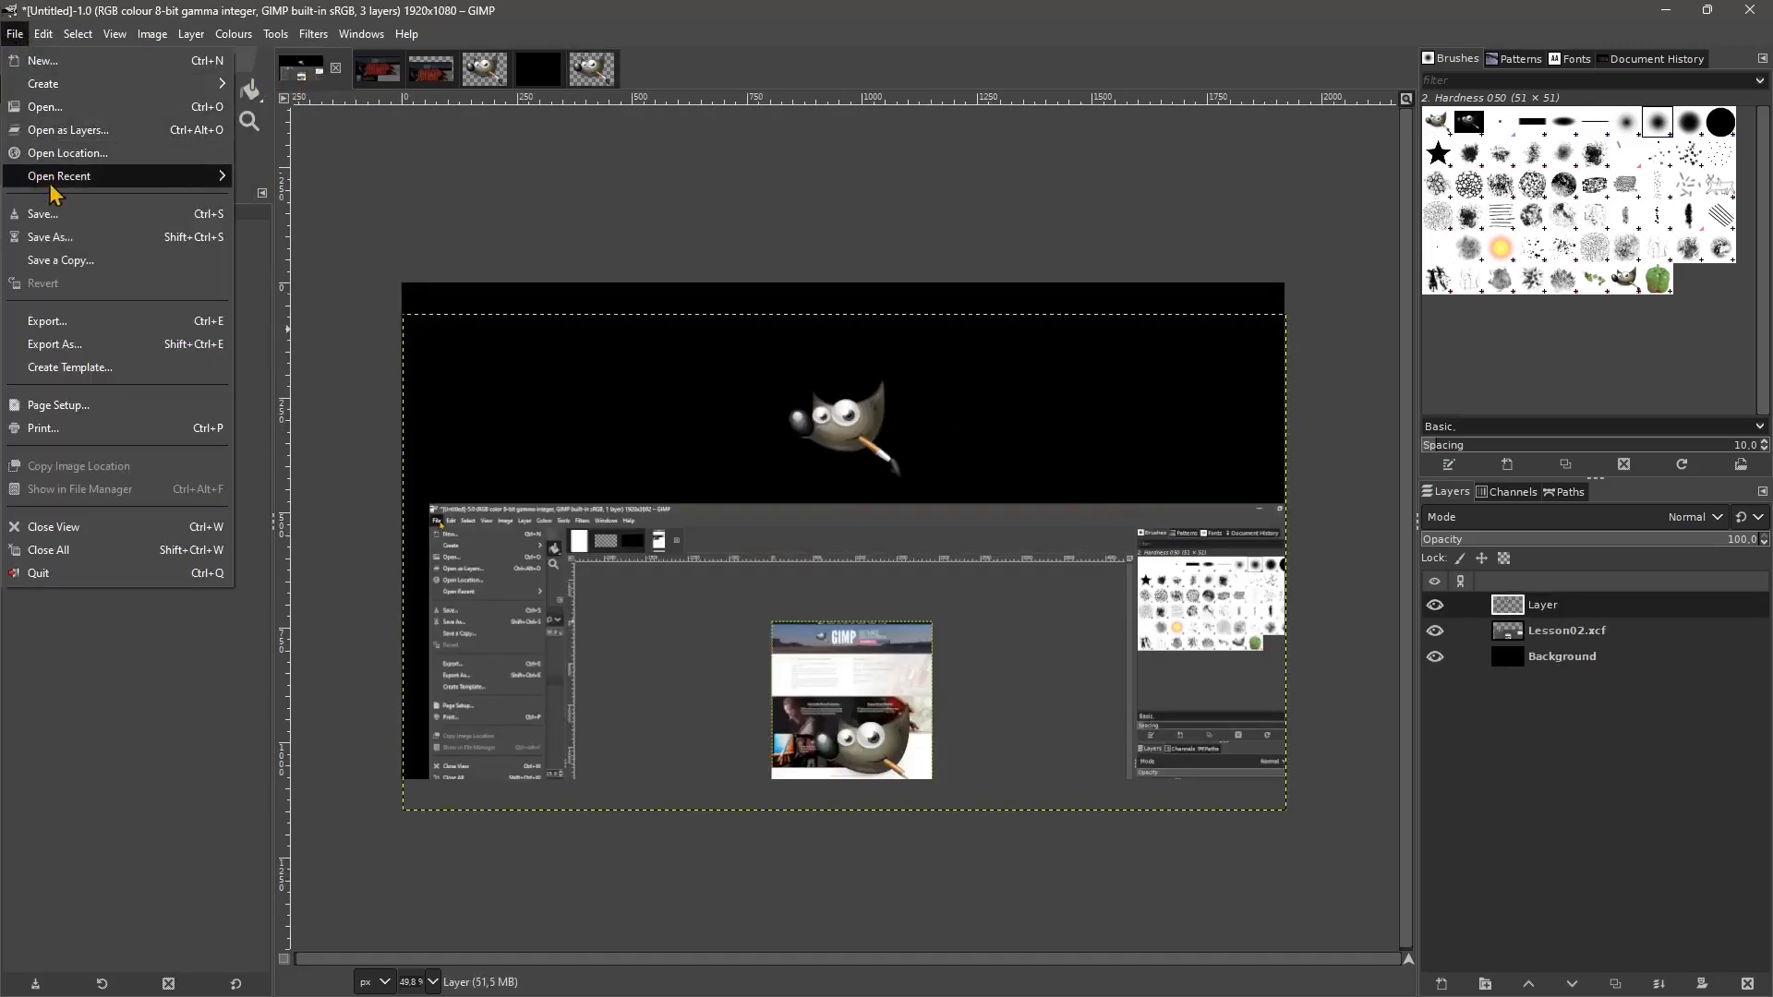
pyautogui.click(67, 237)
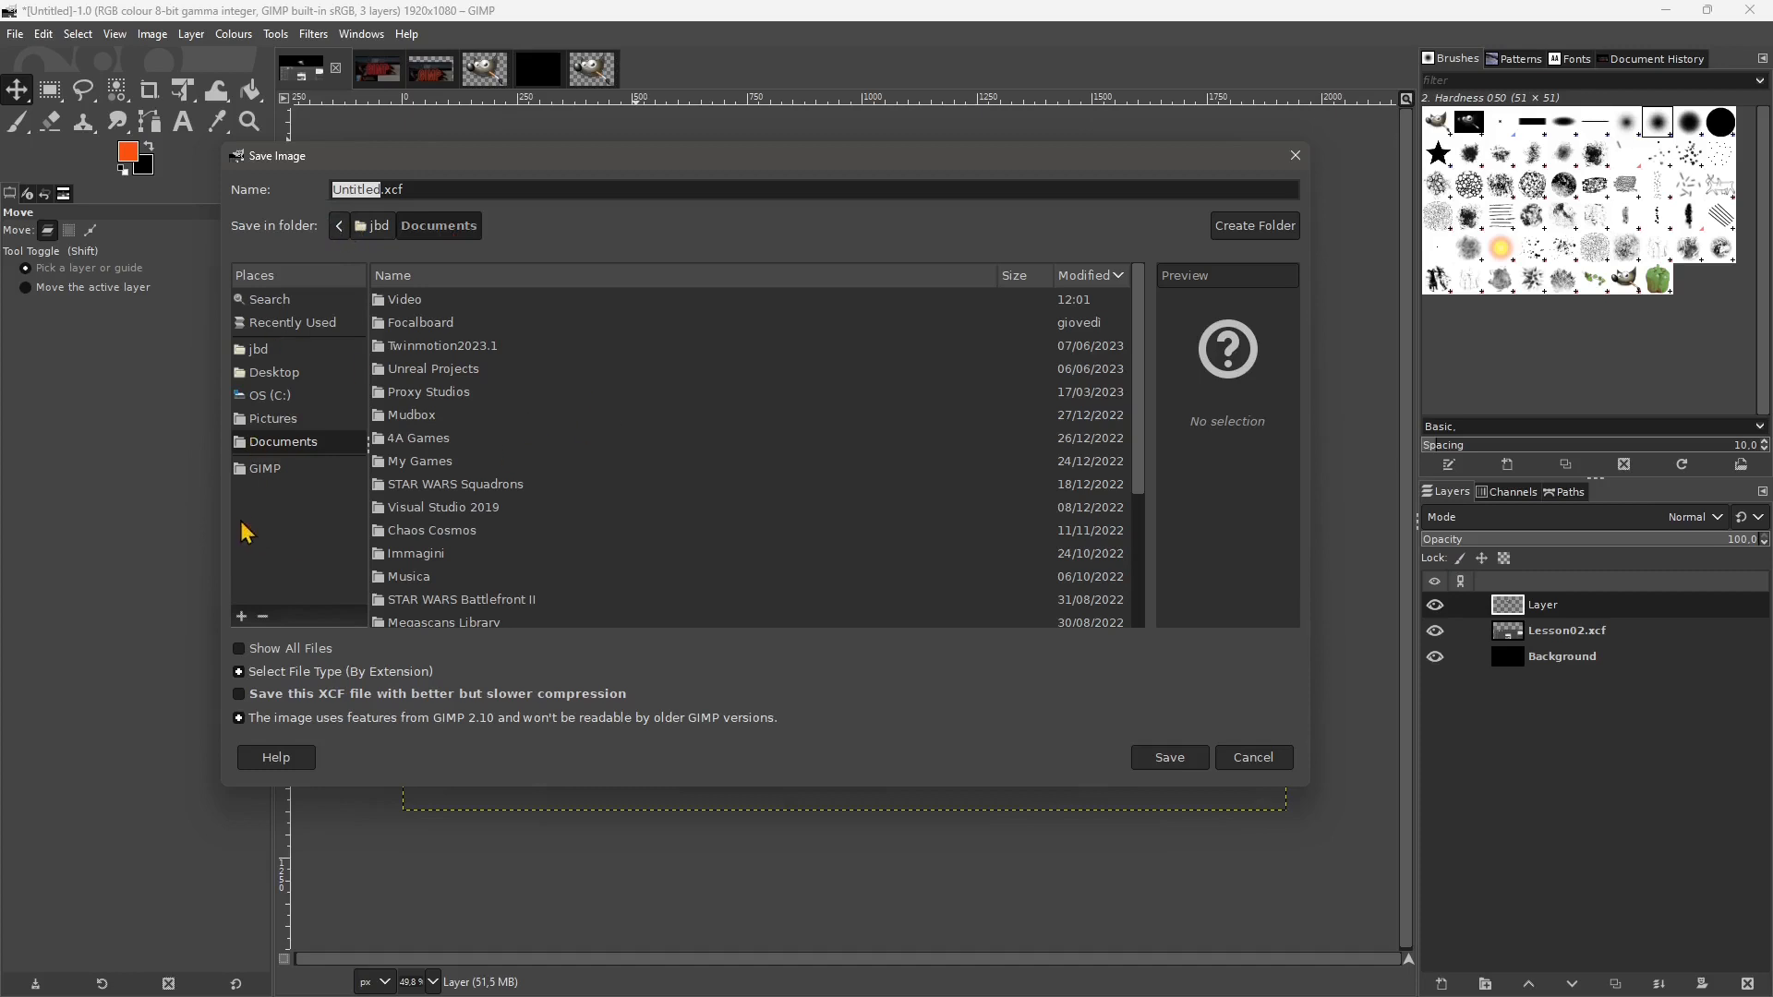
# Choose the Assets folder inside GIMP as the save location and bookmark it.
pyautogui.click(258, 466)
pyautogui.click(442, 228)
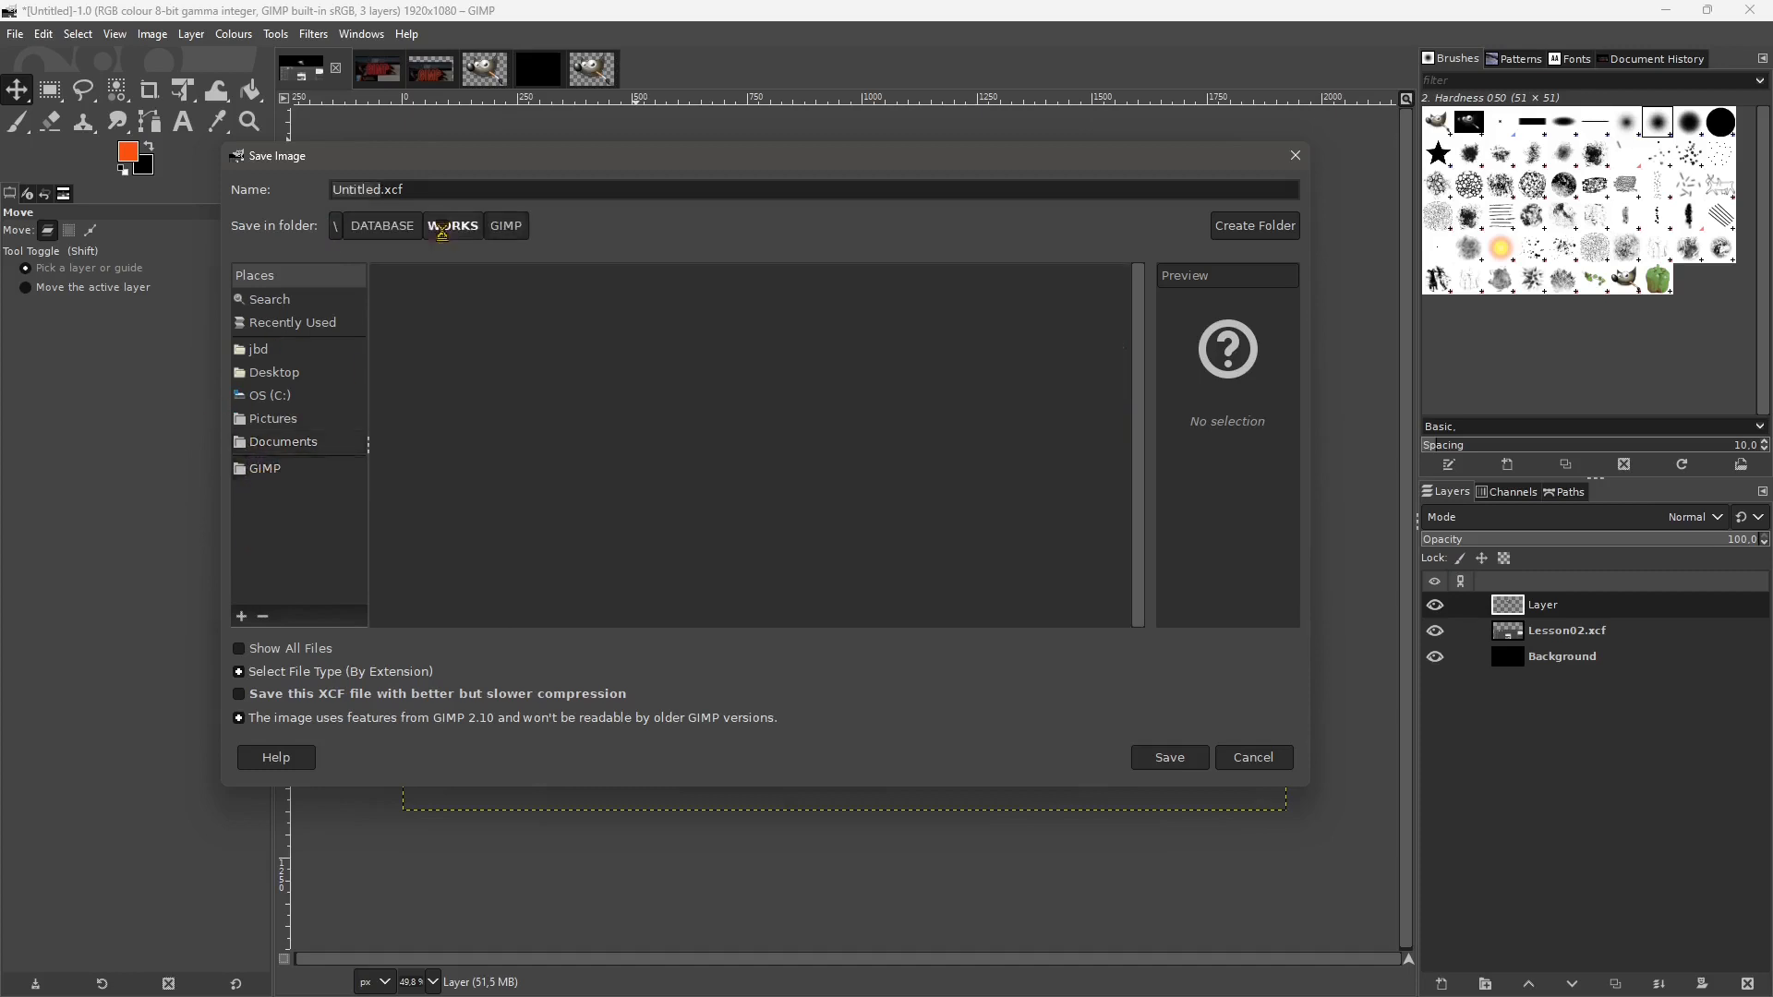
pyautogui.doubleClick(410, 303)
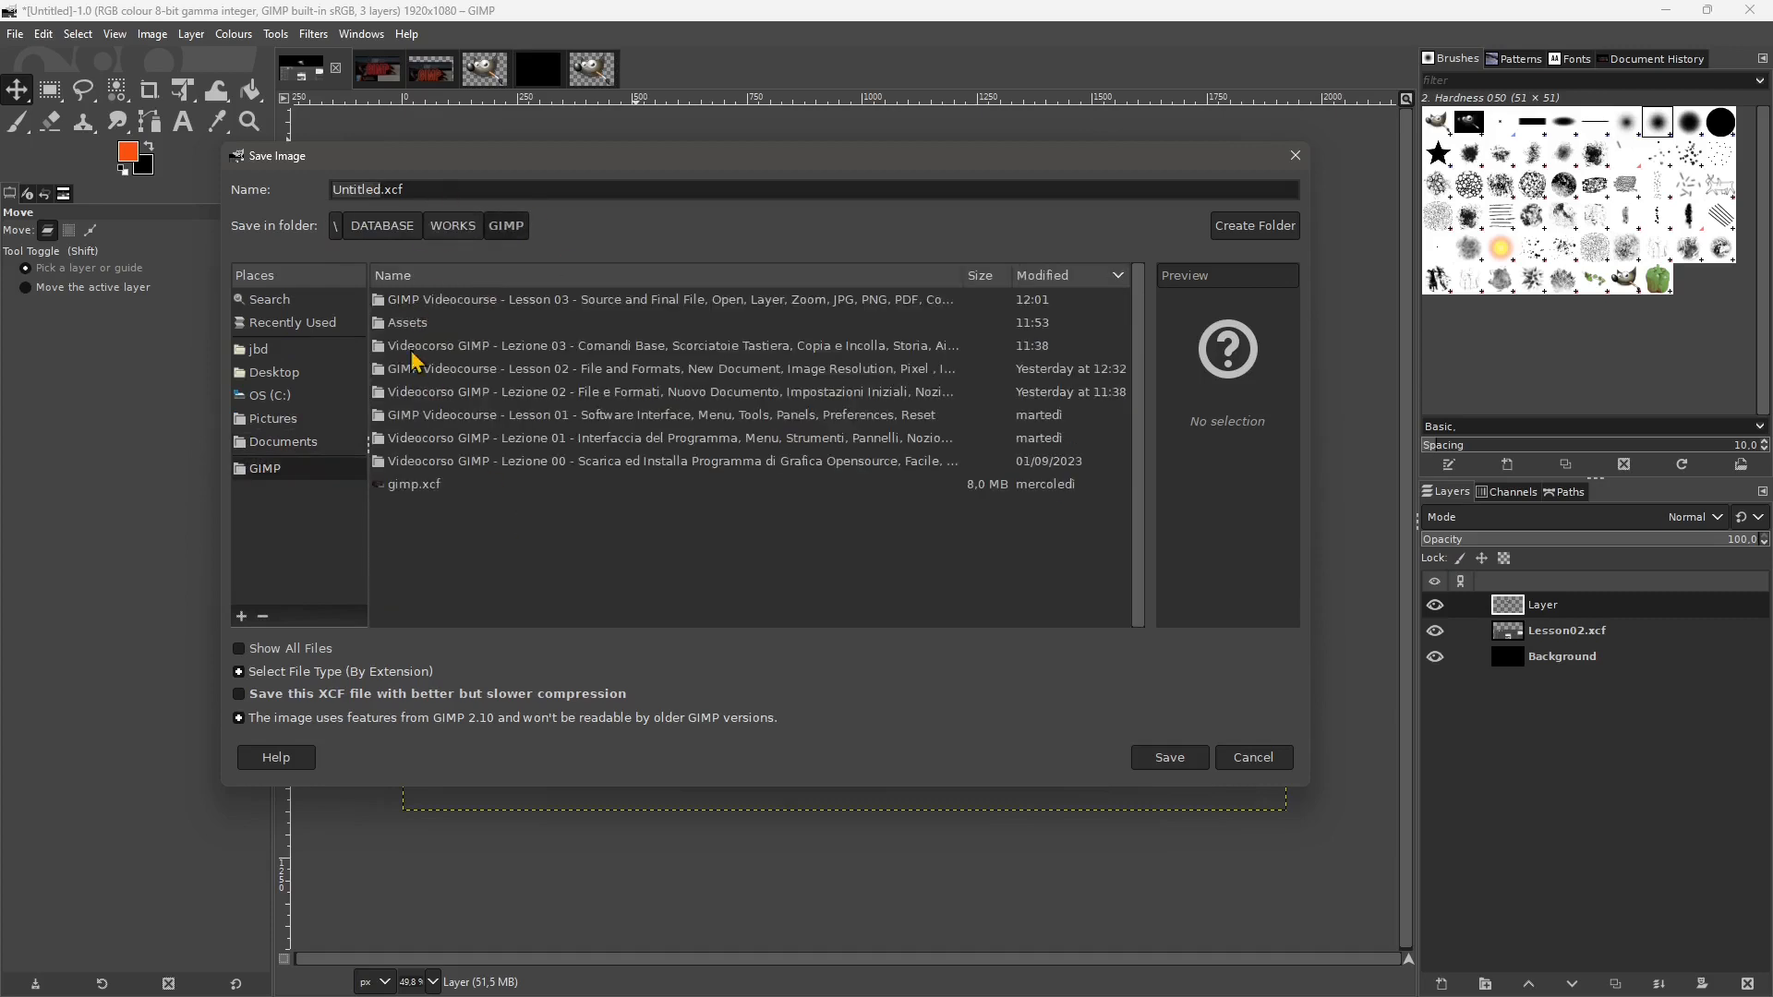
pyautogui.click(409, 325)
pyautogui.doubleClick(411, 326)
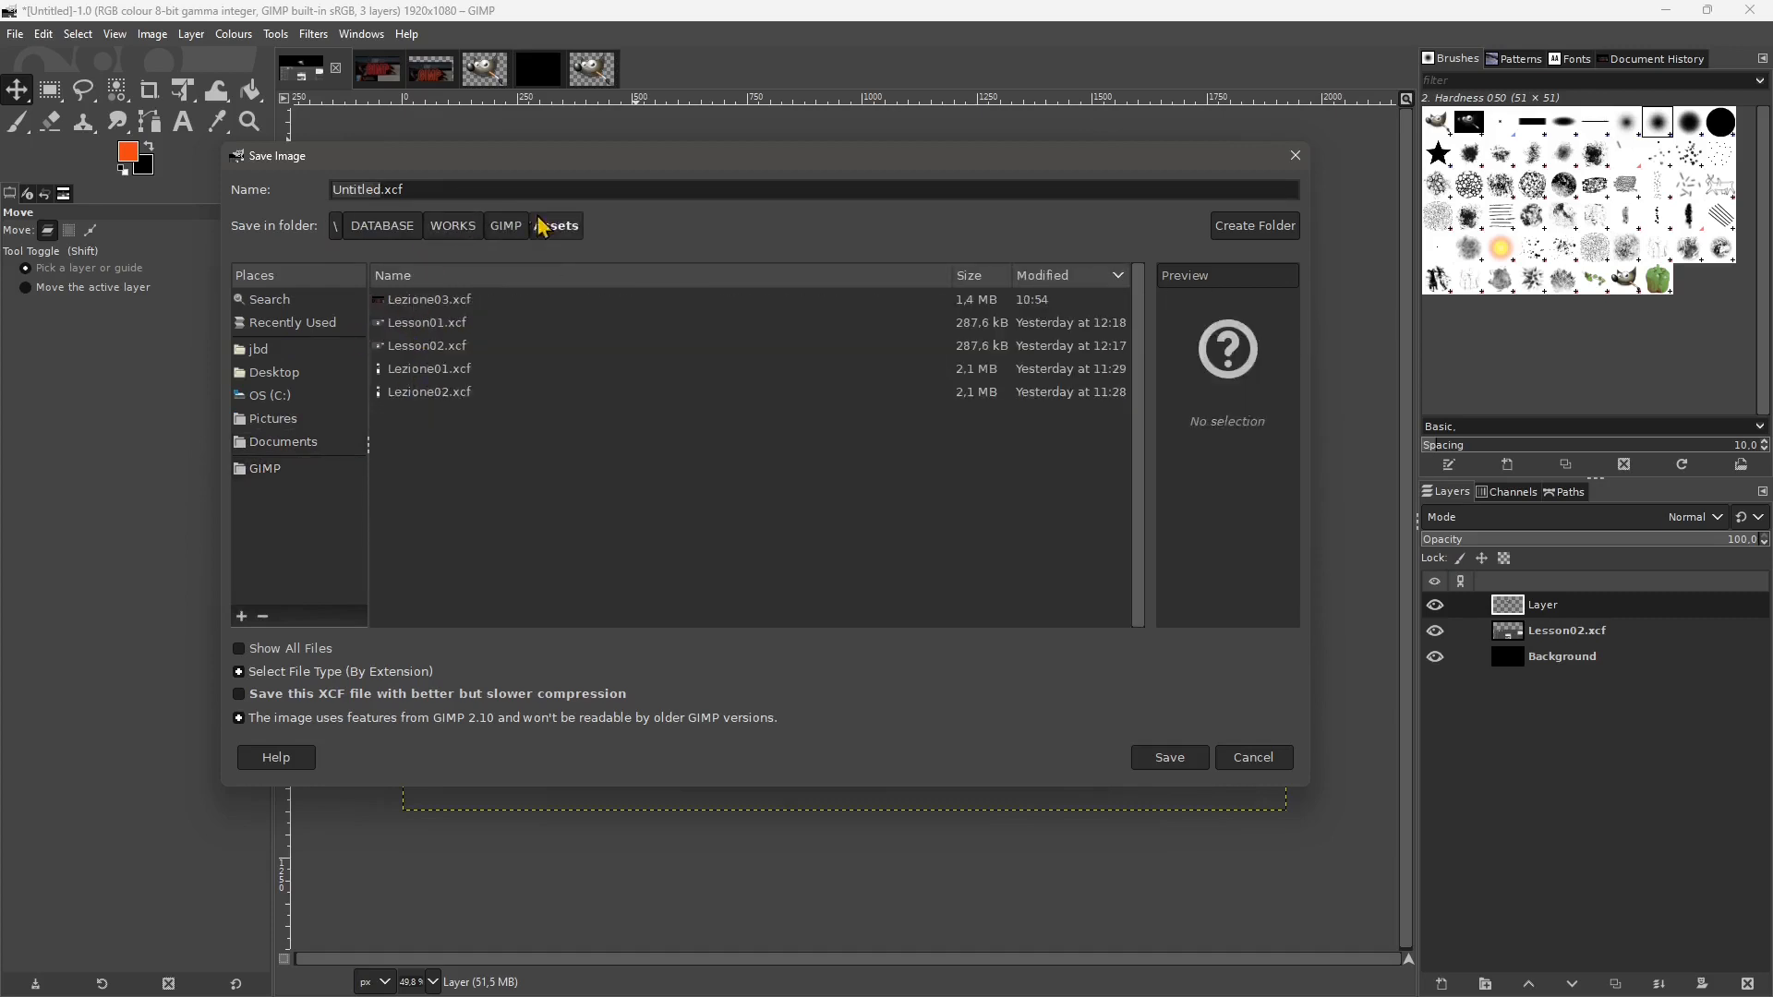
pyautogui.click(240, 619)
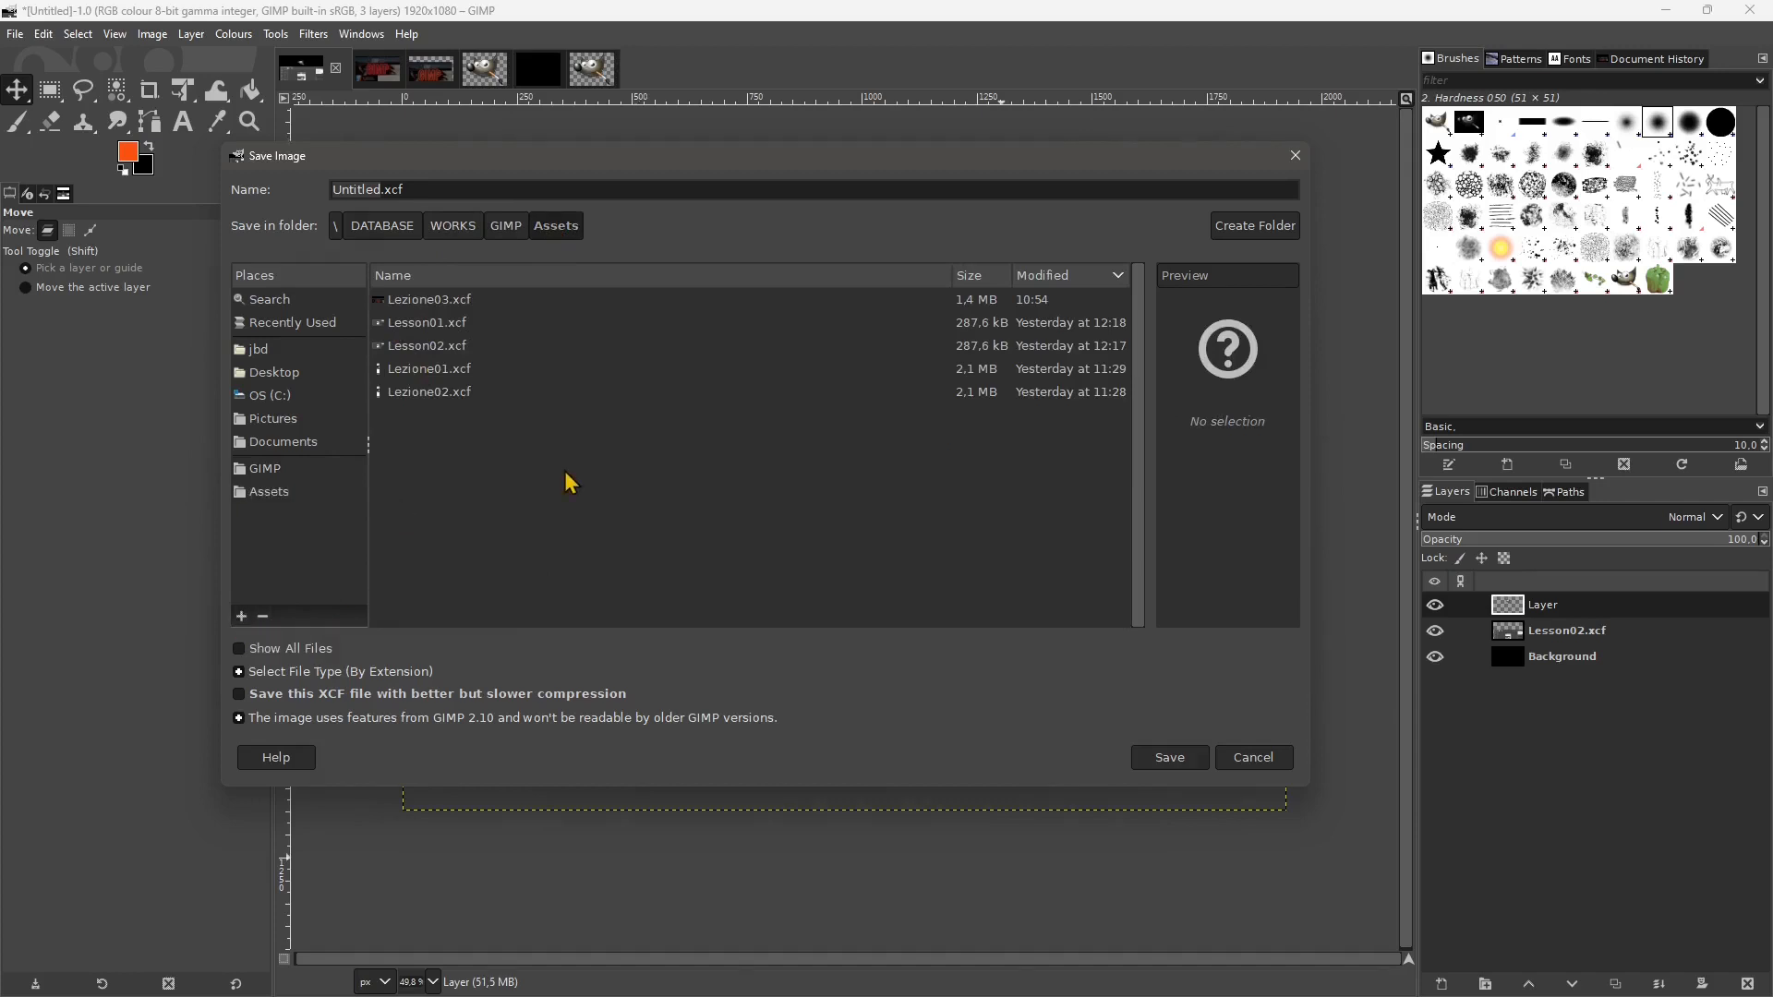
pyautogui.click(267, 495)
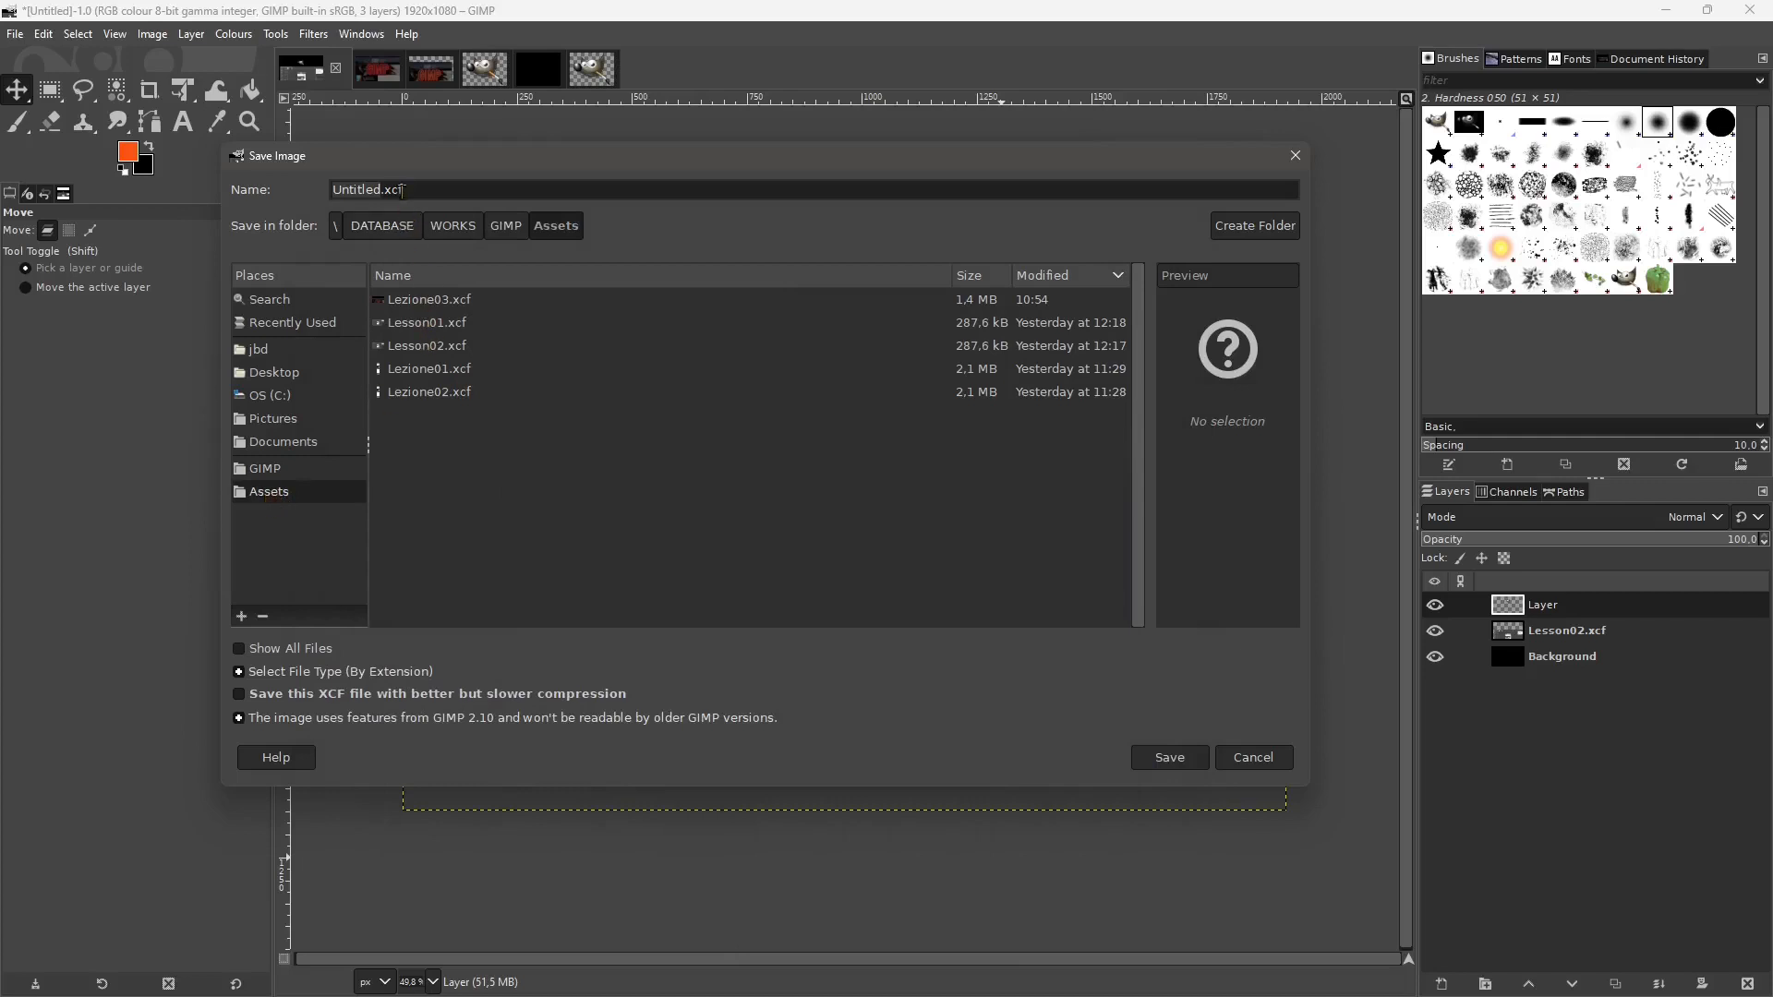
# Name the file Lesson03.xcf, enable better but slower compression, and save it in the Assets folder.
pyautogui.click(366, 190)
pyautogui.doubleClick(380, 190)
pyautogui.write('L')
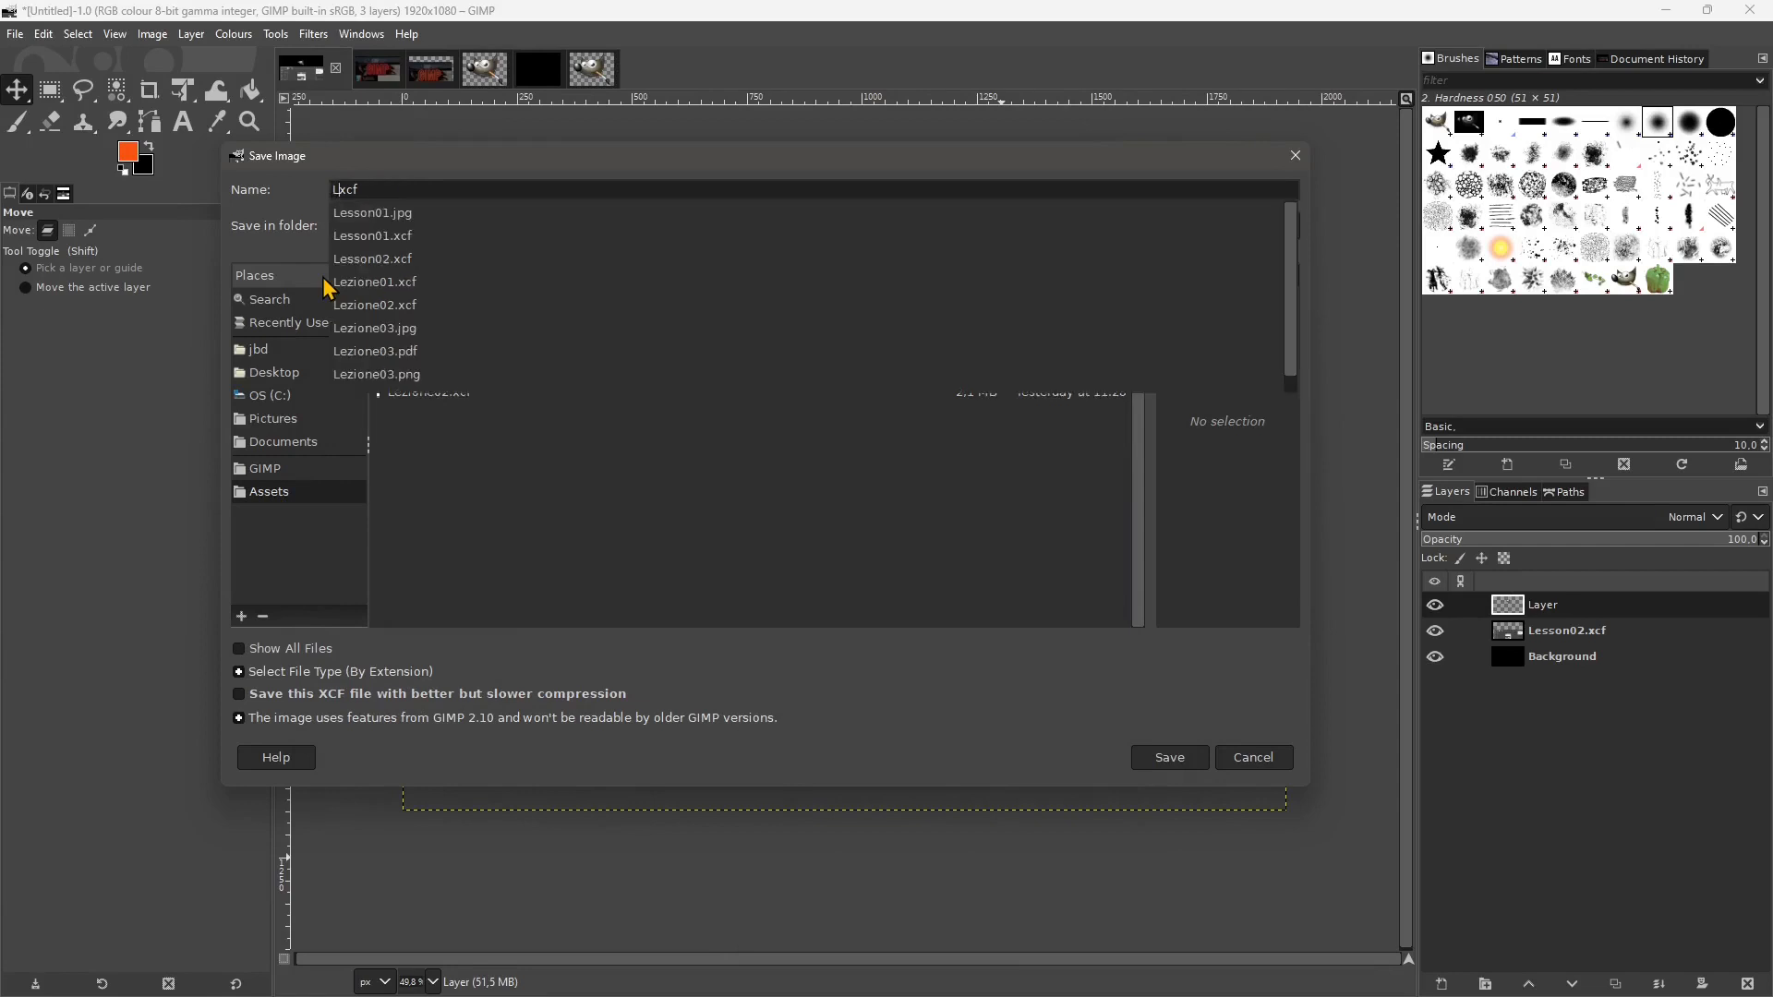
pyautogui.write('esson03')
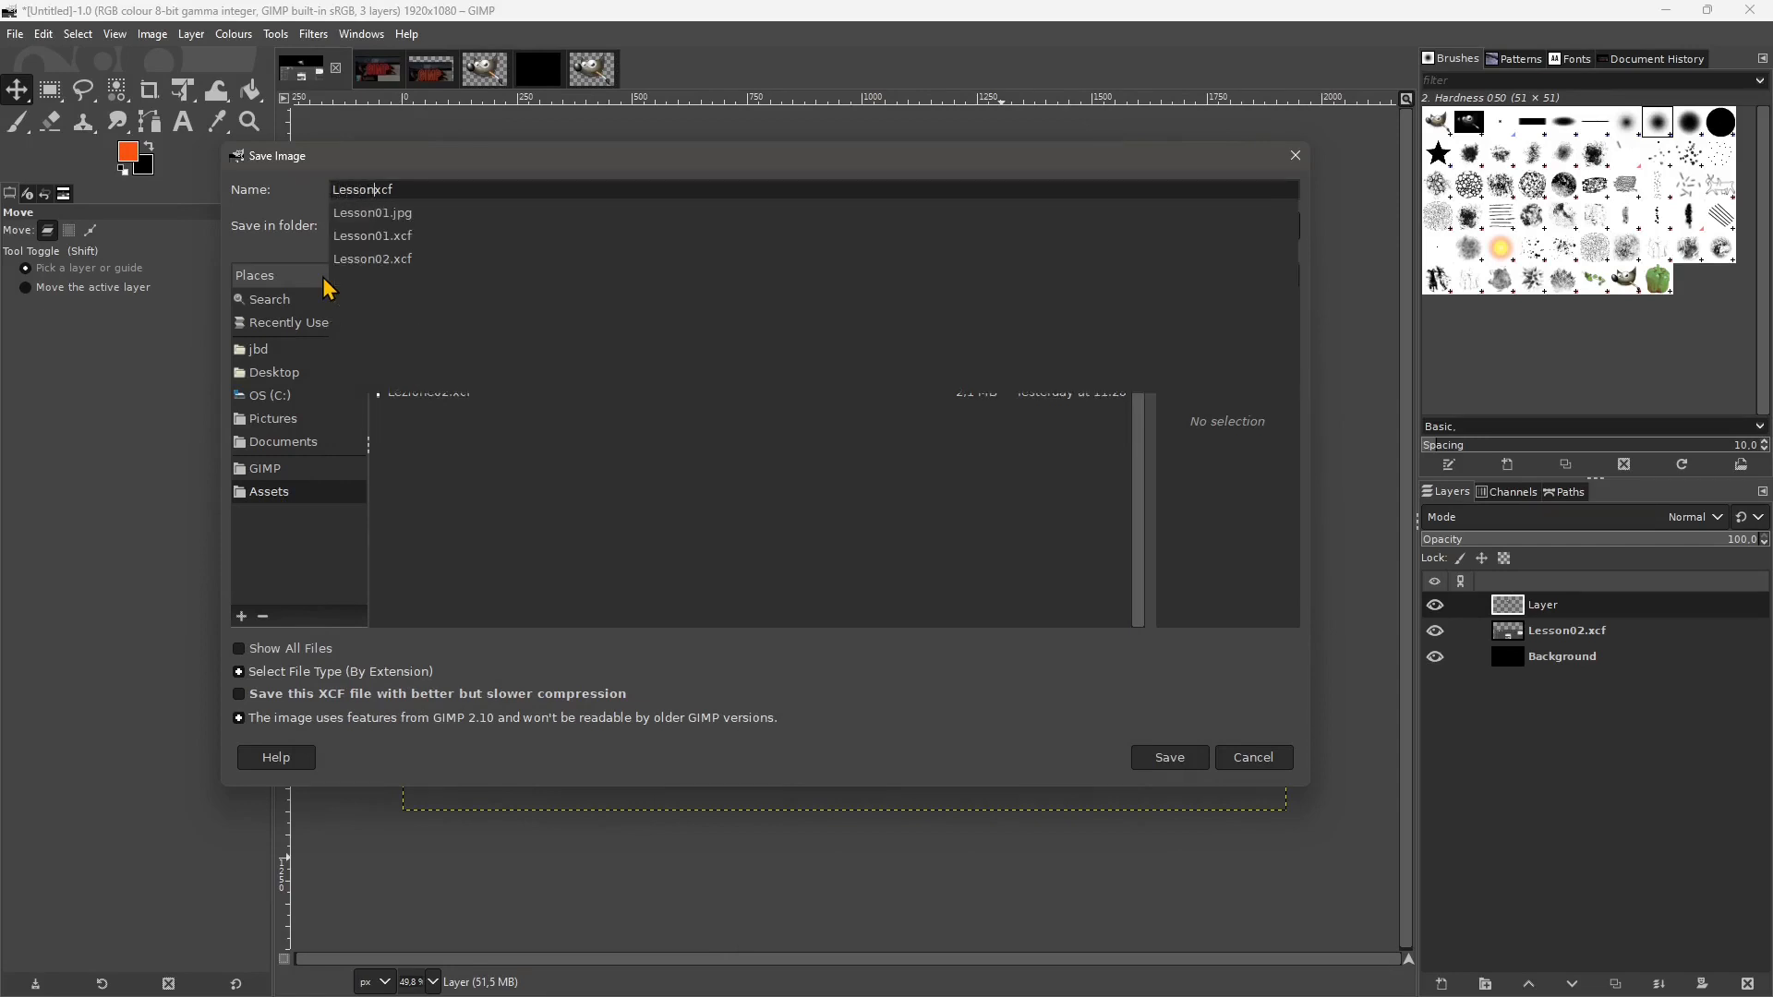
pyautogui.write('.')
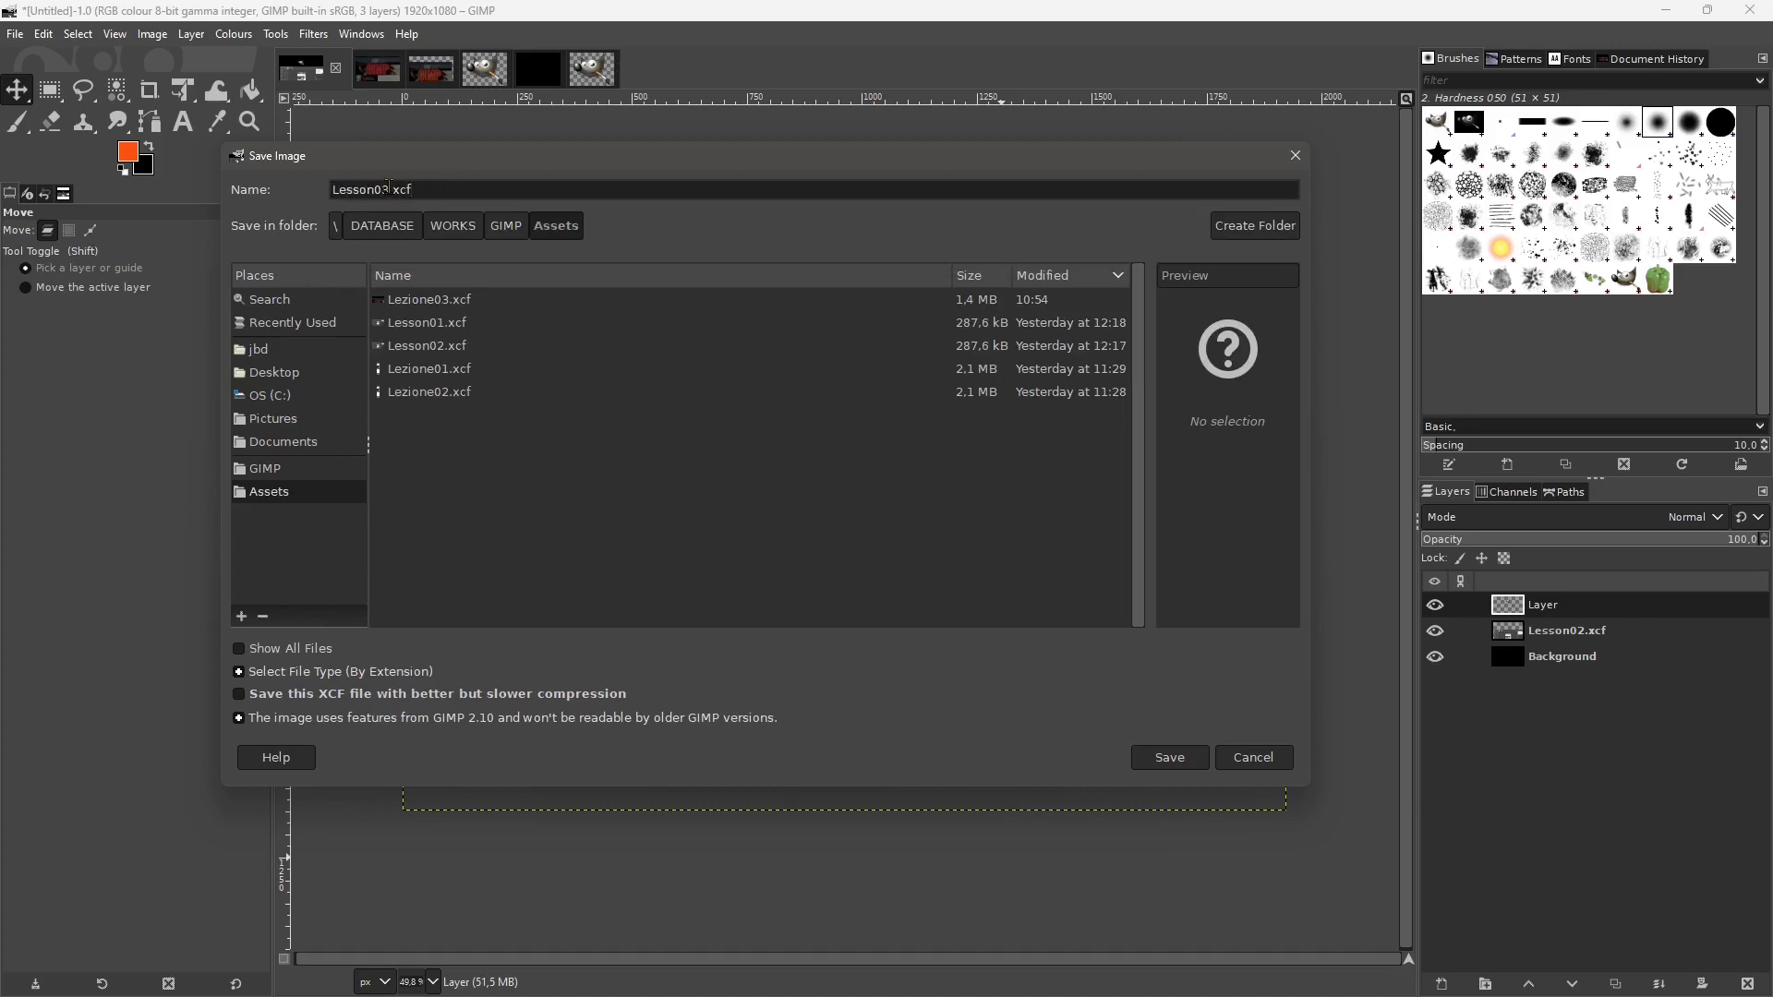
pyautogui.click(327, 698)
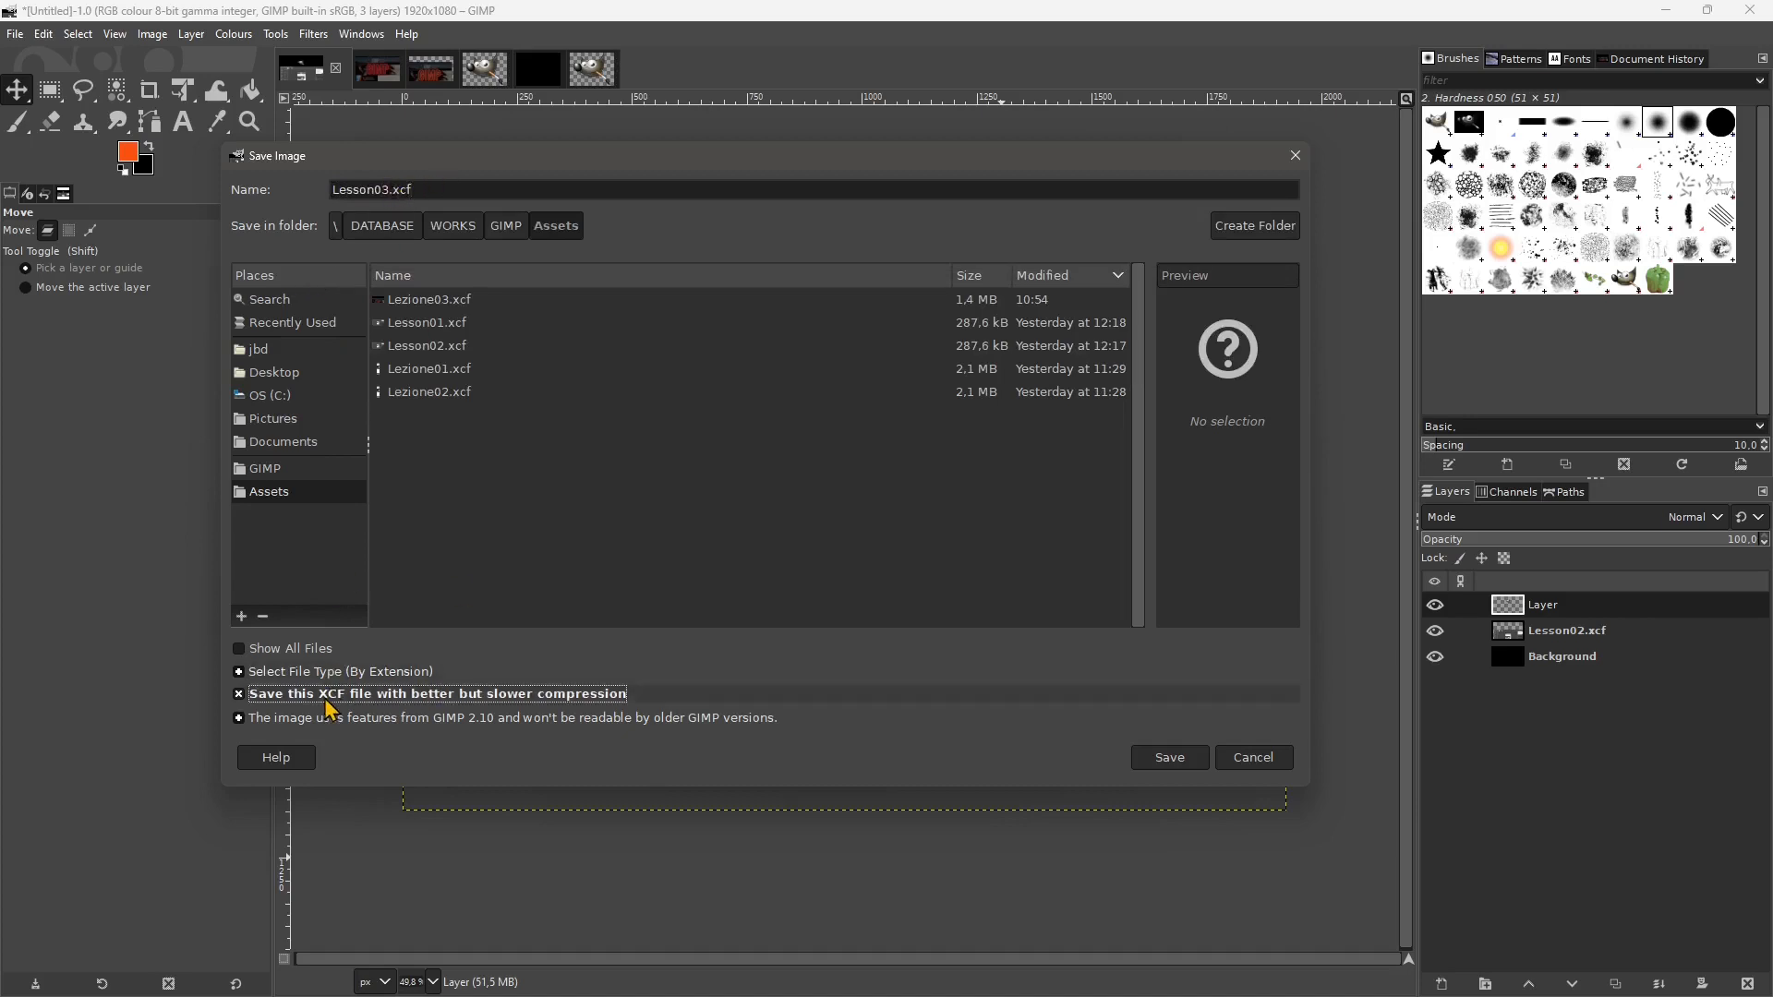
pyautogui.click(269, 649)
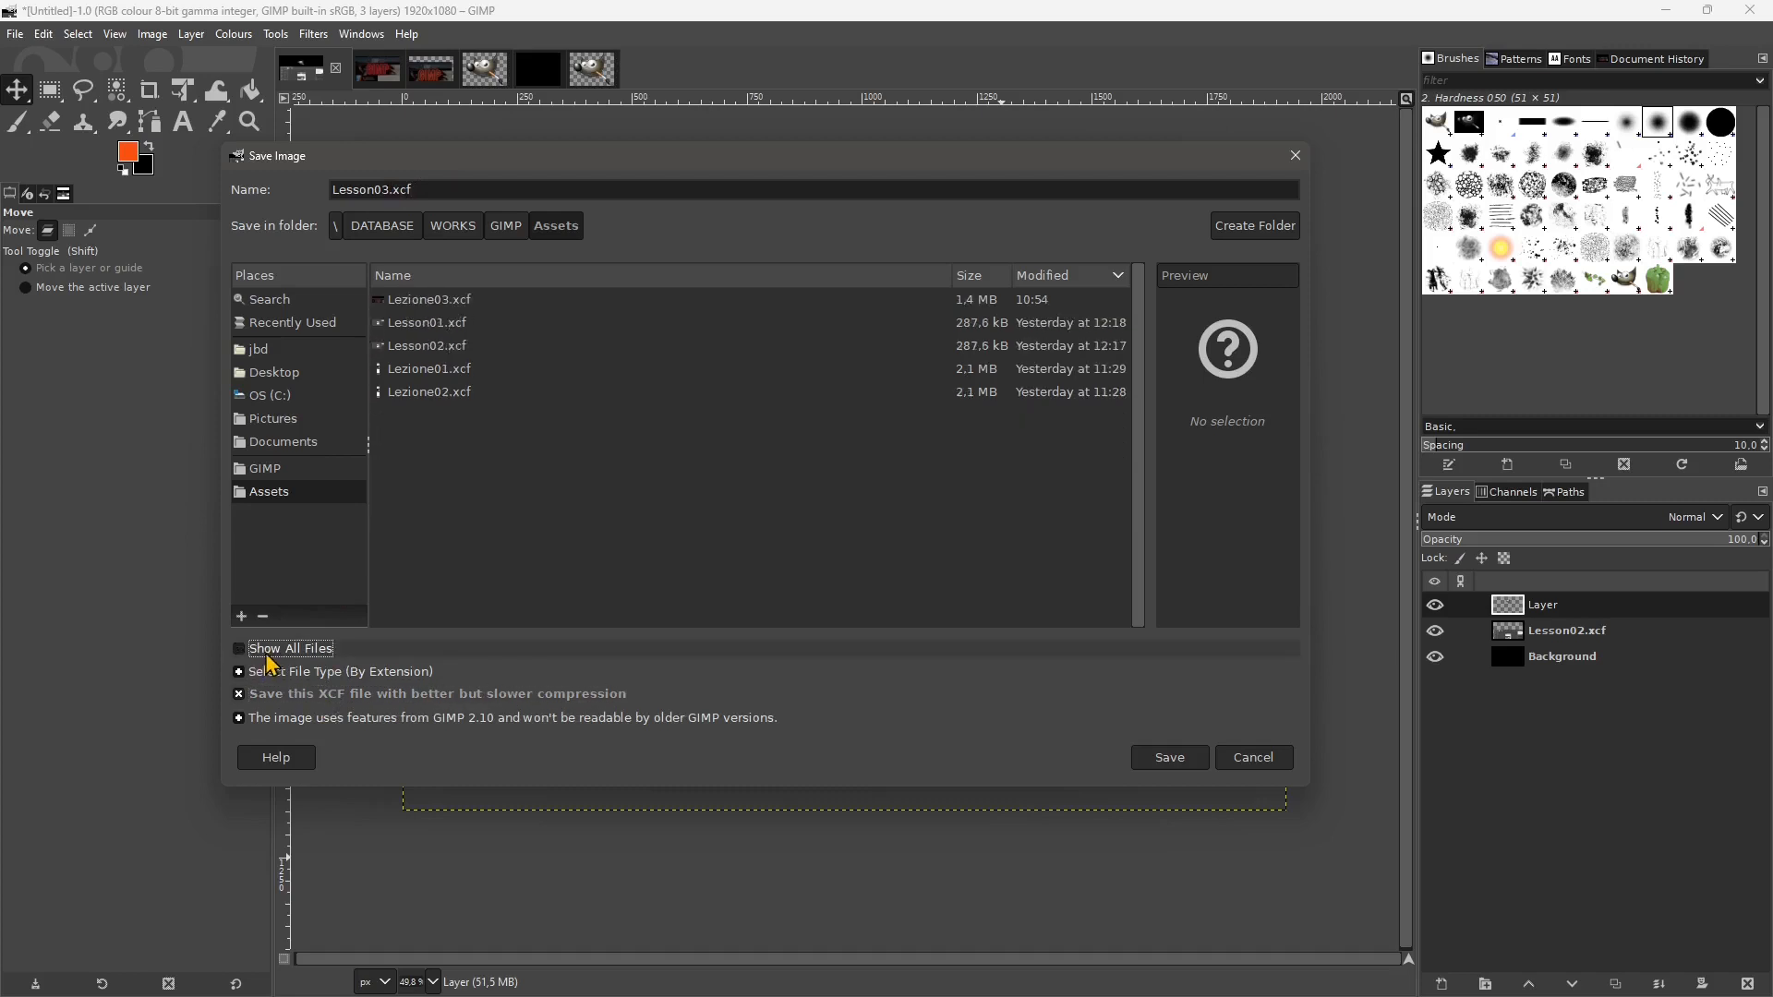
pyautogui.click(270, 649)
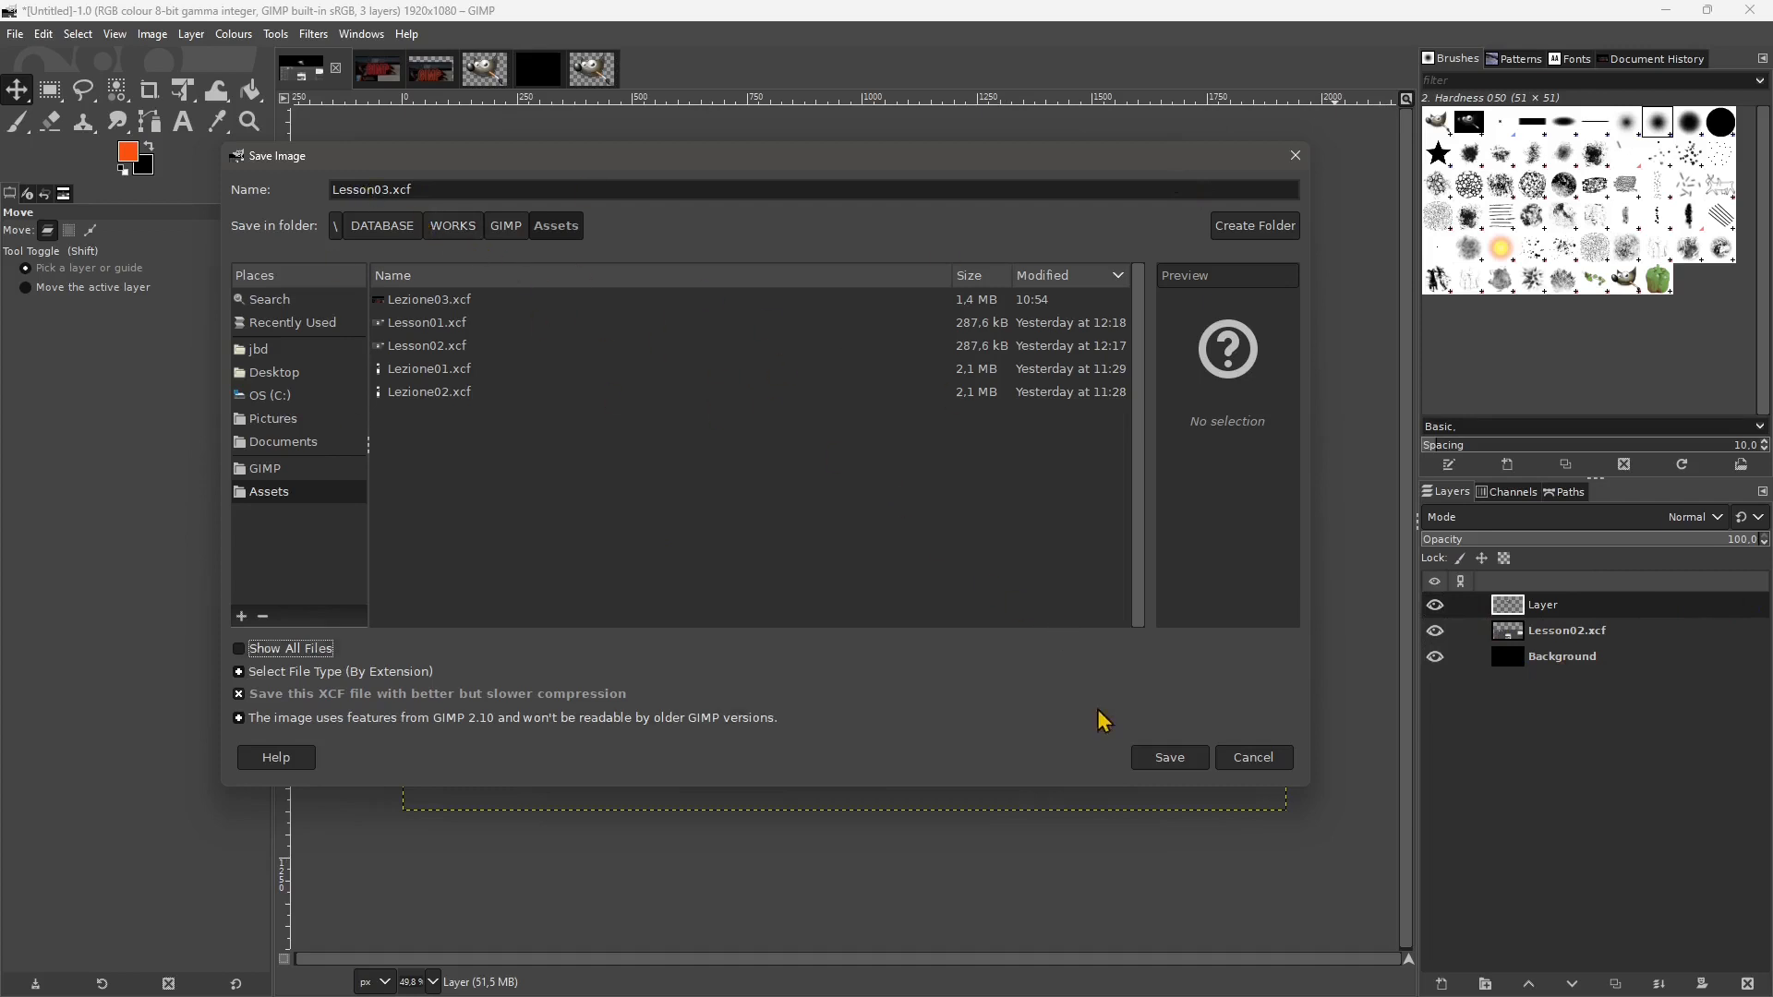
pyautogui.click(1157, 763)
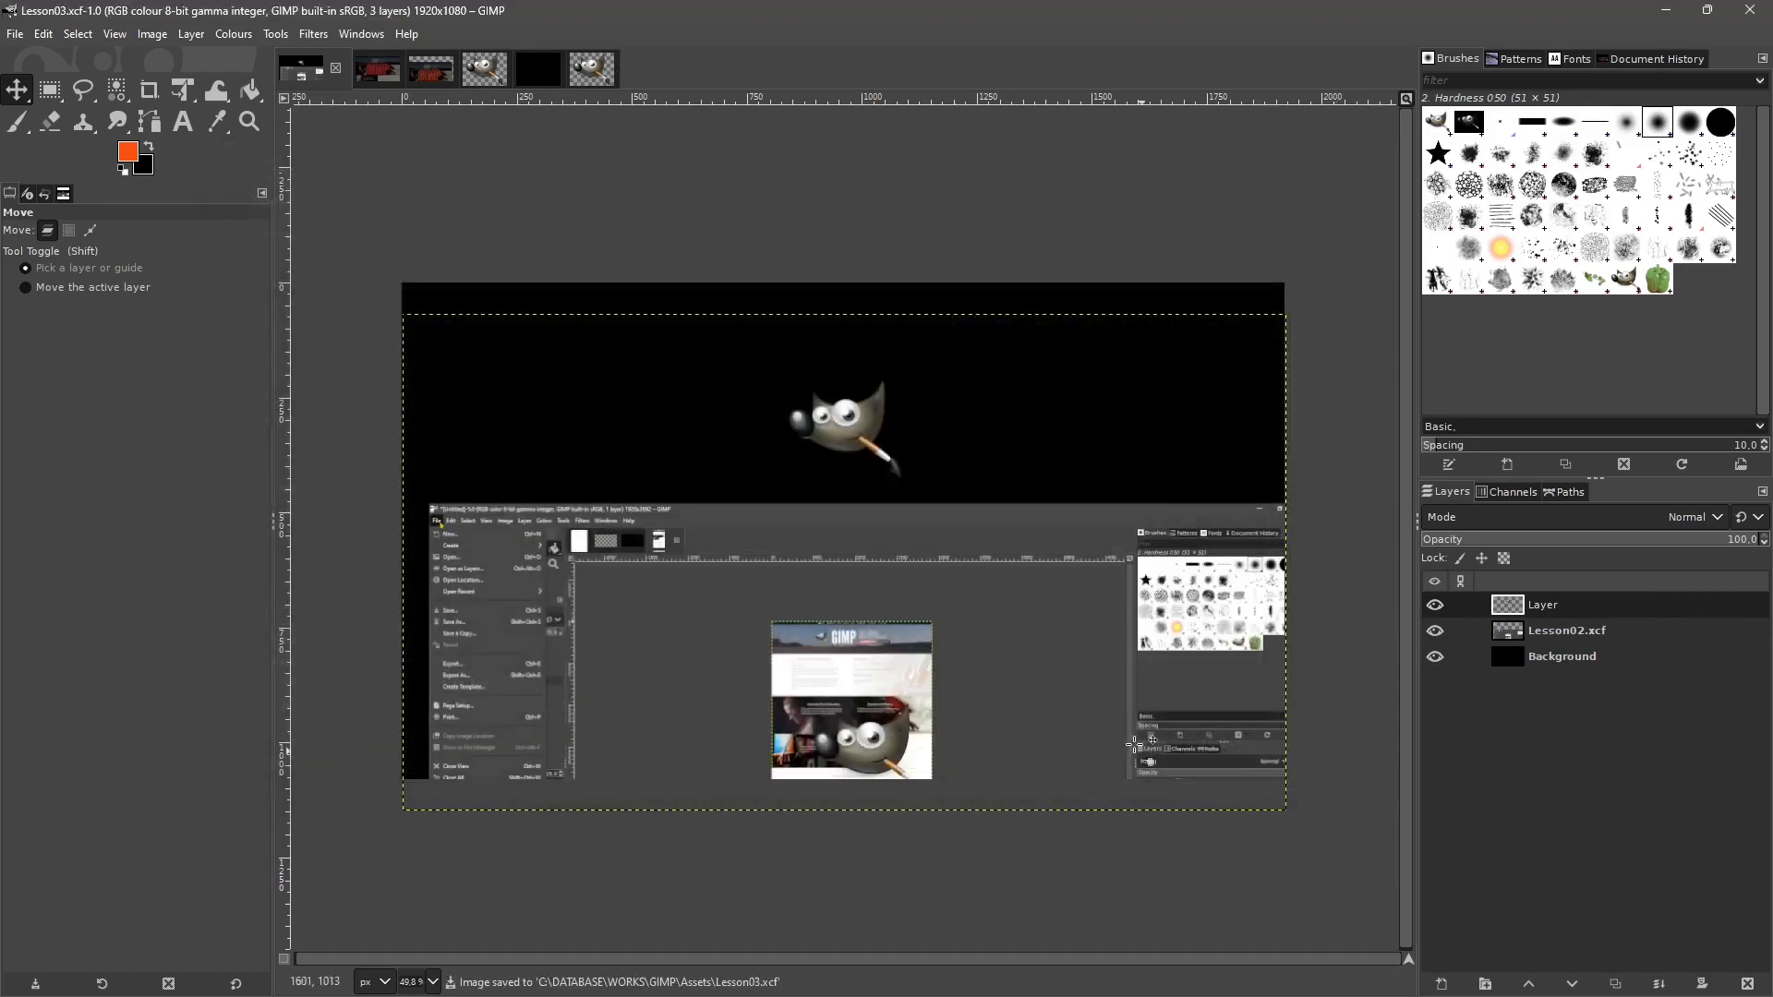
# Start exporting the image and expand the list of available file types.
pyautogui.click(15, 35)
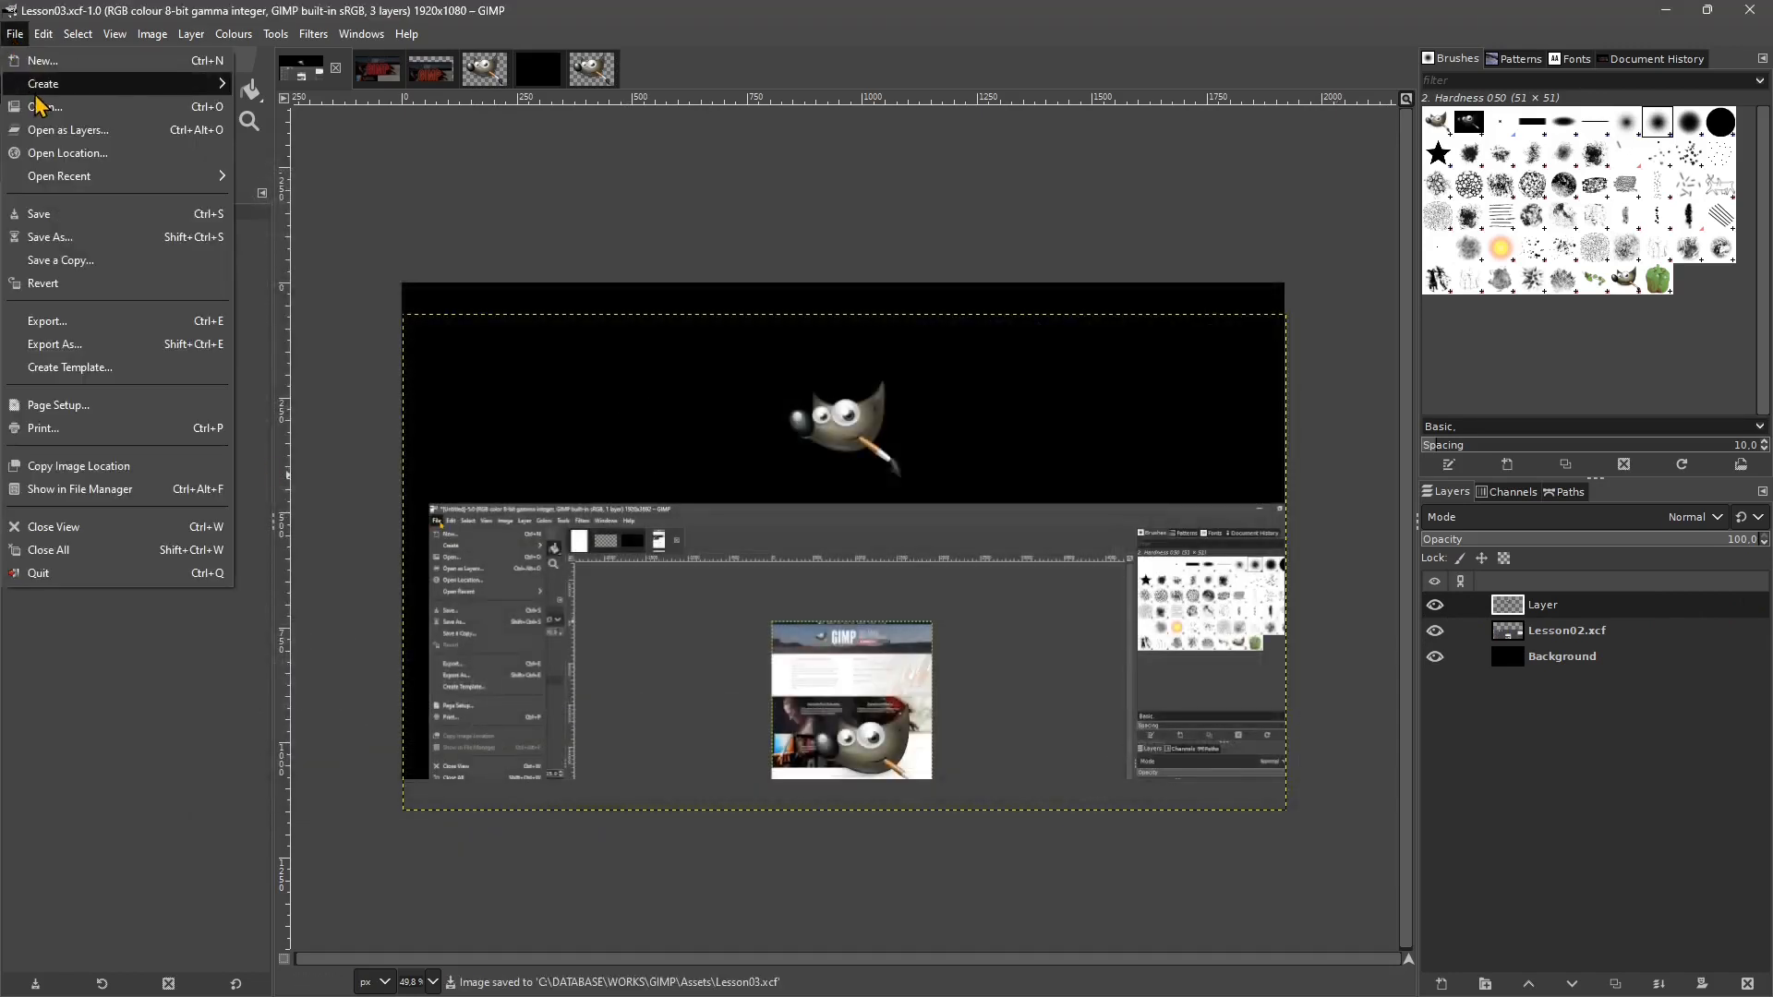
pyautogui.moveTo(39, 92)
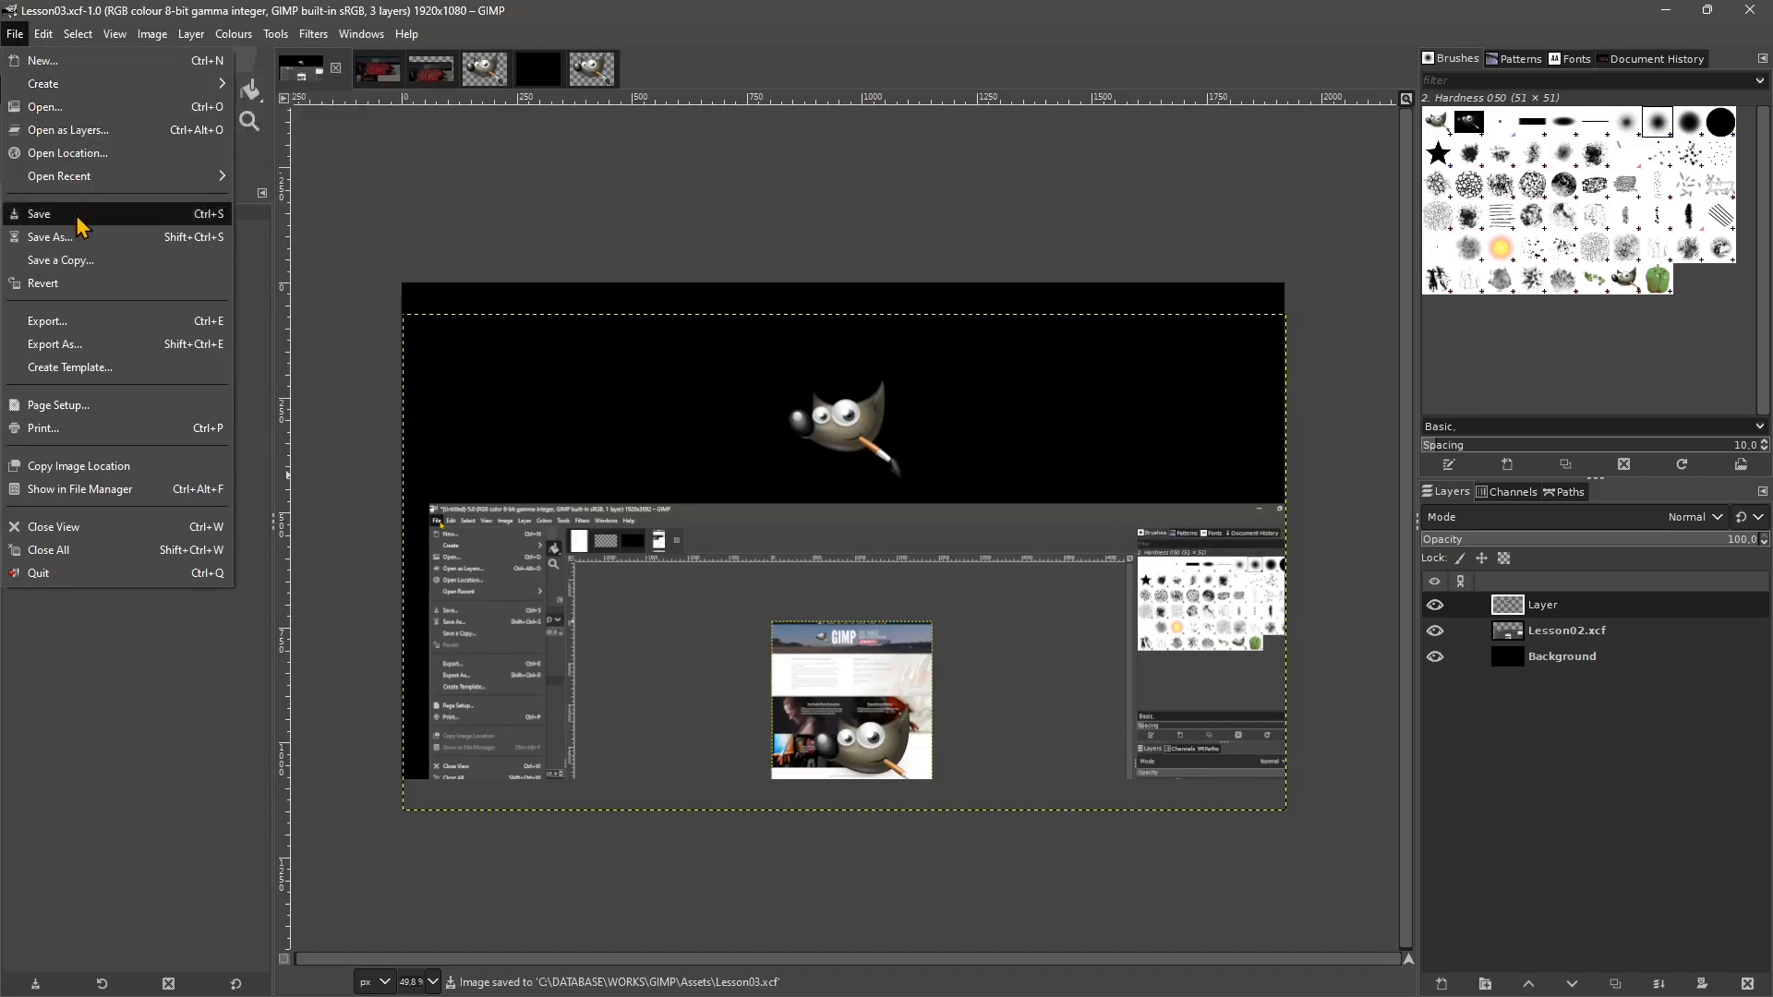
pyautogui.click(219, 325)
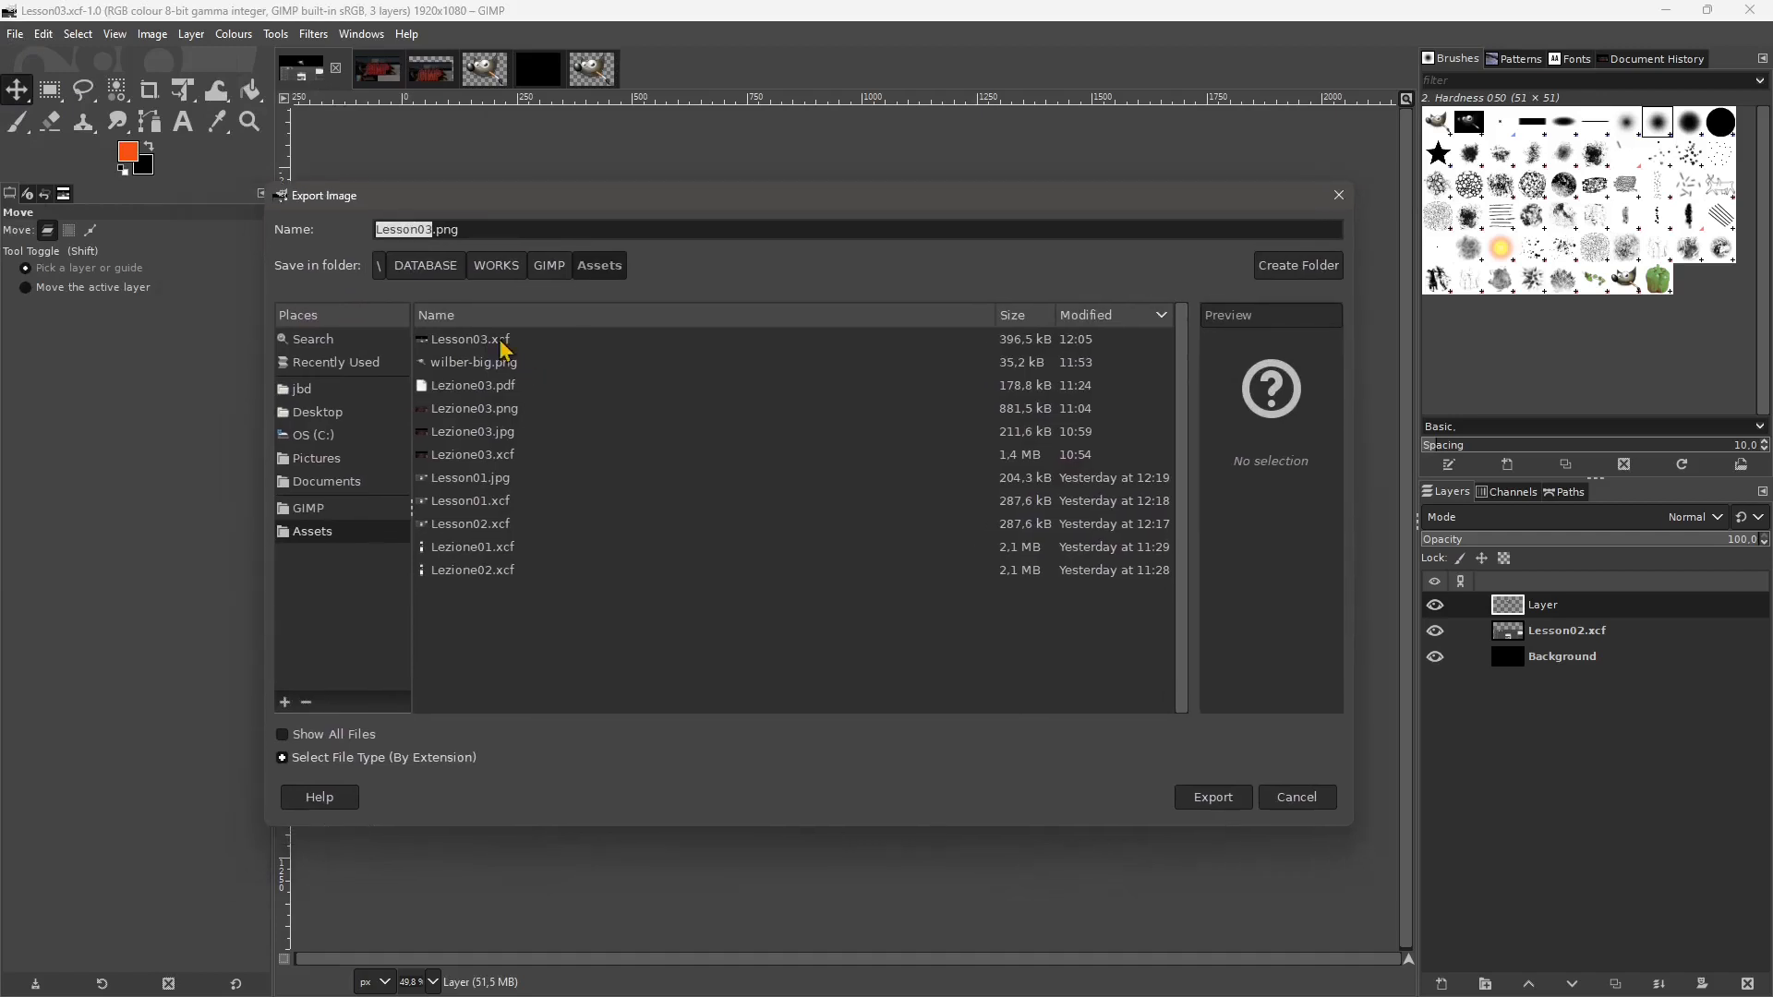
pyautogui.doubleClick(447, 229)
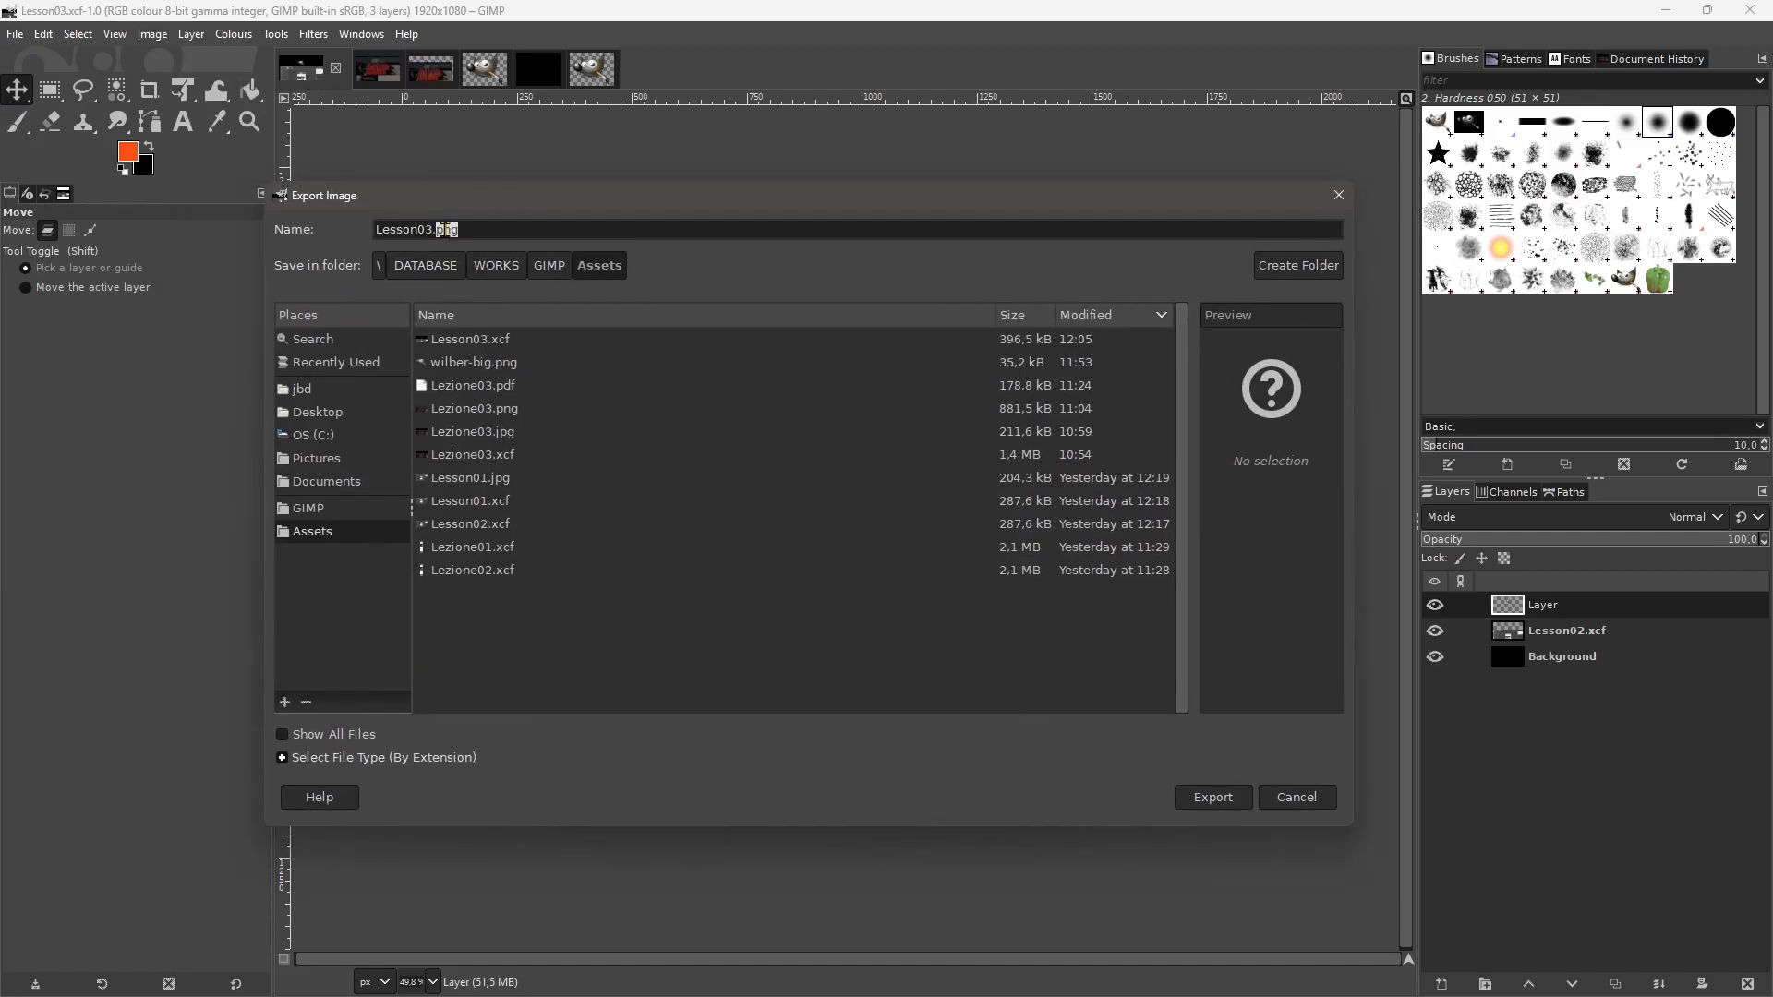
pyautogui.click(331, 759)
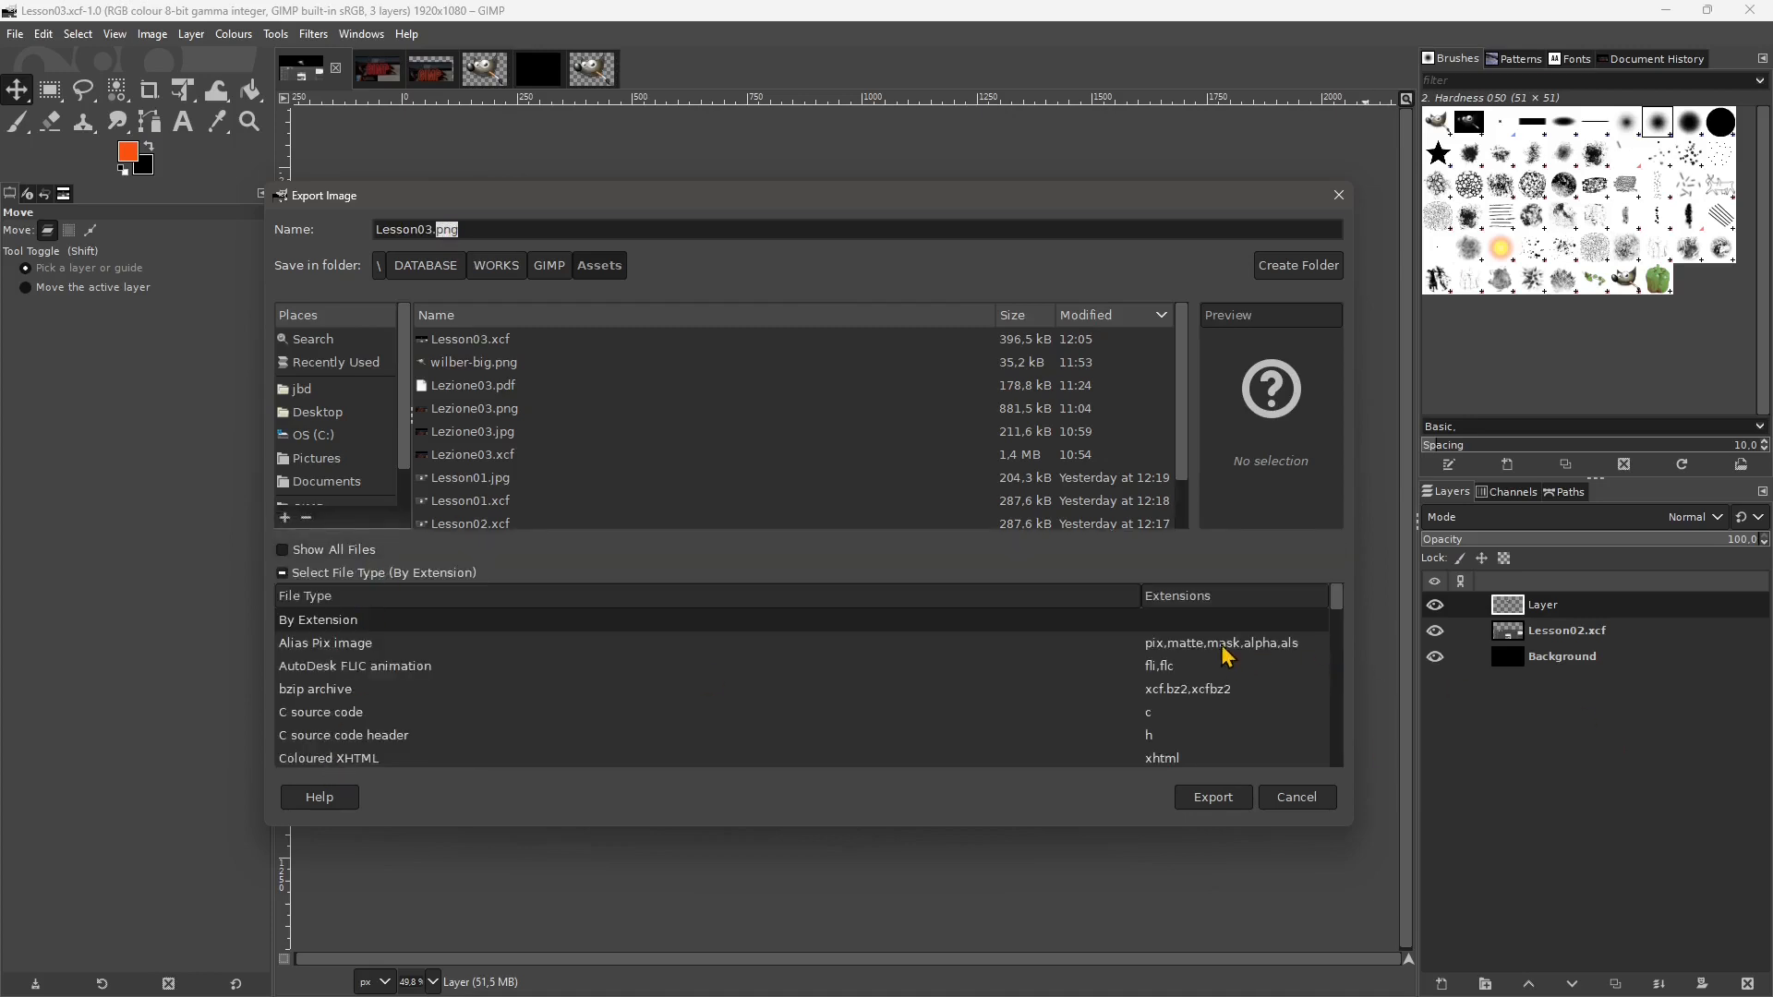
# Try the Encapsulated PostScript and GIF file types, then choose JPEG image as the export format.
pyautogui.scroll(-1, 1184, 626)
pyautogui.scroll(2, 810, 678)
pyautogui.scroll(-5, 1186, 694)
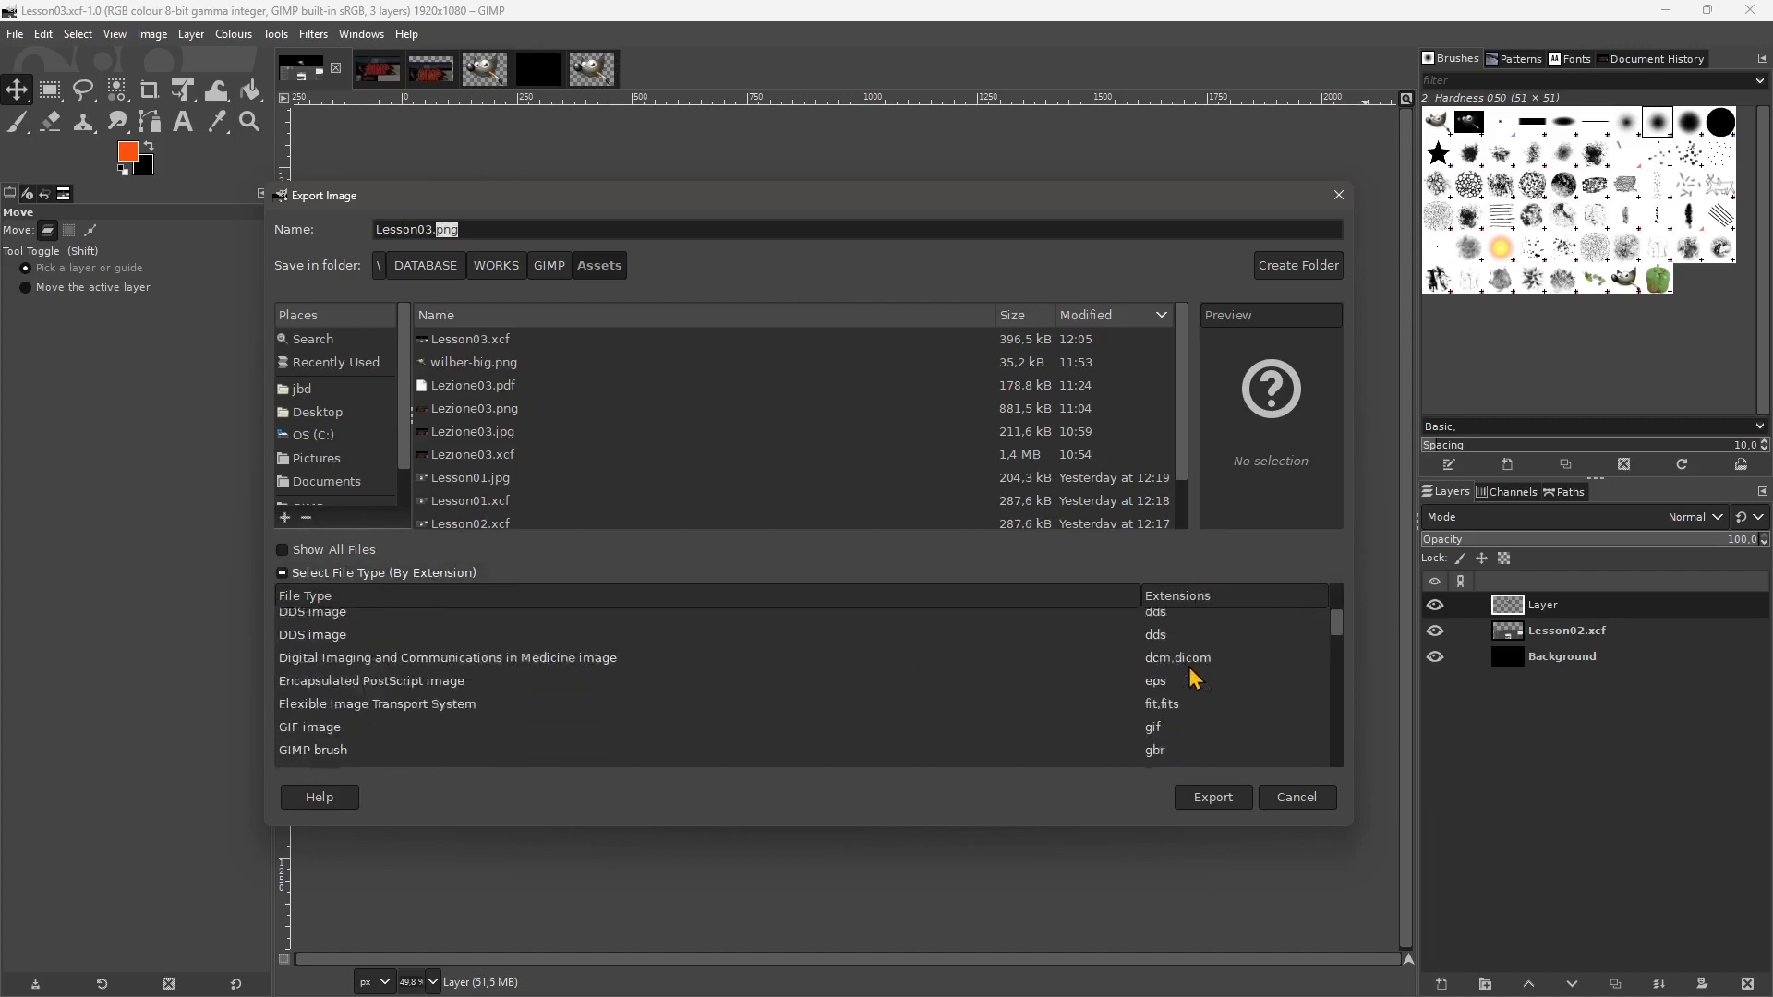
pyautogui.click(1157, 657)
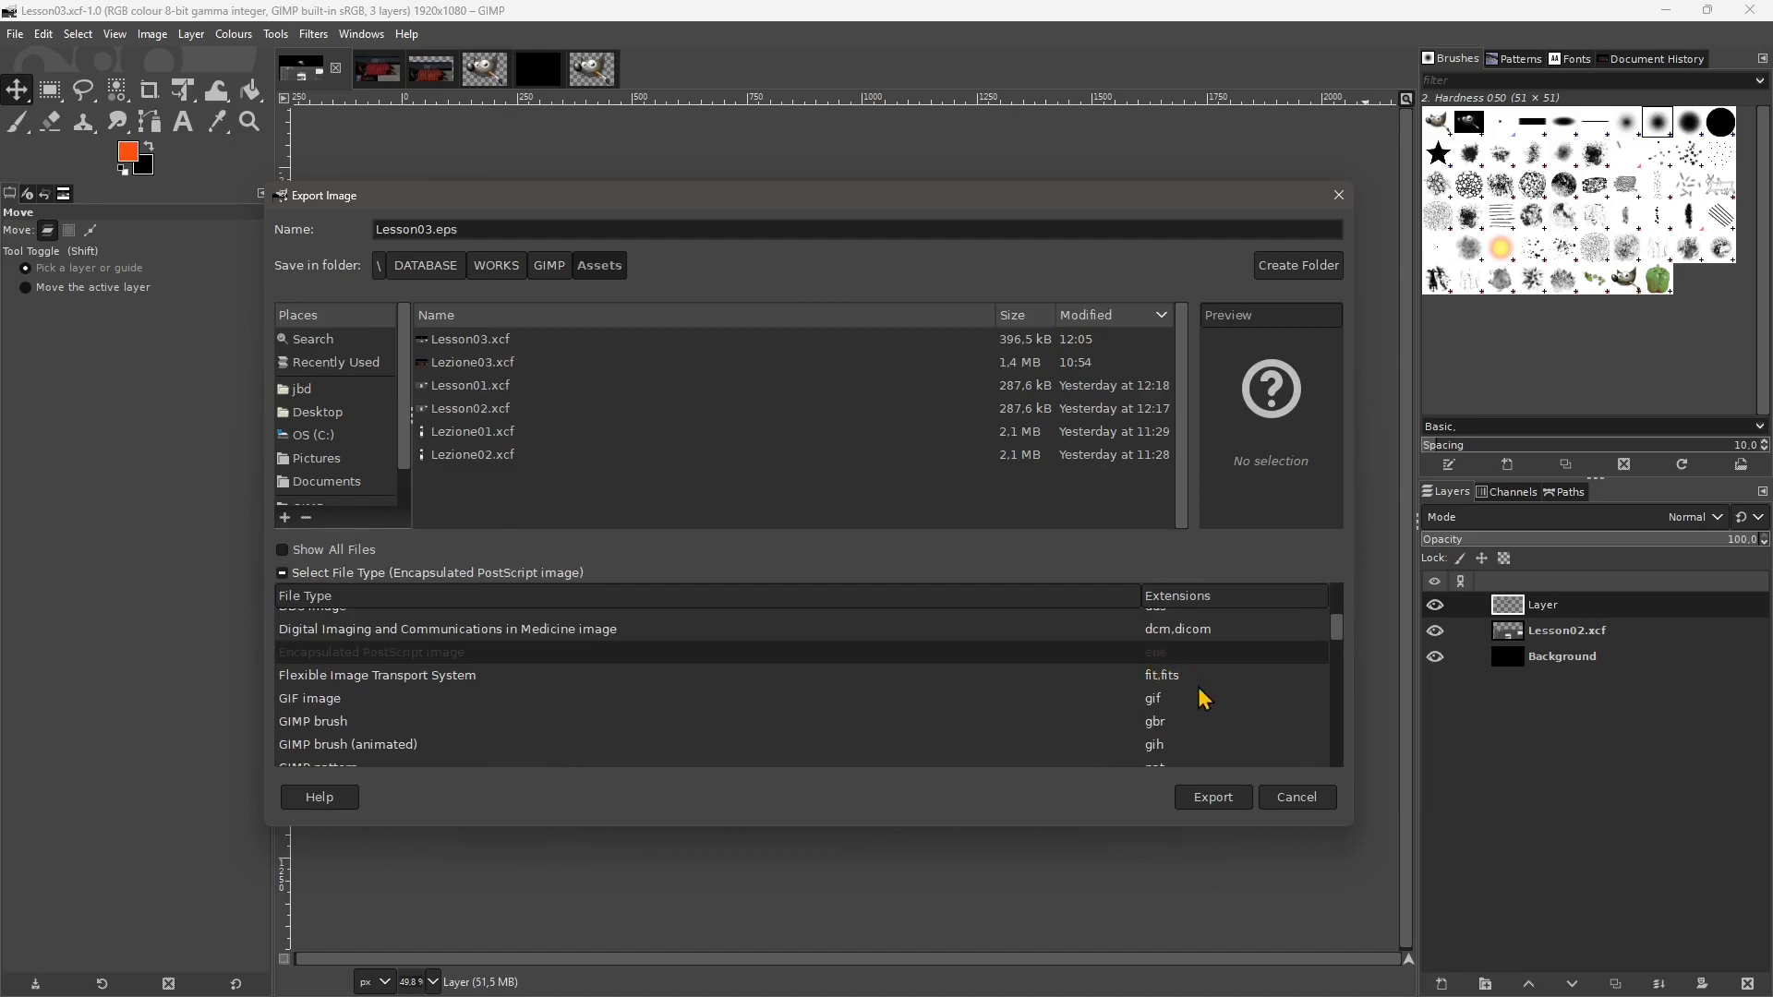
pyautogui.scroll(-1, 1190, 696)
pyautogui.click(1176, 673)
pyautogui.scroll(-5, 1200, 713)
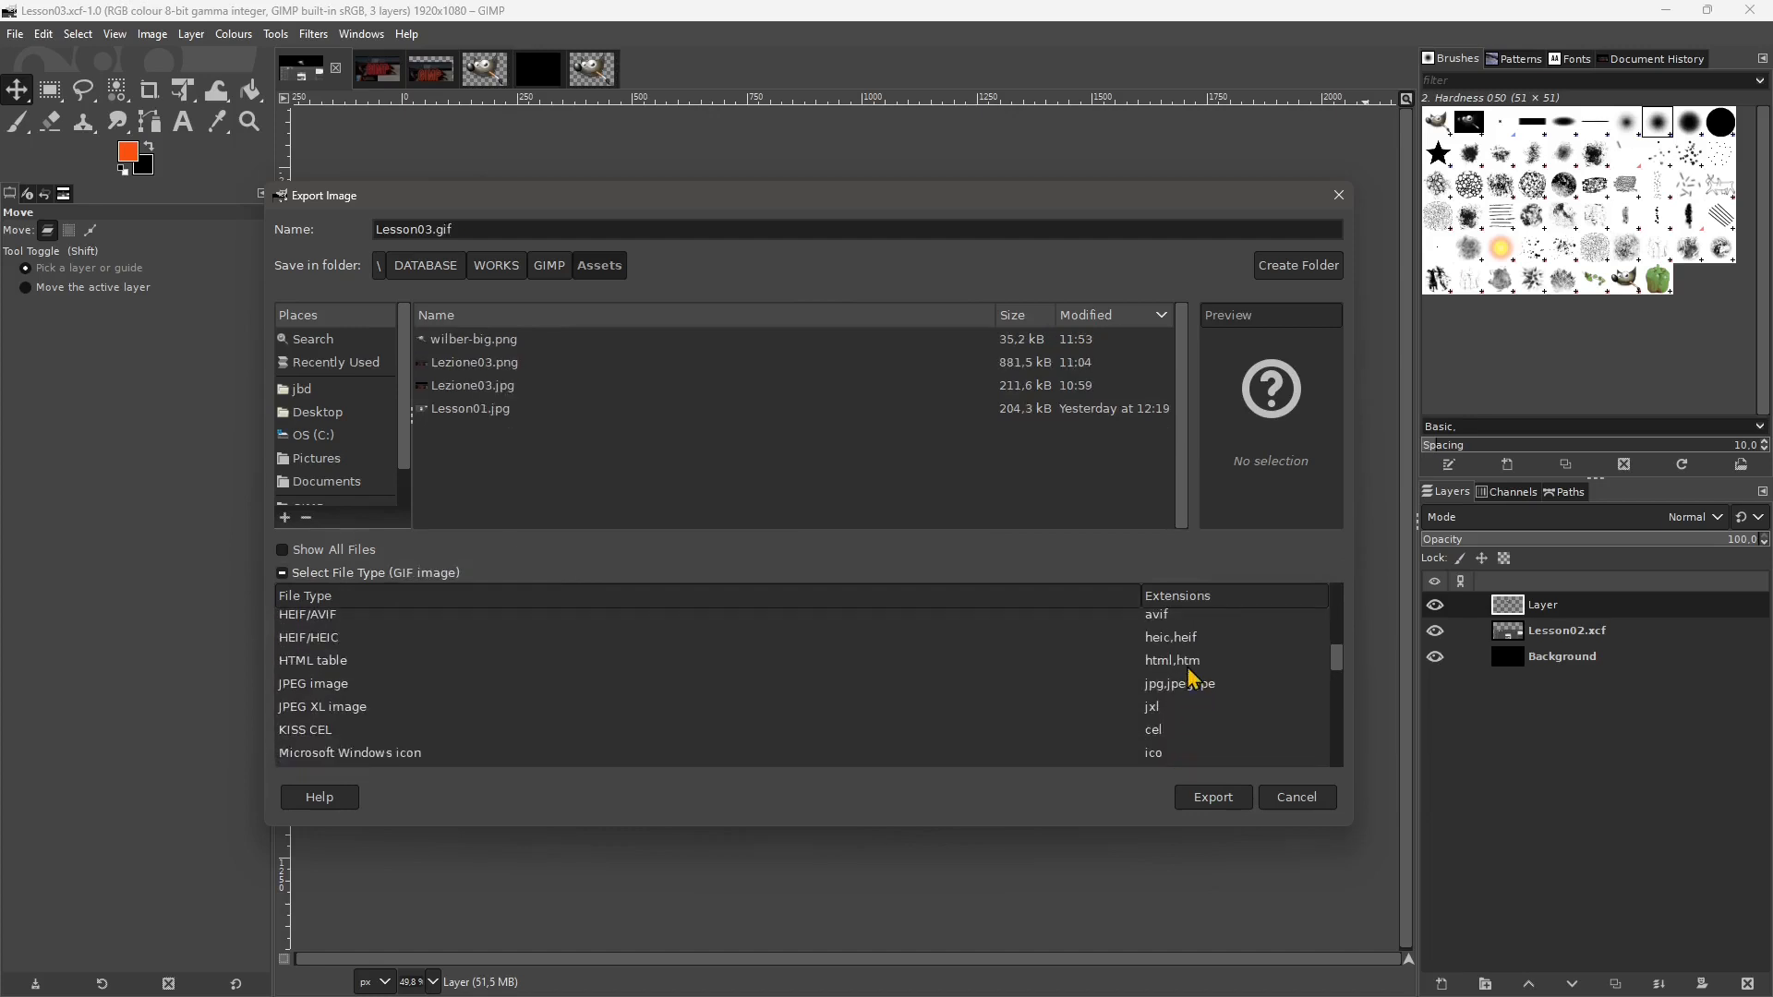
pyautogui.click(1189, 657)
pyautogui.click(1181, 686)
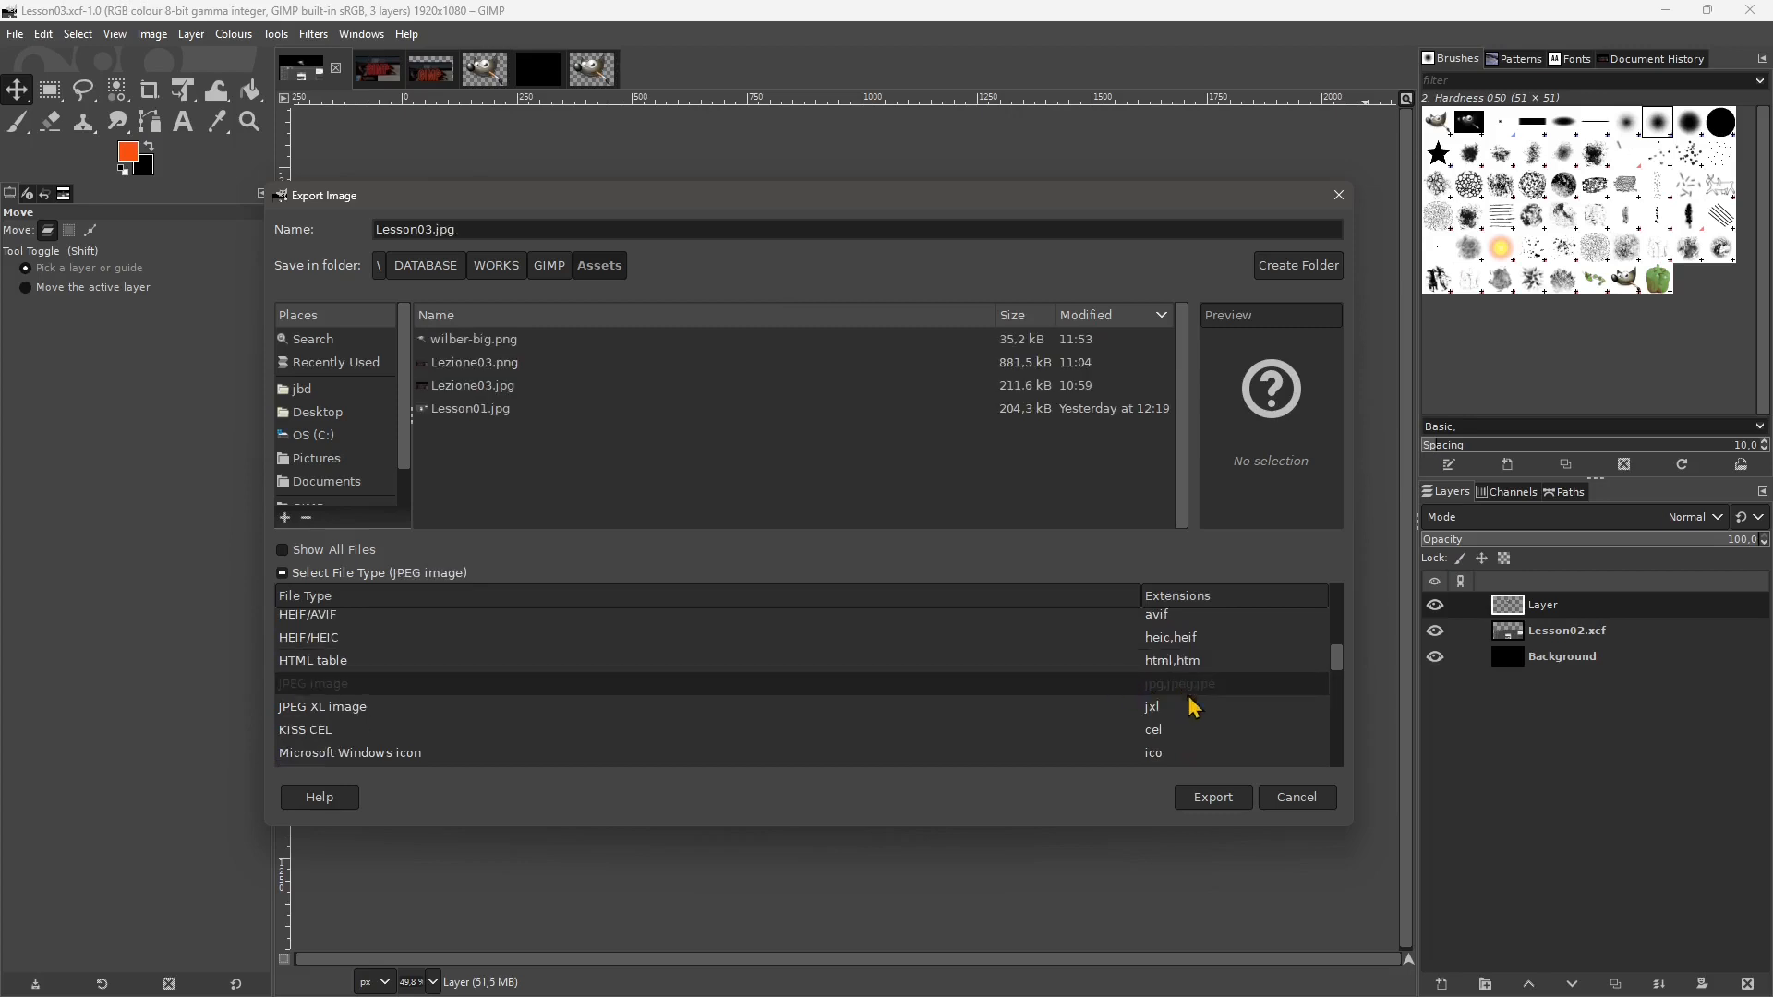
# Look through the remaining export file types, such as Photoshop, PNG, PDF, TIFF and WebP.
pyautogui.scroll(-5, 1221, 702)
pyautogui.scroll(-1, 1222, 711)
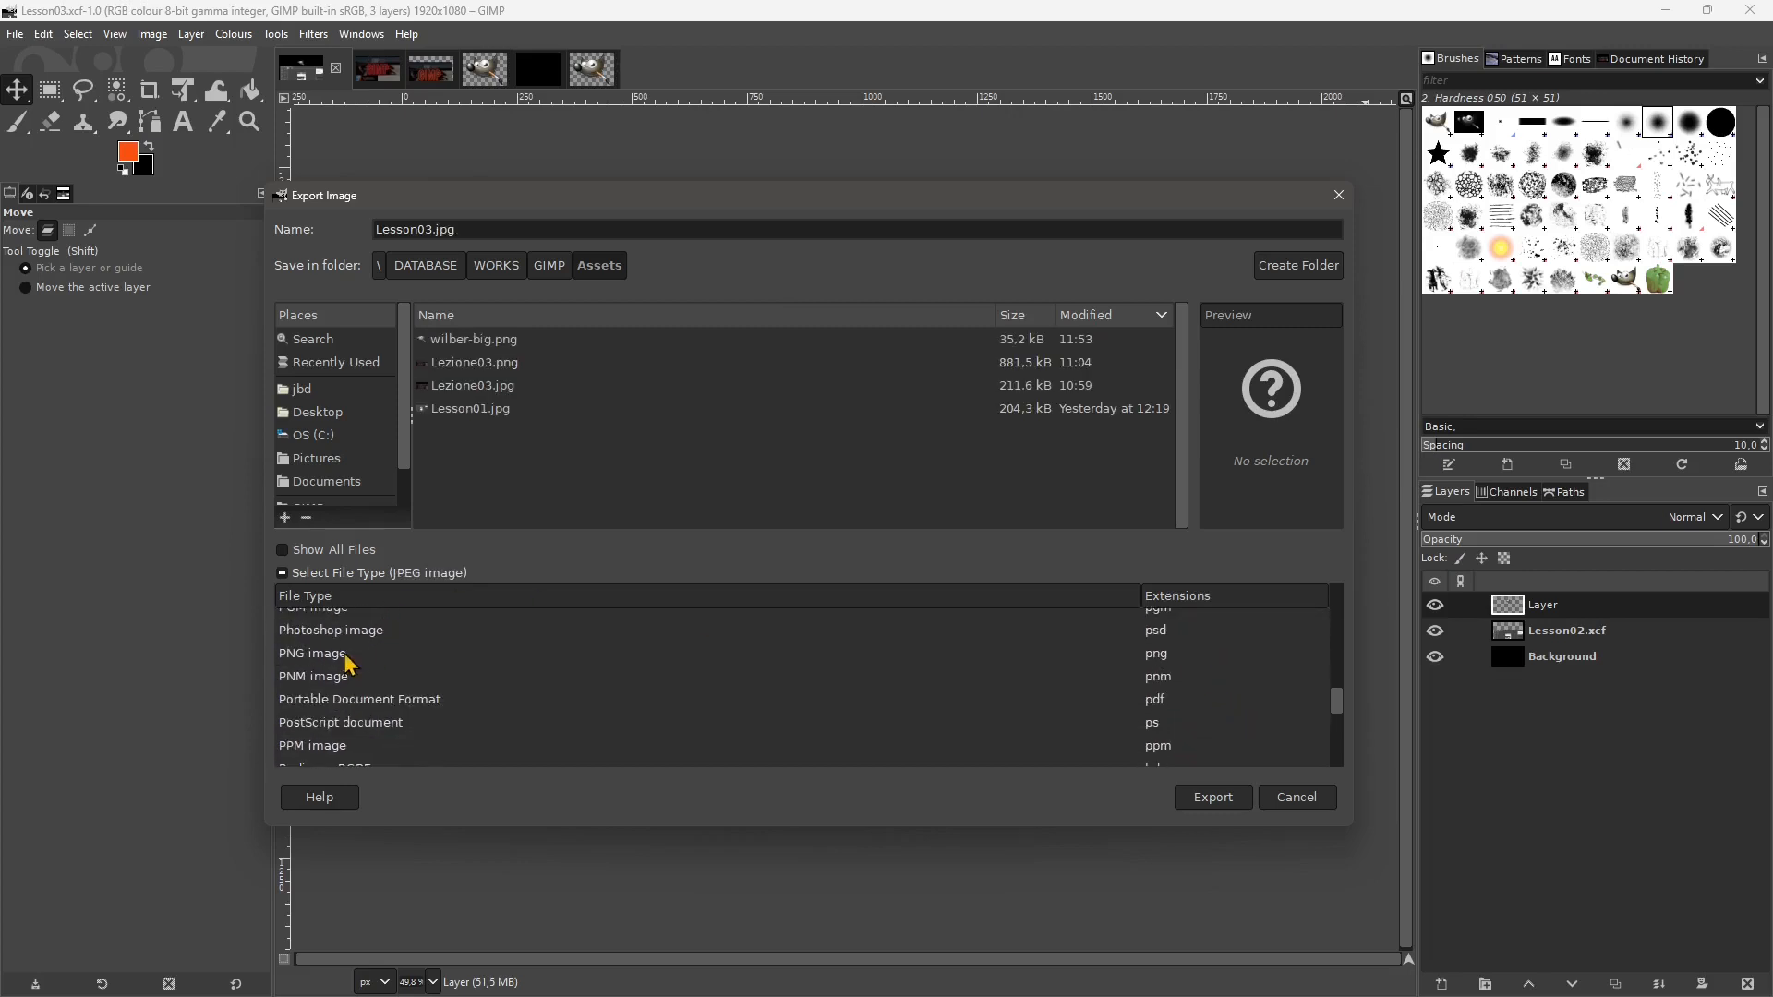
pyautogui.scroll(-1, 1215, 661)
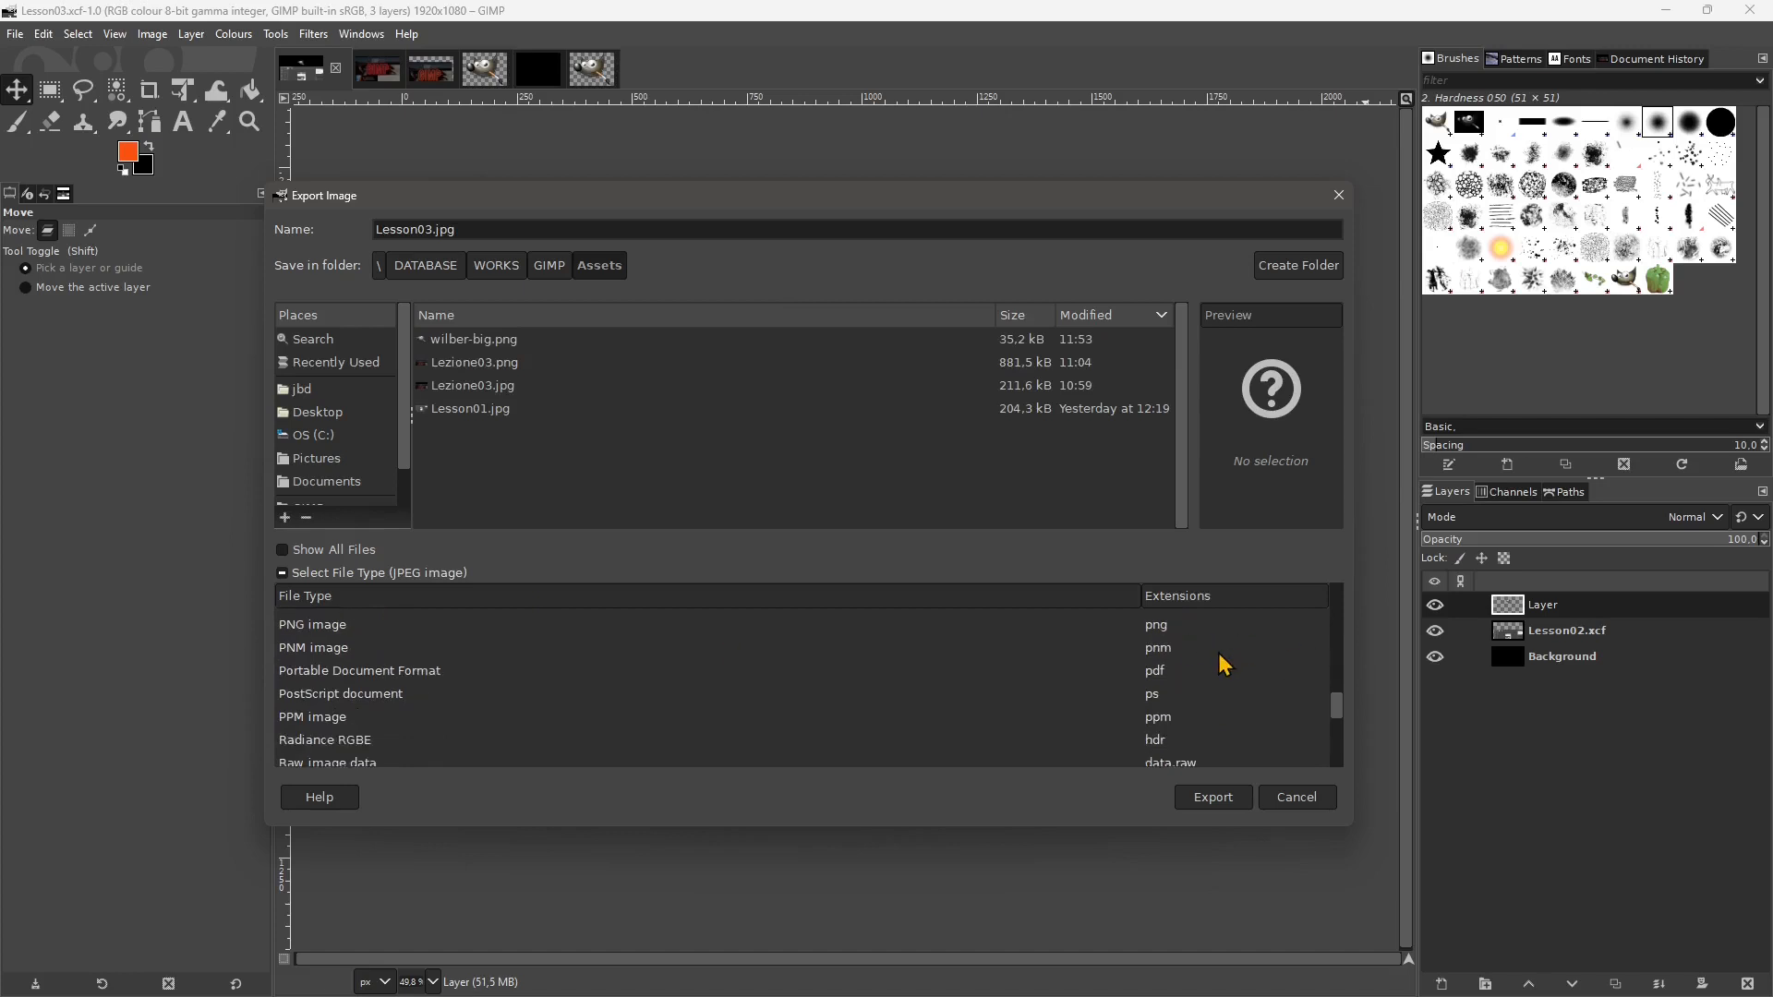
pyautogui.scroll(1, 1205, 663)
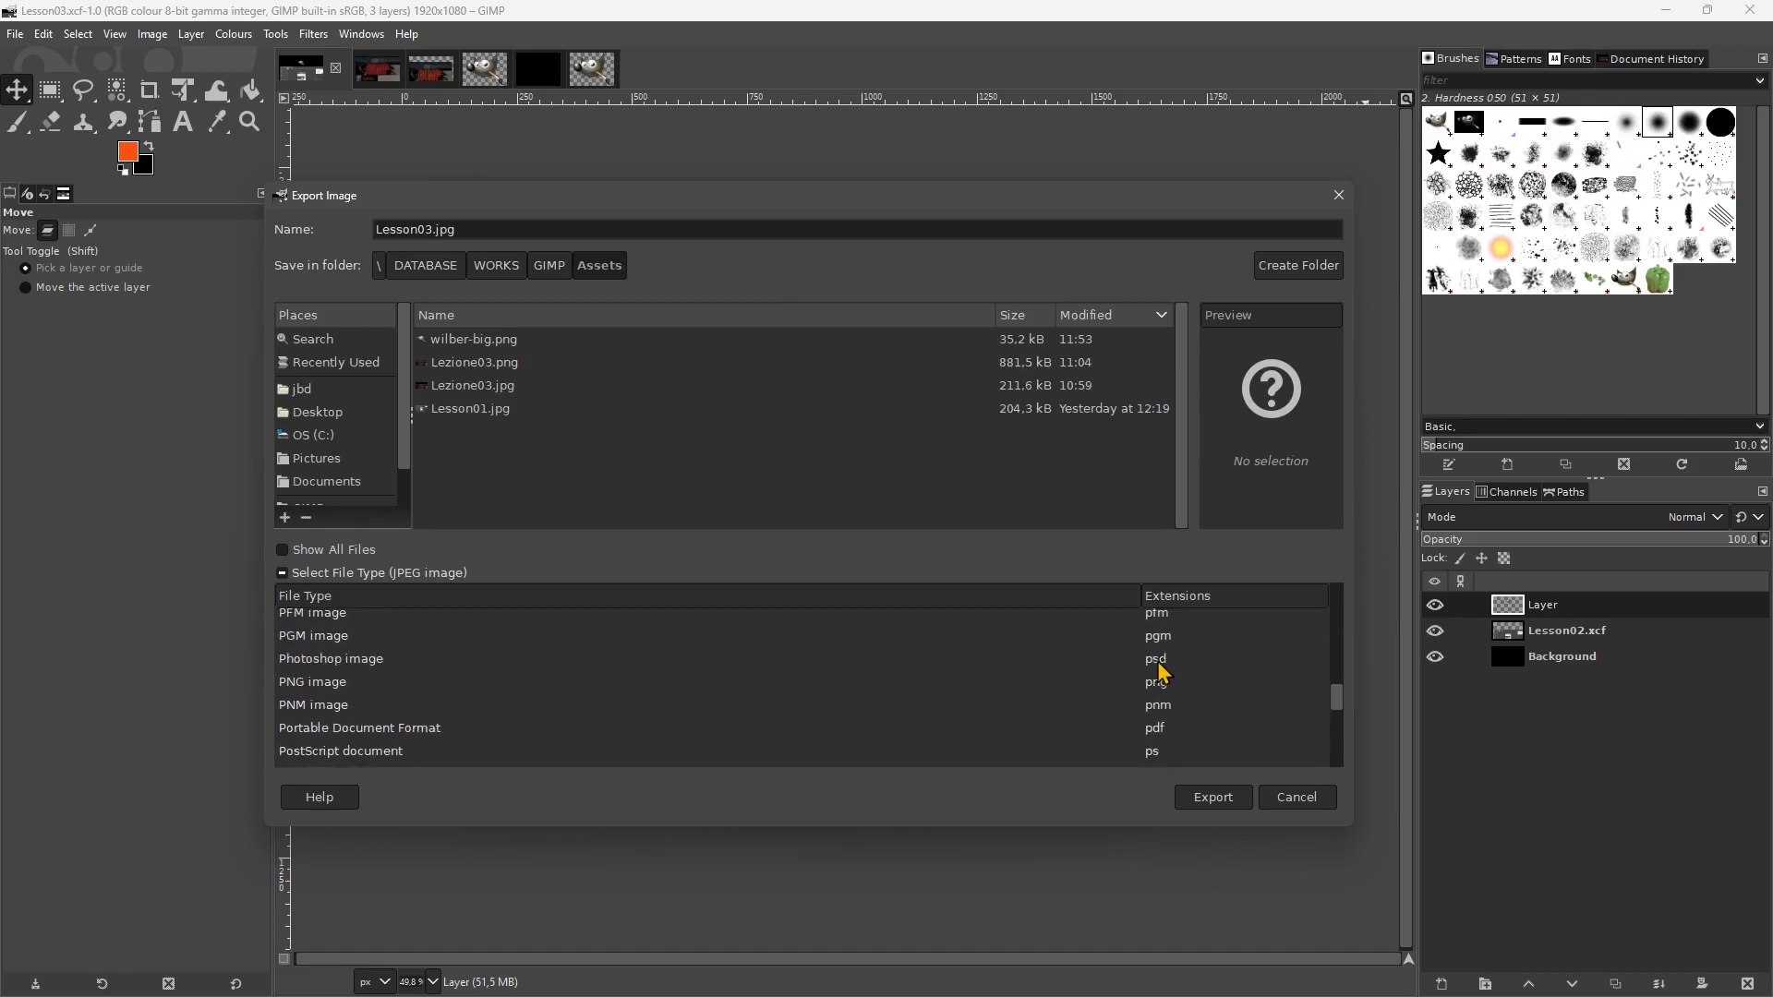
pyautogui.scroll(-3, 1162, 673)
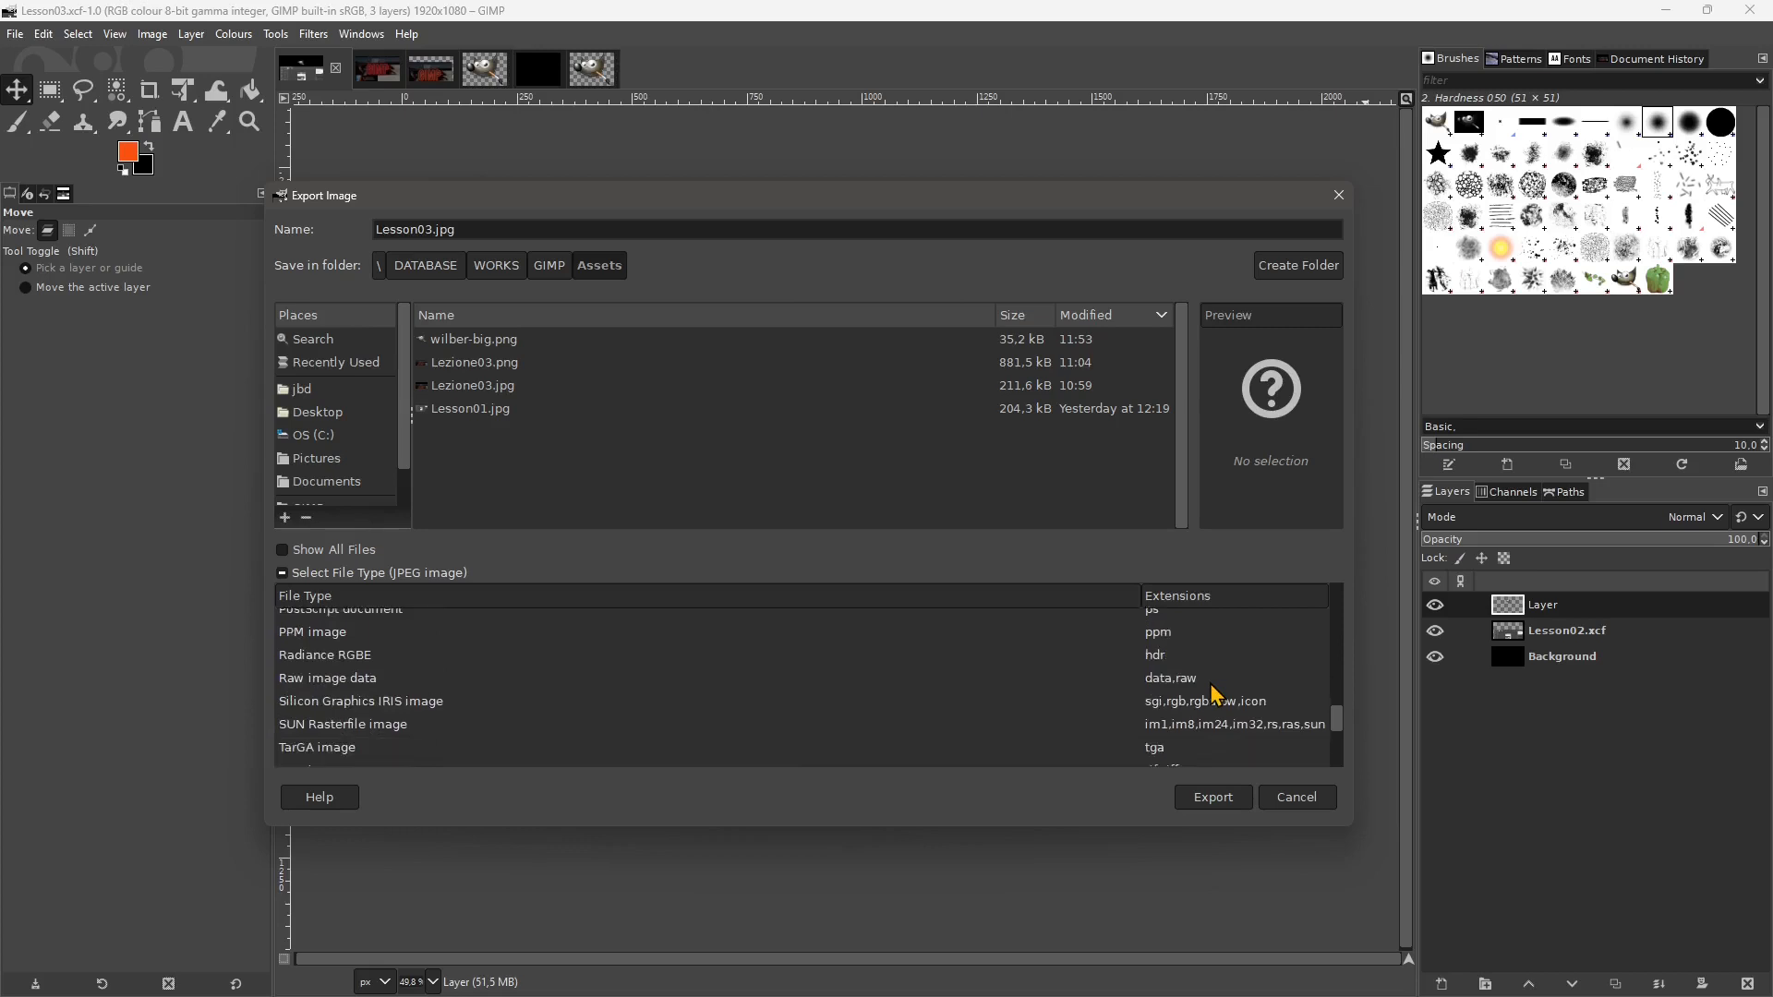
pyautogui.scroll(-1, 1213, 686)
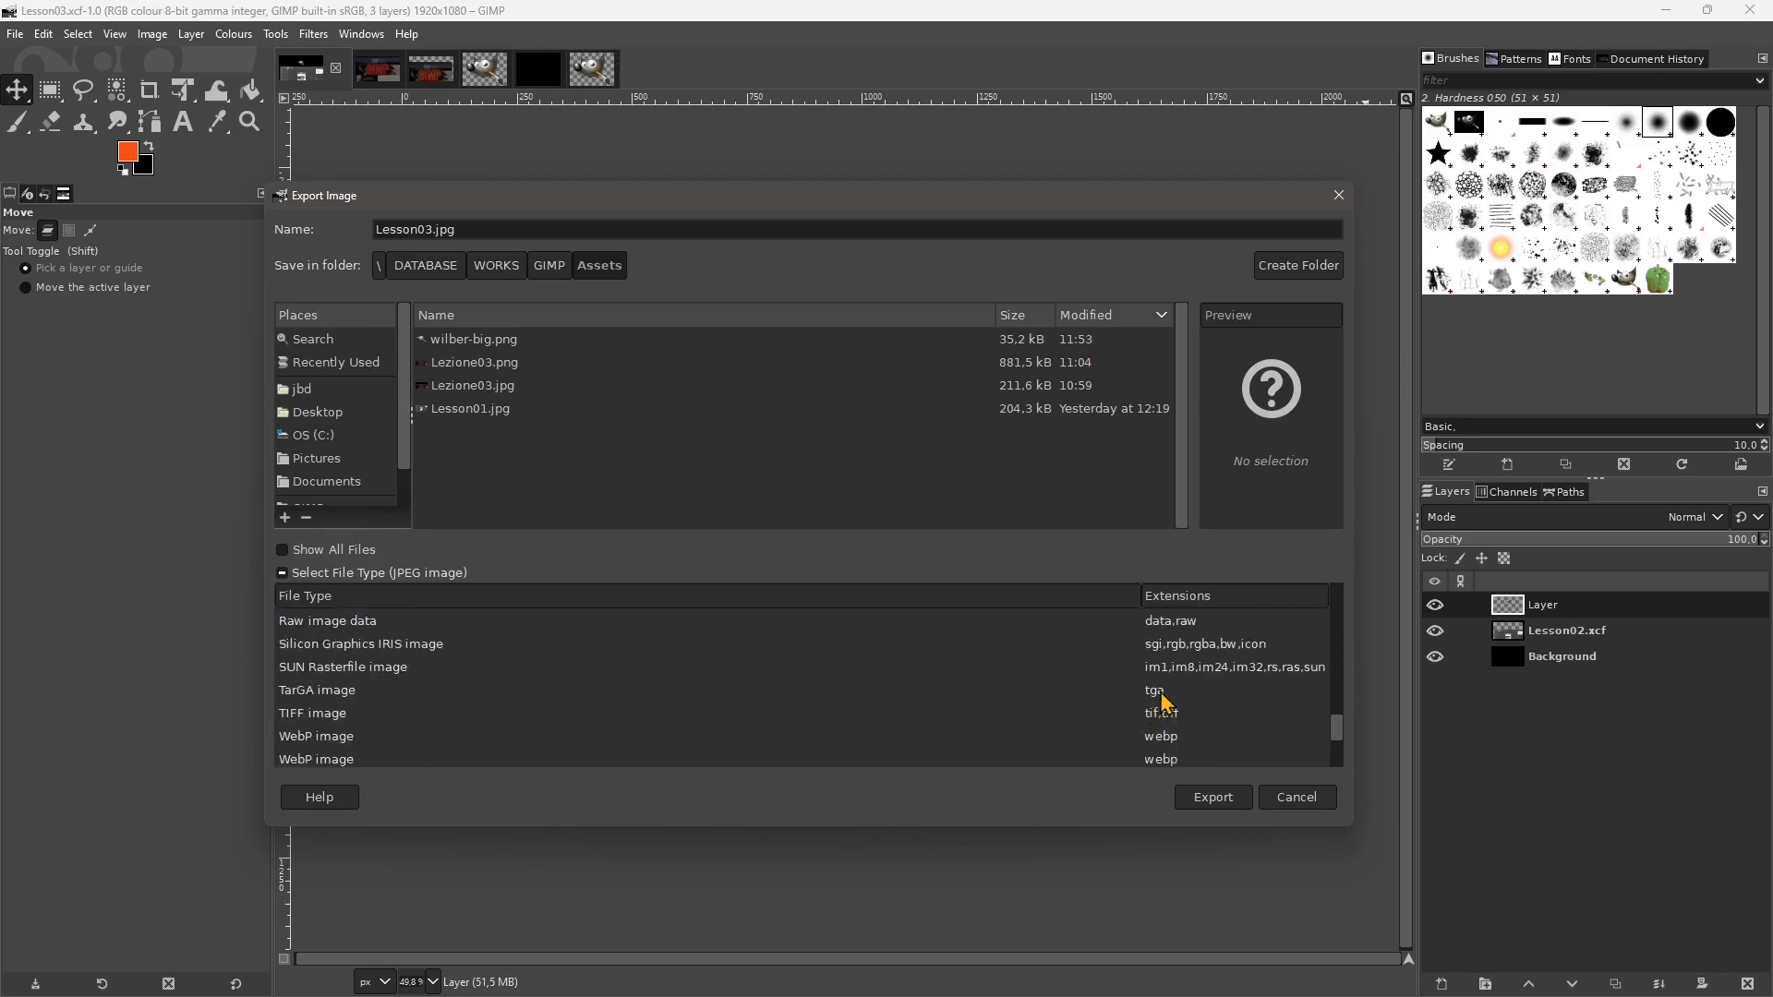
pyautogui.scroll(6, 1165, 703)
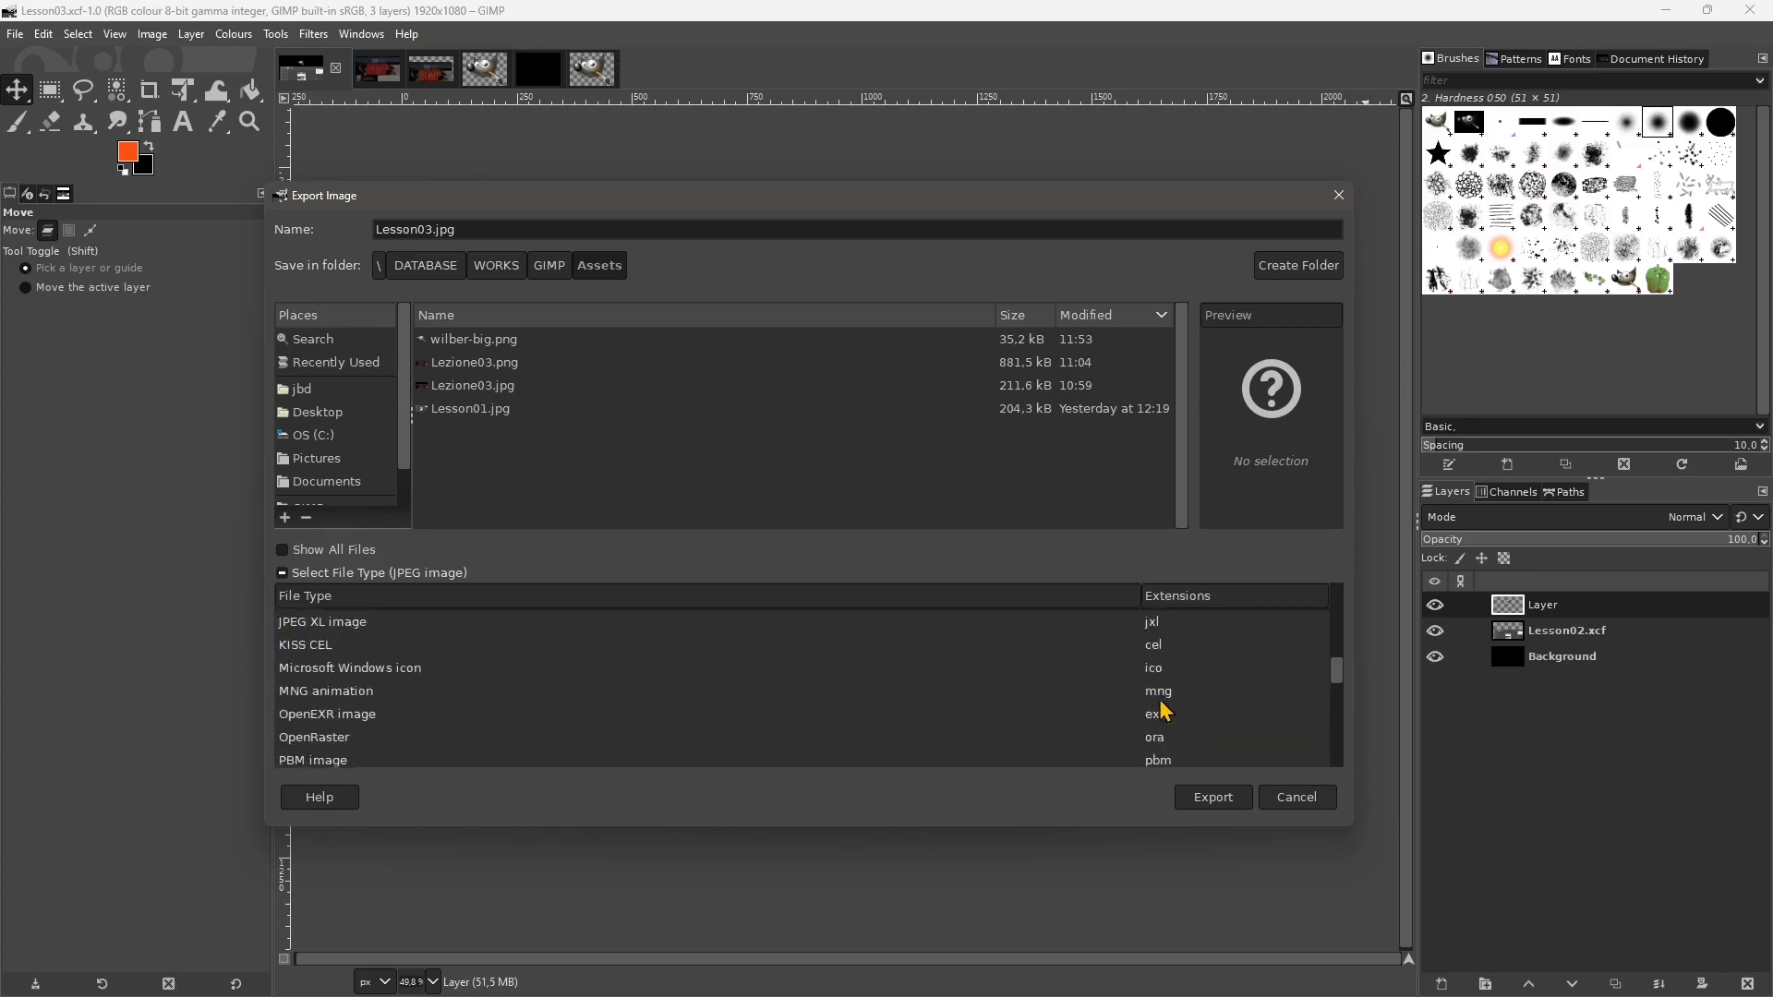
pyautogui.scroll(2, 1165, 711)
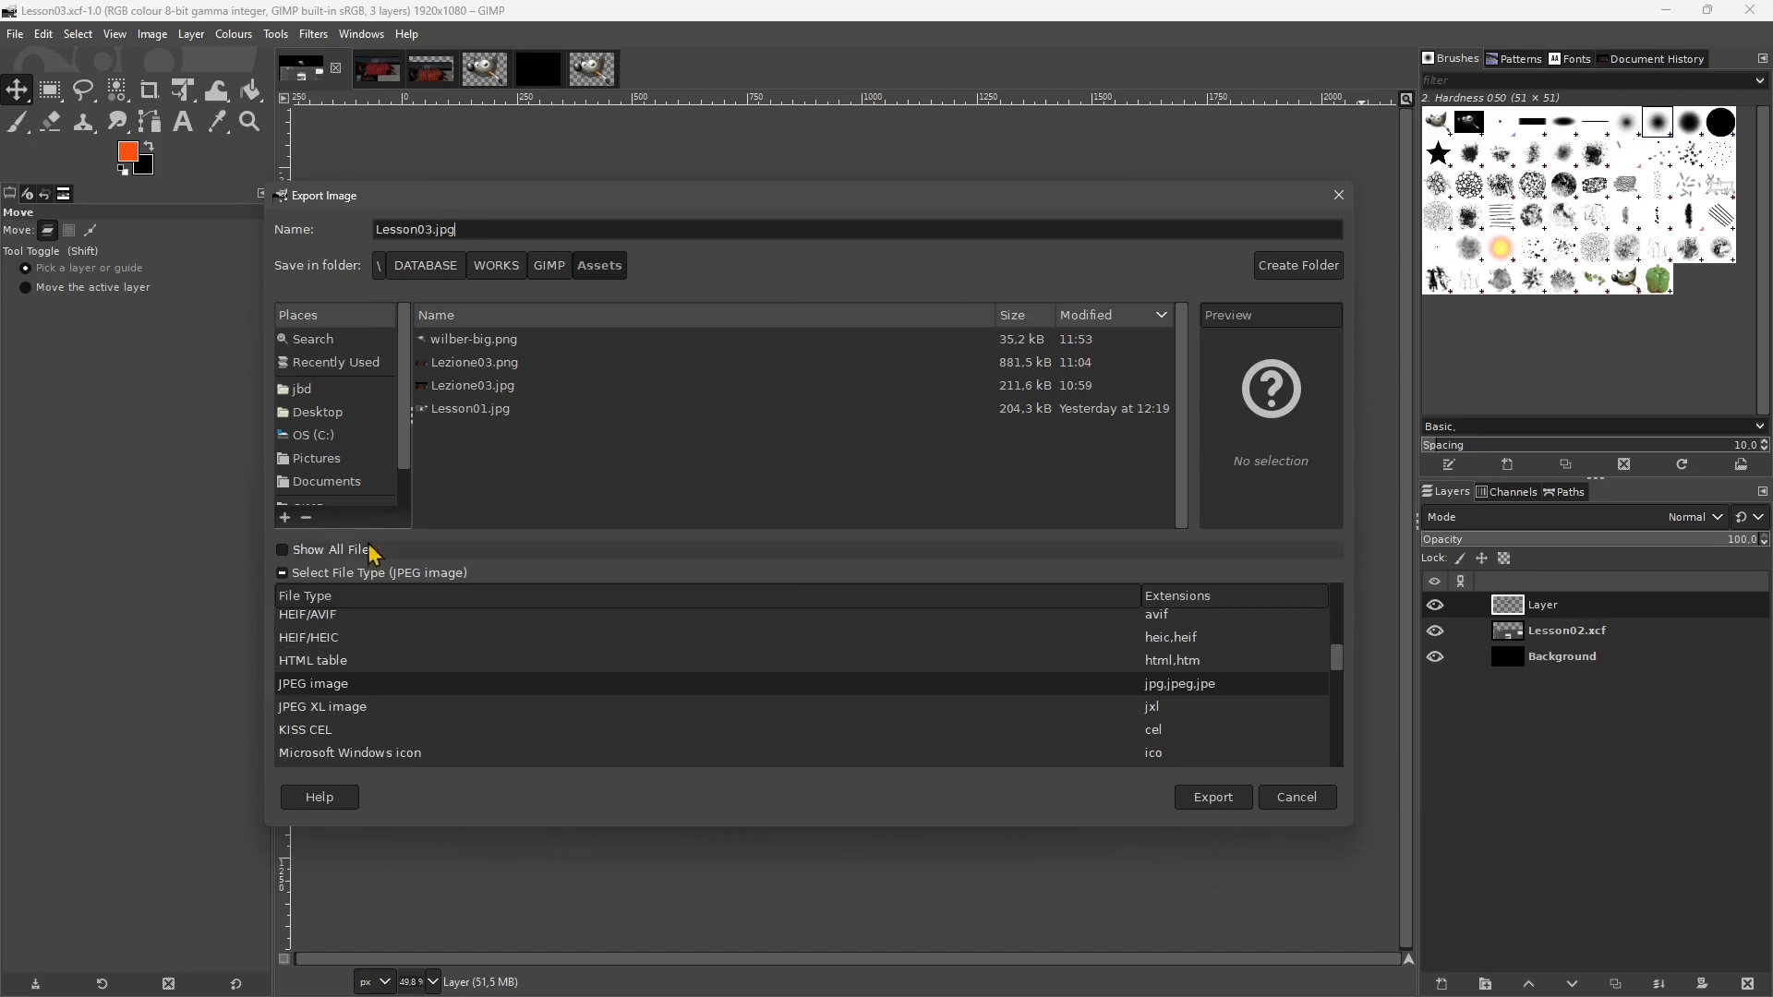
# Collapse the file type list and export the image as Lesson03.jpg with a JPEG quality of 92.
pyautogui.click(374, 573)
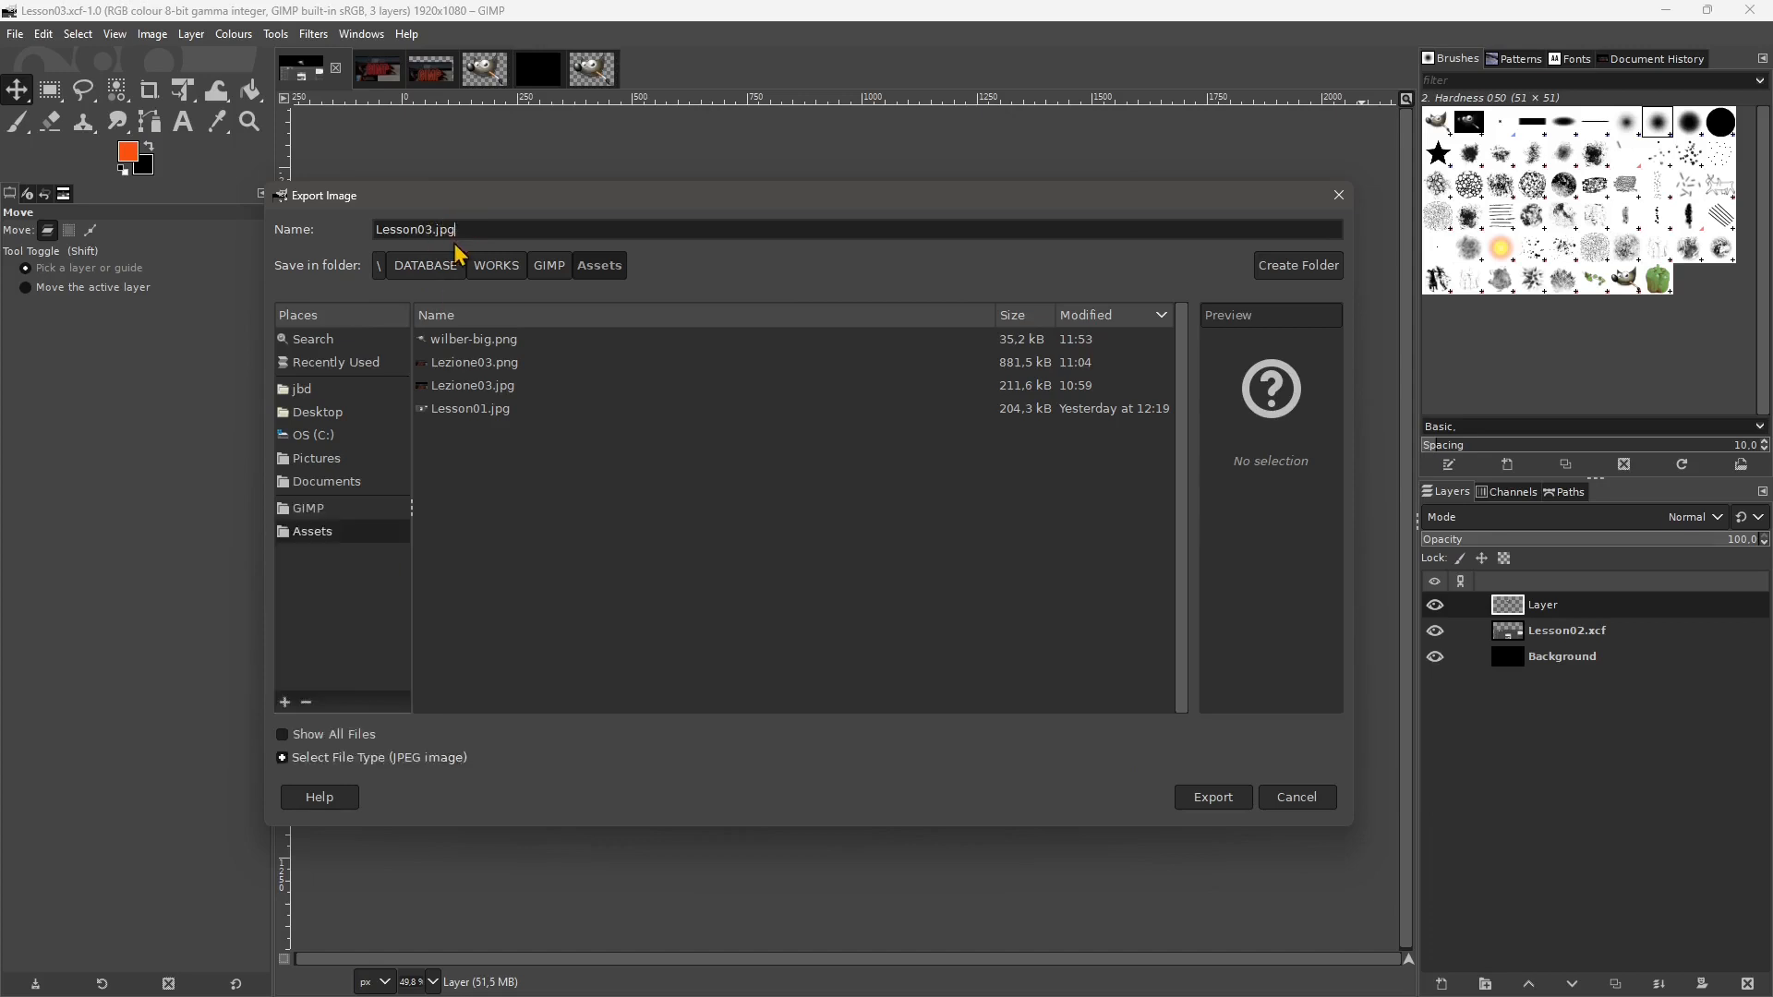
pyautogui.click(1231, 813)
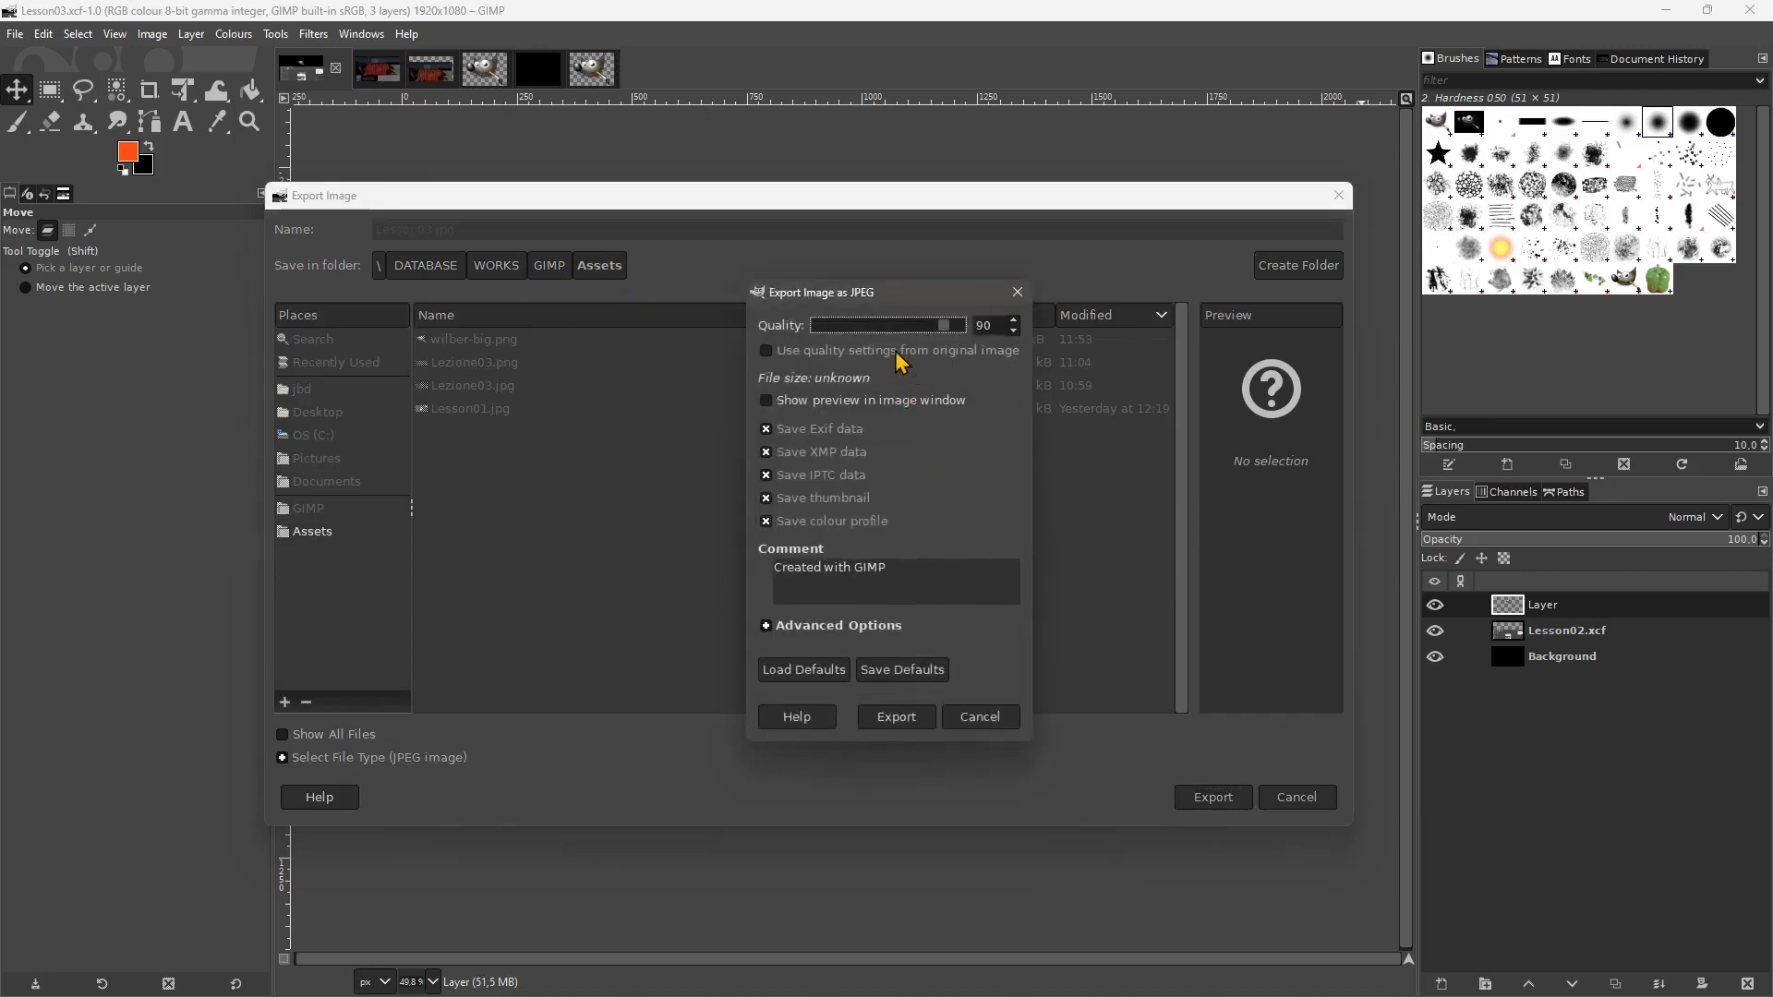
pyautogui.moveTo(943, 324)
pyautogui.mouseDown()
pyautogui.moveTo(920, 324)
pyautogui.moveTo(939, 341)
pyautogui.moveTo(821, 359)
pyautogui.moveTo(951, 347)
pyautogui.mouseUp()
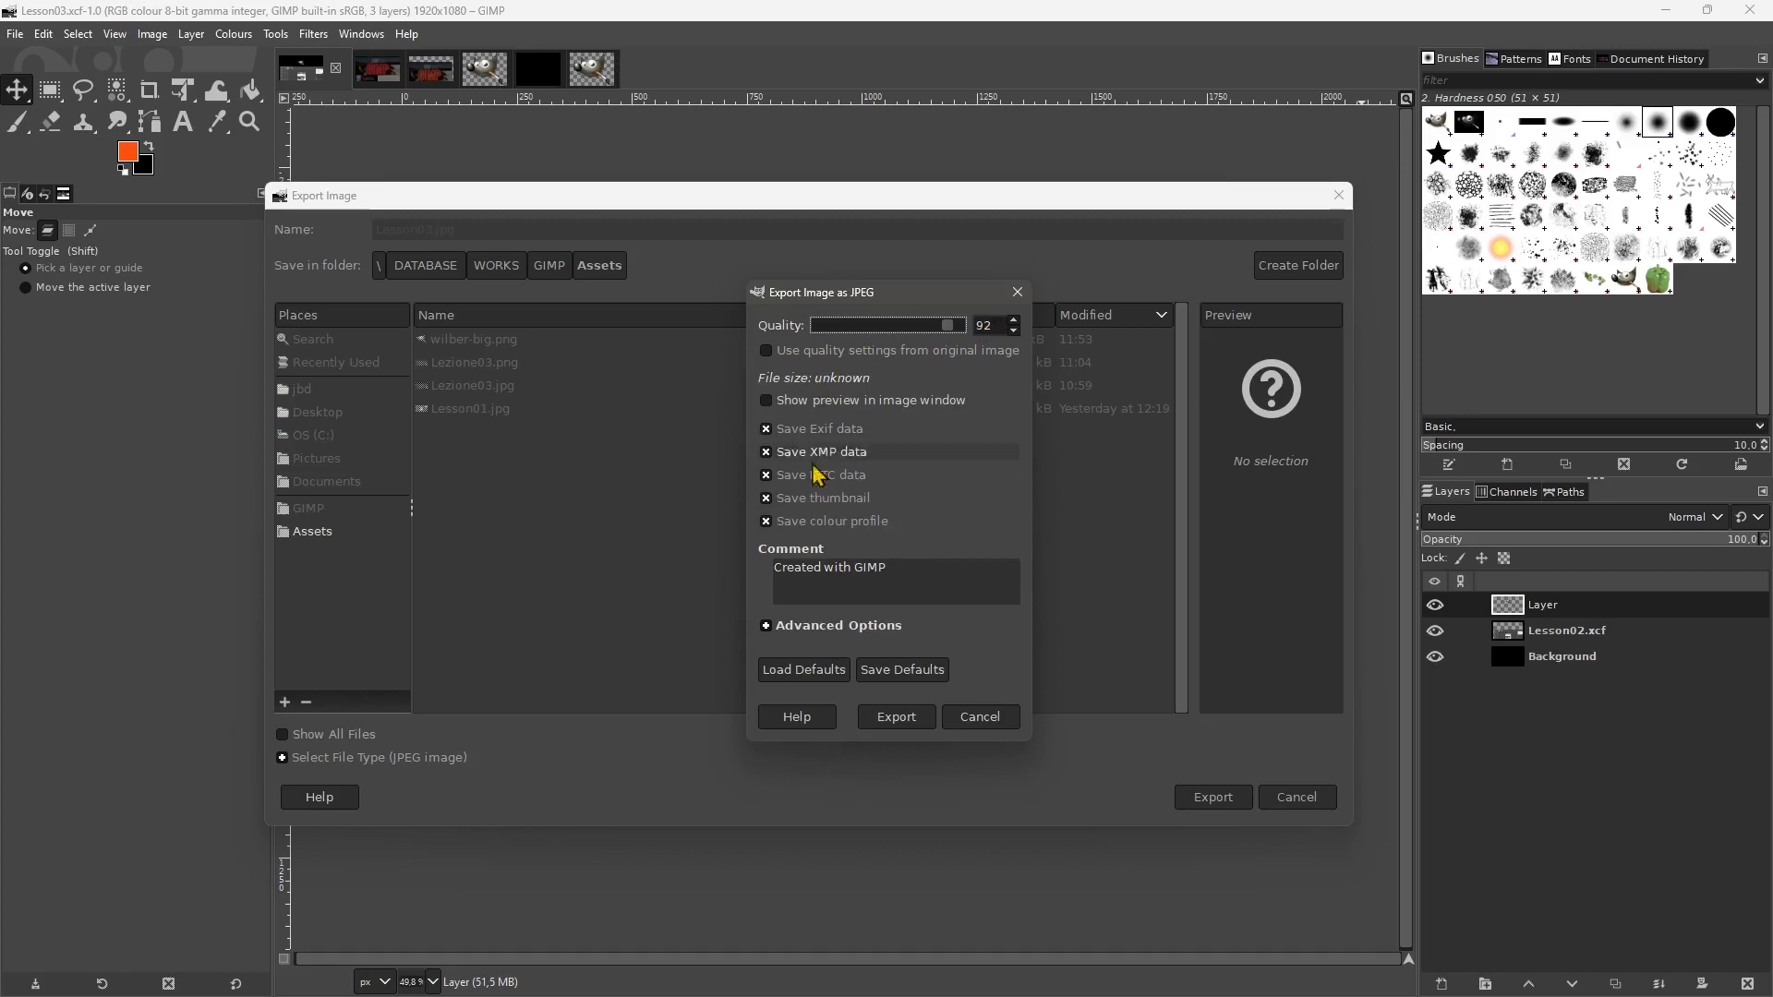
pyautogui.click(892, 721)
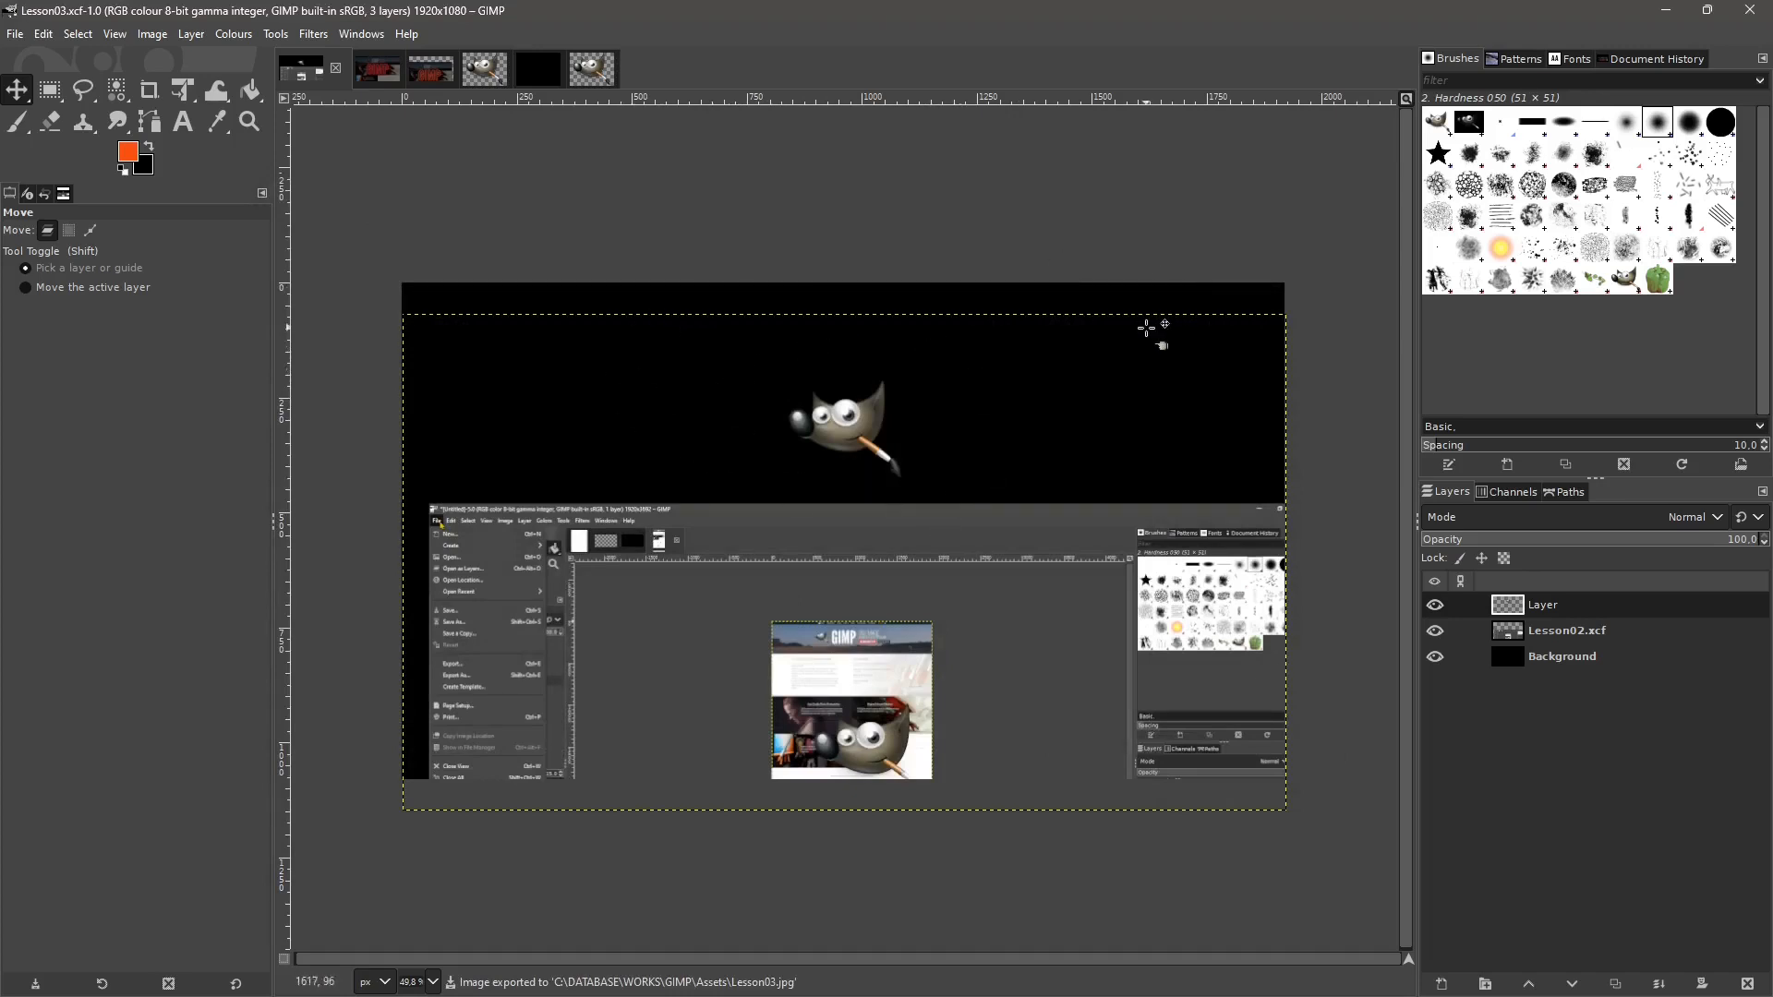
# Hide the black Background layer and set up a new export named Lesson03.png.
pyautogui.click(1435, 657)
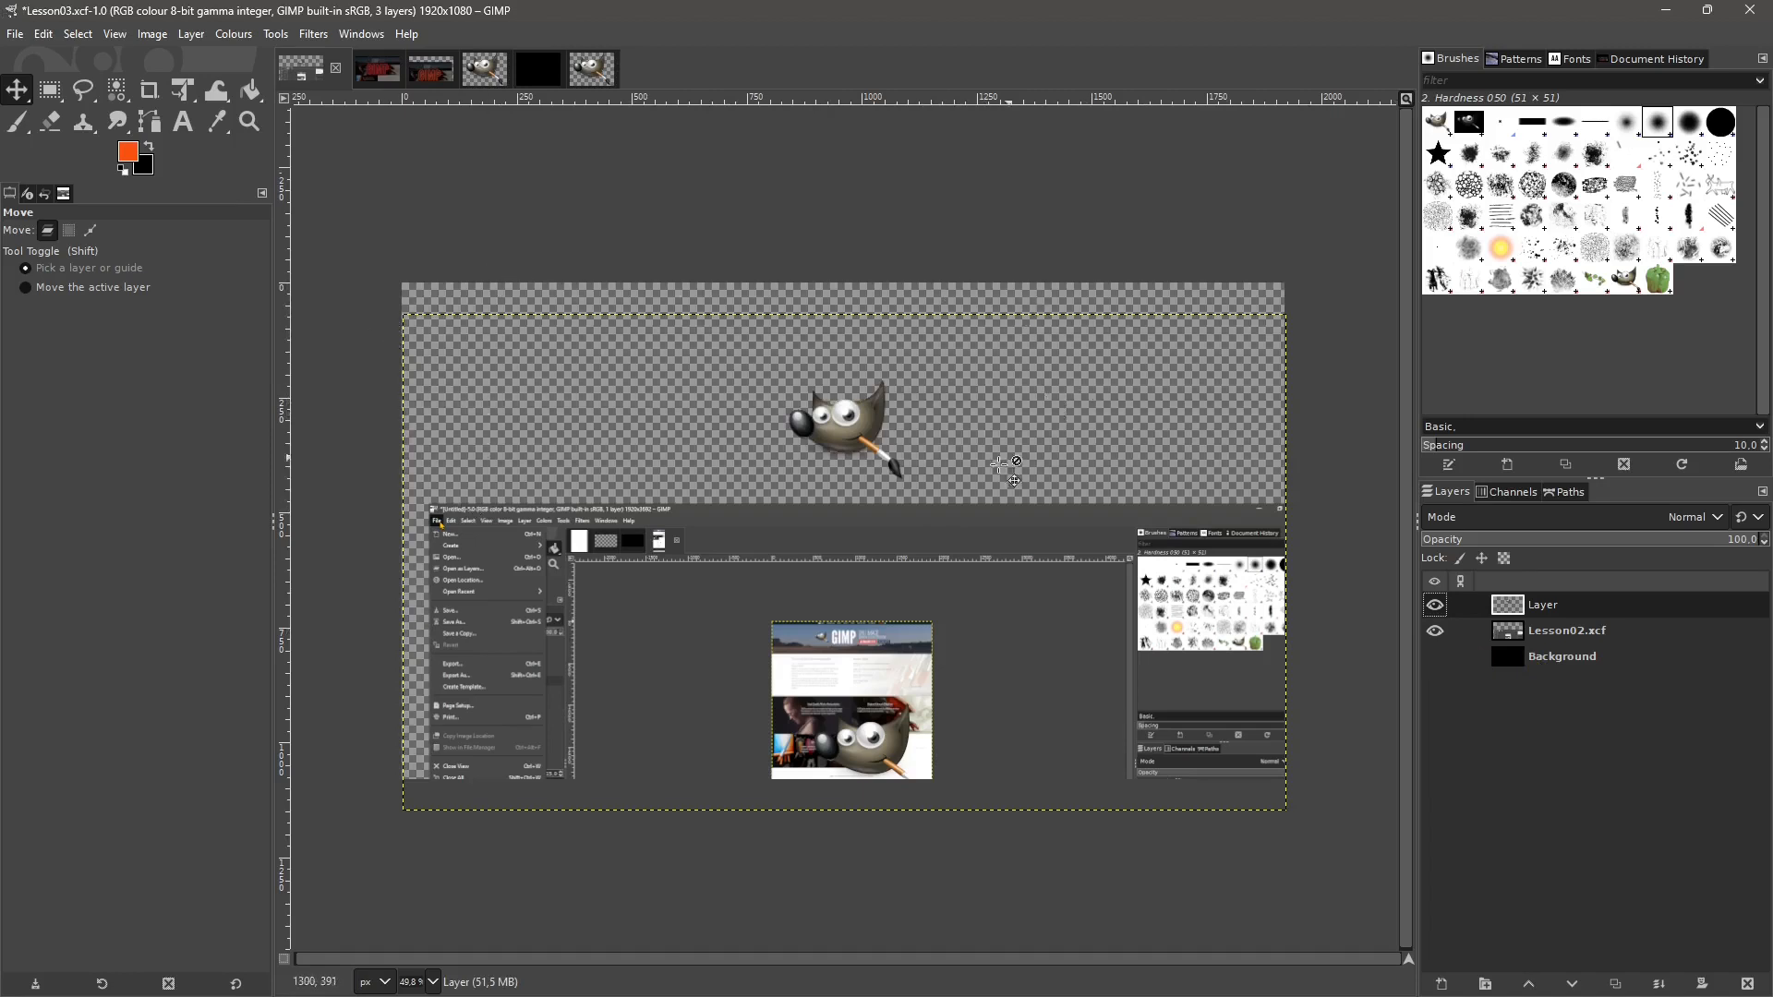
pyautogui.click(16, 34)
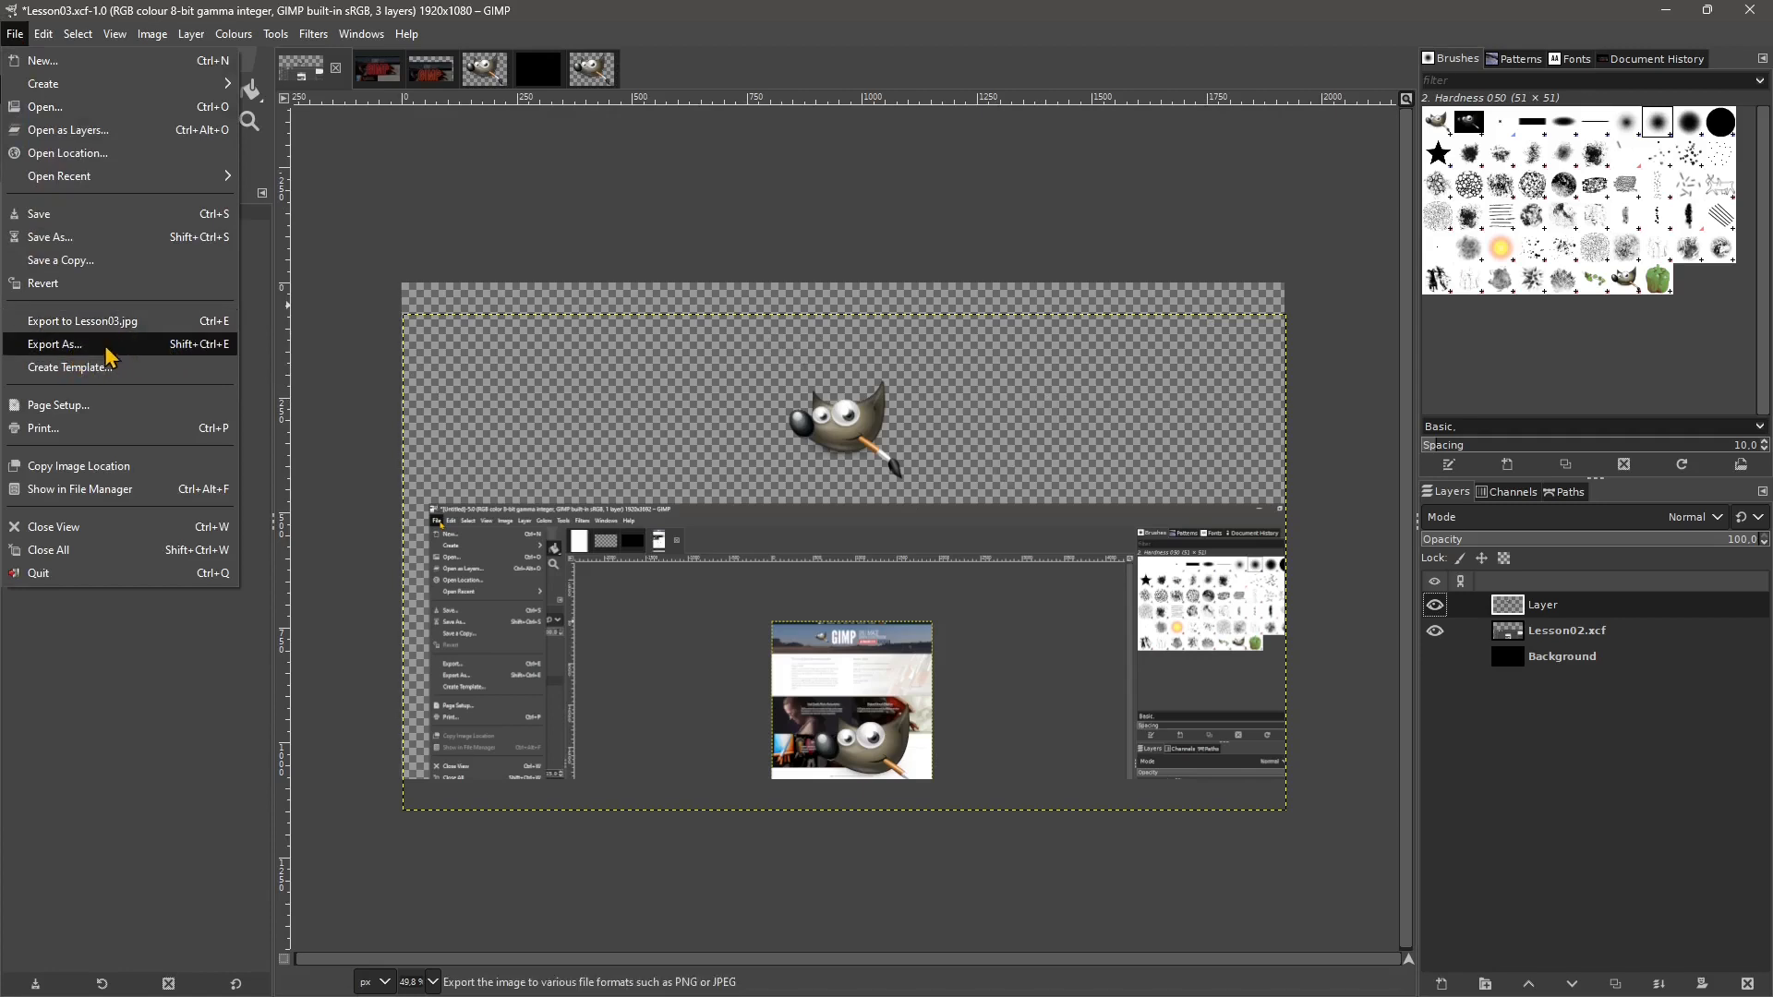
pyautogui.click(41, 349)
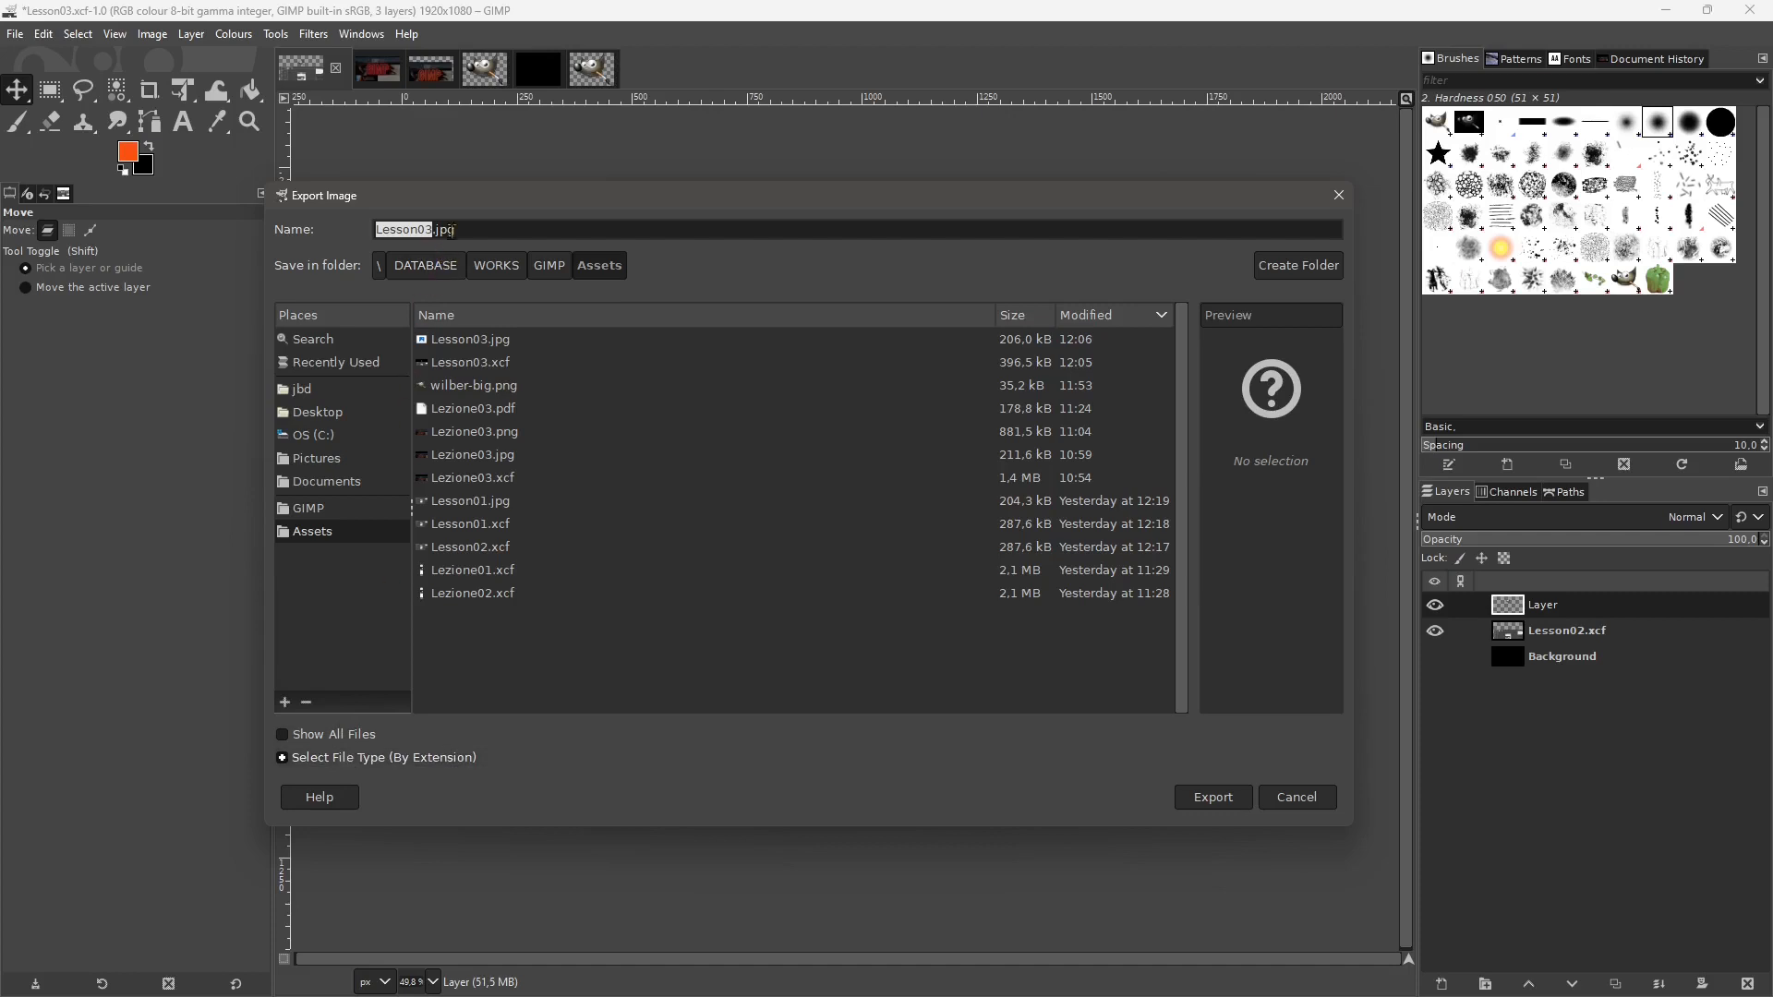
pyautogui.click(521, 234)
pyautogui.press('BackSpace')
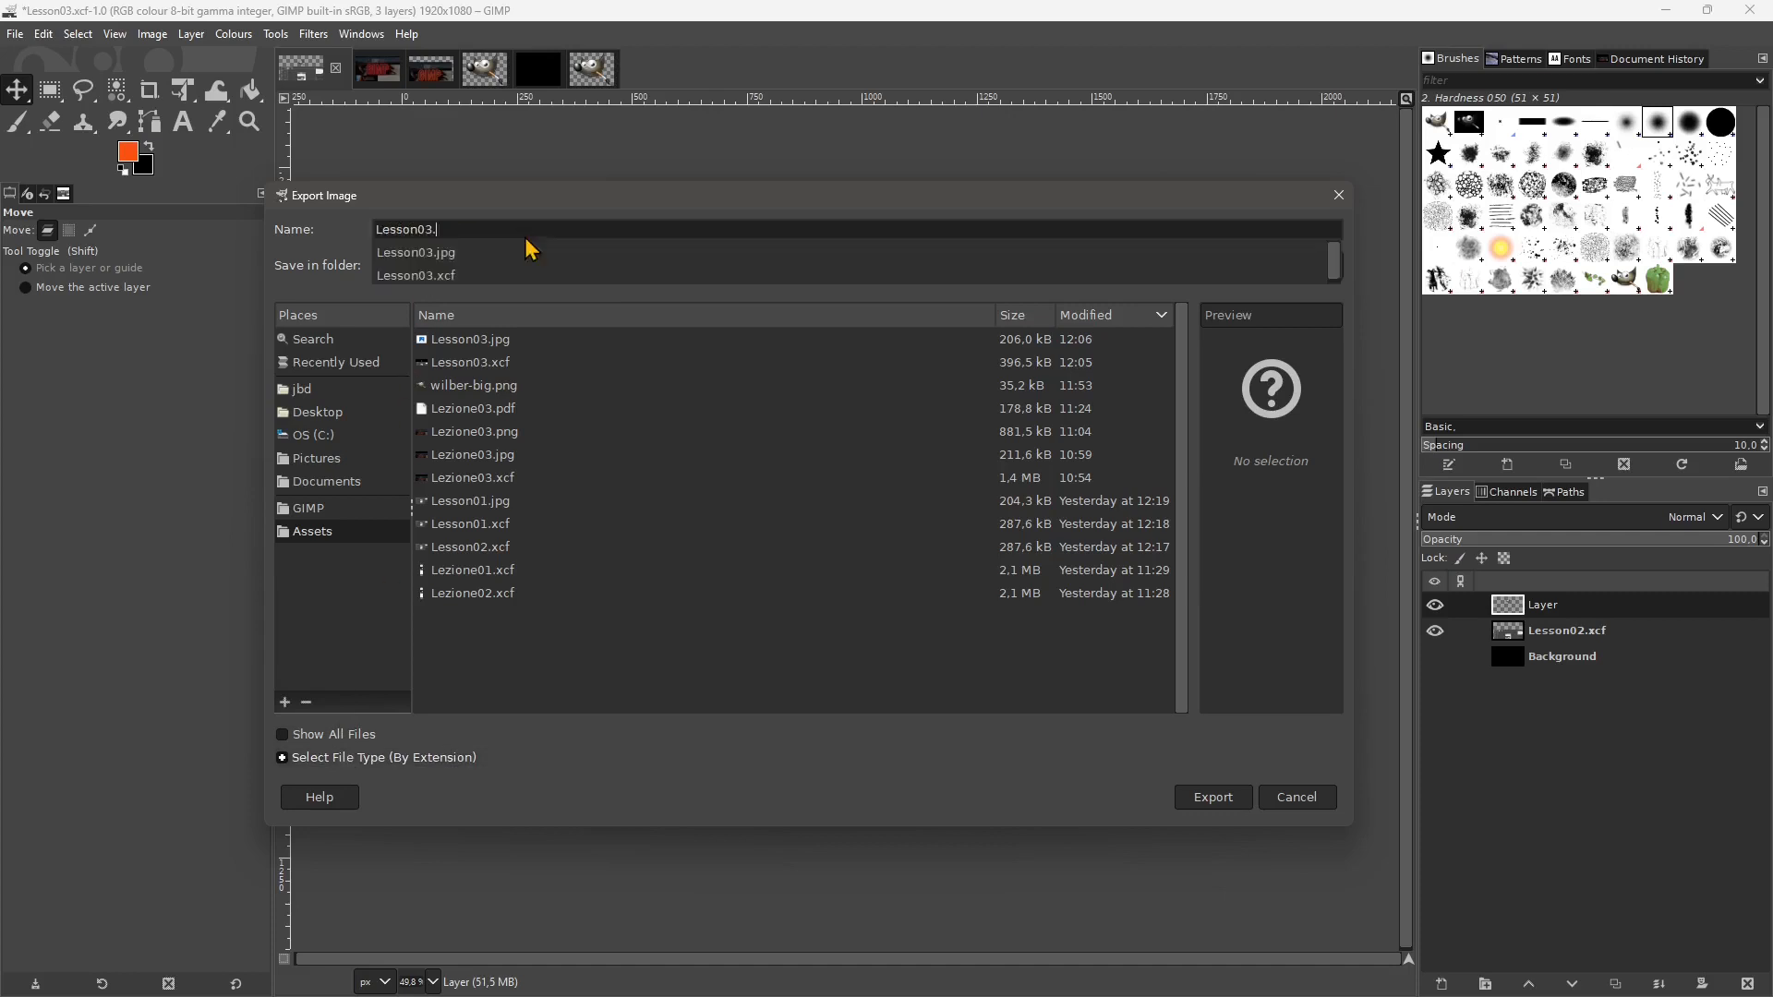
pyautogui.write('png')
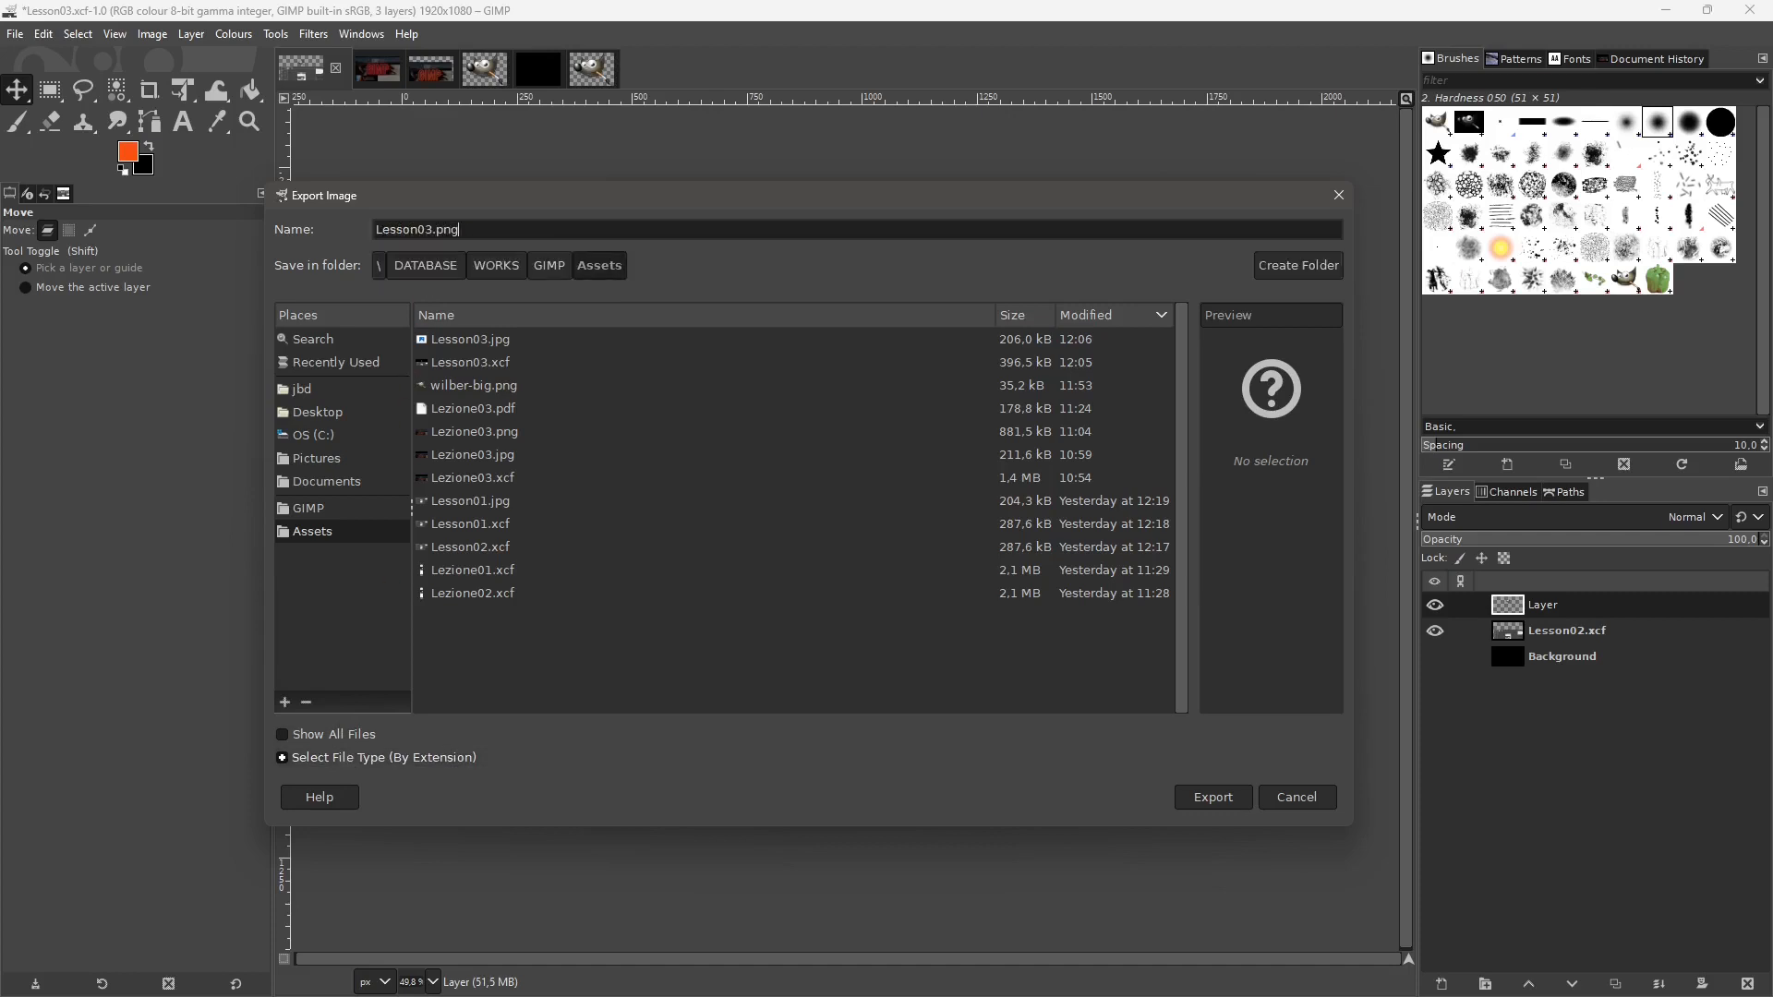
# Adjust the PNG compression level and export Lesson03.png.
pyautogui.click(1209, 796)
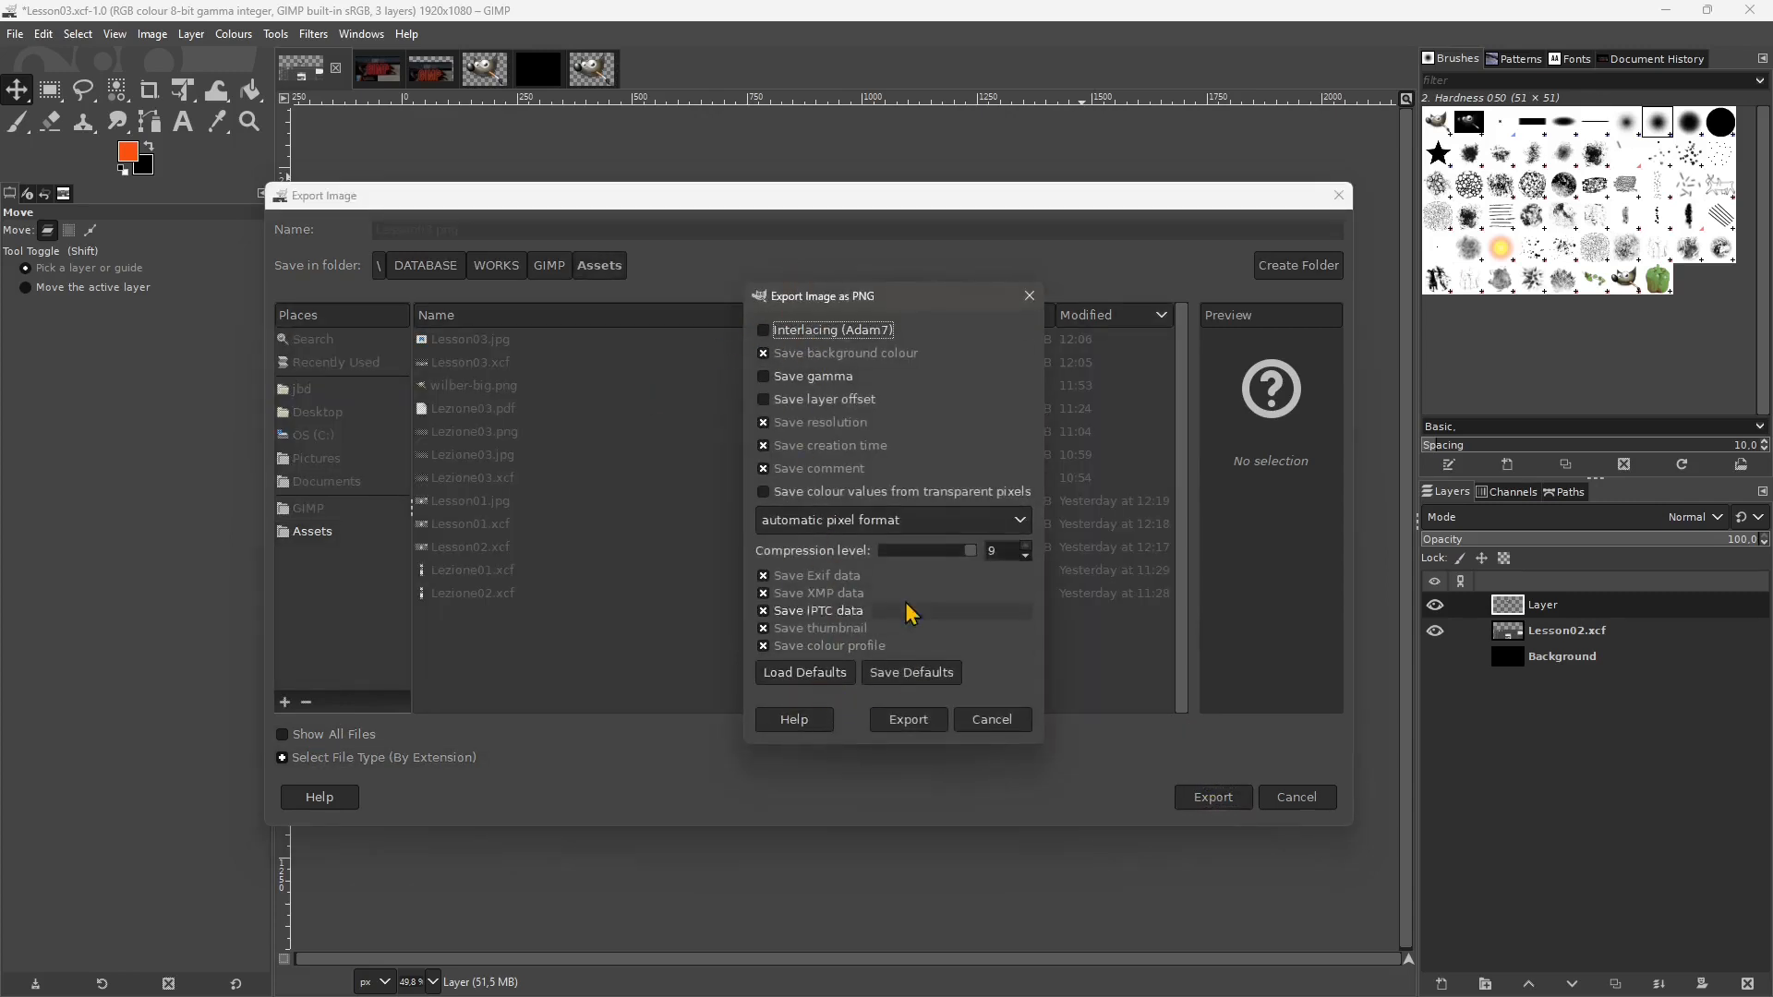
pyautogui.click(969, 556)
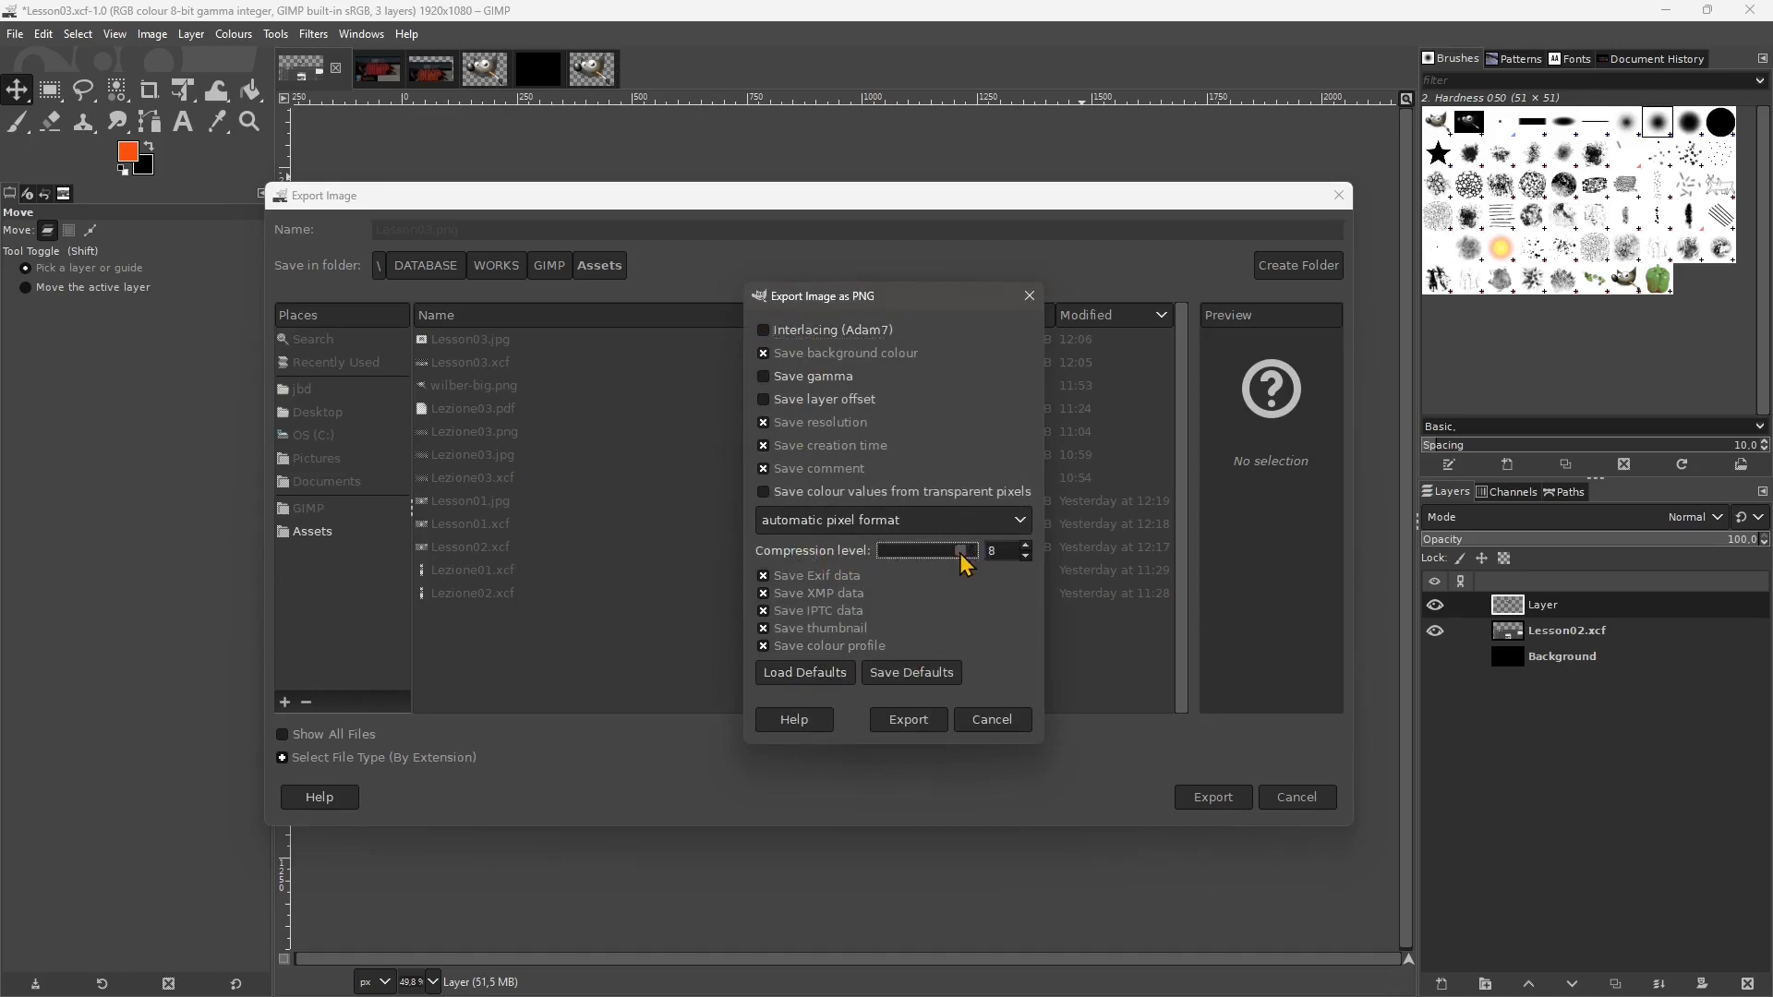
pyautogui.moveTo(963, 562)
pyautogui.mouseDown()
pyautogui.moveTo(880, 582)
pyautogui.moveTo(970, 579)
pyautogui.mouseUp()
pyautogui.click(910, 719)
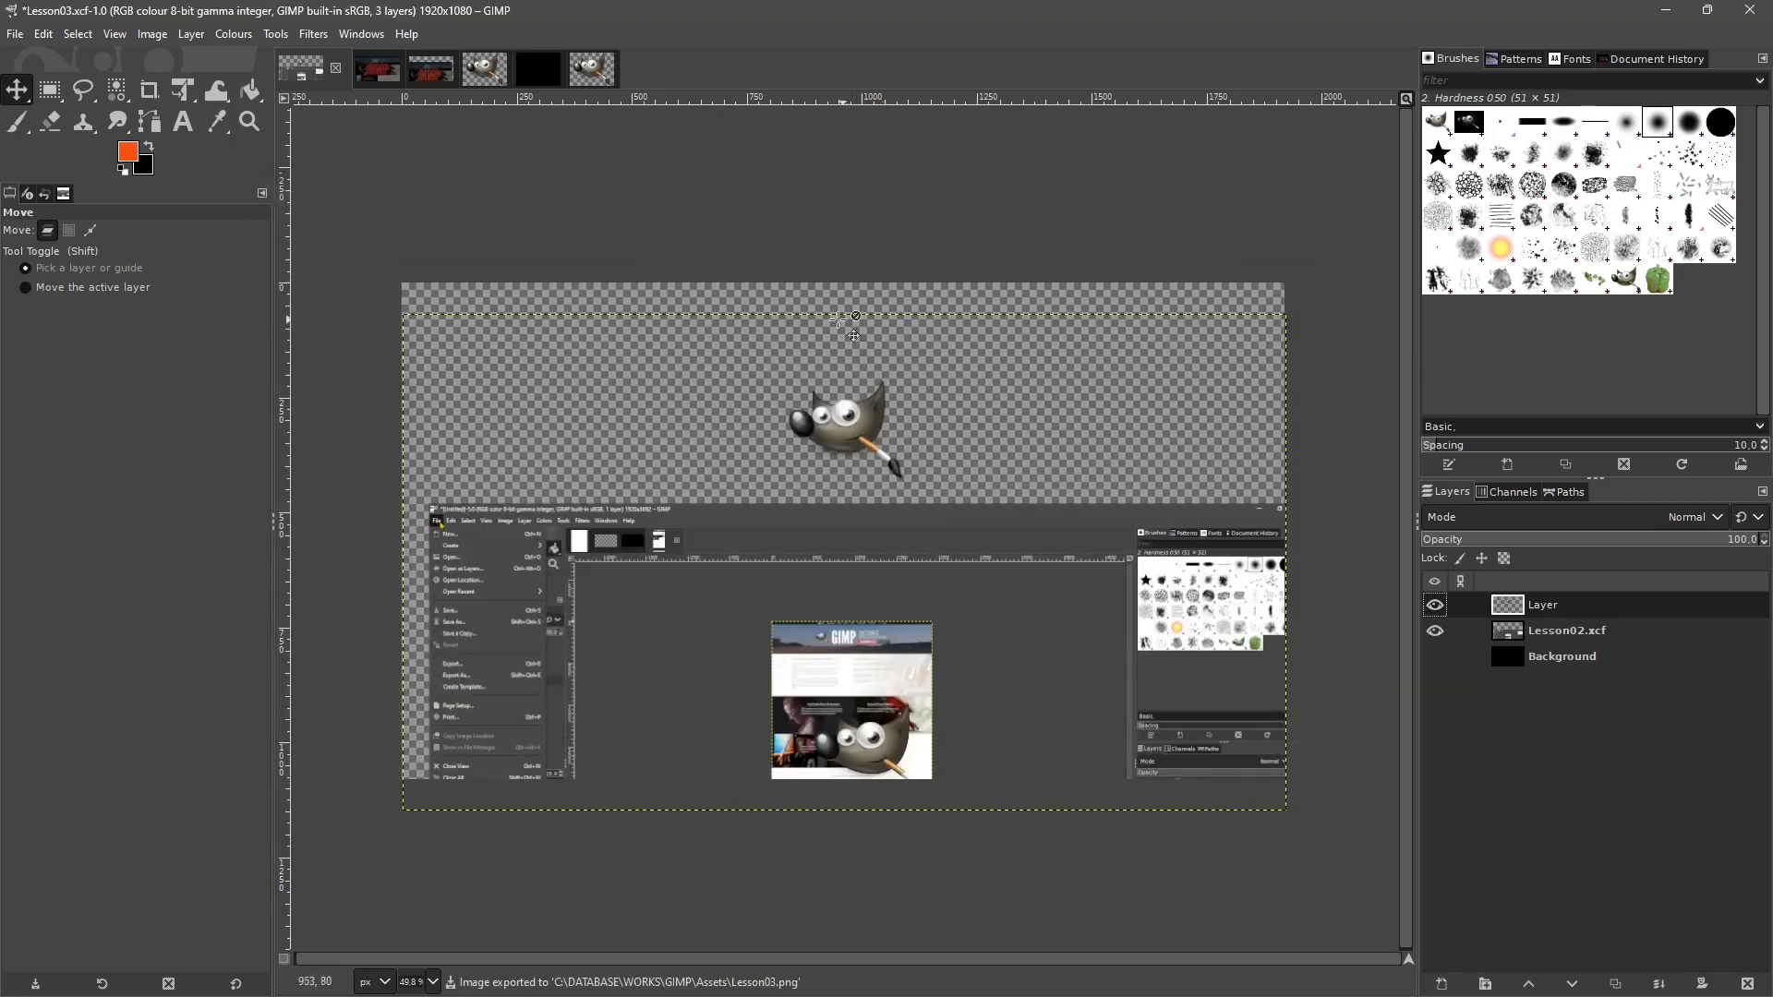
# Compare the sizes and previews of Lesson03.png, Lesson03.jpg and Lesson03.xcf in the Assets folder without opening any of them.
pyautogui.click(15, 34)
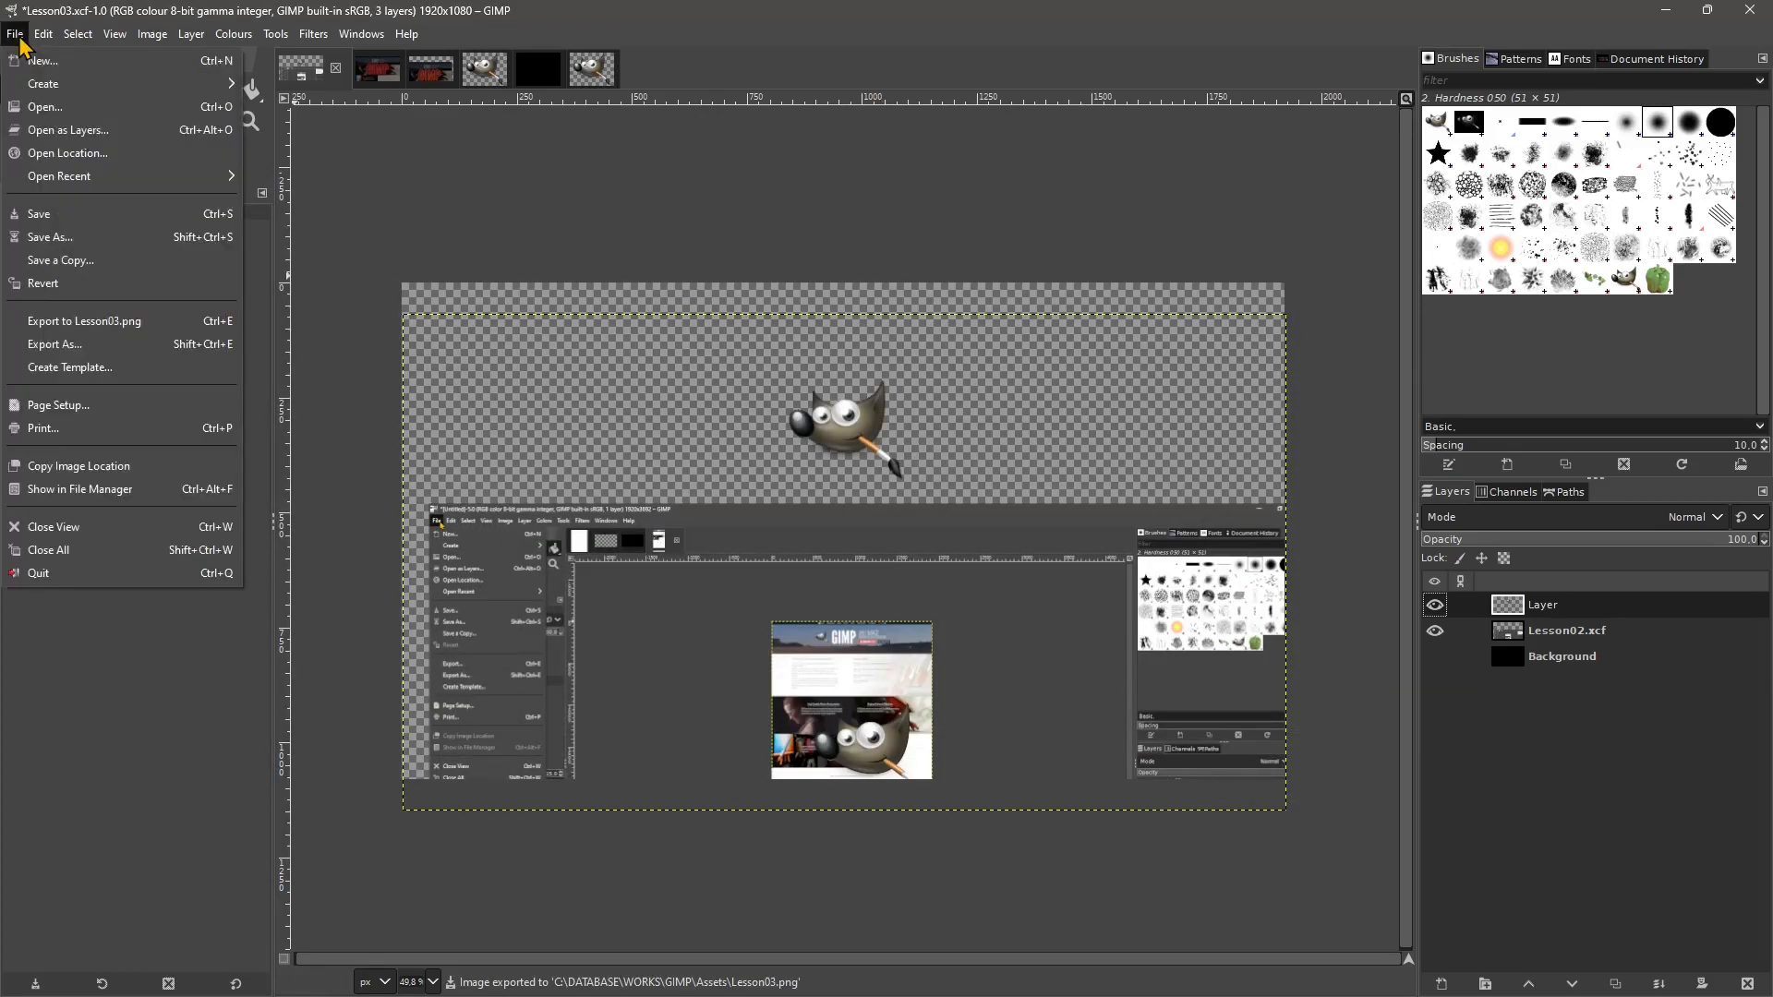
pyautogui.click(48, 107)
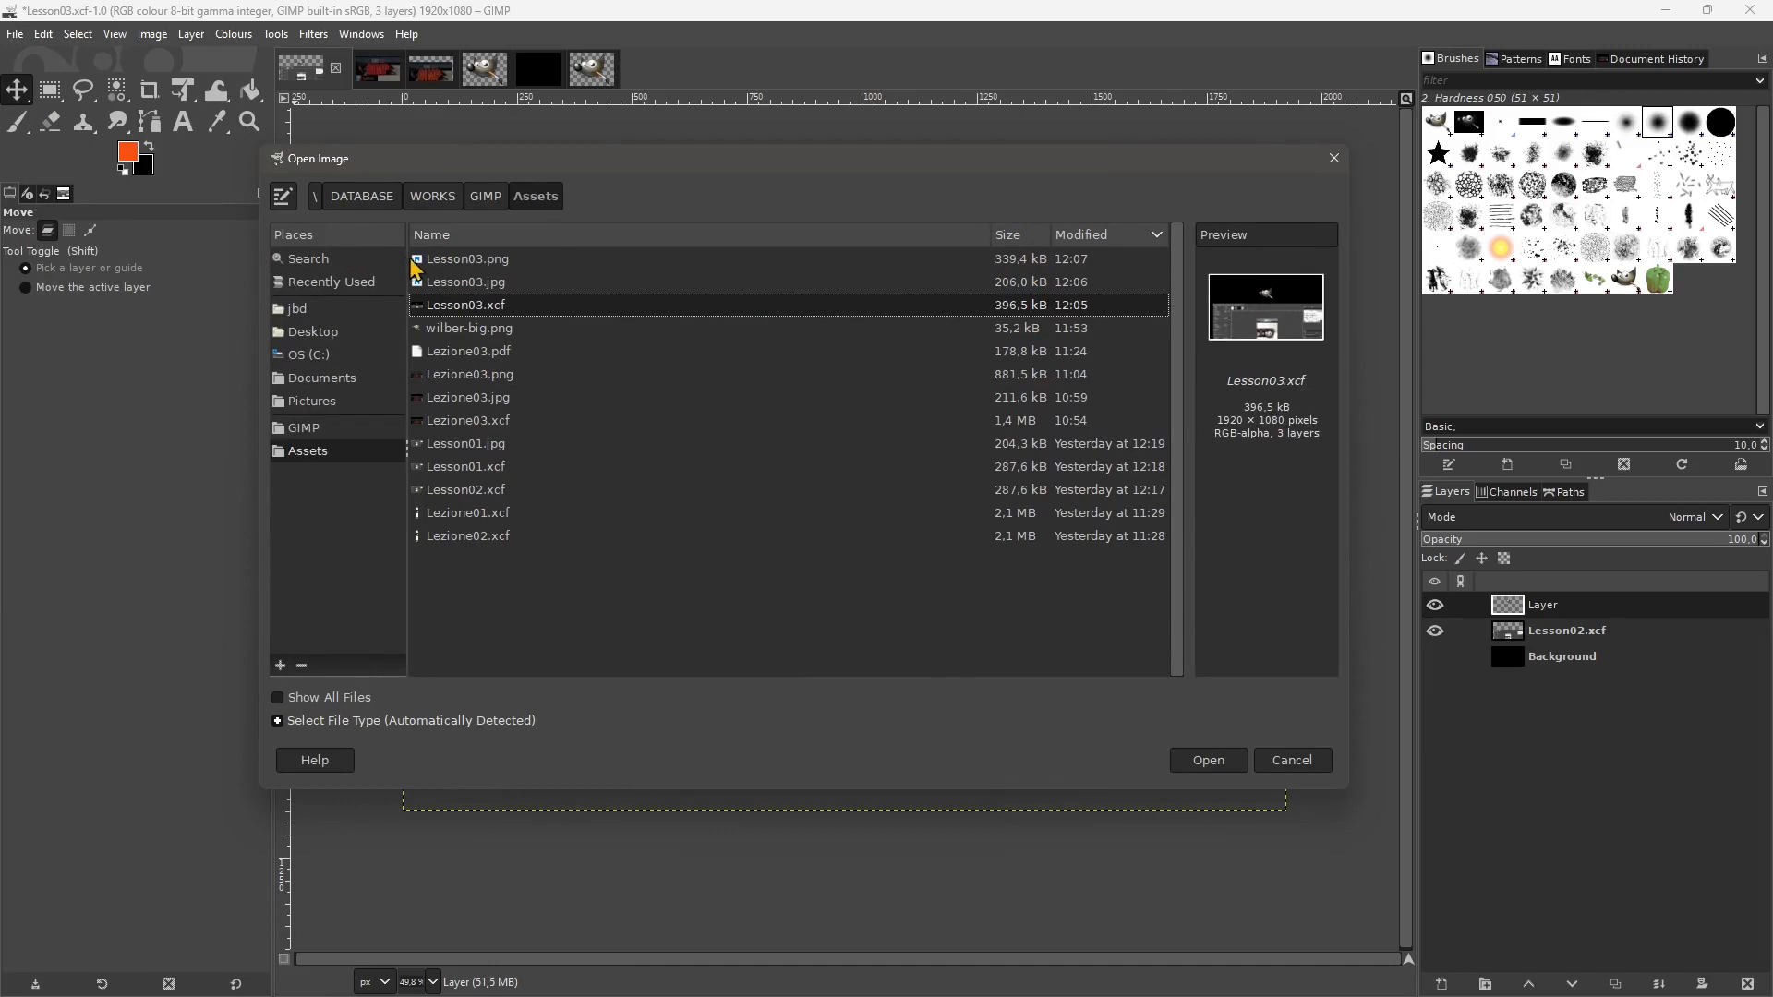
pyautogui.click(519, 264)
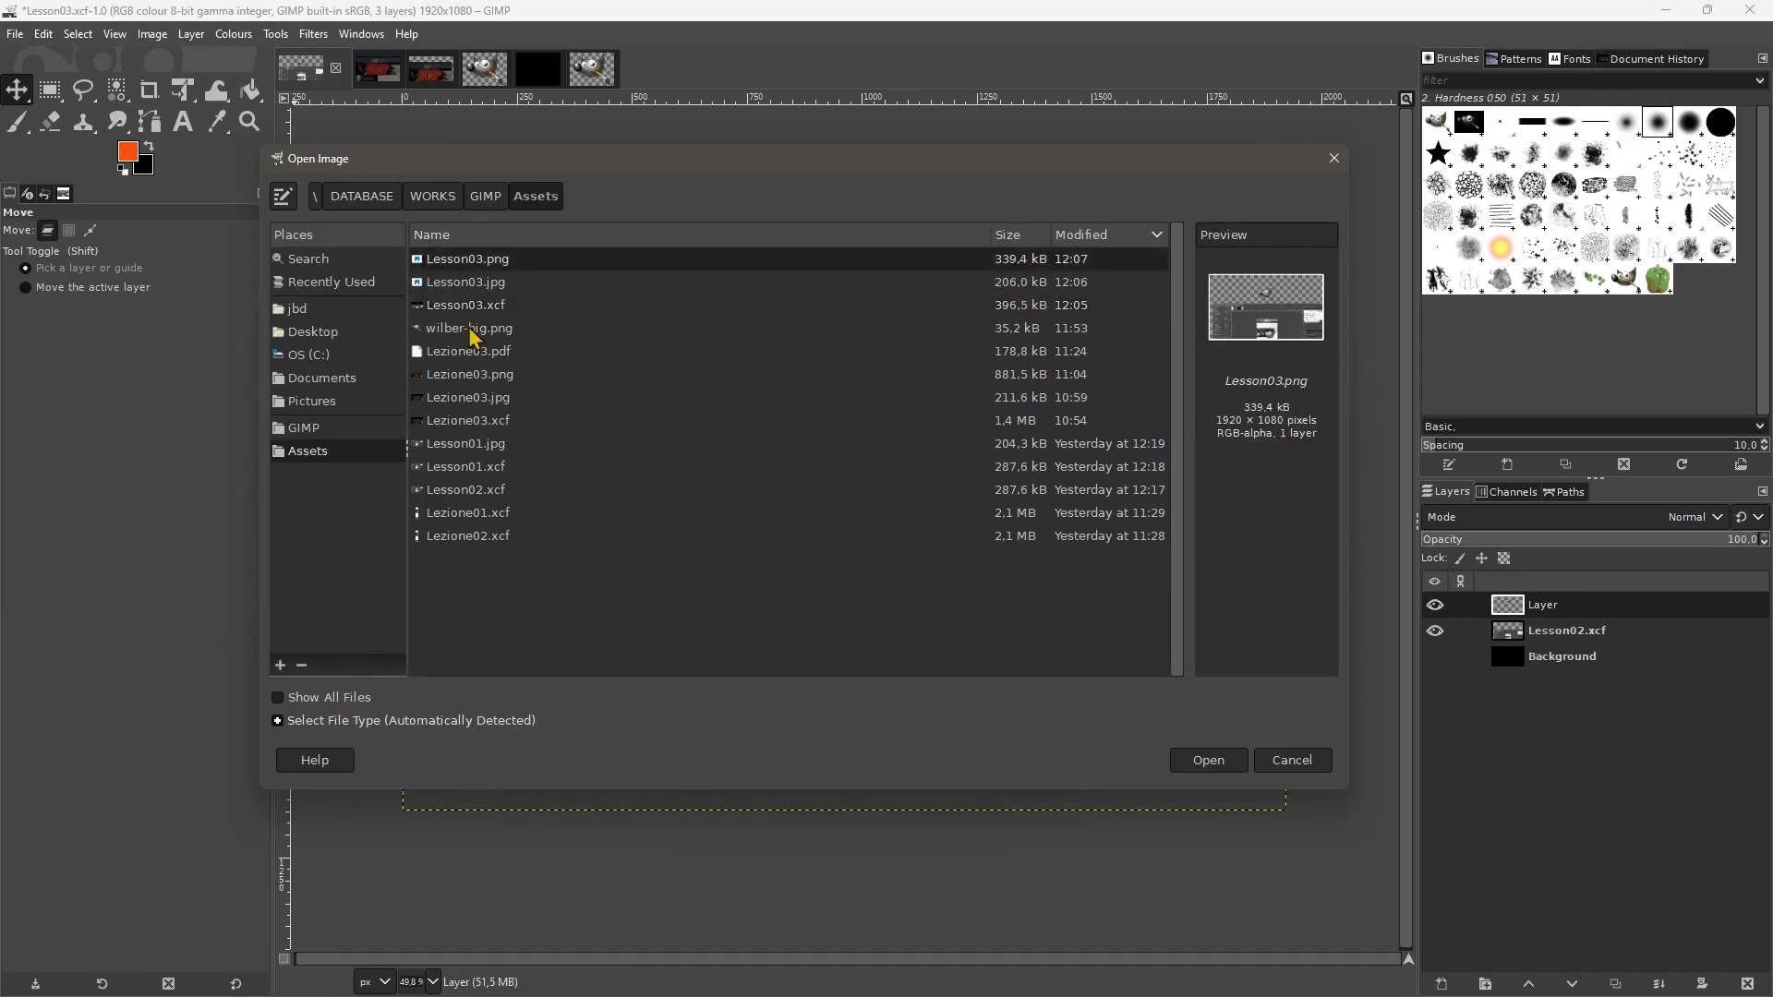
pyautogui.click(523, 283)
pyautogui.press('Up')
pyautogui.click(1018, 290)
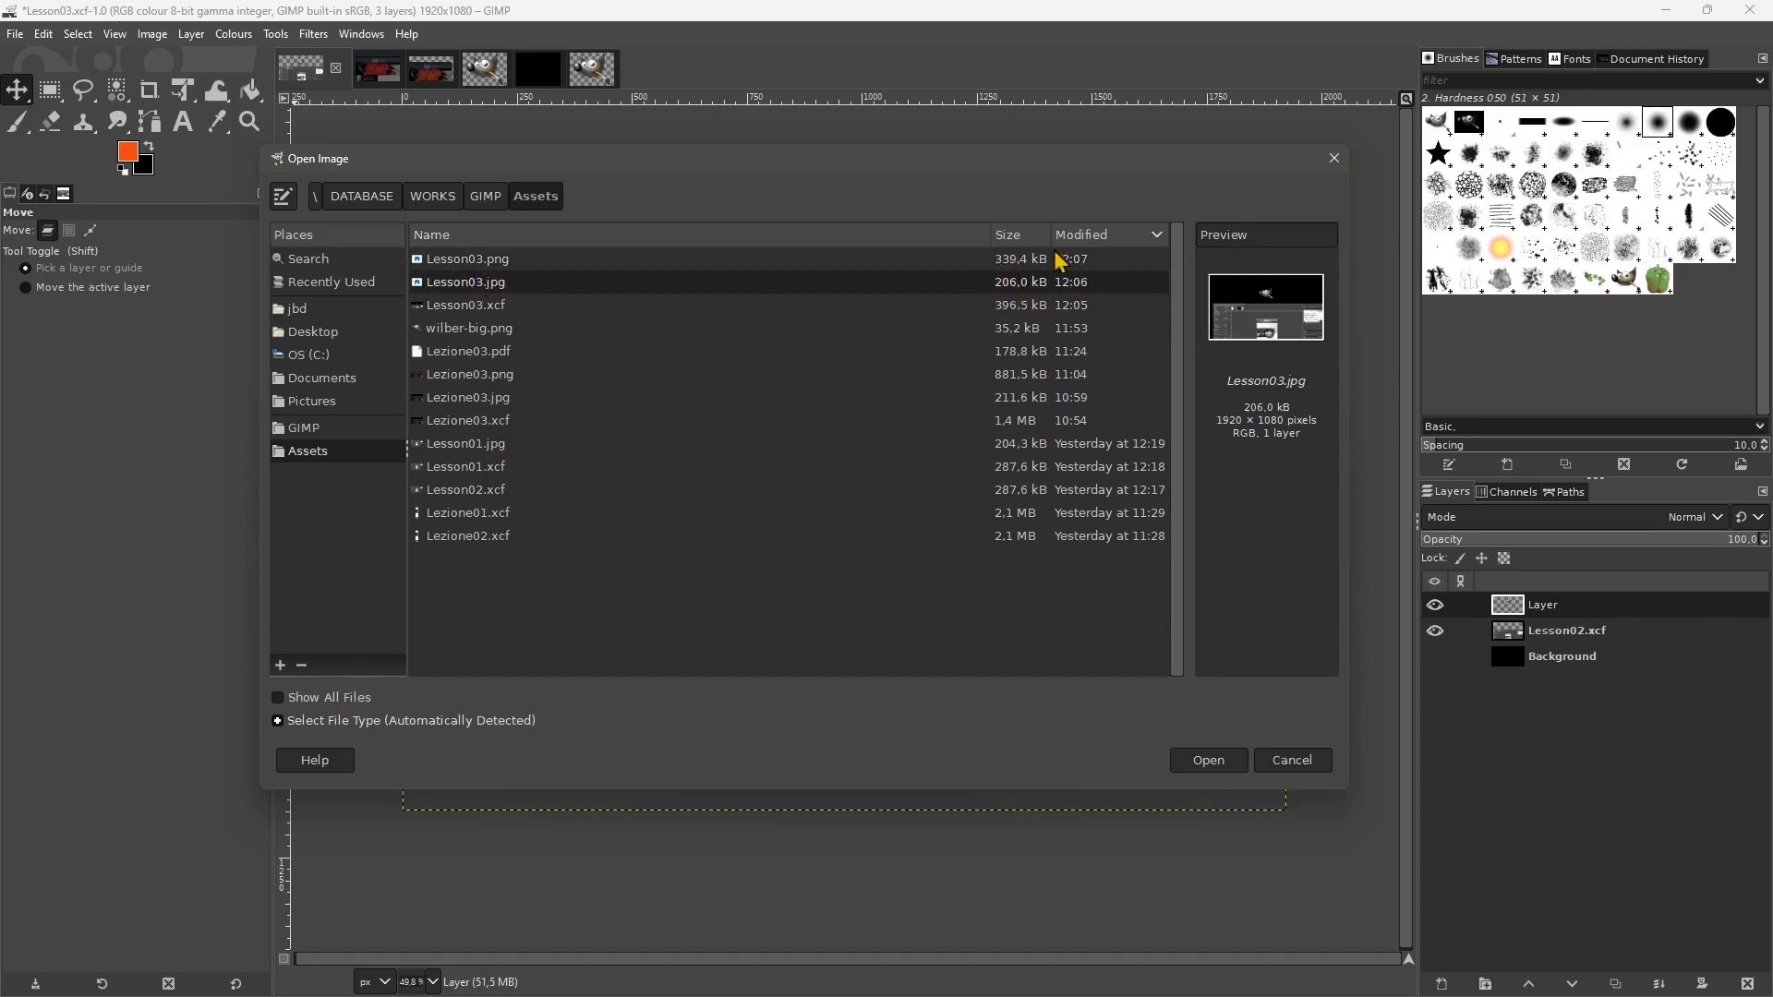
pyautogui.click(1014, 266)
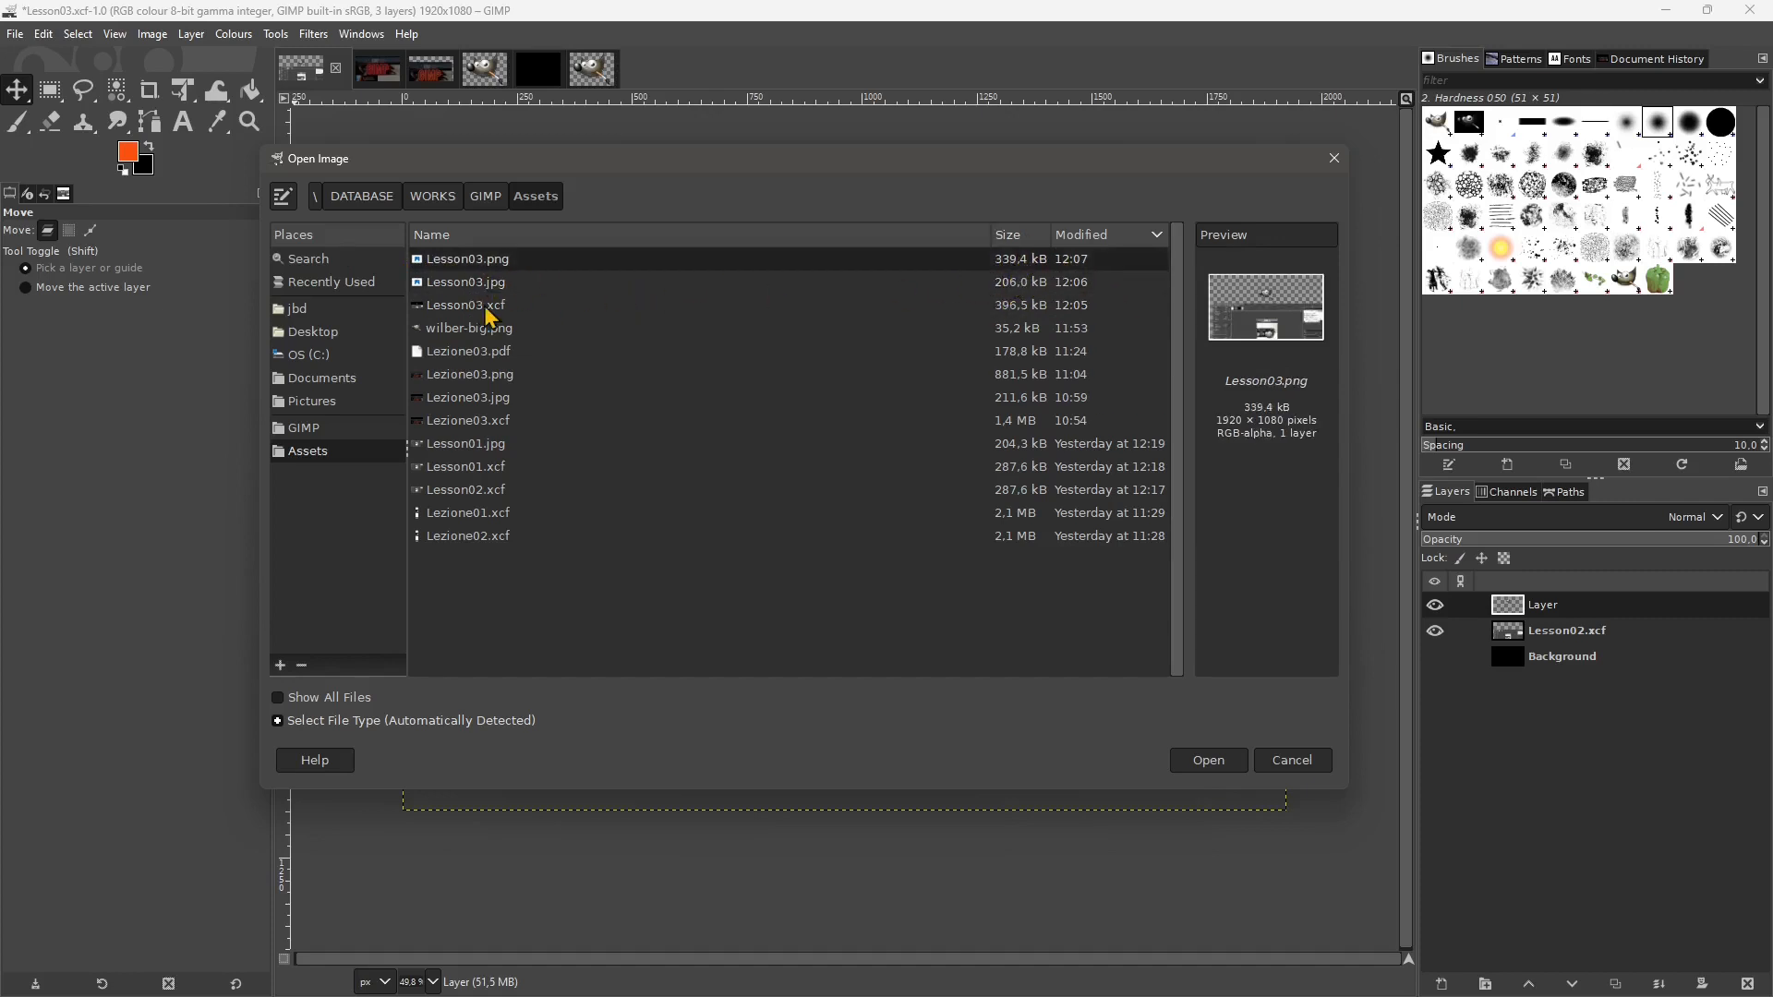
pyautogui.click(436, 307)
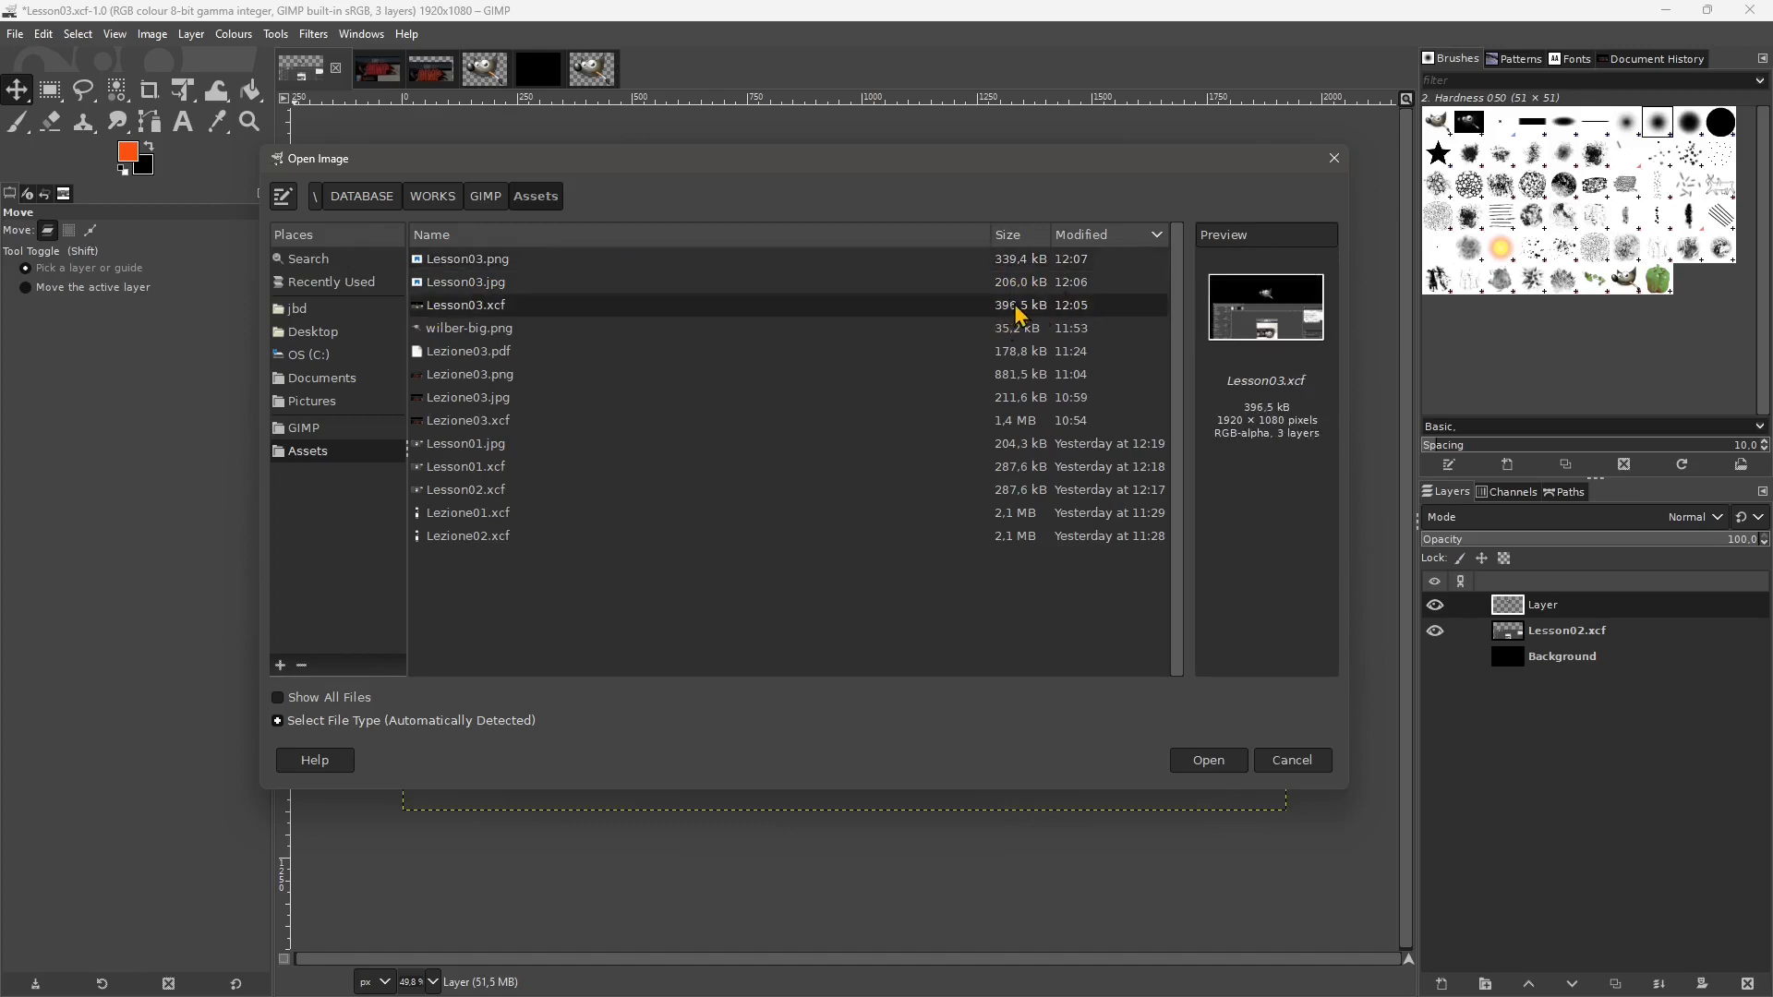
pyautogui.click(1311, 760)
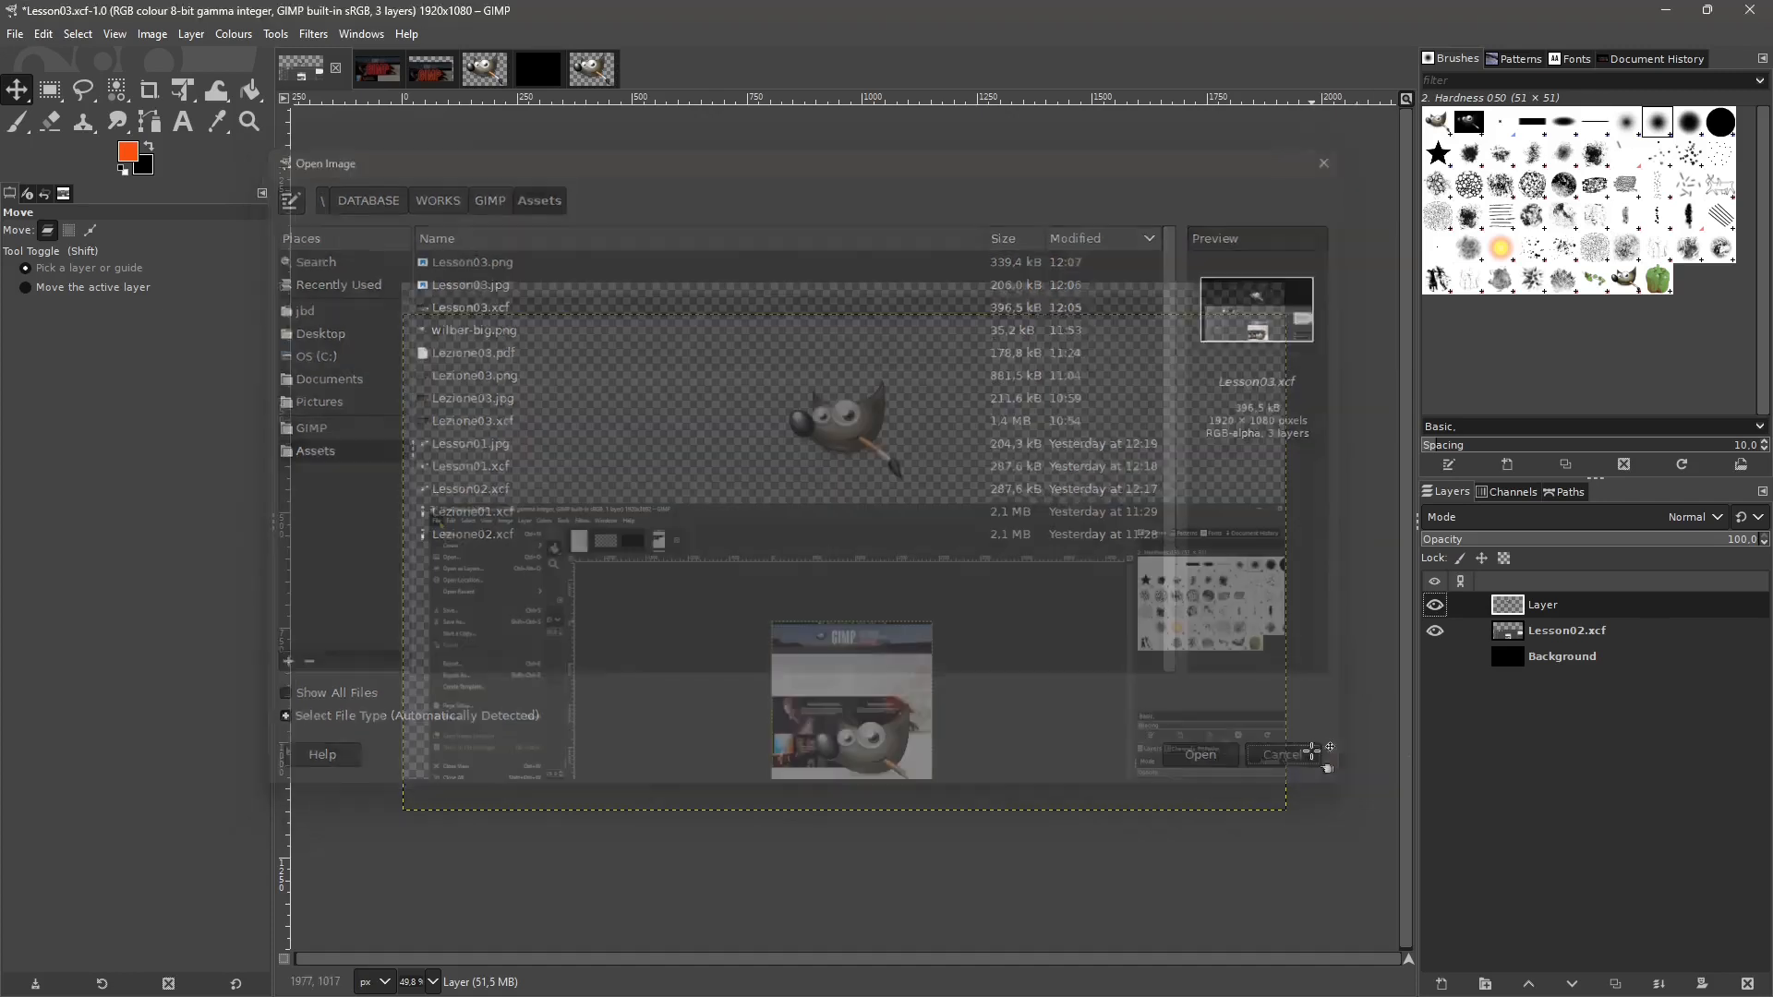
# Close all open images and discard their unsaved changes.
pyautogui.click(335, 66)
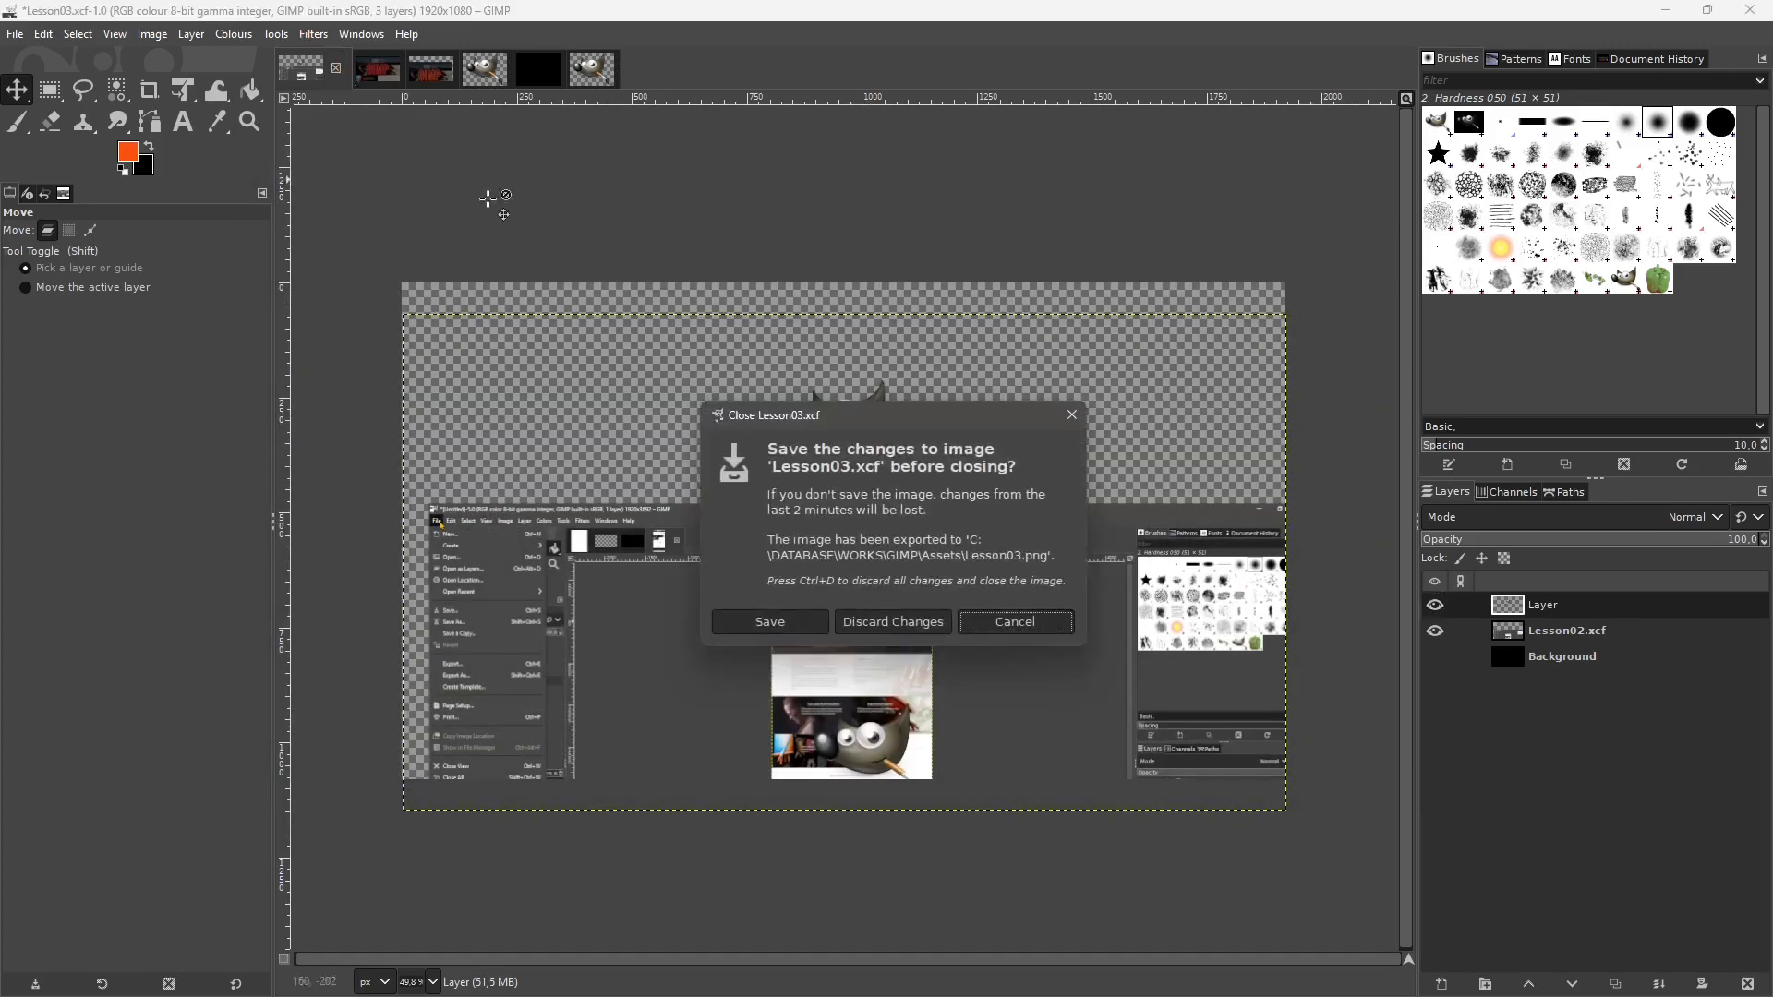
pyautogui.click(975, 624)
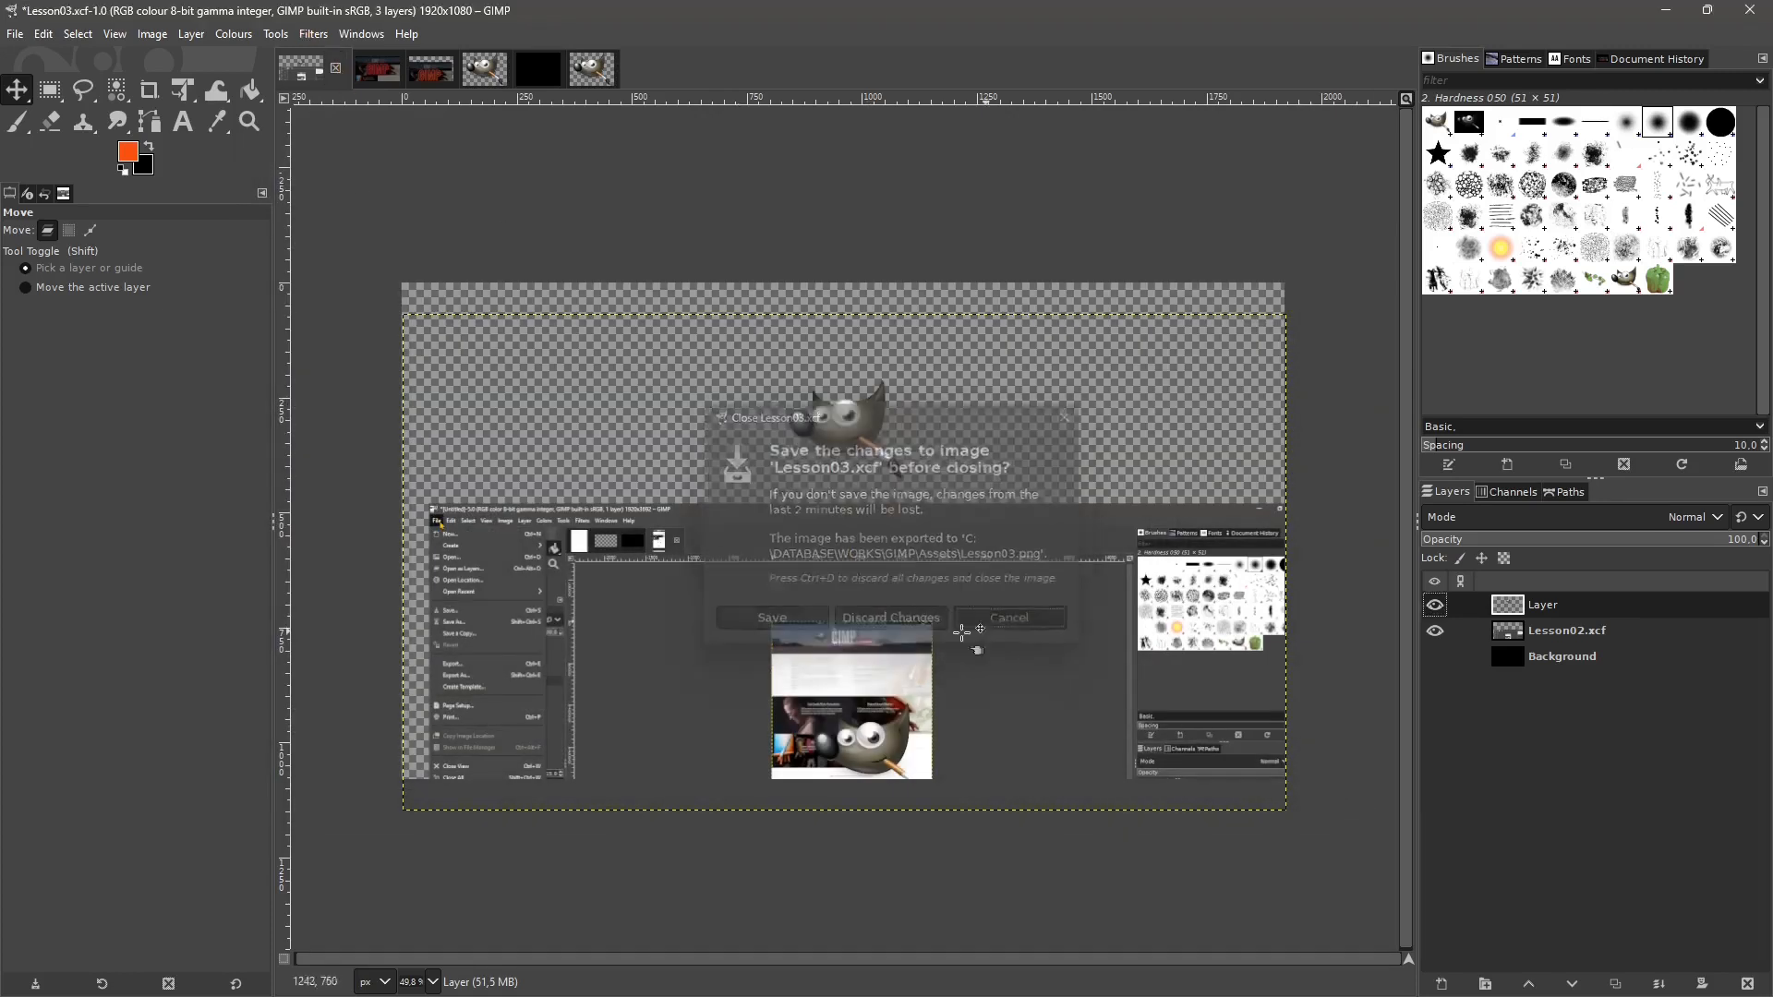
pyautogui.click(15, 36)
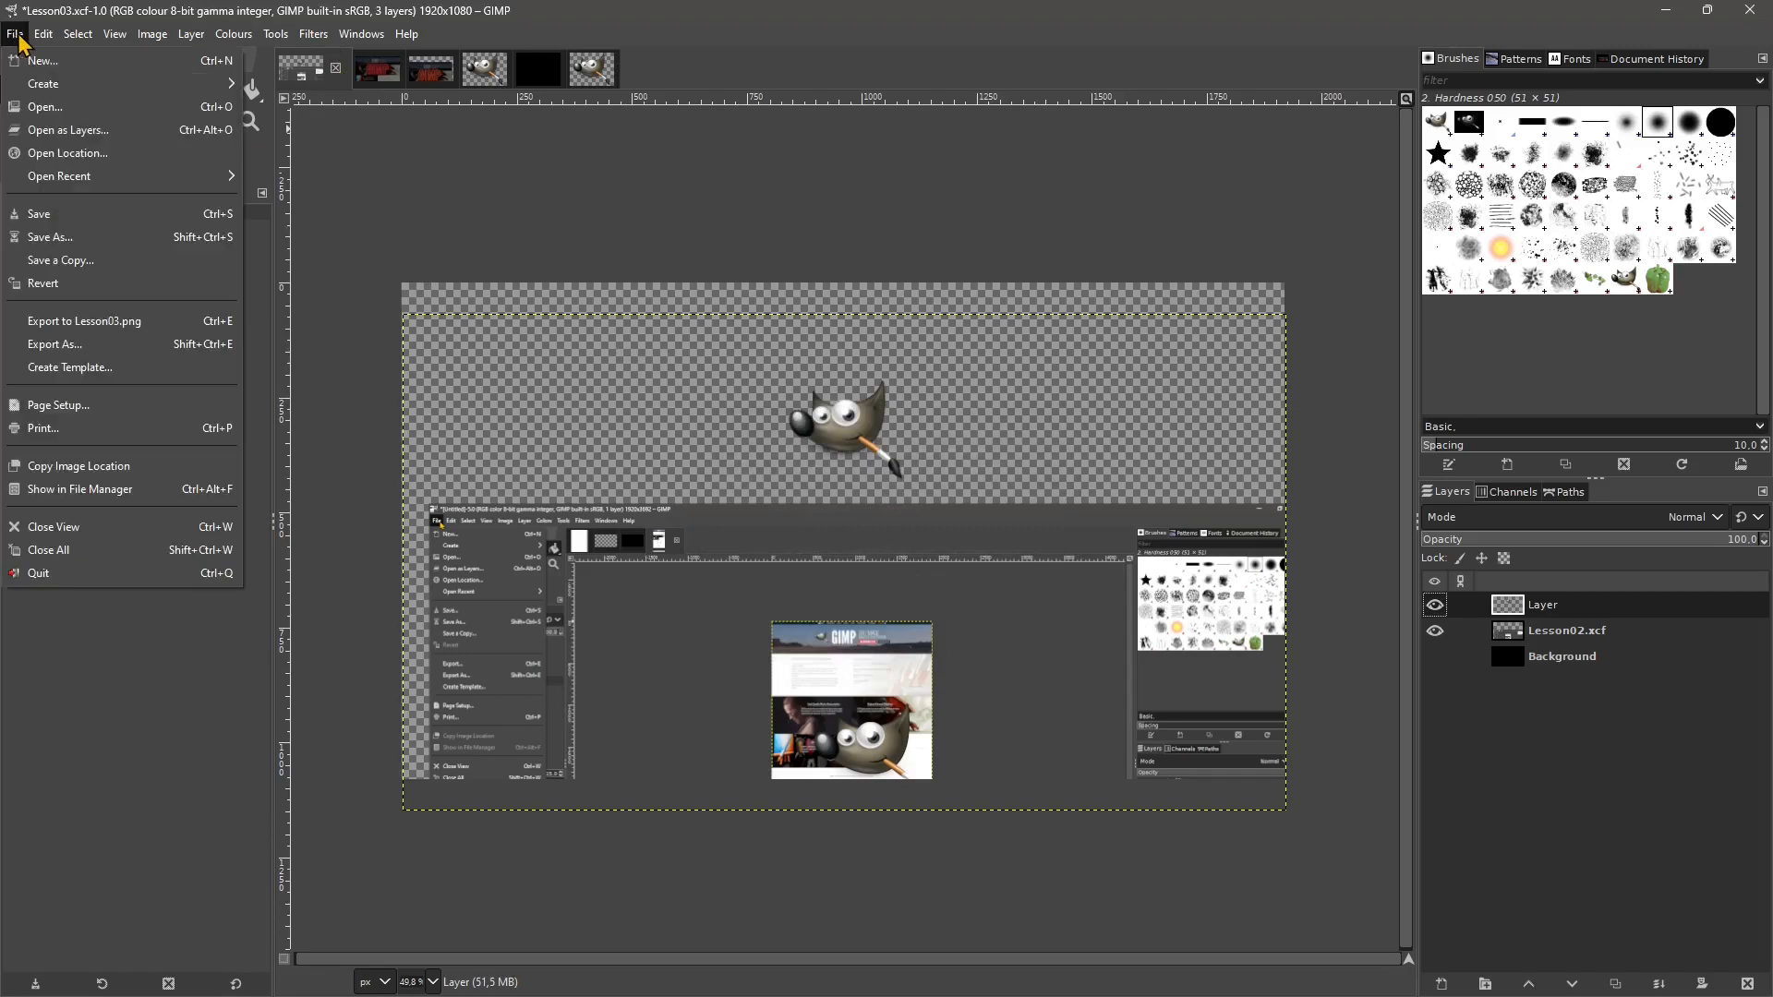
pyautogui.click(68, 550)
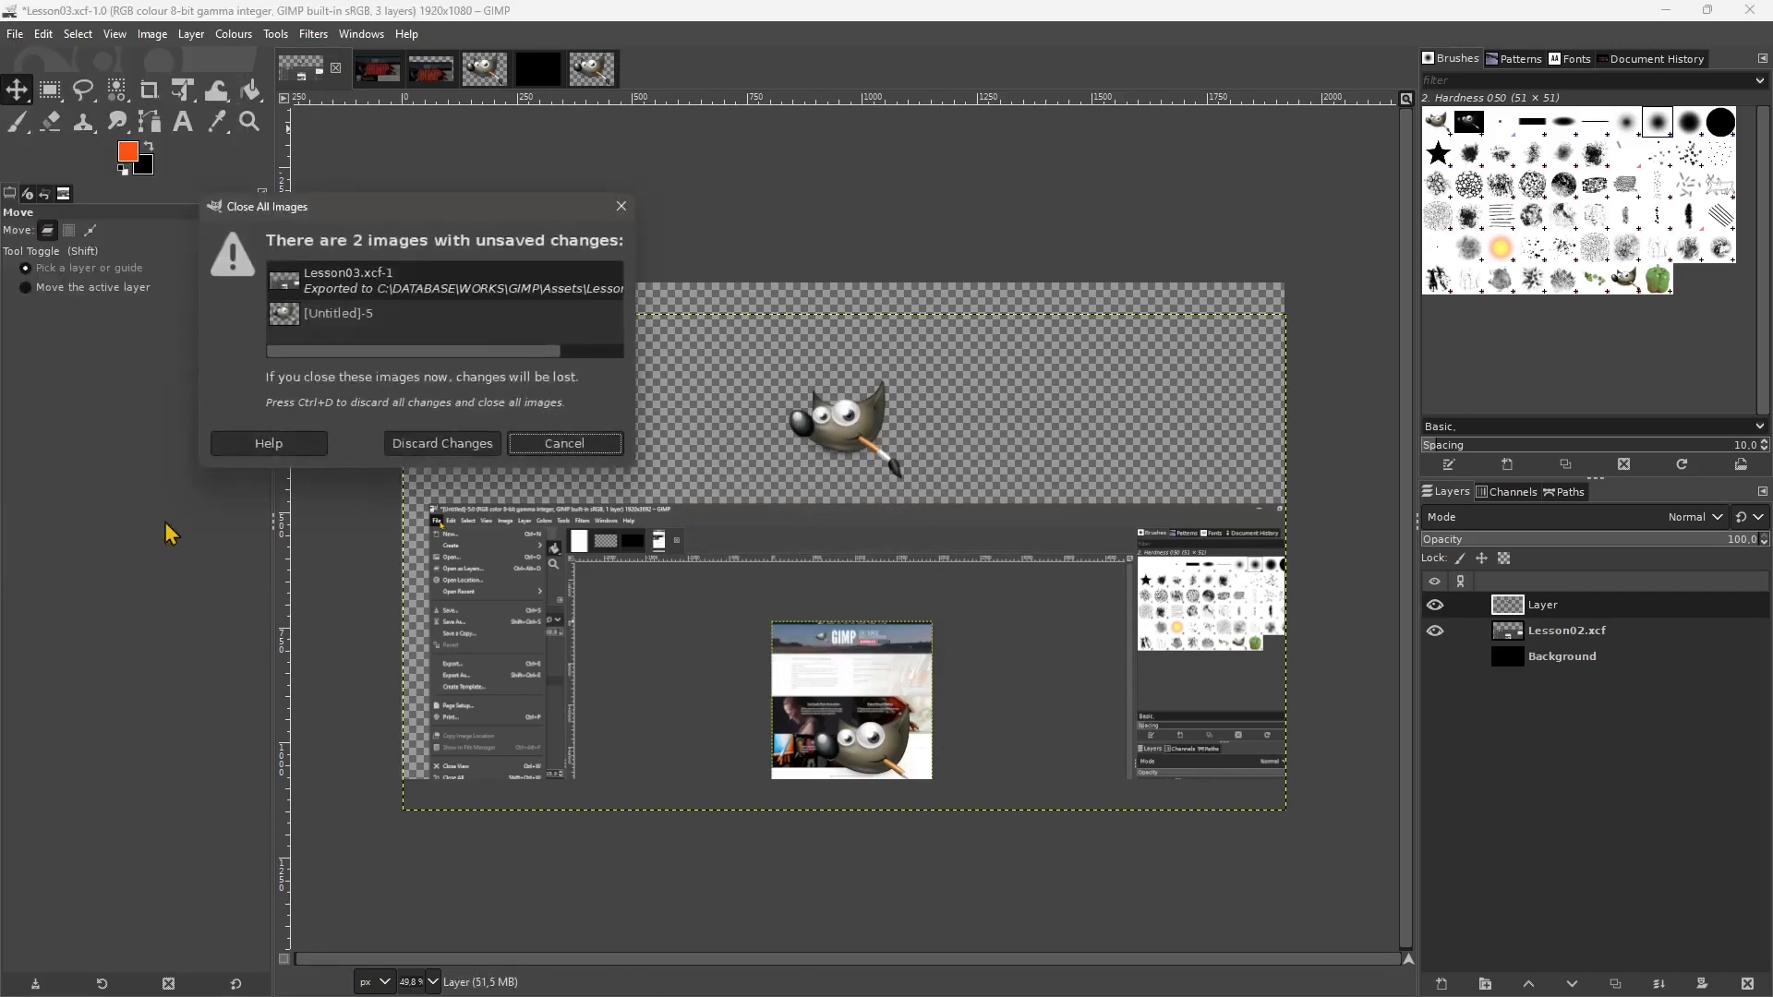
pyautogui.click(429, 451)
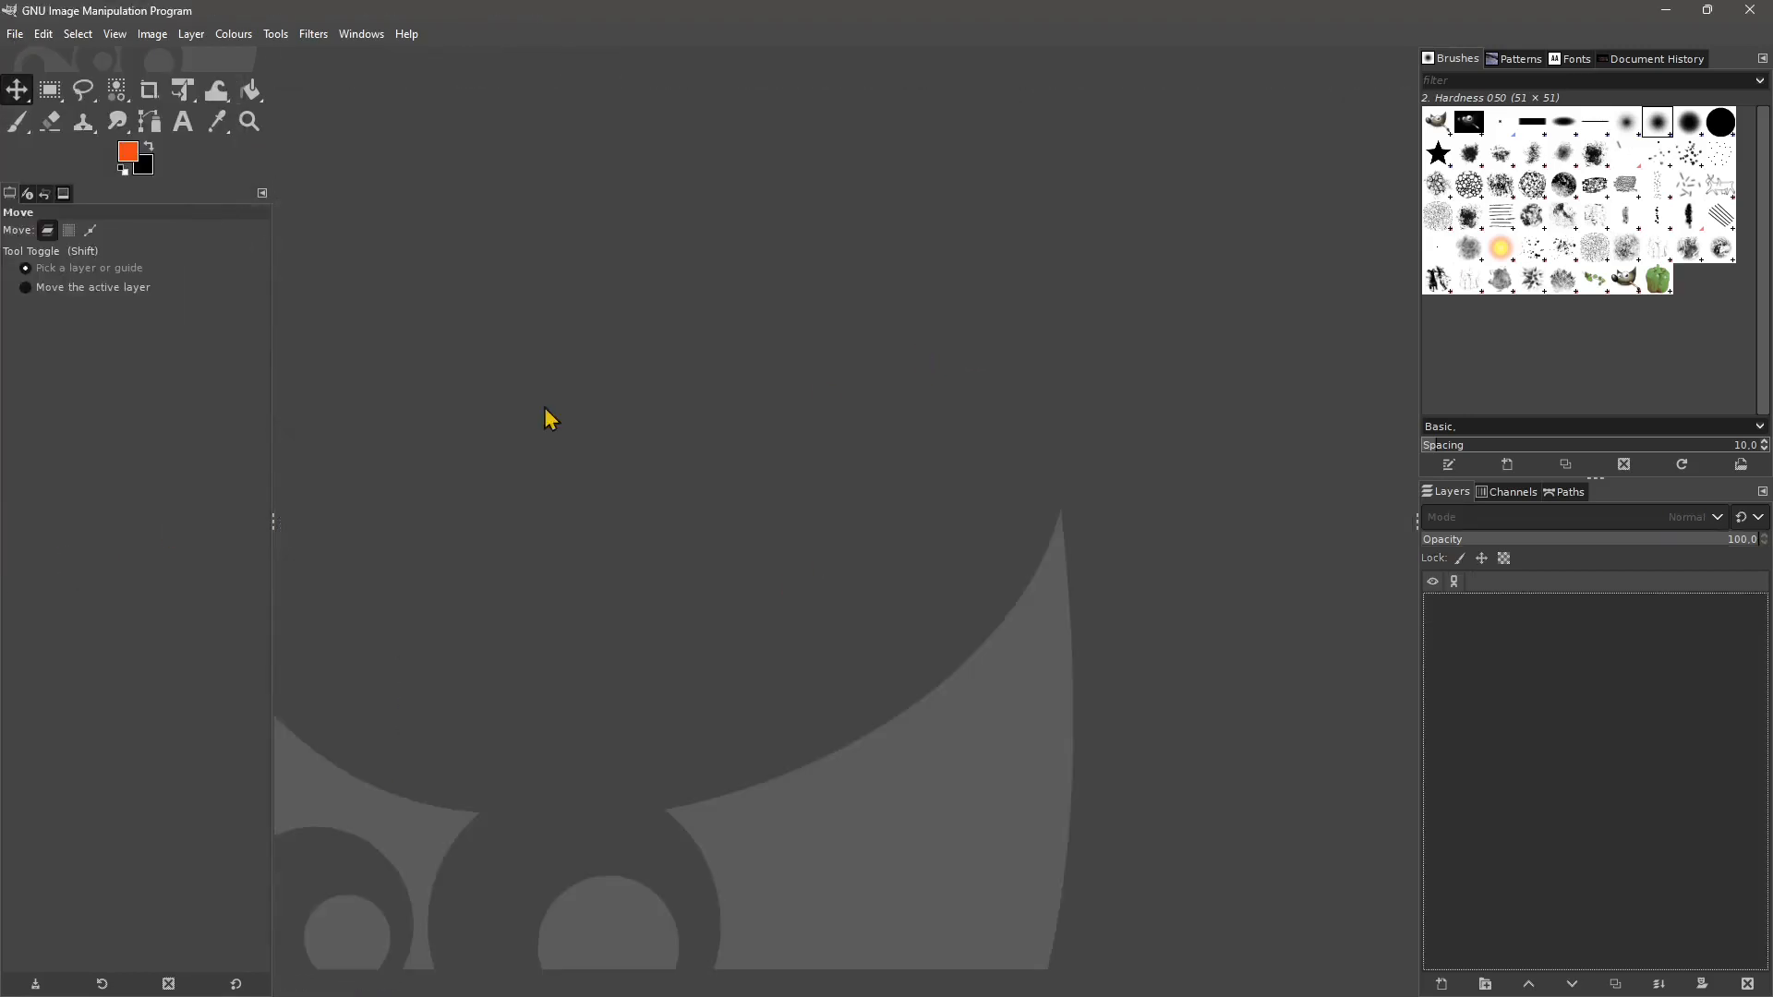
# Open the saved project Lesson03.xcf from the Assets folder.
pyautogui.click(16, 35)
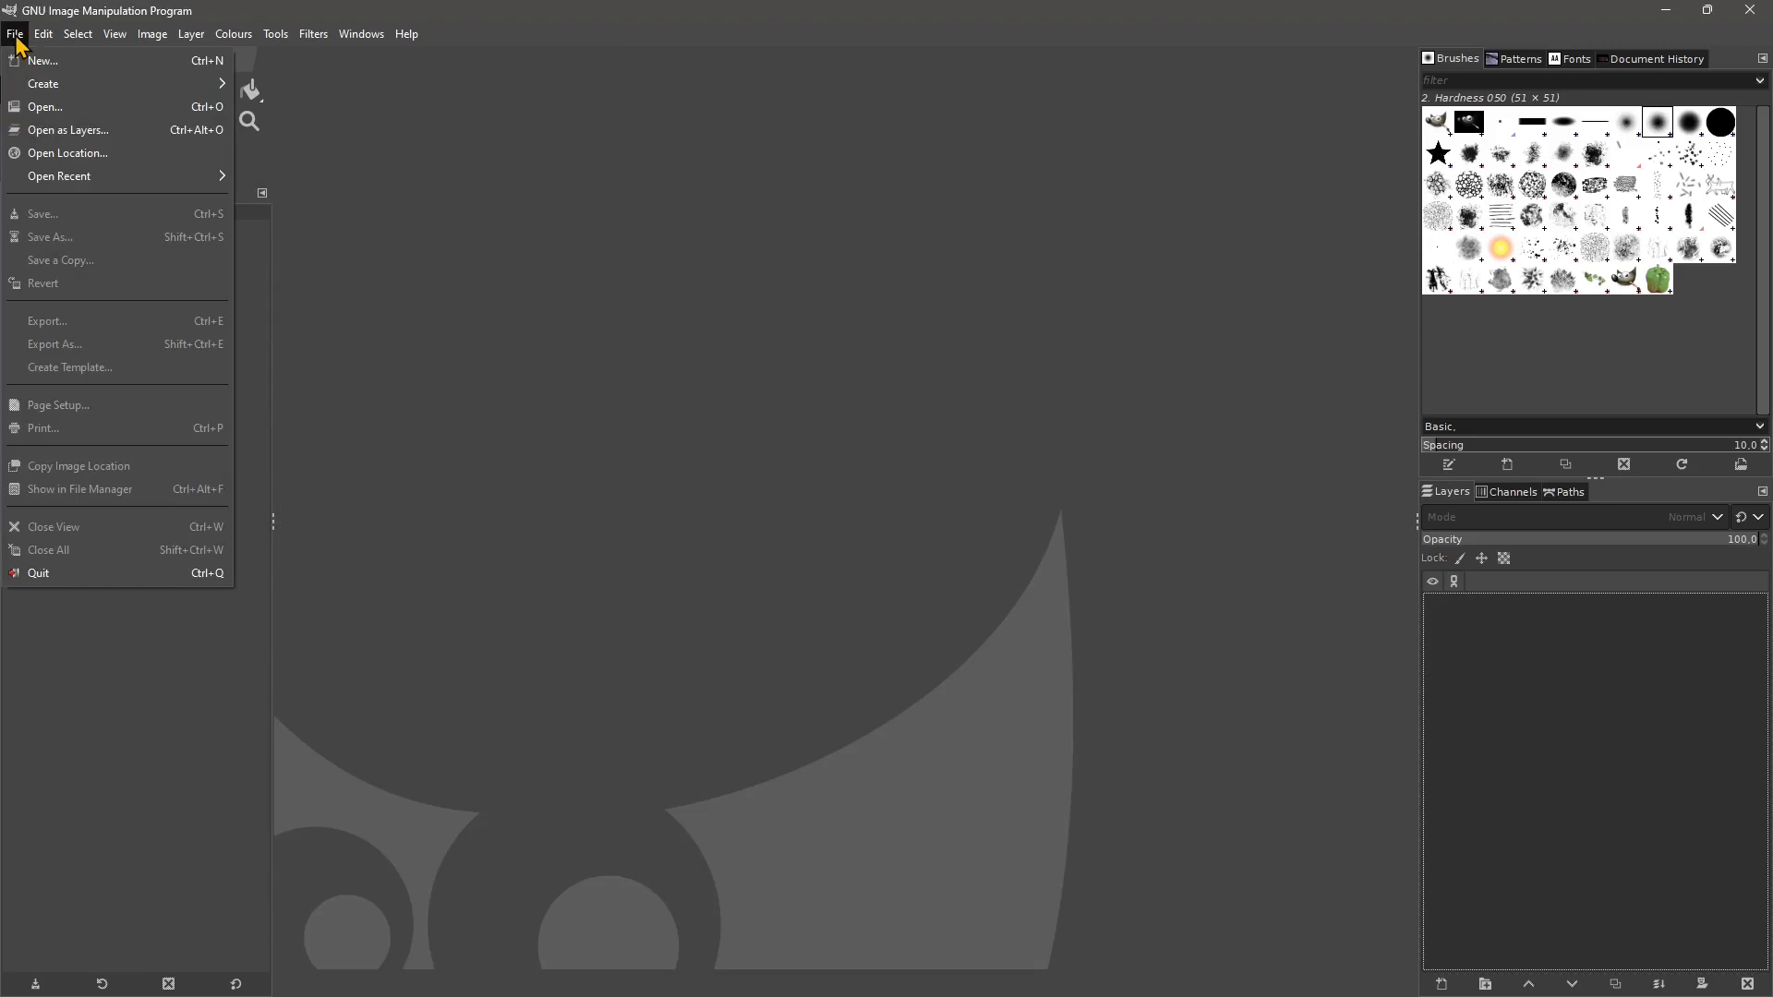
pyautogui.click(48, 109)
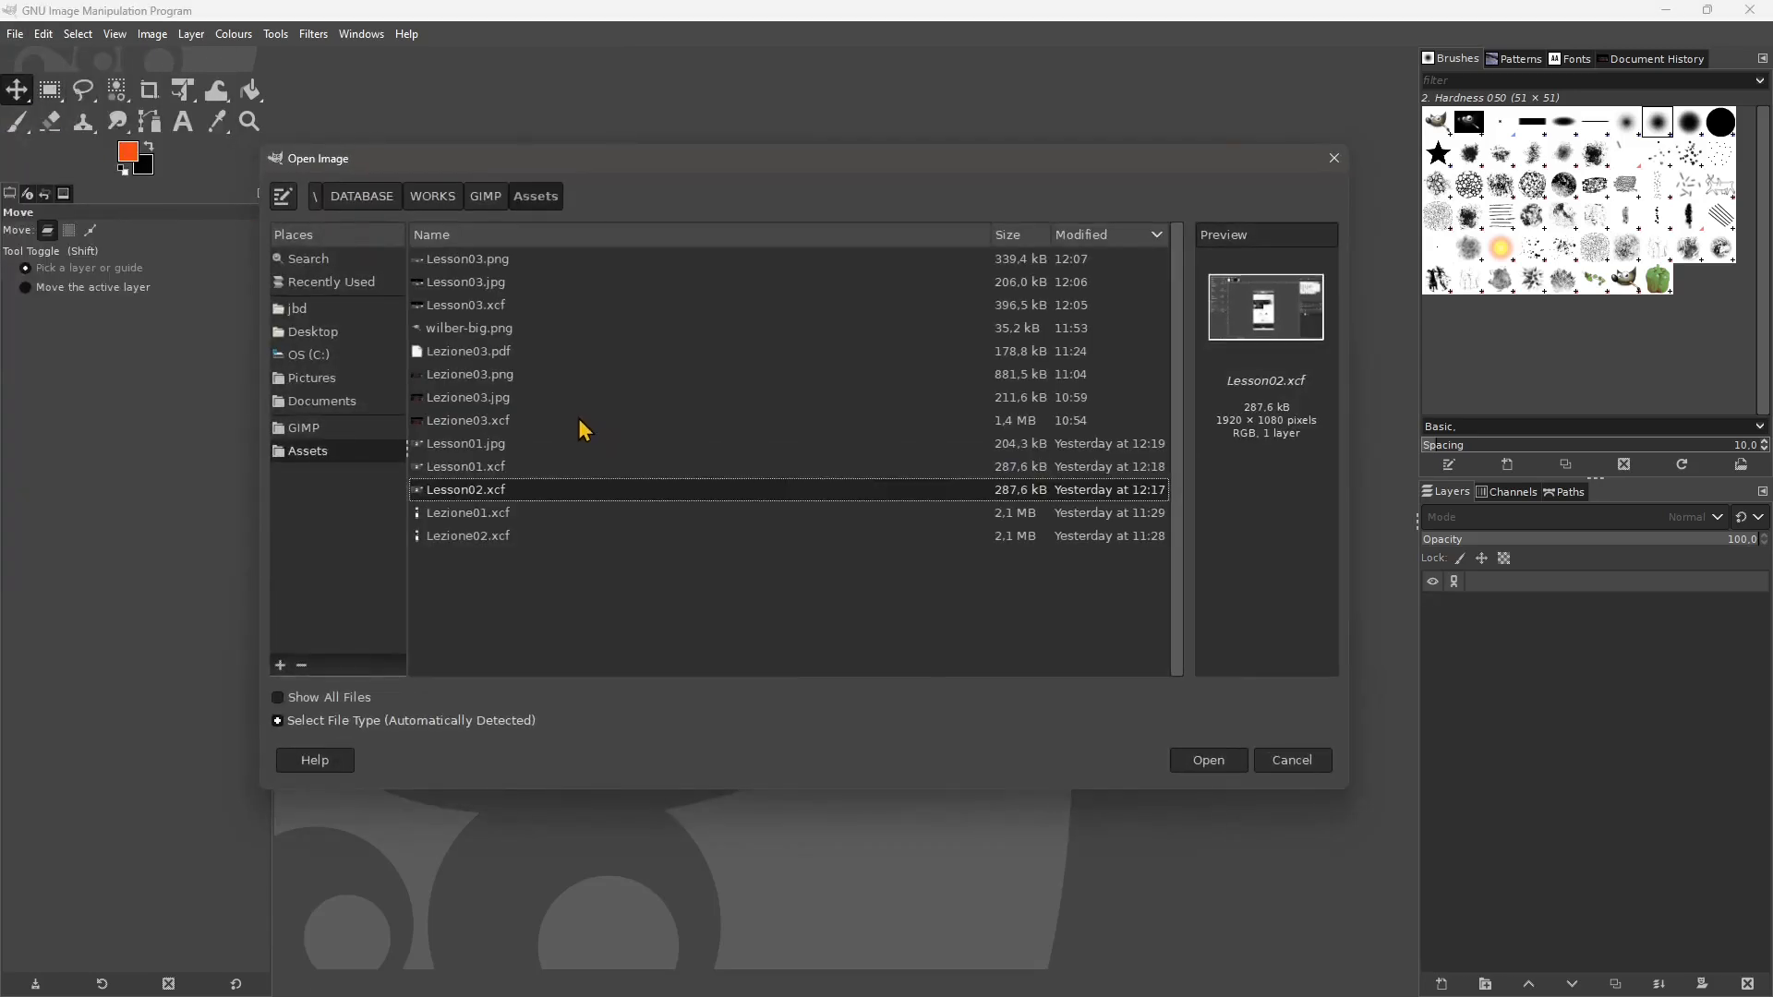
pyautogui.click(495, 307)
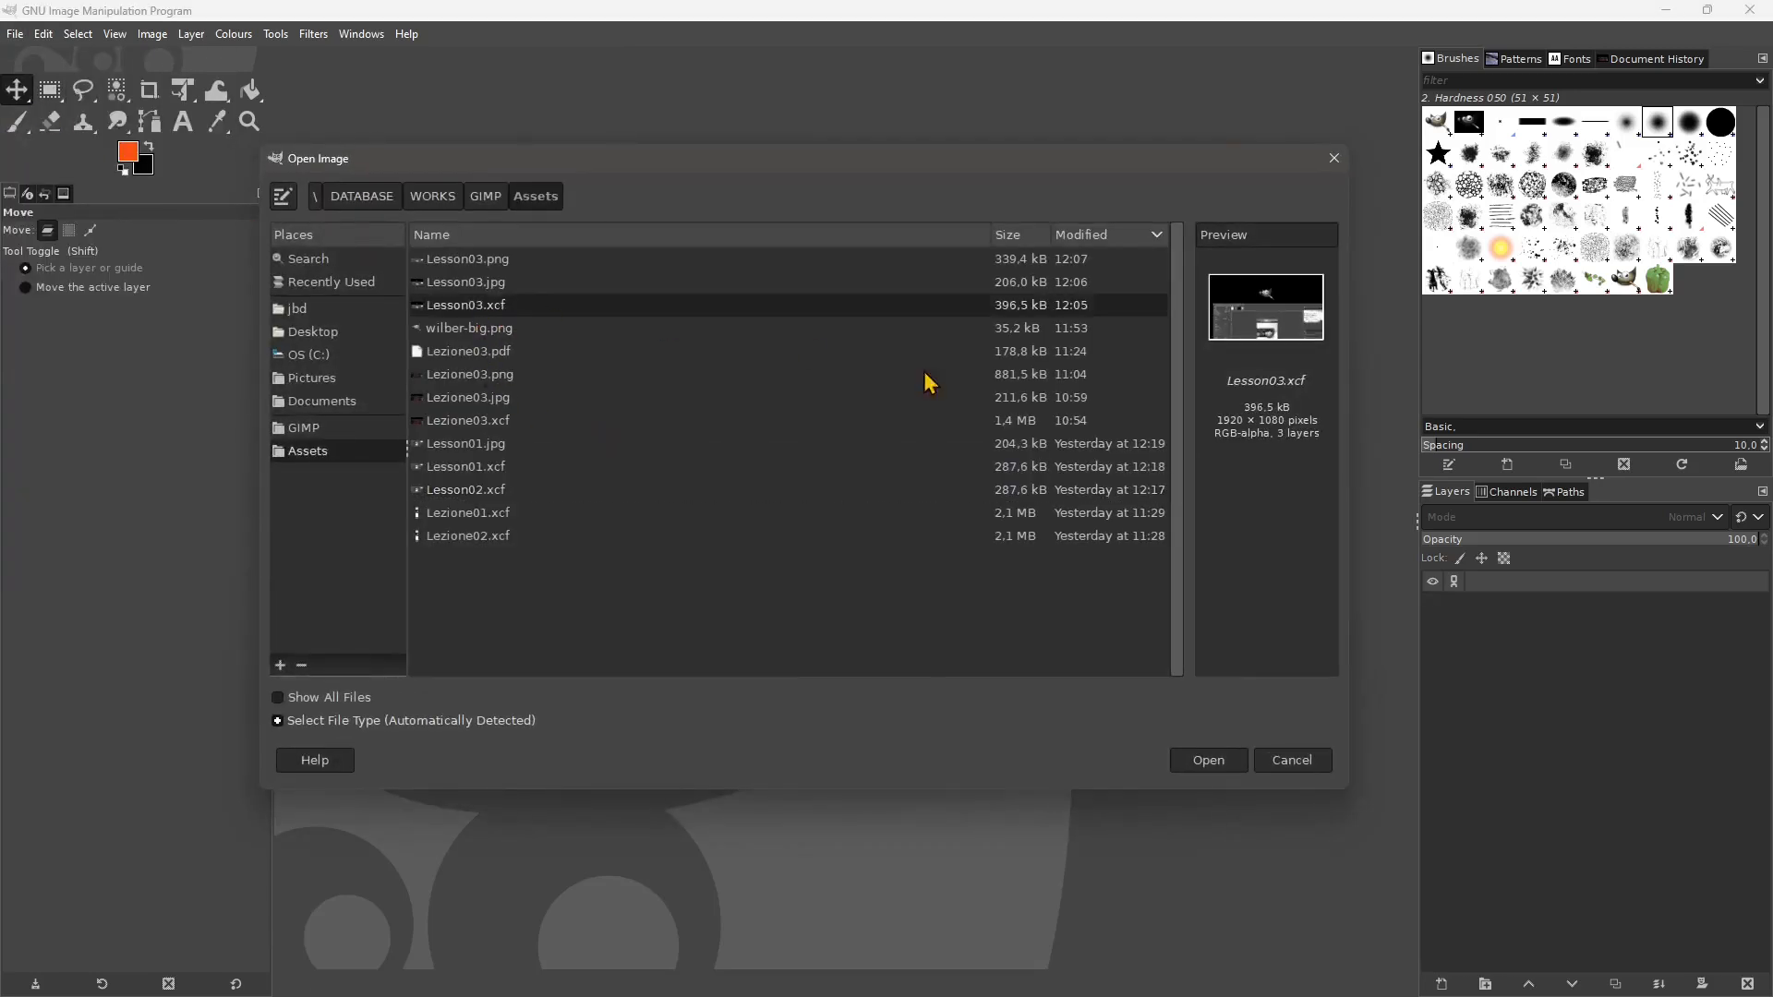
pyautogui.click(1238, 761)
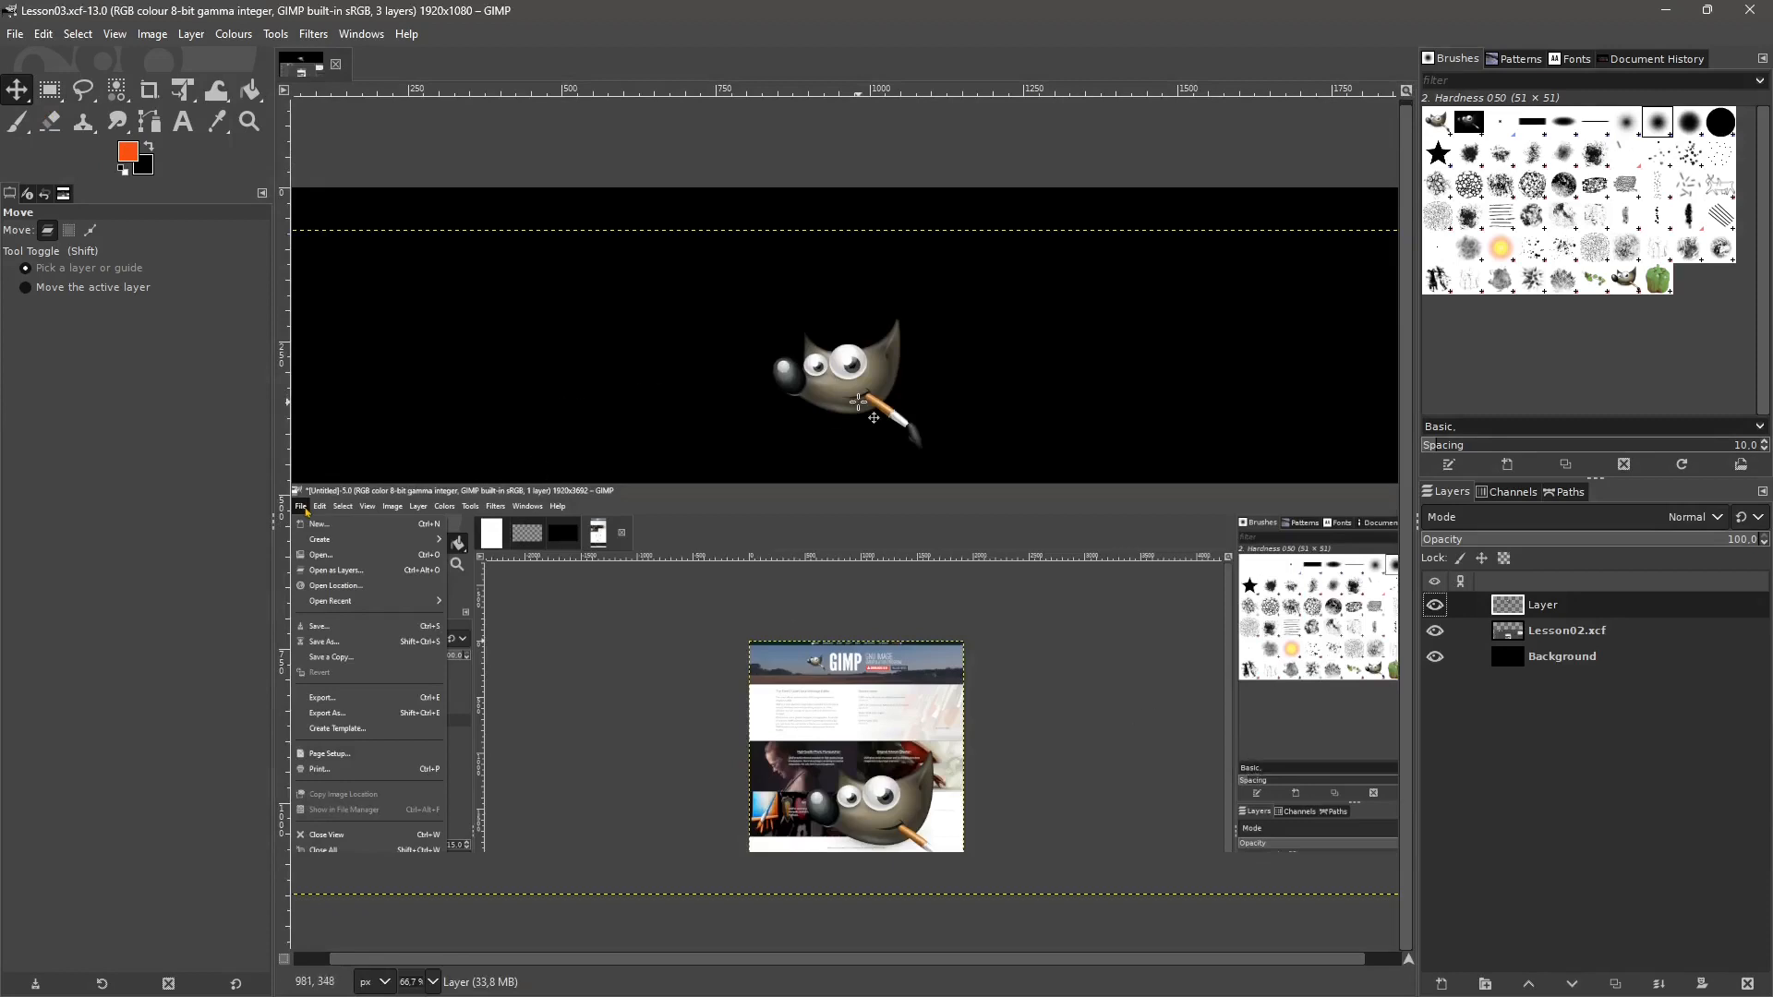
# Move the Wilber mascot layer and the Lesson02.xcf screenshot layer independently around the canvas with the Move tool.
pyautogui.click(865, 417)
pyautogui.moveTo(865, 417); pyautogui.dragTo(709, 347)
pyautogui.moveTo(808, 527); pyautogui.dragTo(913, 575)
pyautogui.moveTo(731, 286); pyautogui.dragTo(874, 334)
pyautogui.moveTo(871, 613); pyautogui.dragTo(753, 618)
pyautogui.moveTo(812, 407); pyautogui.dragTo(730, 407)
pyautogui.moveTo(633, 319); pyautogui.dragTo(872, 443)
pyautogui.moveTo(720, 608); pyautogui.dragTo(598, 583)
pyautogui.moveTo(806, 412); pyautogui.dragTo(745, 324)
pyautogui.moveTo(917, 612); pyautogui.dragTo(969, 578)
pyautogui.moveTo(925, 646); pyautogui.dragTo(914, 712)
pyautogui.moveTo(987, 408); pyautogui.dragTo(787, 479)
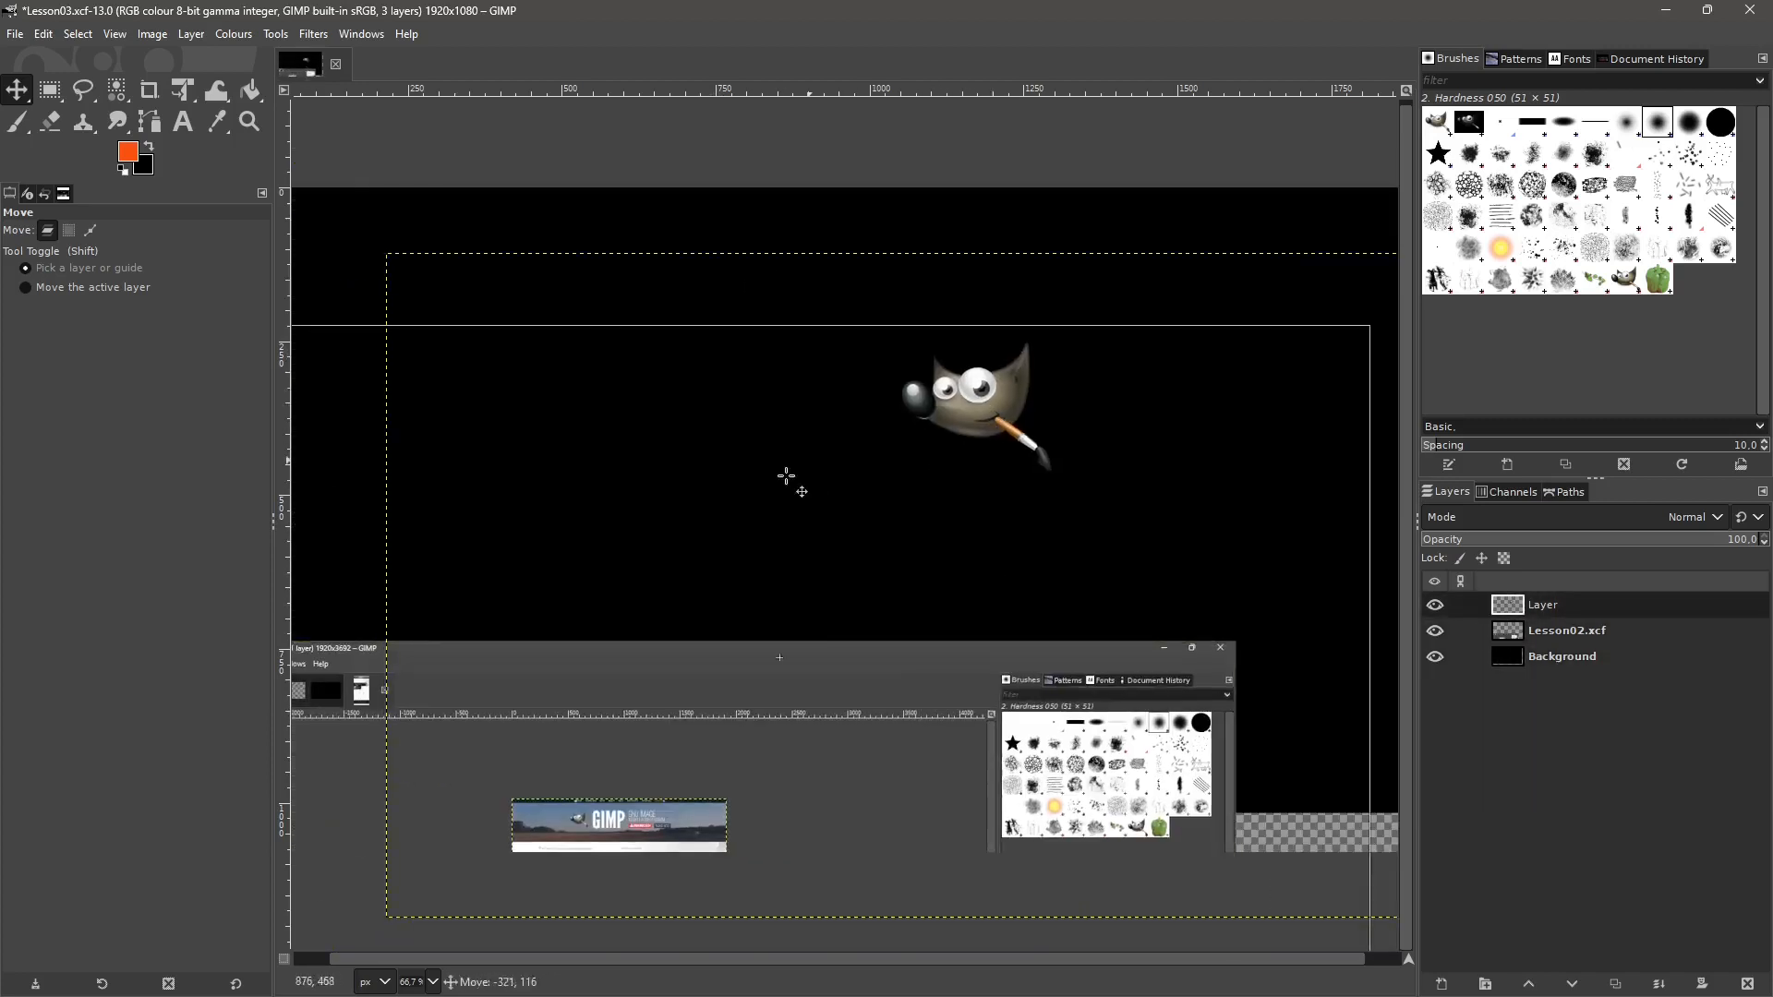
# Open the exported image Lesson03.jpg from the Assets folder.
pyautogui.click(12, 35)
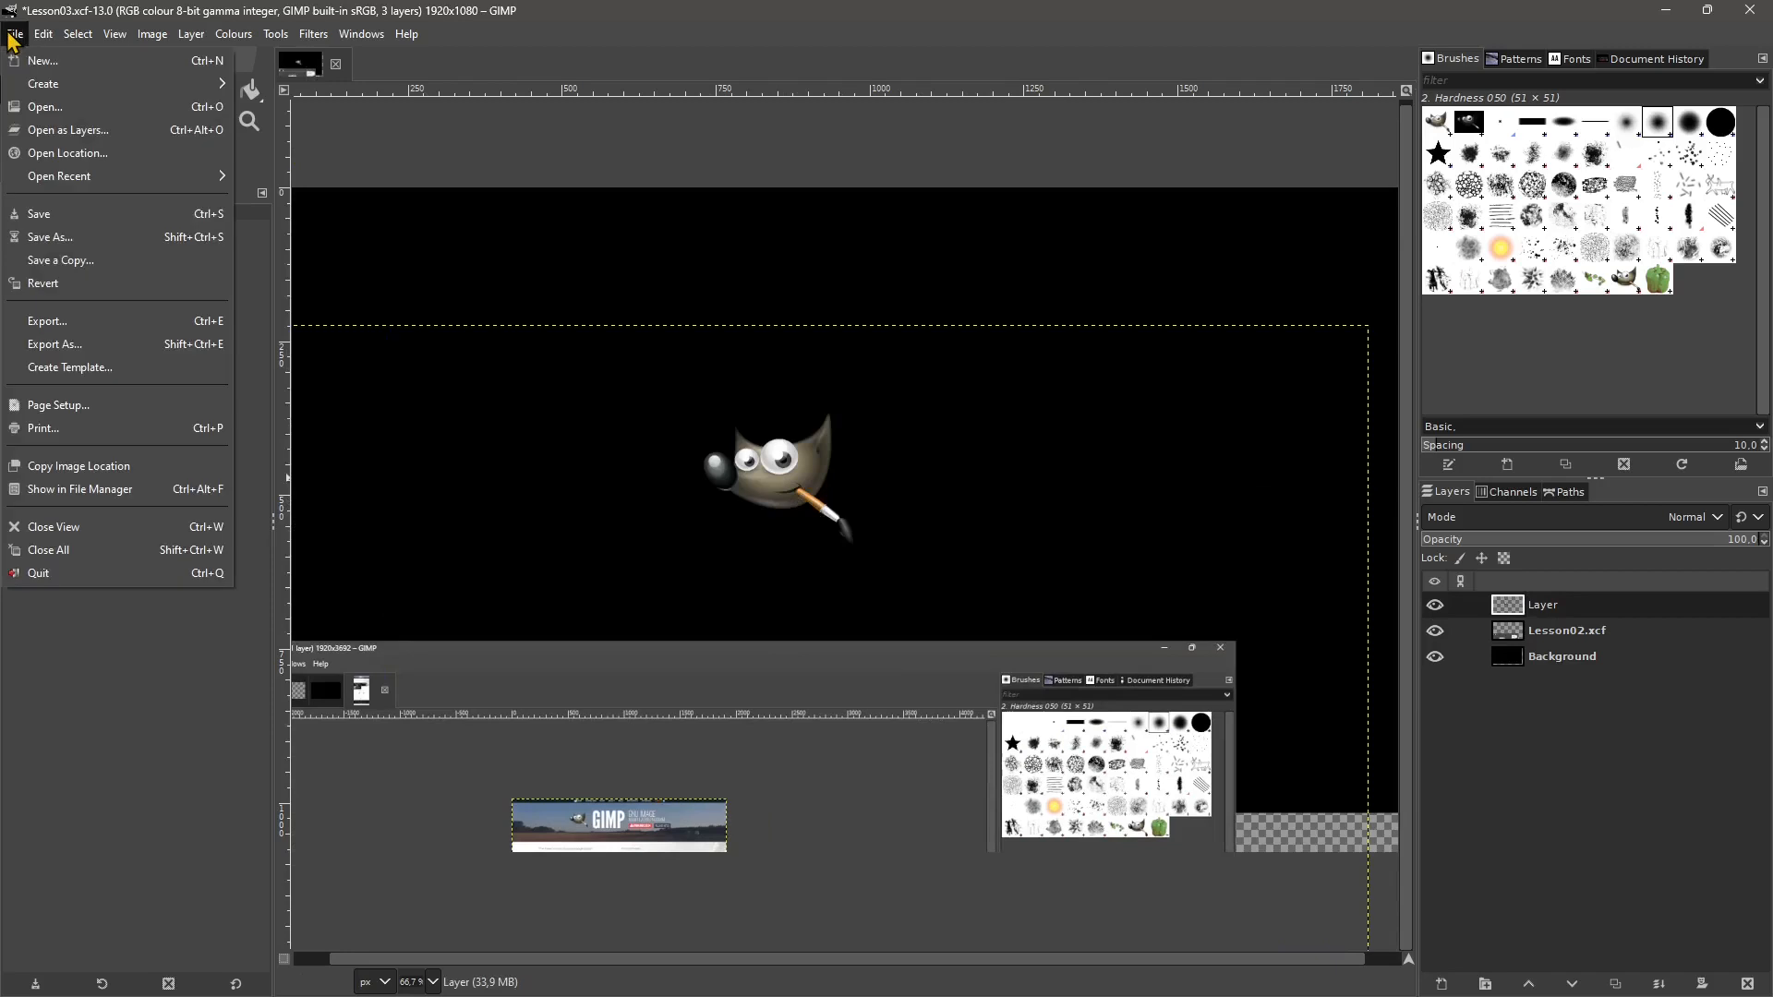
pyautogui.click(53, 117)
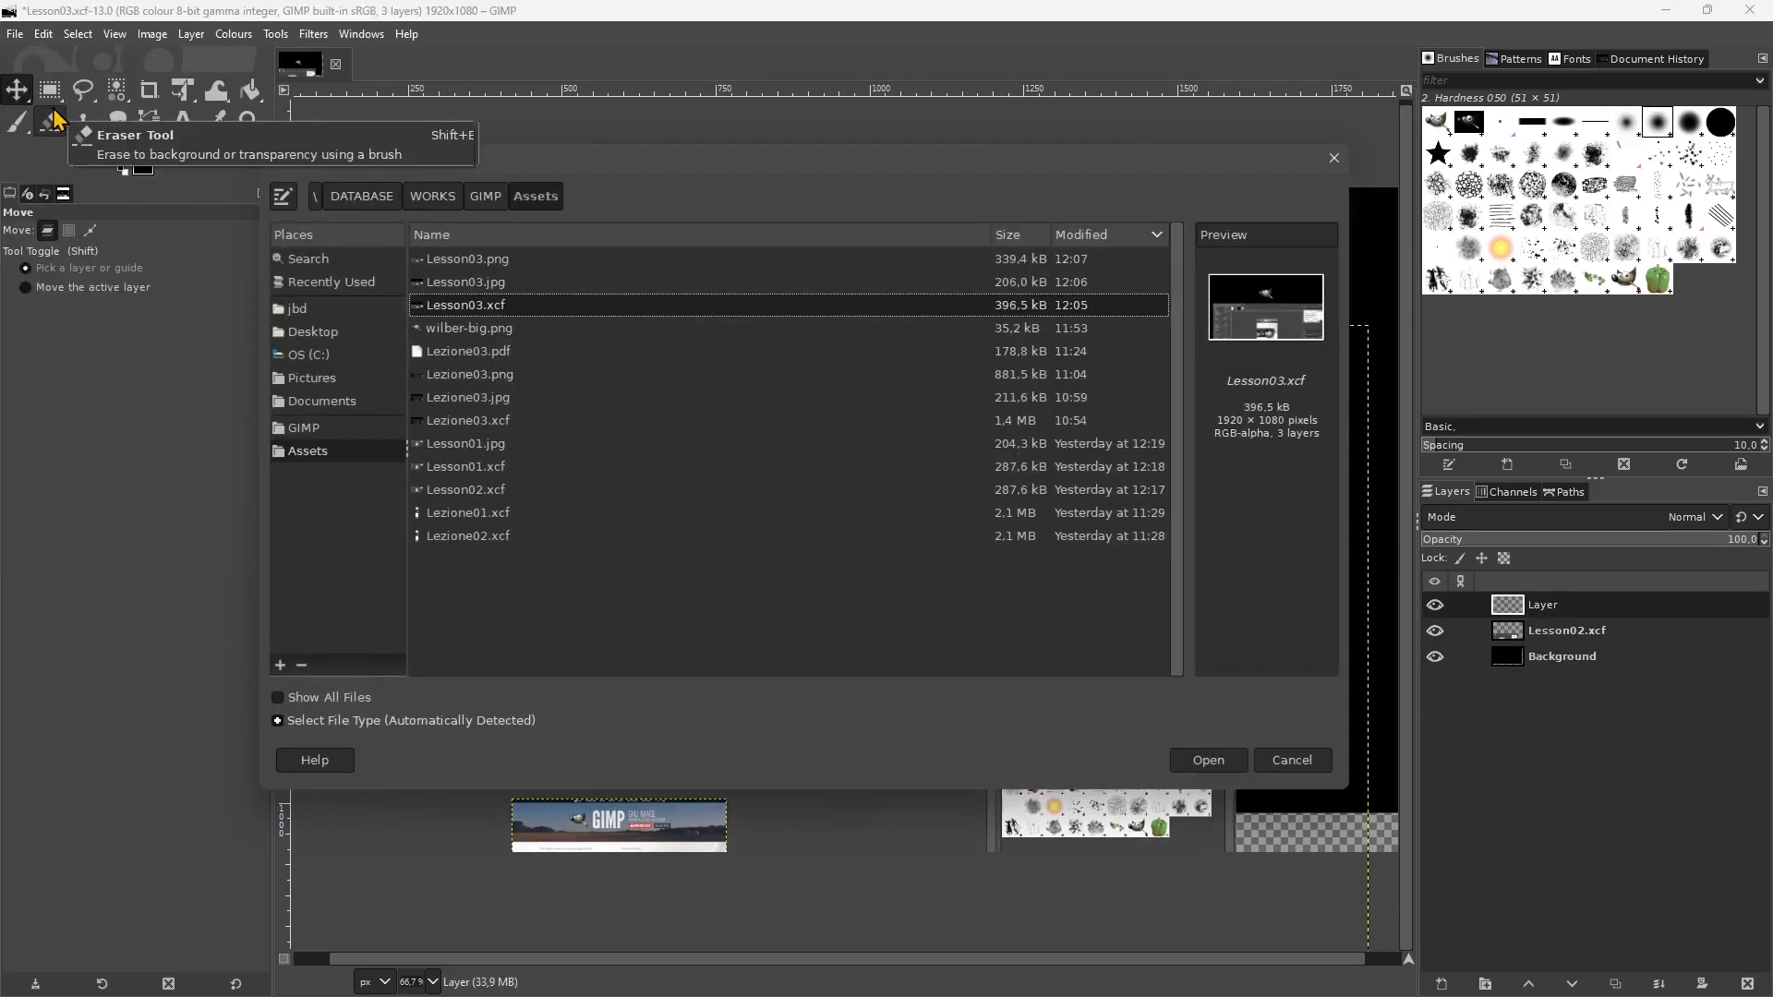
pyautogui.click(473, 286)
pyautogui.click(1193, 760)
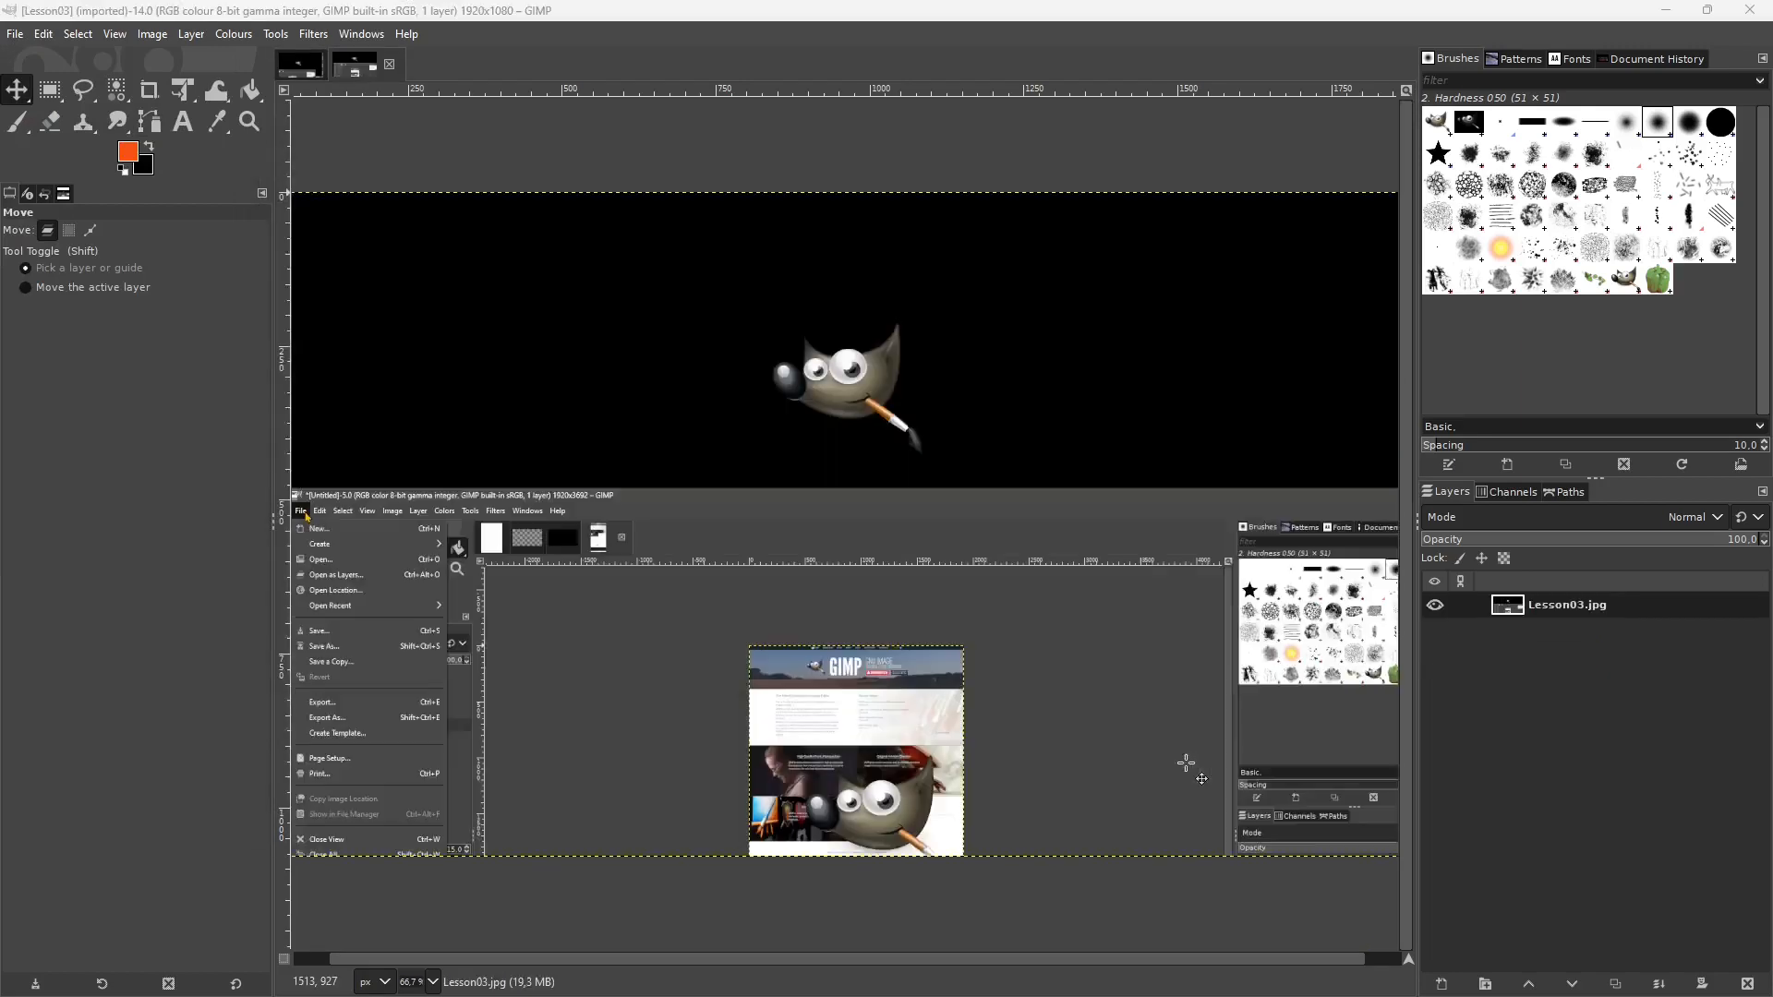
# Move the single Lesson03.jpg layer around the canvas and compare it with the layered Lesson03.xcf image.
pyautogui.moveTo(836, 431); pyautogui.dragTo(679, 370)
pyautogui.moveTo(907, 458); pyautogui.dragTo(893, 513)
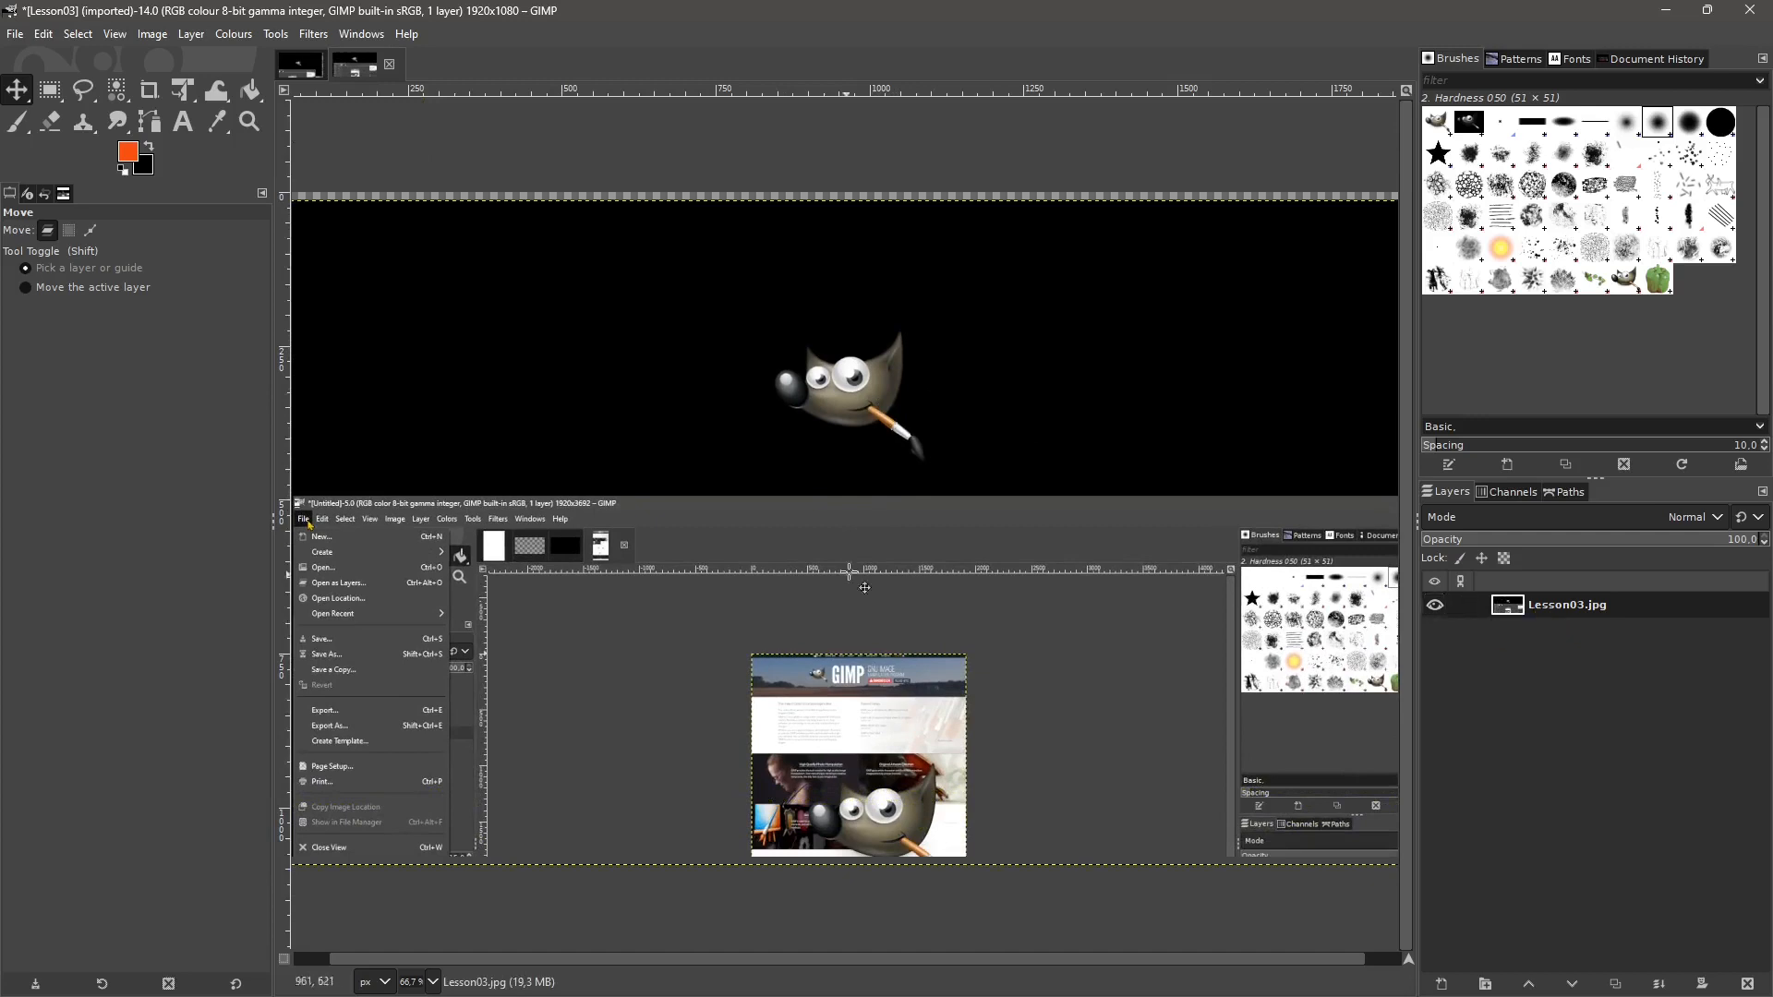
pyautogui.moveTo(1233, 536)
pyautogui.mouseDown()
pyautogui.moveTo(1115, 429)
pyautogui.moveTo(977, 553)
pyautogui.moveTo(1134, 553)
pyautogui.moveTo(1200, 531)
pyautogui.mouseUp()
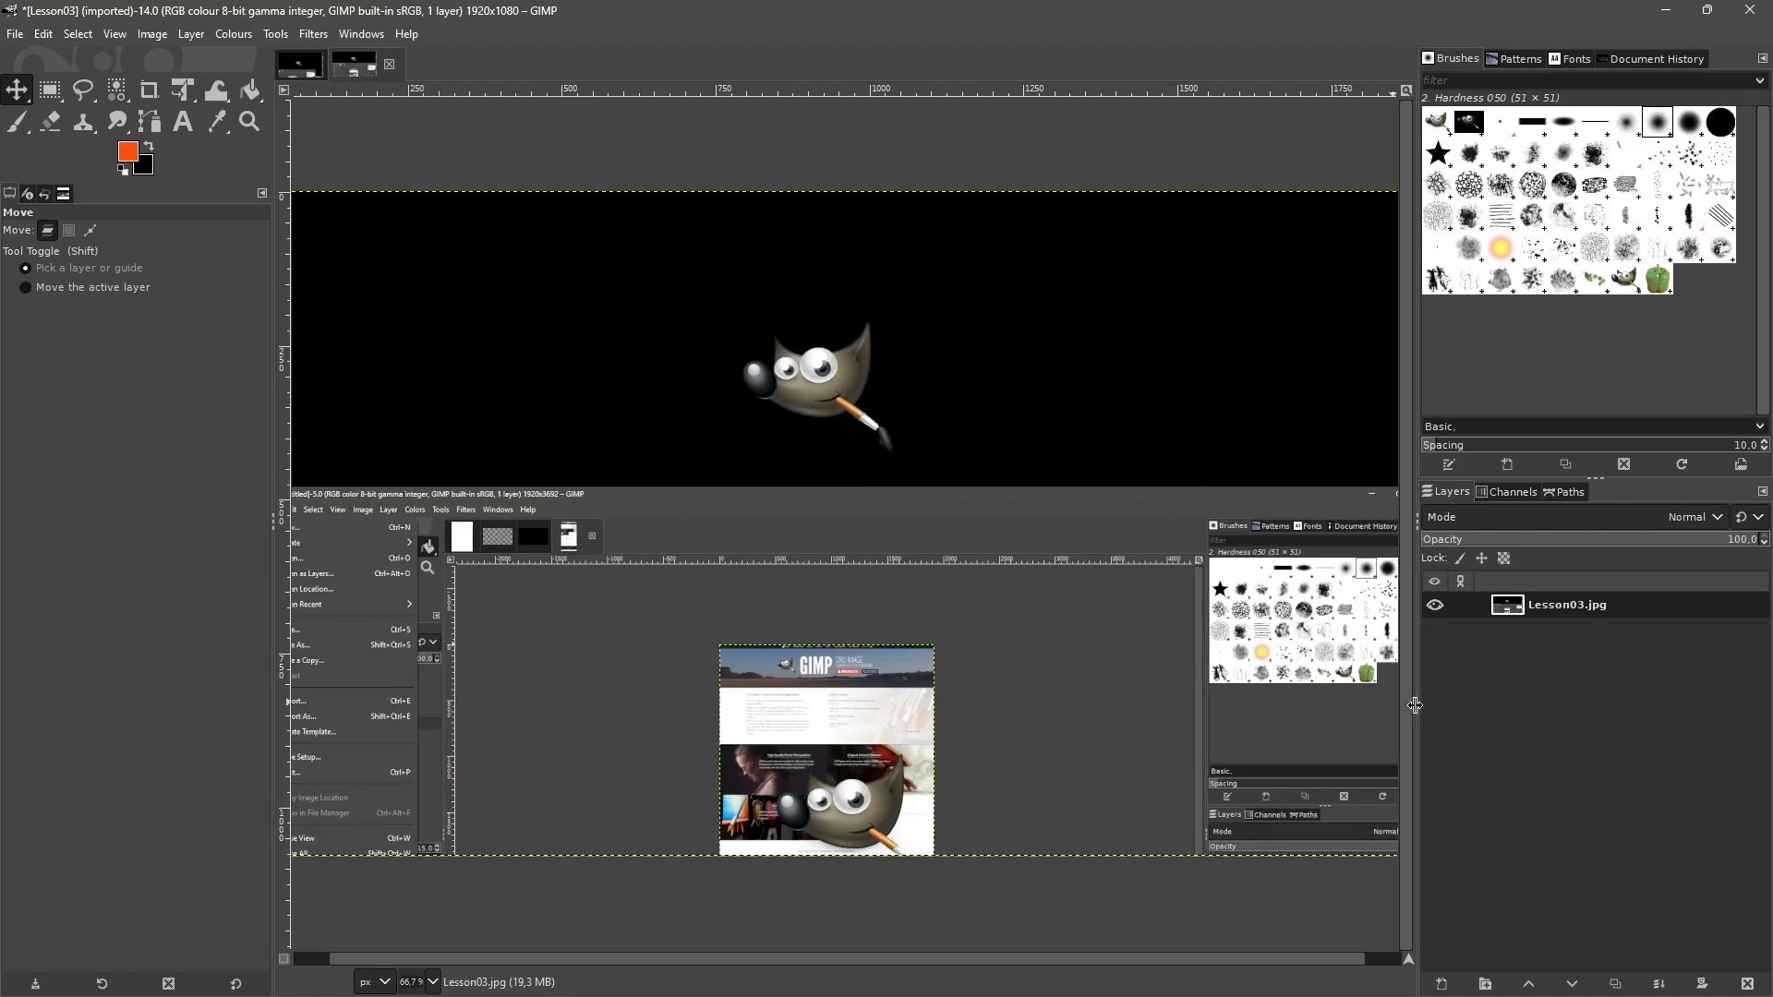
pyautogui.click(301, 66)
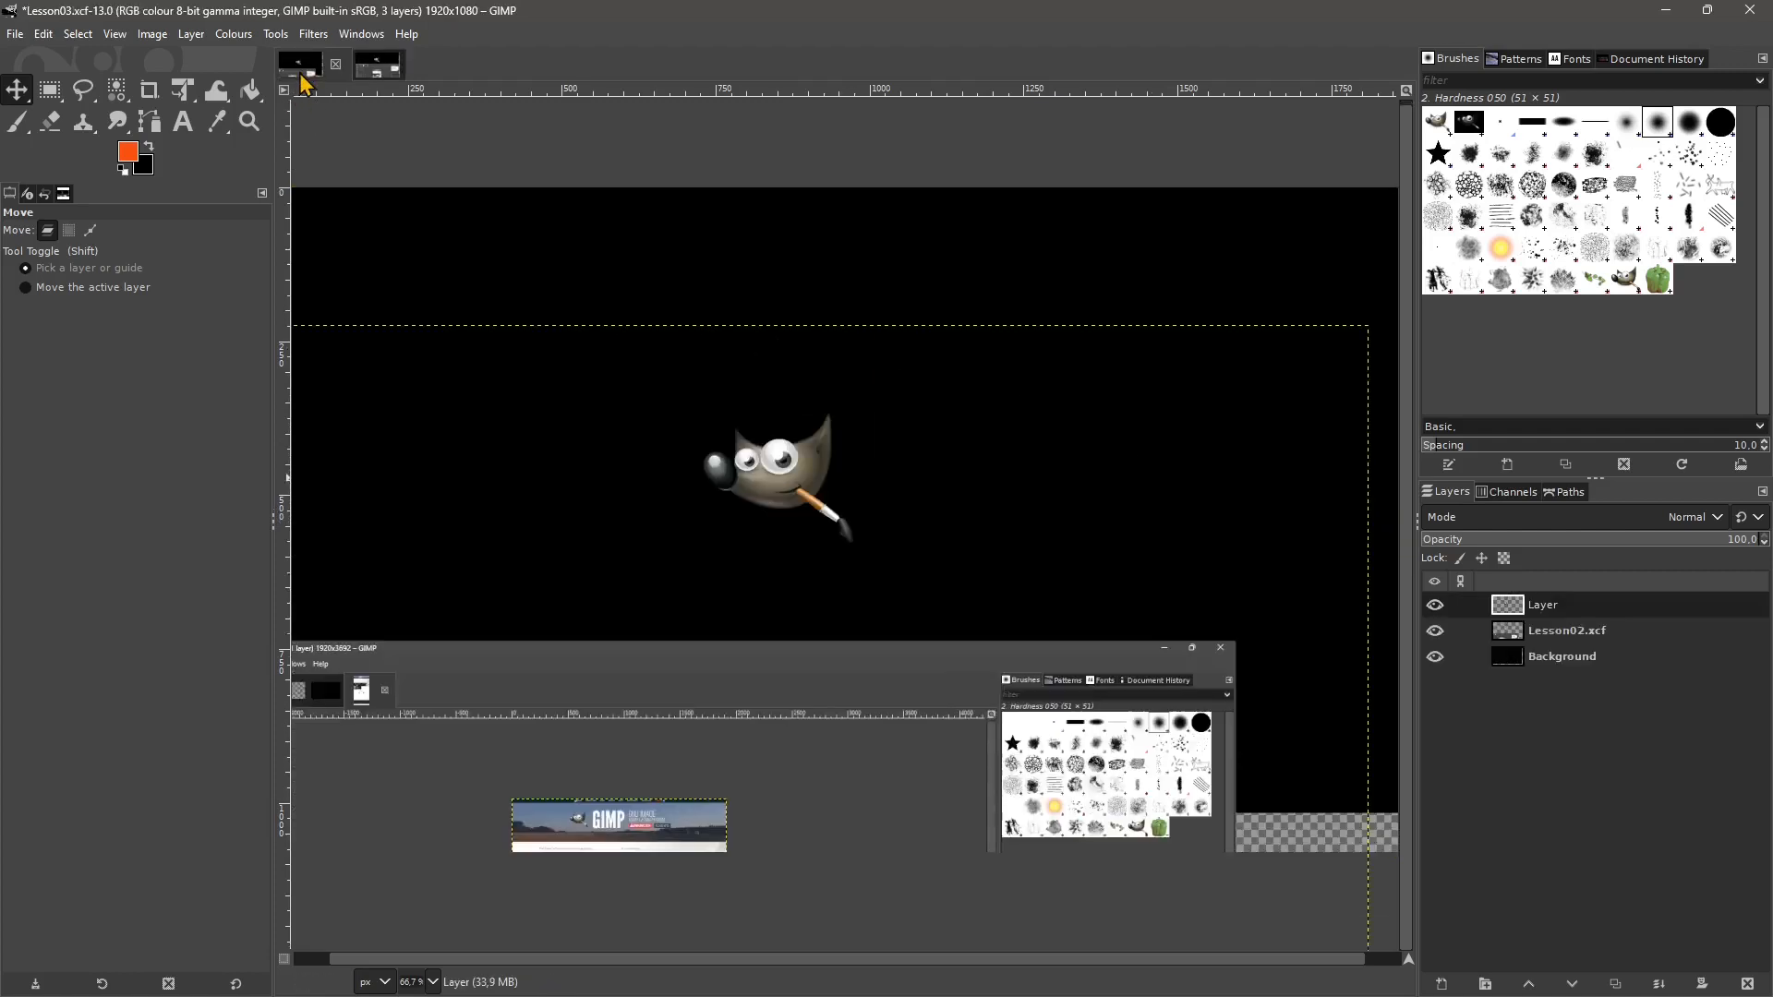
pyautogui.click(354, 65)
pyautogui.moveTo(880, 442); pyautogui.dragTo(917, 438)
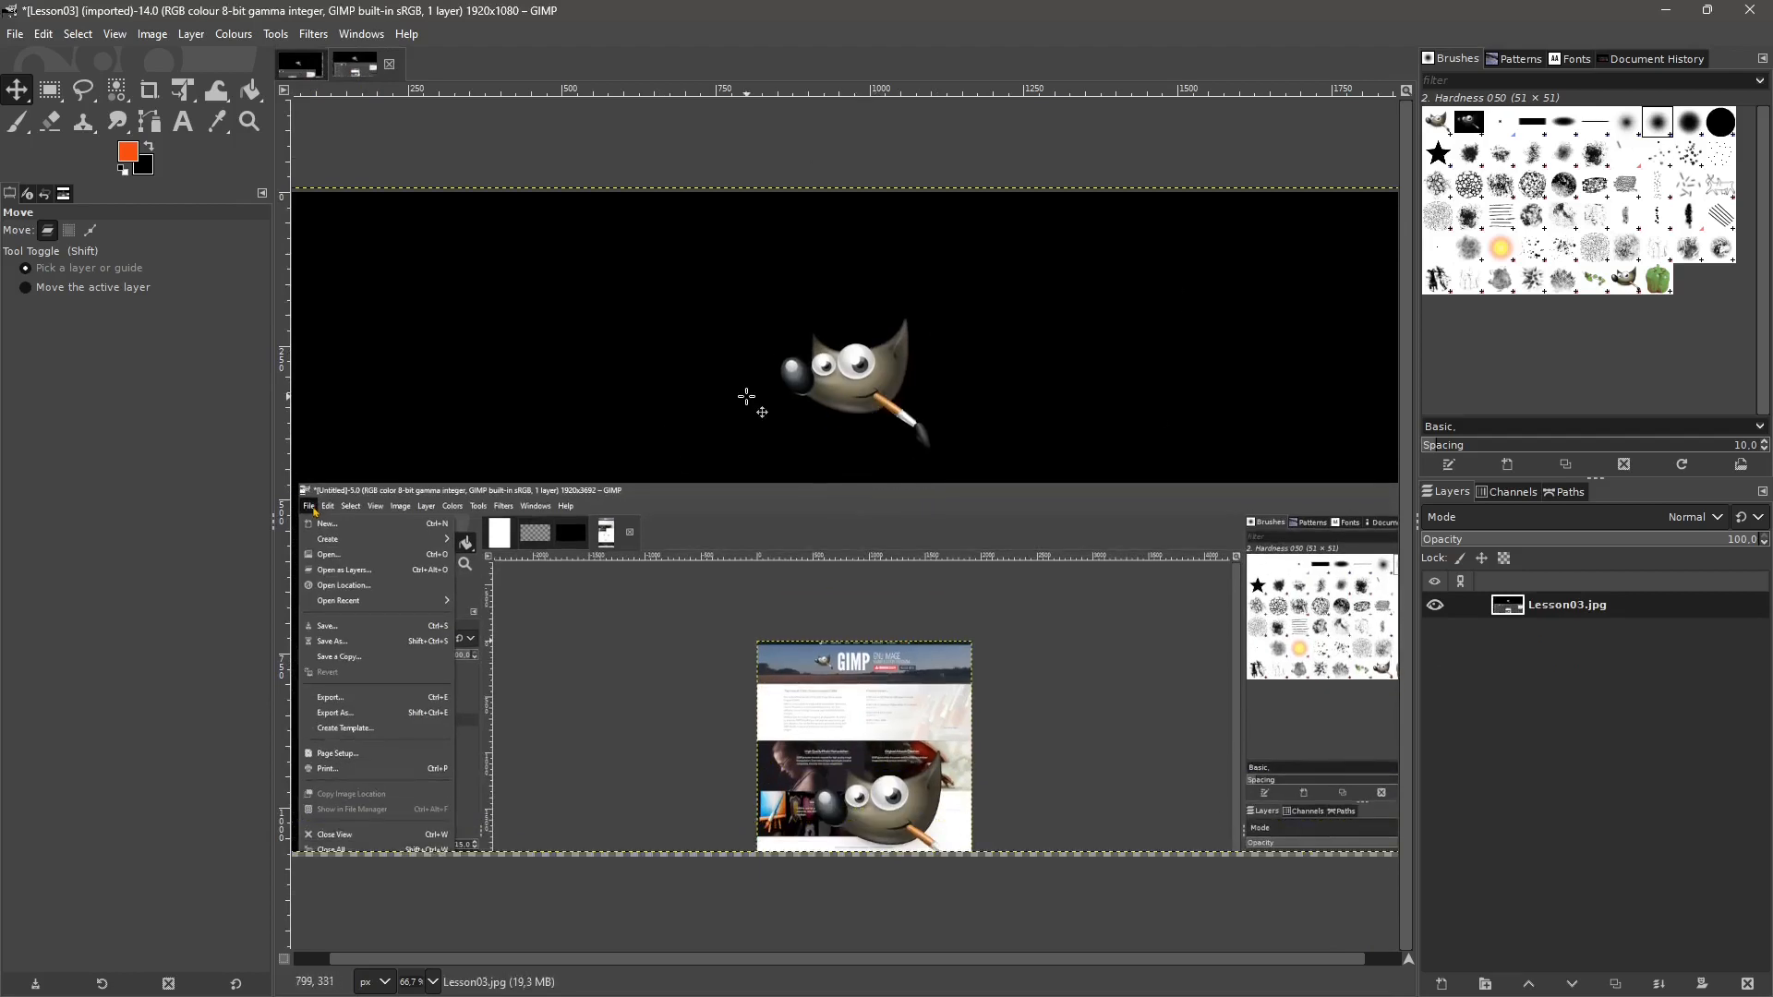
# Open the exported image Lesson03.png from the Assets folder.
pyautogui.click(15, 34)
pyautogui.click(44, 106)
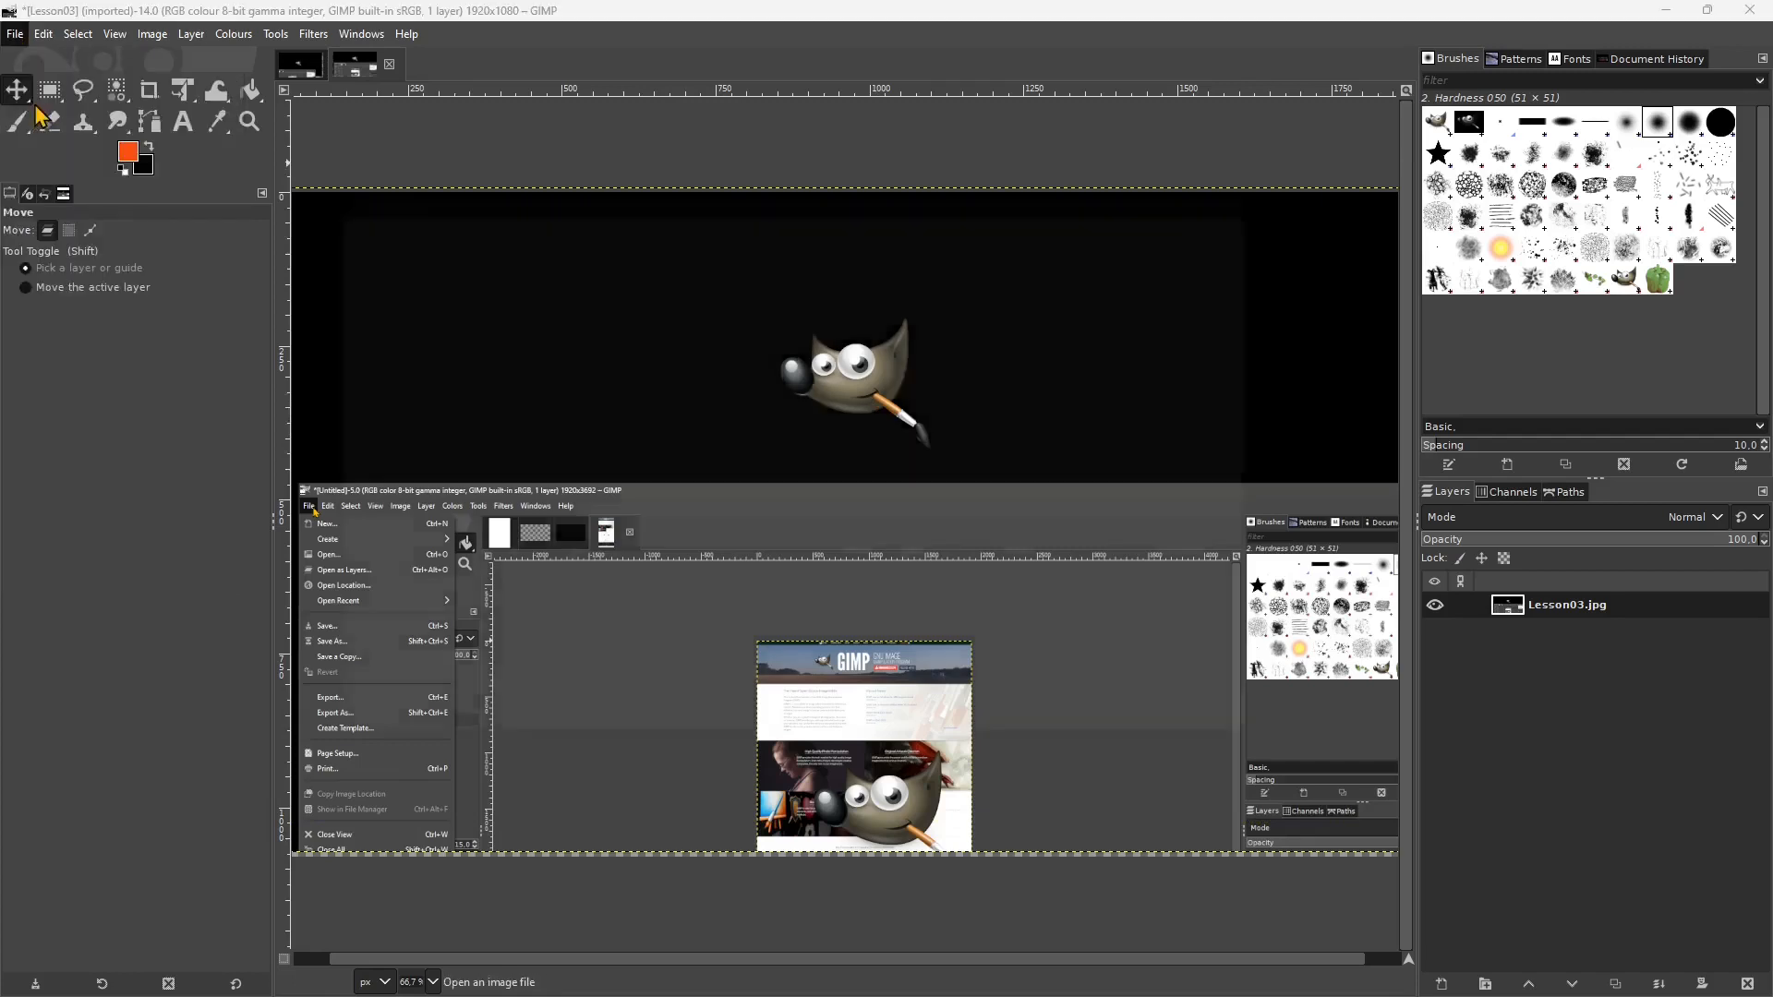
pyautogui.click(494, 262)
pyautogui.click(1210, 761)
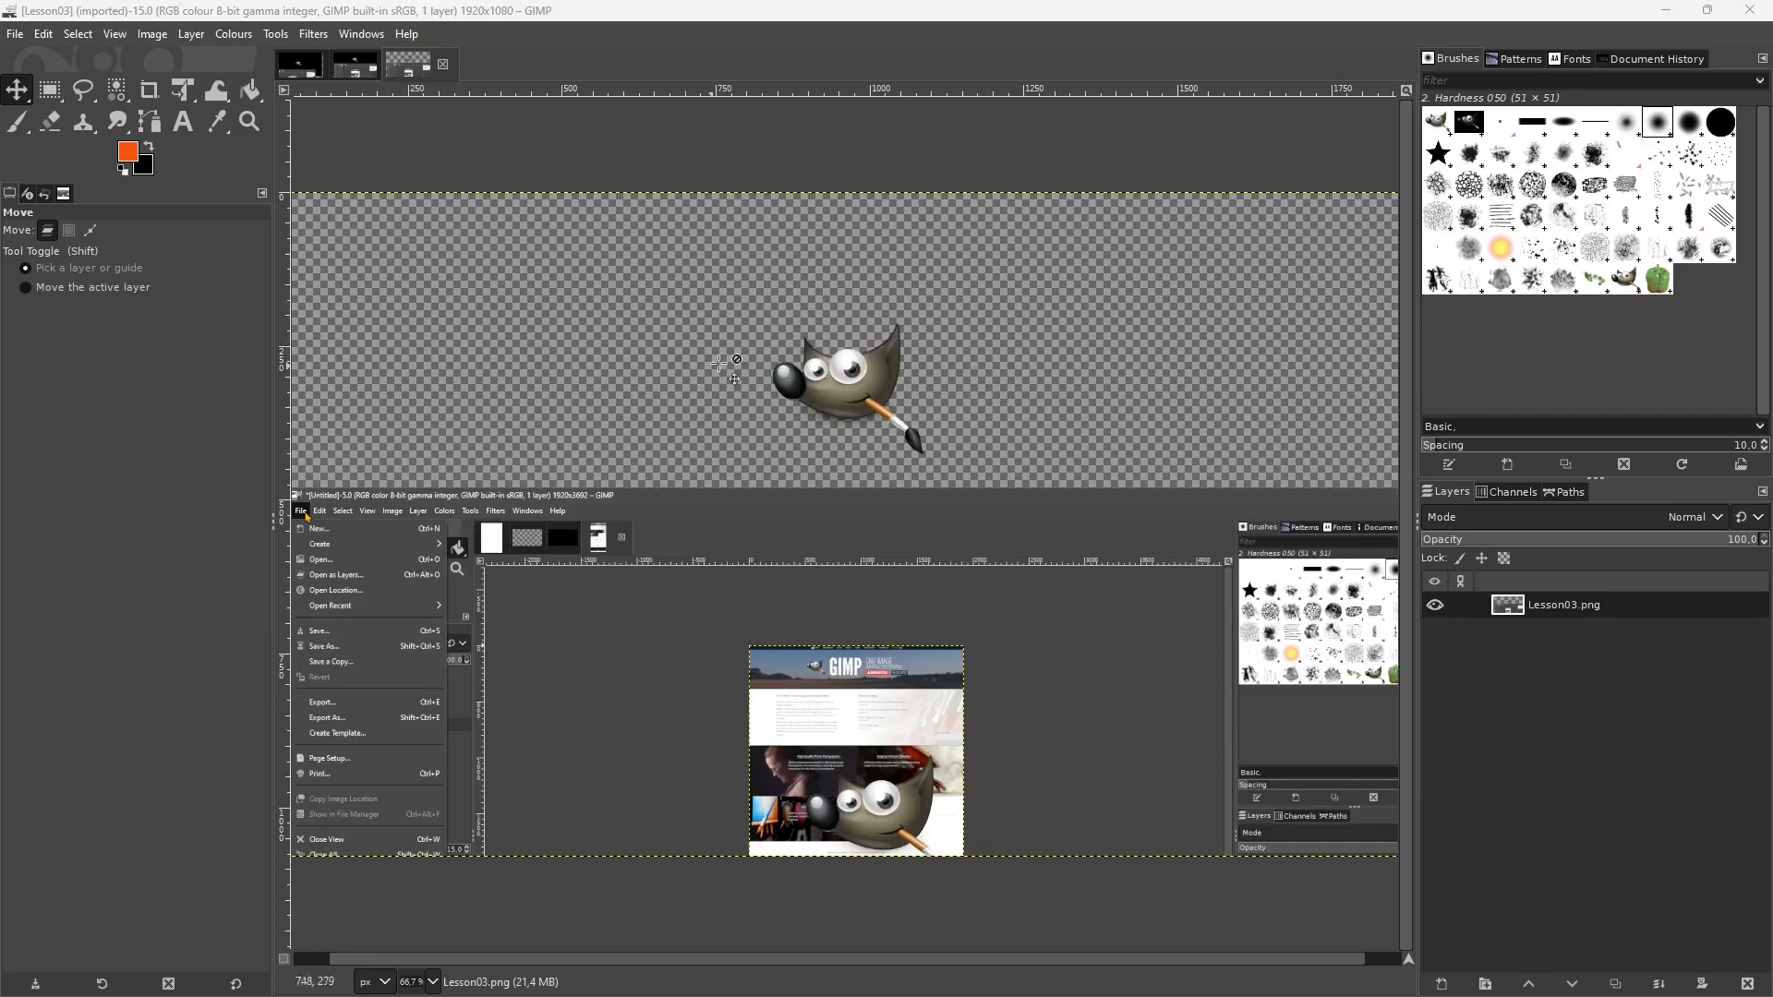
# Open the recently used image gimp.png and copy its layer to the clipboard.
pyautogui.click(15, 35)
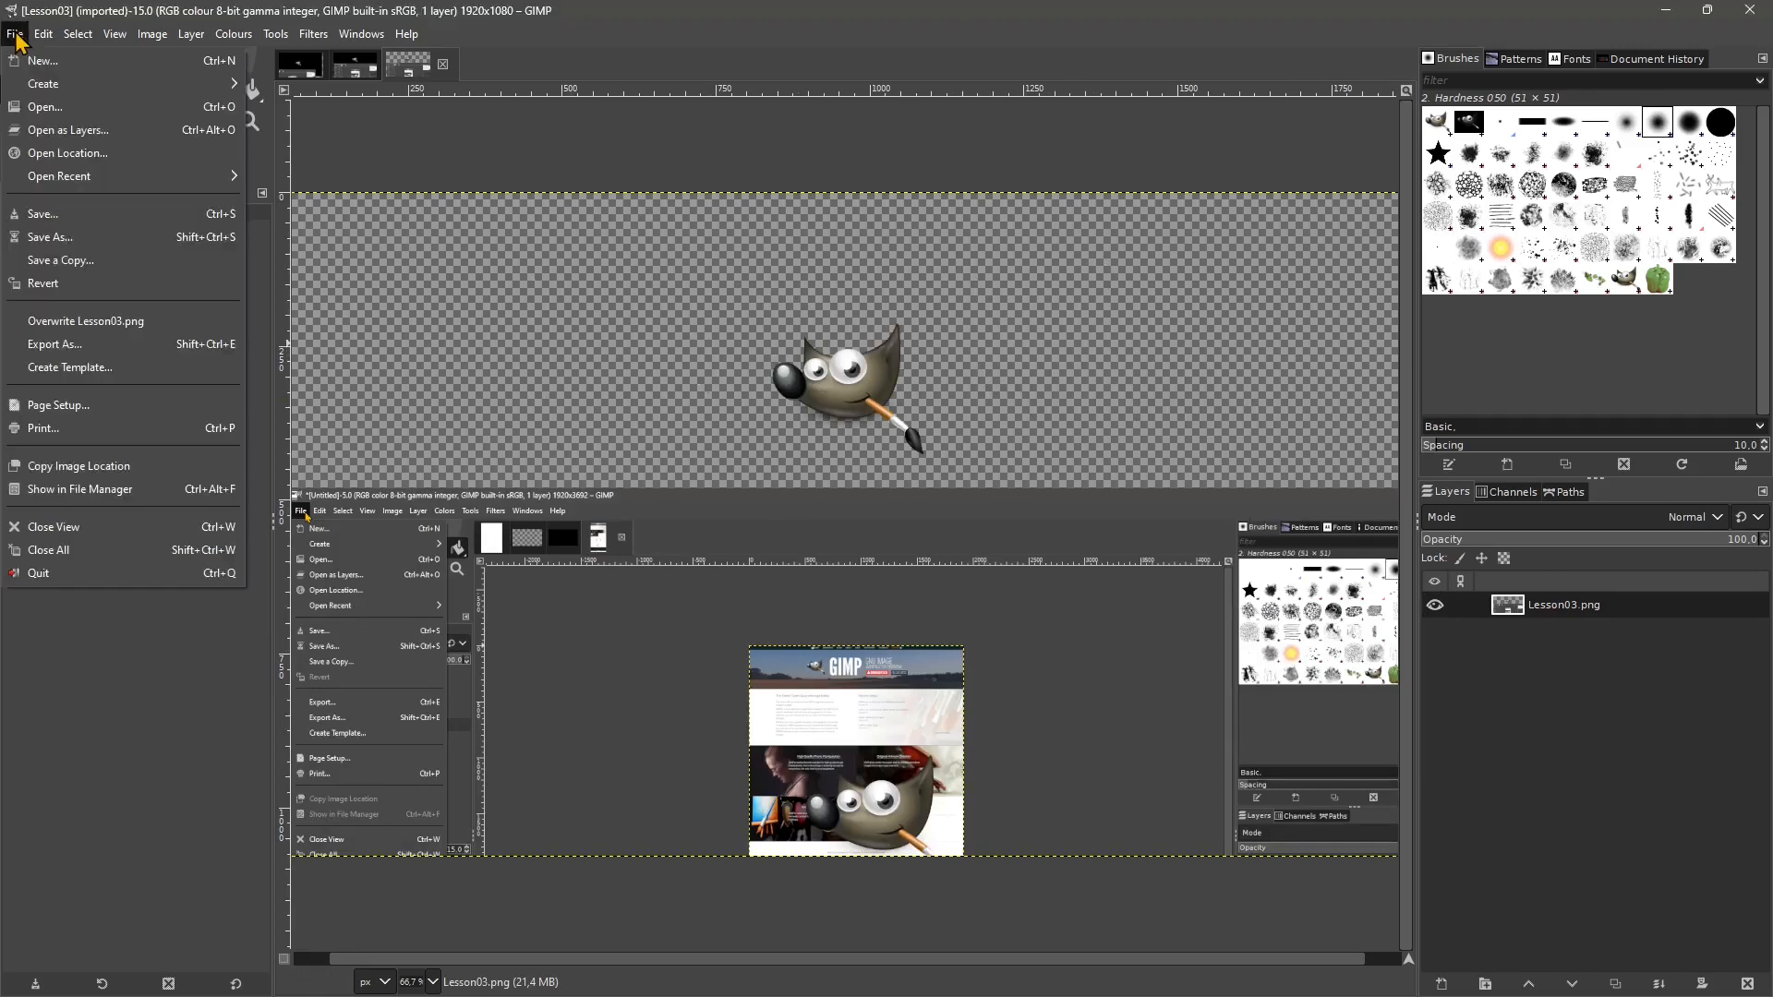
pyautogui.moveTo(48, 184)
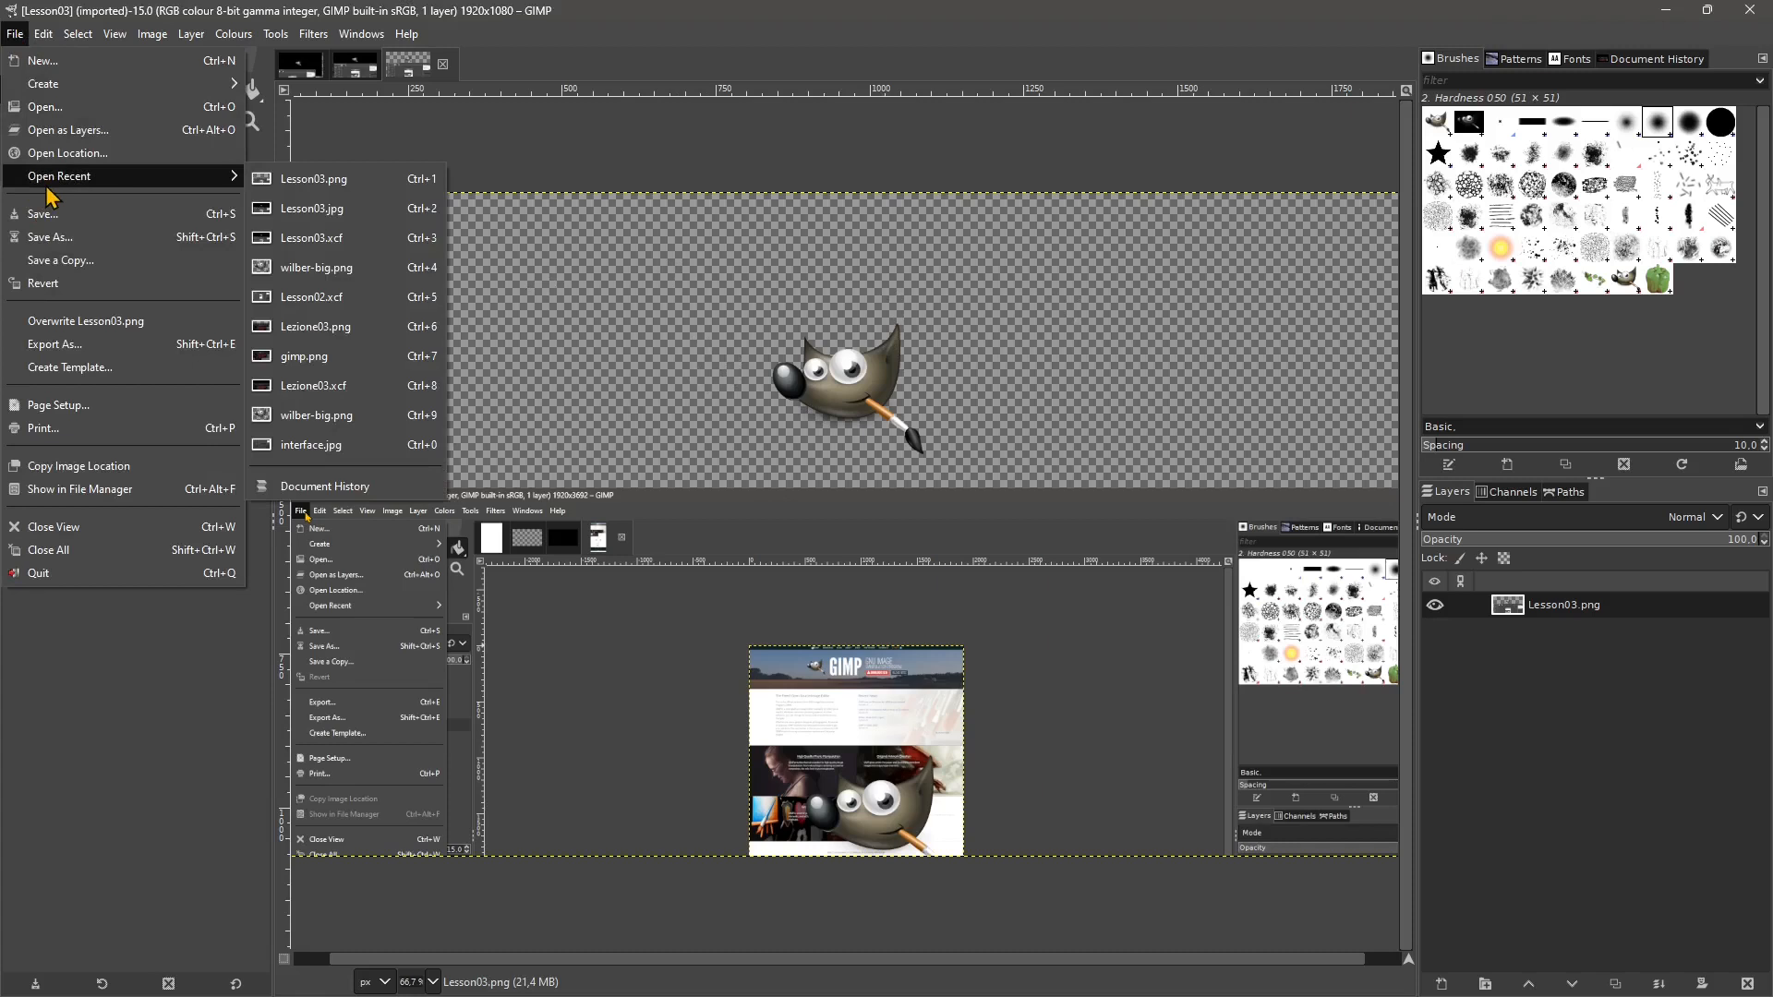
pyautogui.click(379, 360)
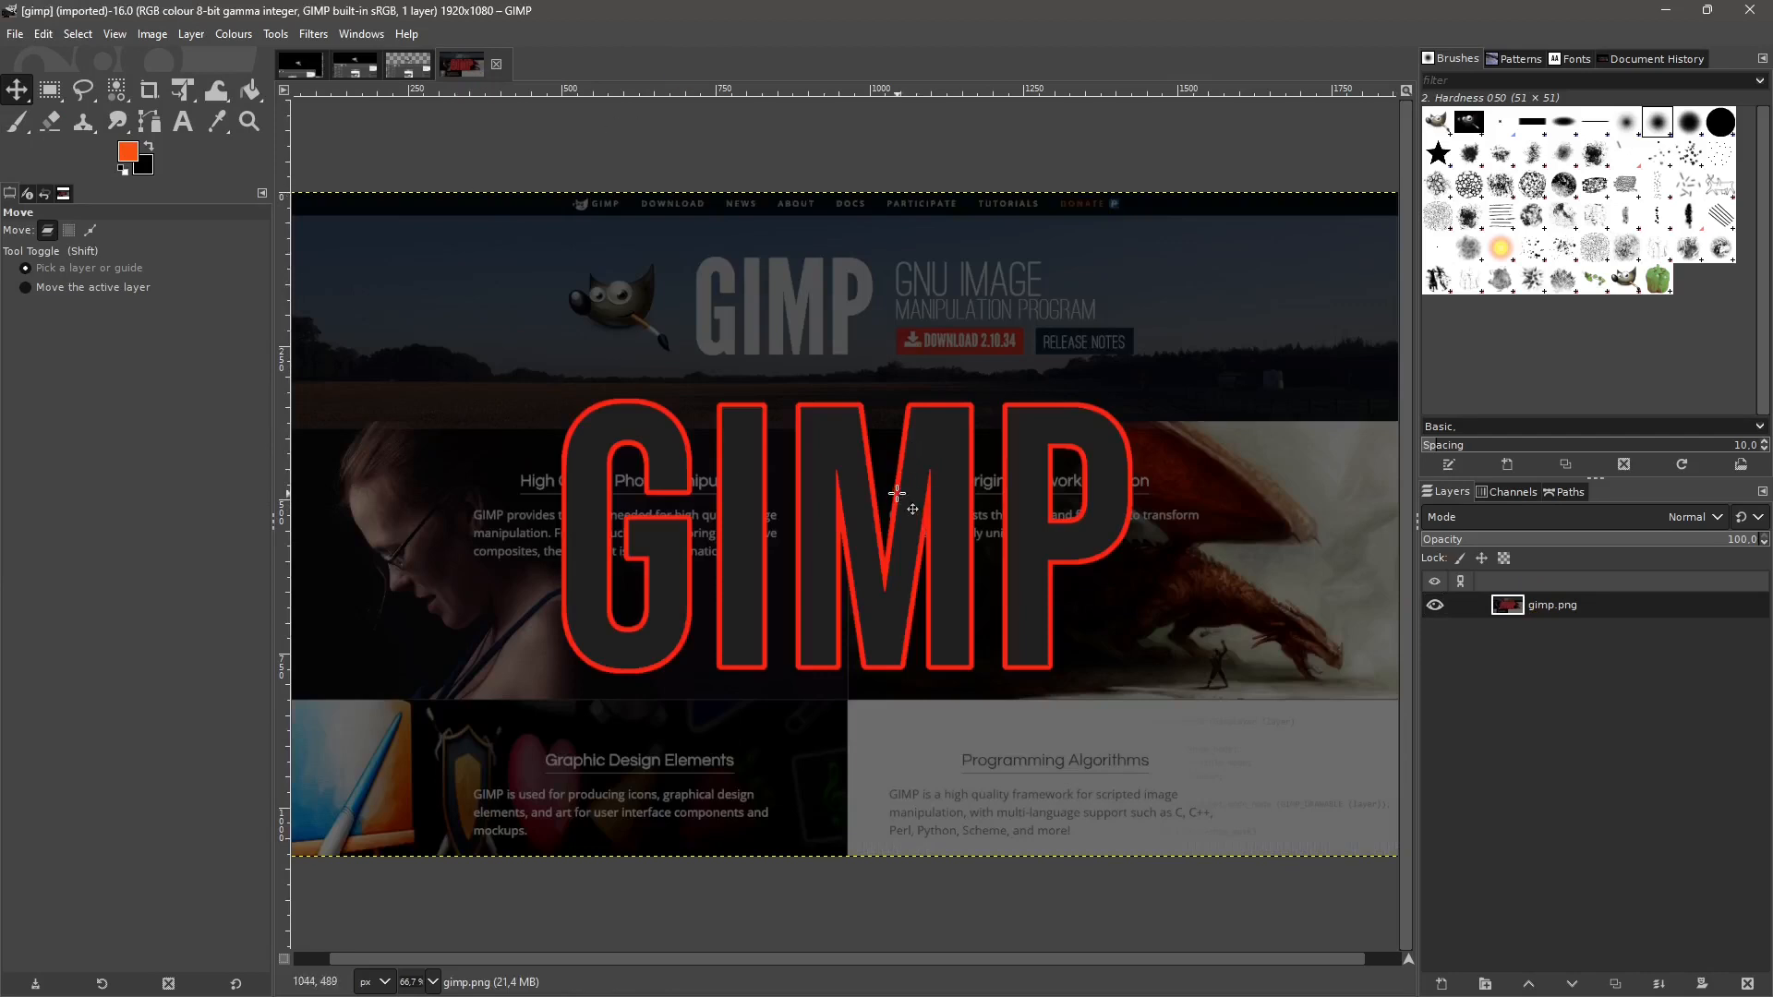
pyautogui.hotkey('ctrl', 'c')
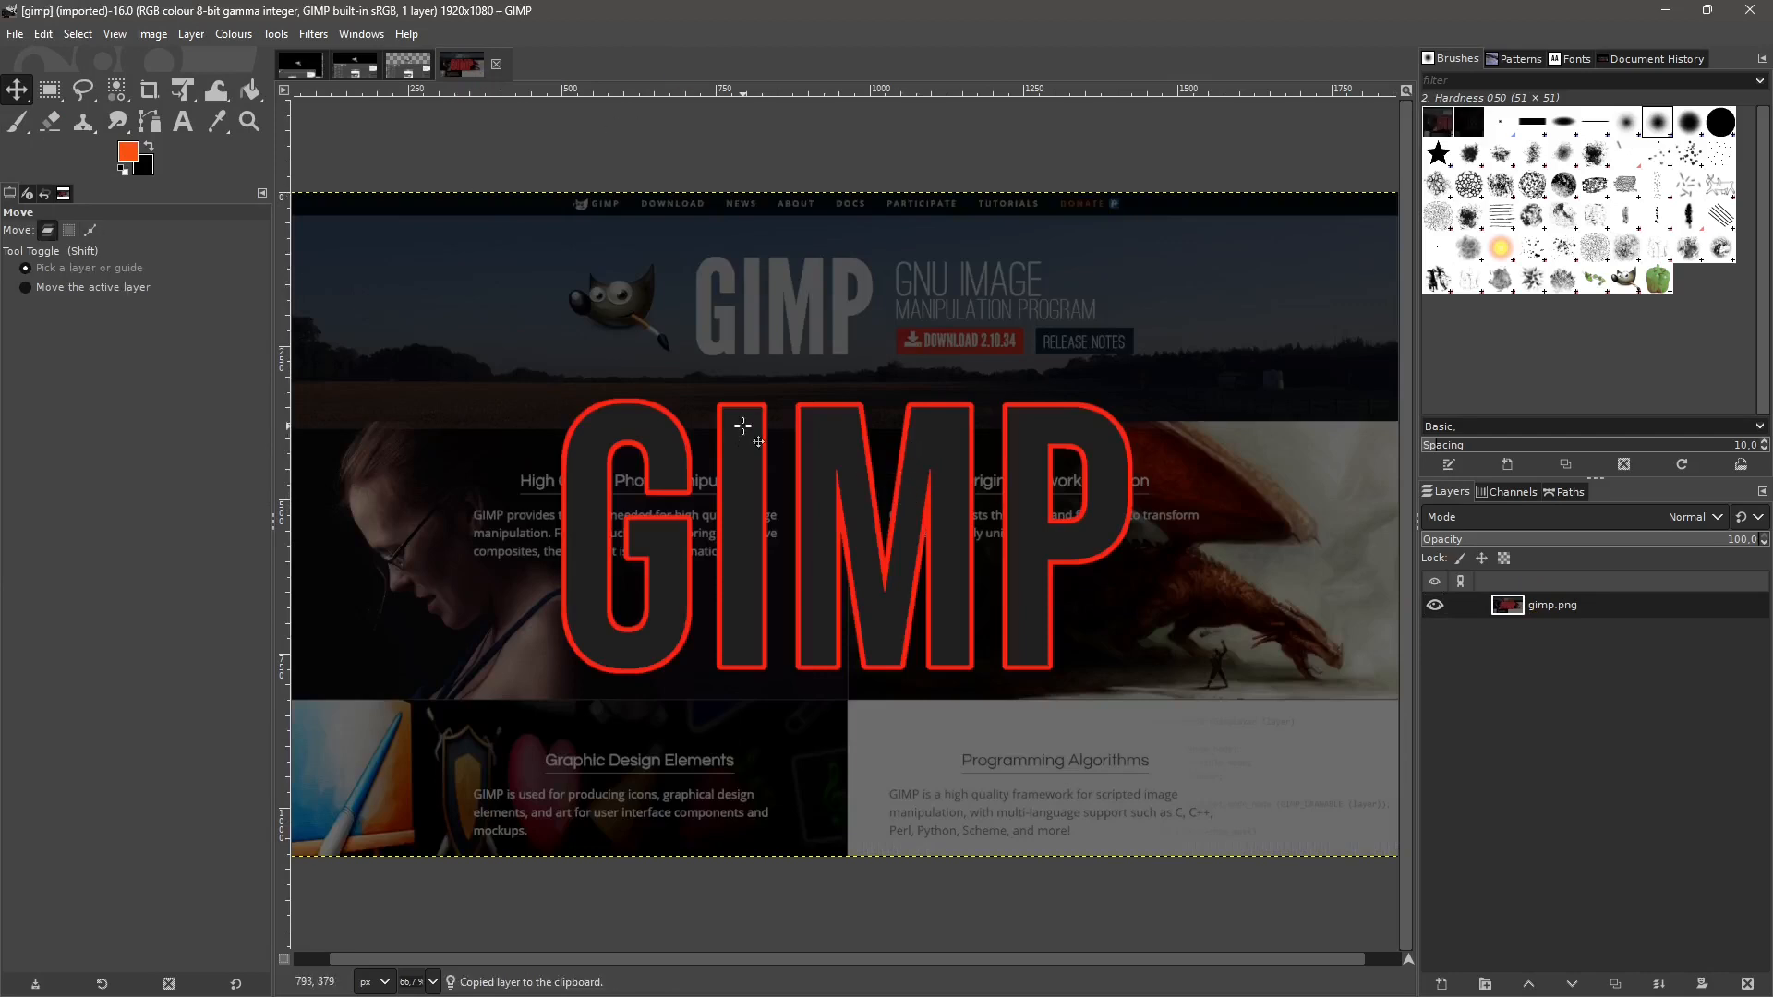
# Paste the copied layer into the Lesson03.png image as a new layer and place it below the Lesson03.png layer.
pyautogui.click(407, 81)
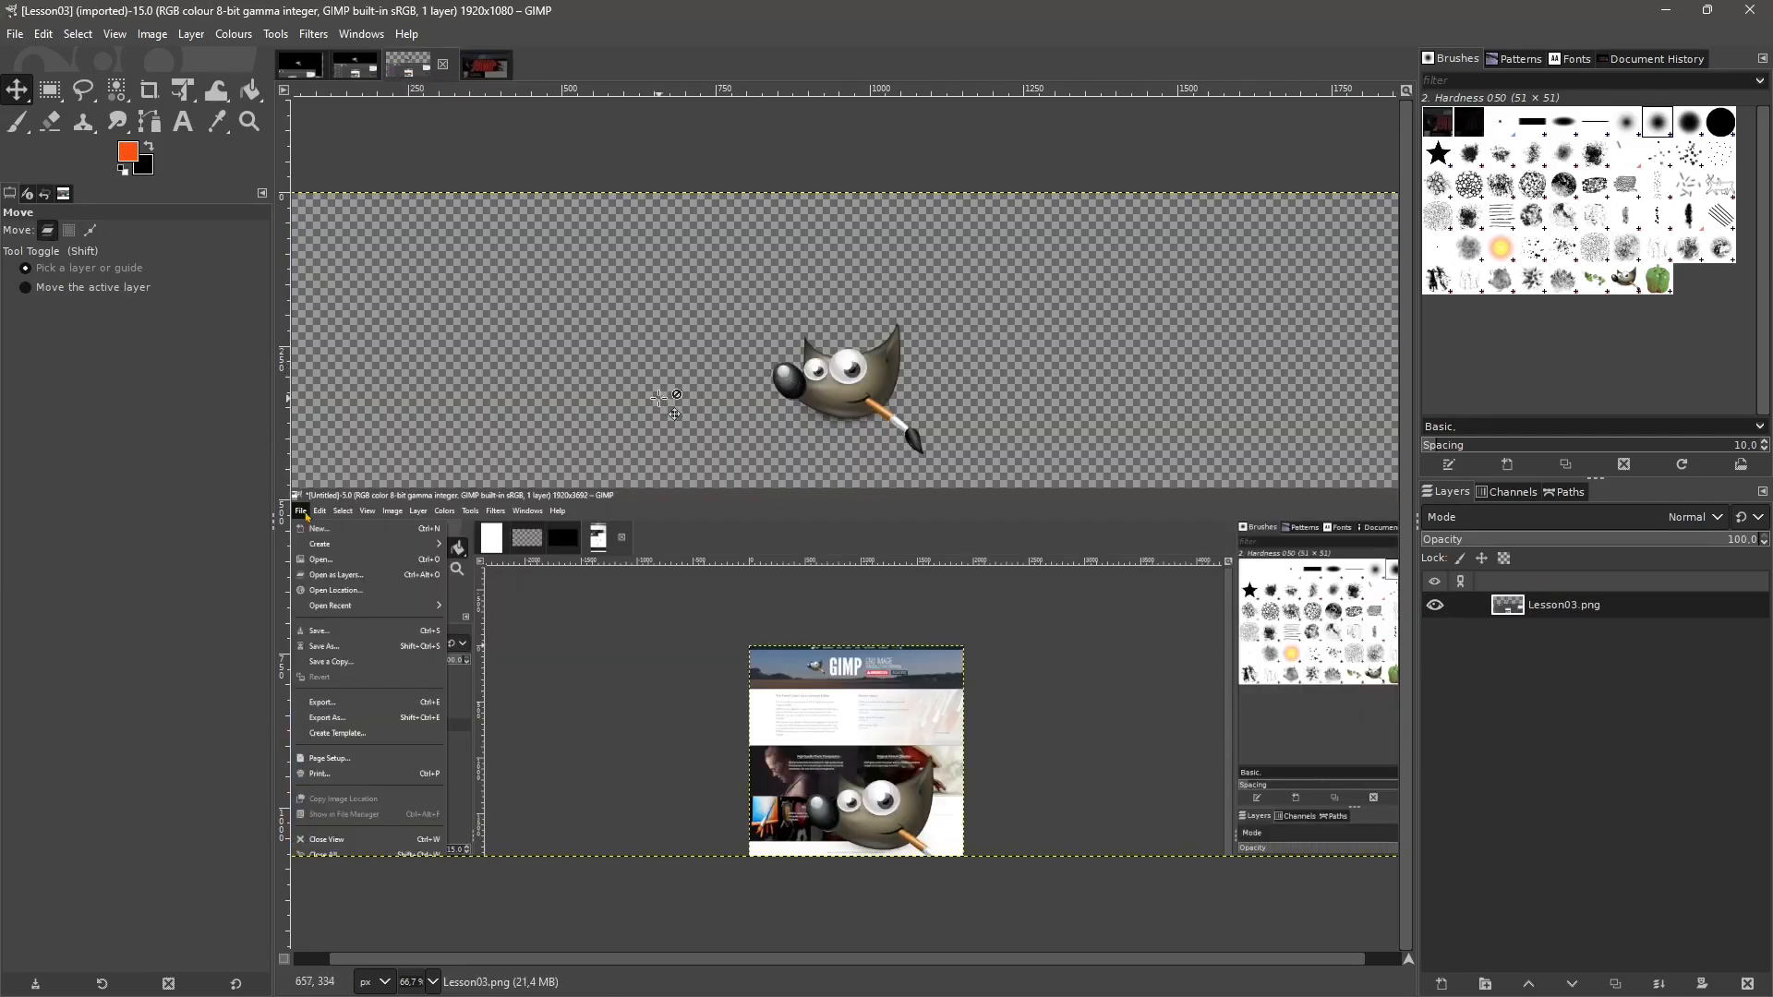
pyautogui.hotkey('ctrl', 'v')
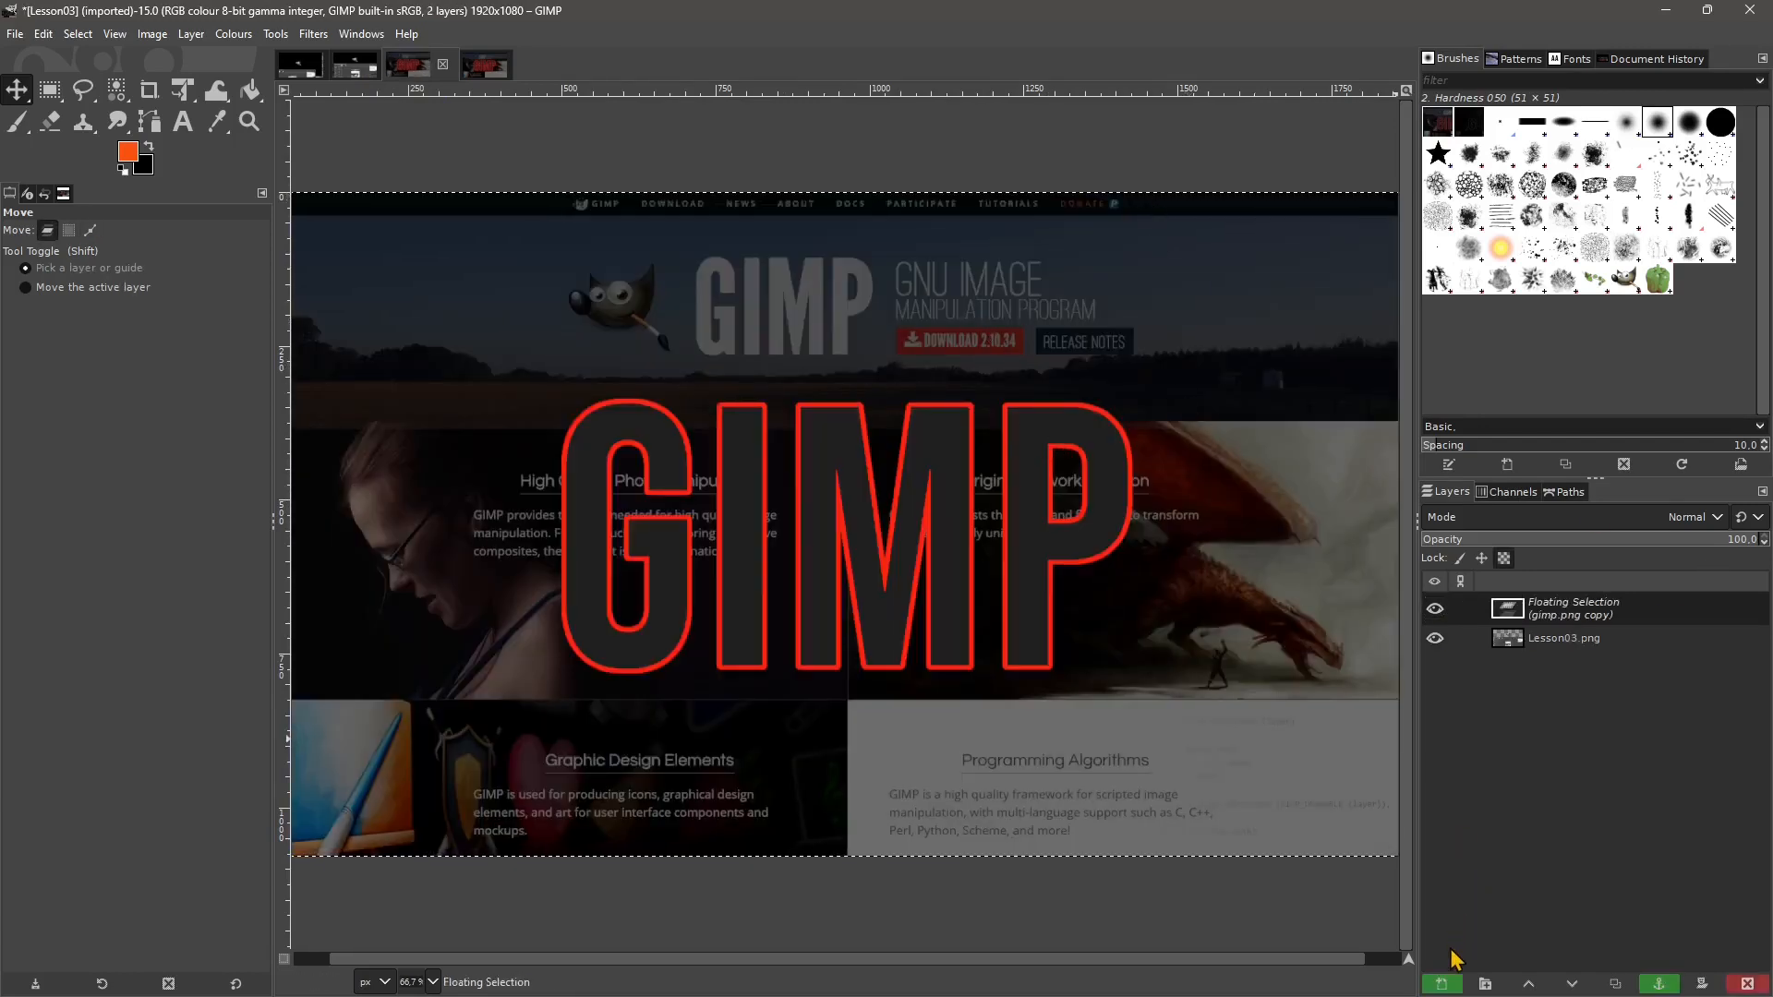
pyautogui.click(1443, 985)
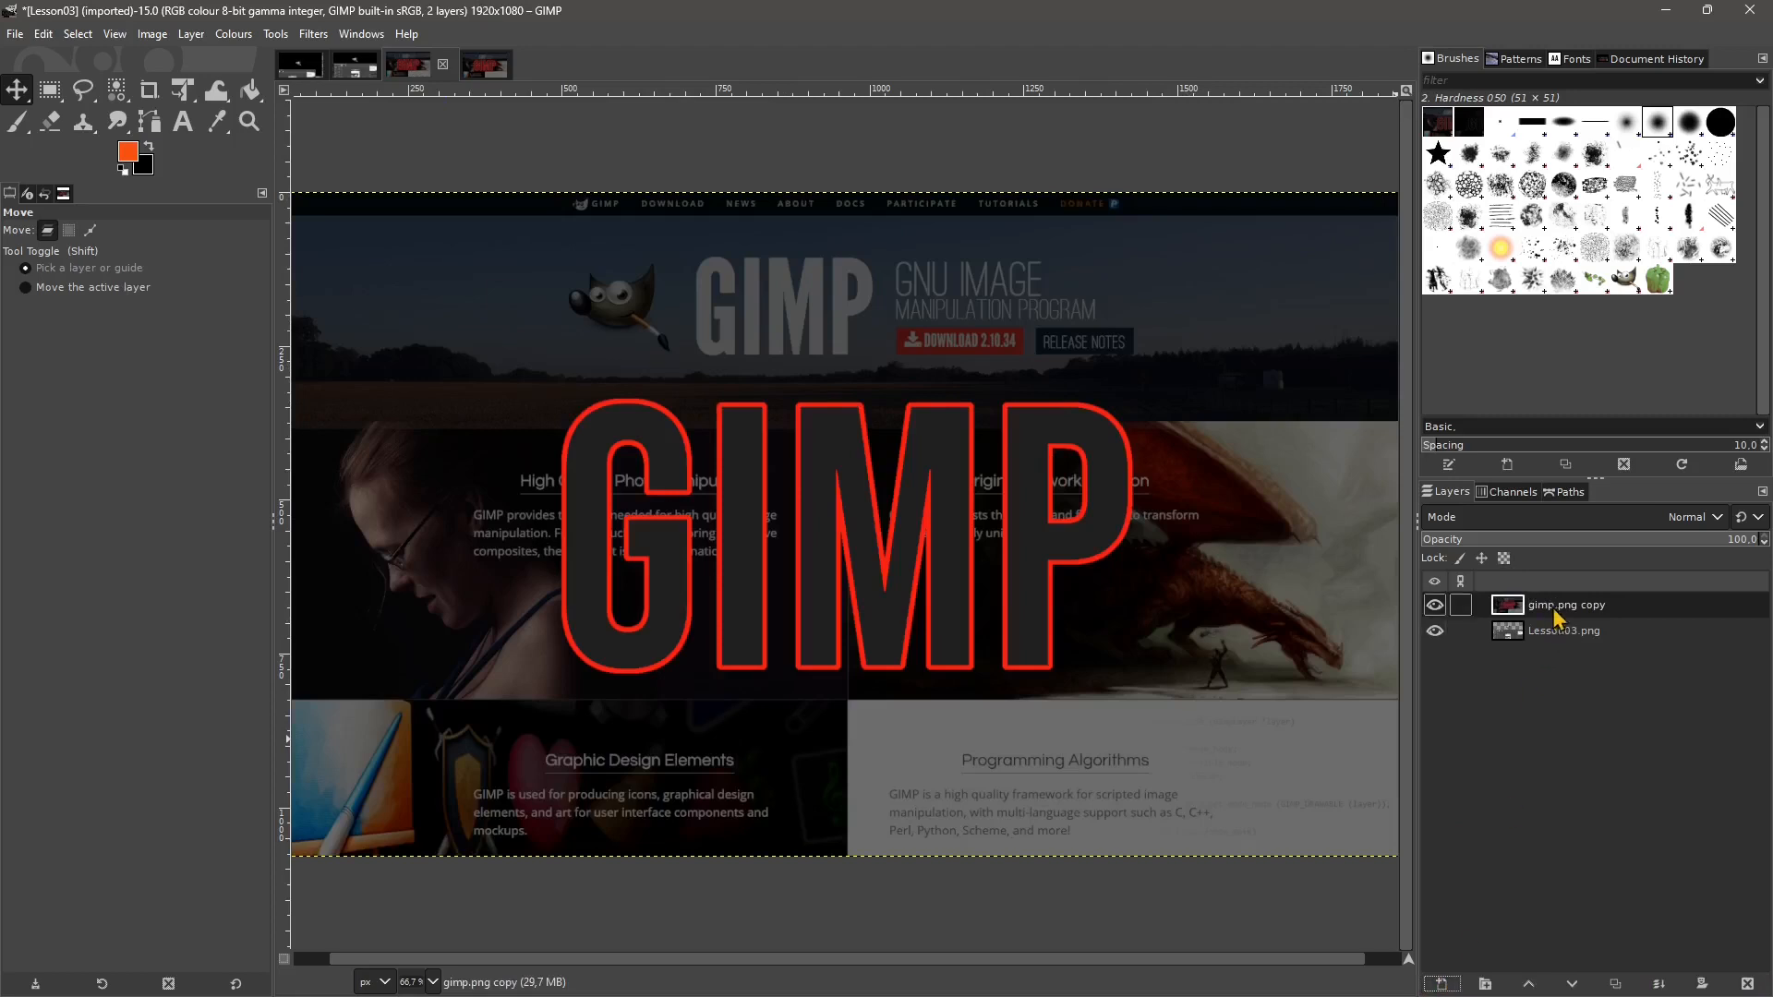
pyautogui.moveTo(1561, 609); pyautogui.dragTo(1561, 643)
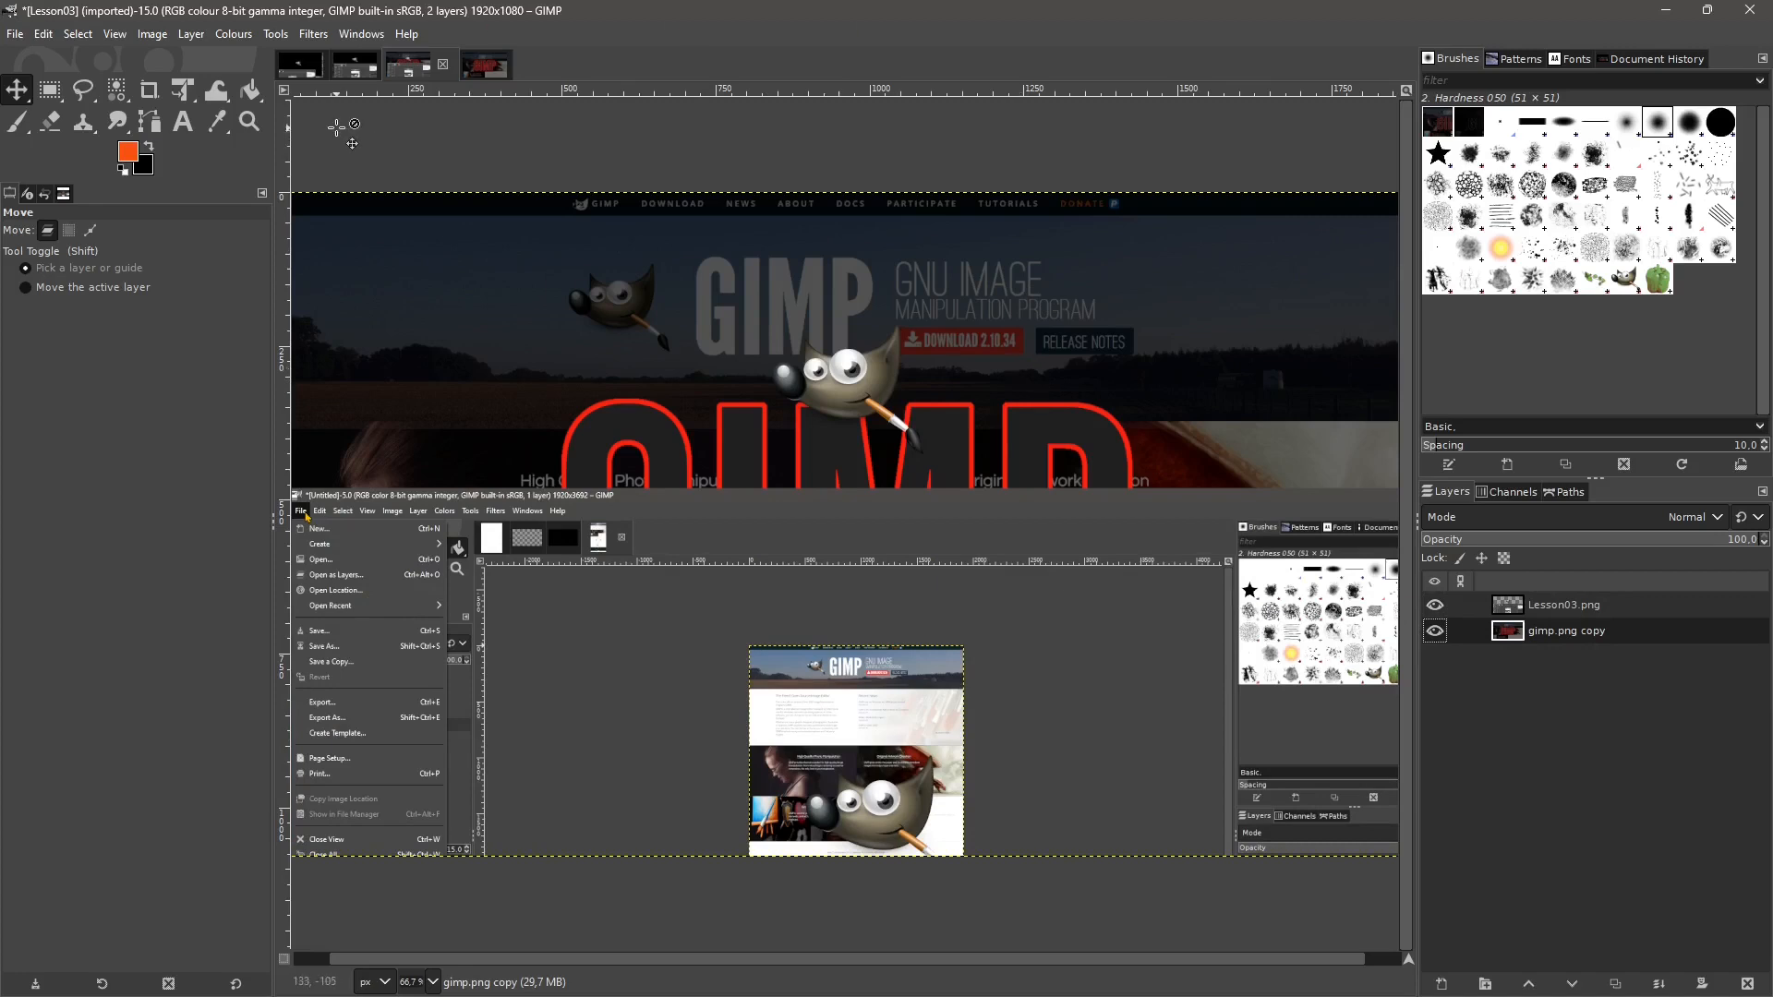
# Set the print page setup to A4 paper with landscape (Orizzontale) orientation.
pyautogui.click(14, 36)
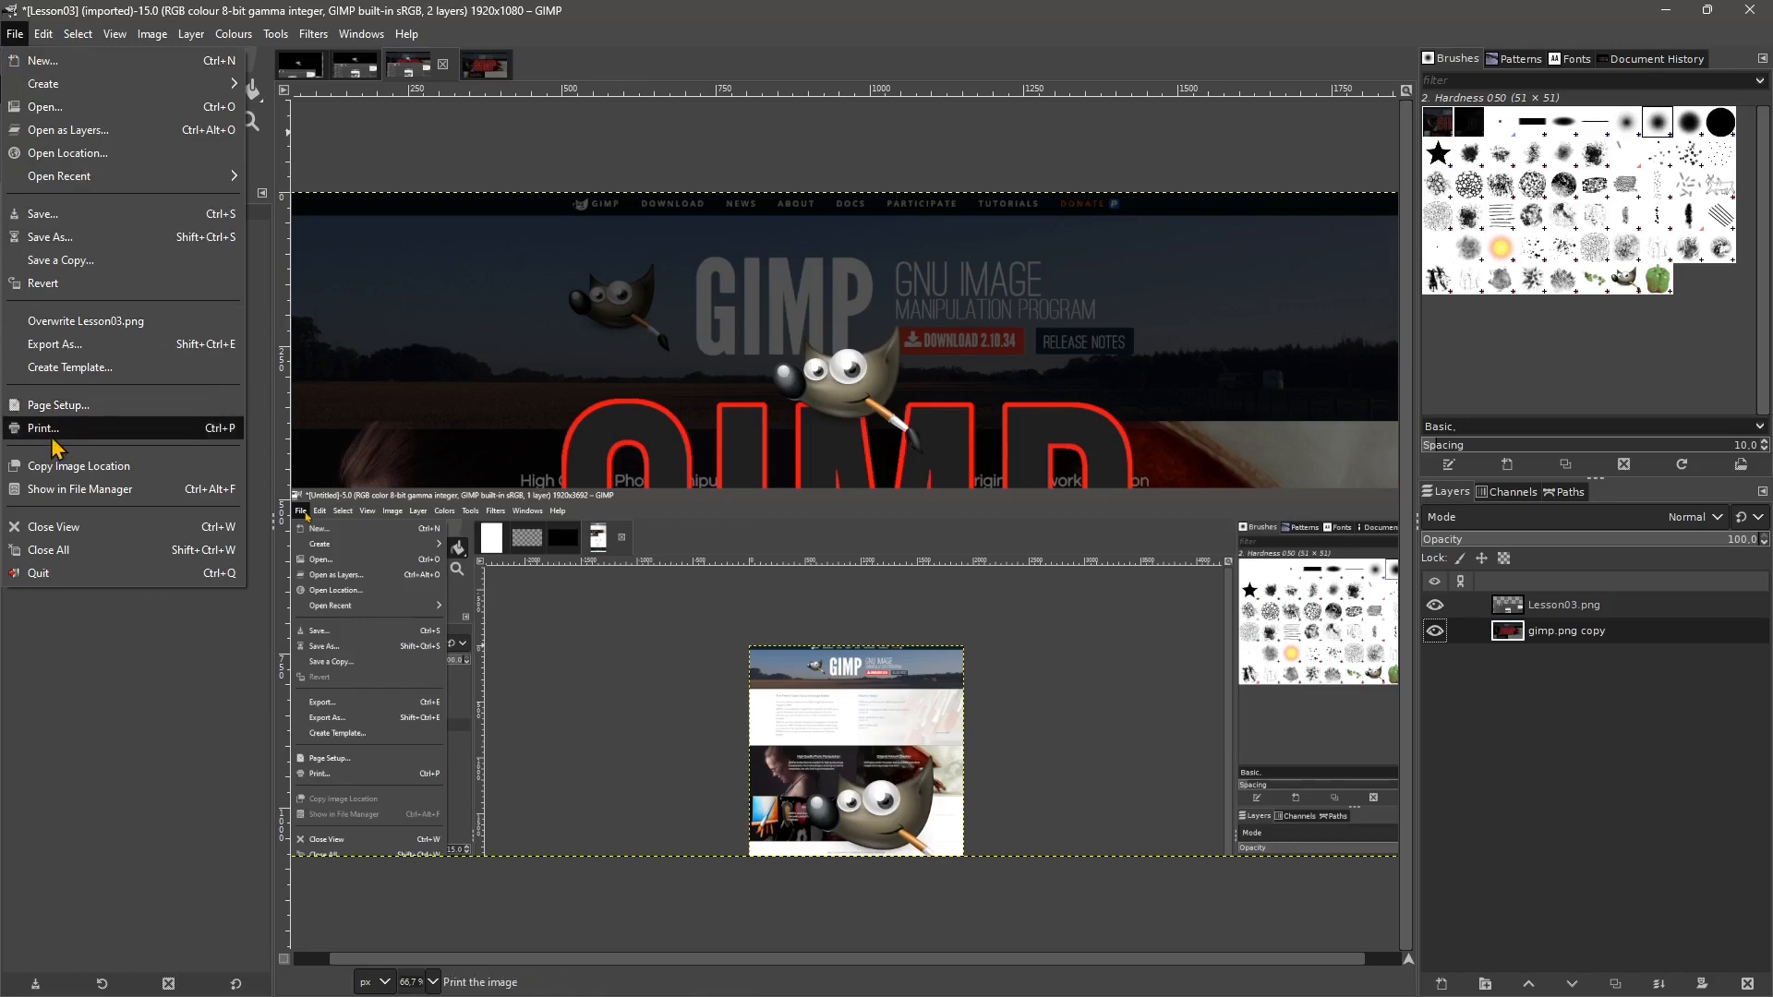
pyautogui.click(74, 406)
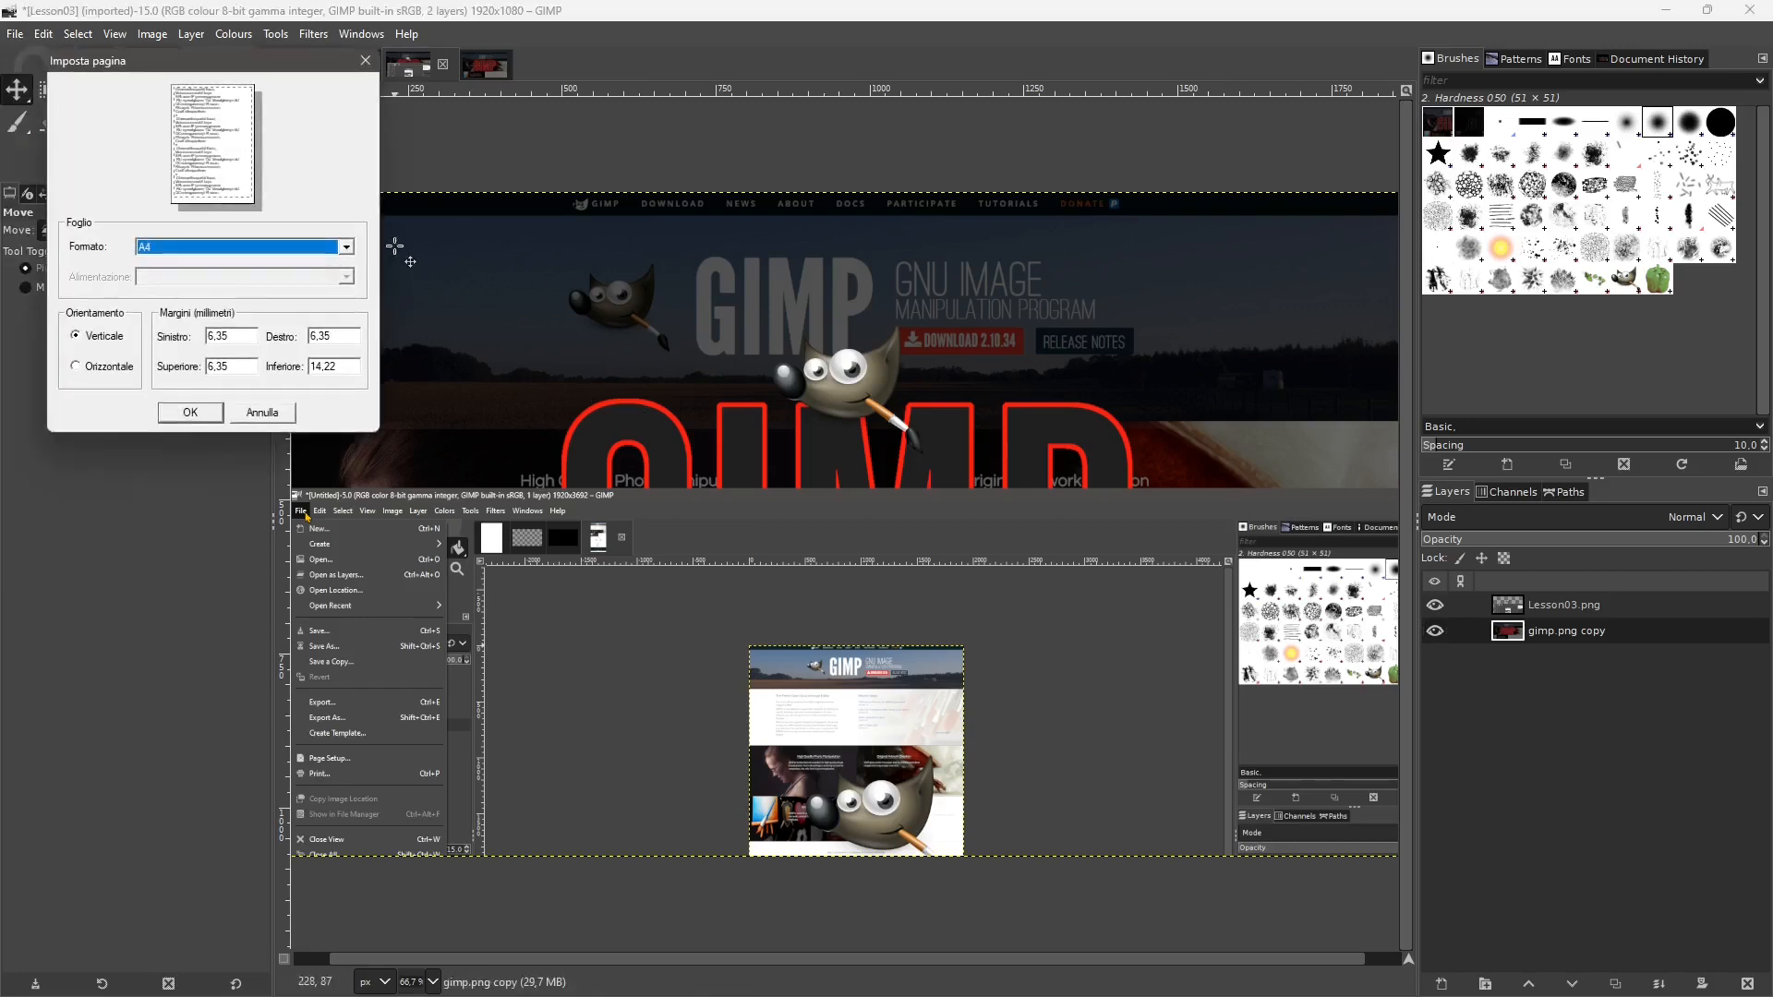
pyautogui.moveTo(170, 63); pyautogui.dragTo(685, 209)
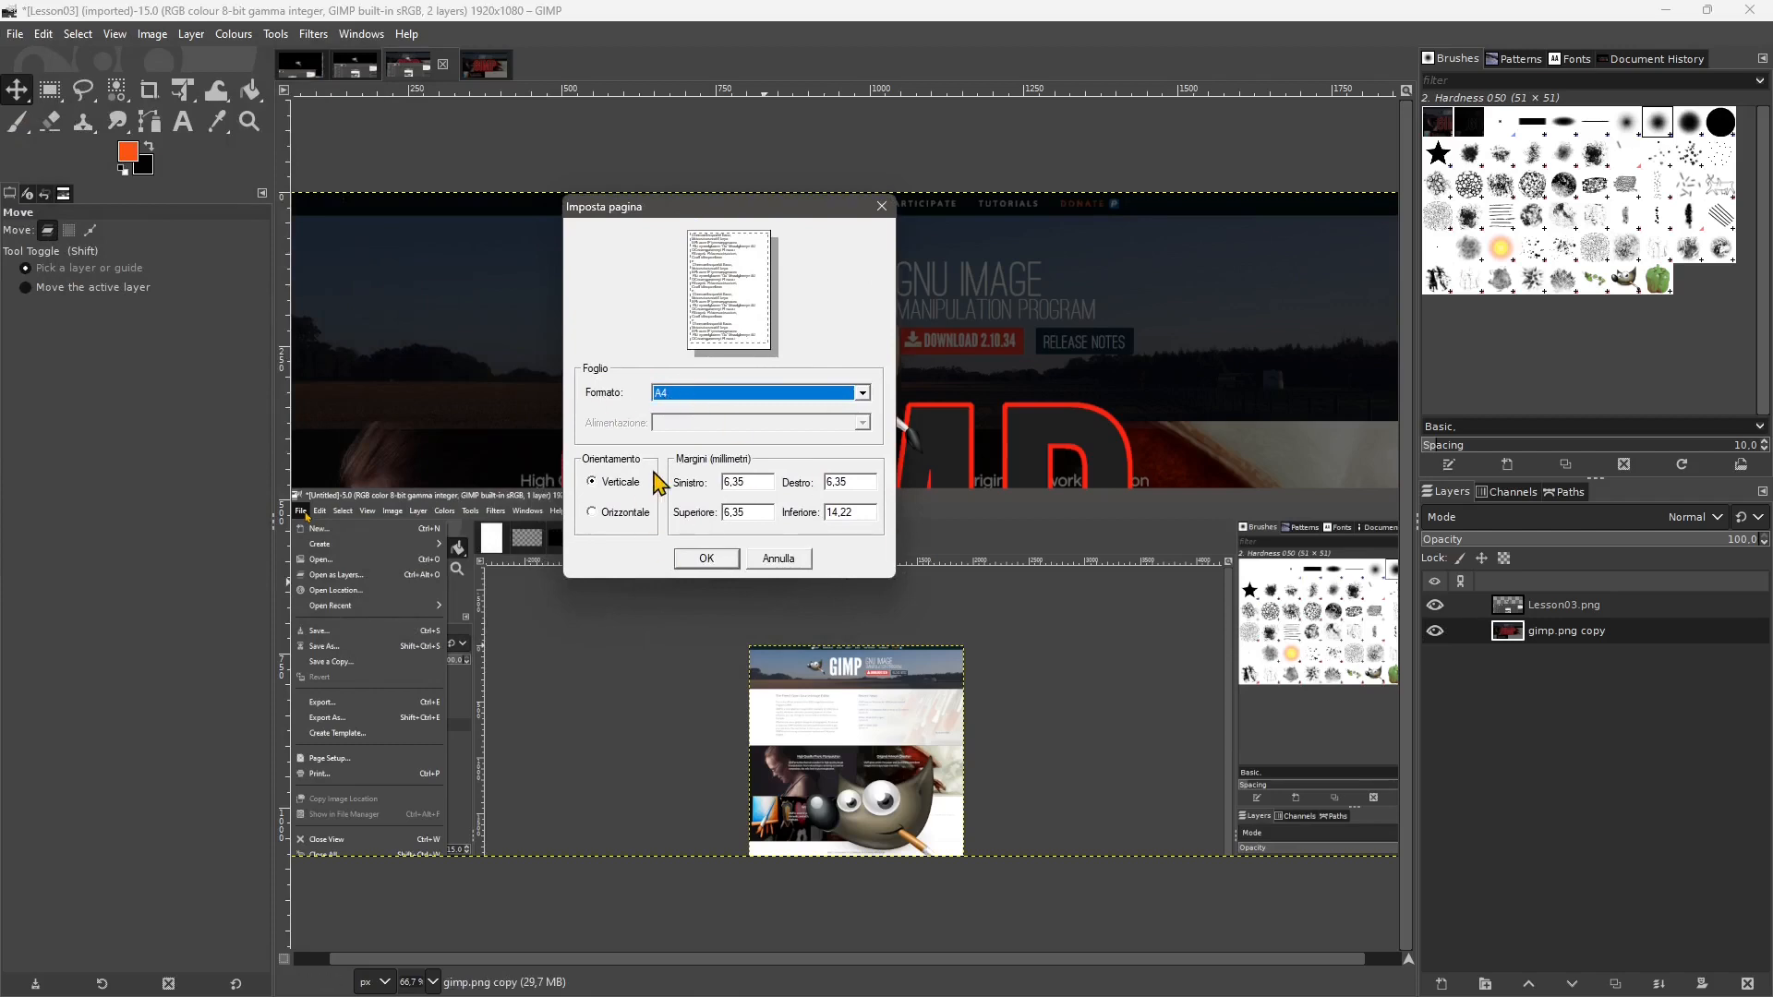
pyautogui.click(627, 516)
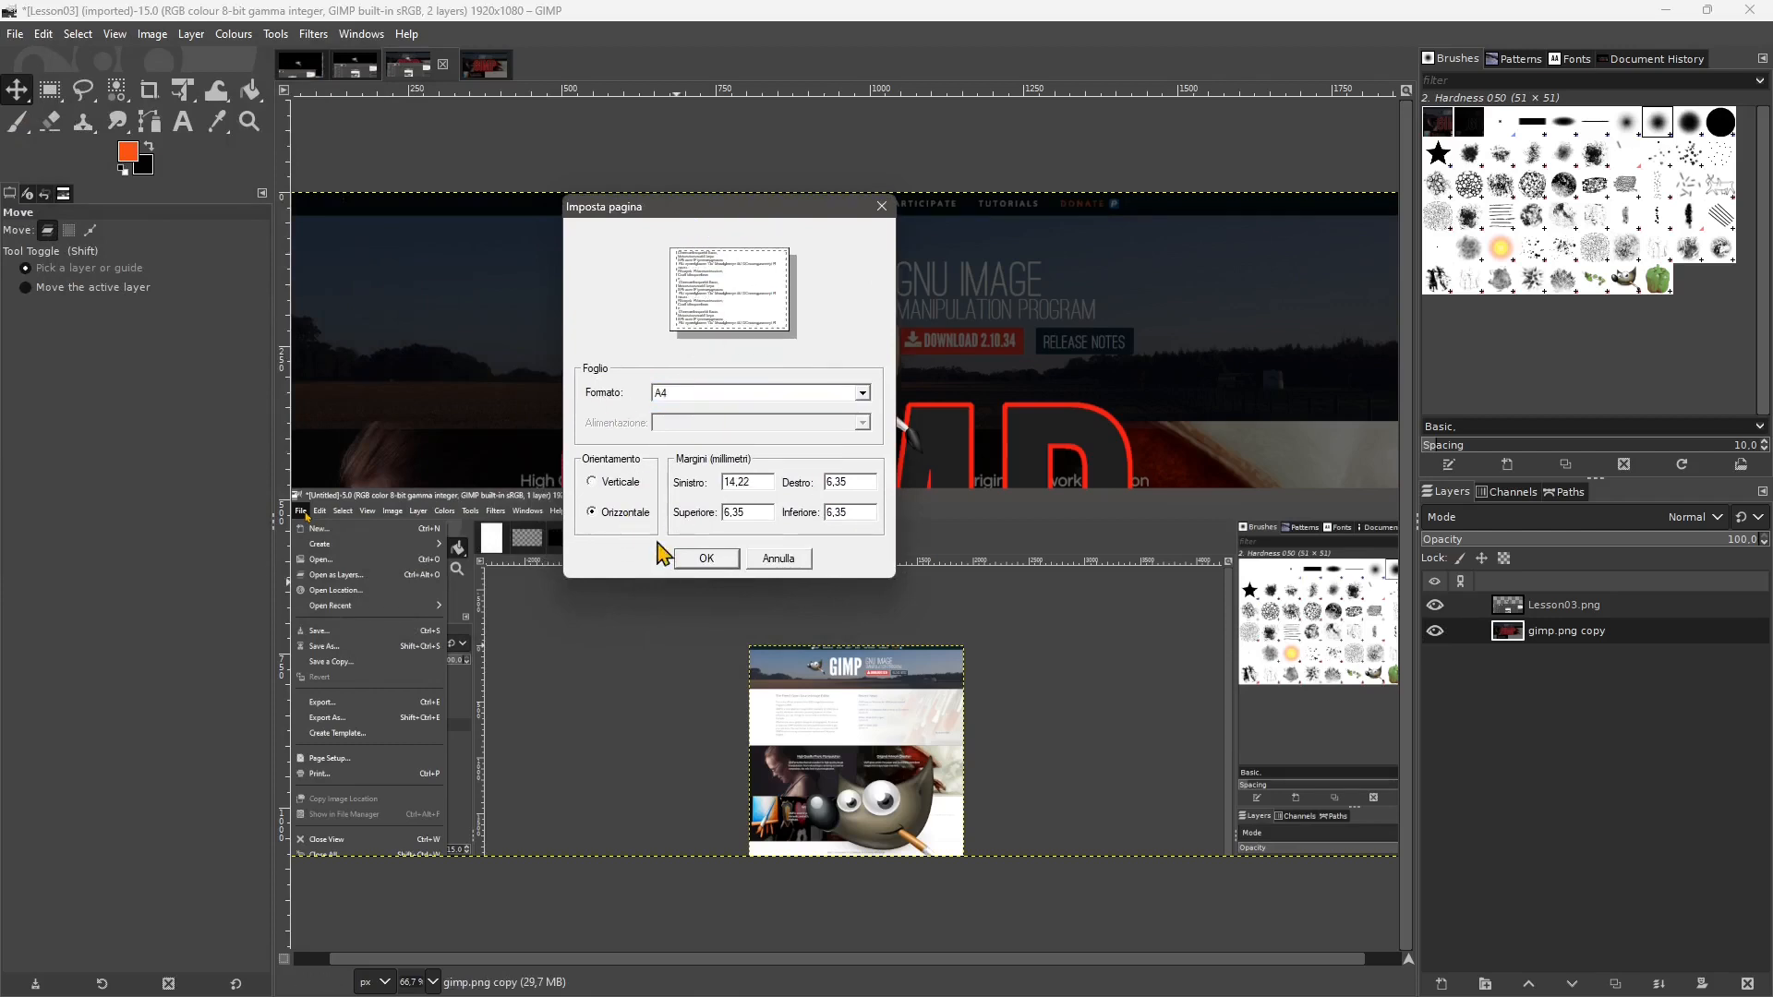
pyautogui.click(617, 483)
pyautogui.click(615, 513)
pyautogui.click(685, 558)
# Print the image with Microsoft Print to PDF and save the output as Lesson03 in the Assets folder.
pyautogui.click(16, 35)
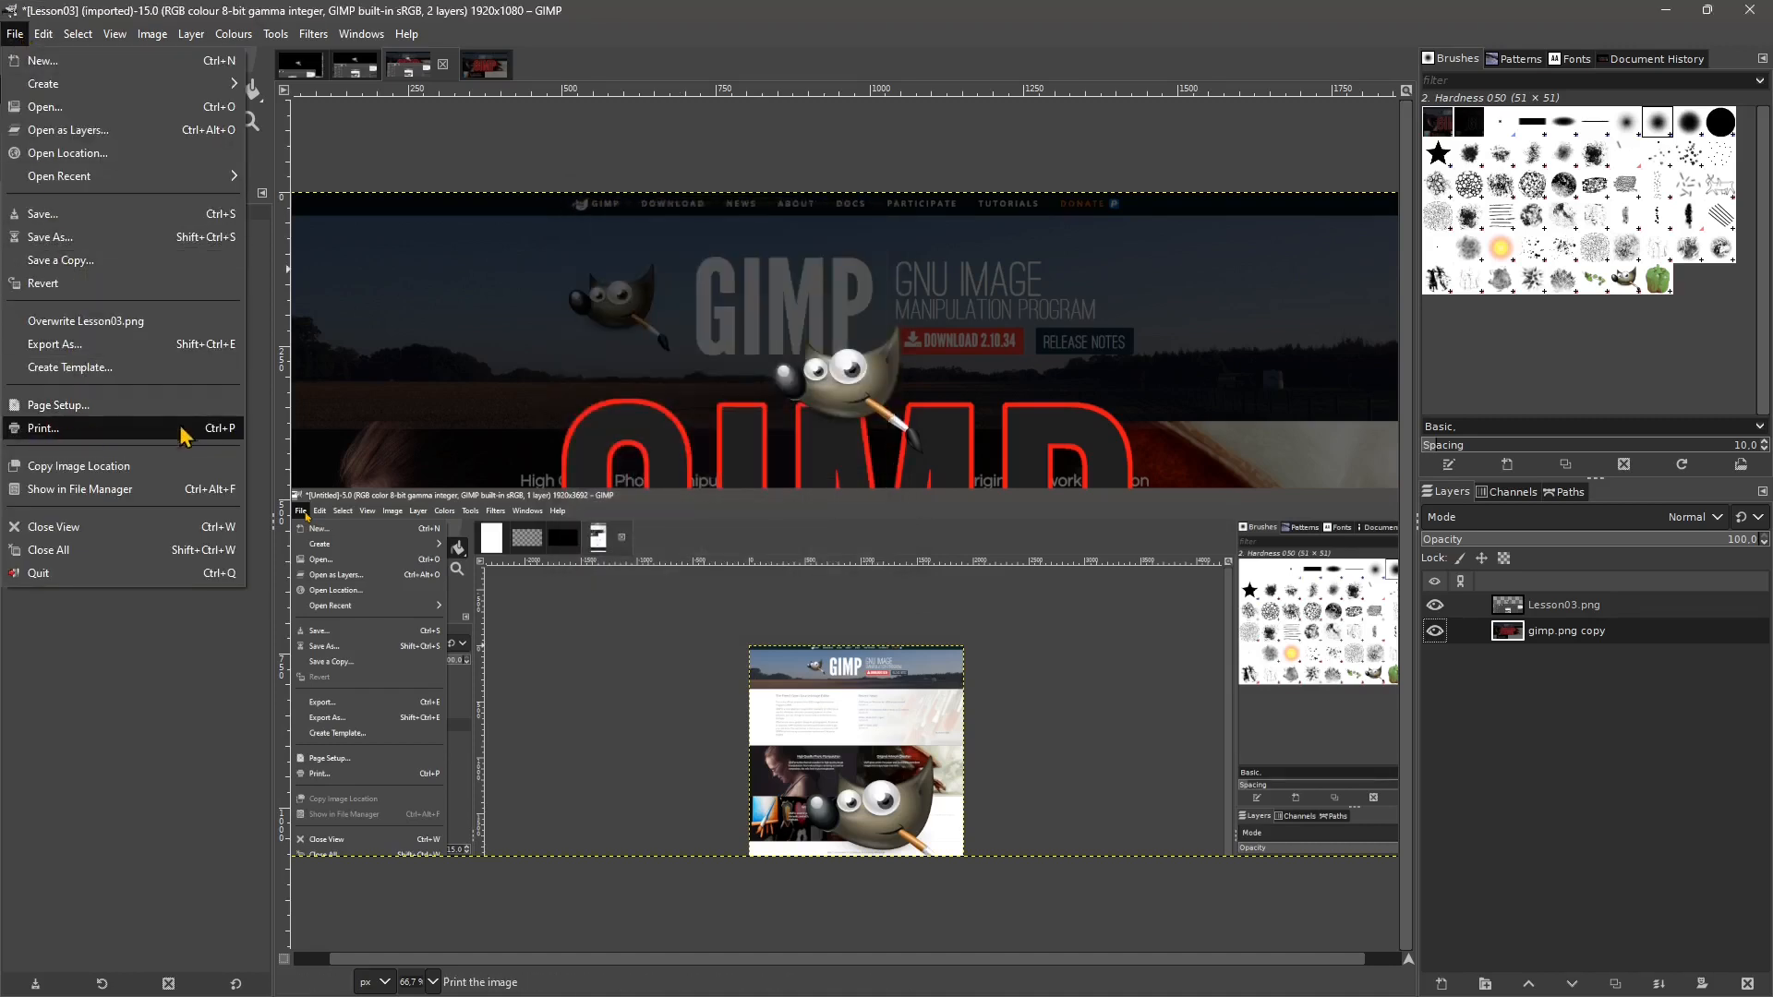
pyautogui.click(79, 430)
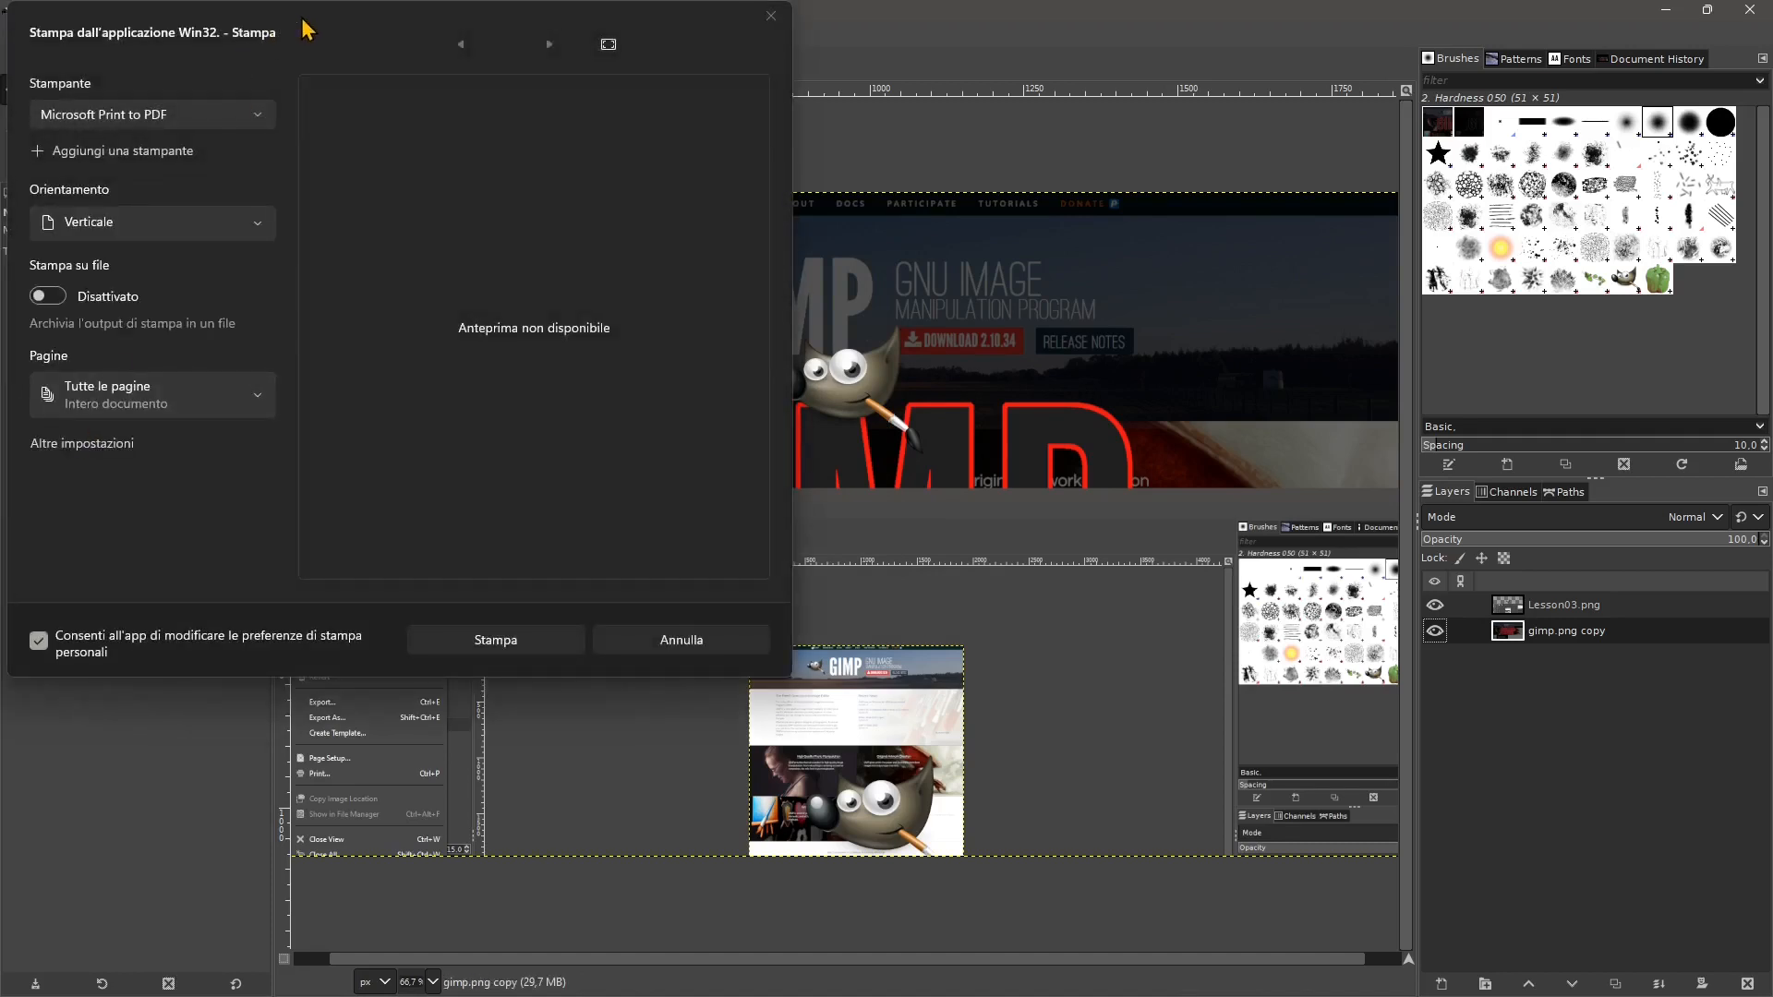
pyautogui.moveTo(308, 30); pyautogui.dragTo(709, 147)
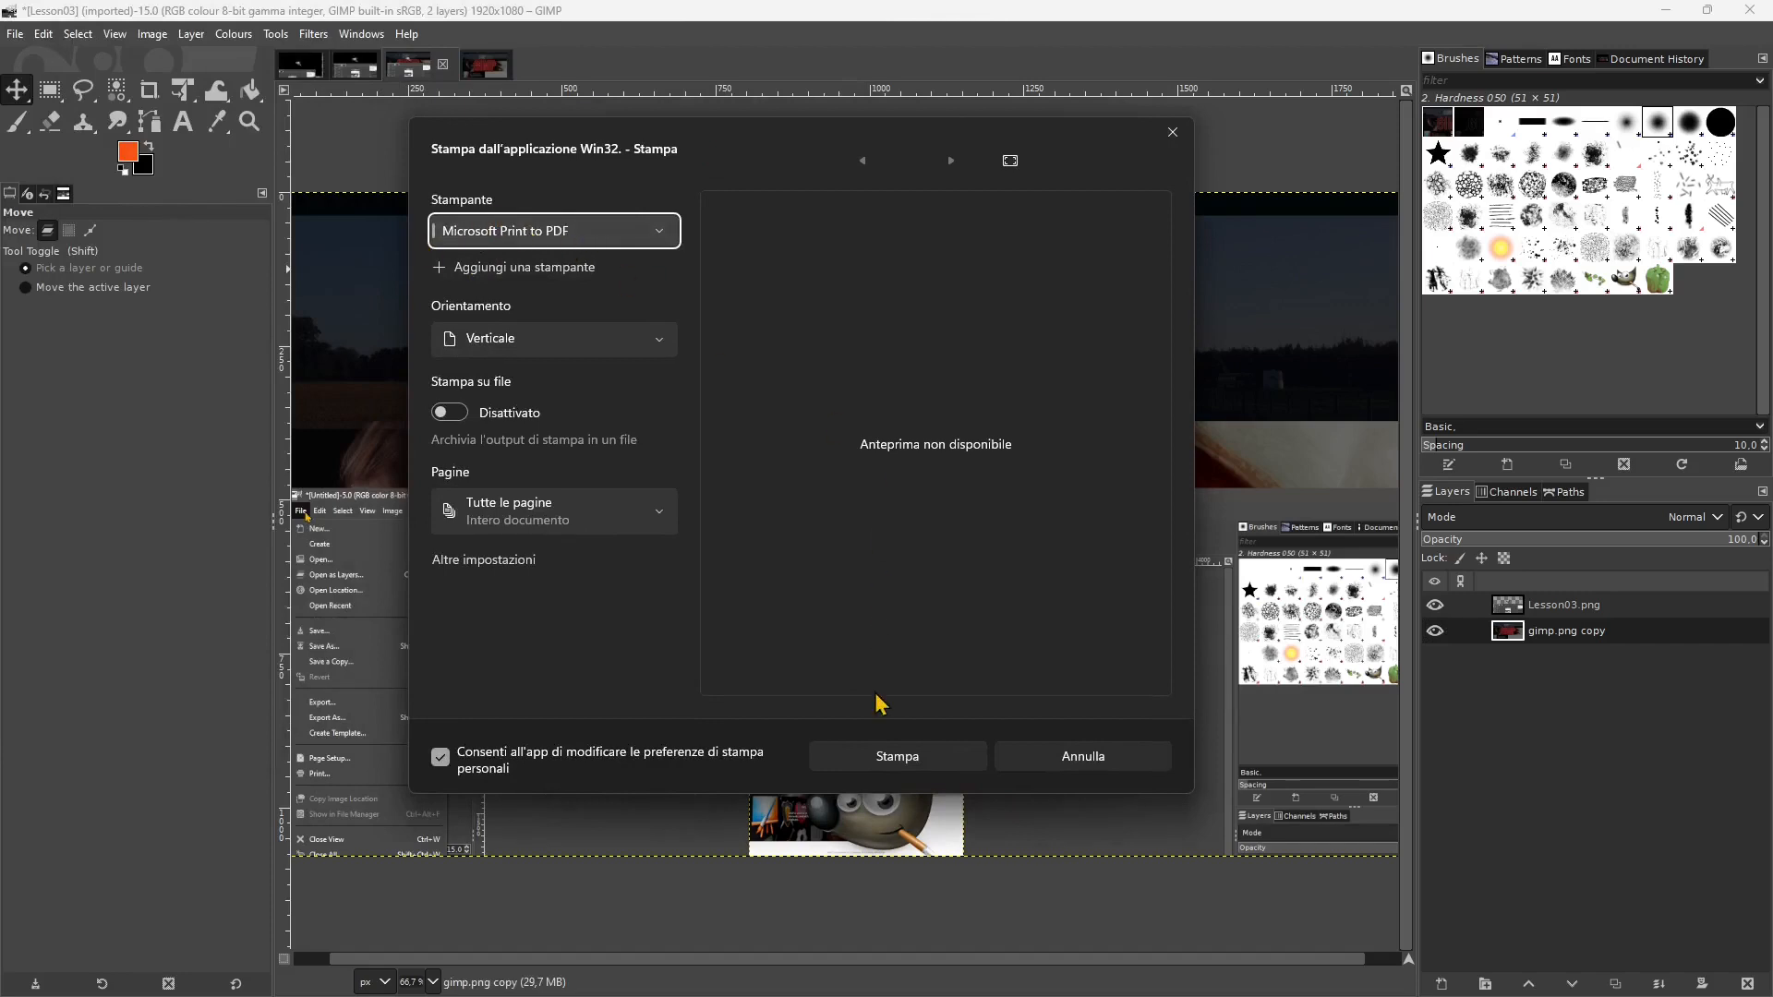
pyautogui.click(874, 761)
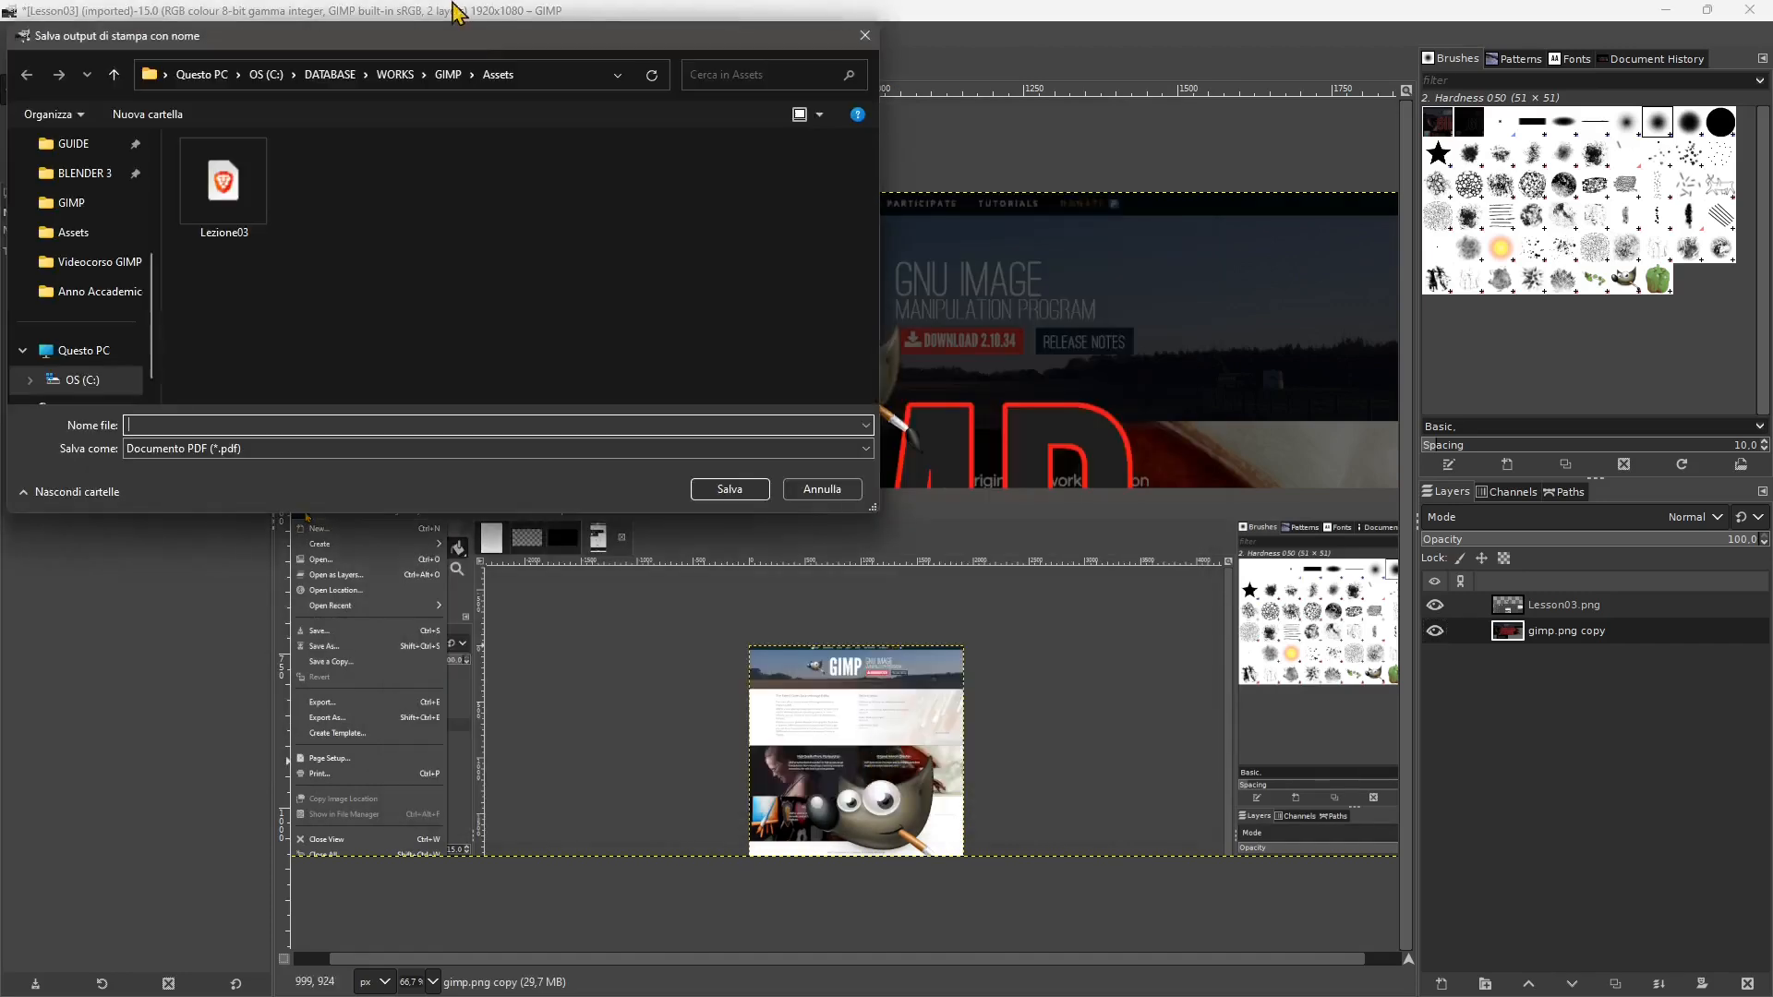
pyautogui.moveTo(444, 51); pyautogui.dragTo(654, 150)
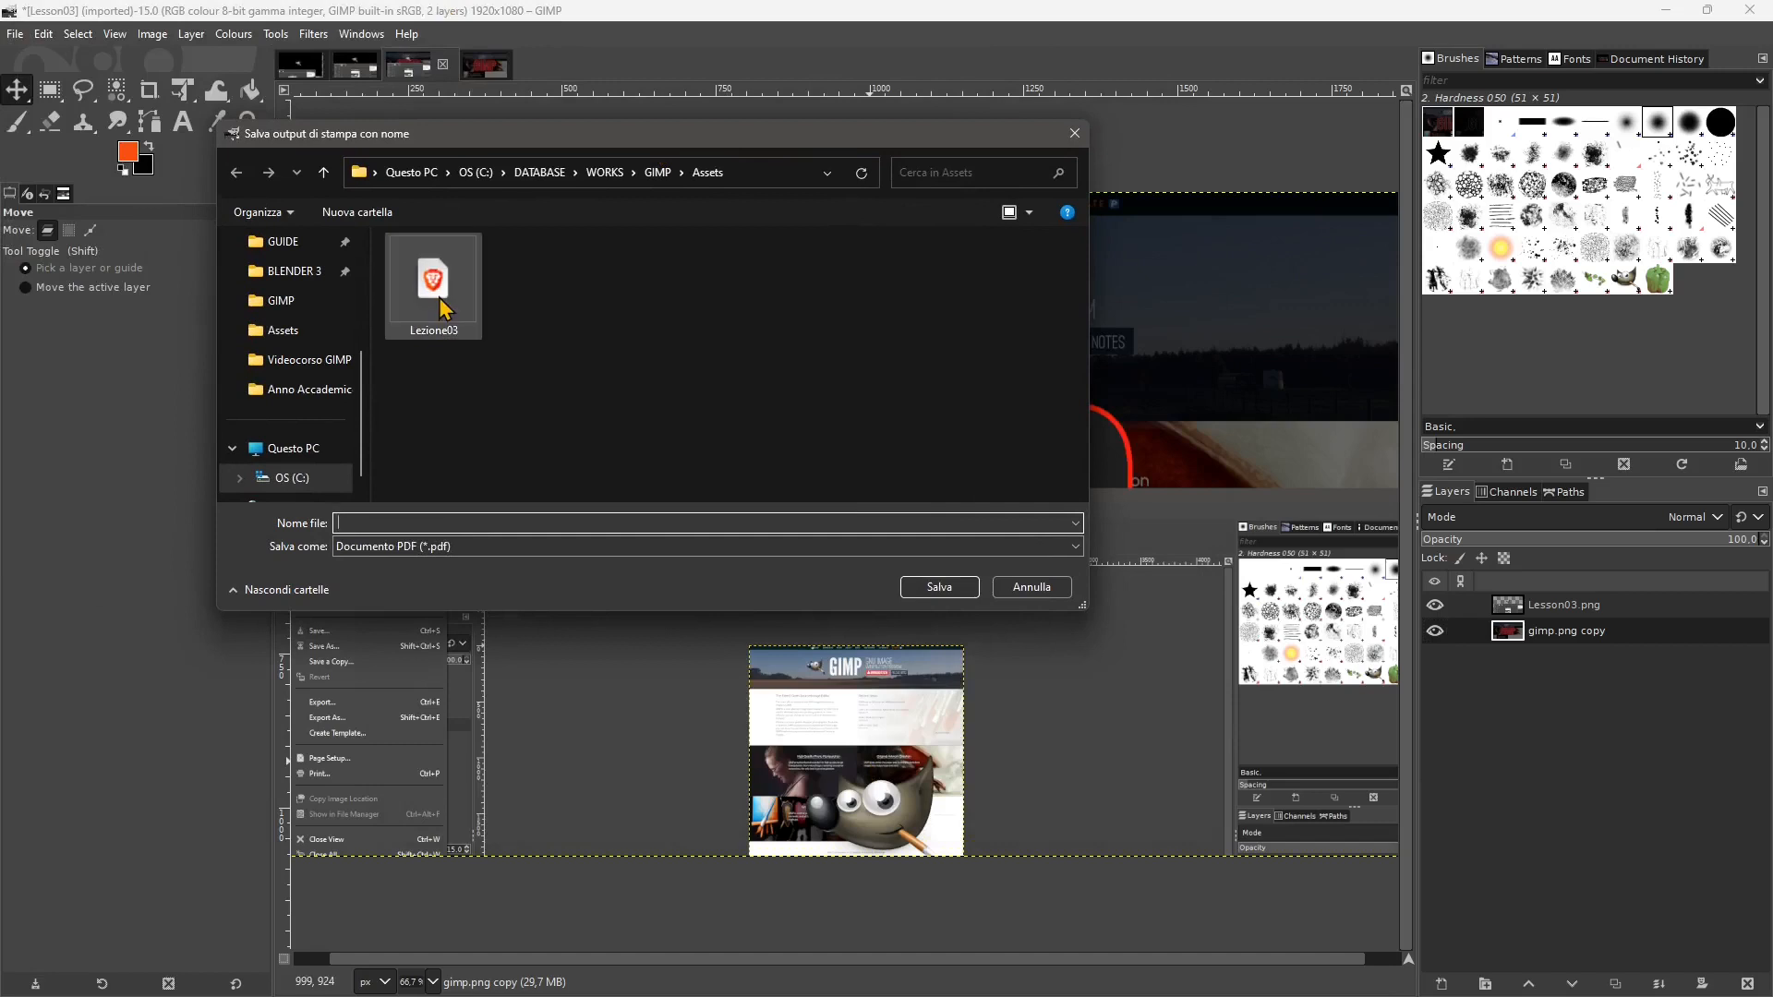
pyautogui.write('Lesson')
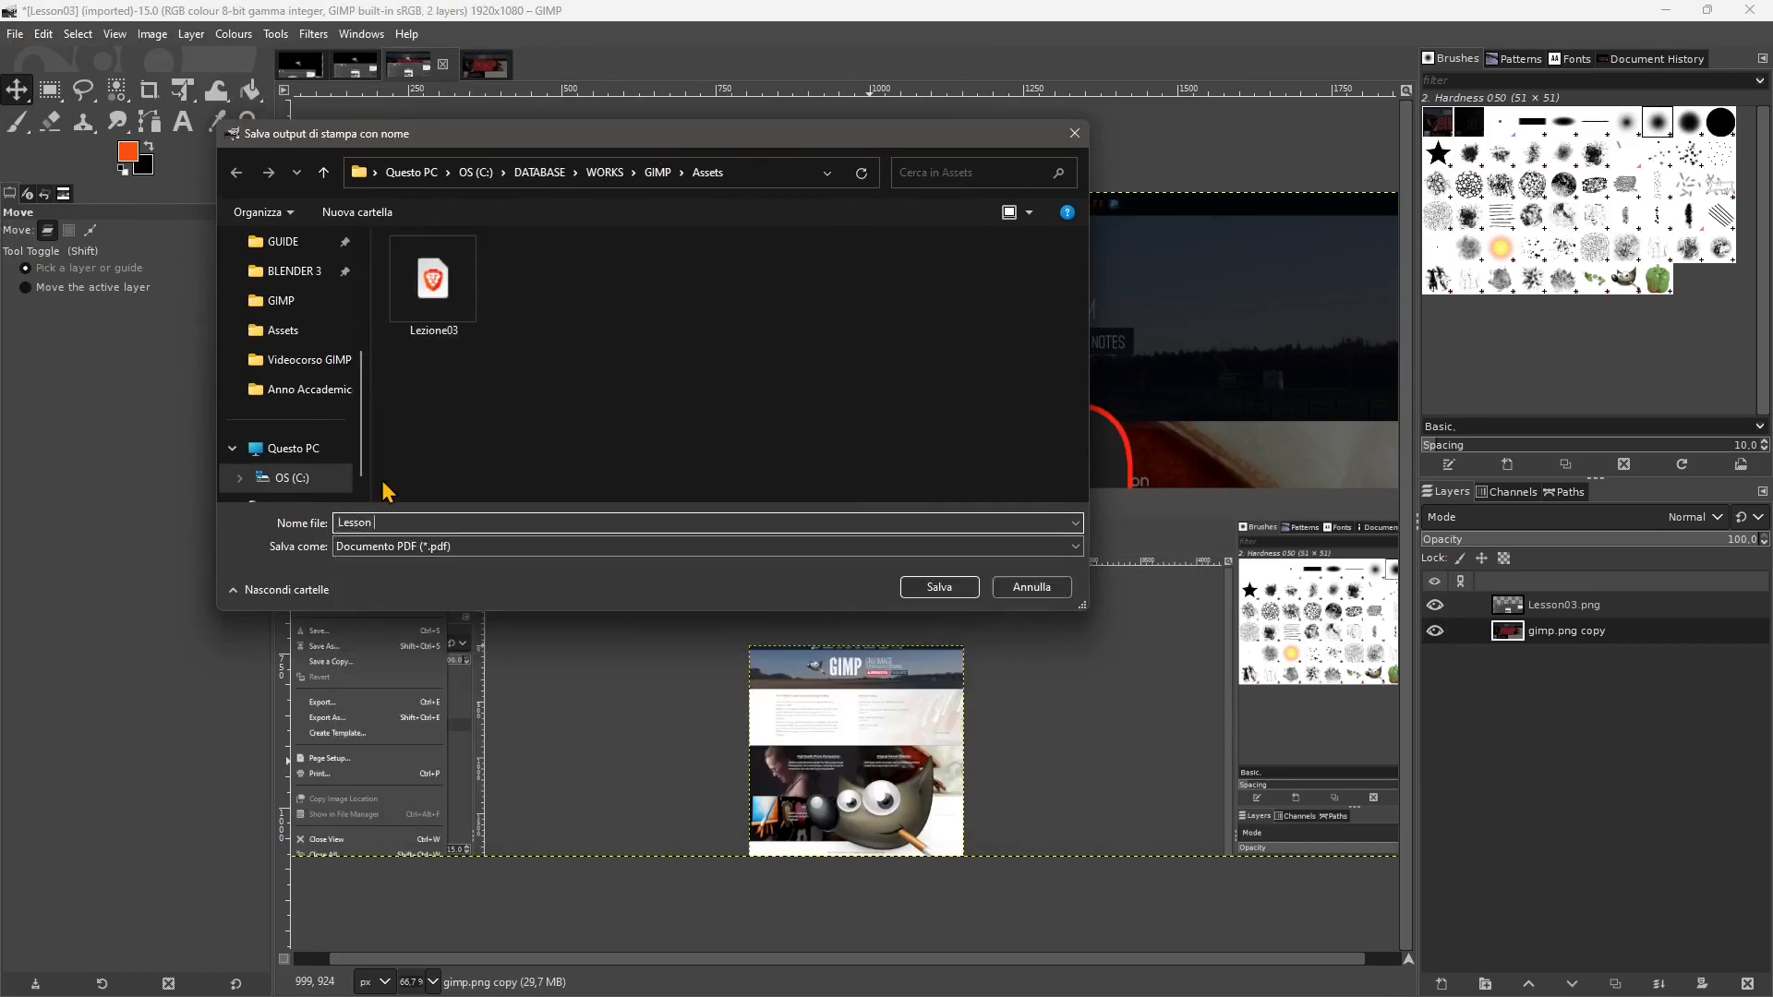
pyautogui.press('BackSpace')
pyautogui.write('03')
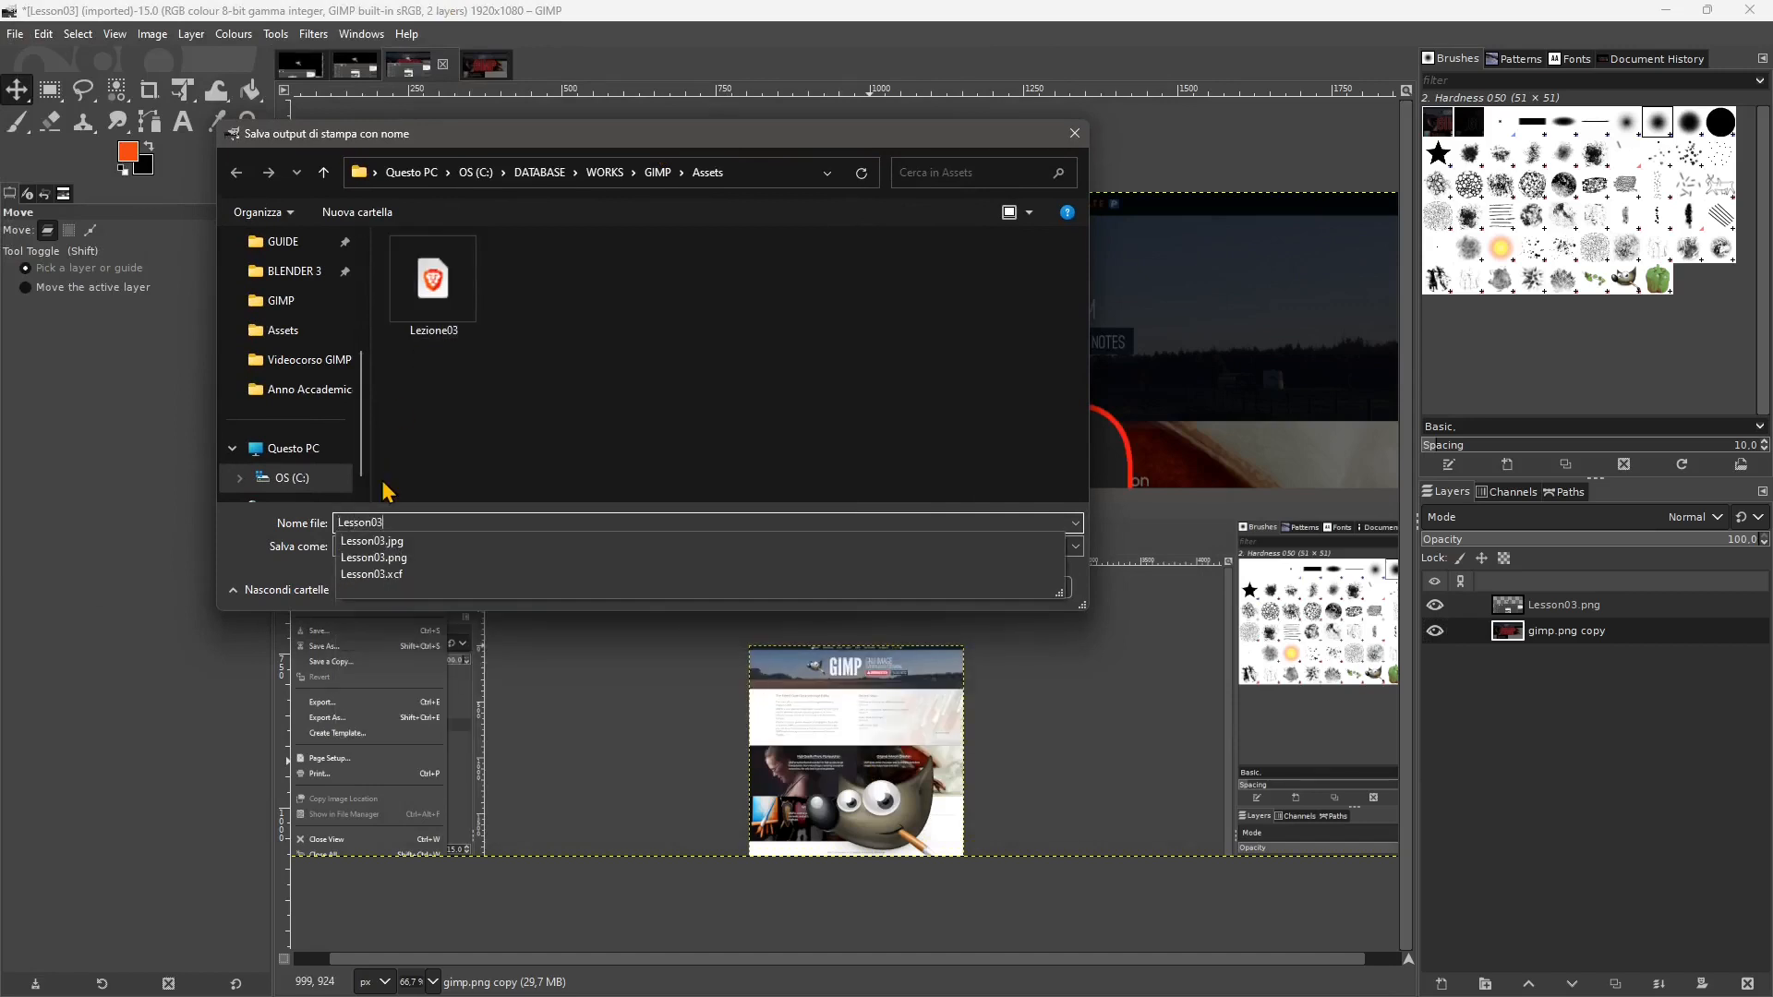
pyautogui.click(951, 591)
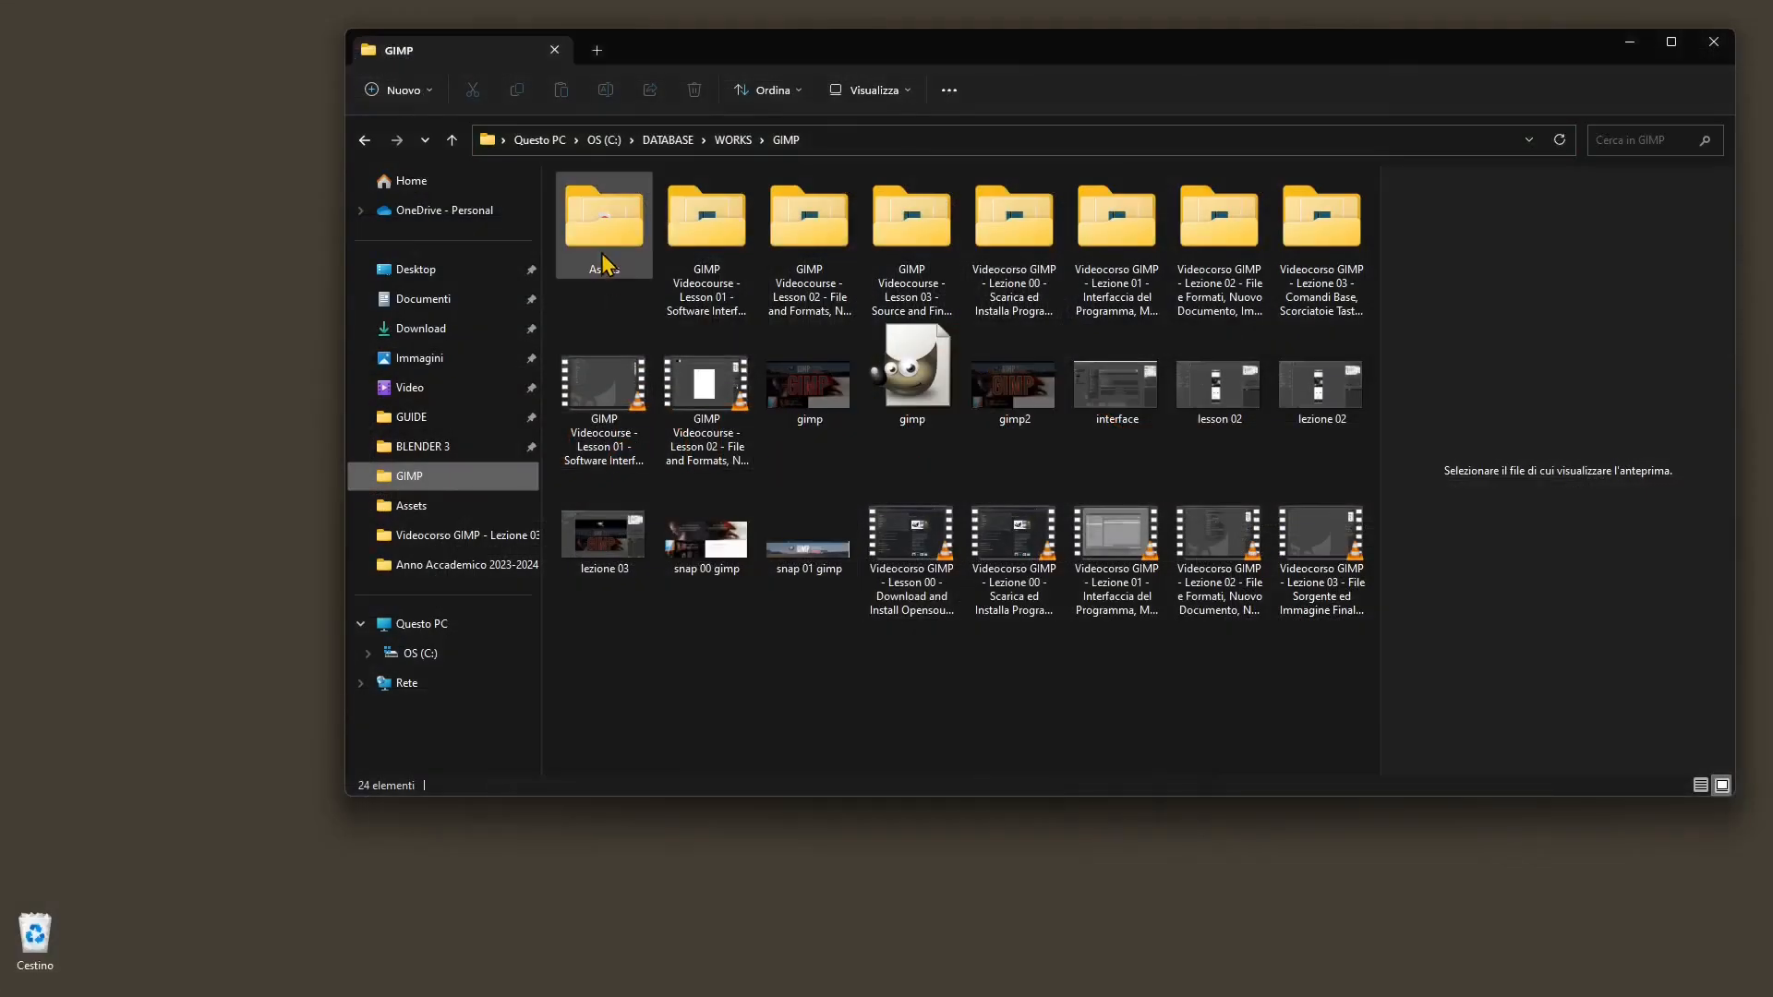
# In File Explorer, open the Assets folder and compare the previews of the Lesson03 PDF, PNG and JPEG files.
pyautogui.doubleClick(602, 251)
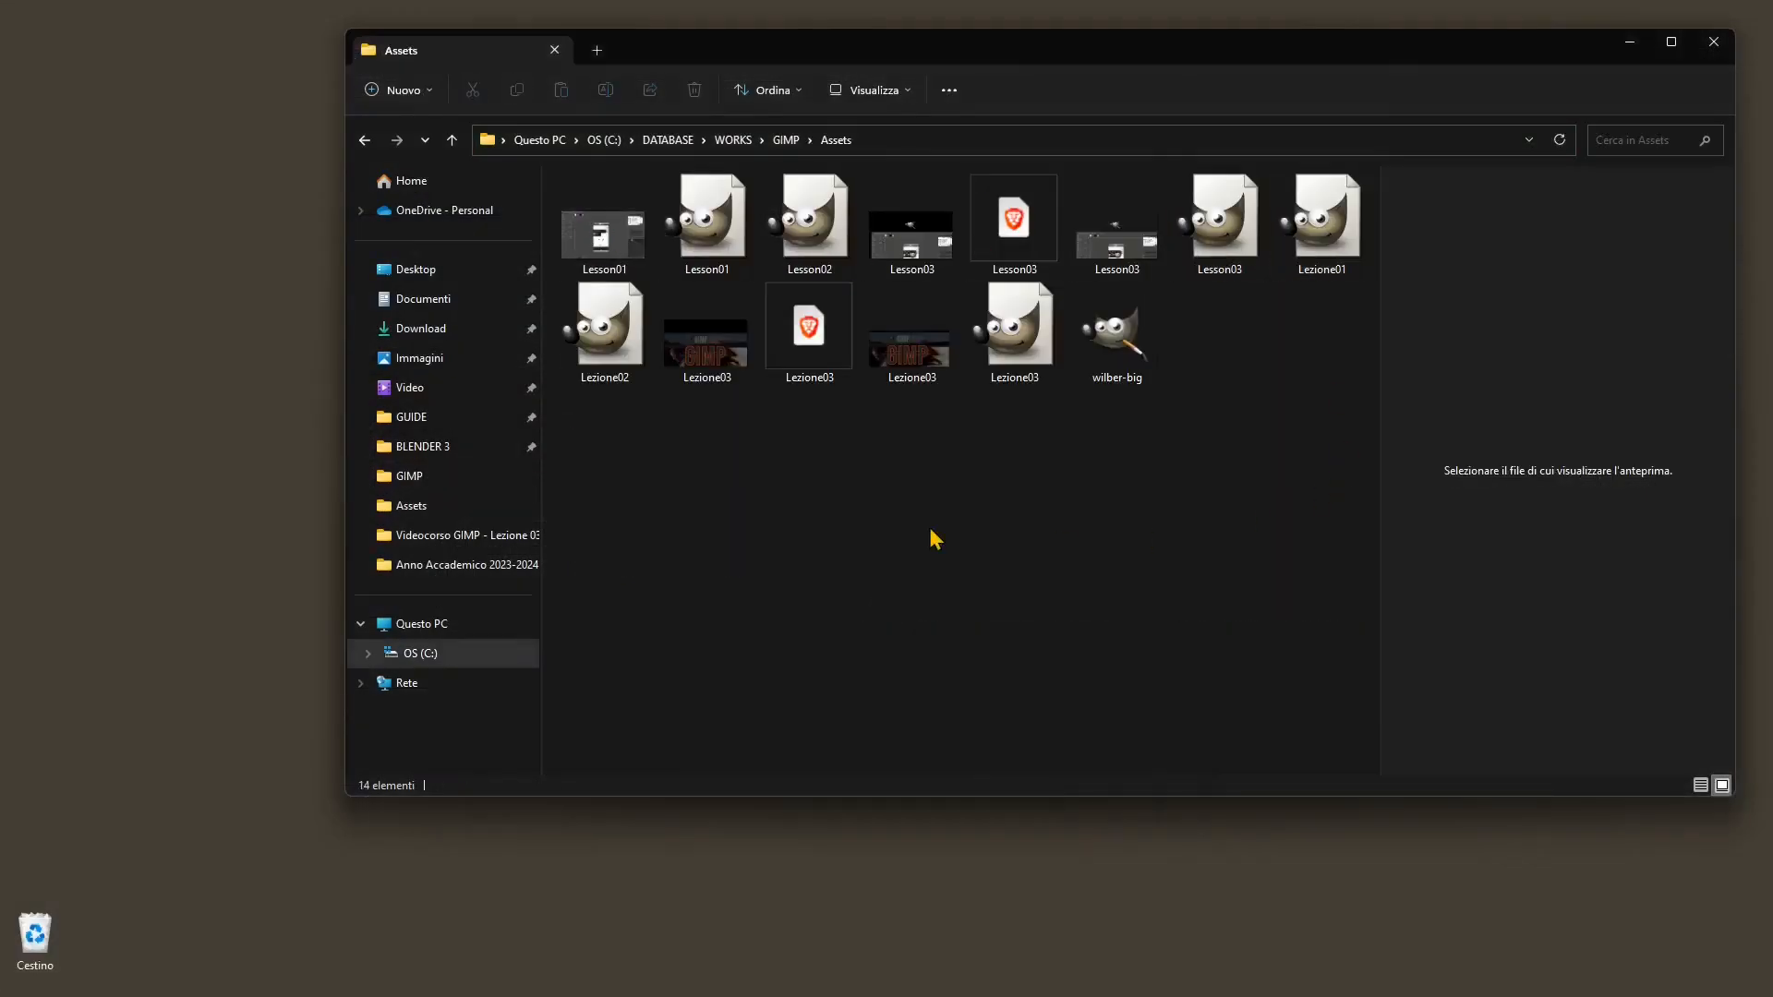
pyautogui.click(1014, 256)
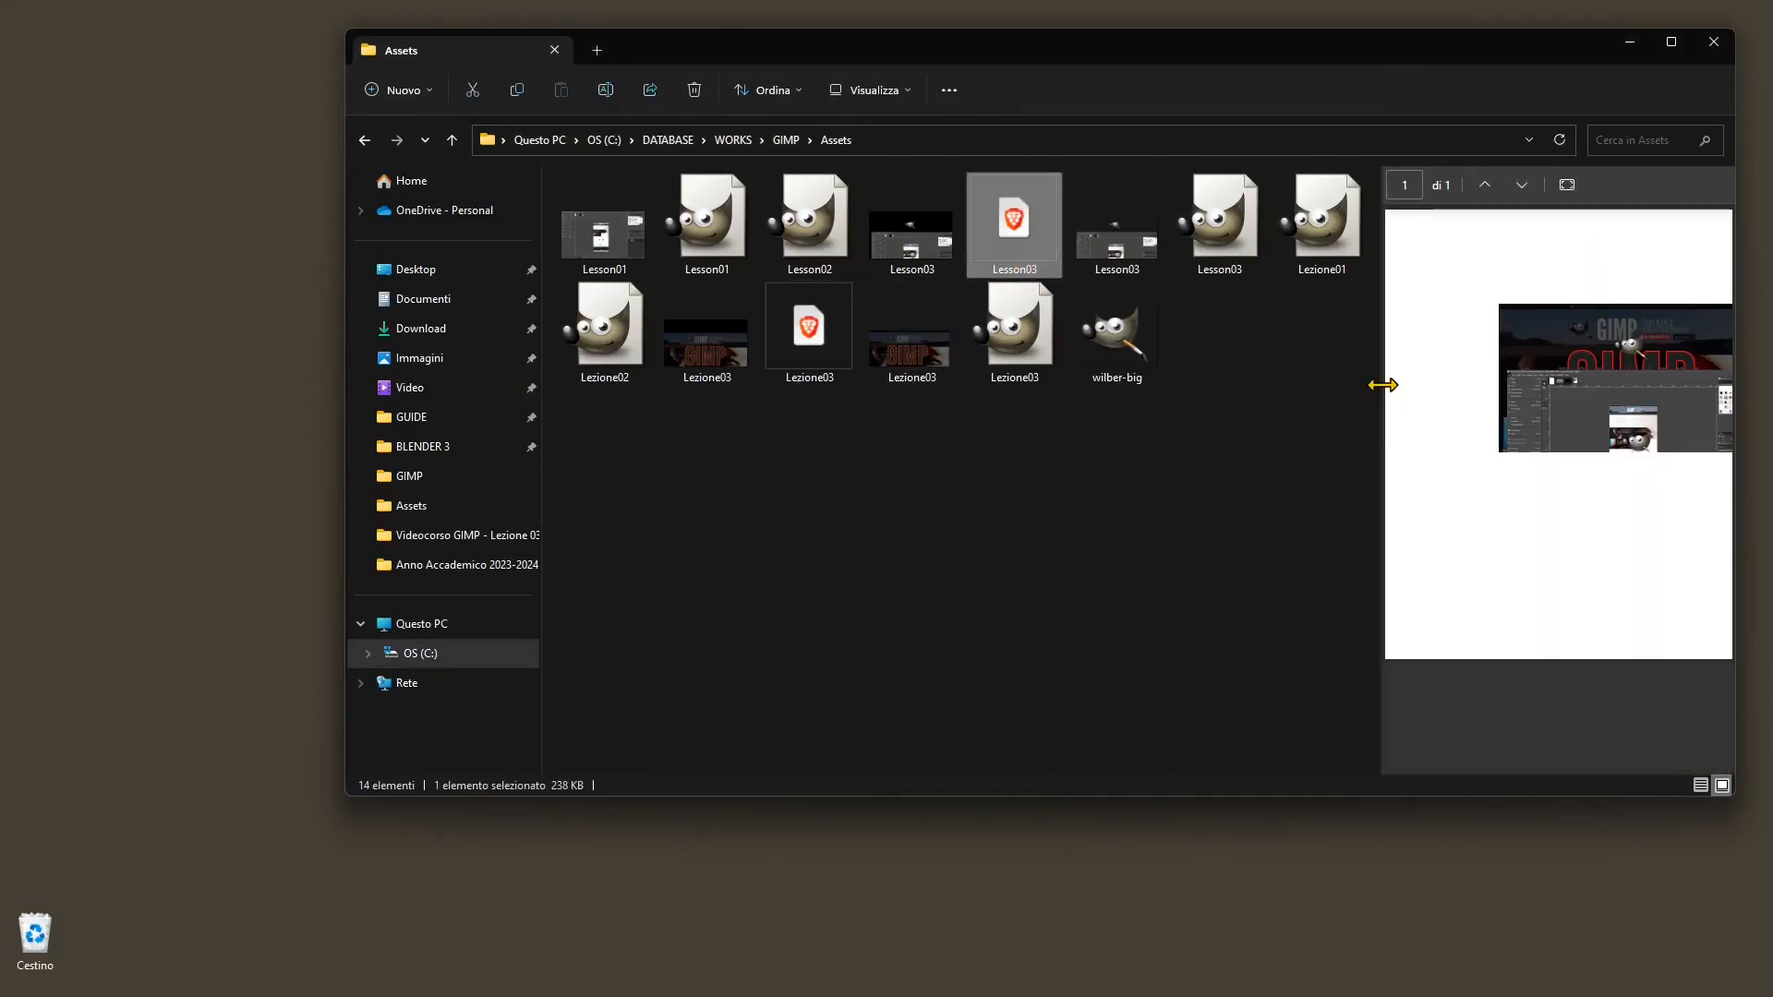
pyautogui.moveTo(1383, 384); pyautogui.dragTo(1280, 452)
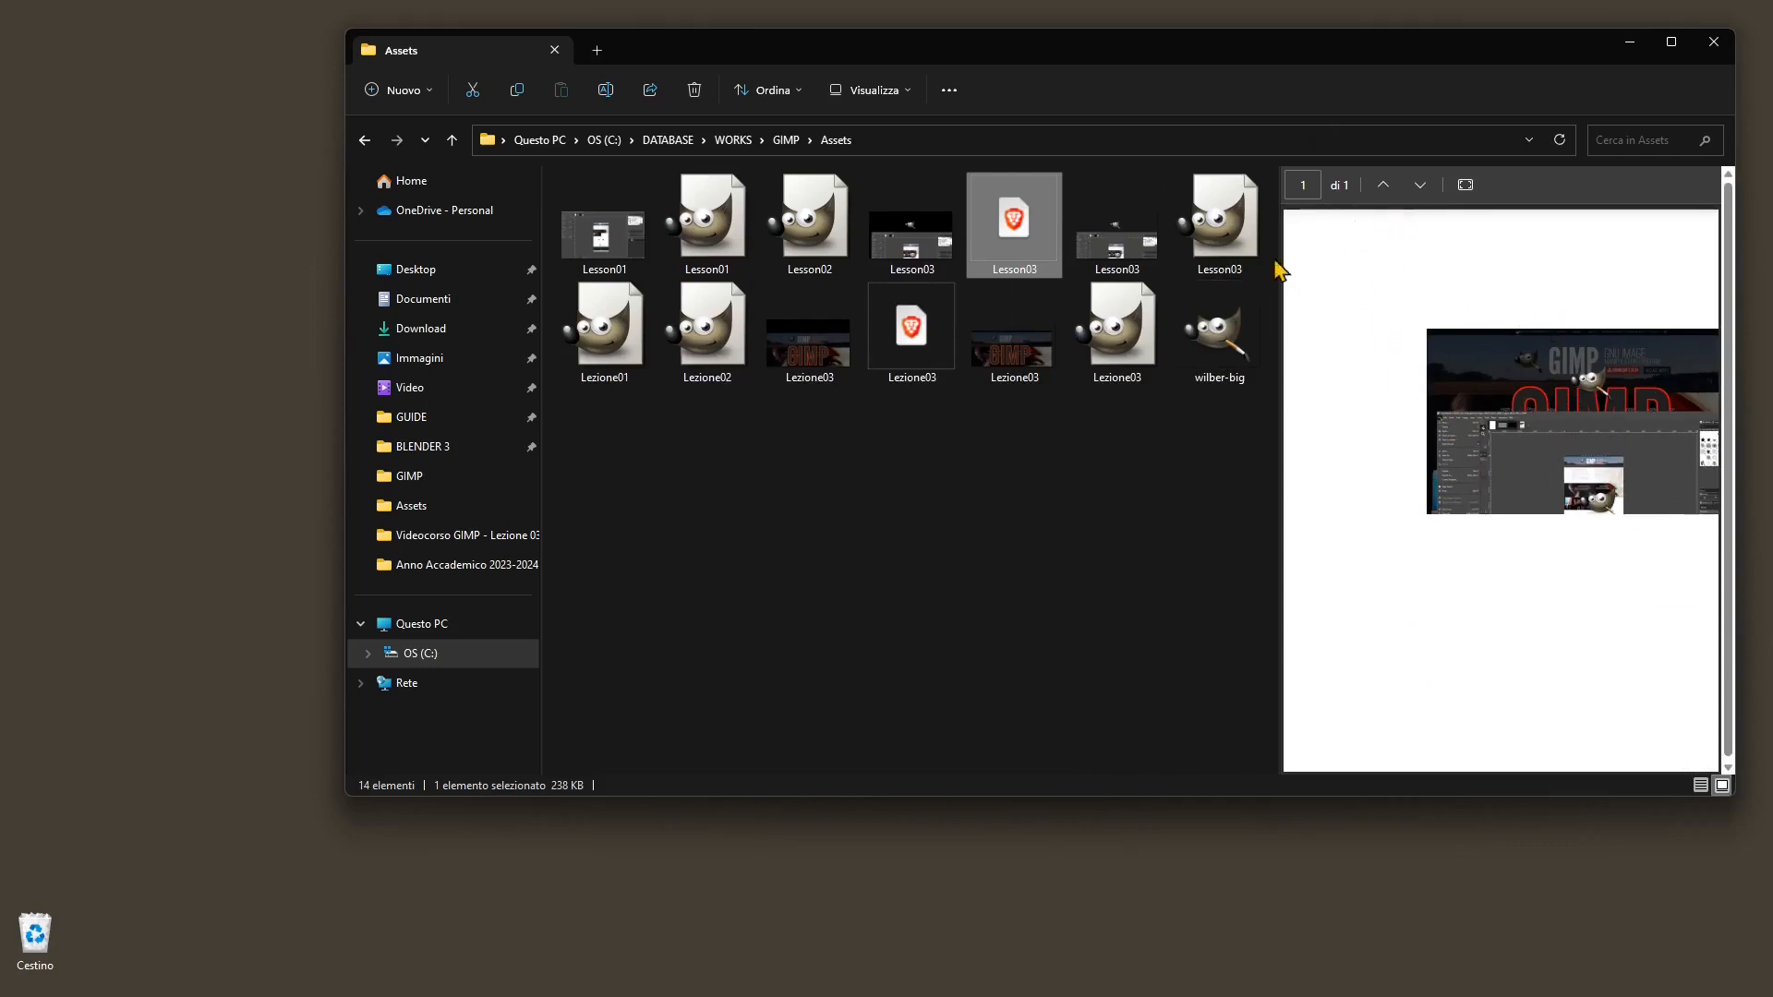
pyautogui.click(1134, 256)
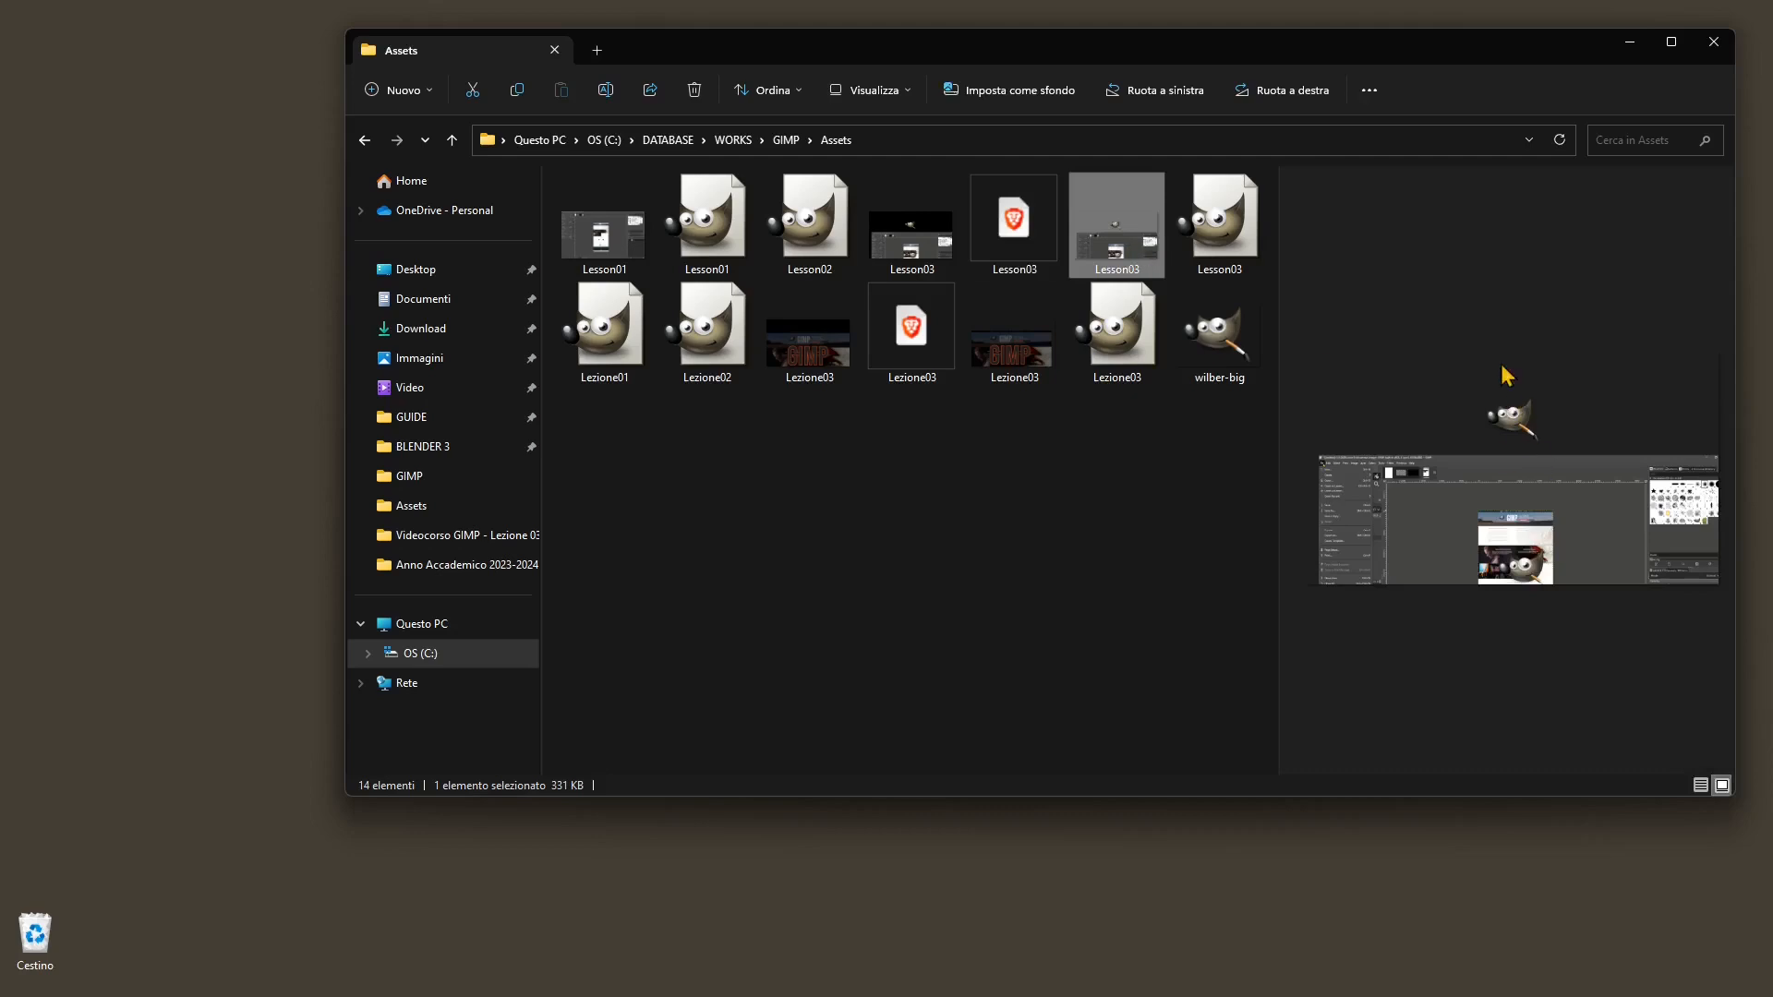
pyautogui.click(940, 273)
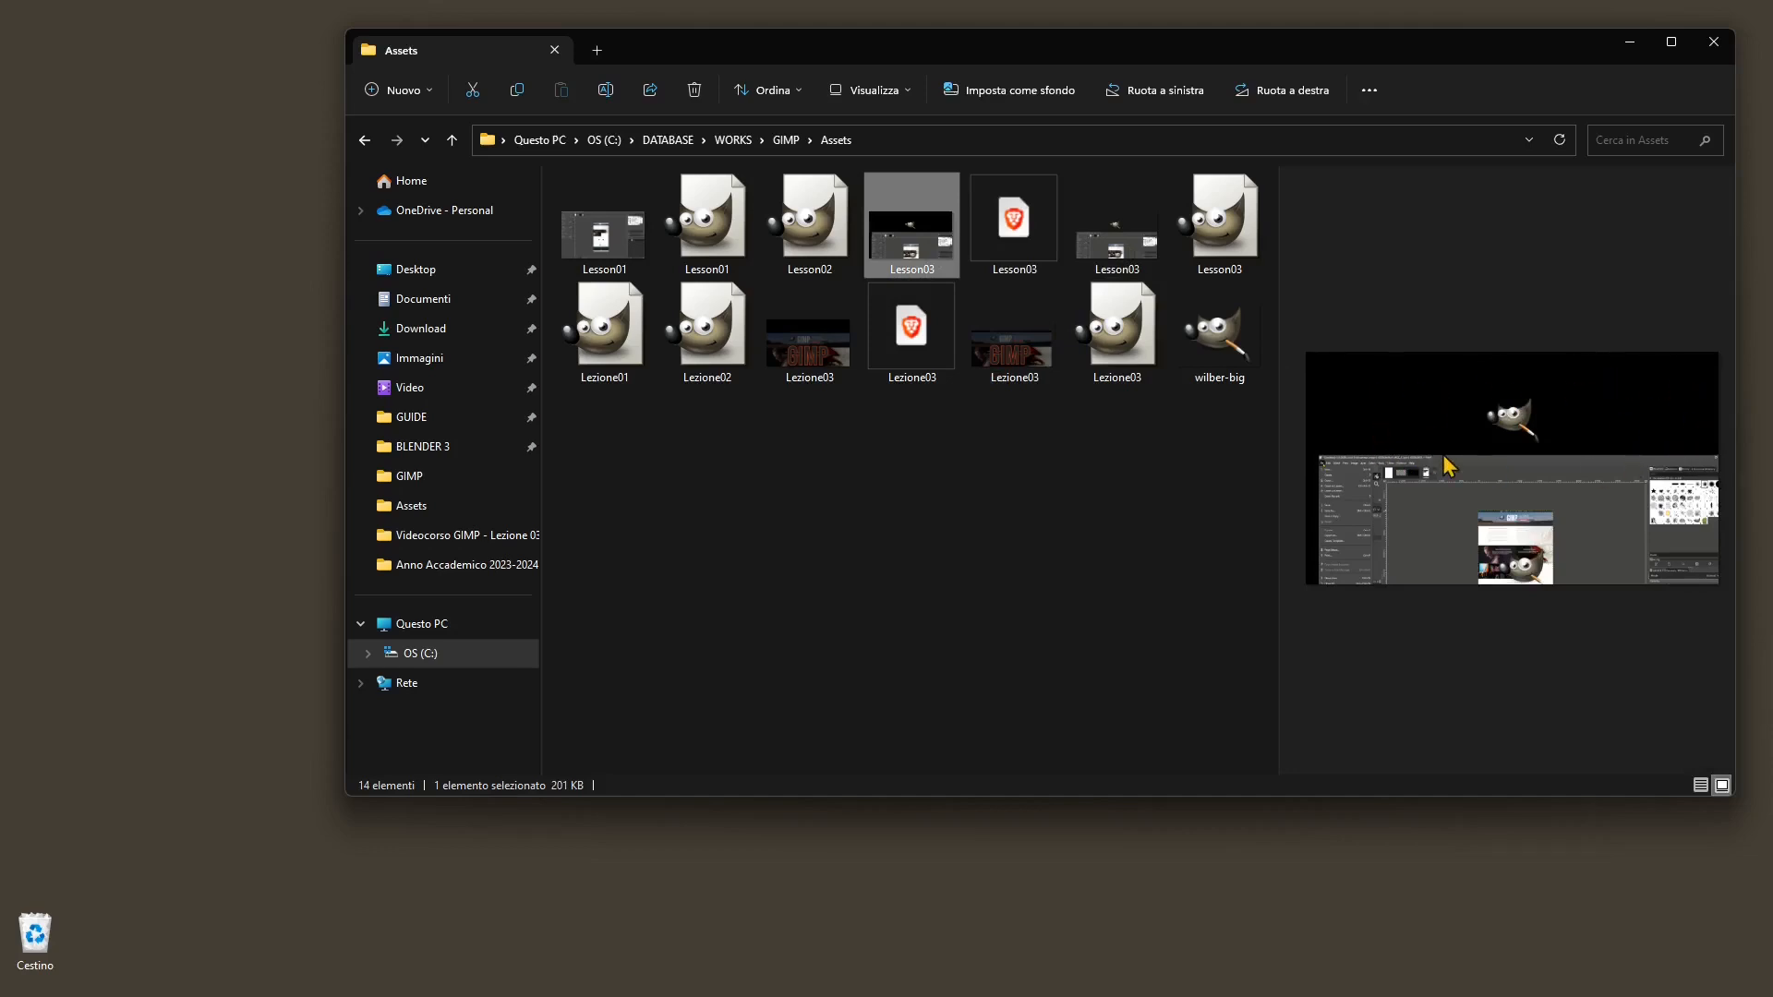
pyautogui.click(1116, 236)
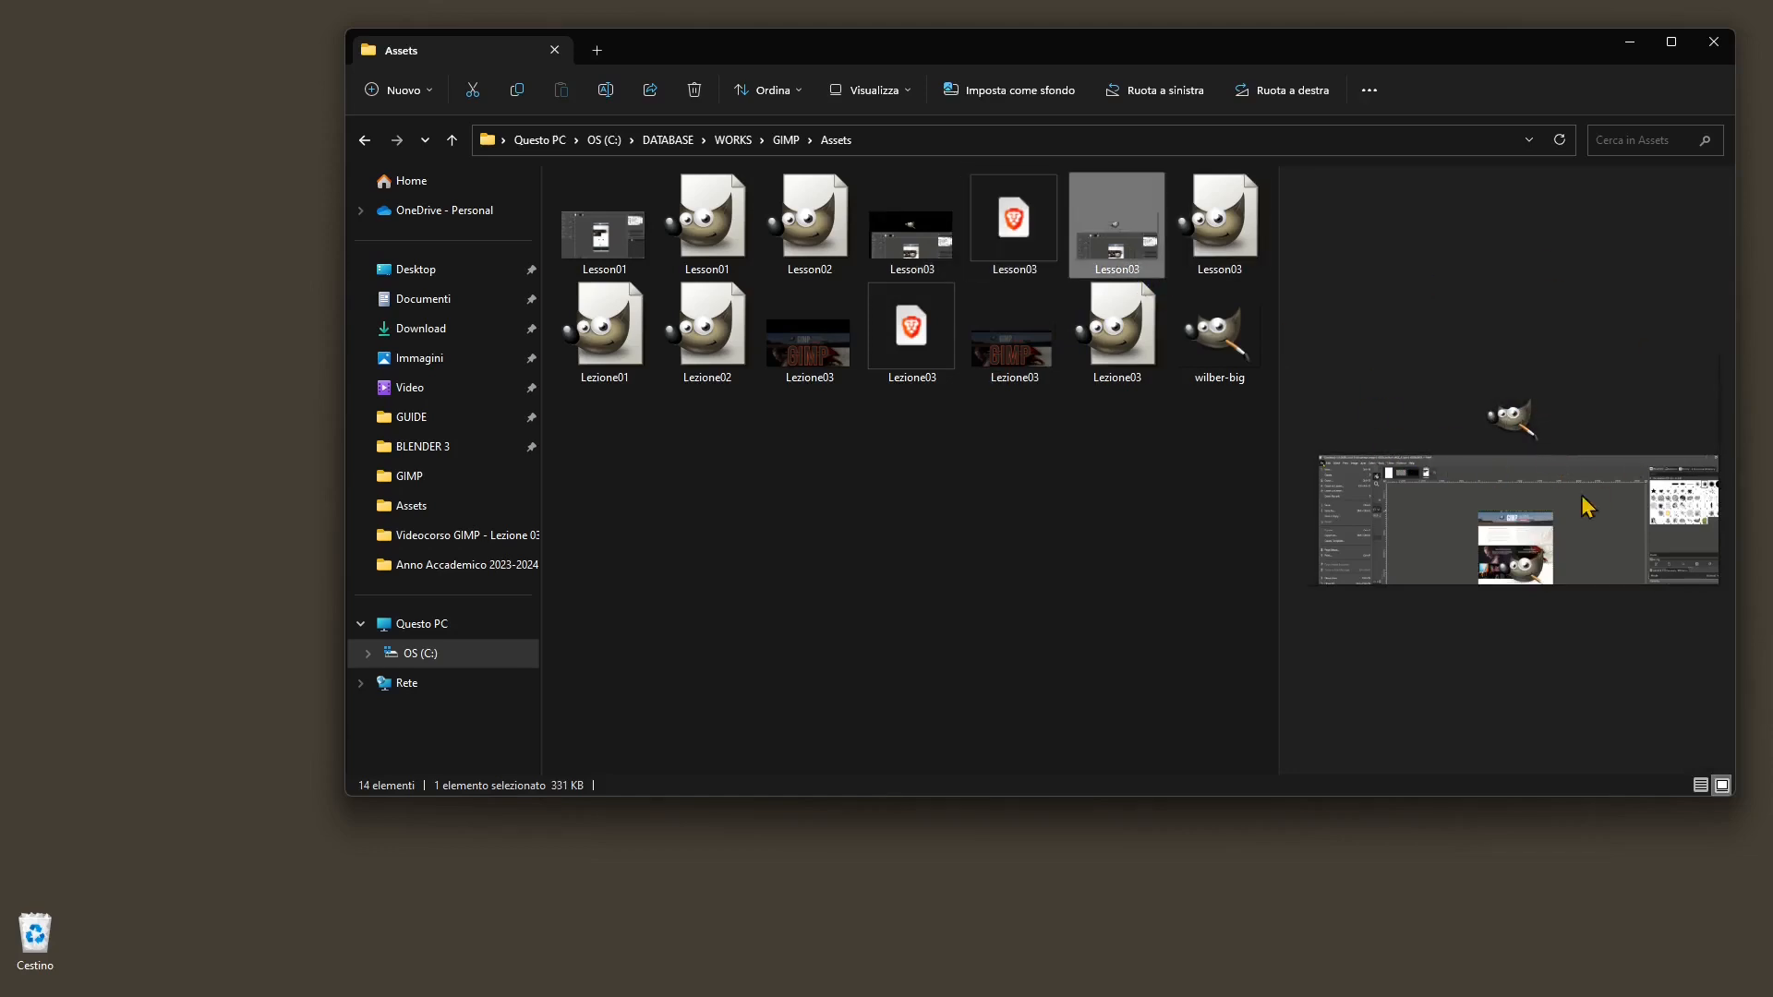
# Move the Lesson03 PNG file from the Assets folder to the desktop and back into the folder.
pyautogui.moveTo(1114, 249); pyautogui.dragTo(198, 420)
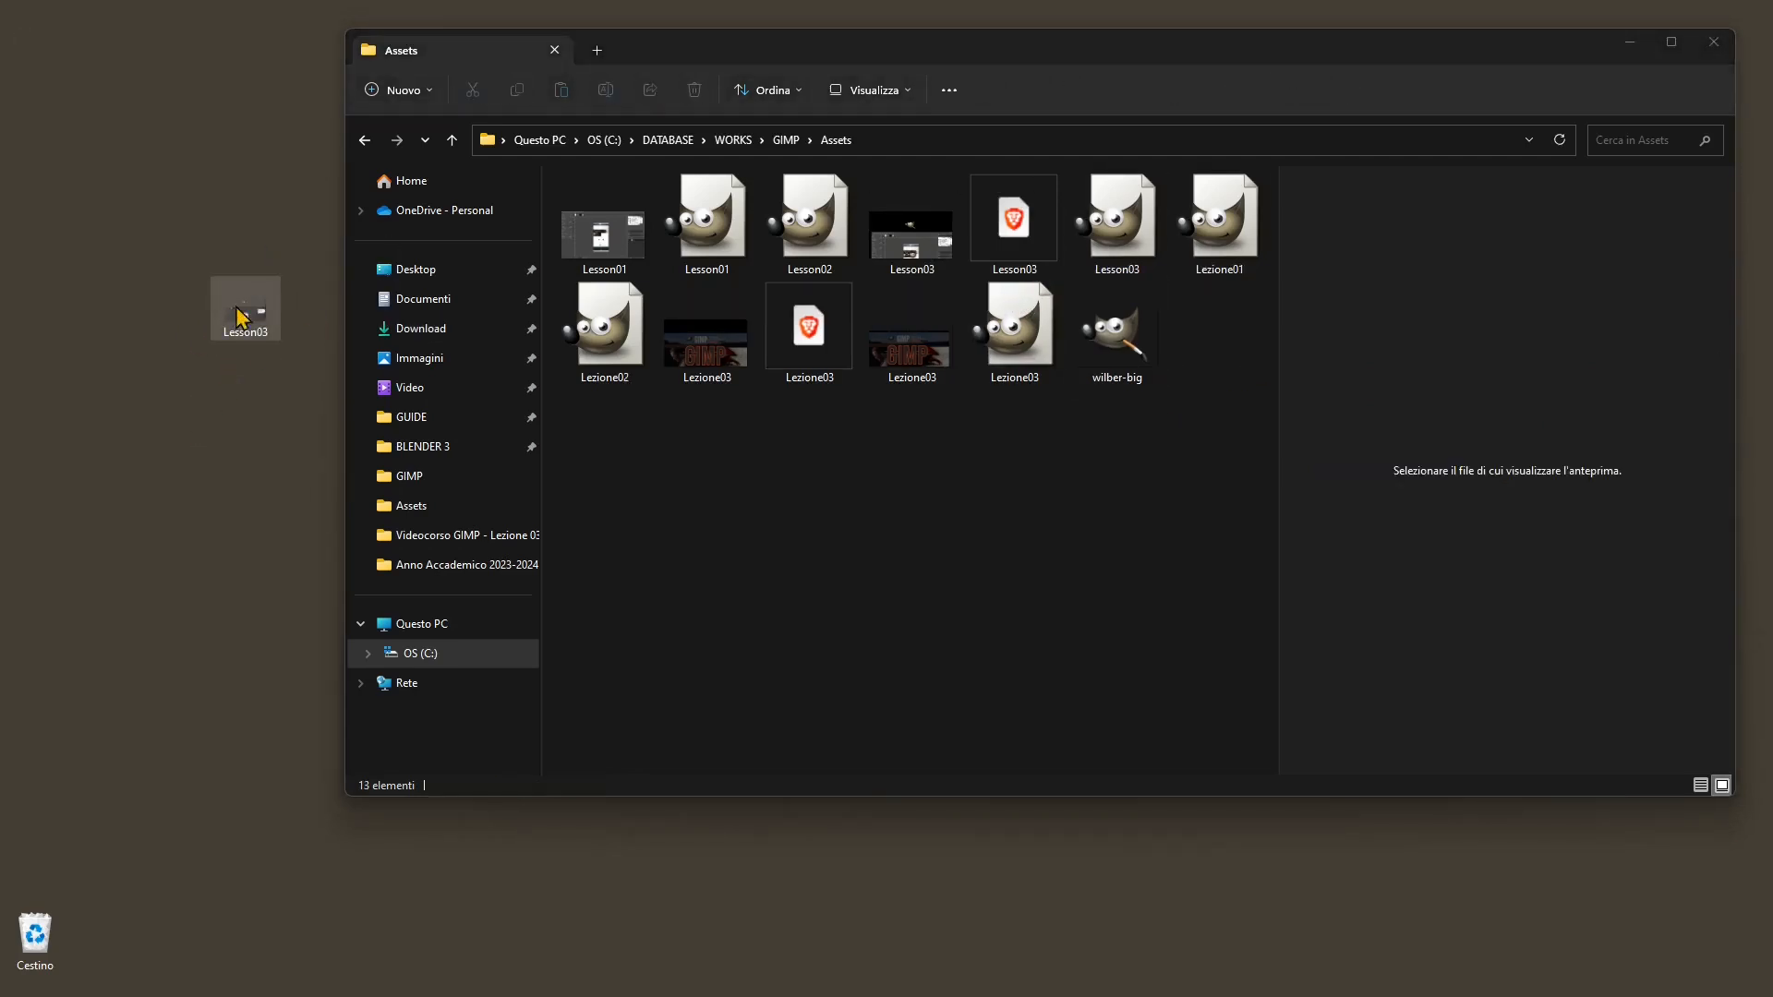
pyautogui.moveTo(247, 325); pyautogui.dragTo(1236, 409)
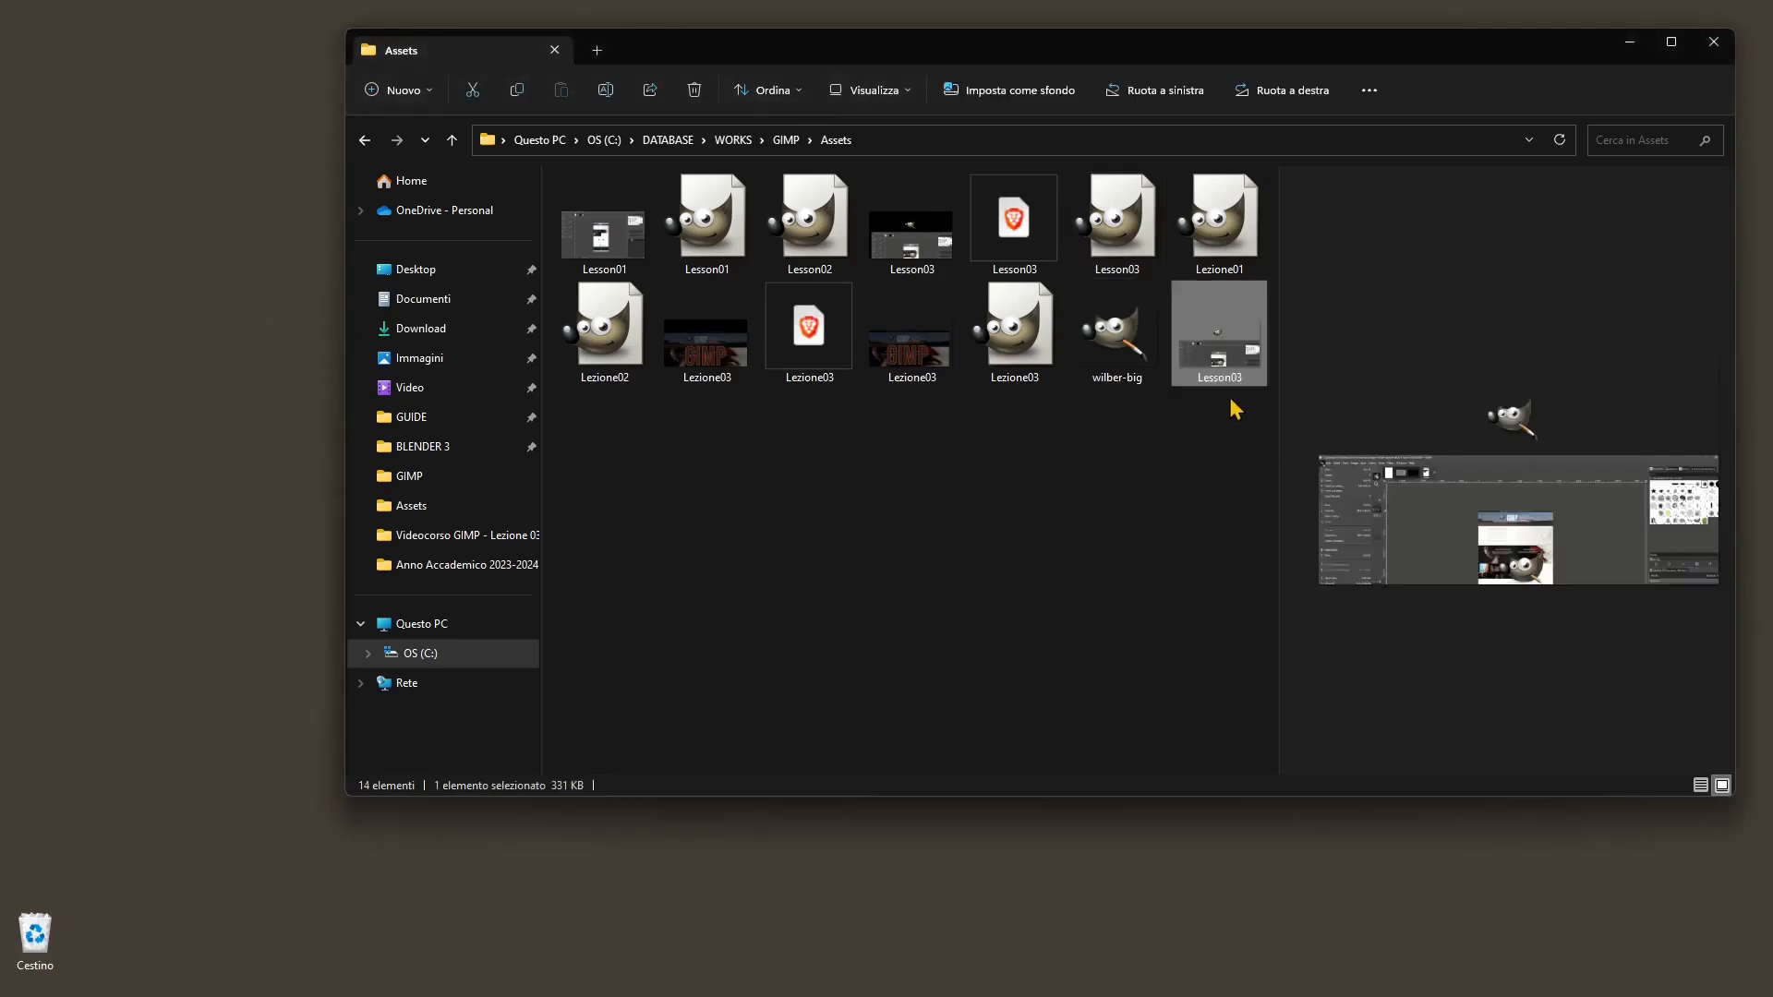
pyautogui.click(1059, 516)
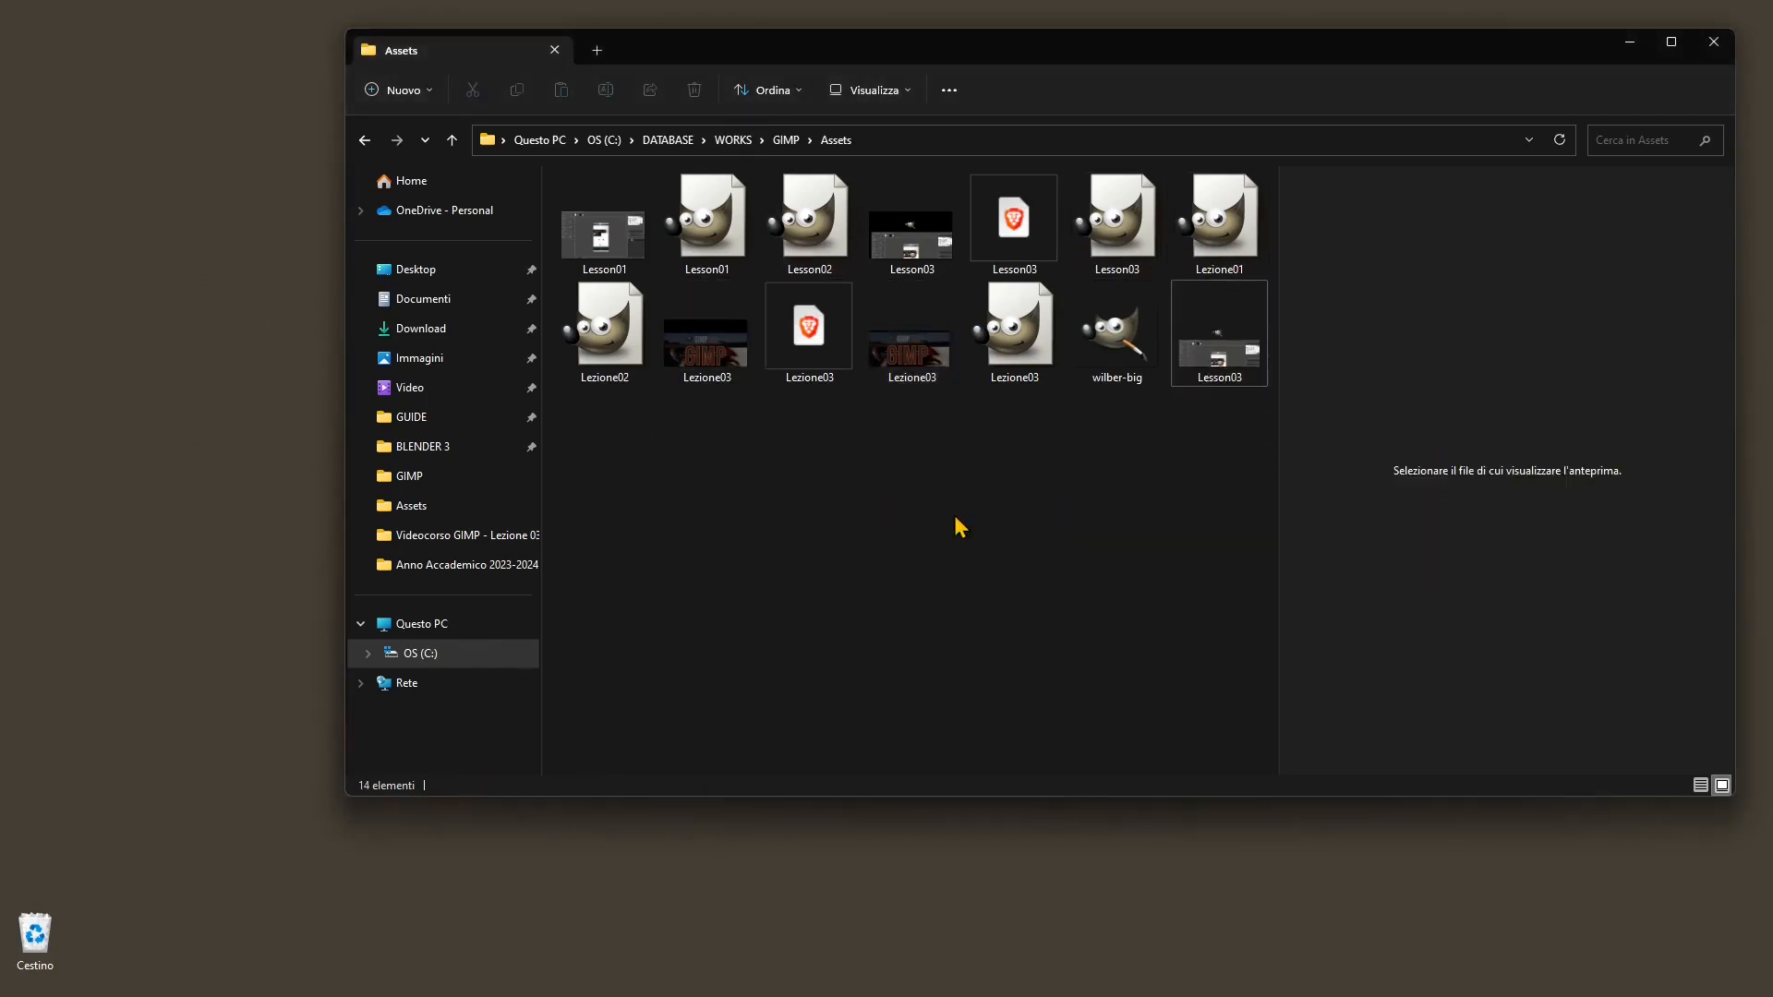
# Open the source file Lesson03.xcf in GIMP and toggle its layers' visibility off and back on.
pyautogui.click(1155, 275)
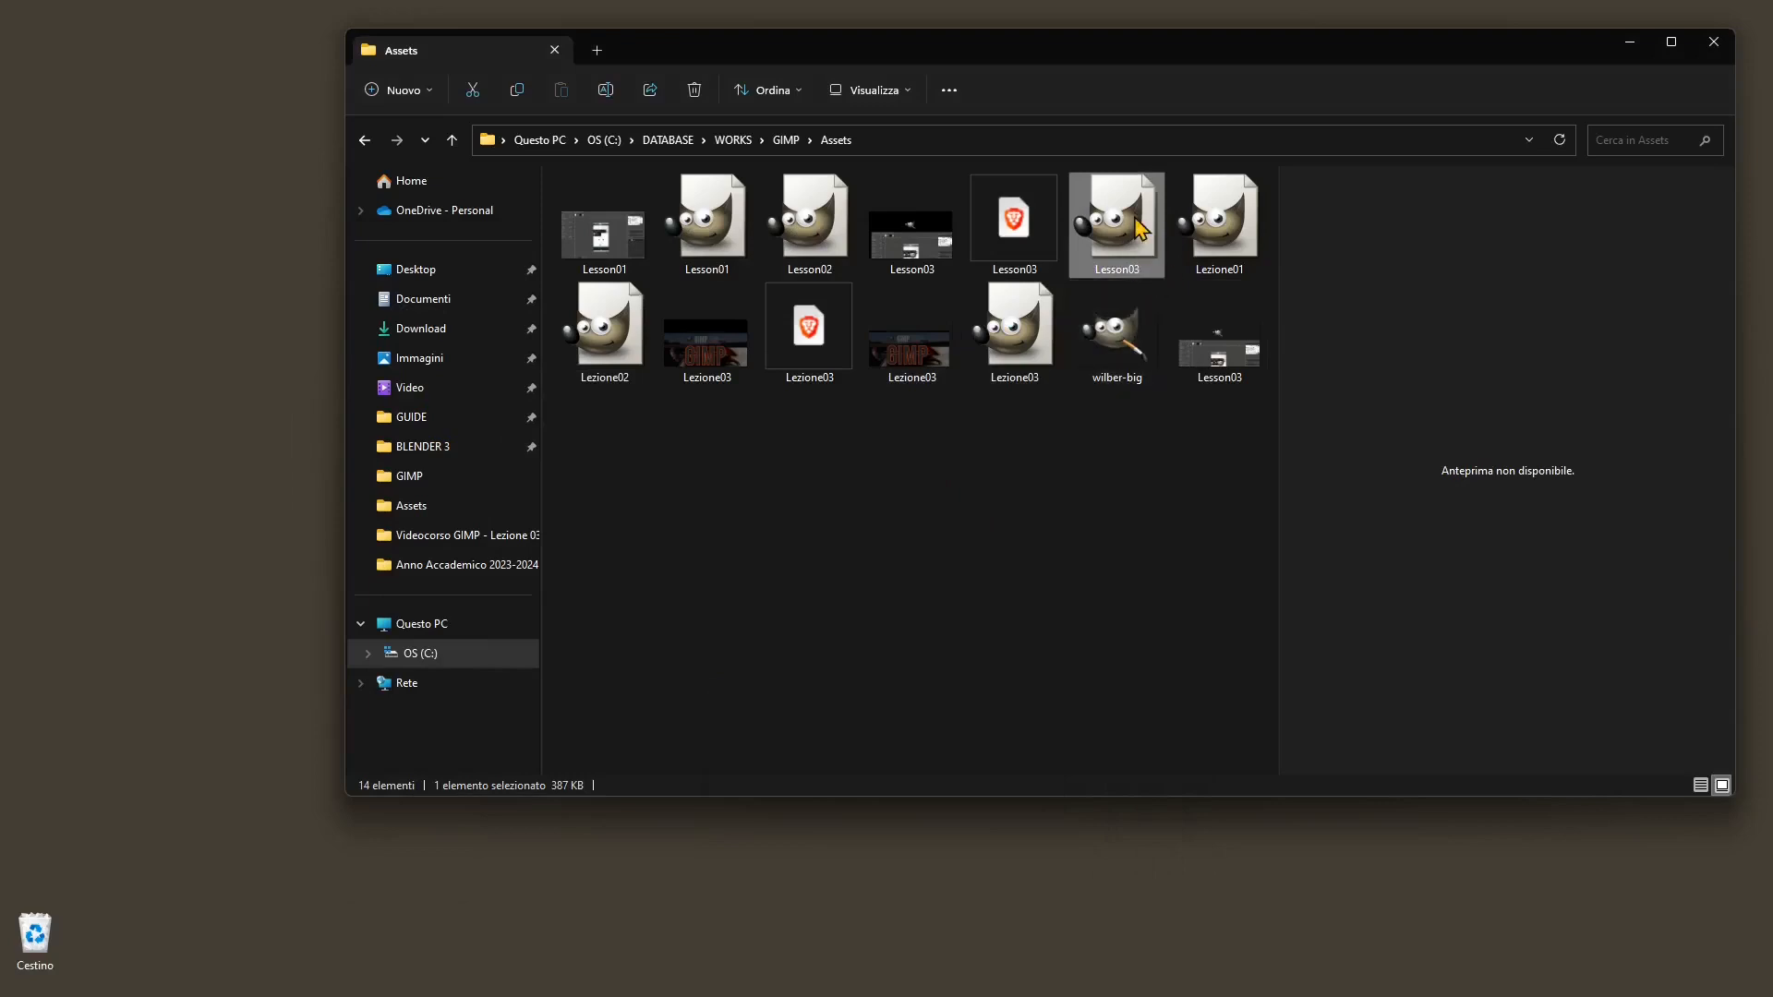
pyautogui.moveTo(1120, 226)
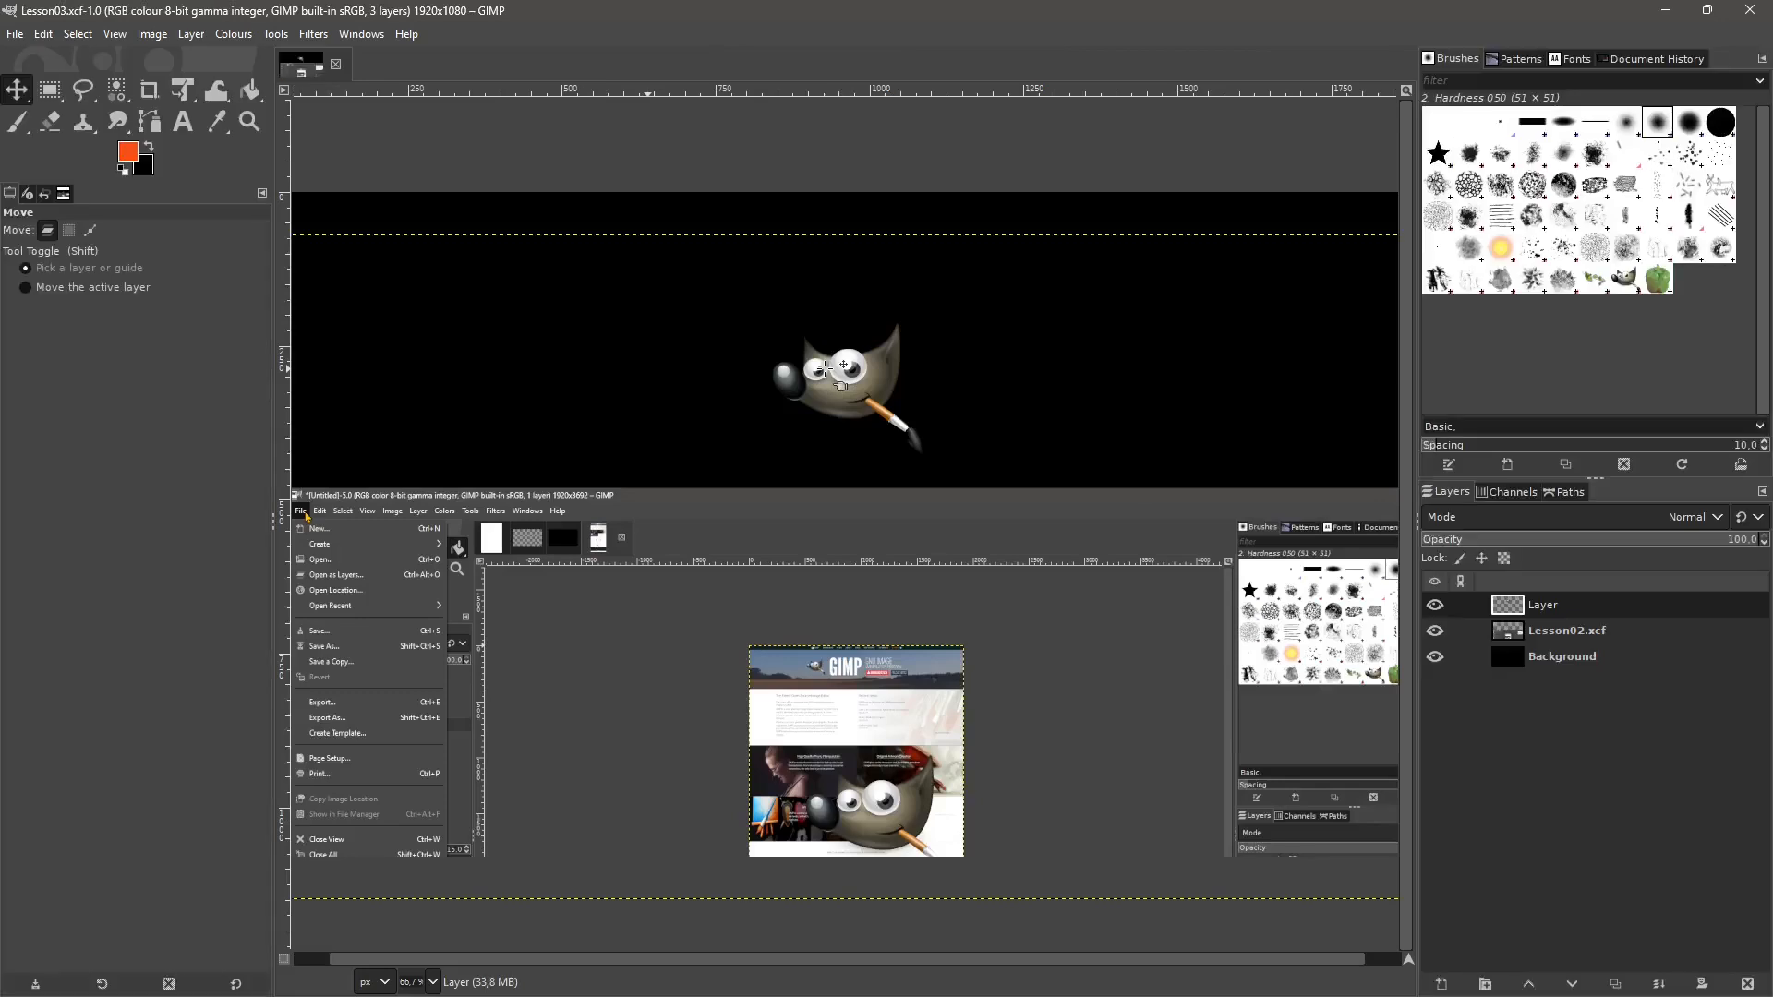
pyautogui.click(1435, 631)
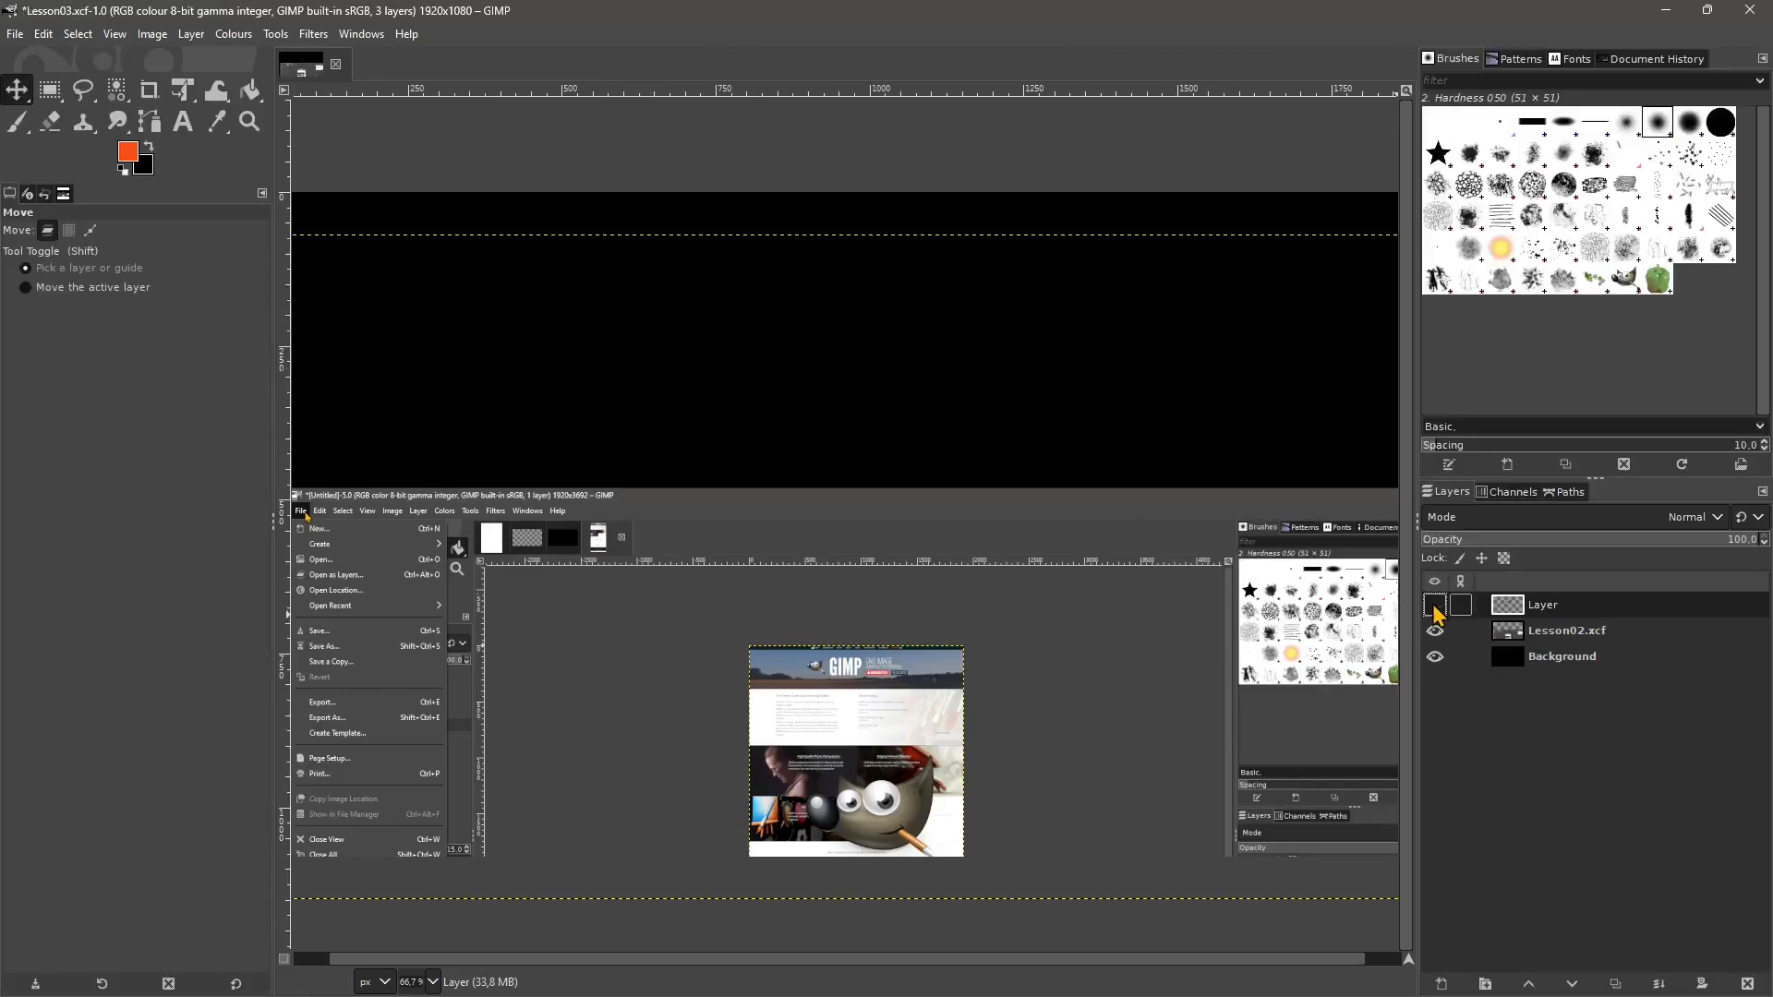
pyautogui.click(1435, 631)
pyautogui.click(1435, 630)
pyautogui.click(1434, 630)
pyautogui.click(1435, 656)
pyautogui.click(1435, 657)
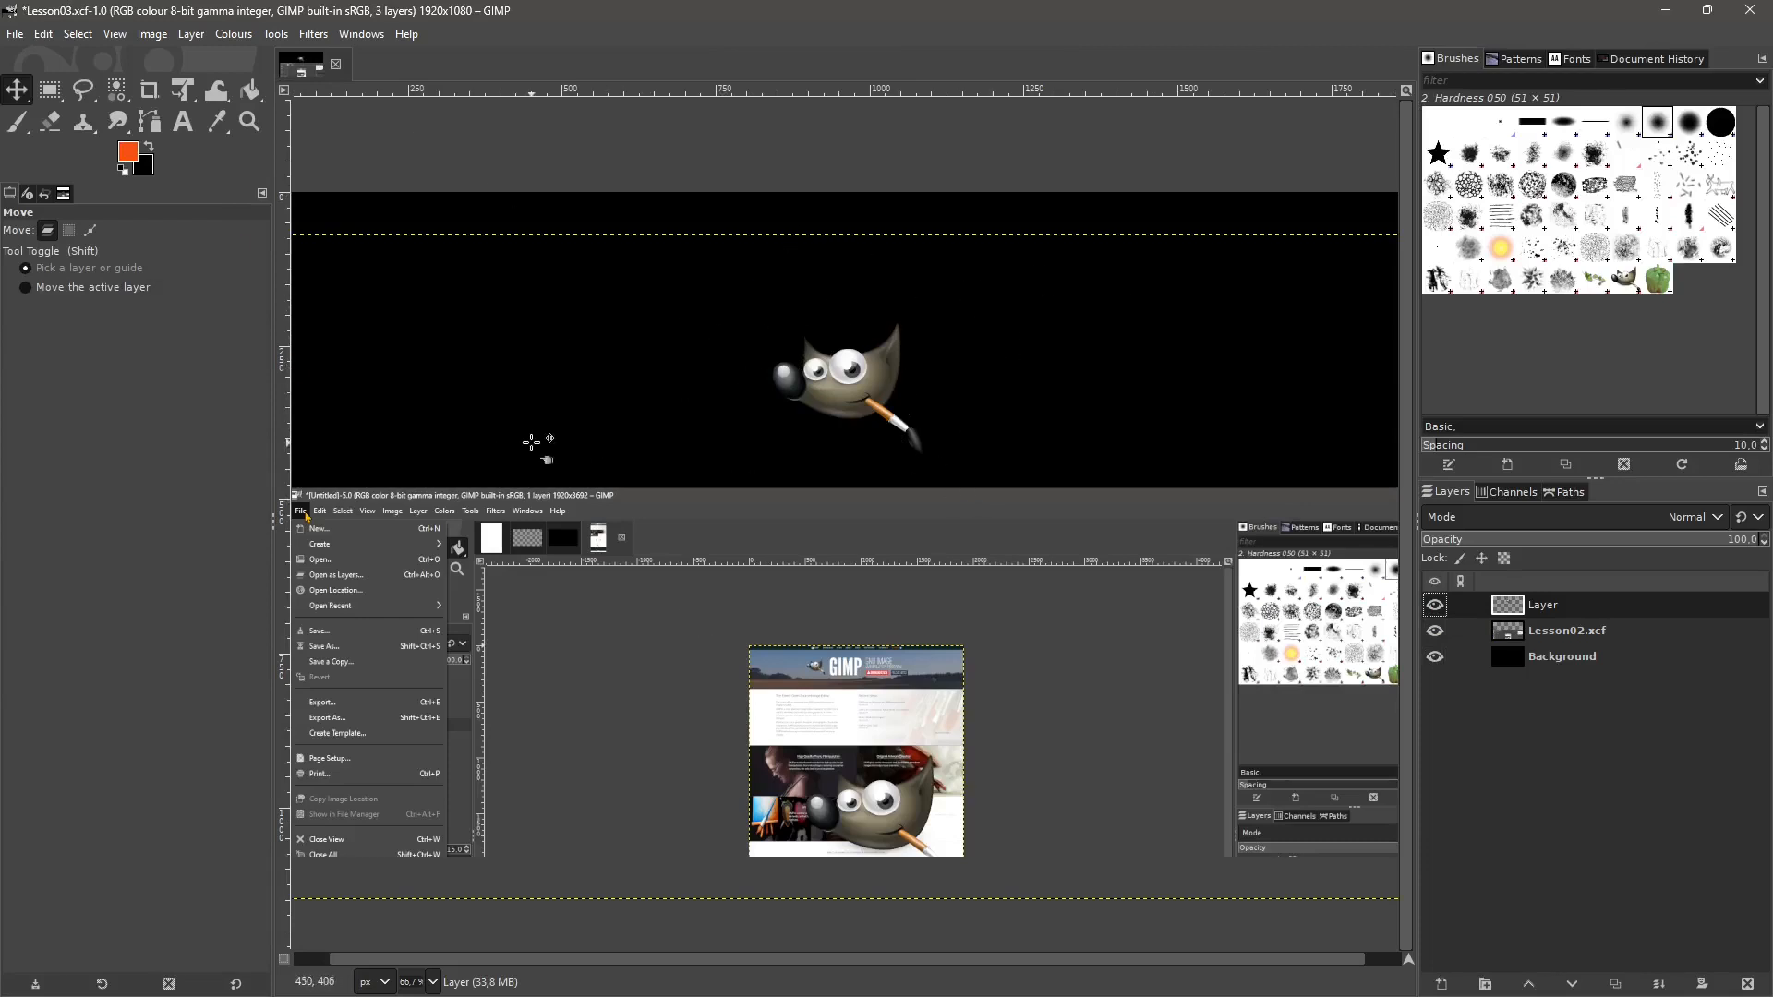
# Copy the file location of Lesson03.xcf to the clipboard and show the image in the file manager.
pyautogui.click(13, 35)
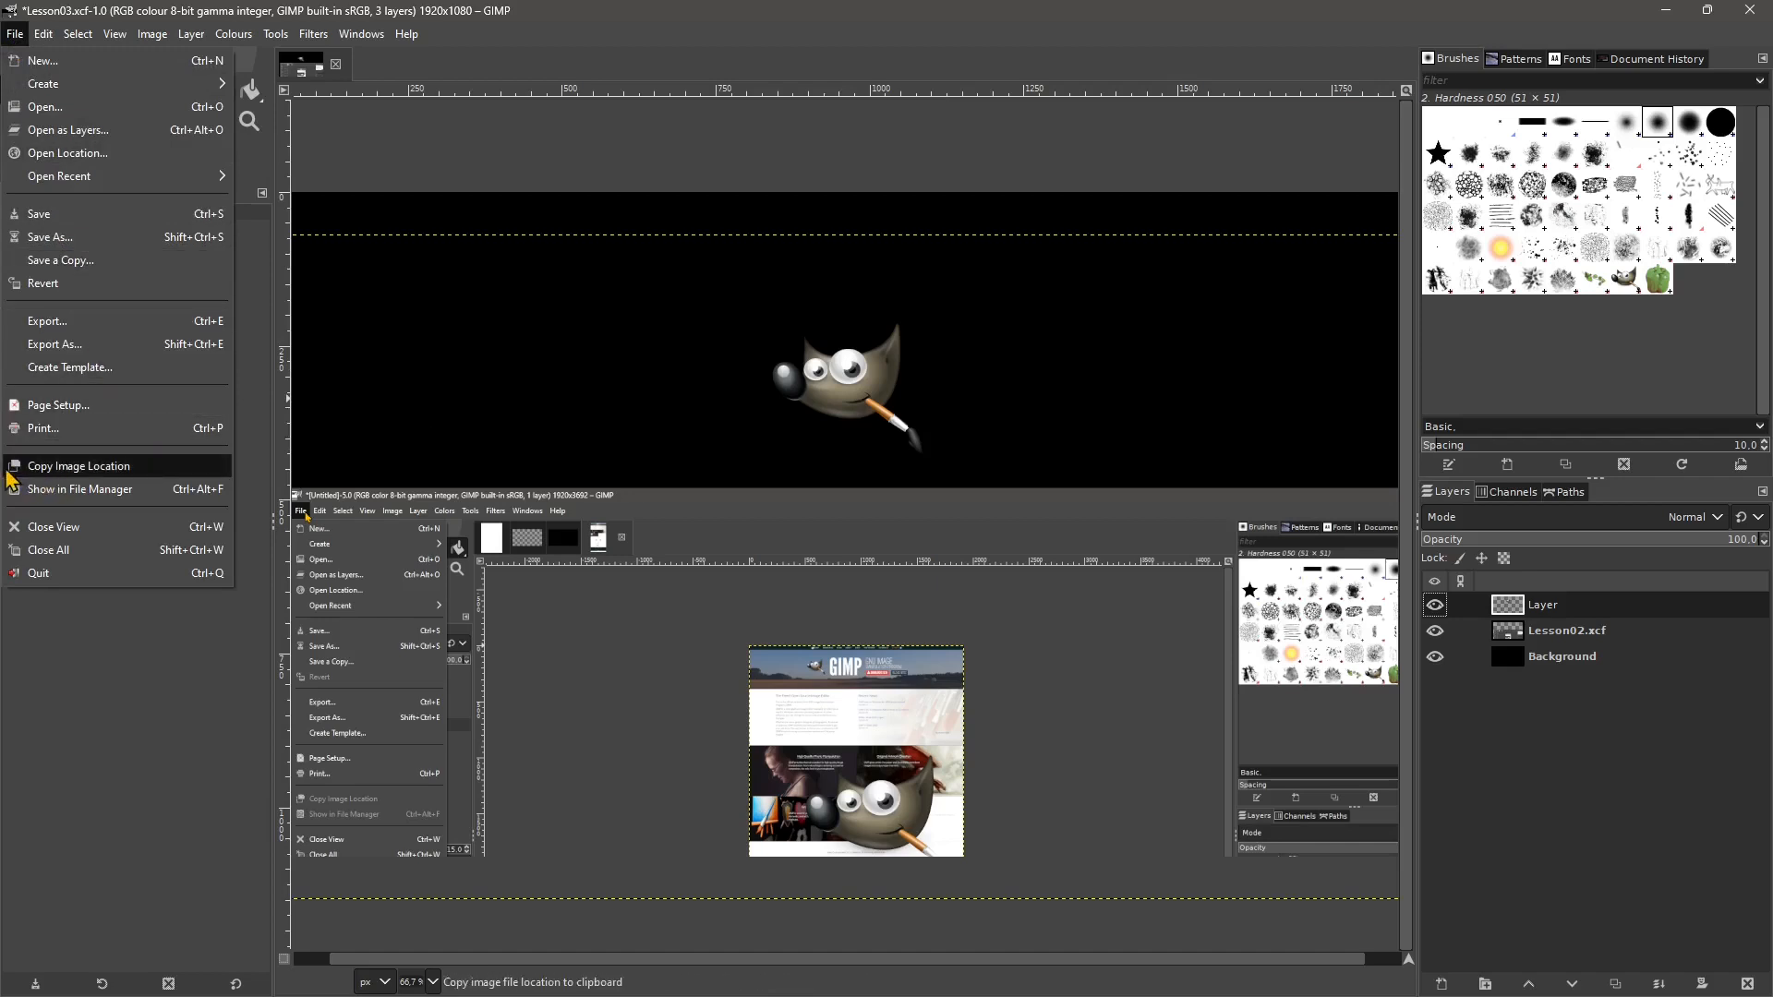
pyautogui.click(97, 481)
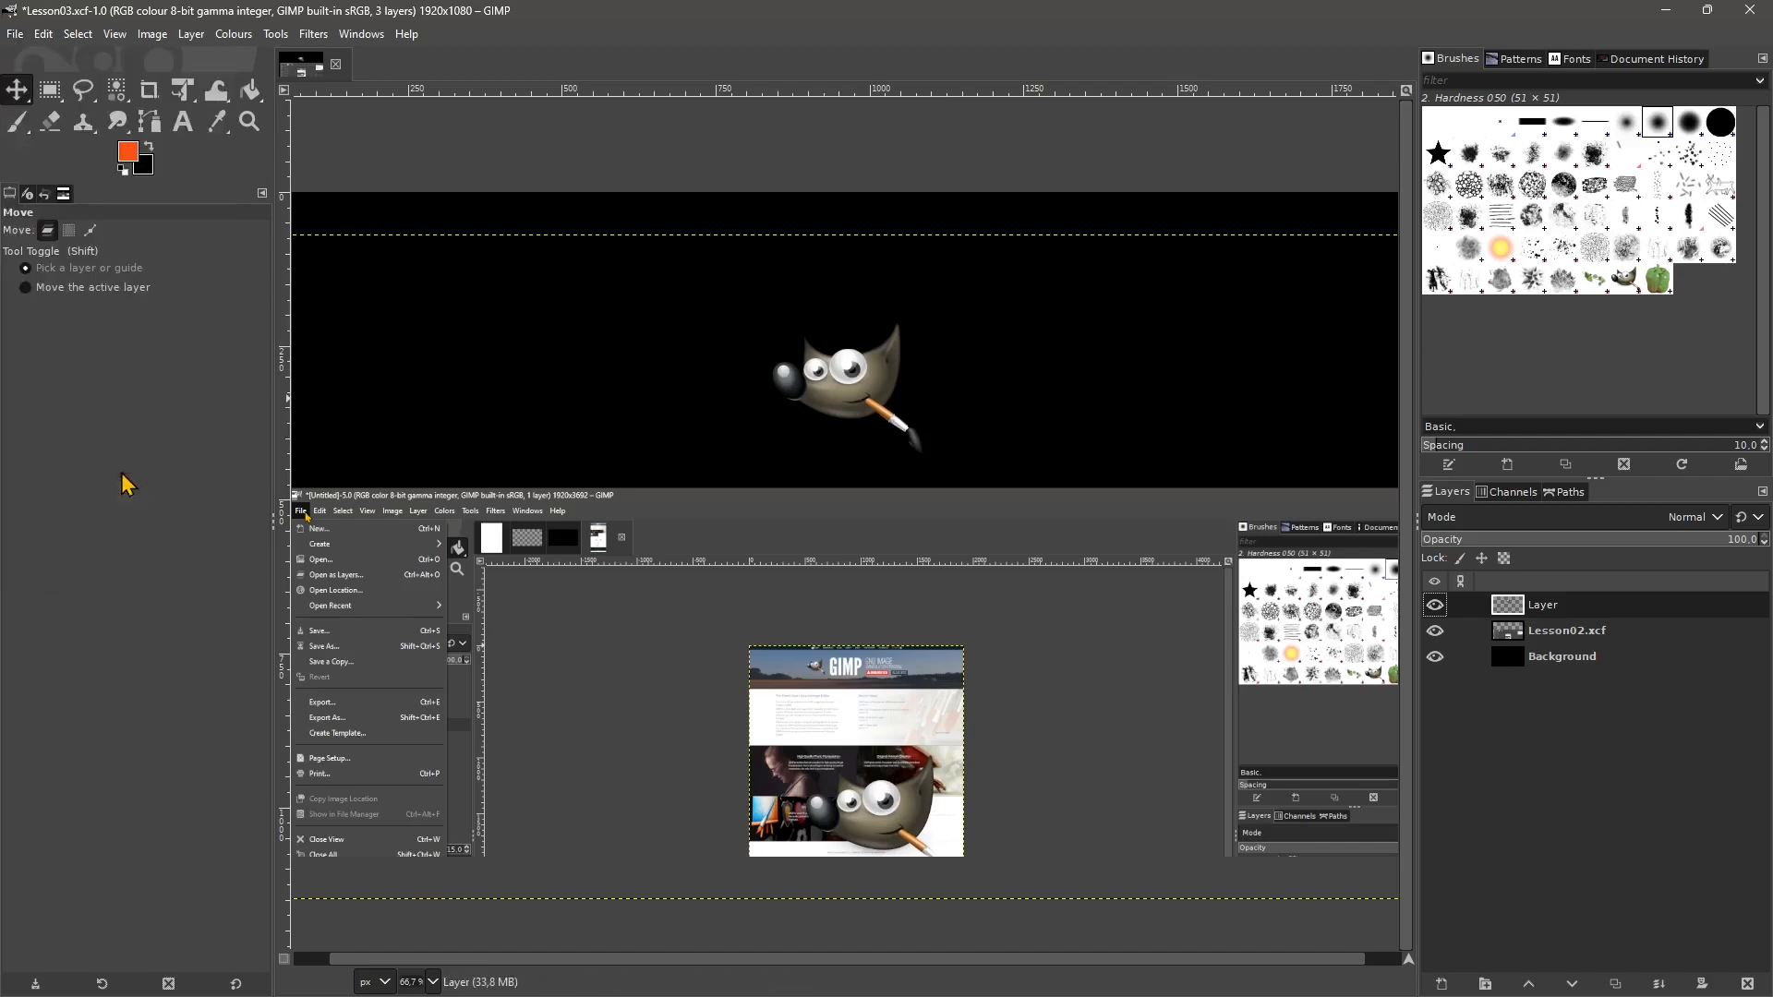
pyautogui.click(23, 34)
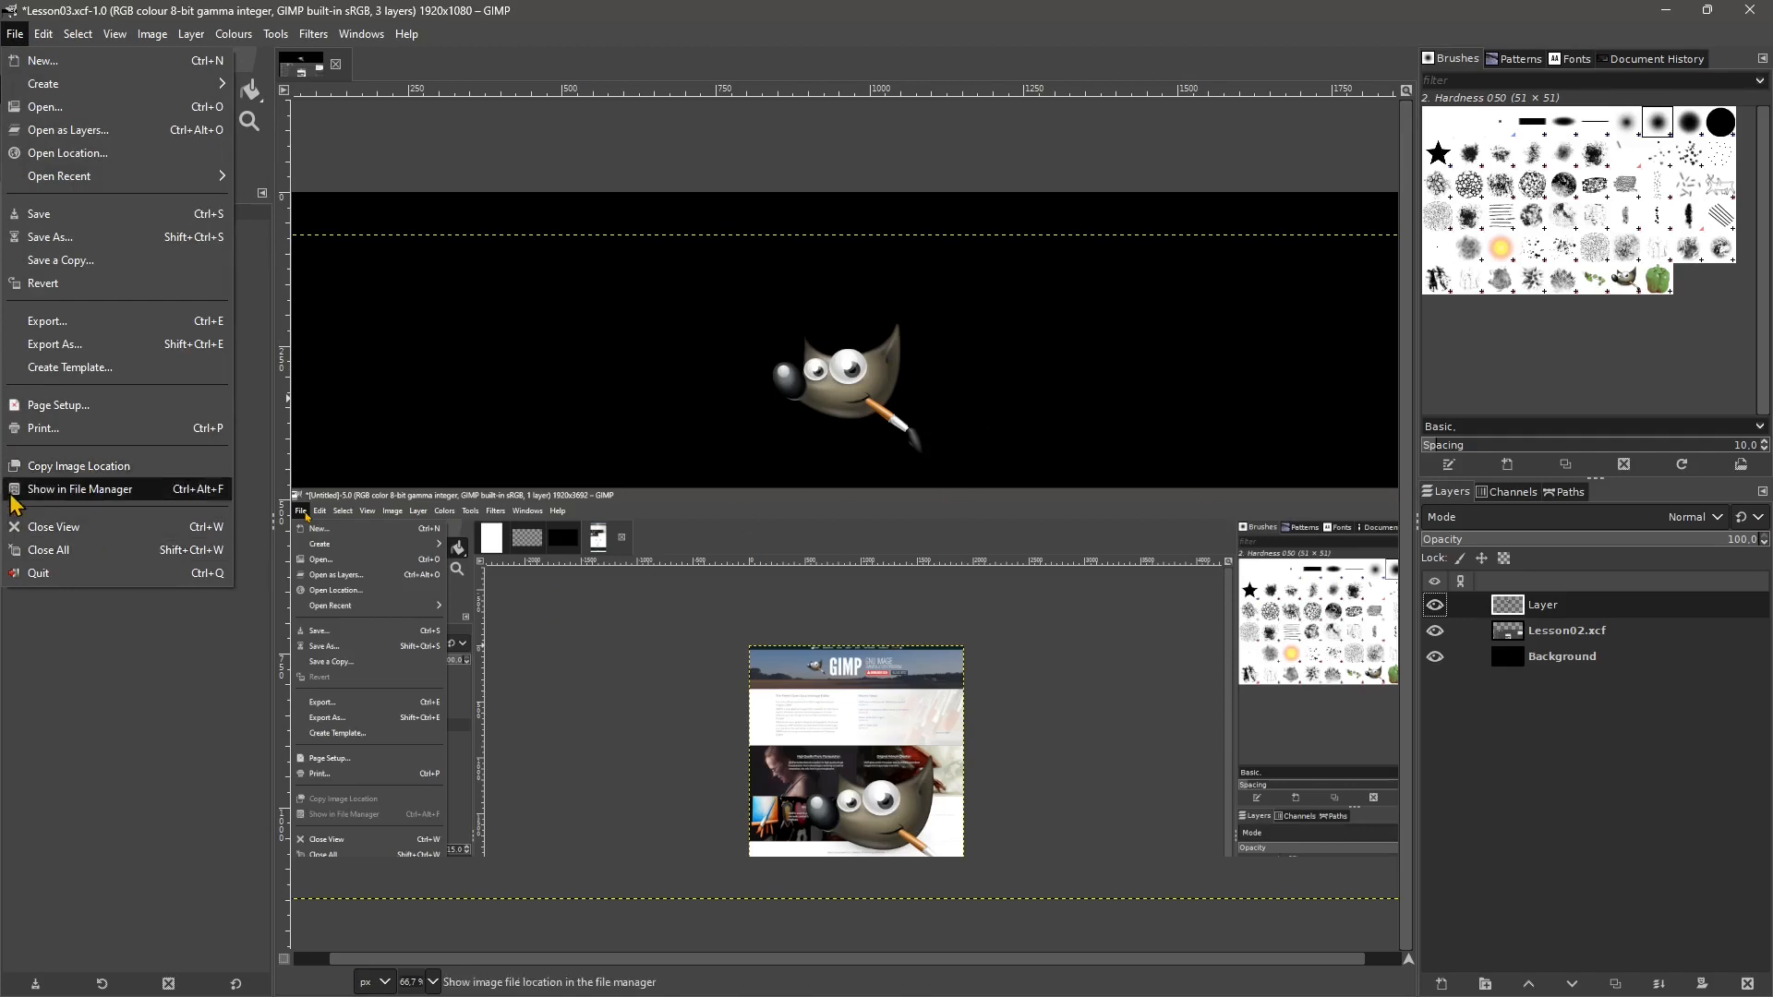
pyautogui.click(97, 497)
pyautogui.moveTo(730, 30); pyautogui.dragTo(802, 121)
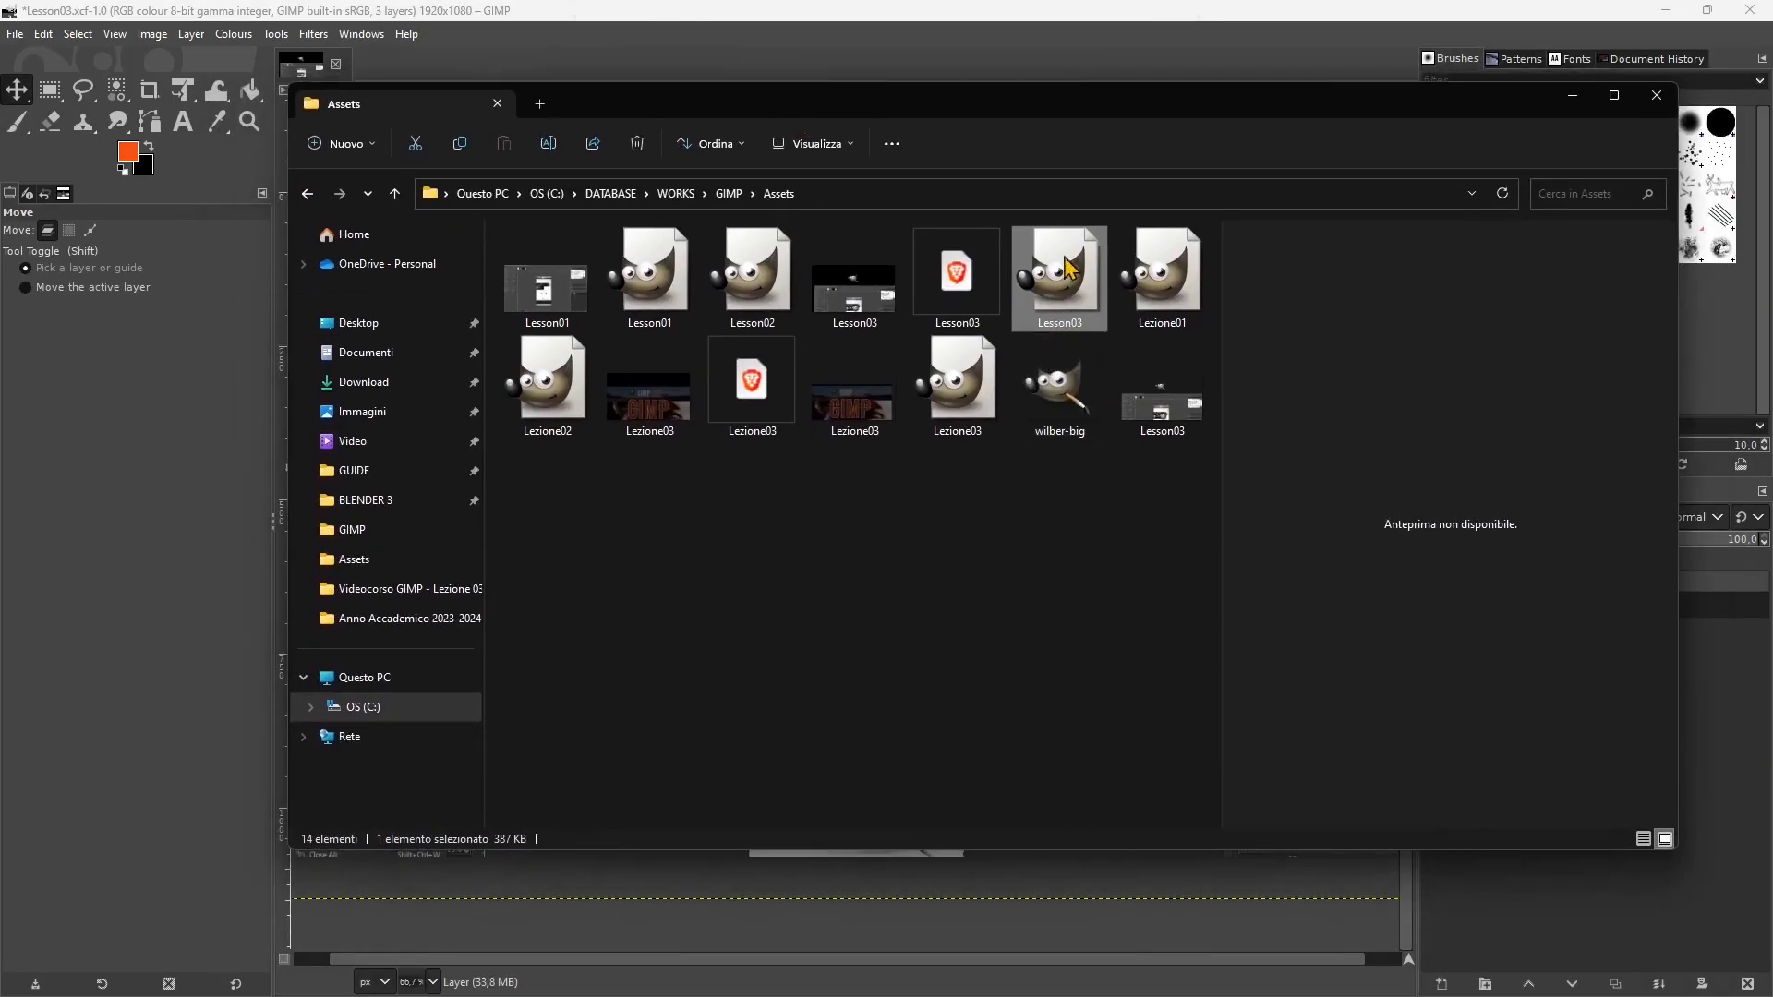
# Paste the copied image location into the file manager's address bar to inspect the path, and return to GIMP.
pyautogui.click(817, 196)
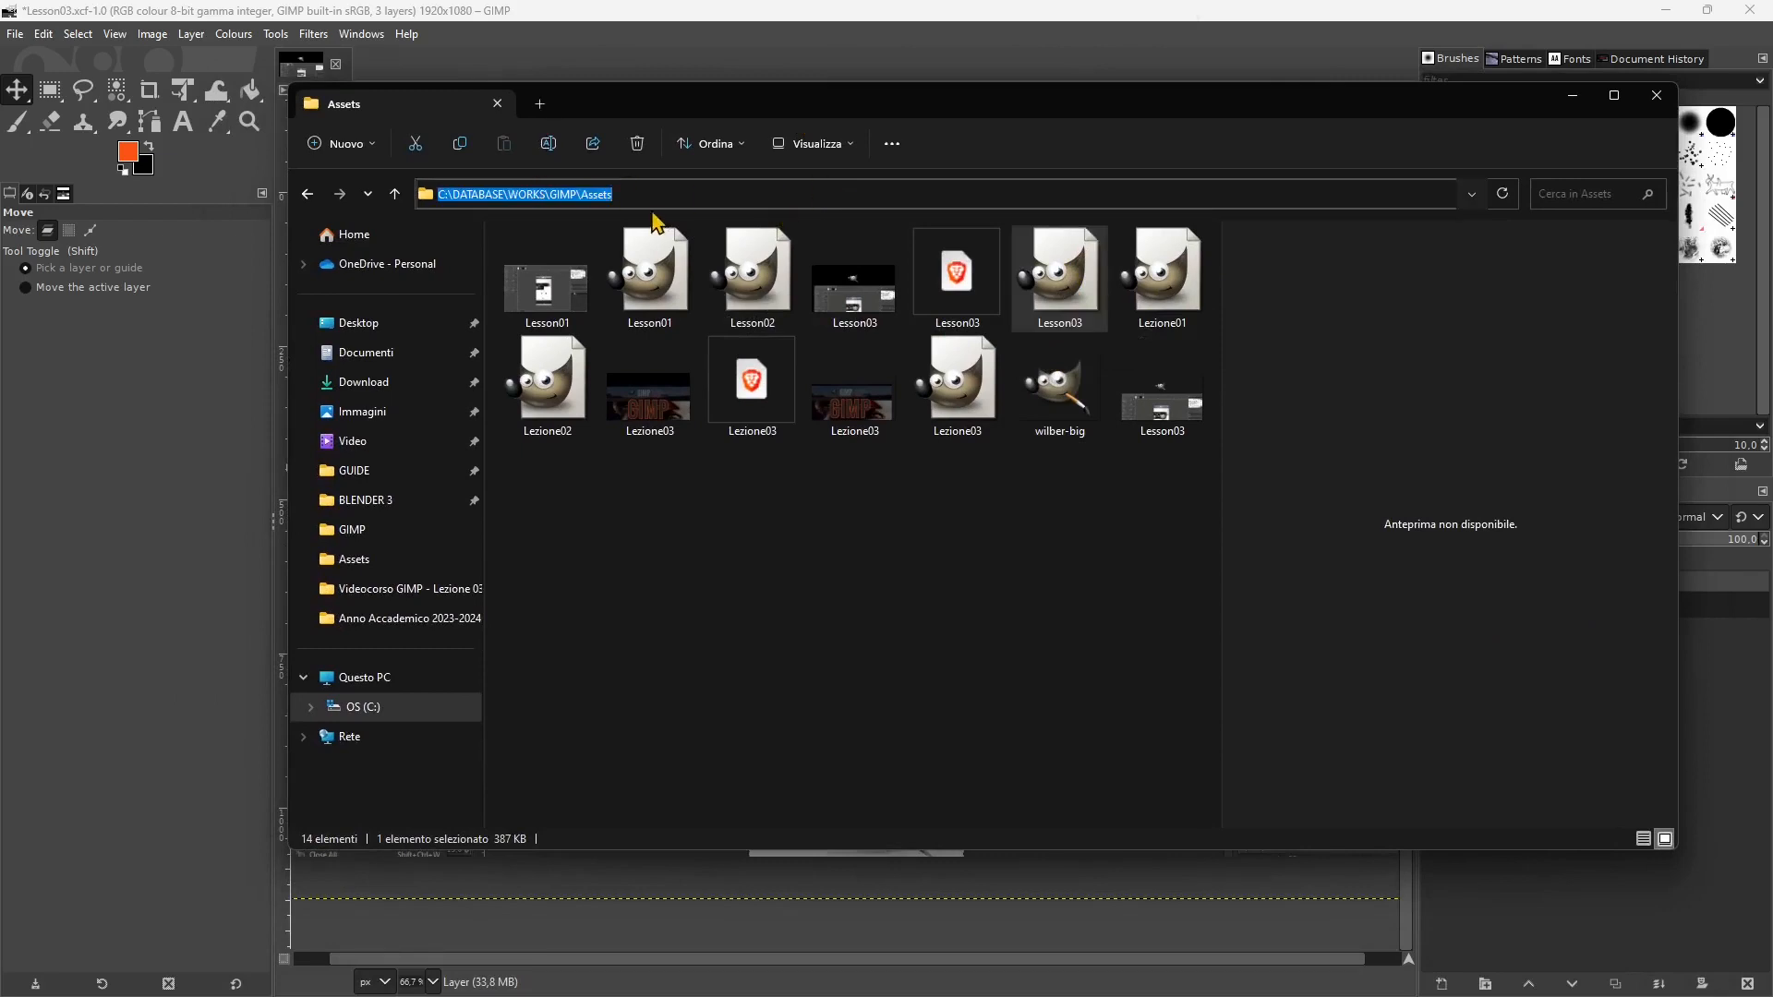
pyautogui.hotkey('ctrl', 'v')
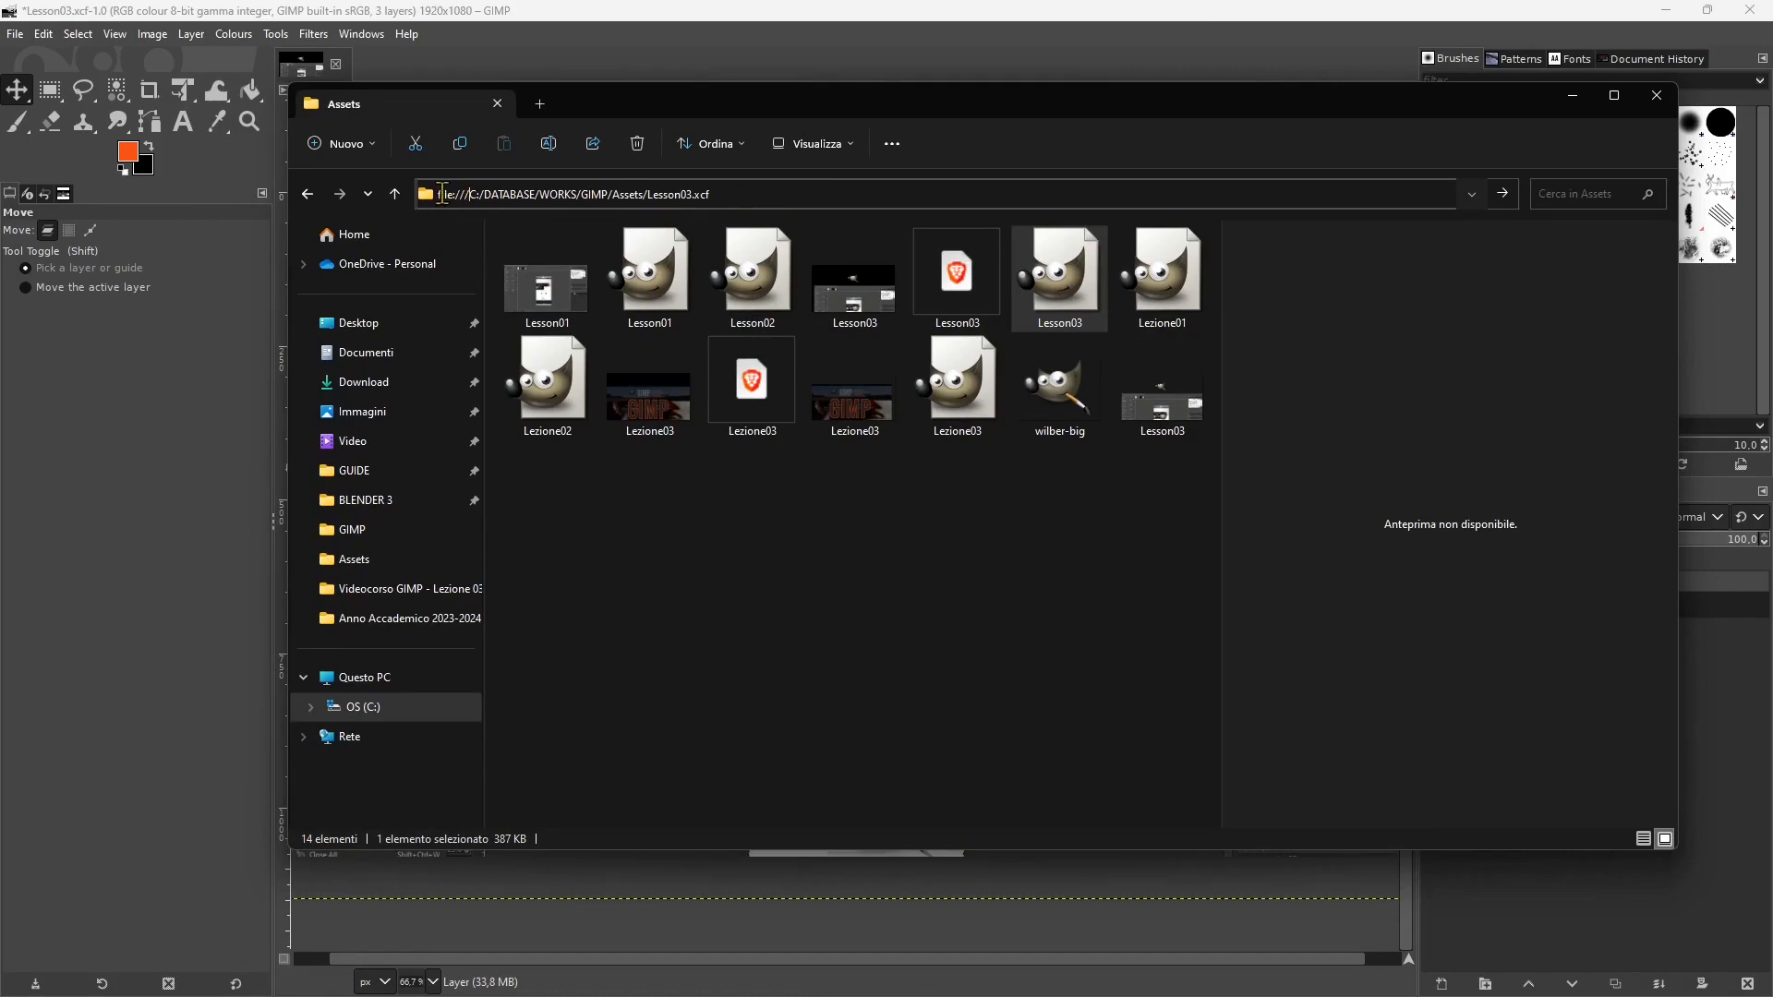
pyautogui.moveTo(438, 201); pyautogui.dragTo(790, 204)
pyautogui.click(16, 35)
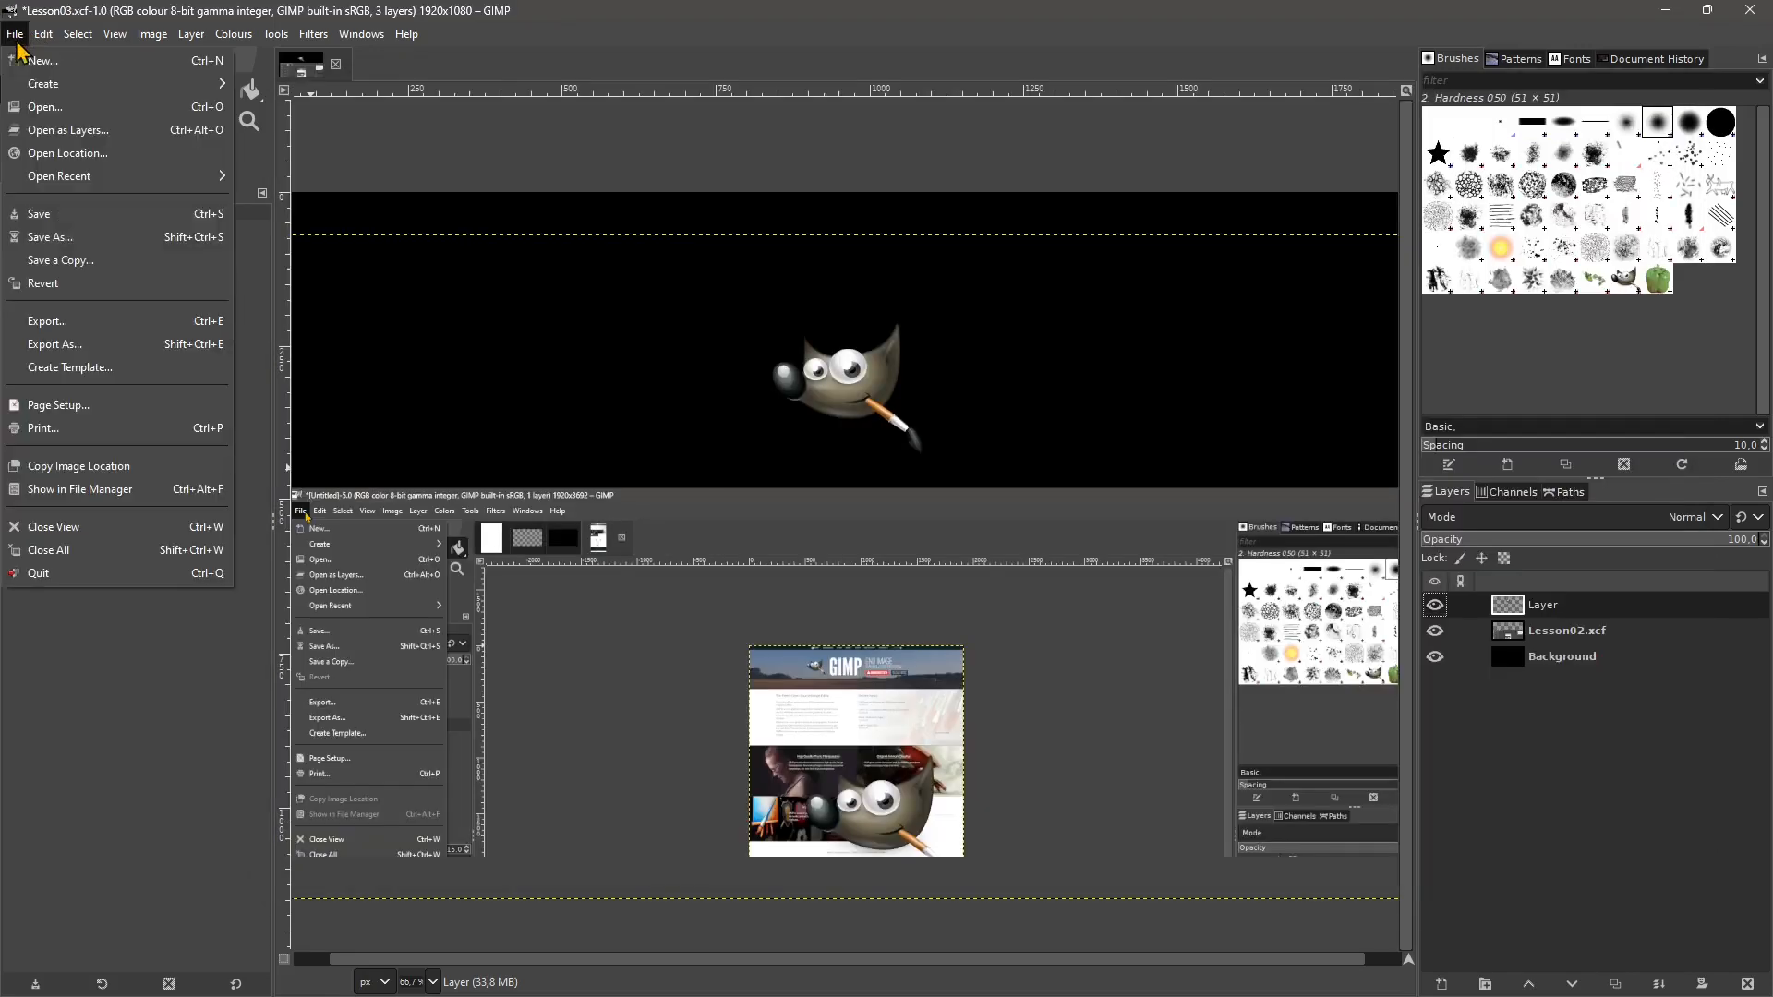